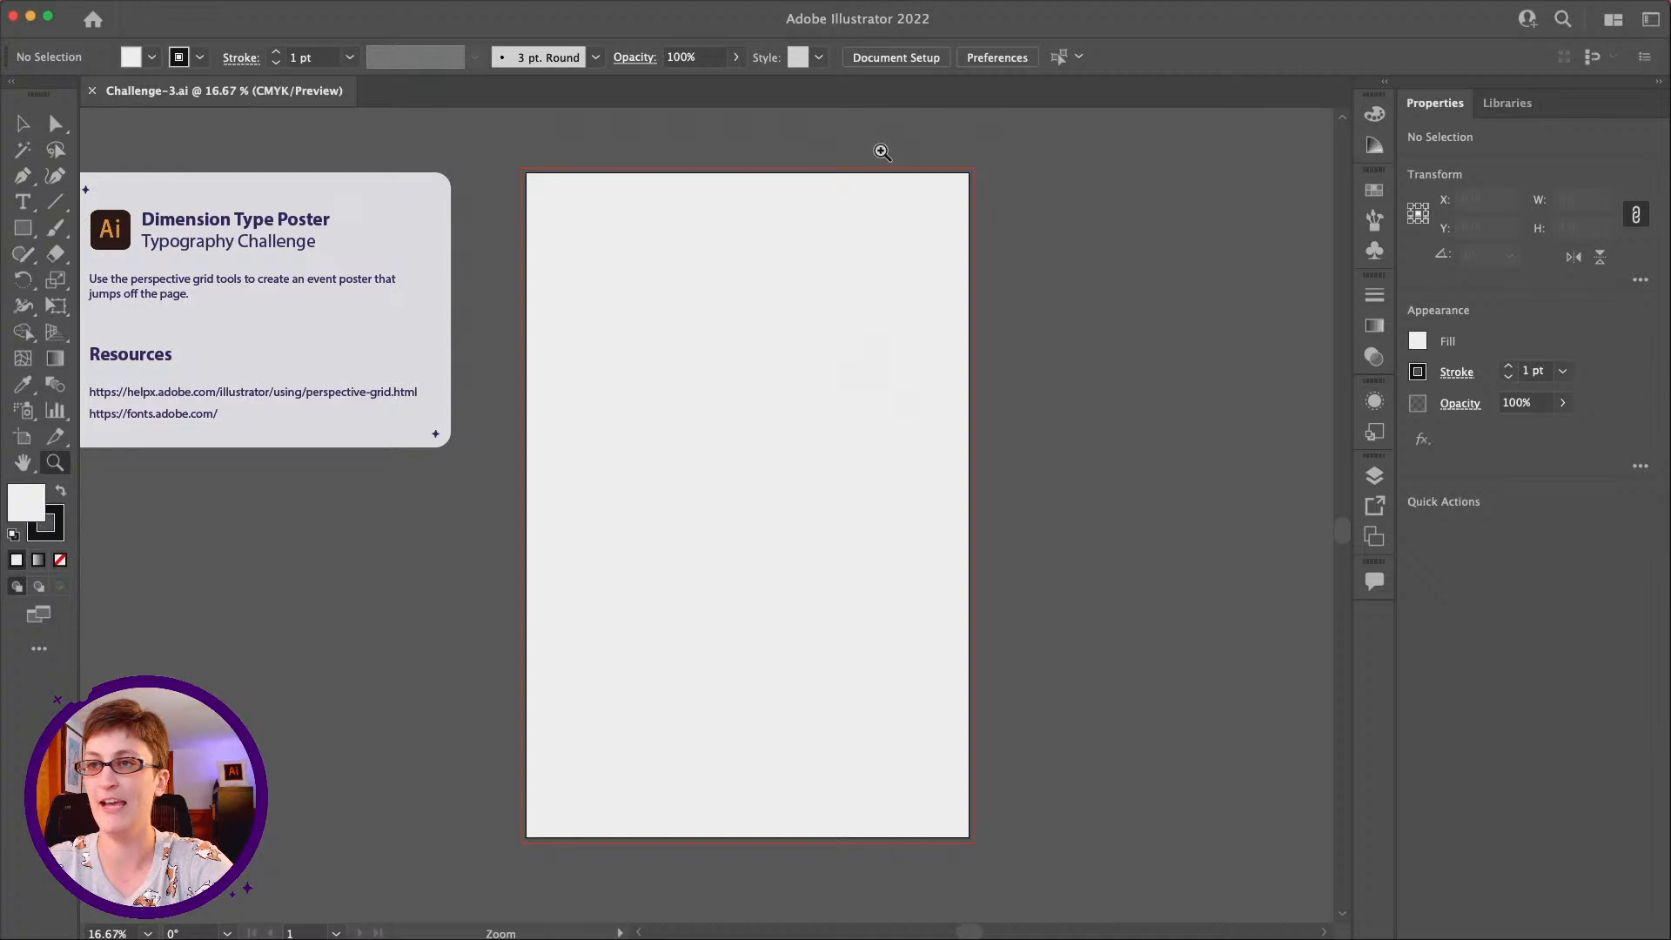
Try a 0.125 in bleed in the document setup, set it back to 0.25 in, and cancel
click(23, 123)
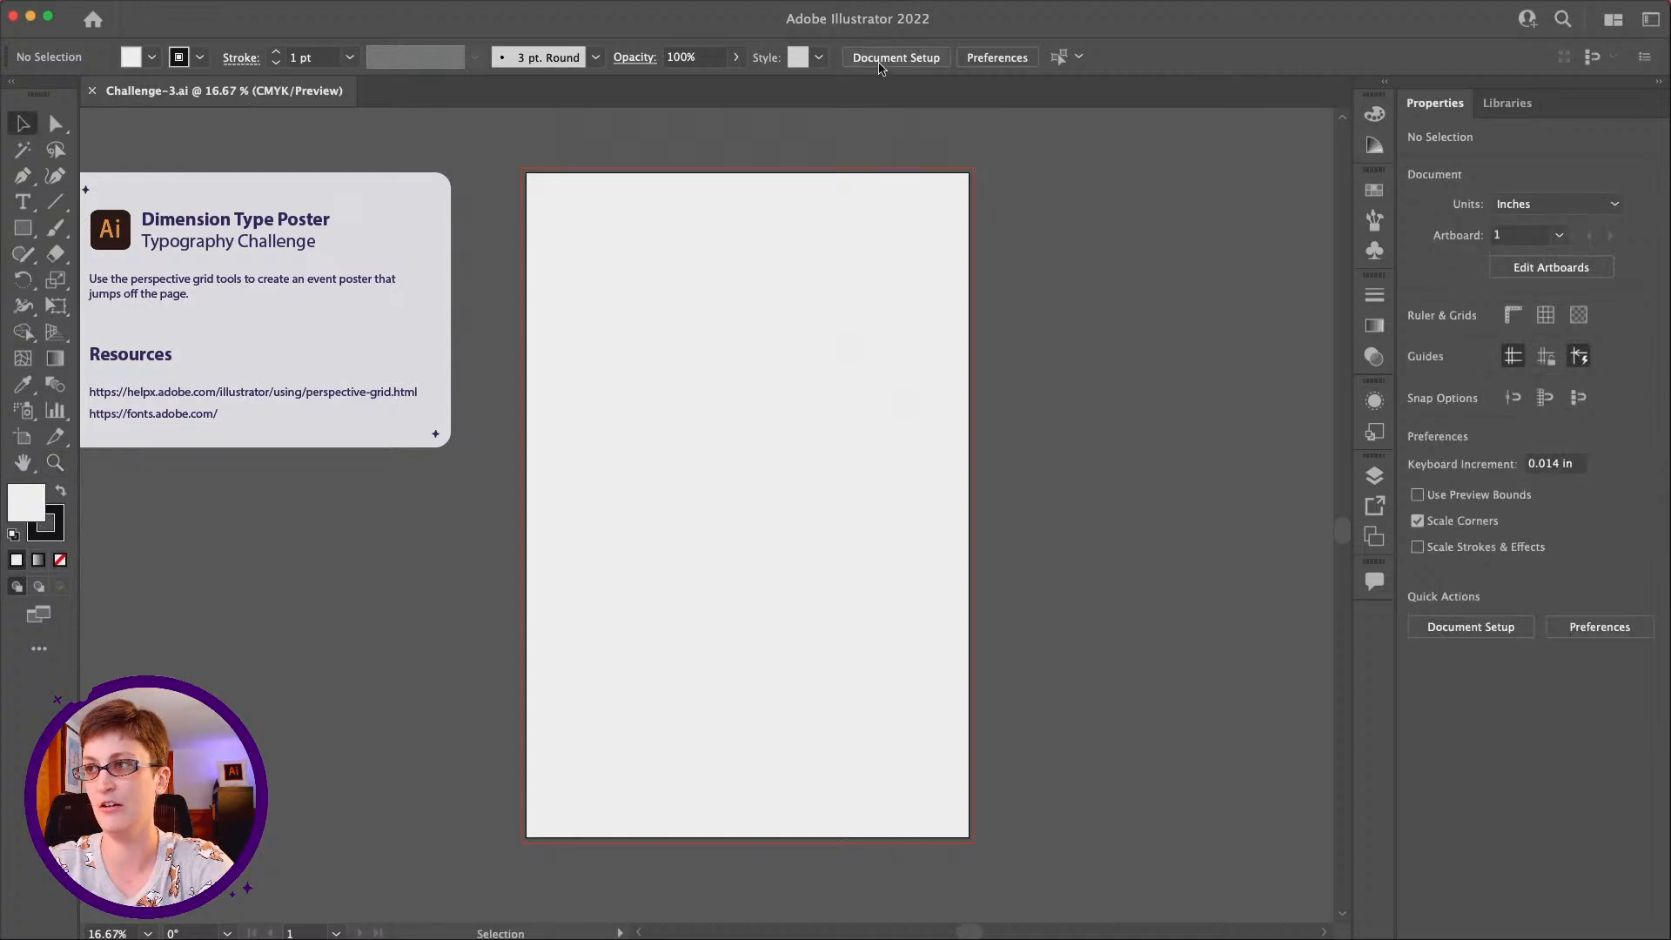
click(880, 61)
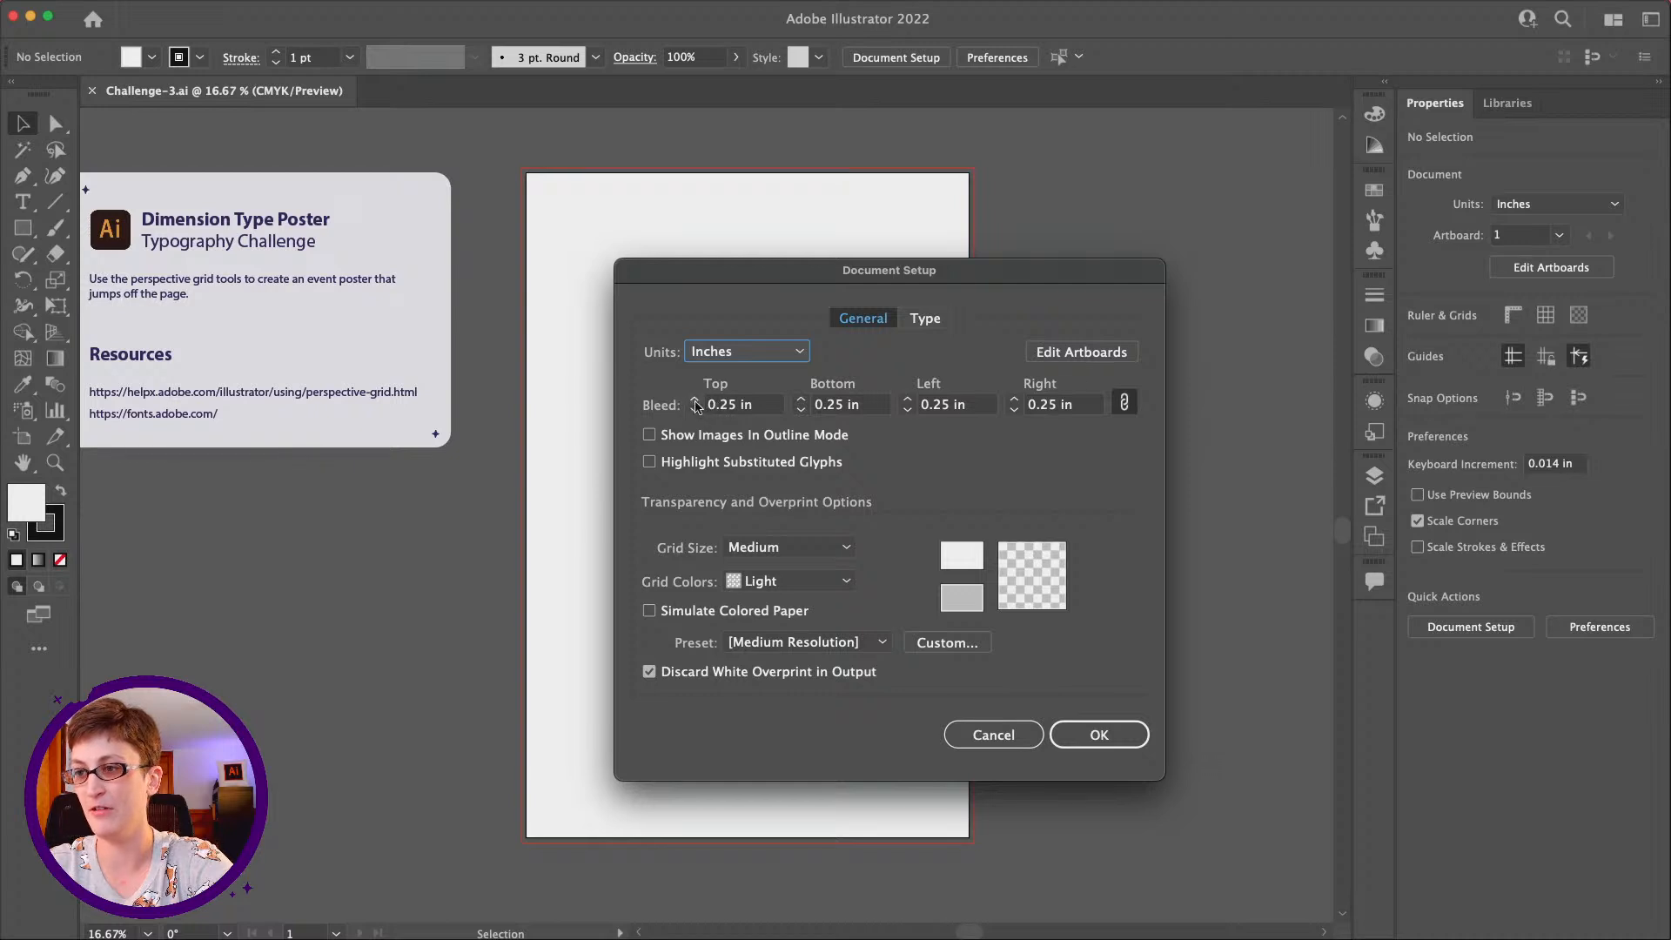
click(694, 400)
click(695, 409)
click(694, 409)
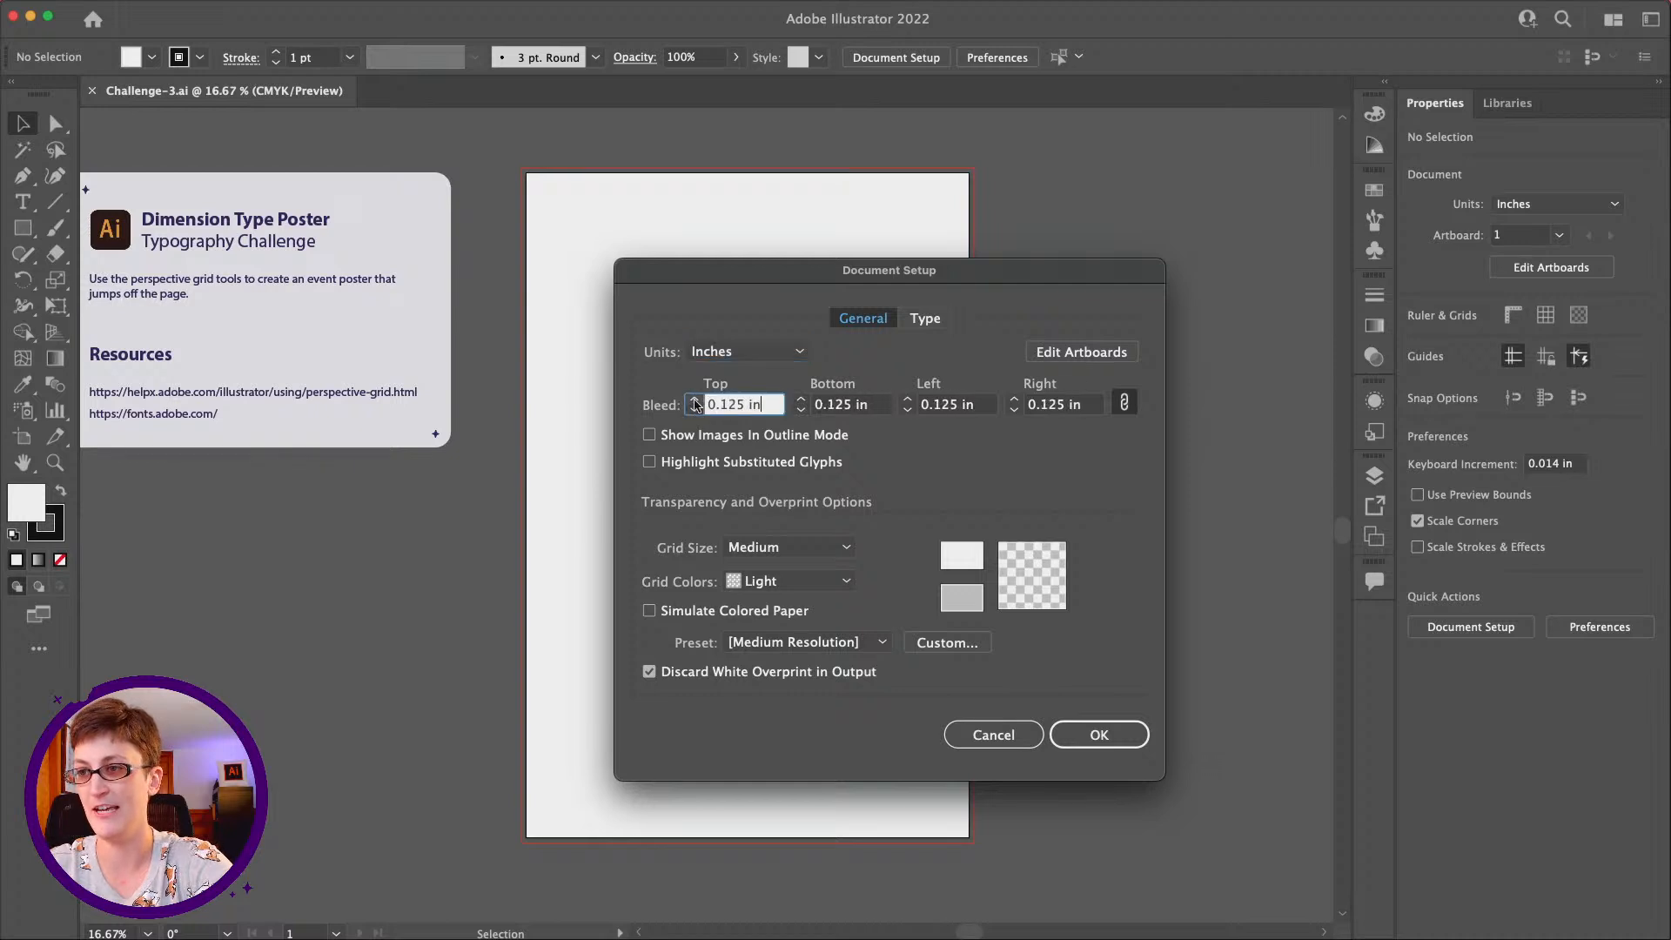
click(695, 400)
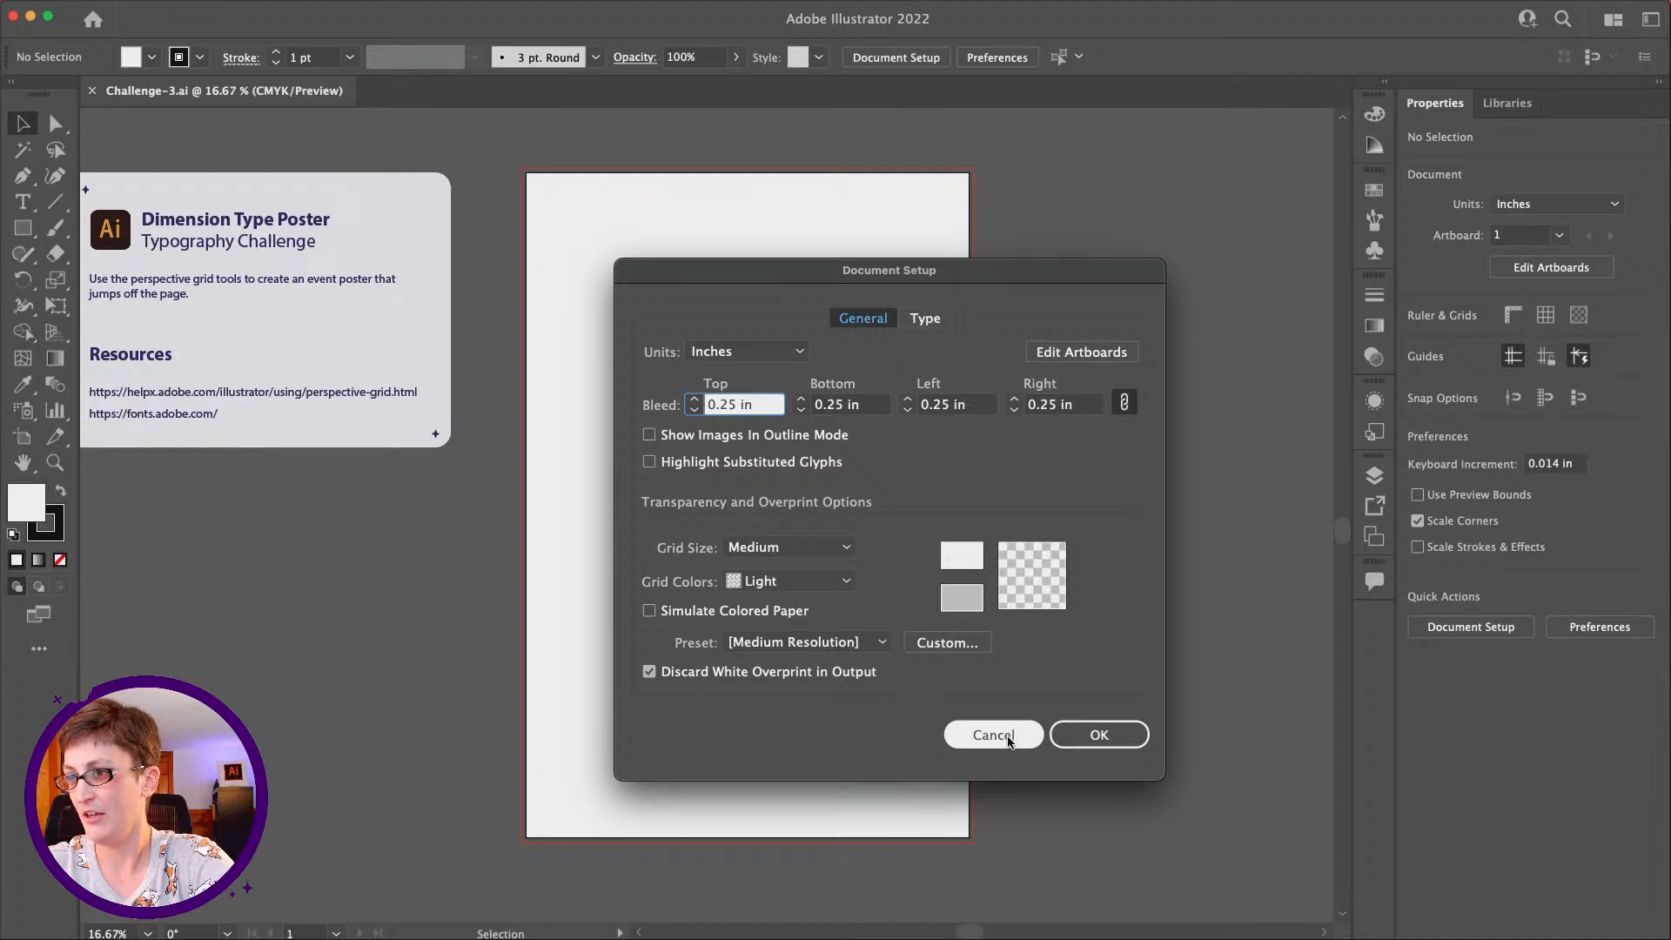
click(1005, 736)
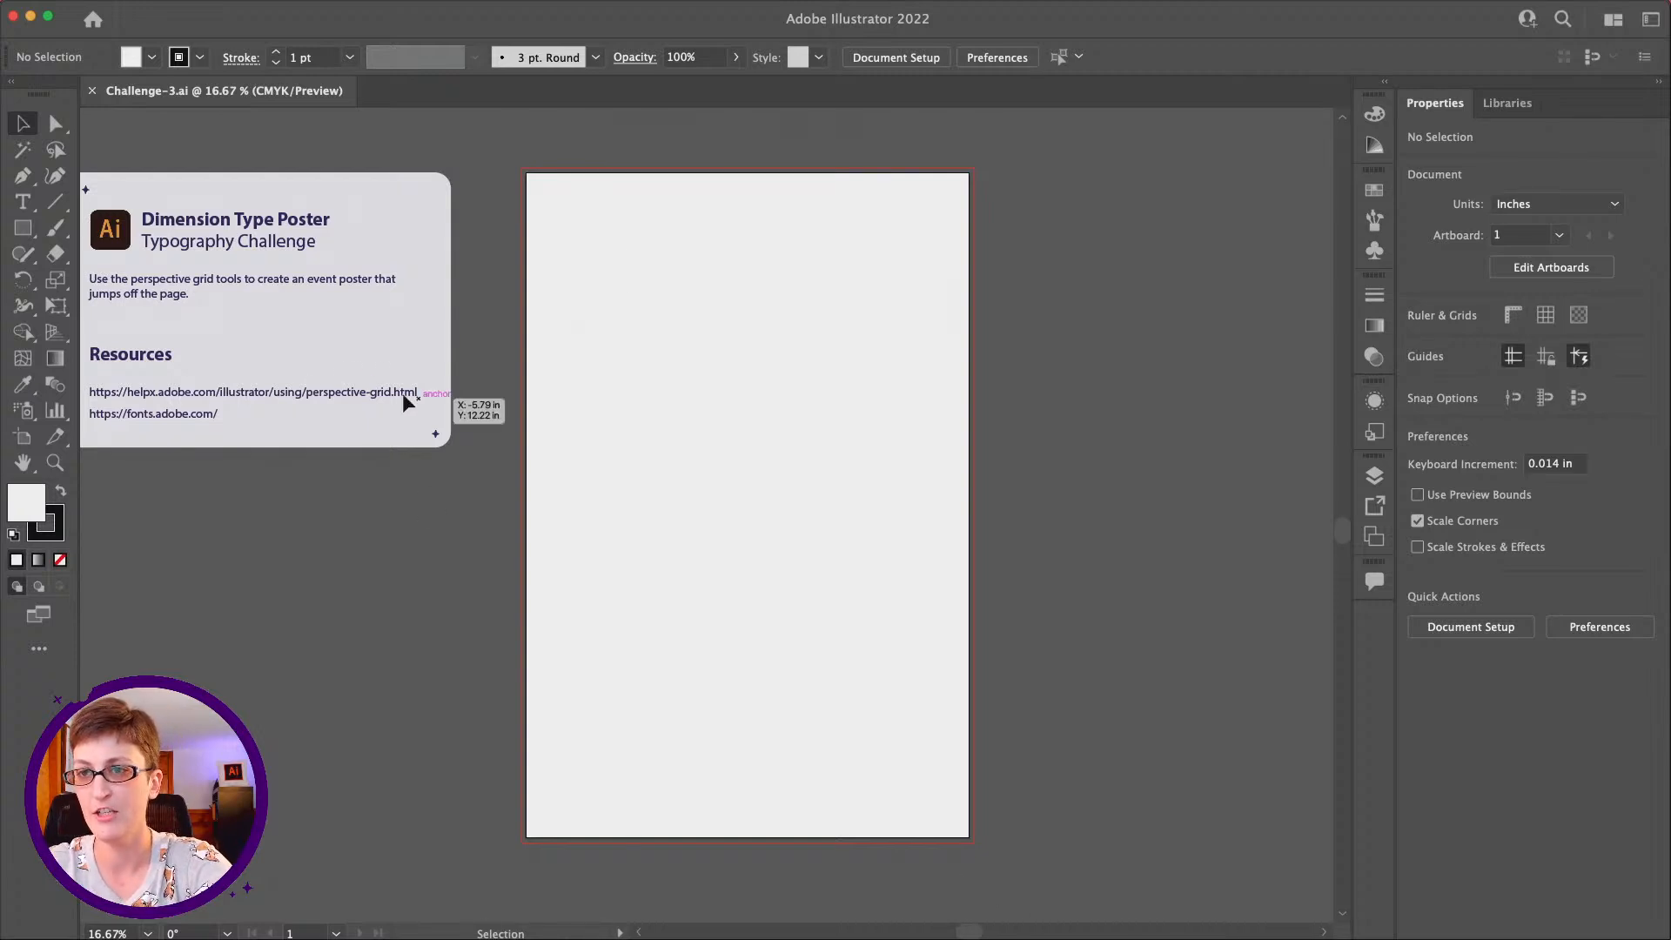
Examine the bleed guides around the corners and edges of the blank poster artboard
click(55, 462)
click(671, 493)
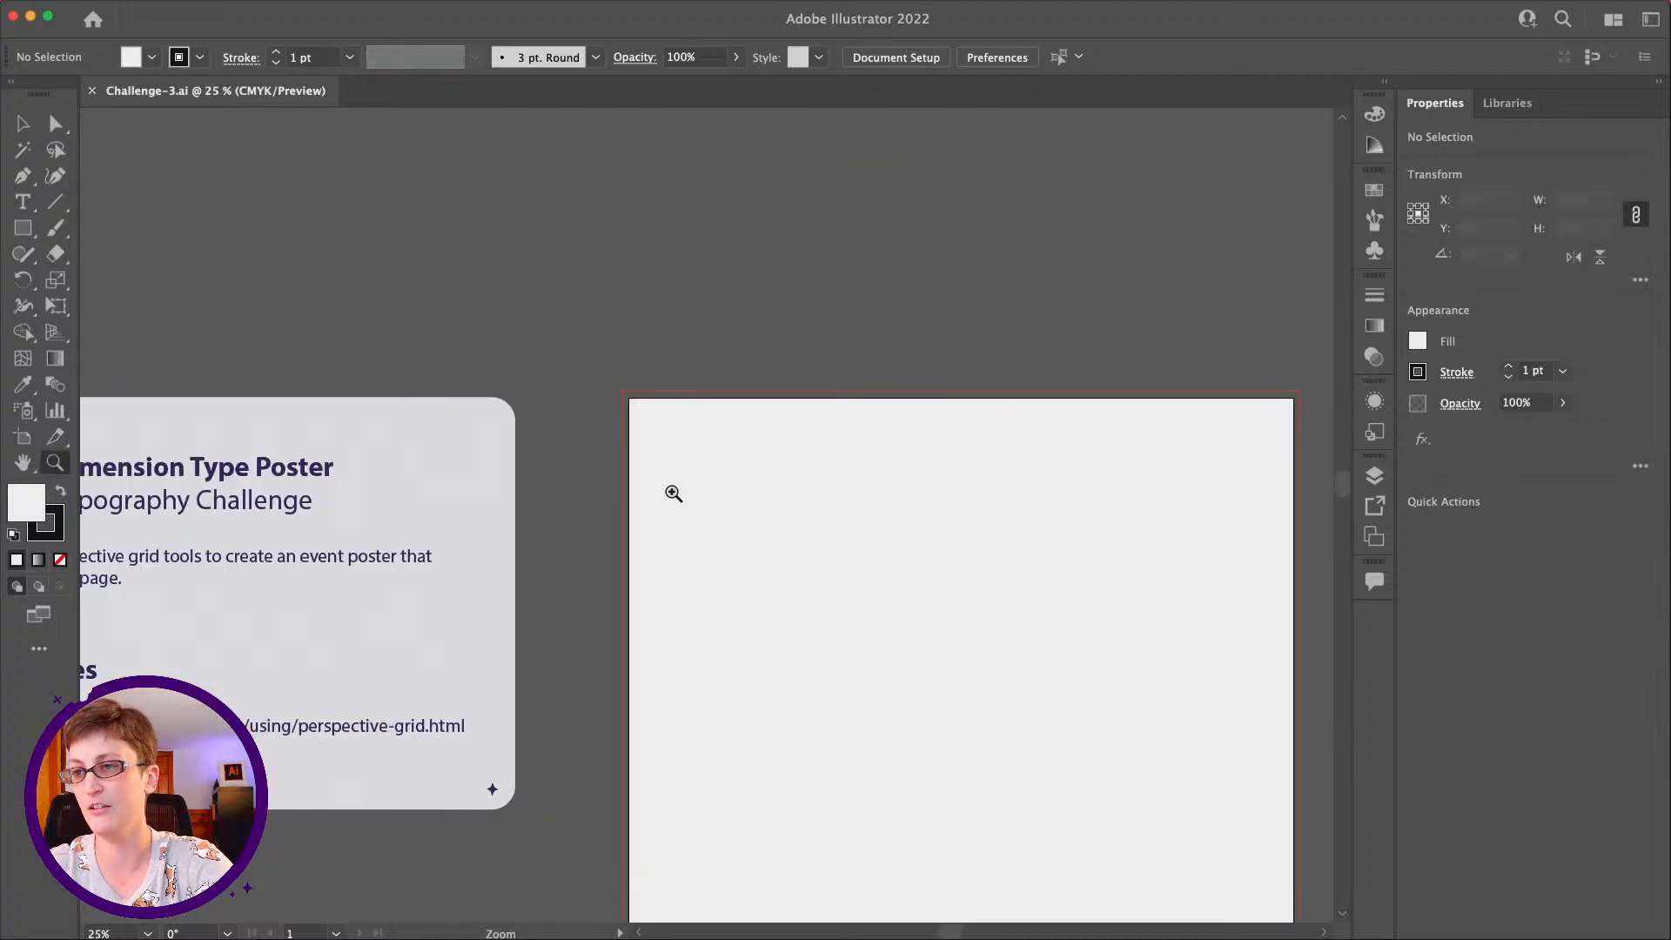
click(682, 511)
click(682, 514)
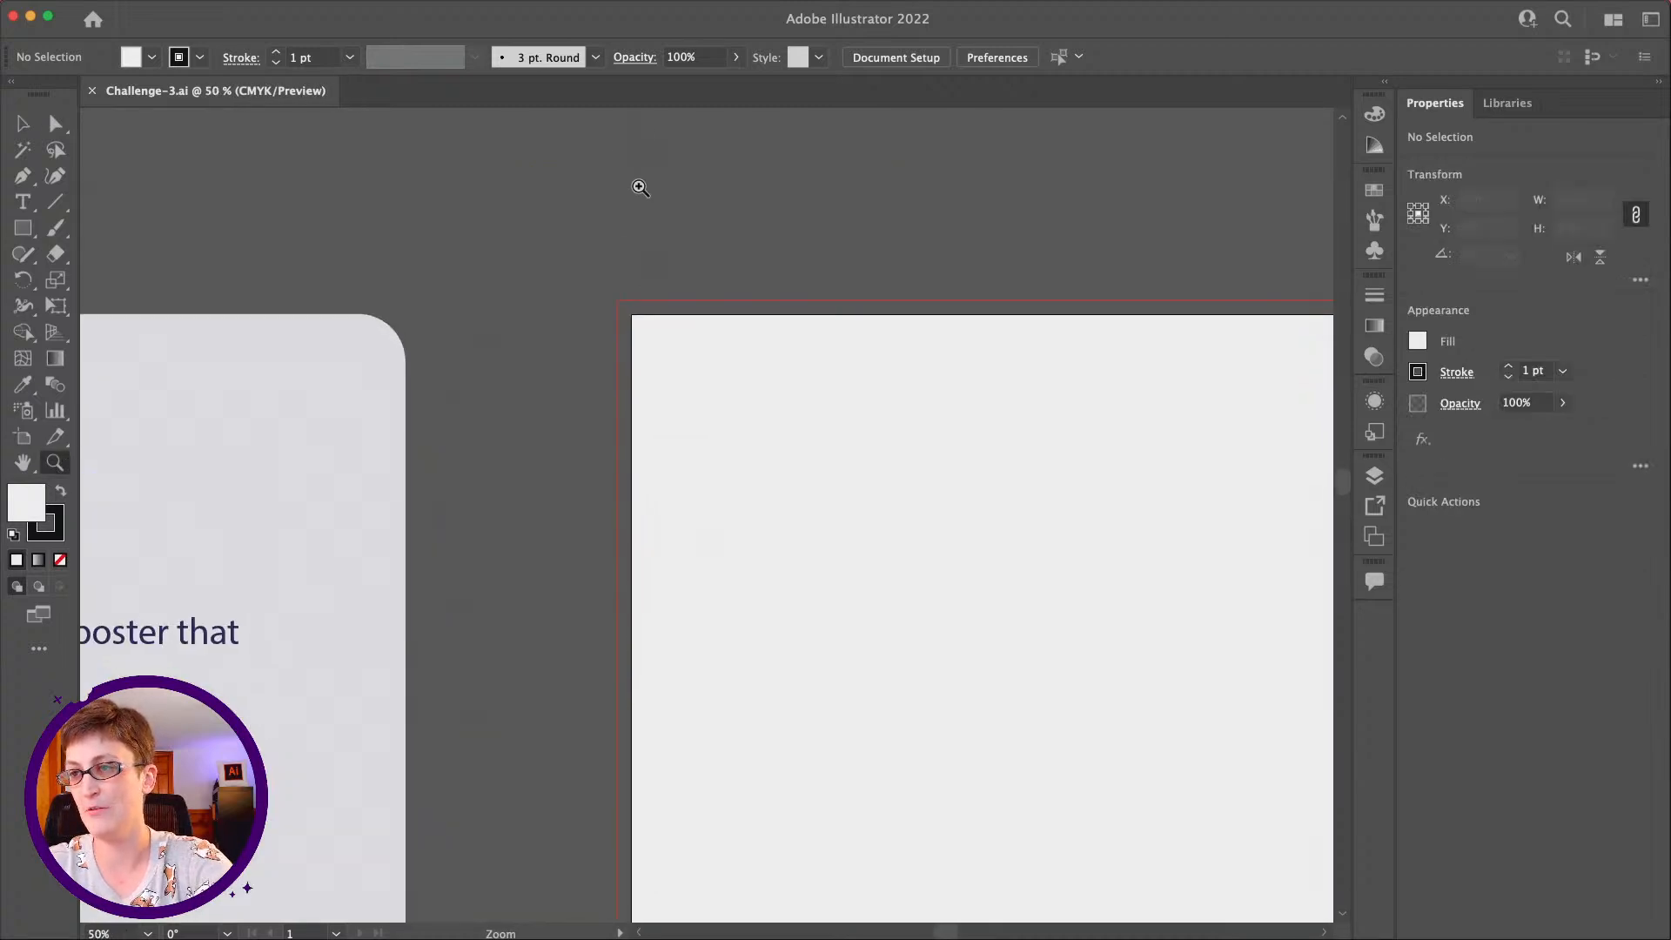
scroll(632, 503, down, 1)
scroll(633, 503, down, 3)
scroll(632, 503, right, 3)
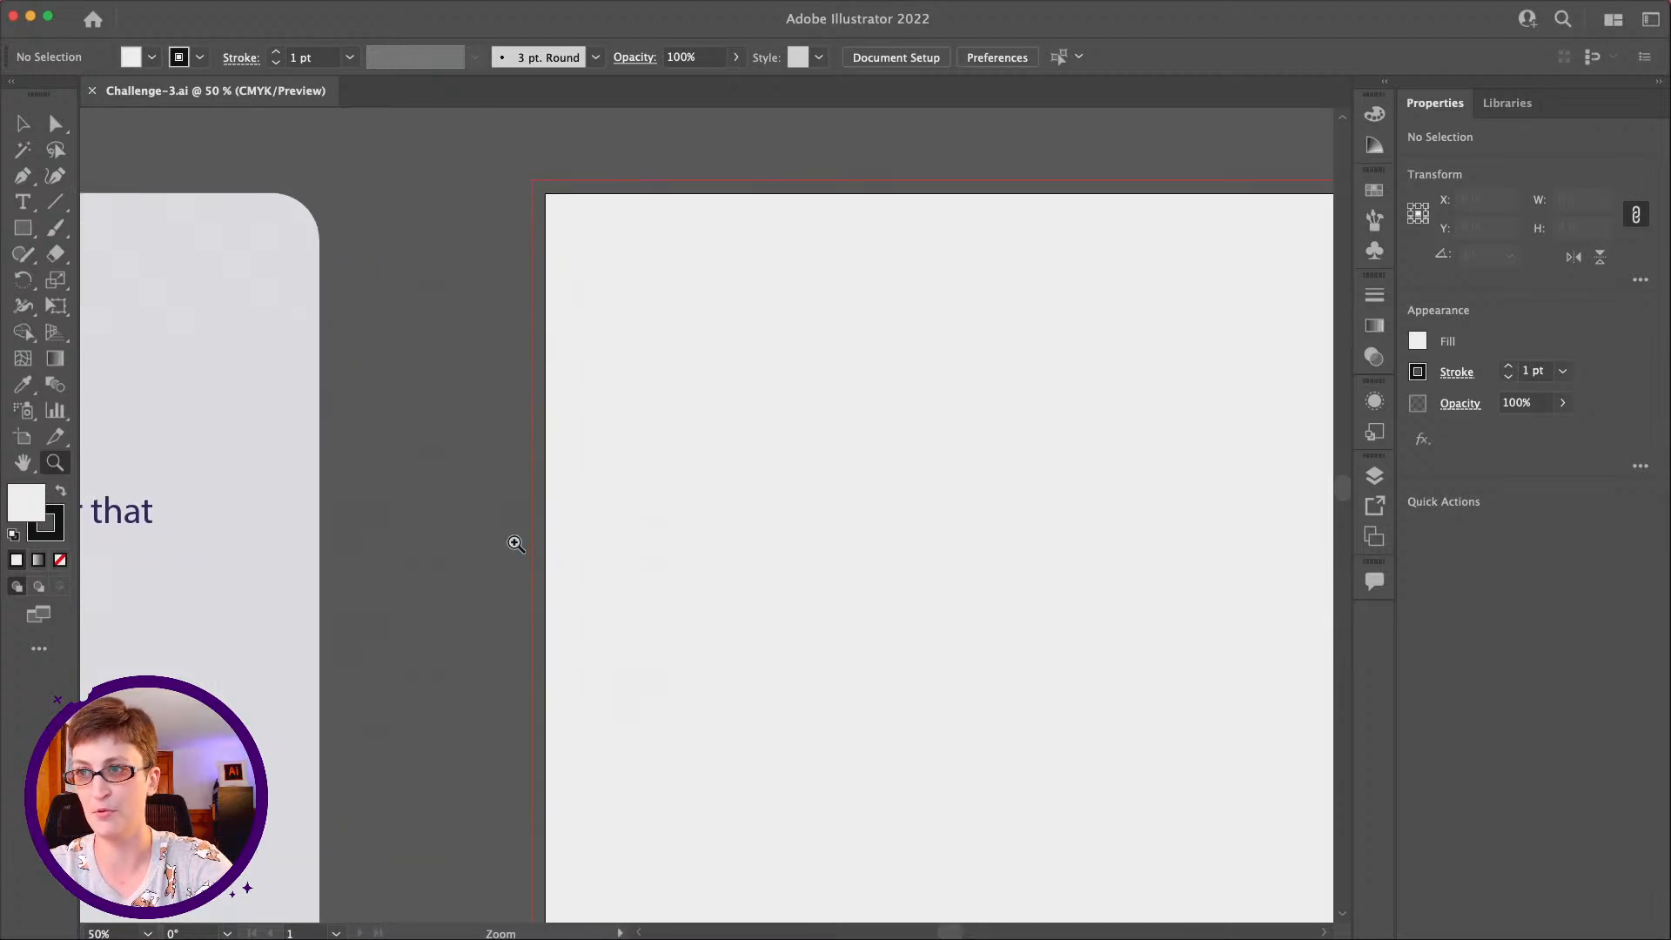
scroll(630, 209, right, 15)
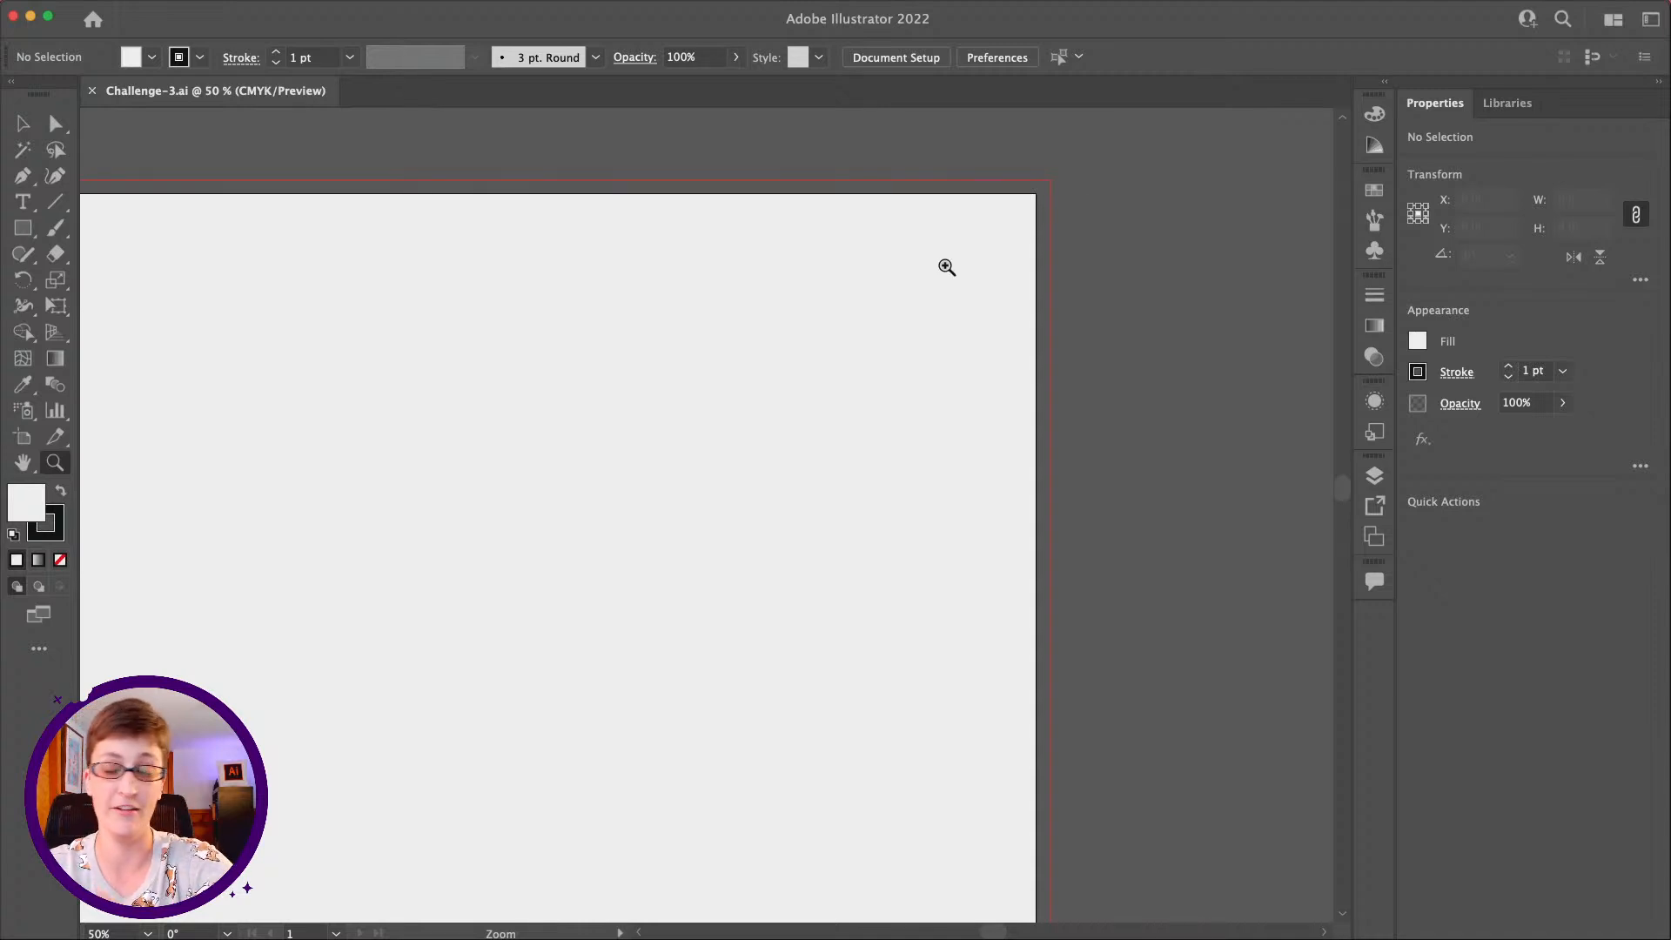
alt+click(362, 436)
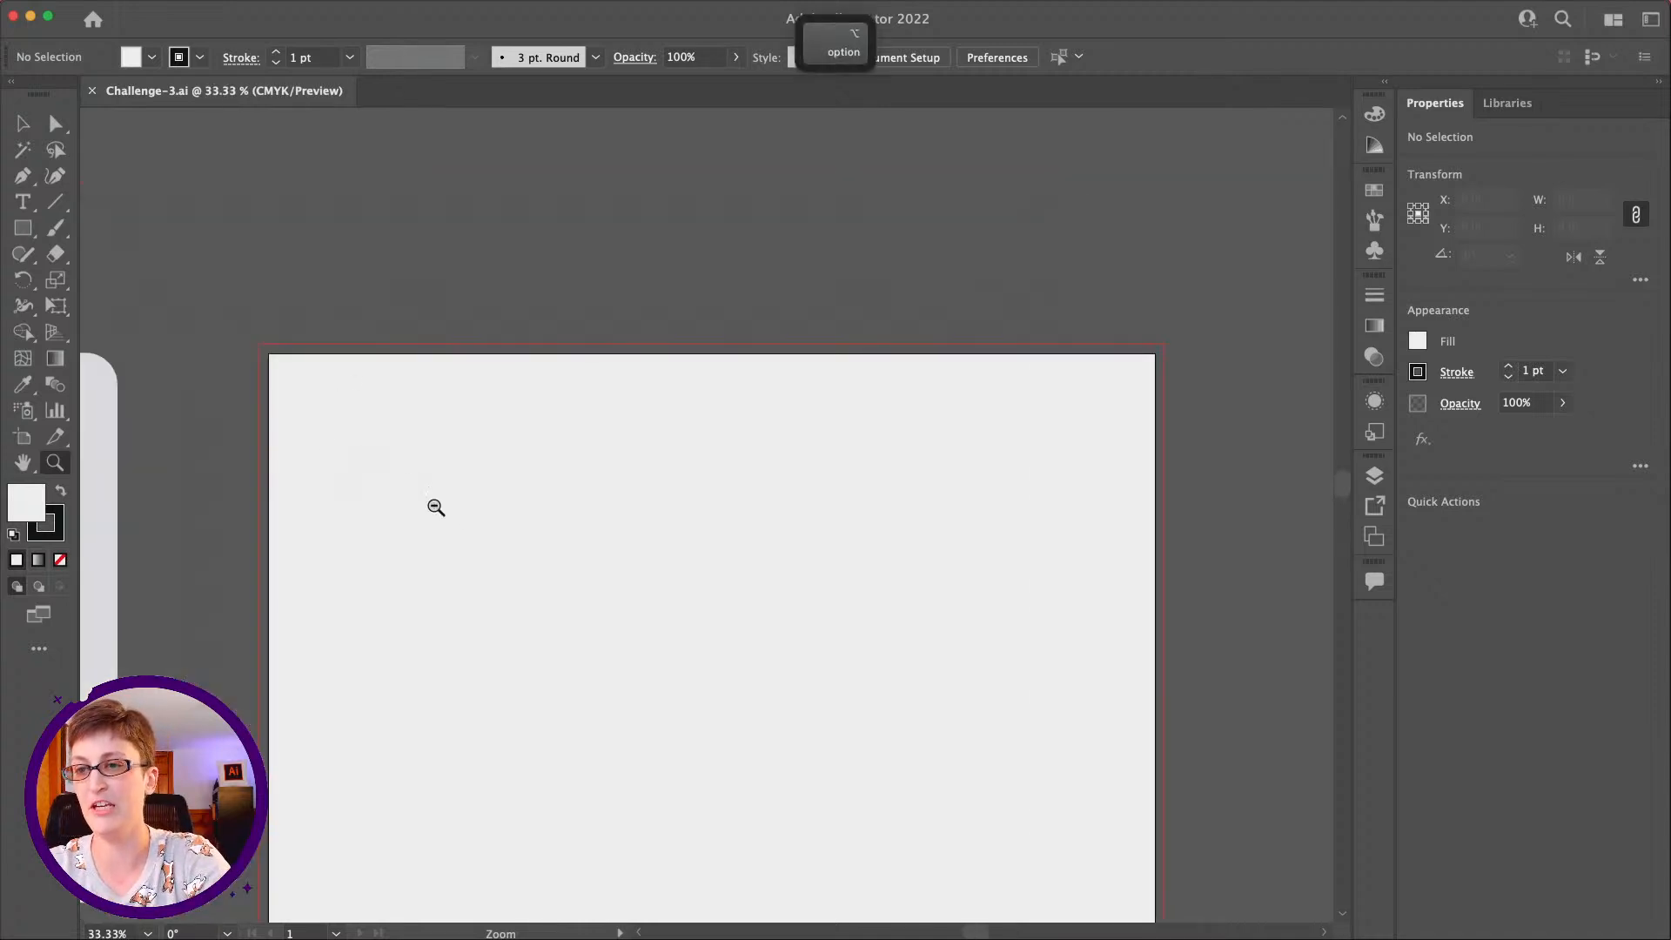
scroll(471, 546, down, 3)
scroll(470, 546, down, 7)
scroll(471, 547, down, 2)
scroll(470, 547, left, 1)
scroll(471, 546, up, 1)
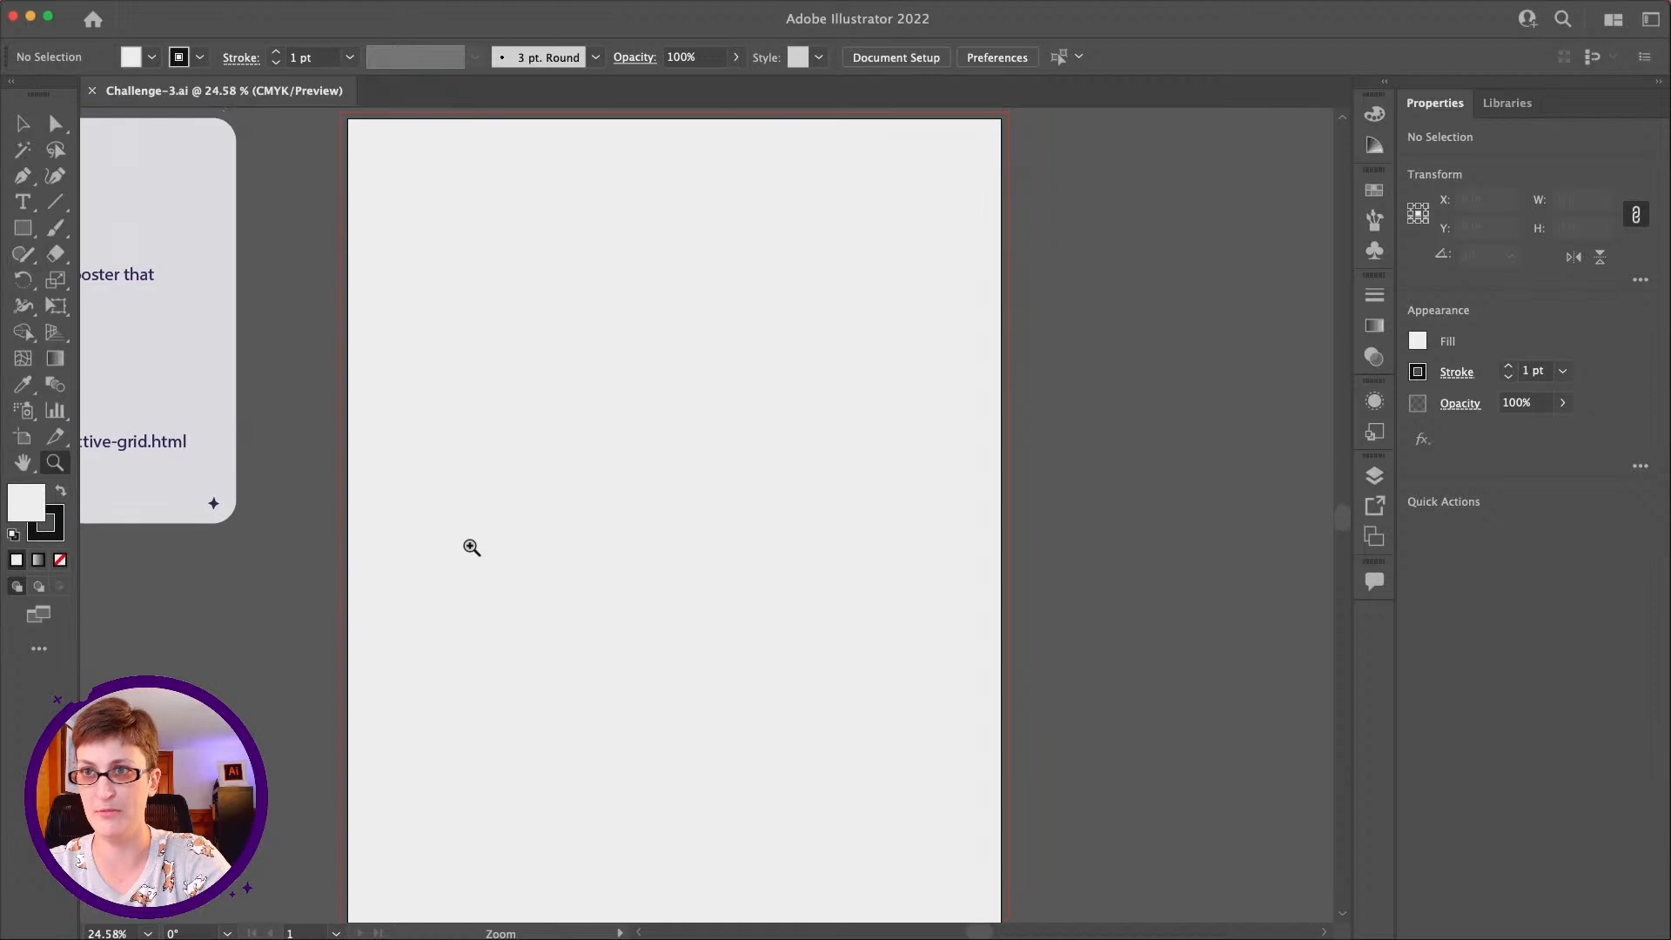
Draw a 24.5 by 36.5 in rectangle that covers the whole artboard out to the bleed guides
click(23, 229)
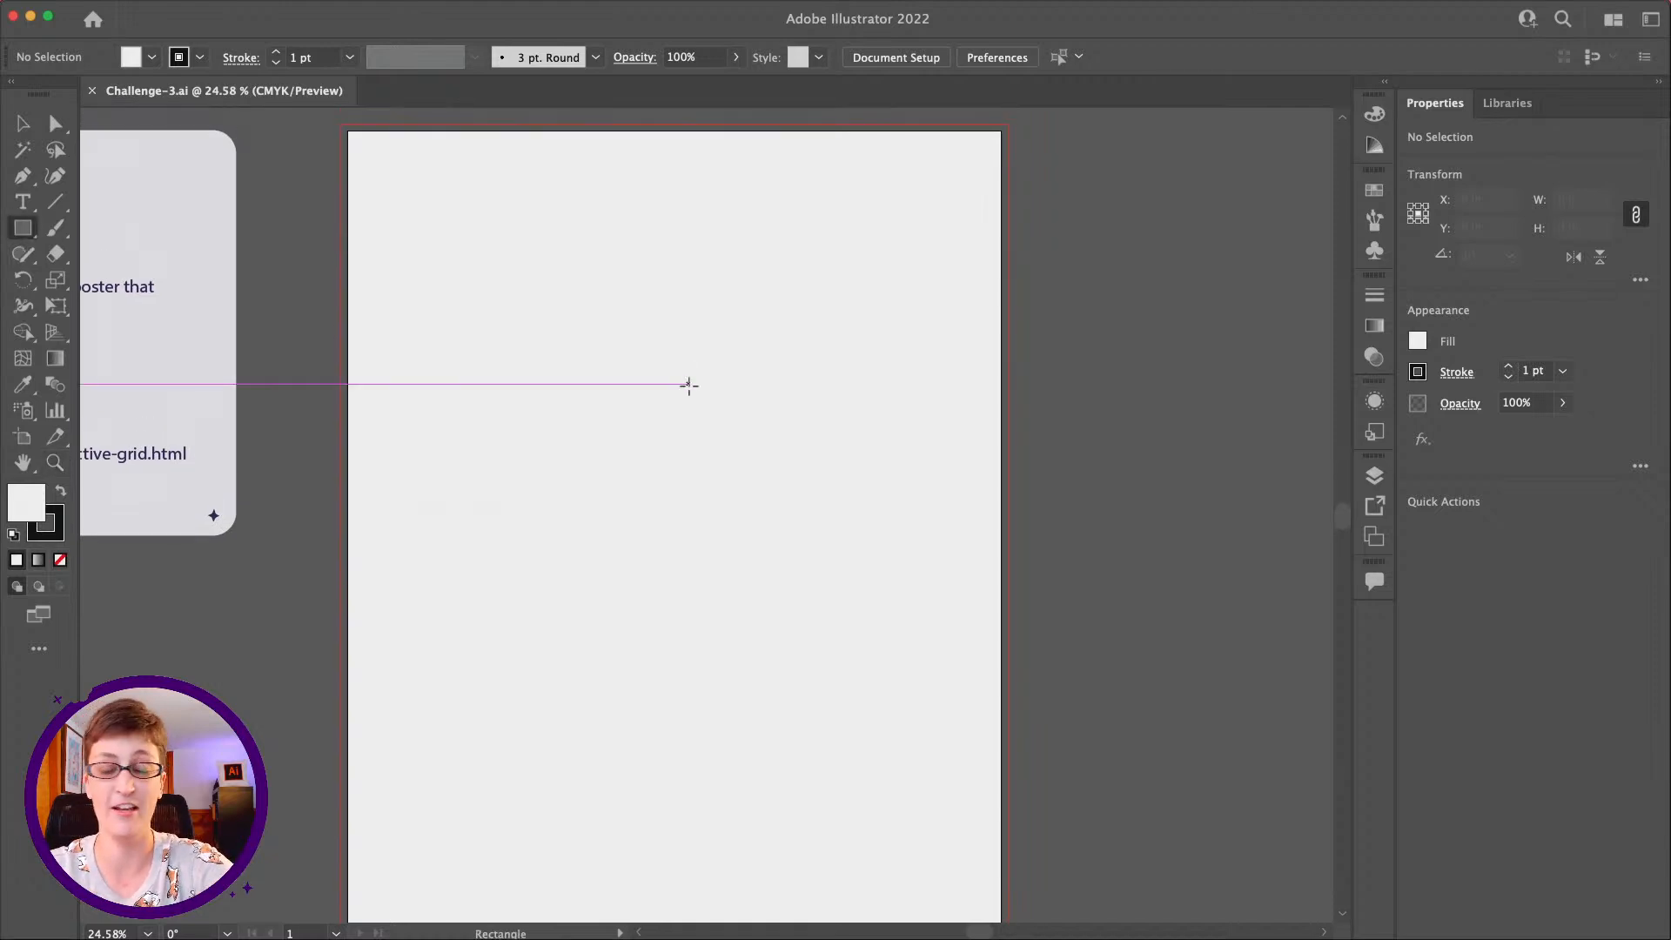
scroll(358, 138, up, 1)
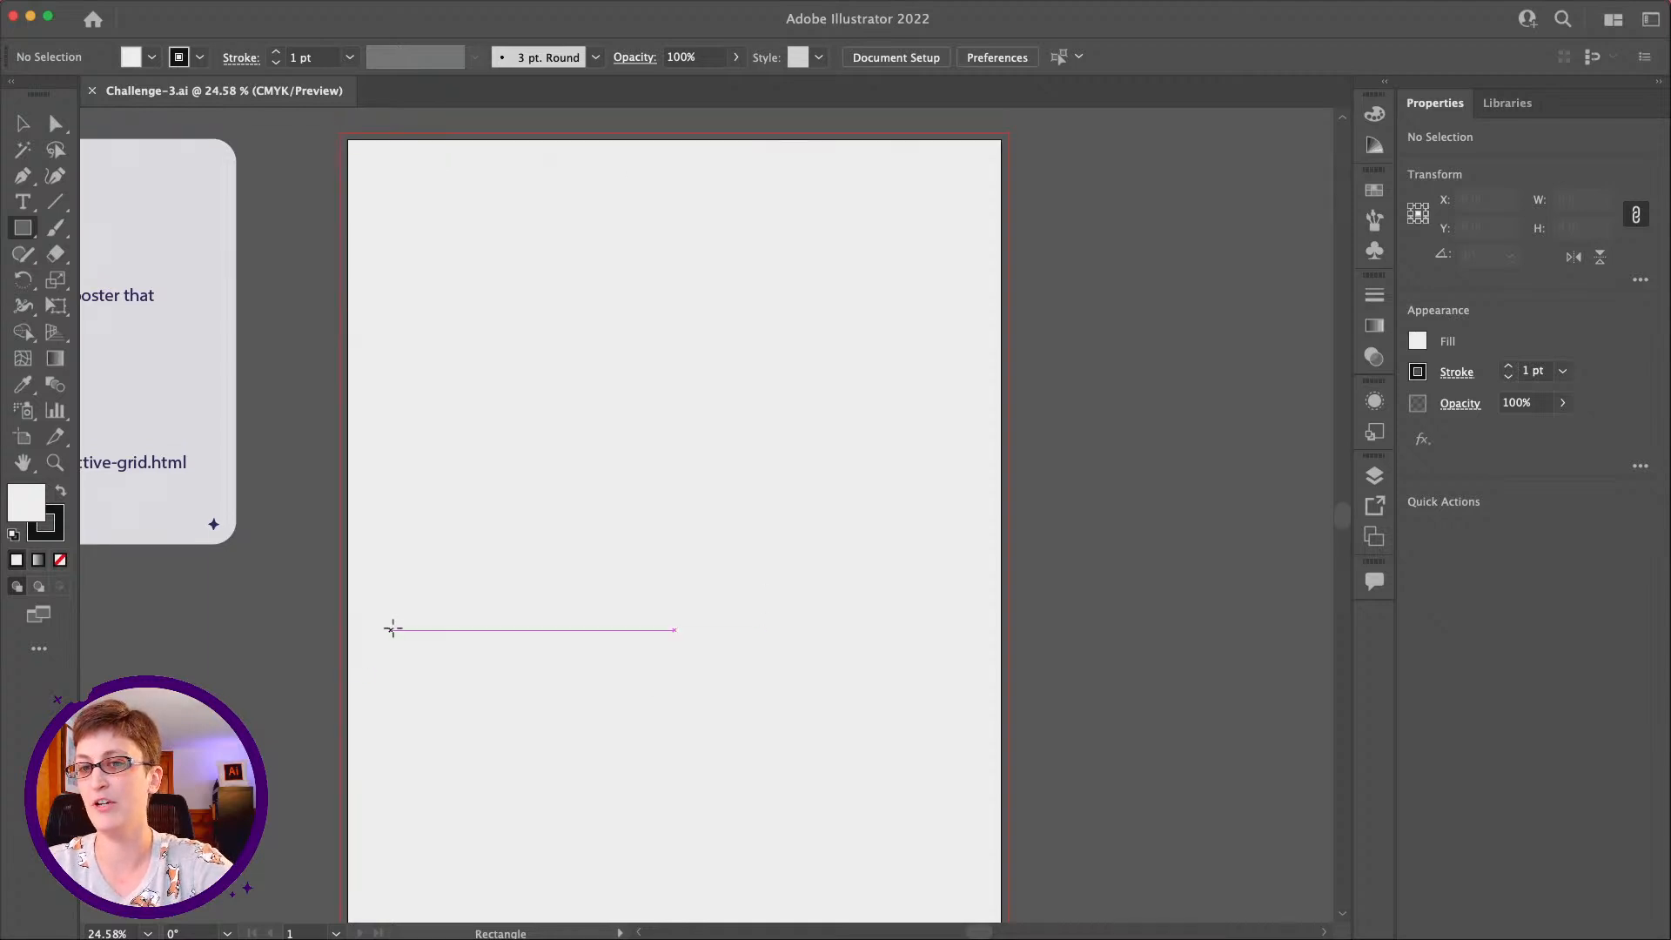
scroll(392, 627, left, 2)
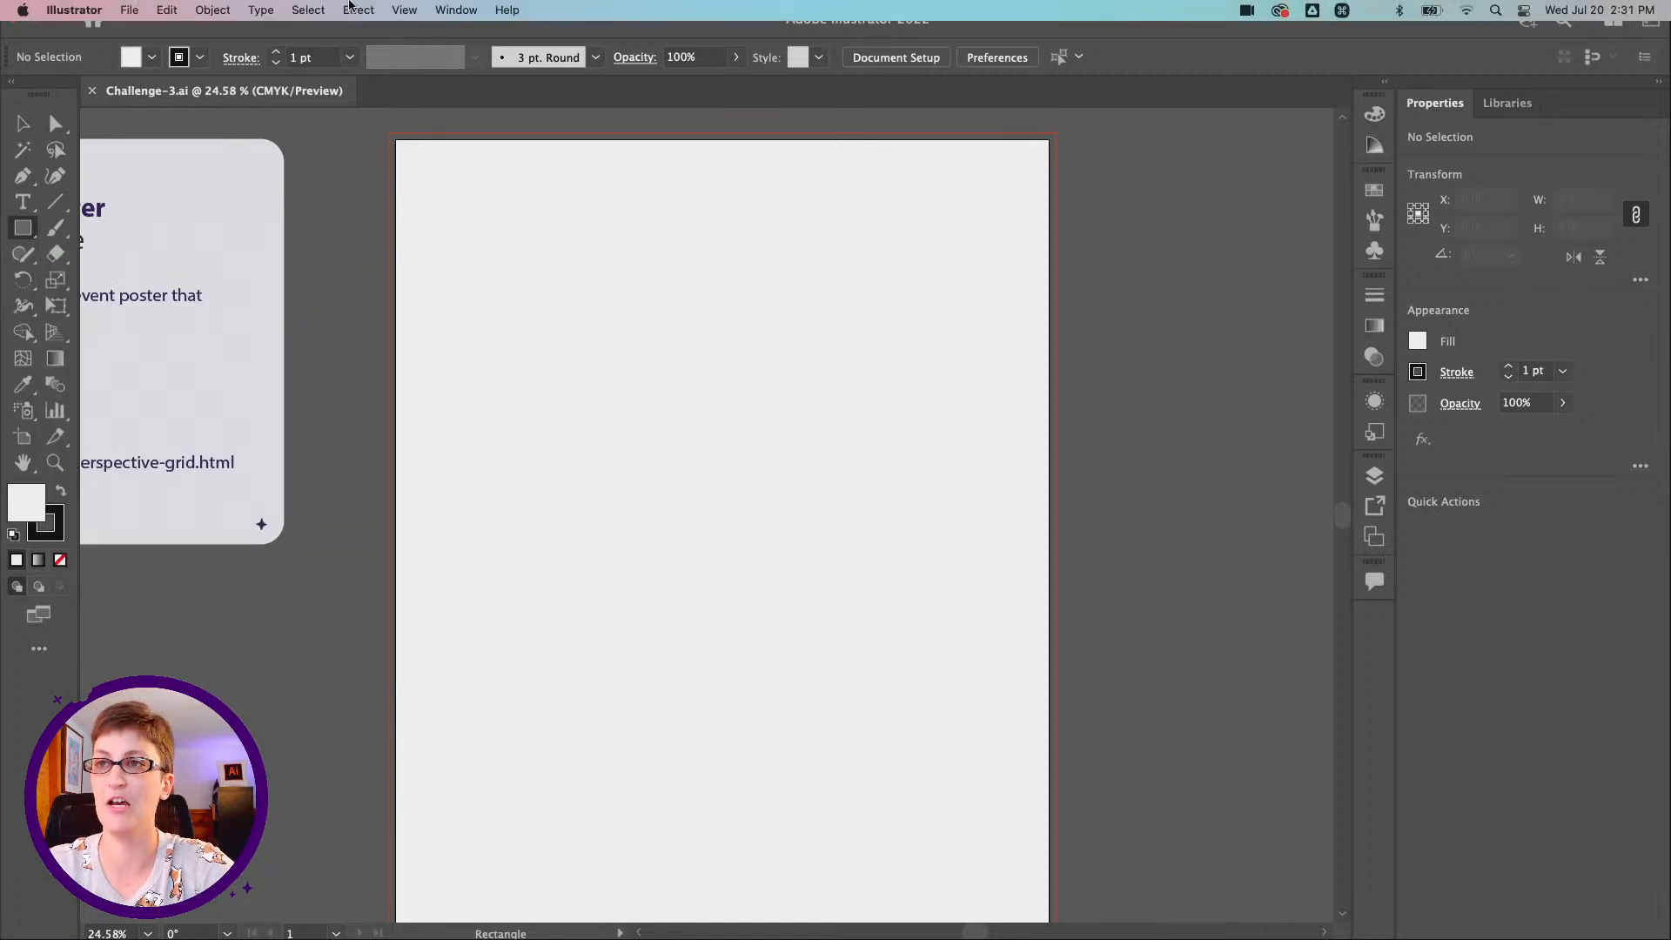
click(398, 9)
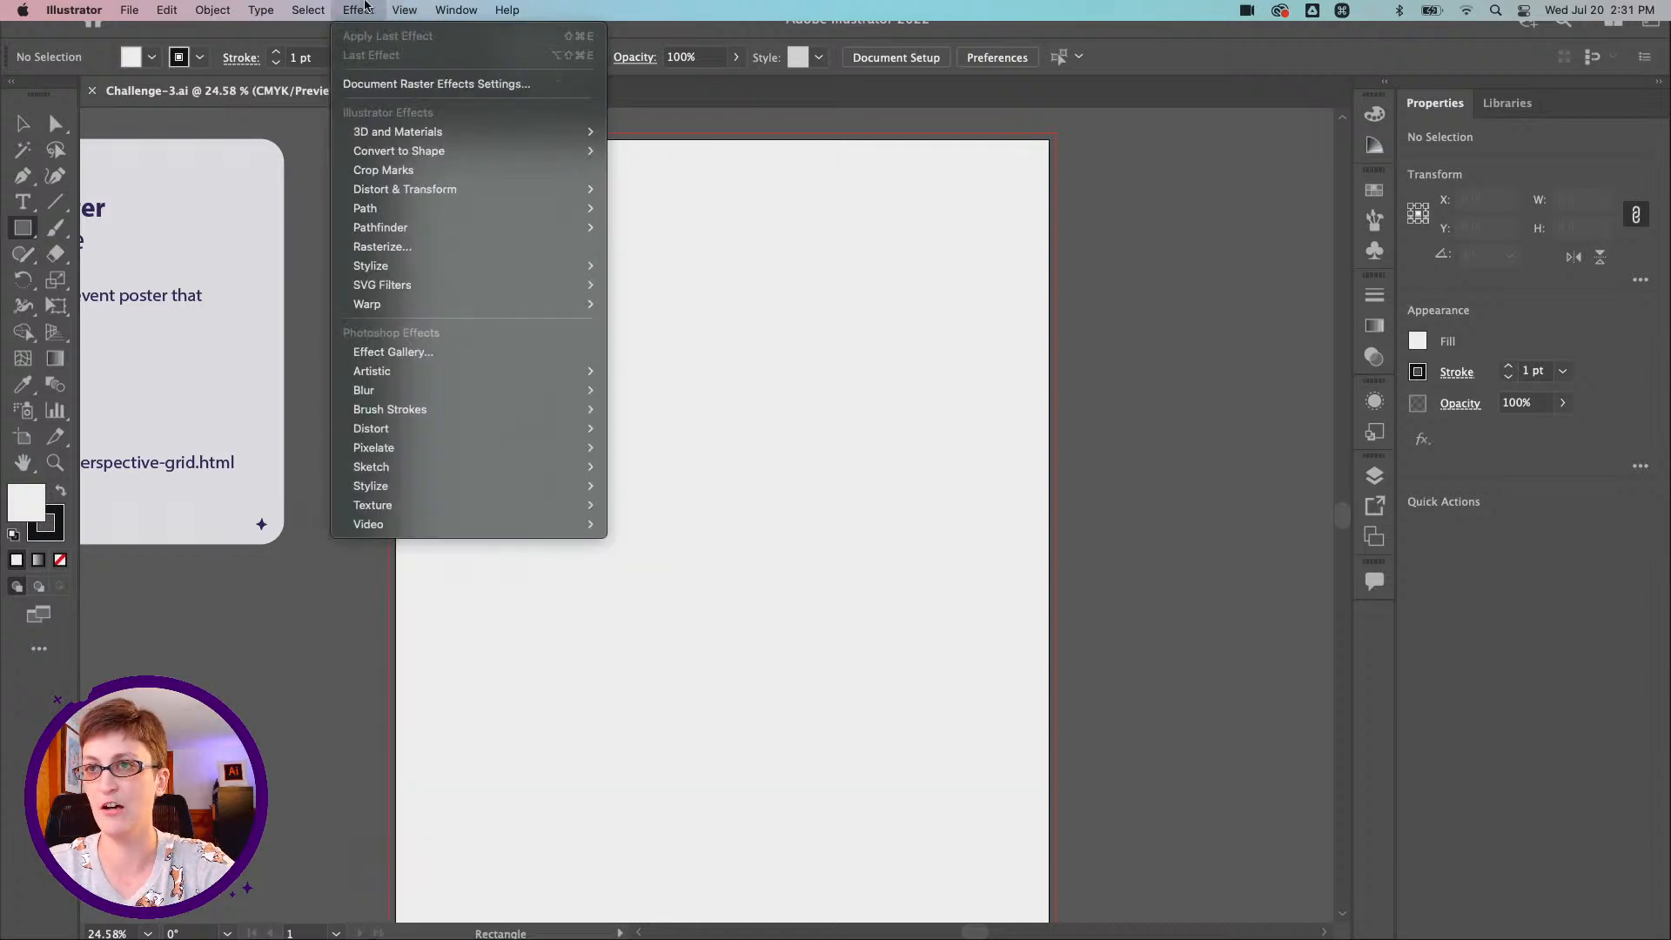
click(360, 10)
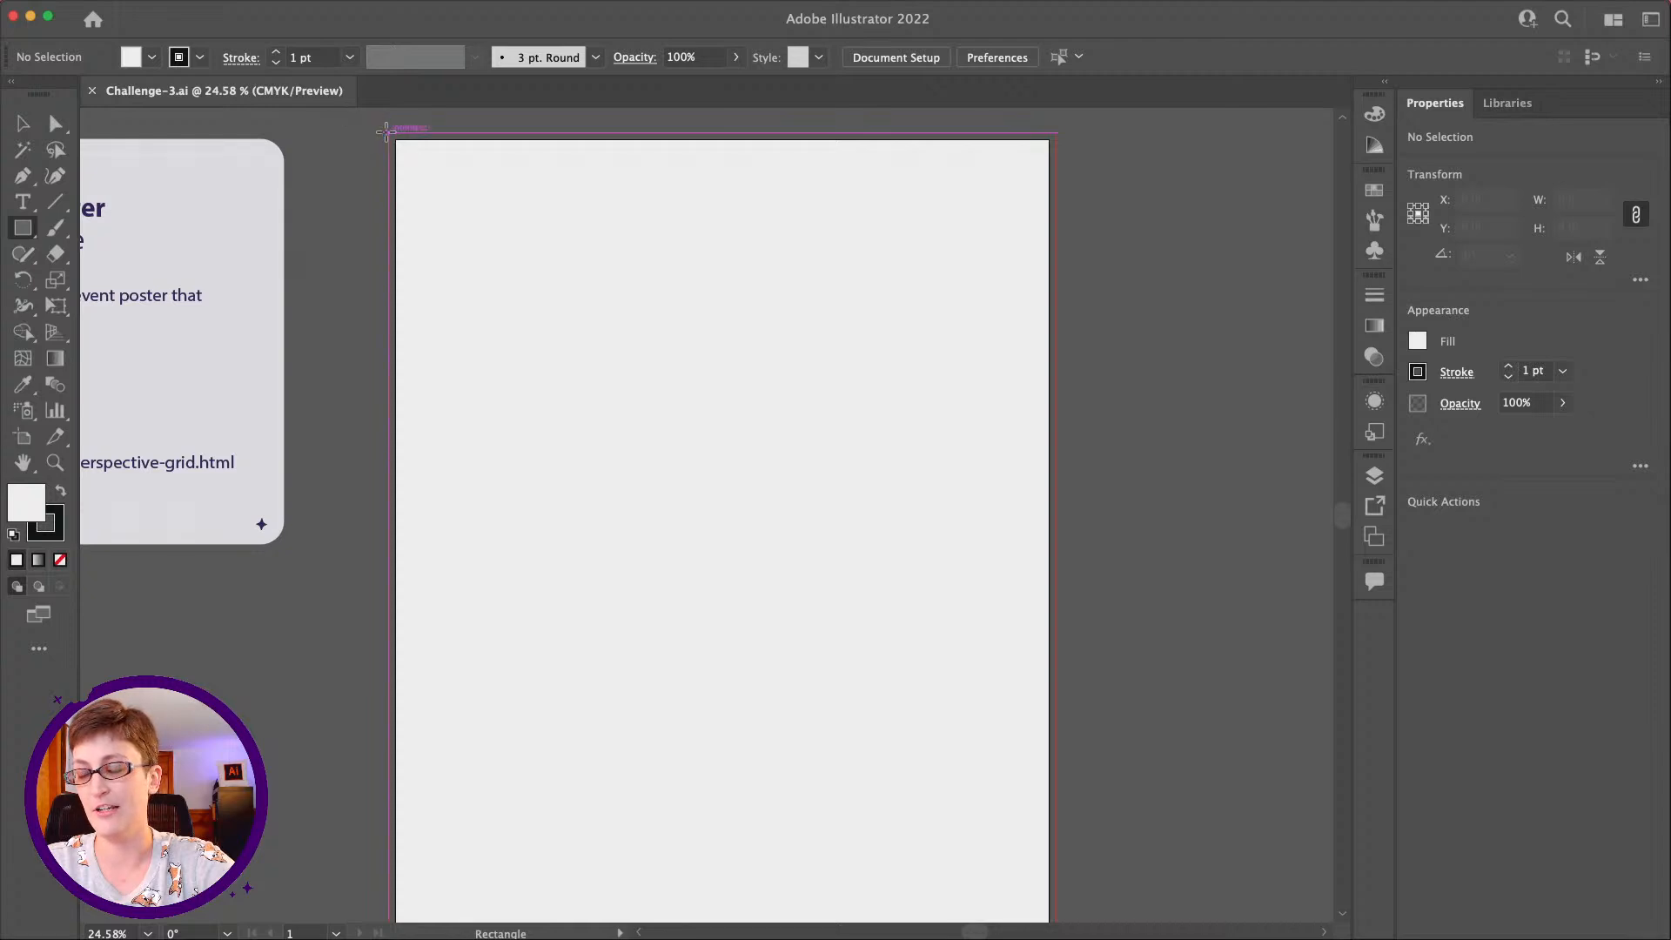
drag(387, 131, 1056, 668)
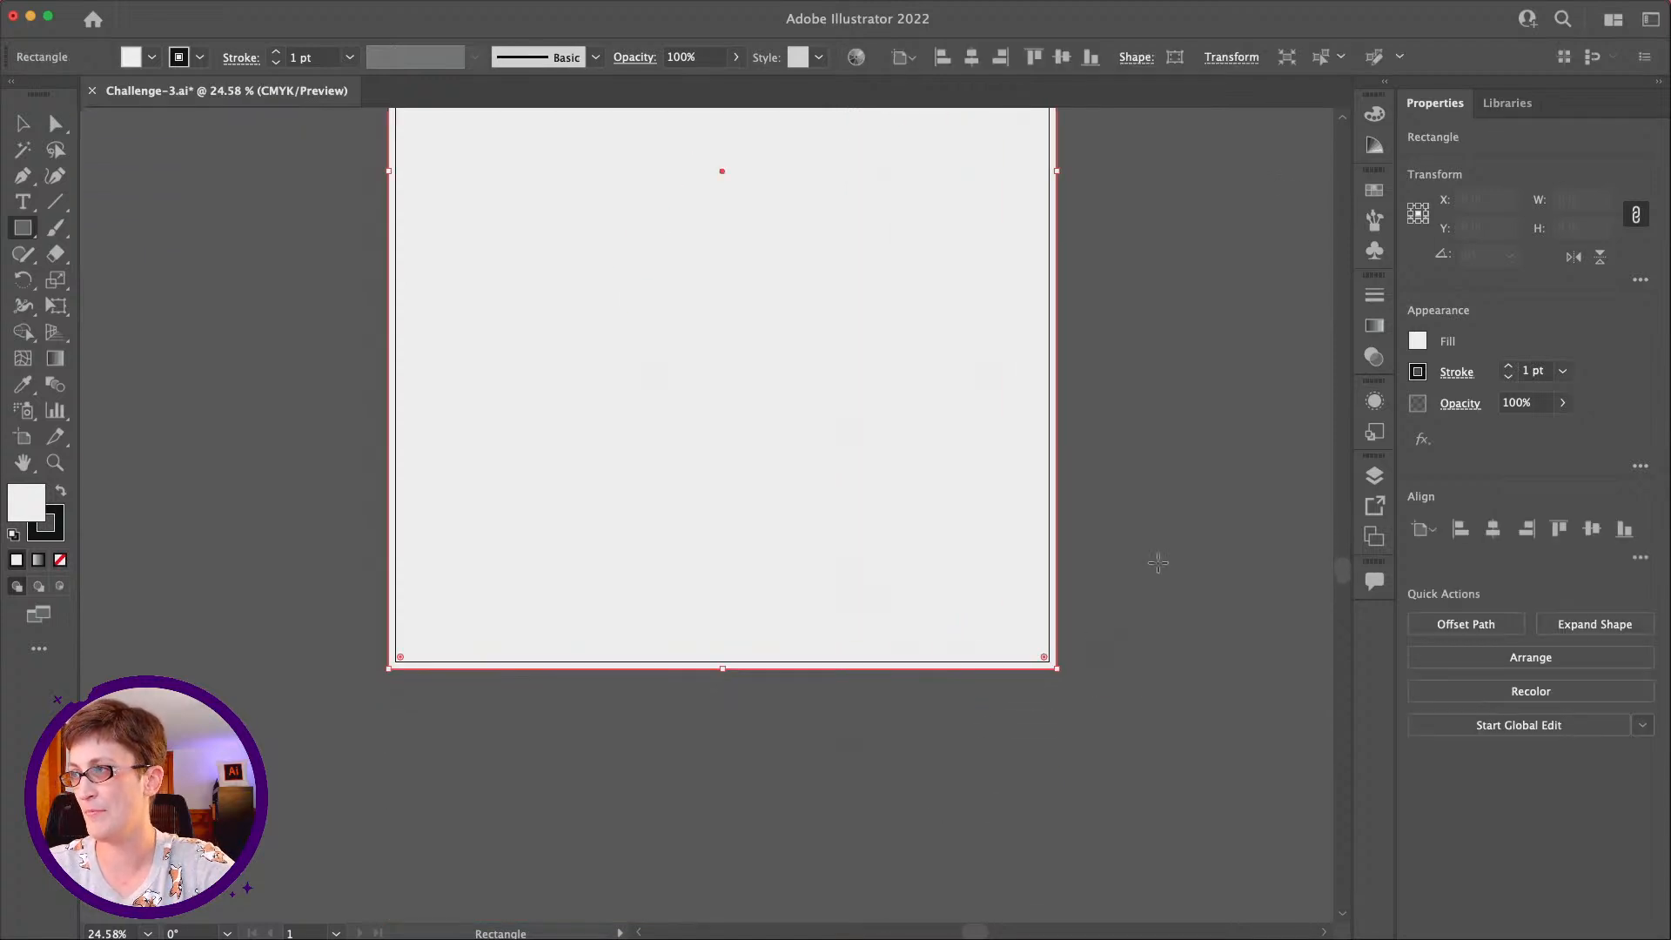
Expand the collapsed panel dock so the Color, Swatches, Gradient and Layers panels are fully open
click(1389, 83)
scroll(868, 271, up, 10)
scroll(868, 271, right, 4)
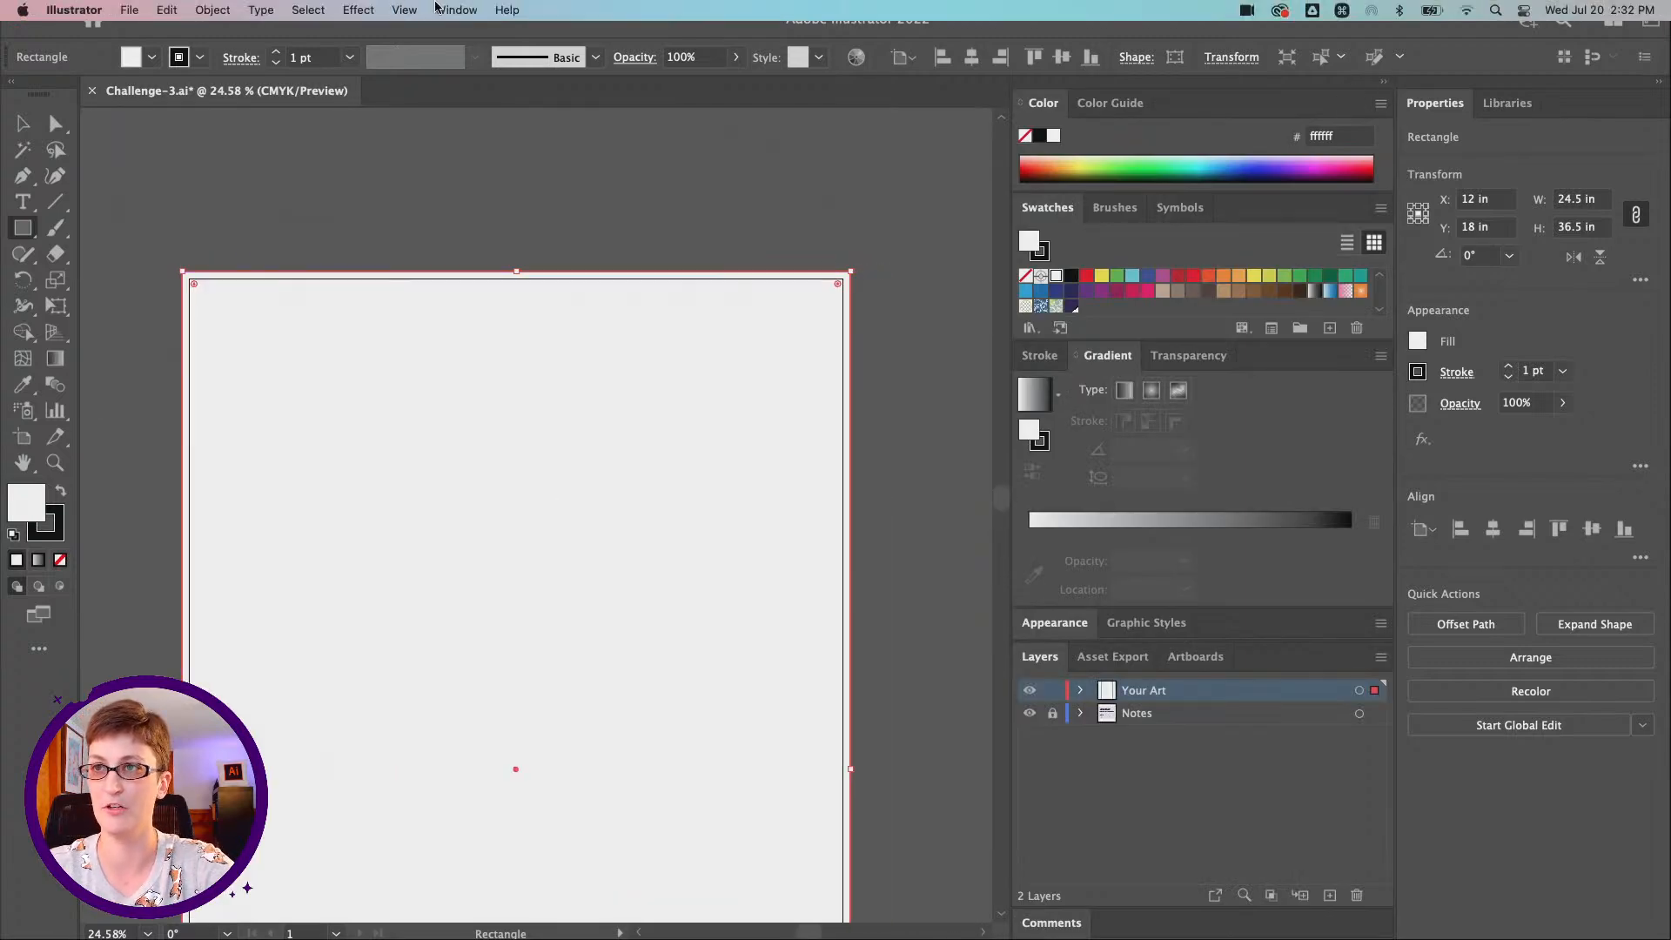
click(448, 10)
mouse_move(497, 109)
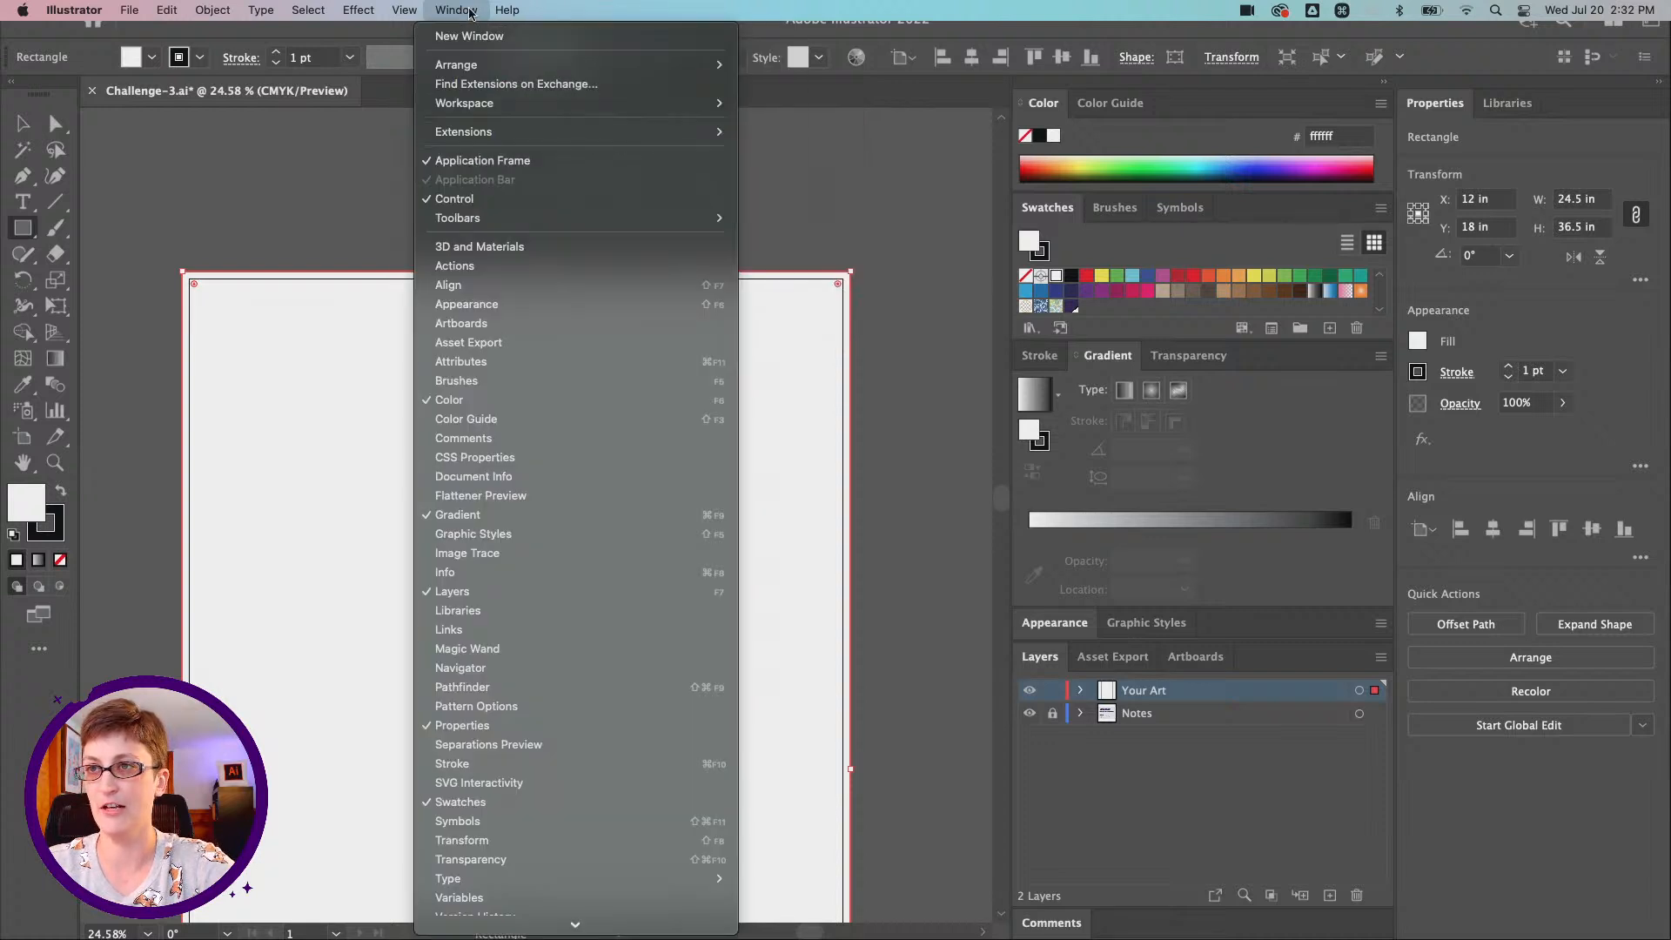
click(469, 13)
scroll(581, 313, down, 3)
scroll(581, 313, left, 2)
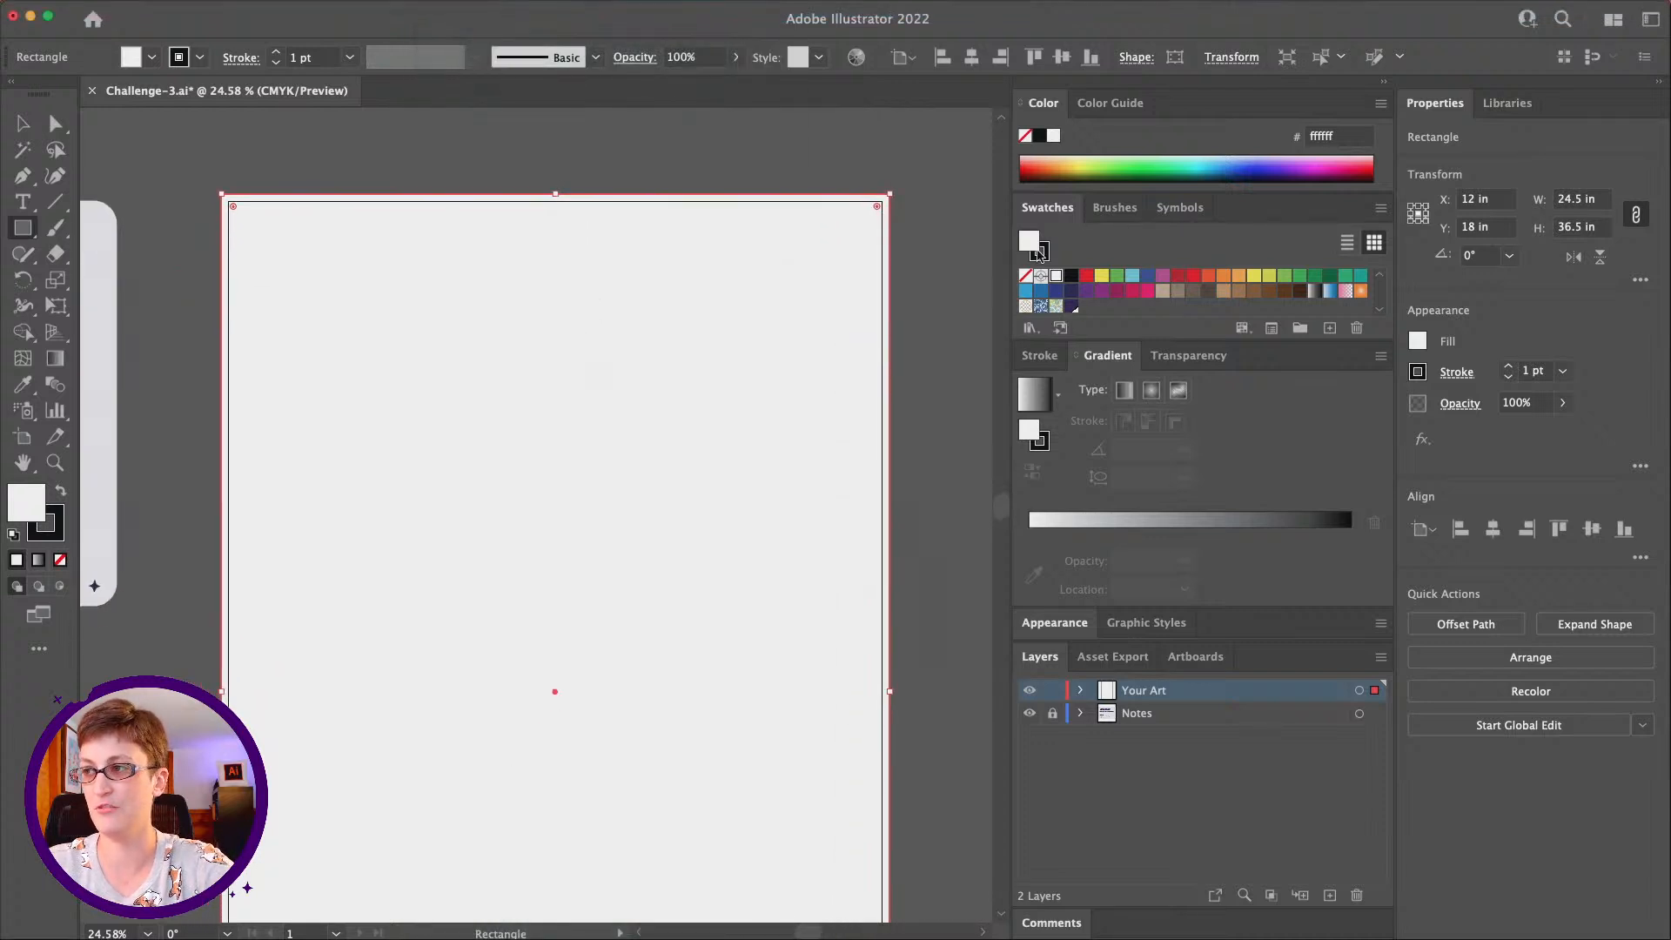
Remove the background rectangle's stroke and make its fill the active color attribute
click(1040, 253)
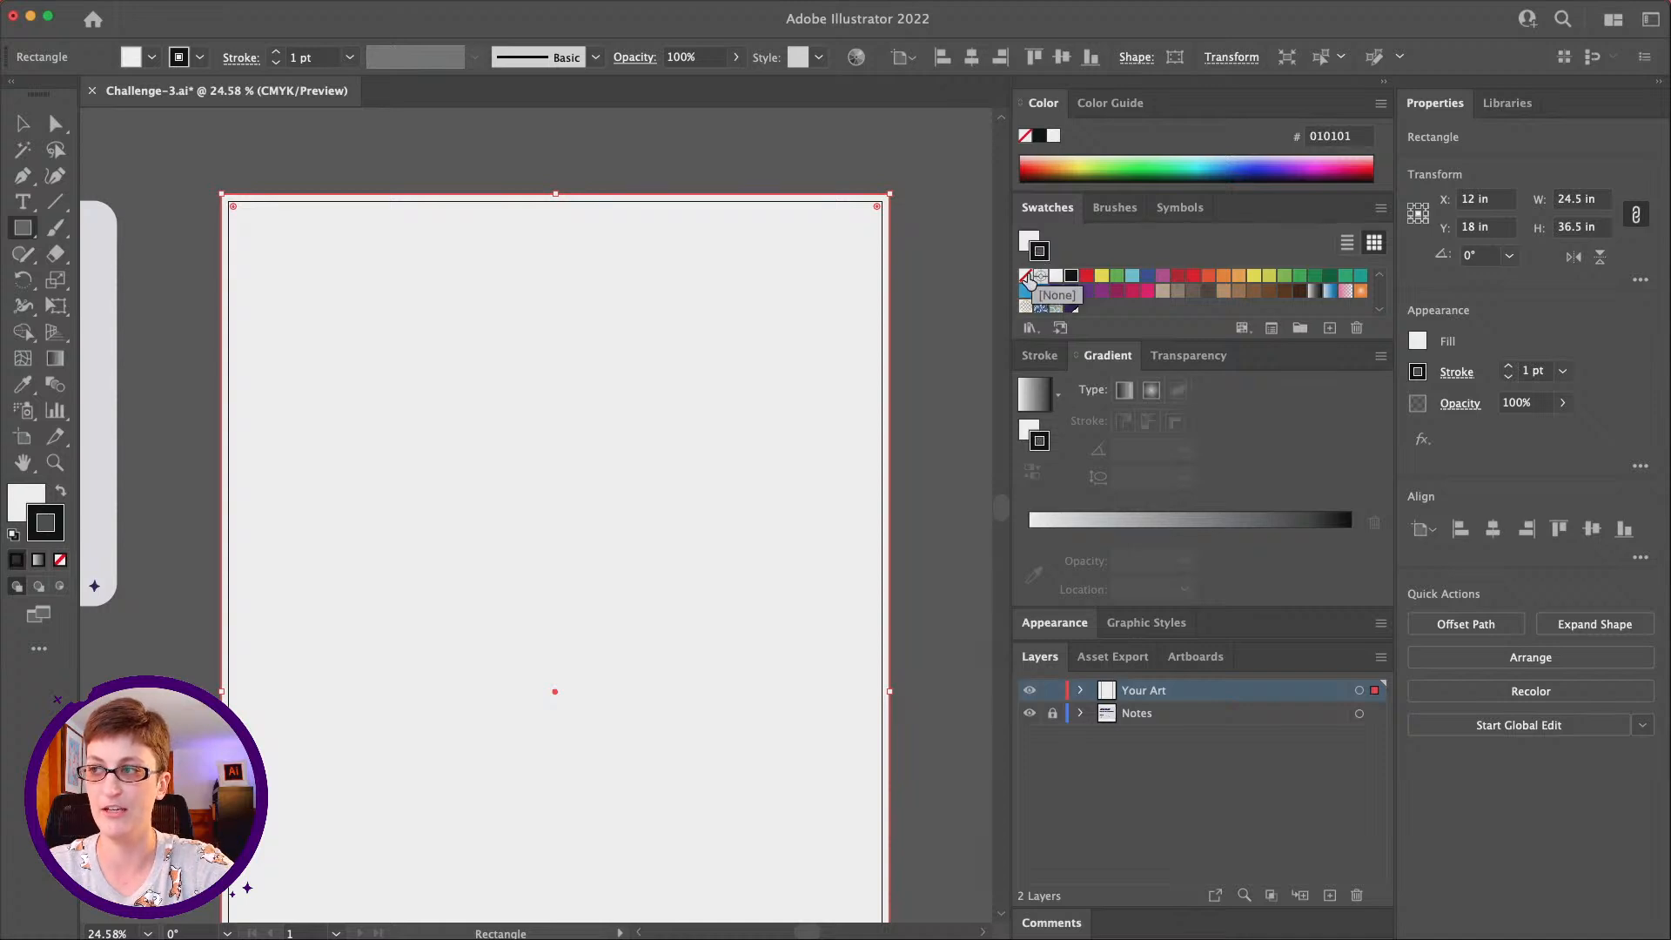
click(1026, 277)
click(1025, 244)
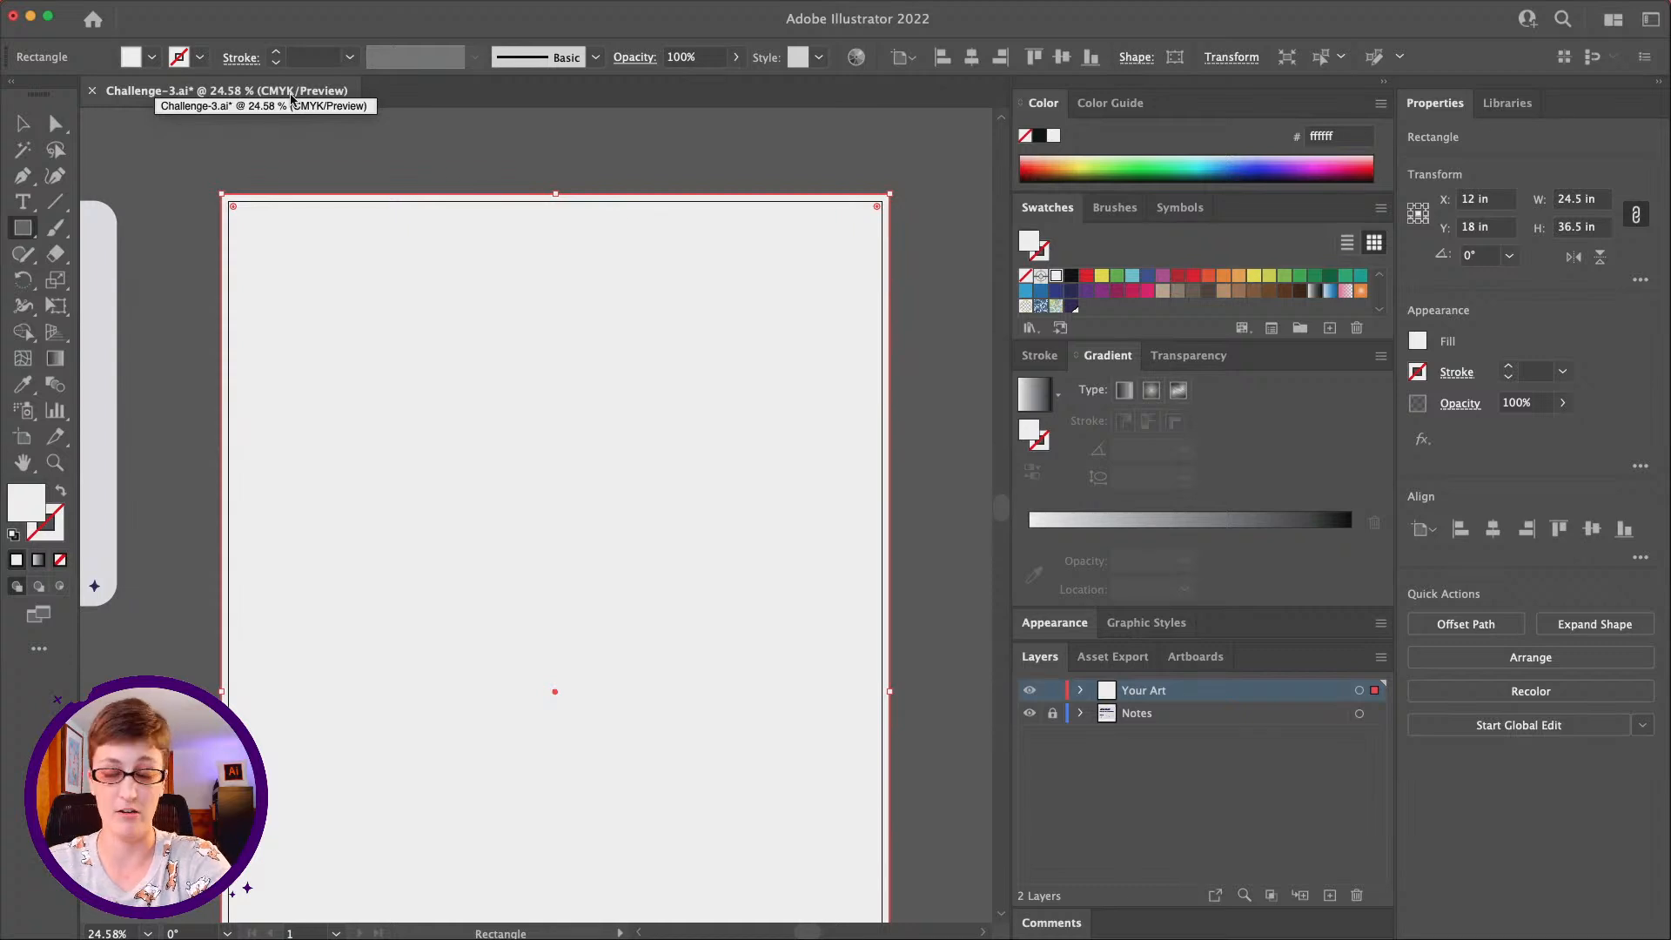
scroll(441, 391, down, 3)
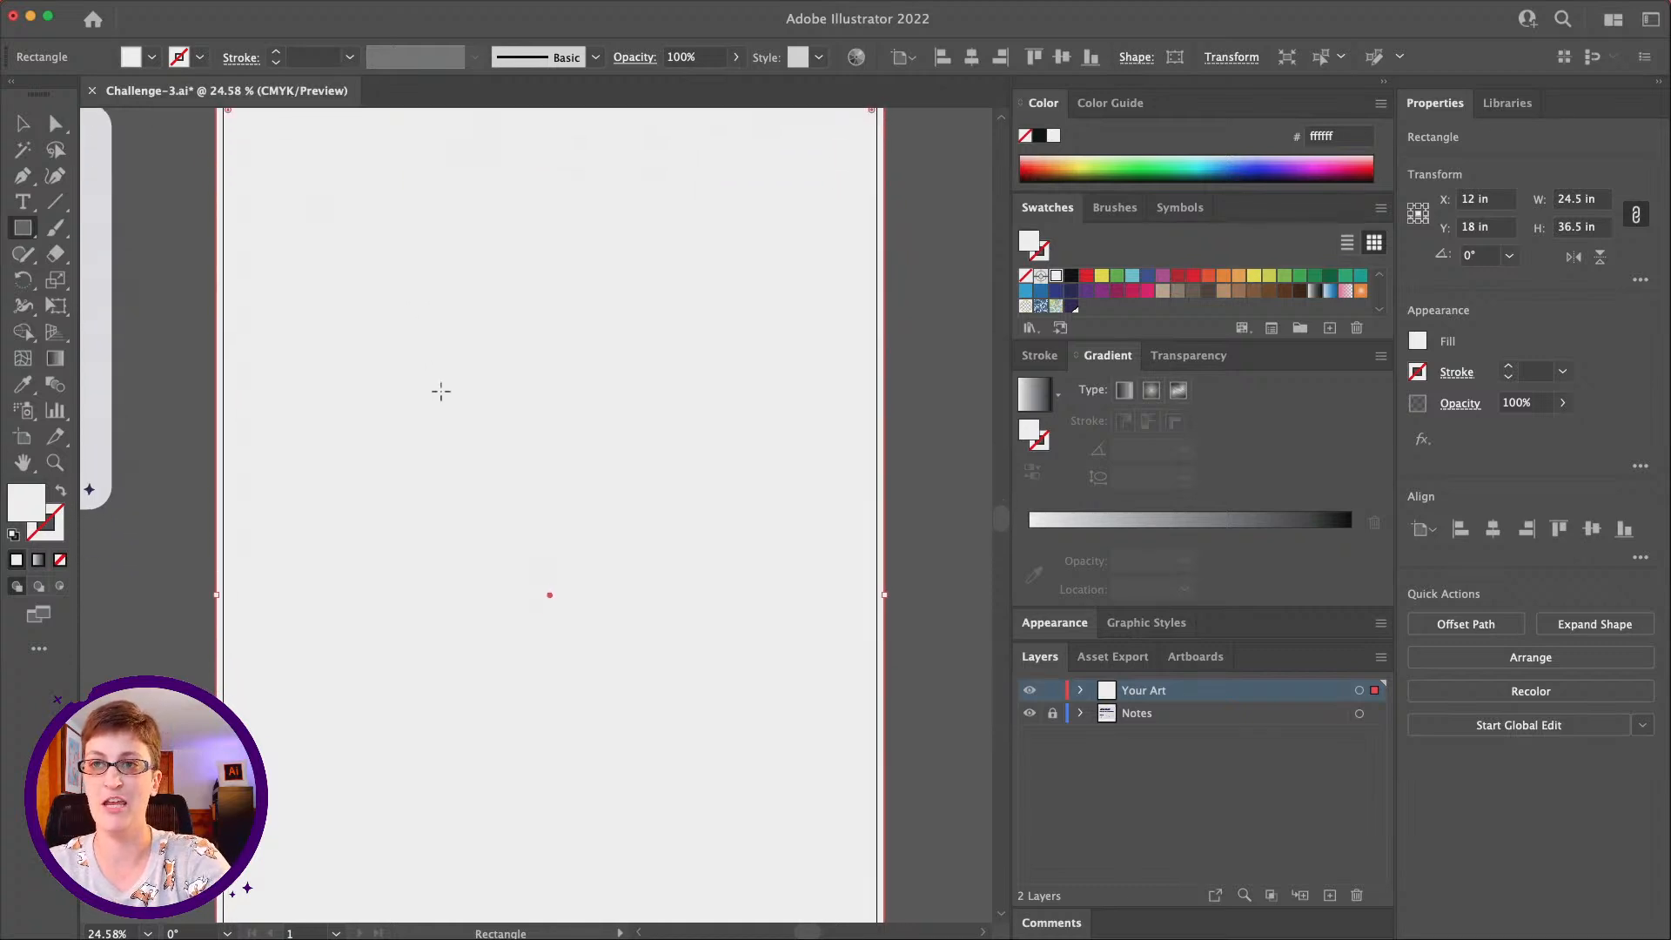
scroll(442, 391, up, 2)
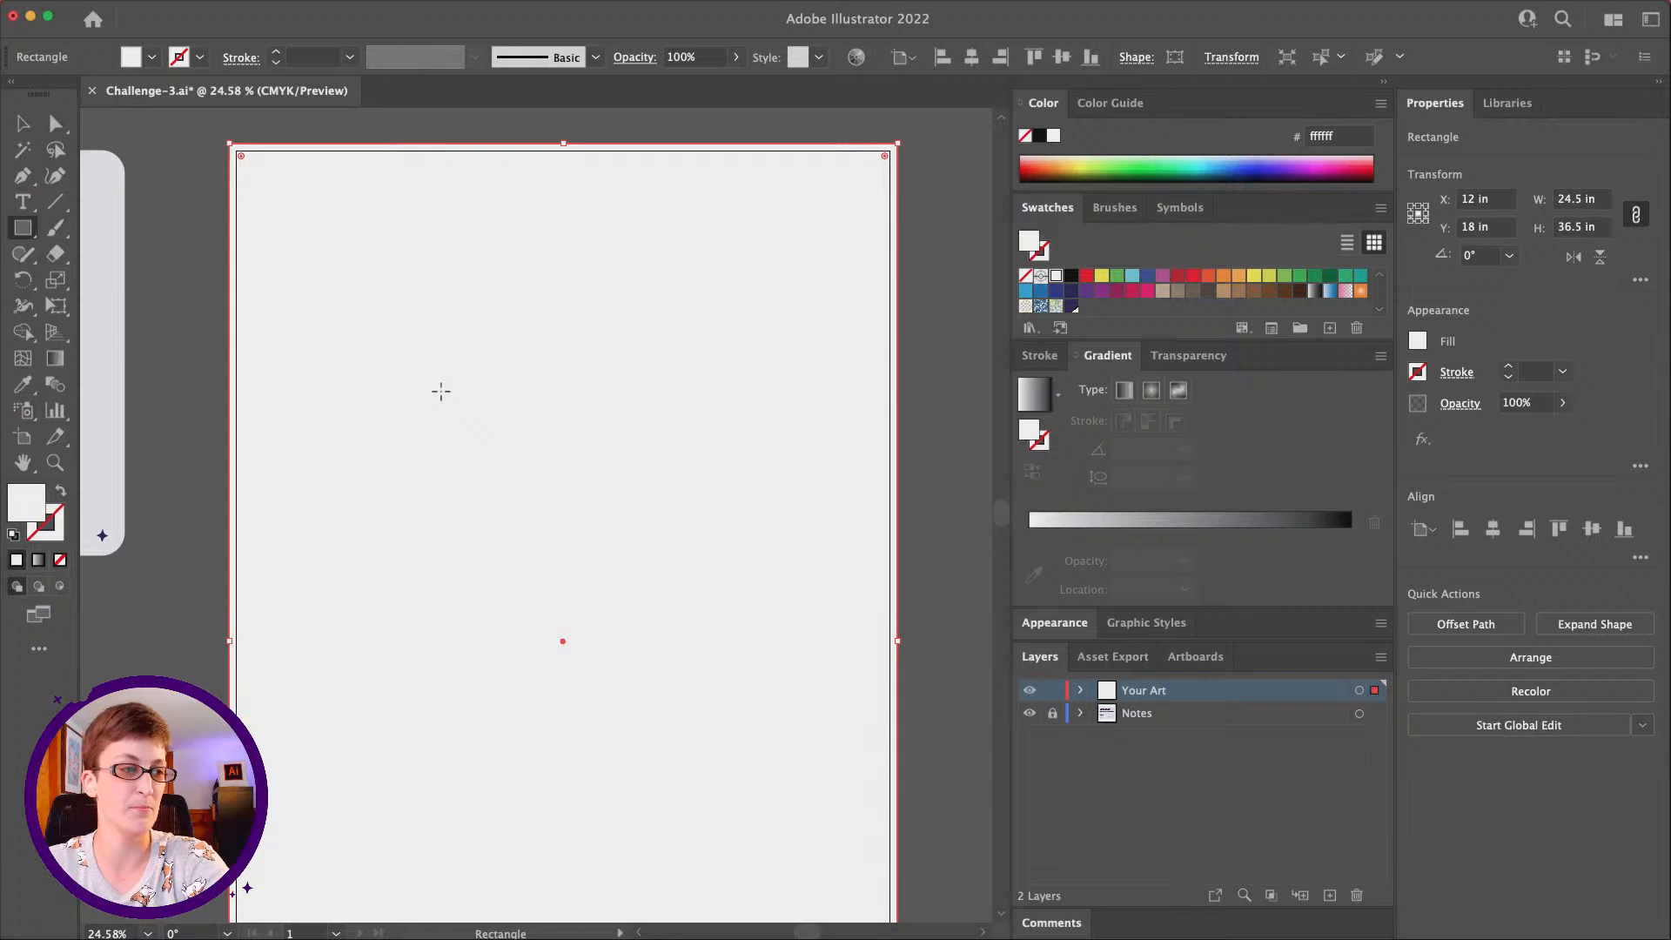
scroll(444, 390, up, 1)
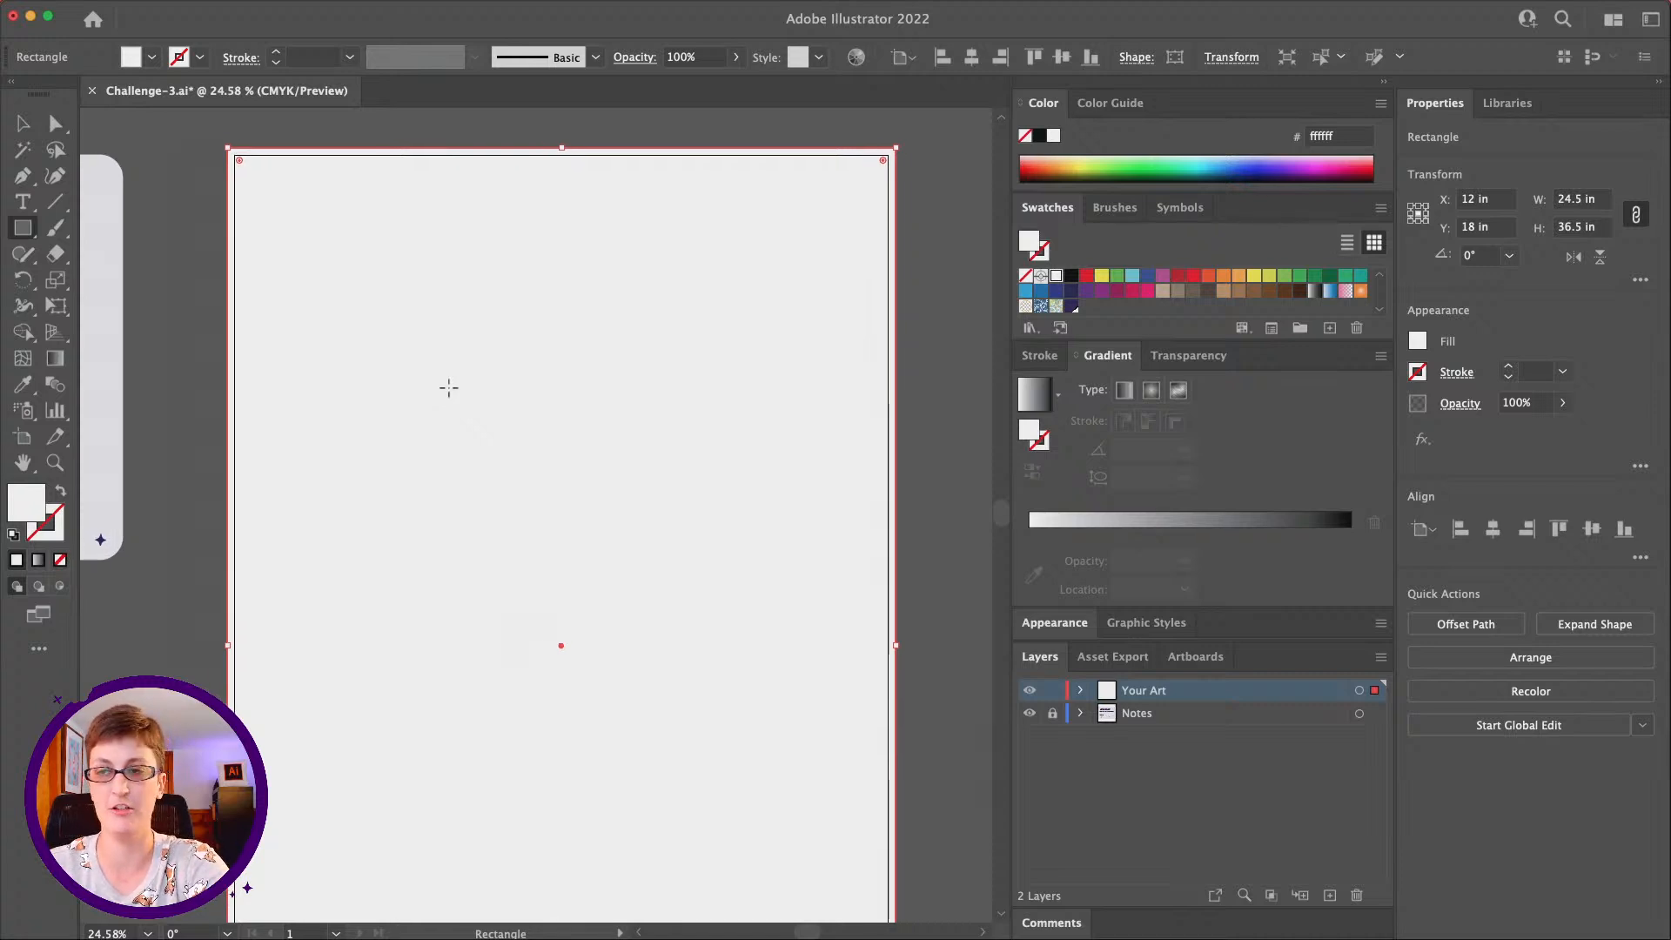
scroll(448, 388, left, 1)
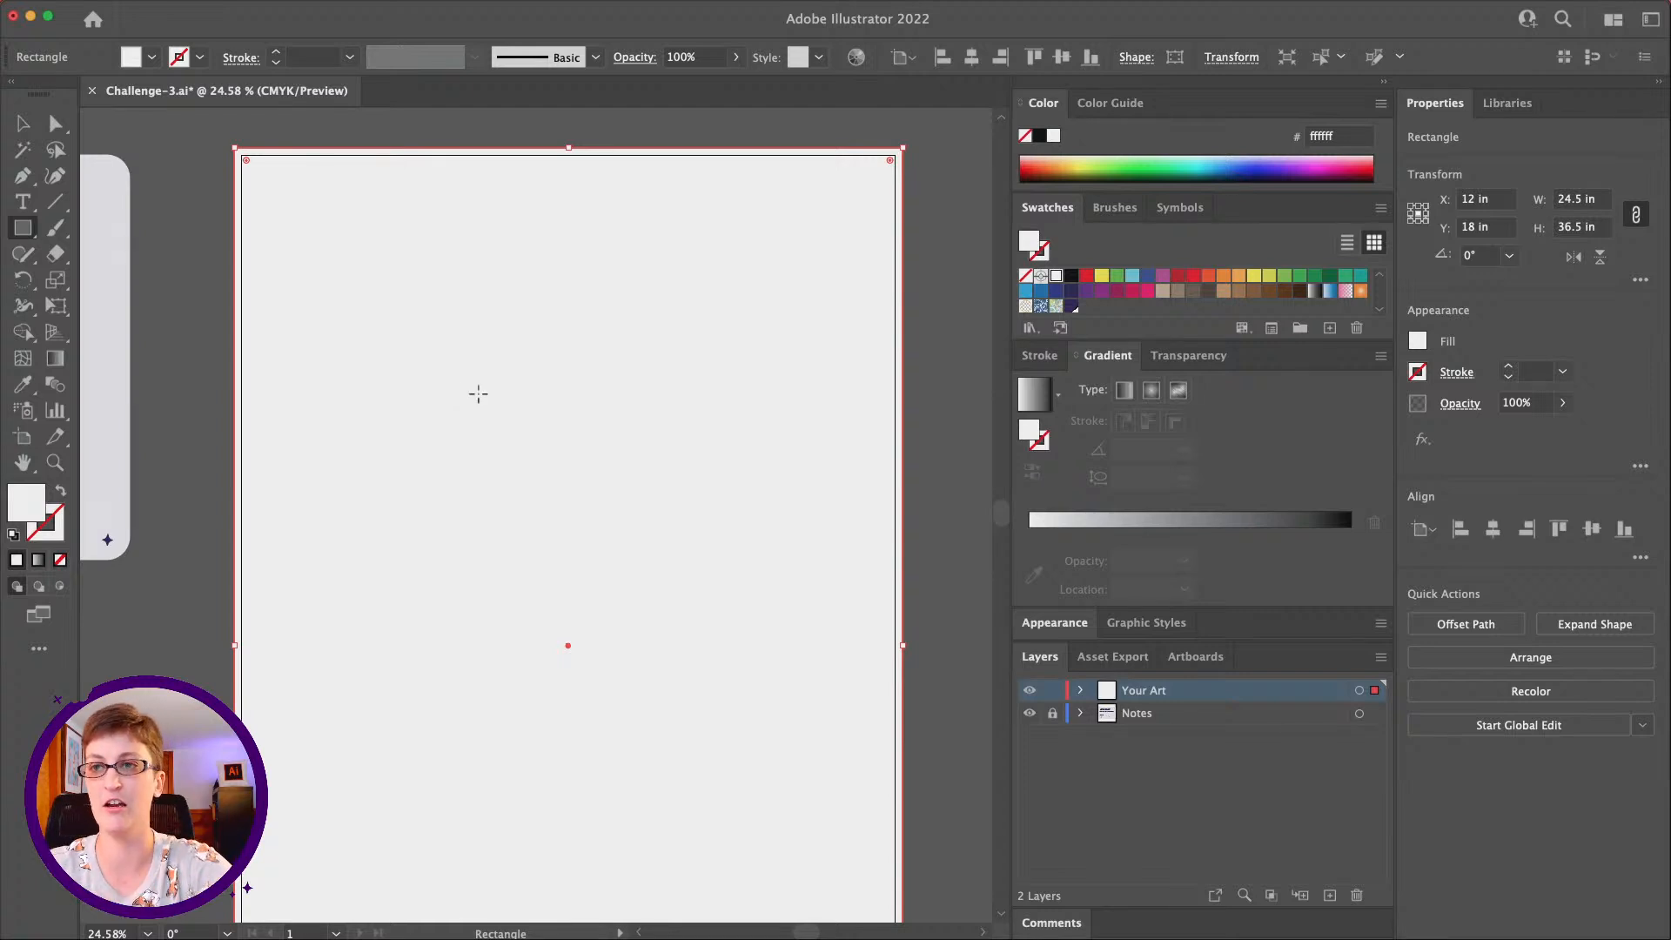
scroll(477, 395, left, 1)
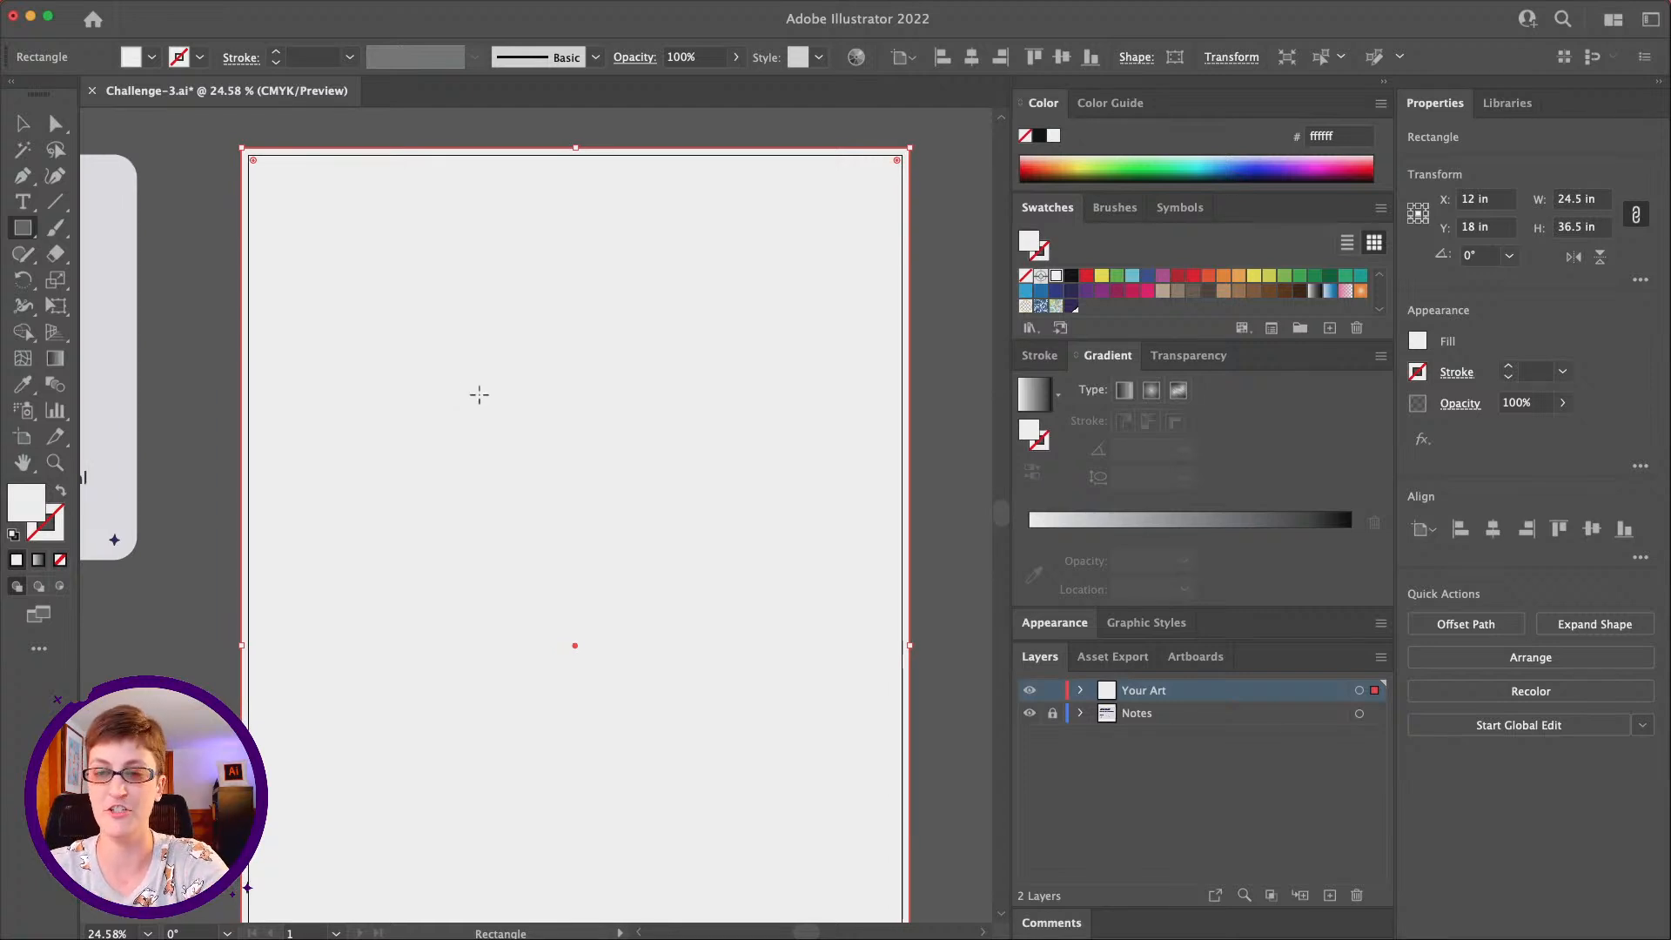
scroll(479, 394, down, 3)
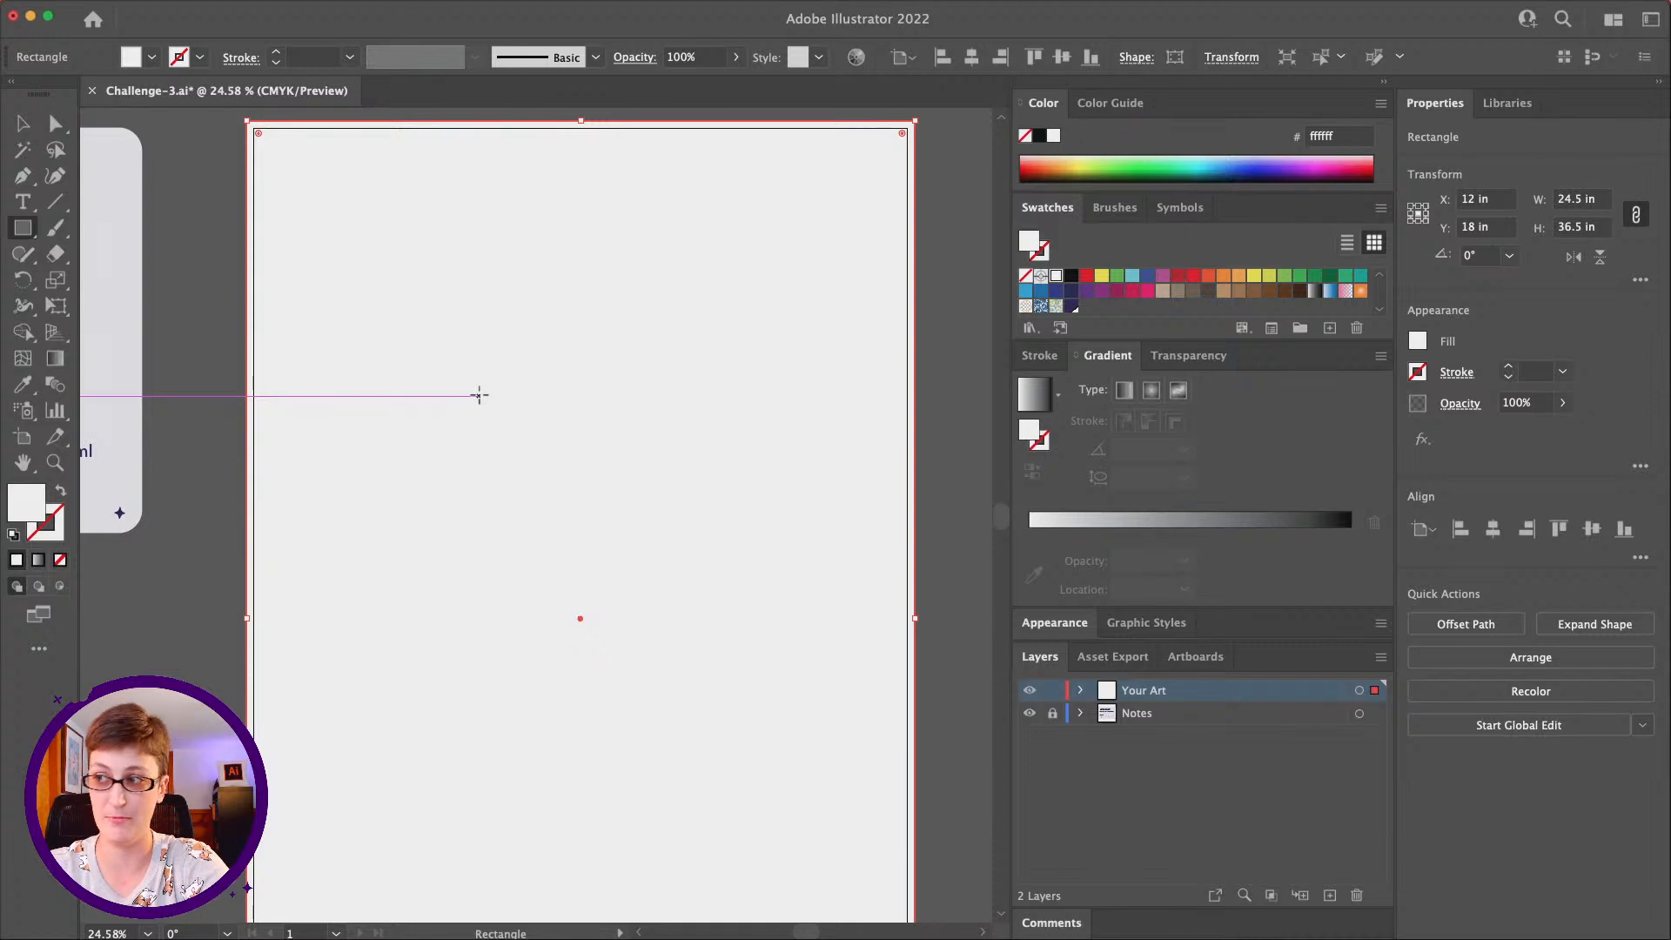
Fill the background rectangle with a bright yellow, hex ffde39, using the Color Picker
double_click(25, 508)
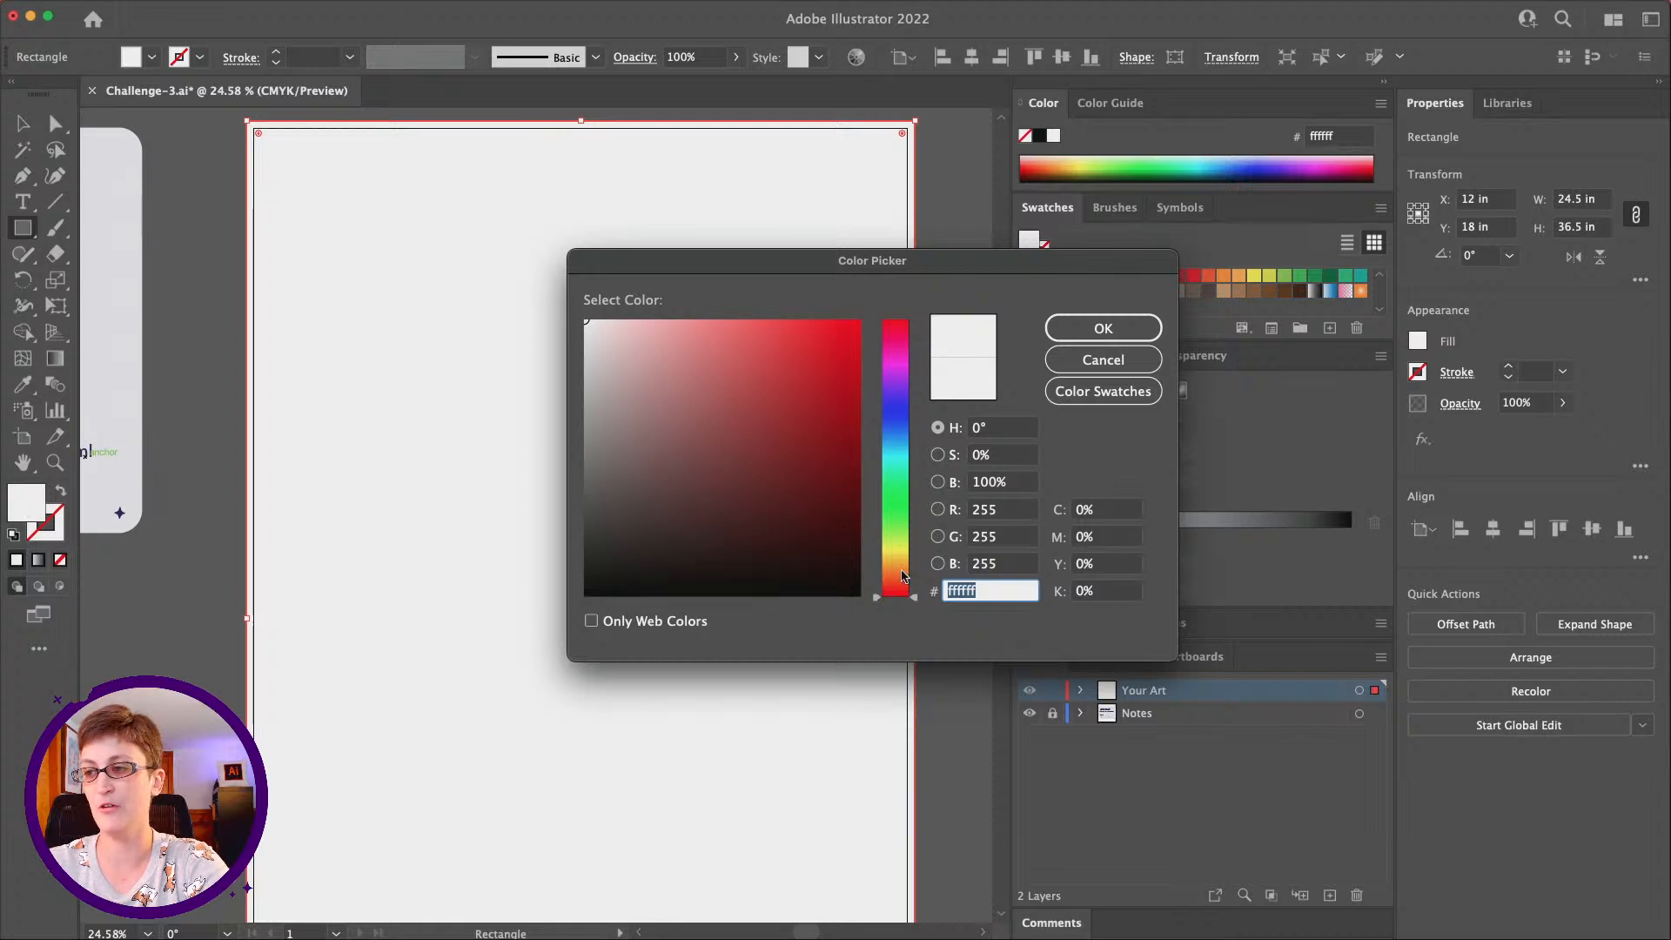
drag(902, 576, 898, 509)
click(676, 316)
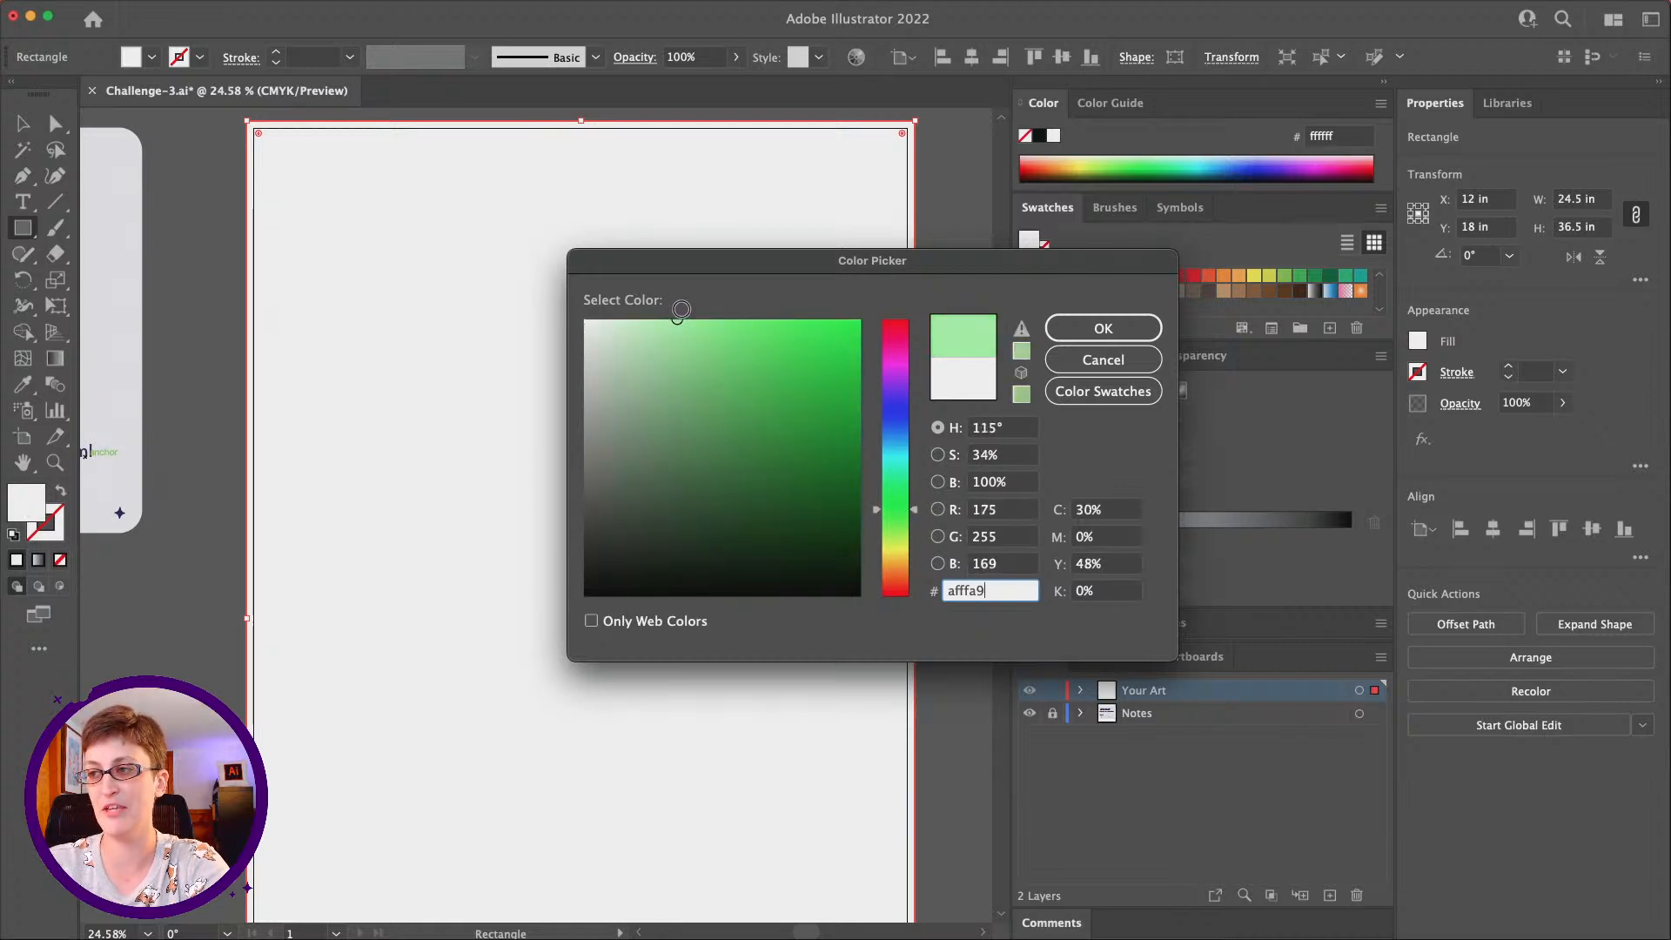
drag(681, 309, 725, 306)
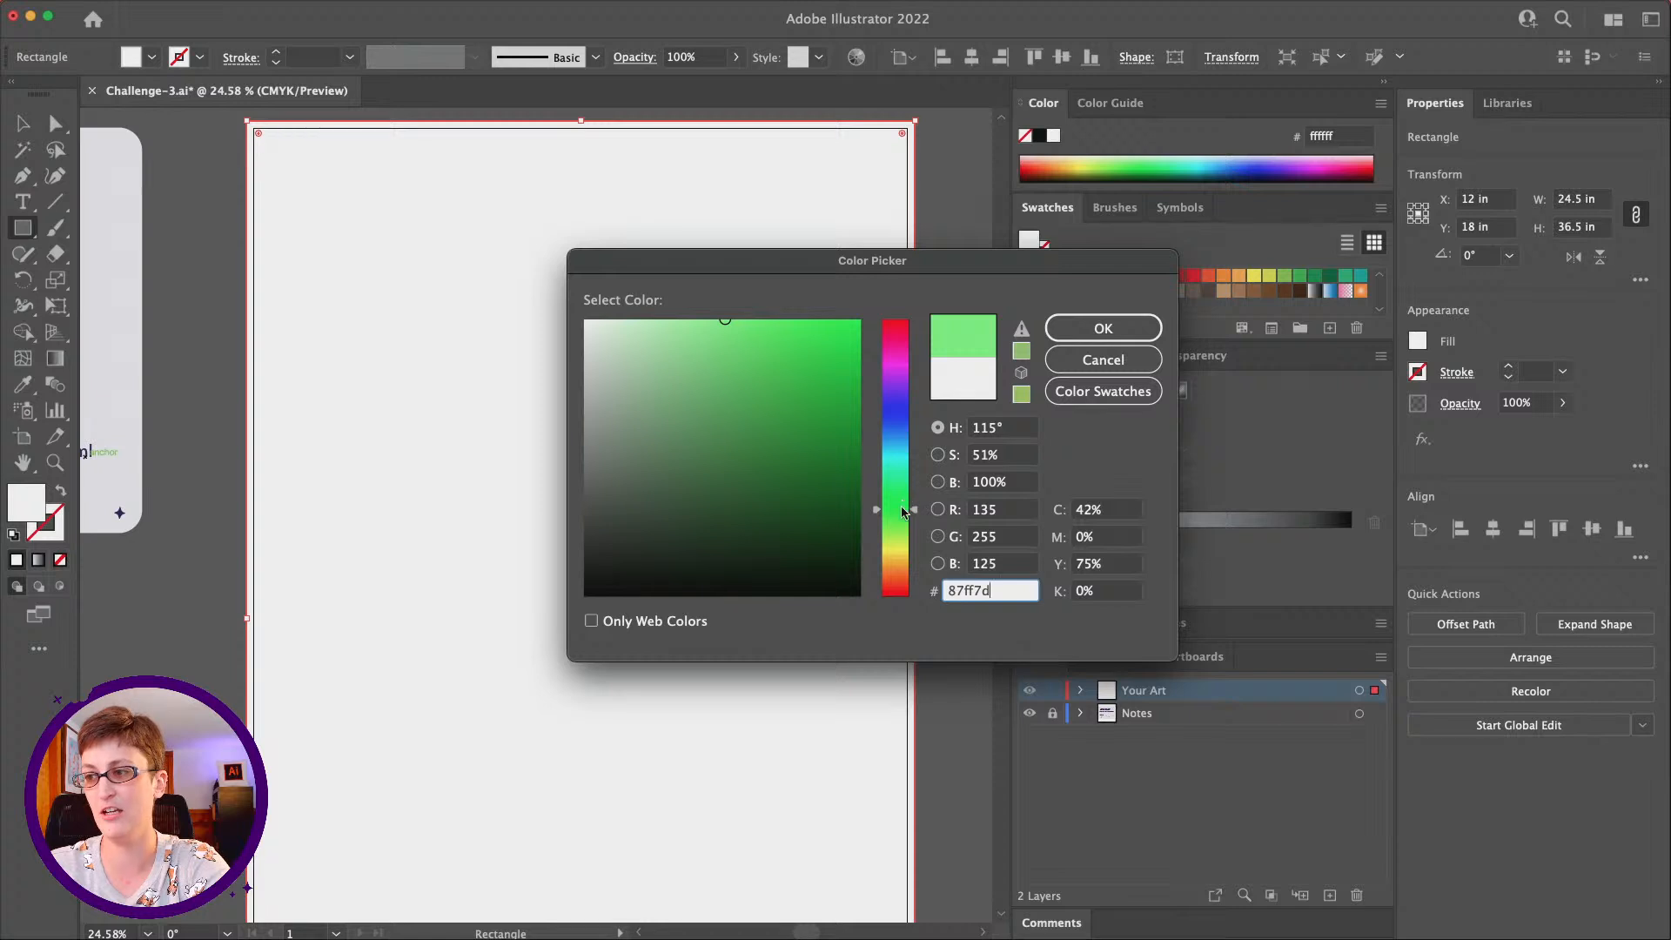
drag(902, 512, 902, 554)
drag(731, 323, 799, 320)
drag(915, 552, 915, 556)
click(1102, 328)
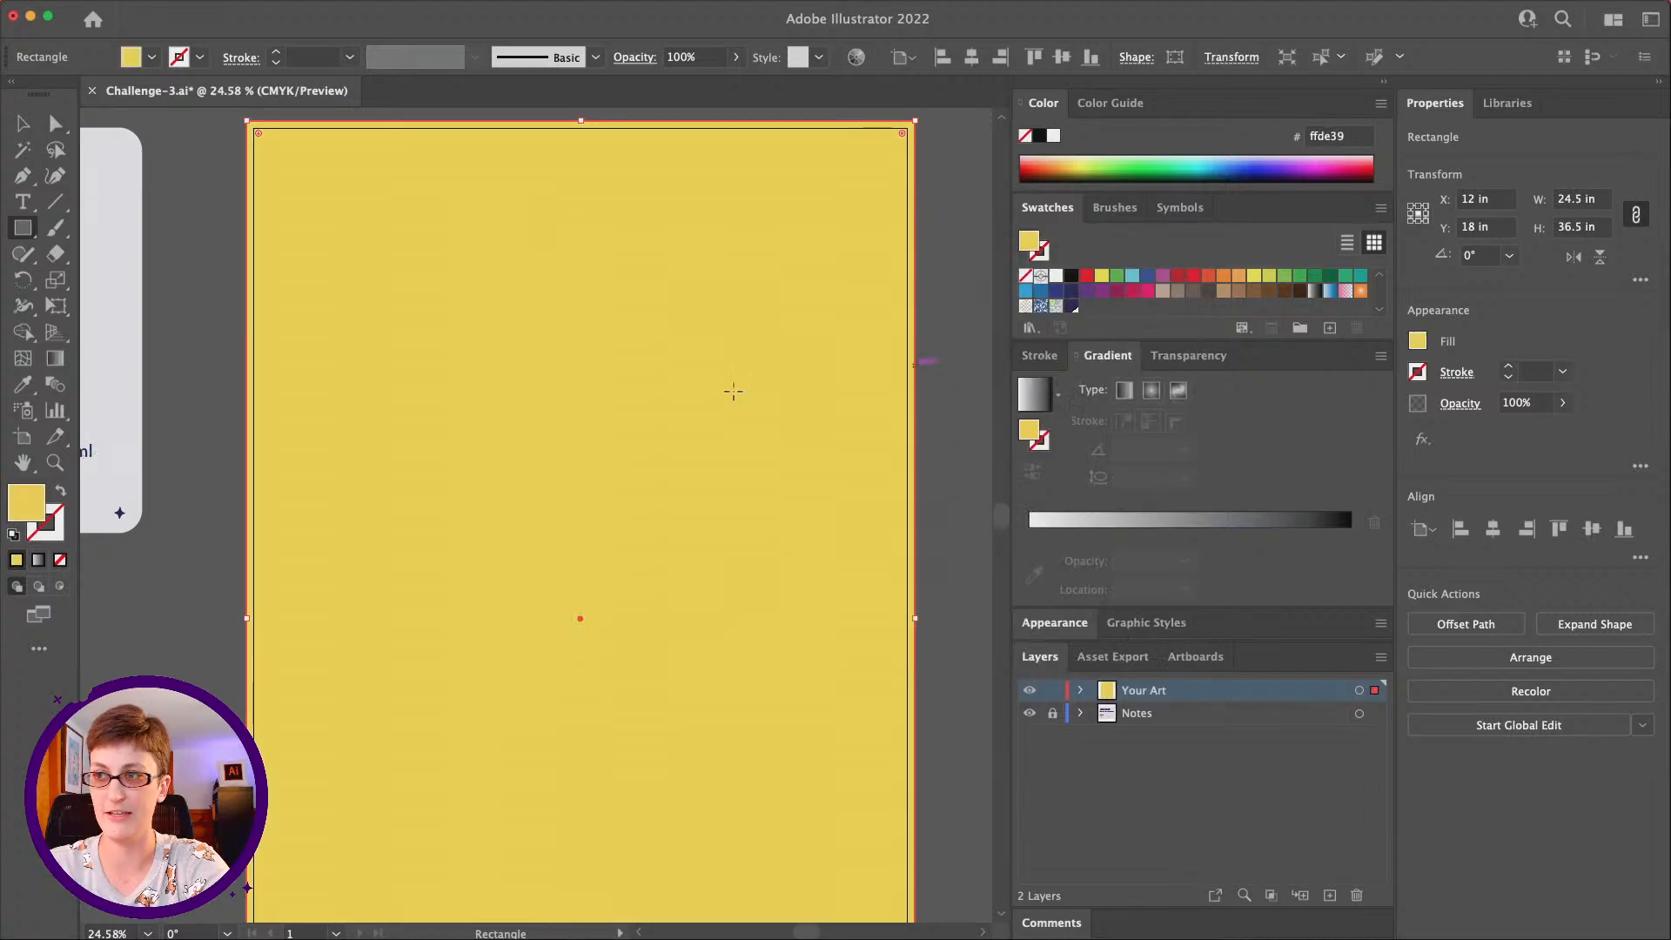
Shift the background rectangle's fill to a more saturated golden yellow, hex ffd527
double_click(27, 508)
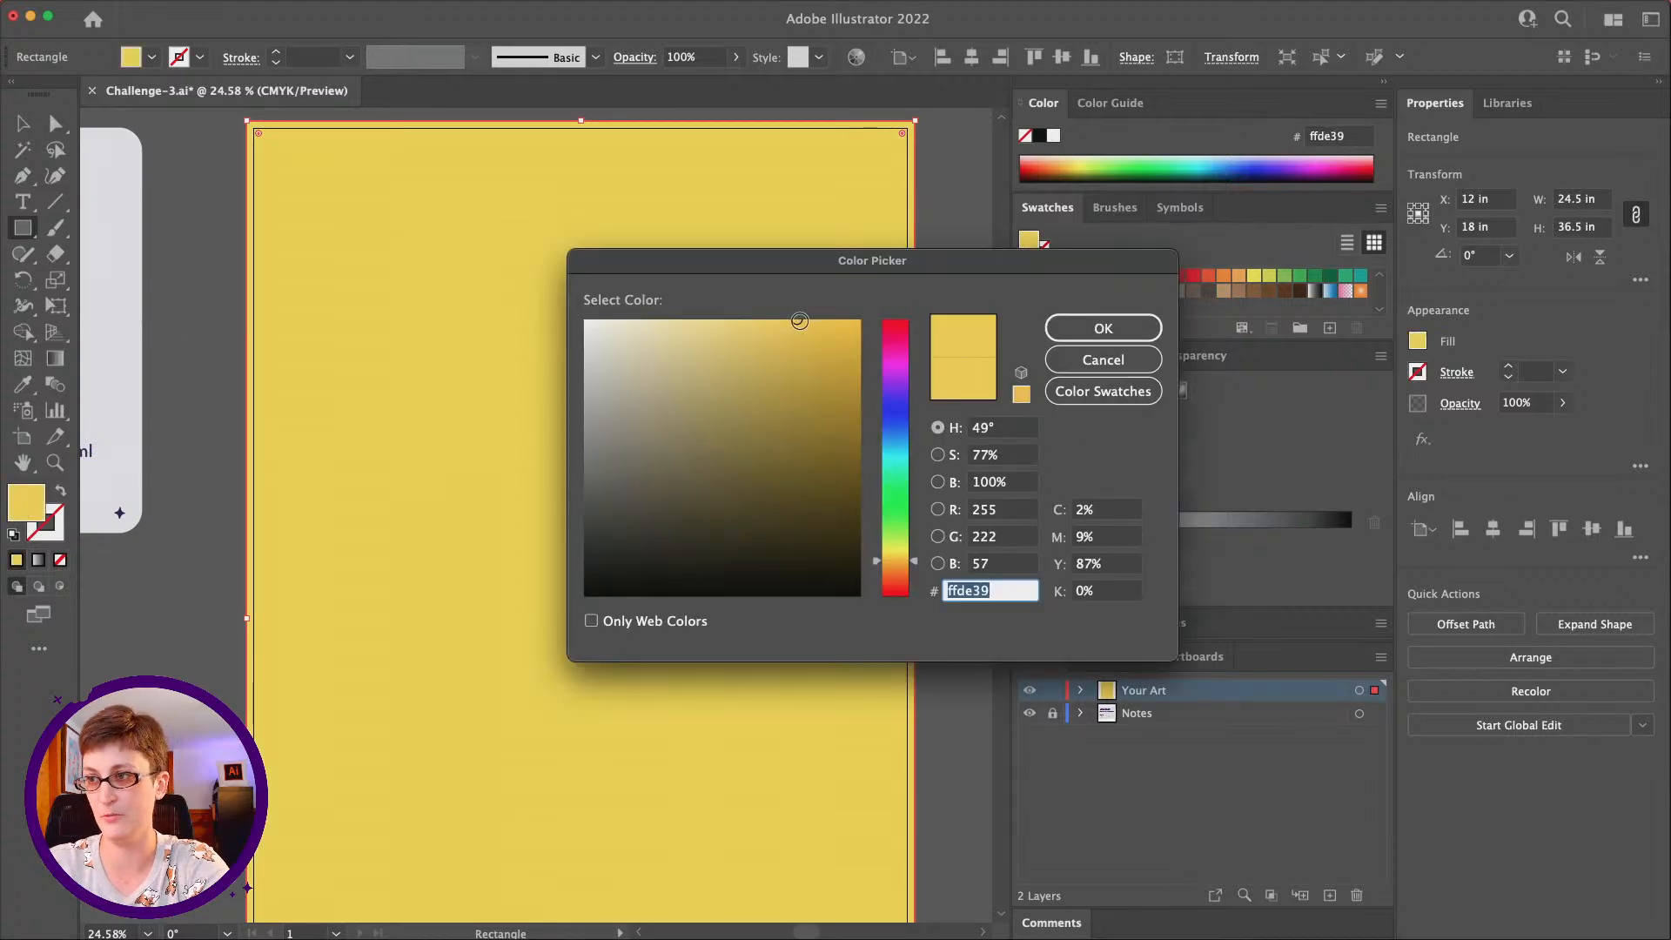
drag(799, 321, 822, 316)
click(1081, 327)
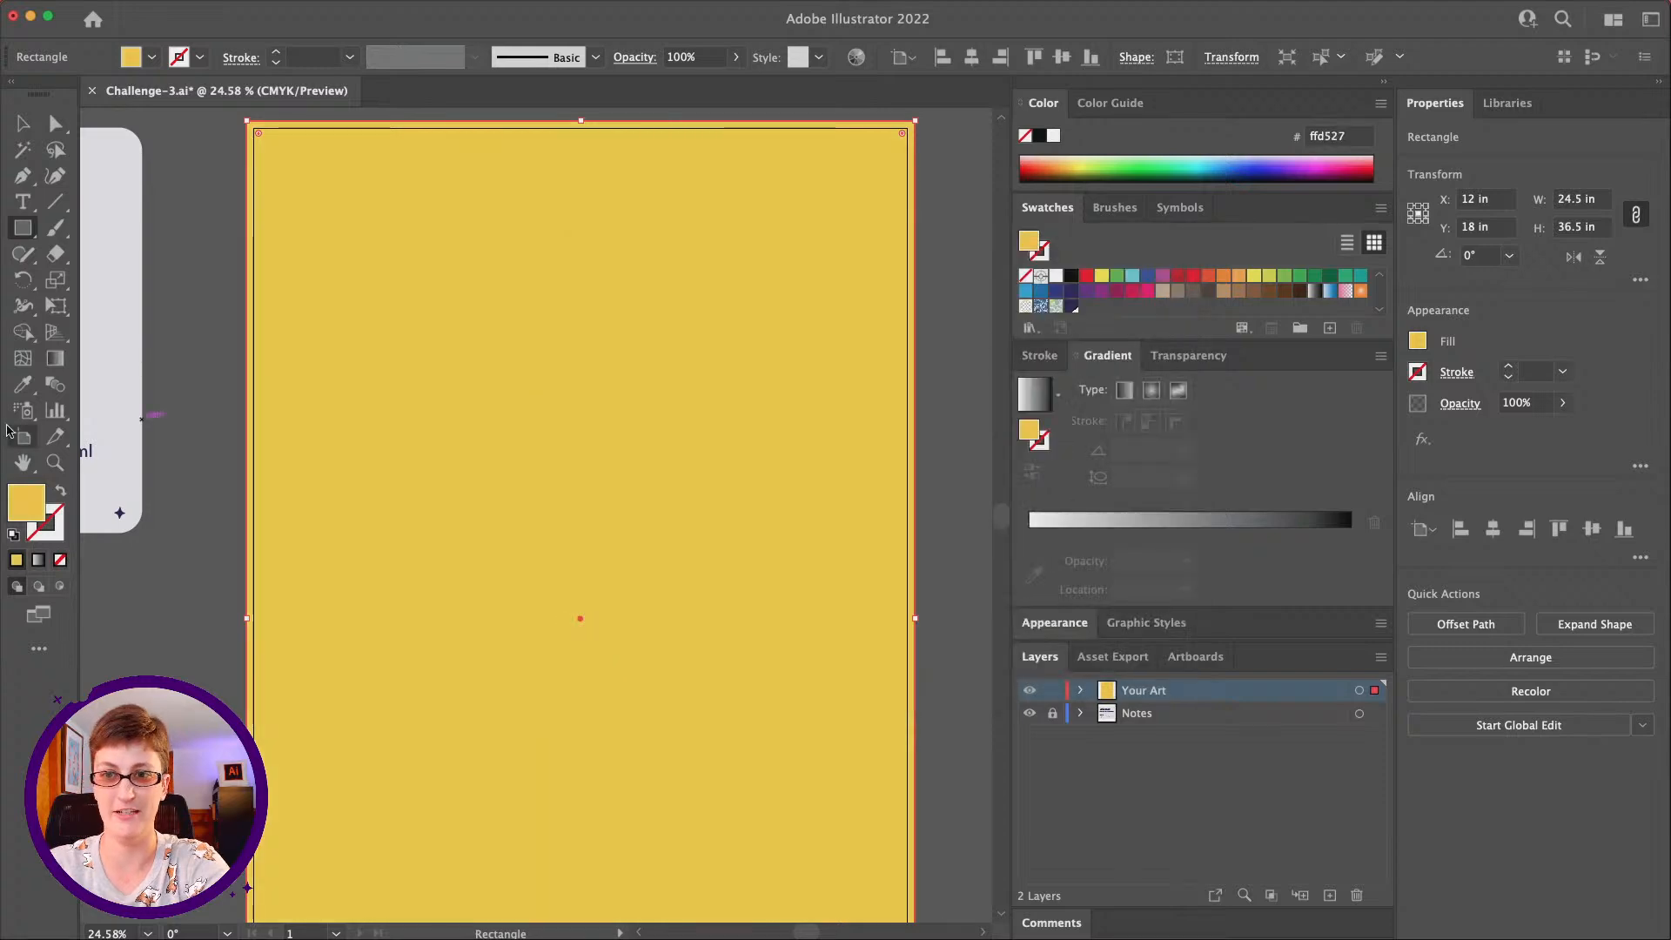
click(55, 462)
alt+click(519, 492)
scroll(520, 493, down, 2)
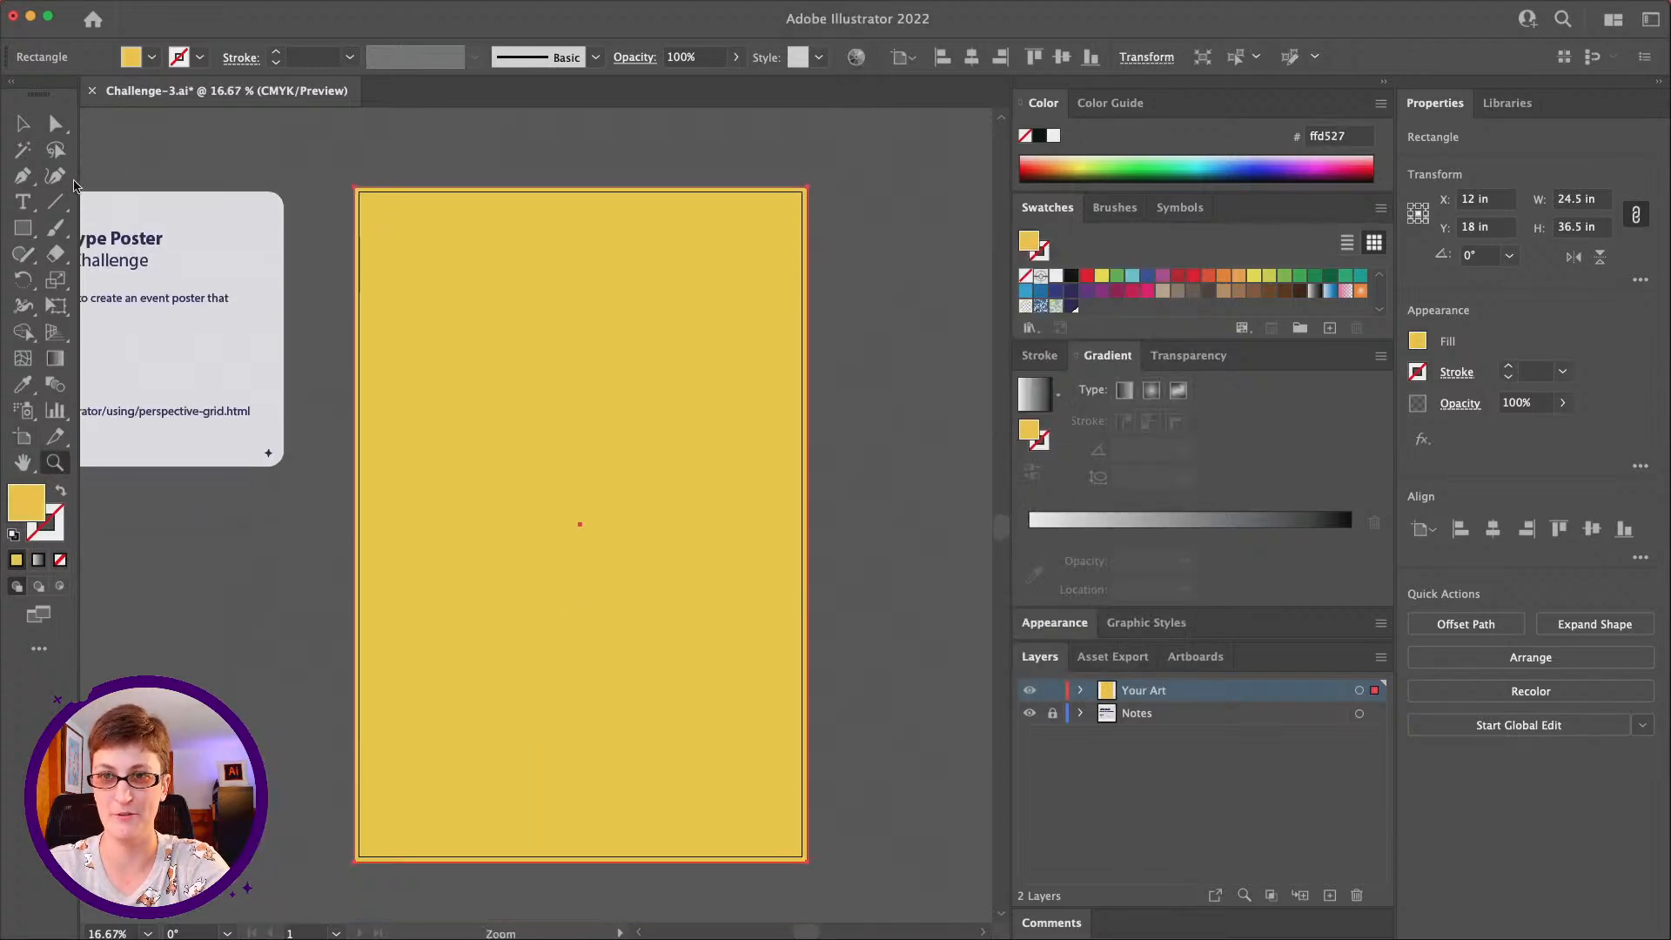
Deselect the yellow background rectangle with the Selection tool
click(23, 123)
scroll(252, 365, down, 2)
scroll(253, 366, left, 2)
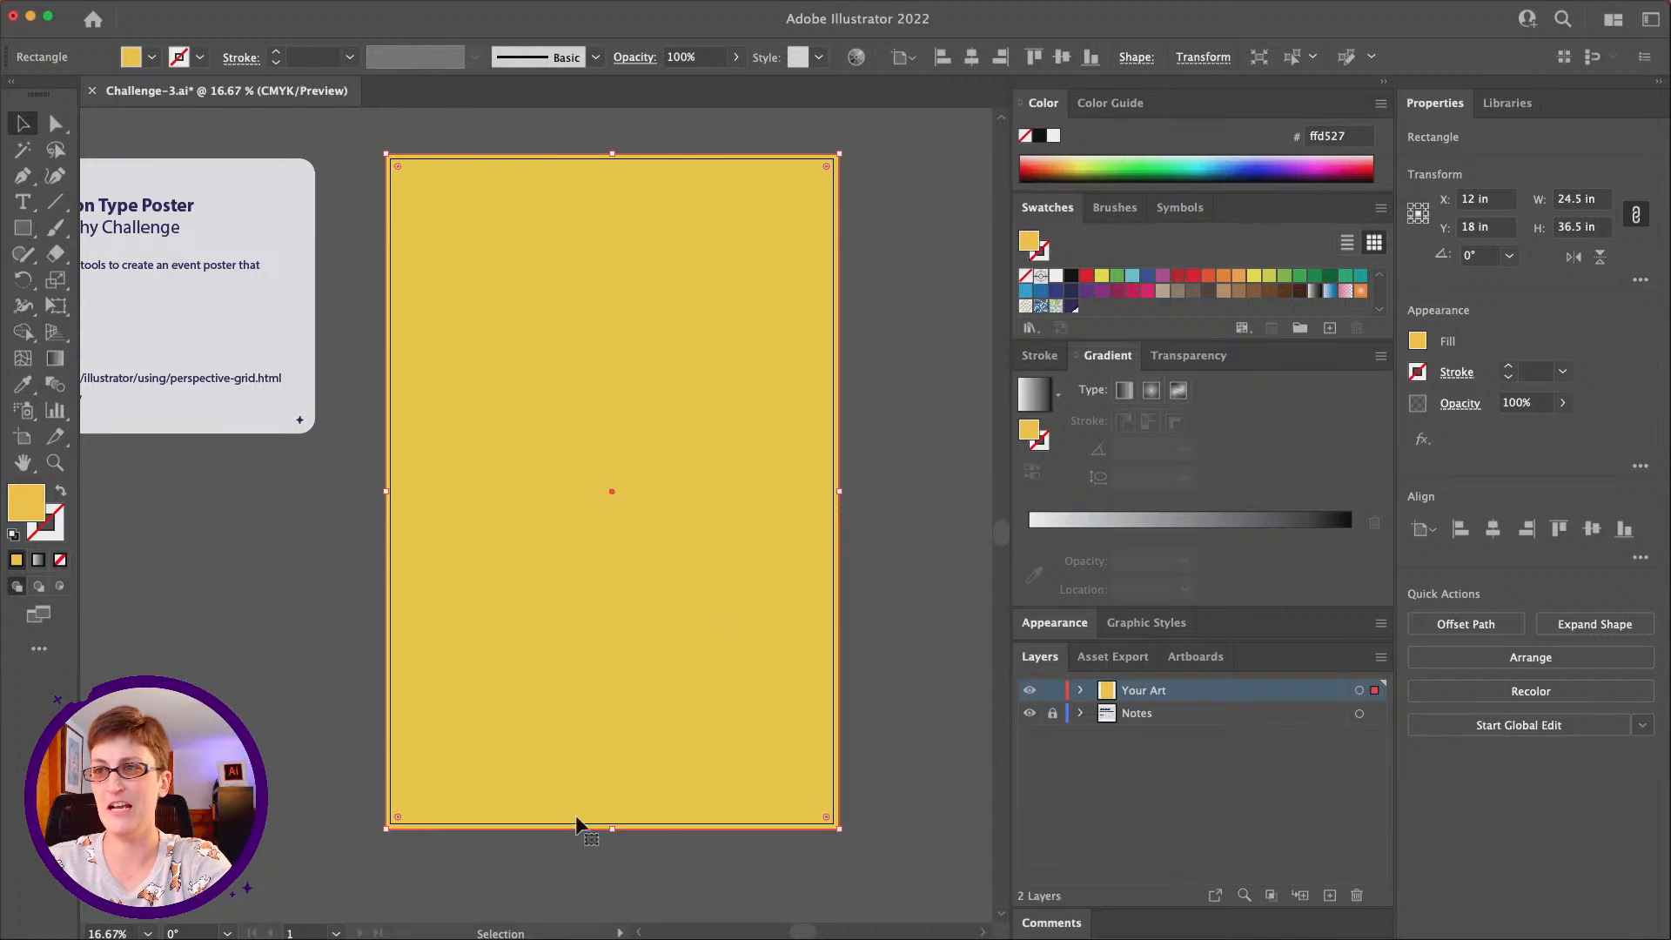
click(870, 405)
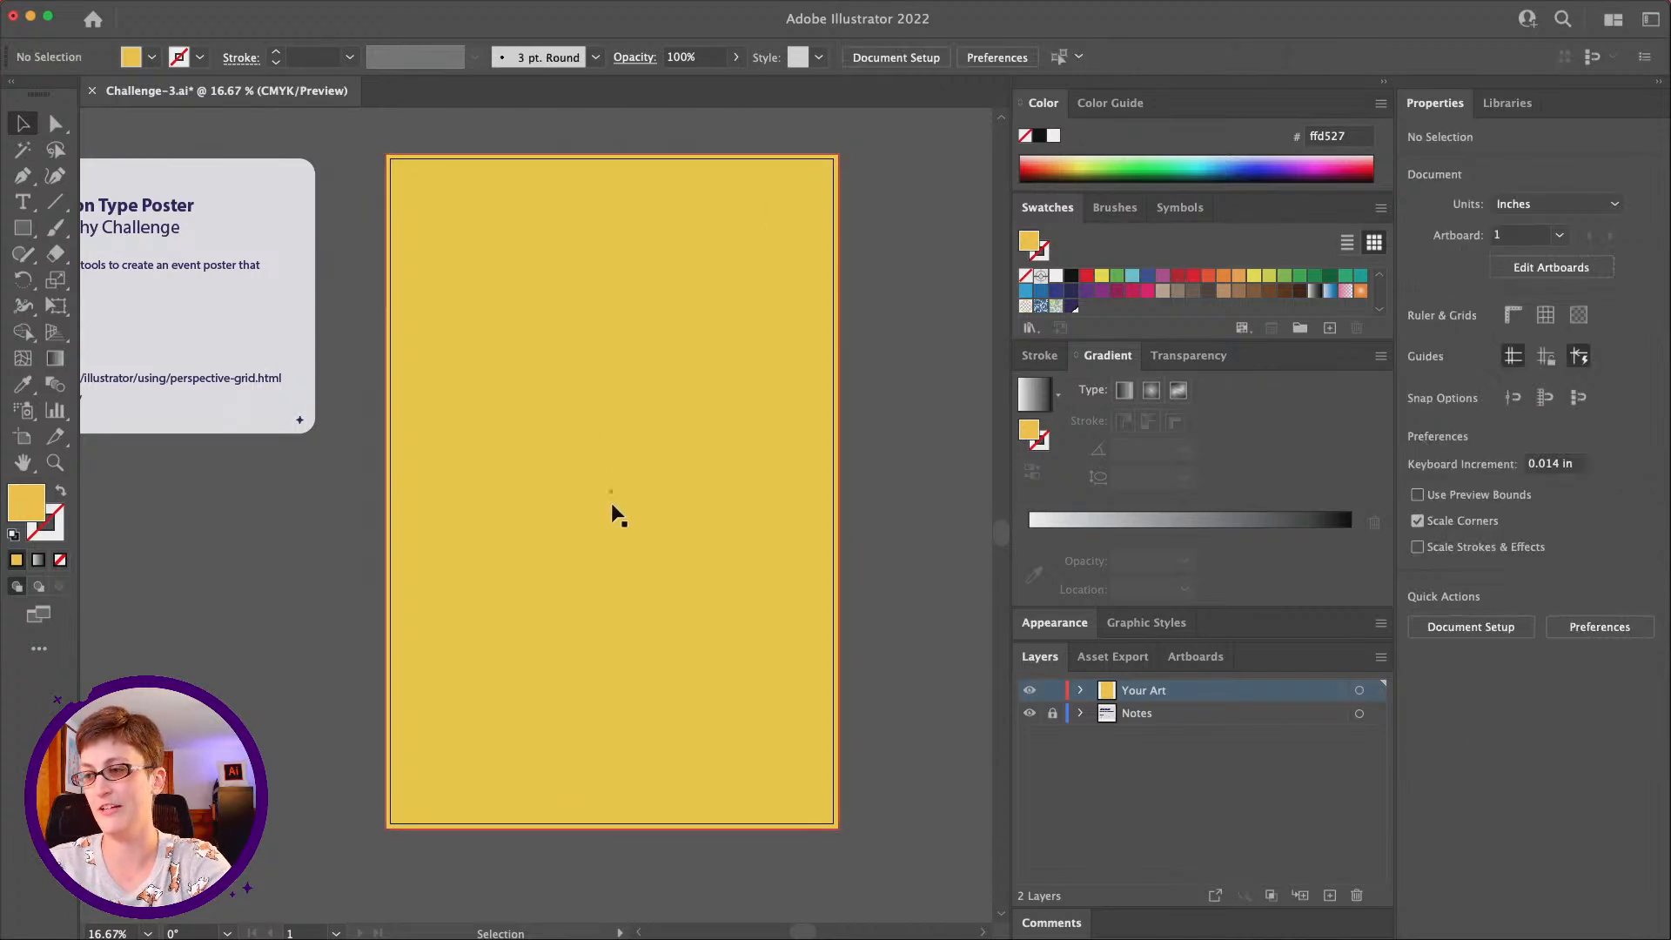
scroll(611, 503, left, 1)
scroll(611, 503, up, 1)
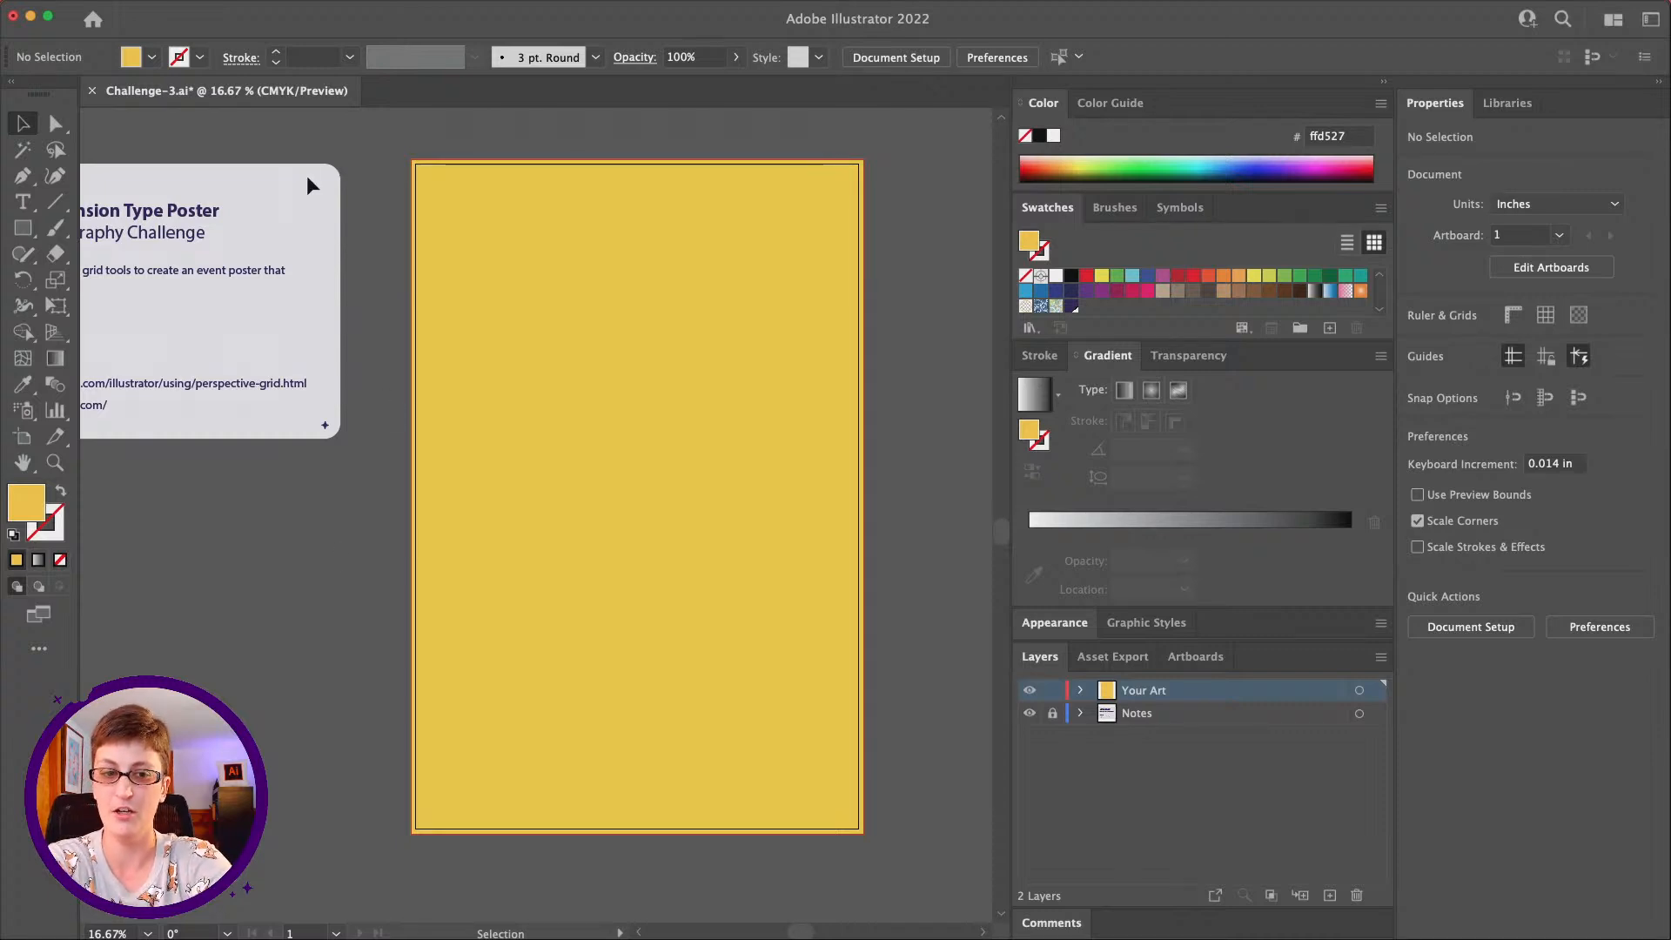
Activate the Perspective Grid tool, hide the grid, and show the perspective grid on the artboard again
click(53, 333)
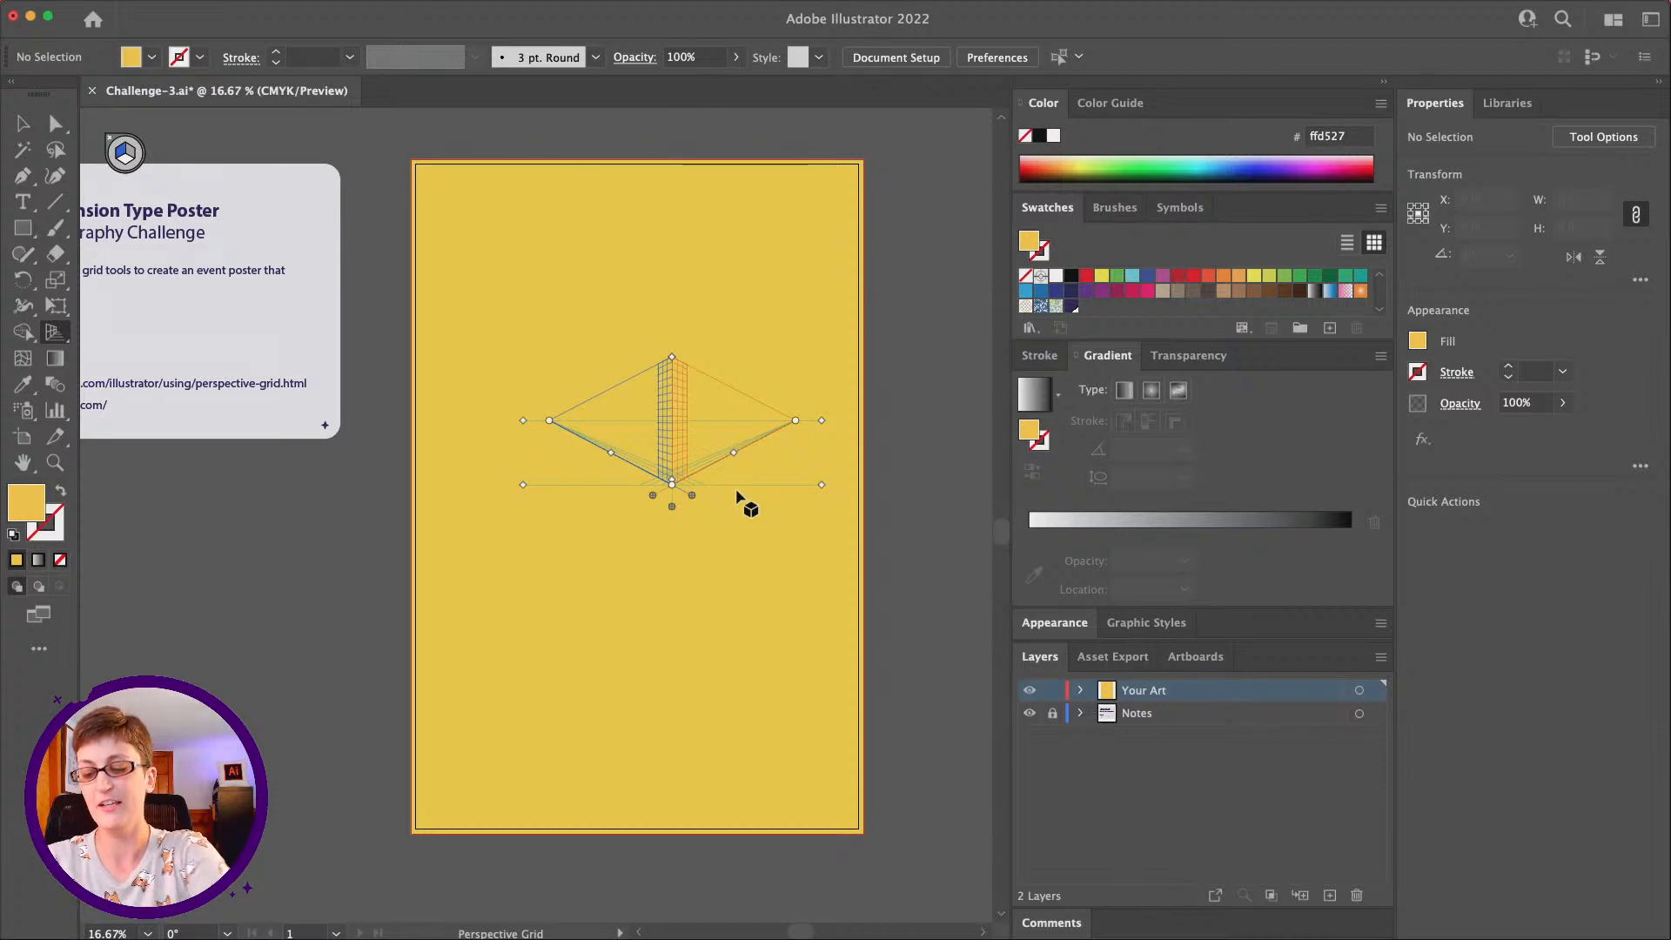
key(Escape)
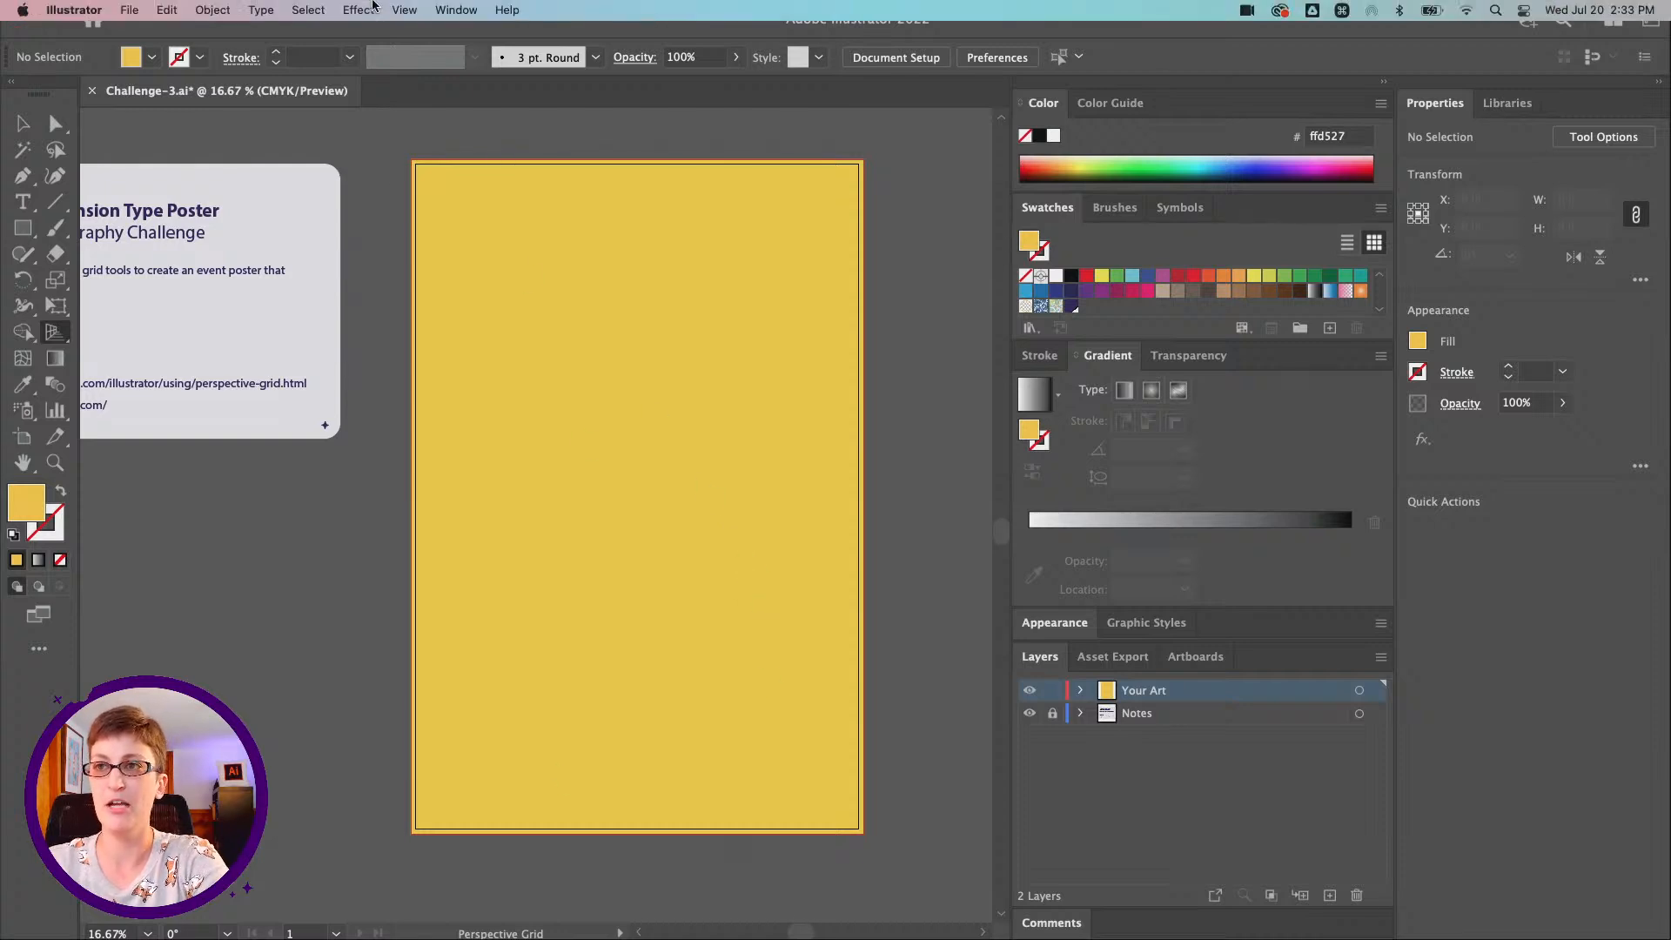
click(402, 10)
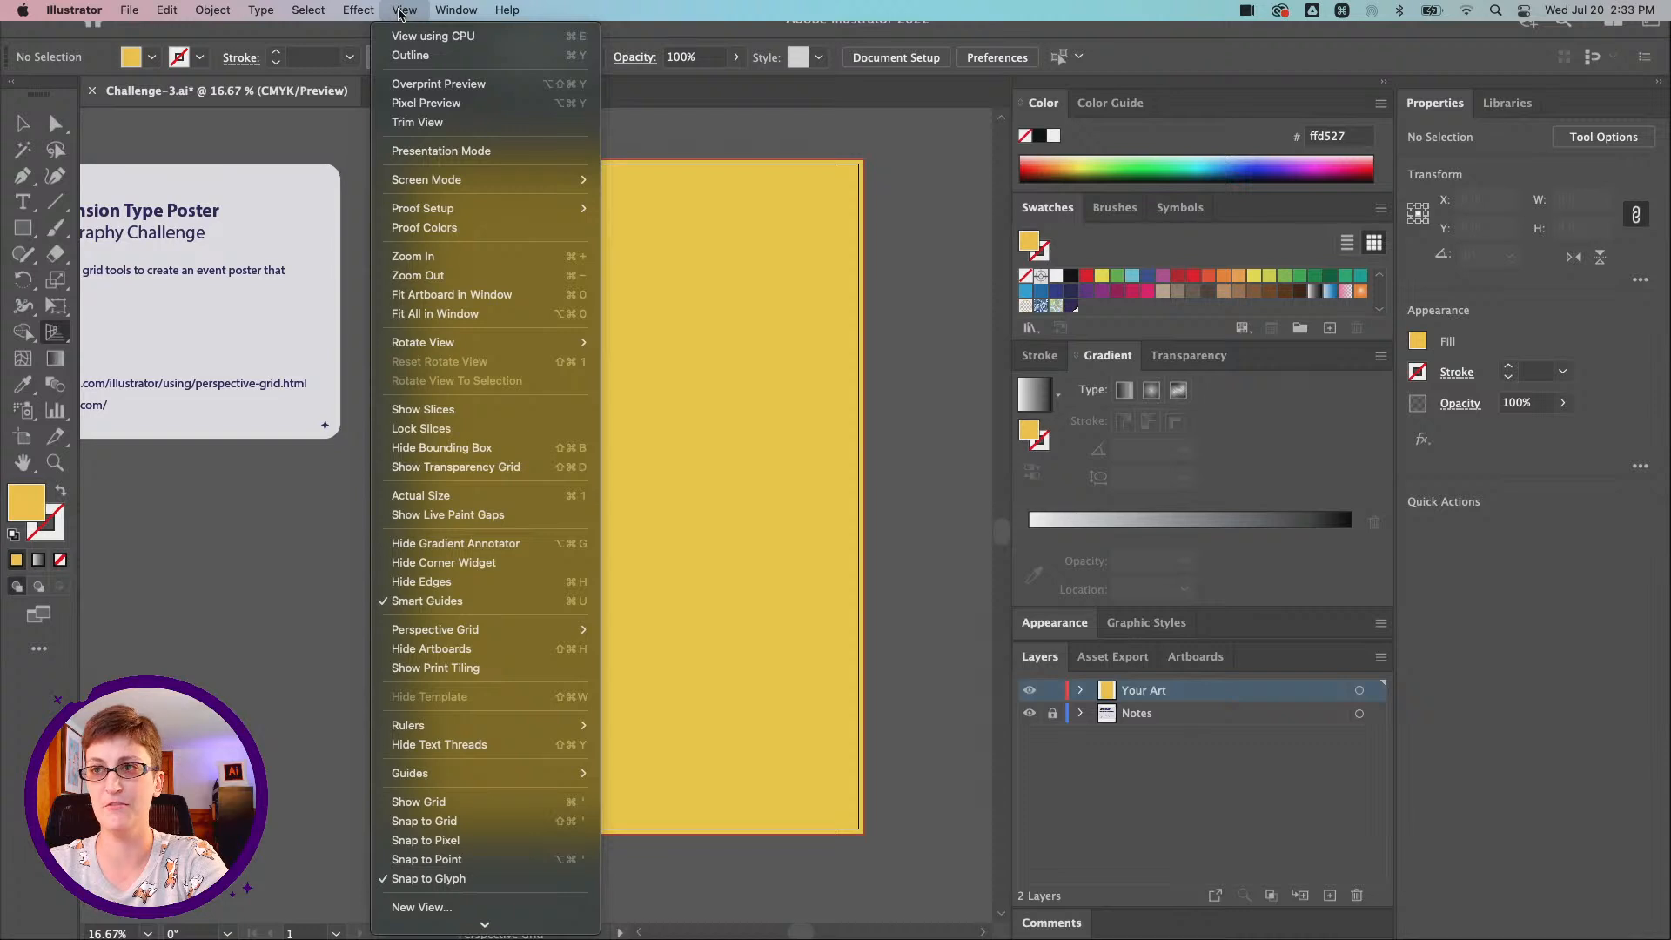
mouse_move(557, 630)
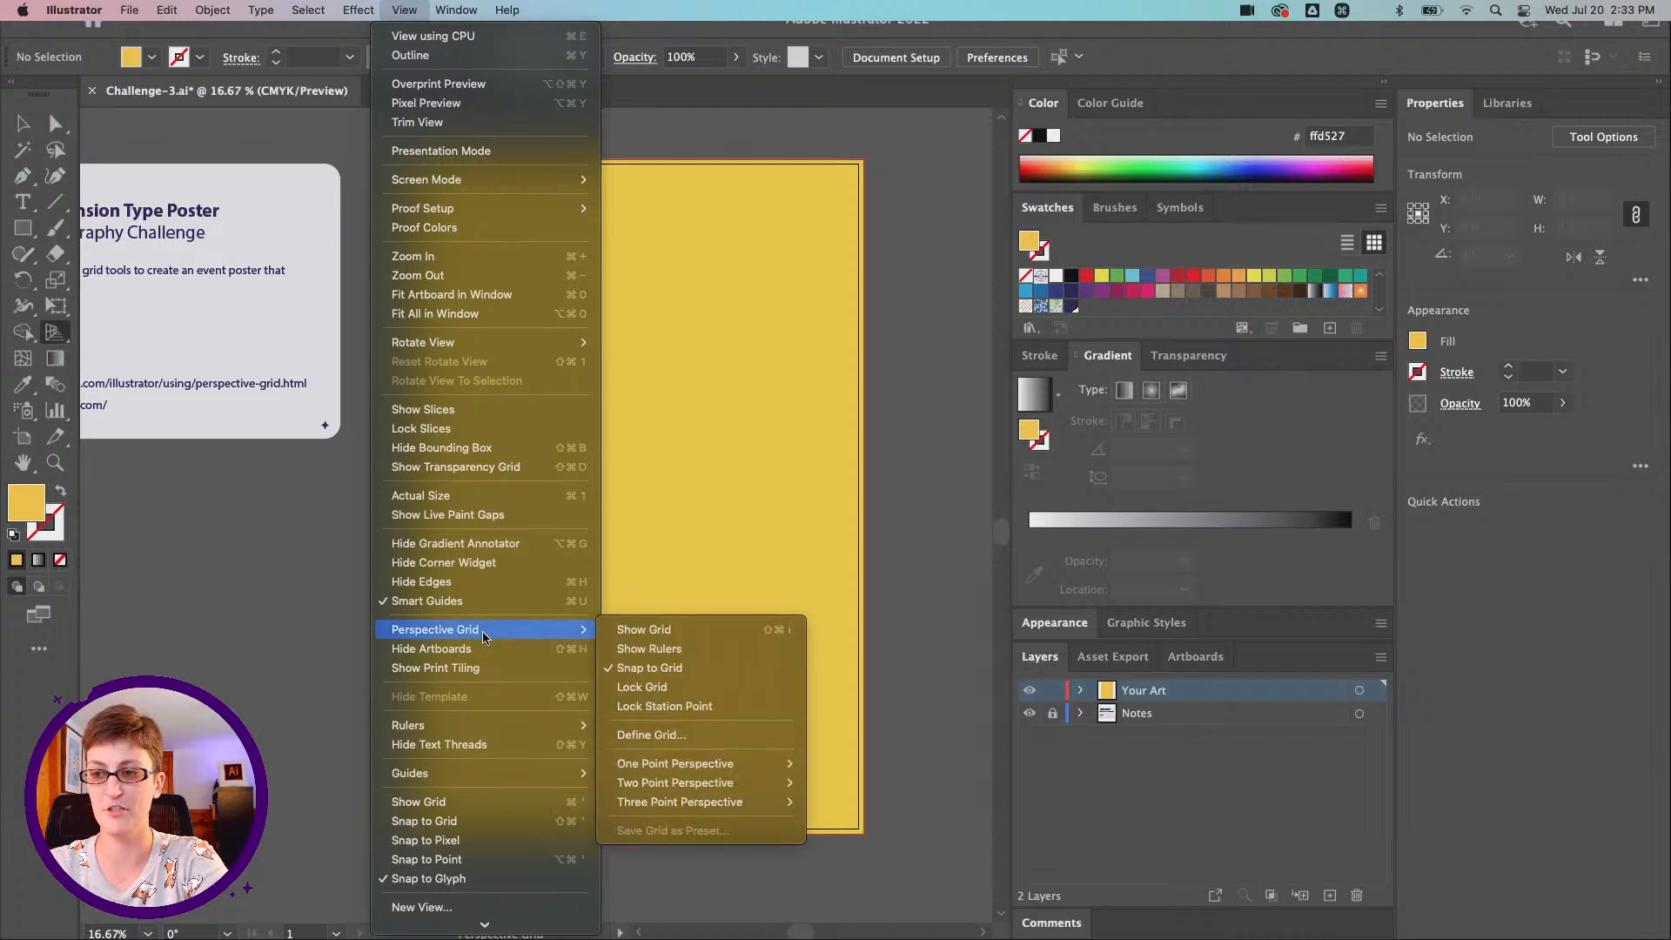
click(711, 631)
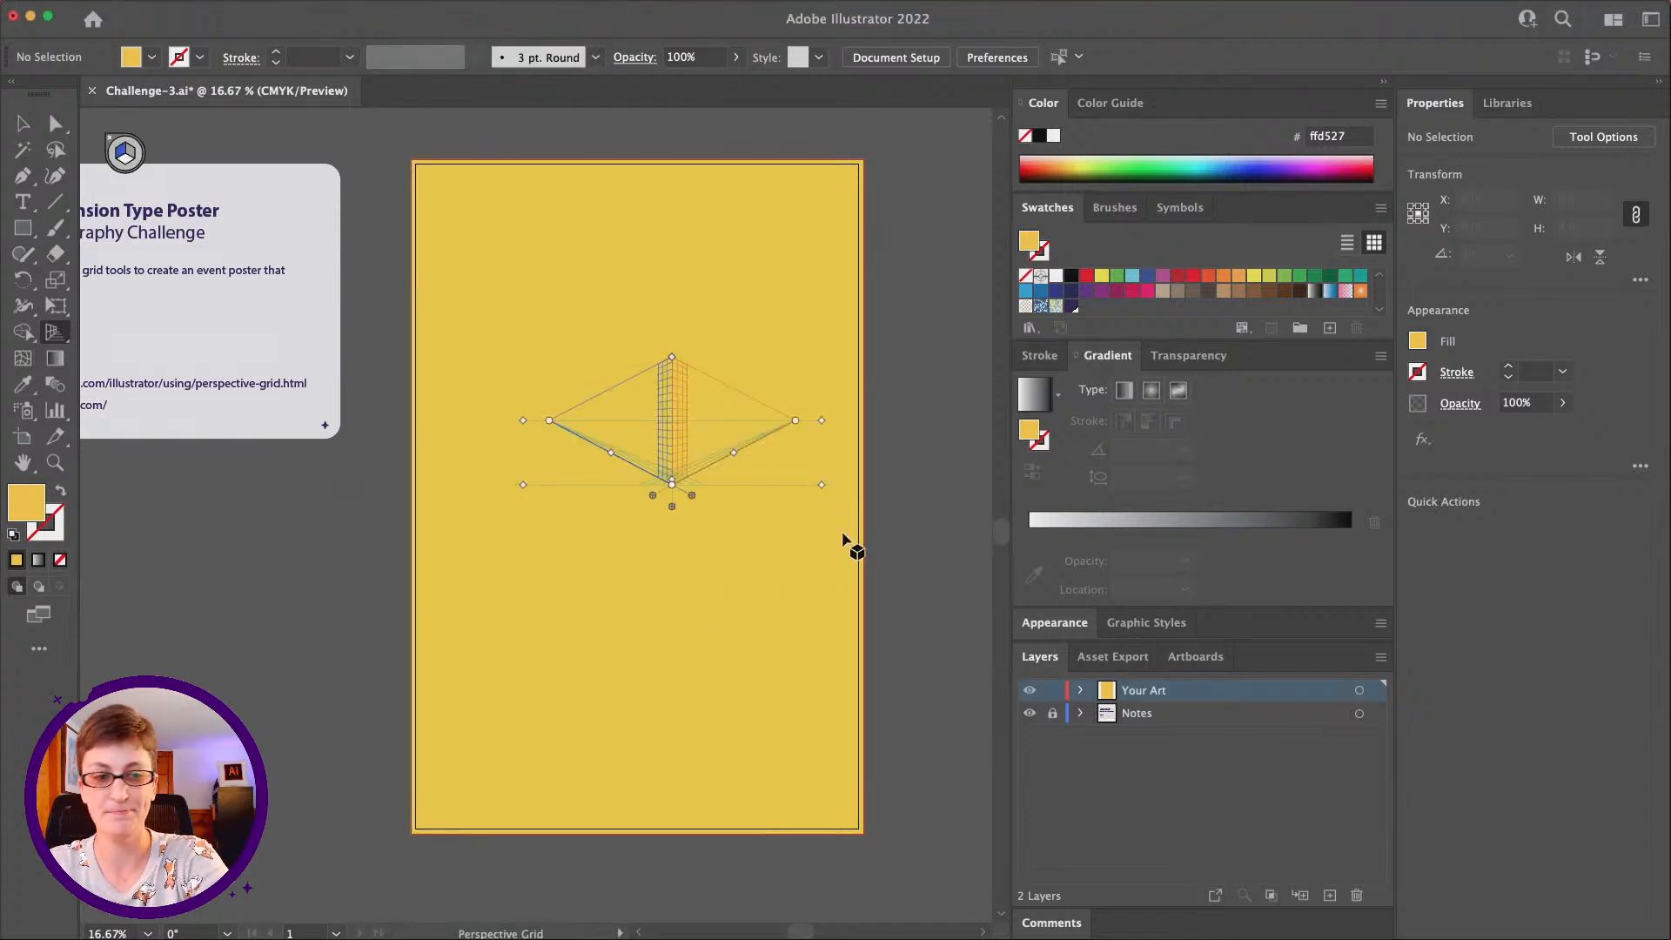
Examine the perspective grid's control points up close and the available one-, two- and three-point perspective options
click(54, 462)
click(692, 467)
click(550, 500)
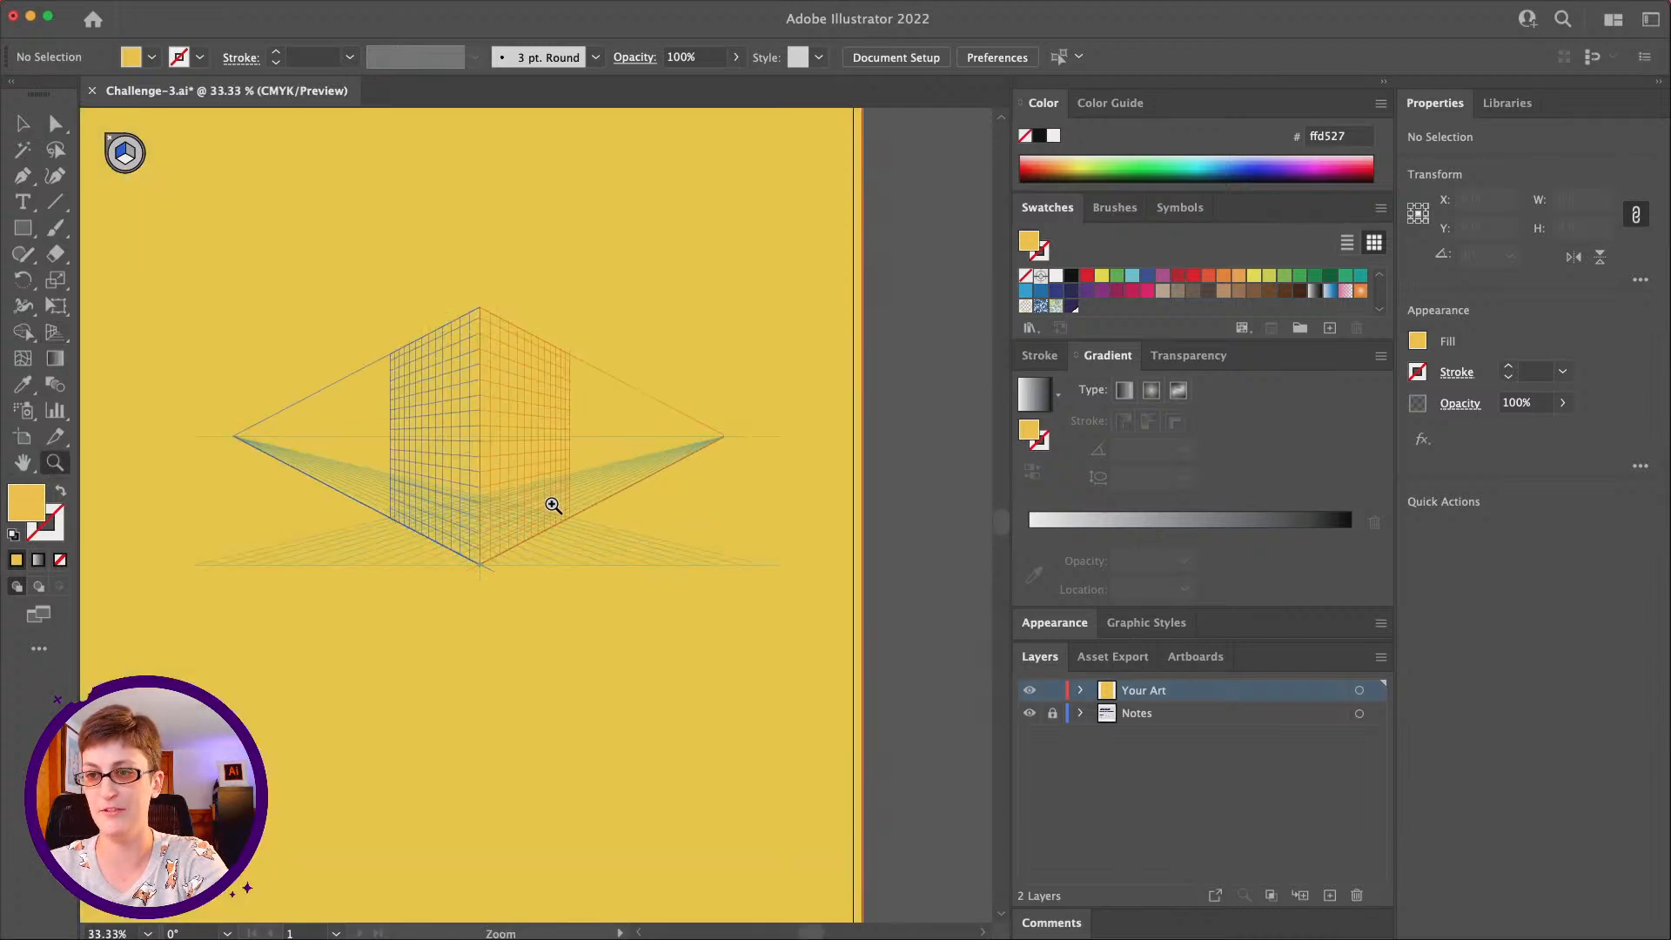
click(52, 334)
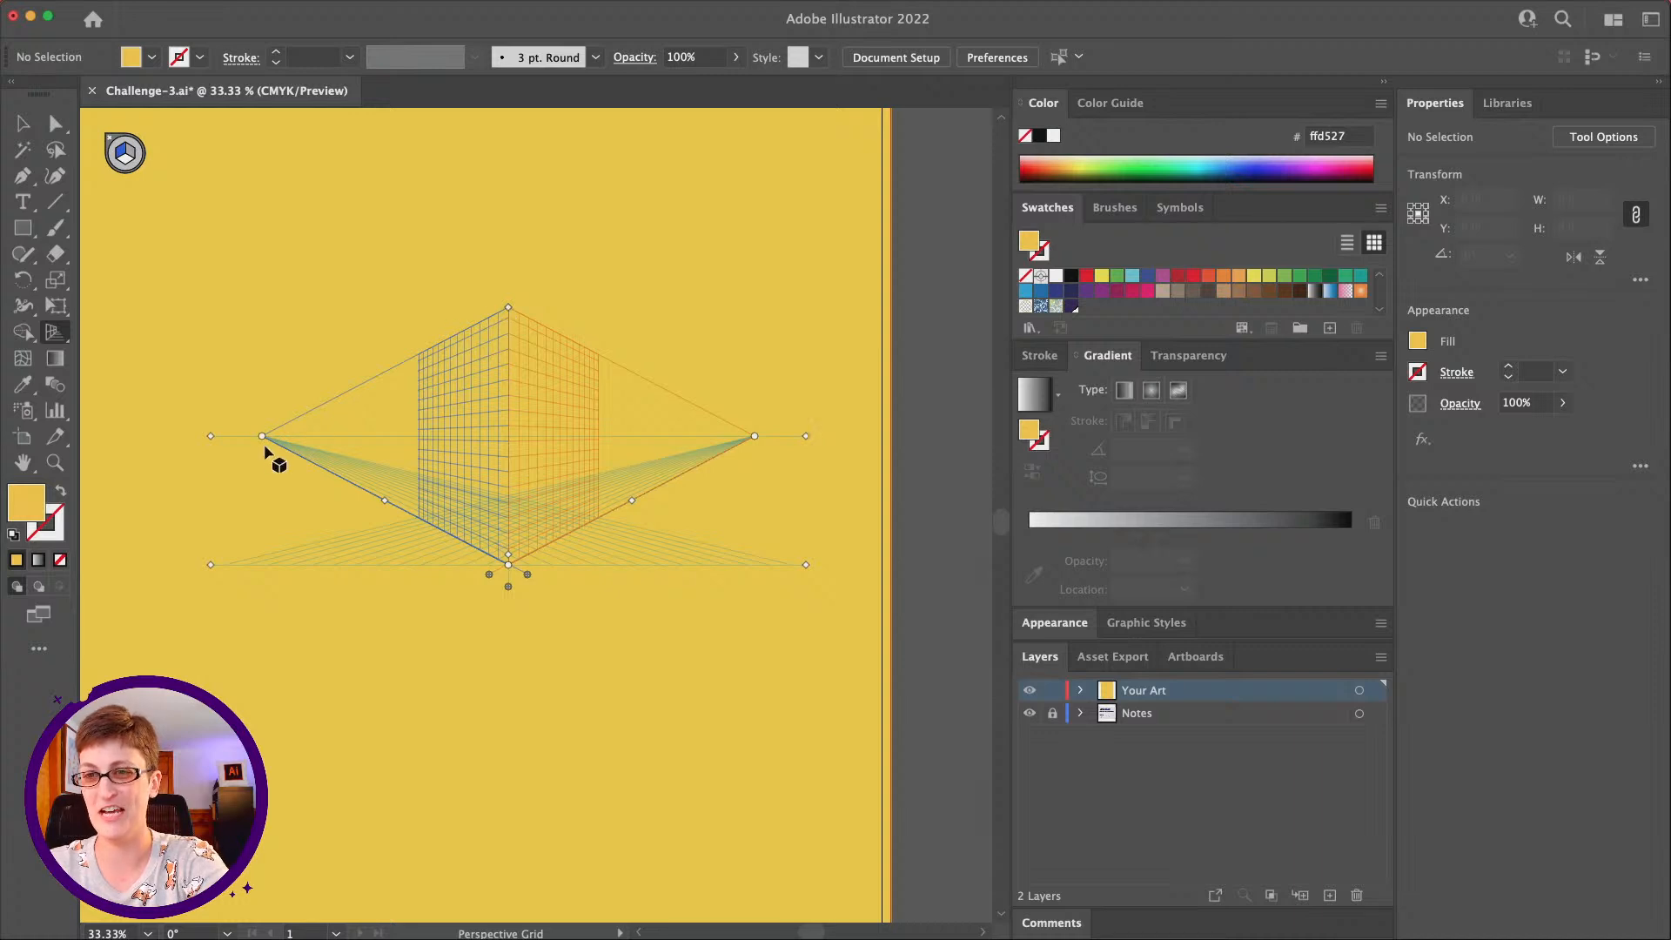
scroll(791, 544, left, 5)
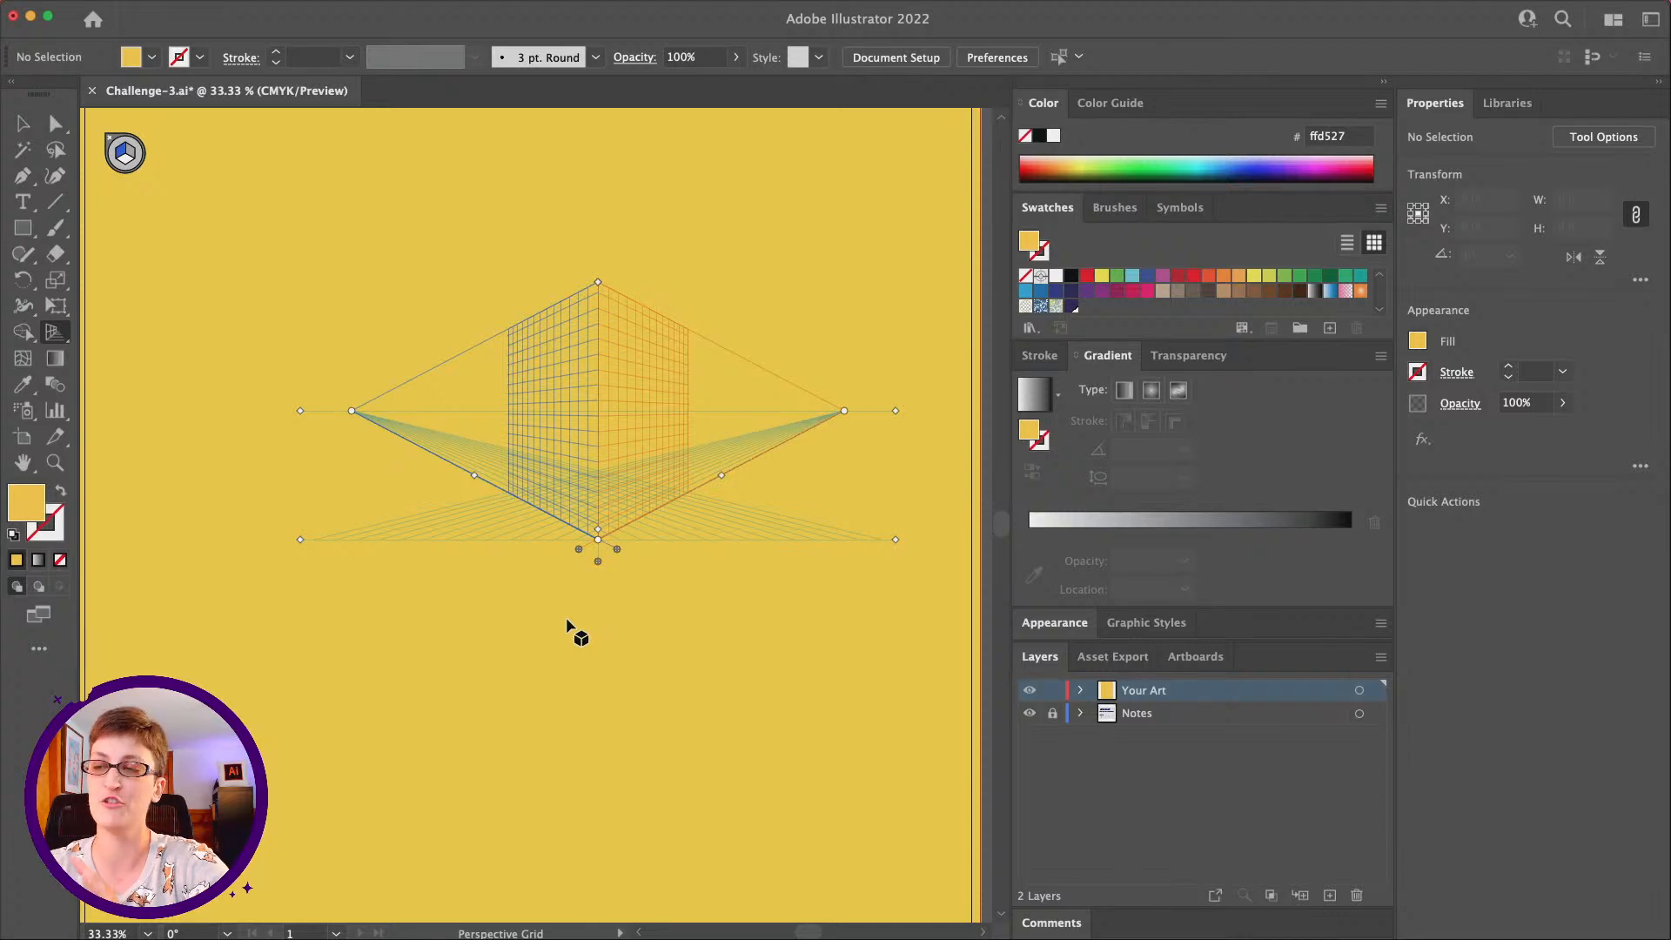
key(super+minus)
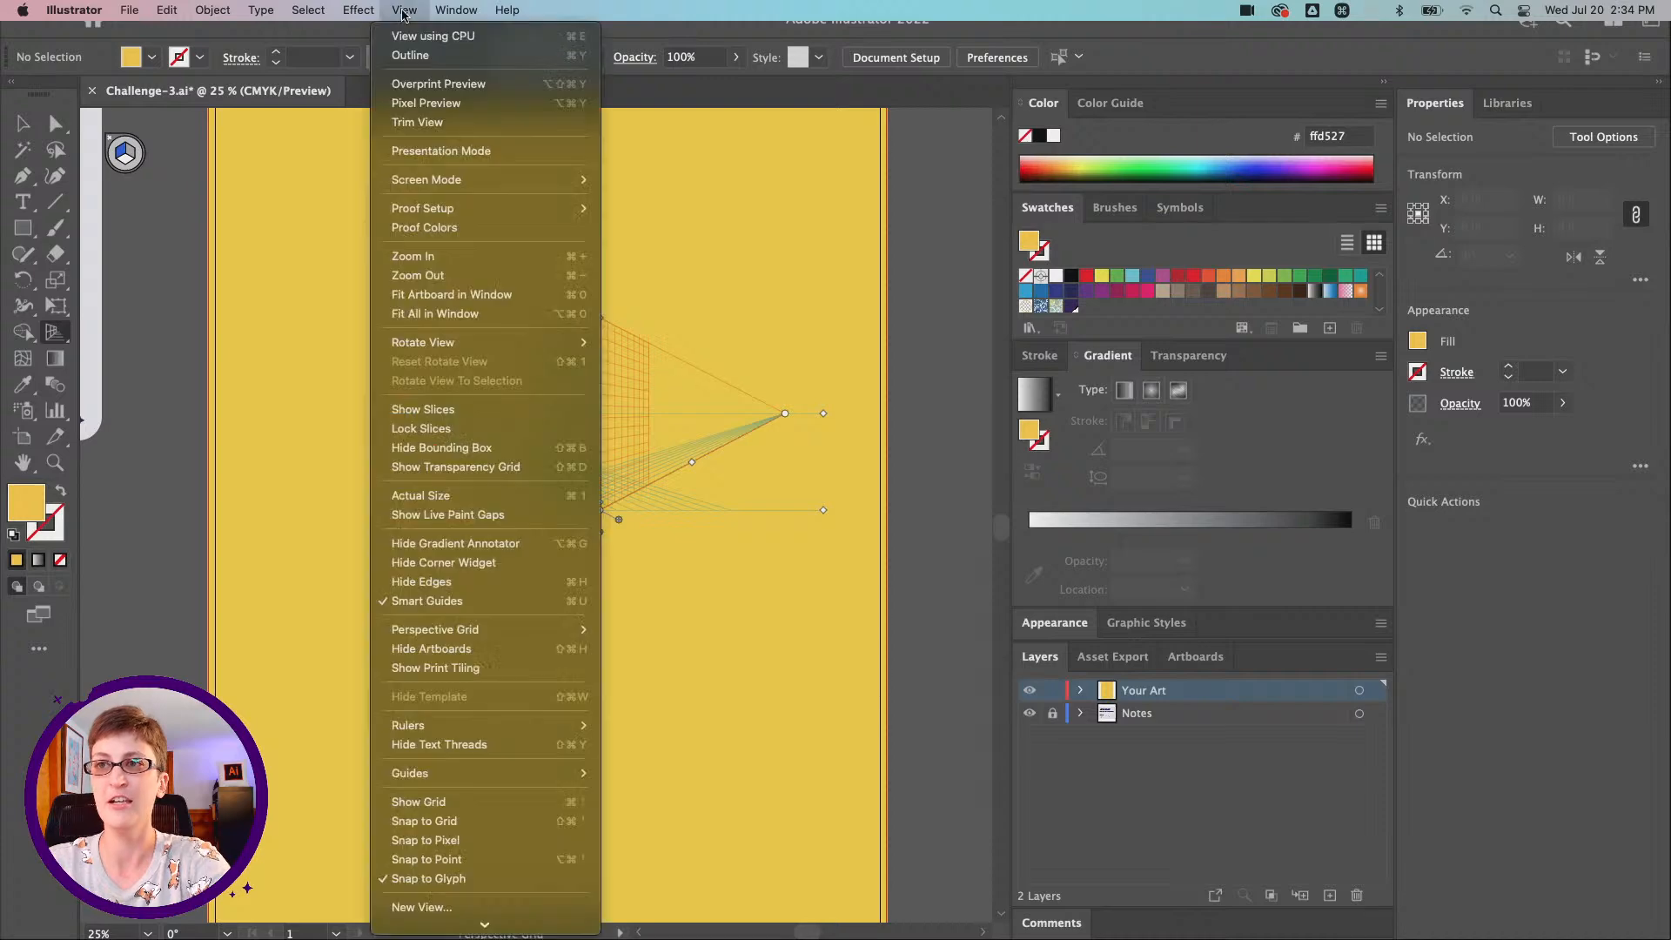
click(403, 10)
mouse_move(461, 633)
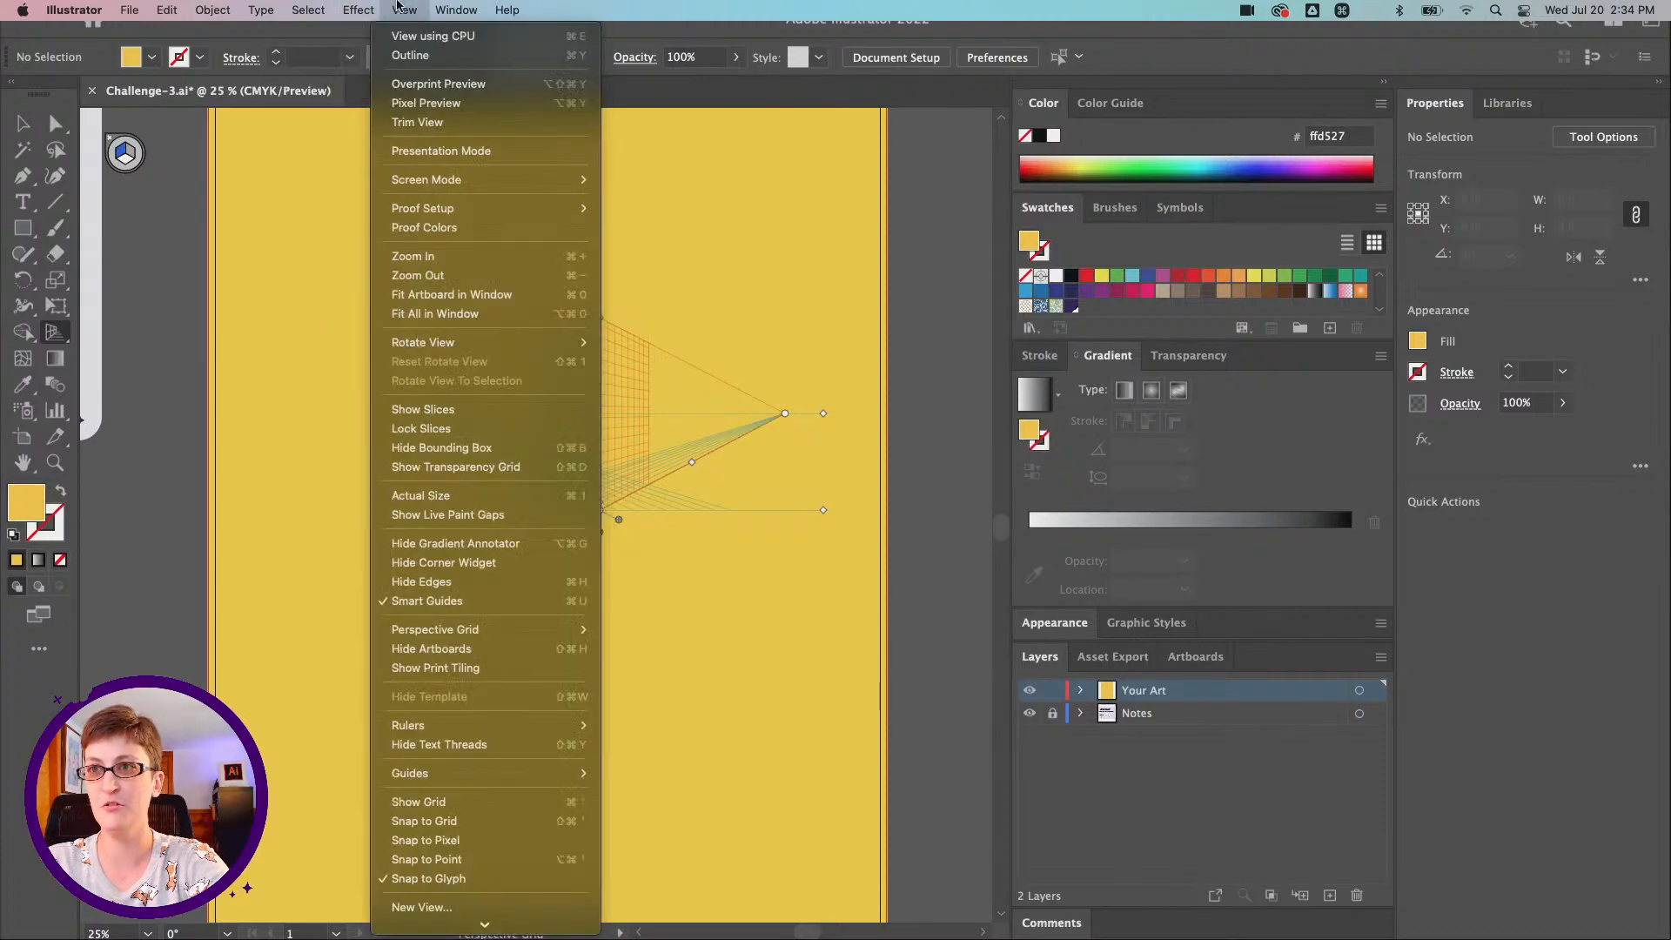
mouse_move(548, 633)
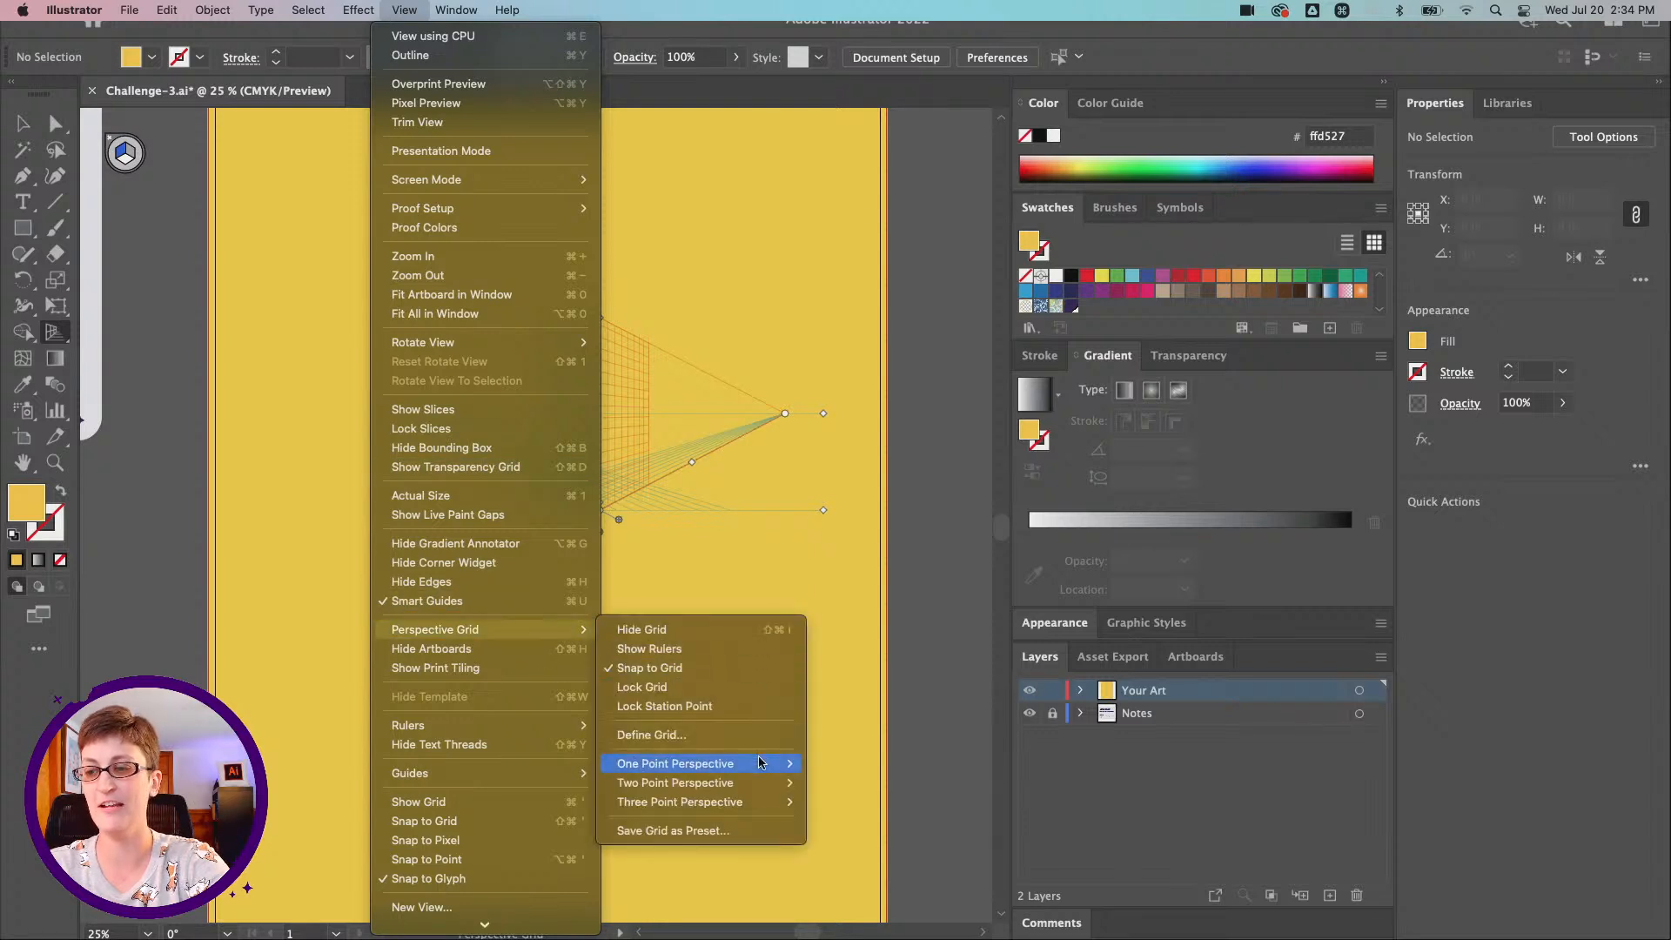
mouse_move(758, 763)
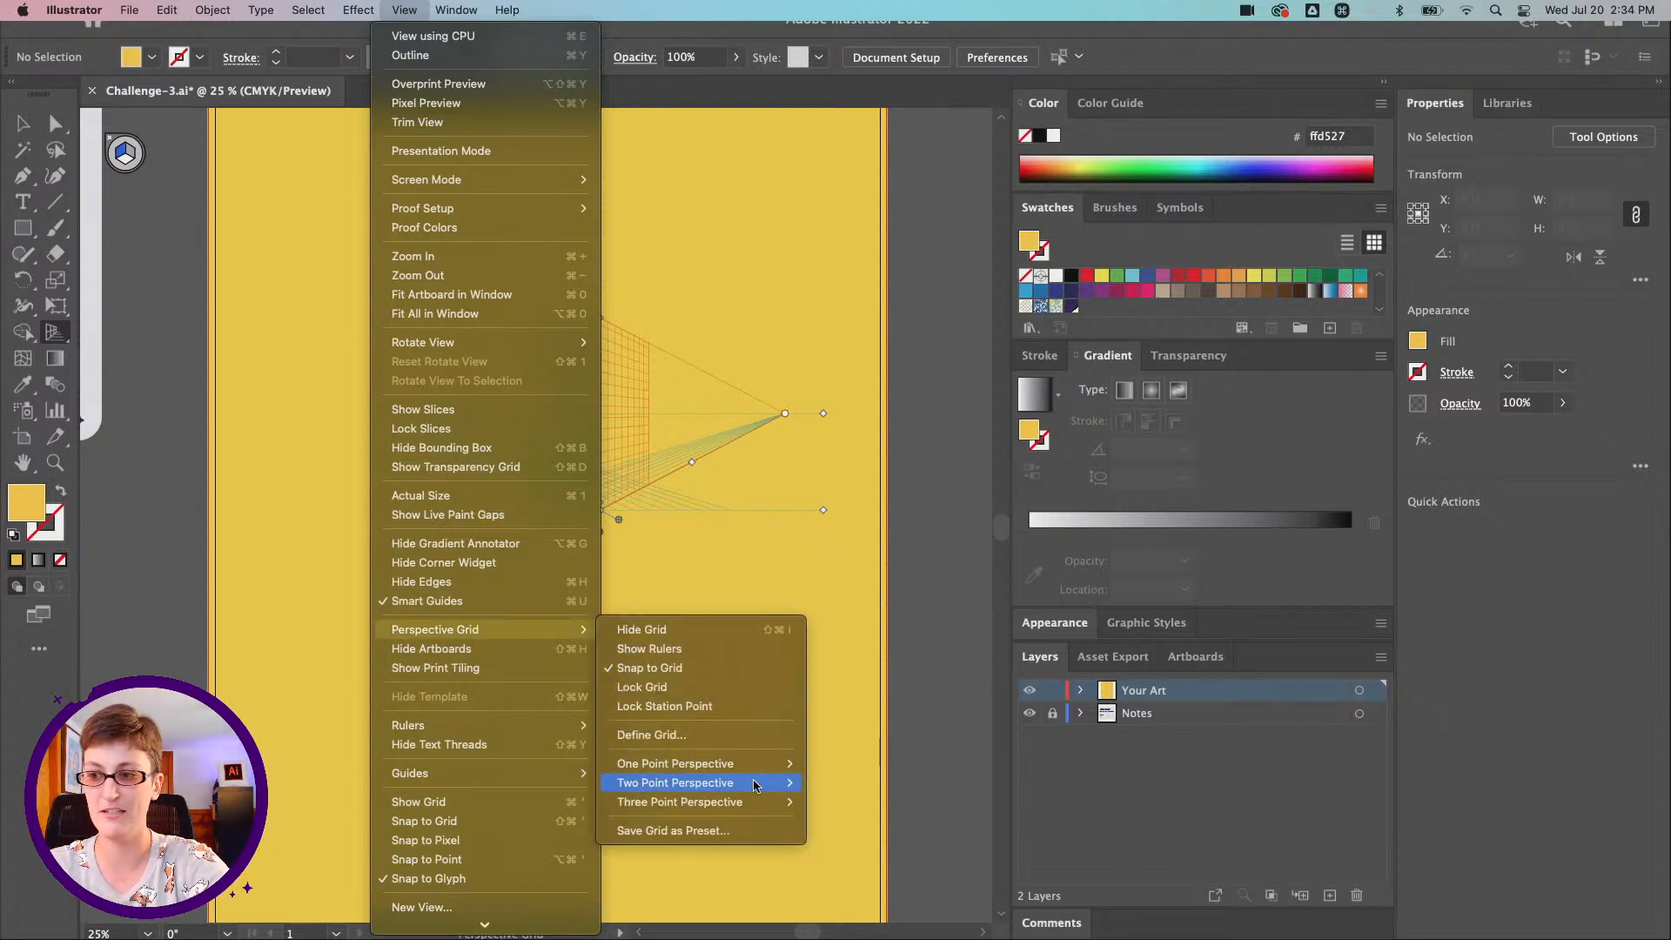
mouse_move(750, 807)
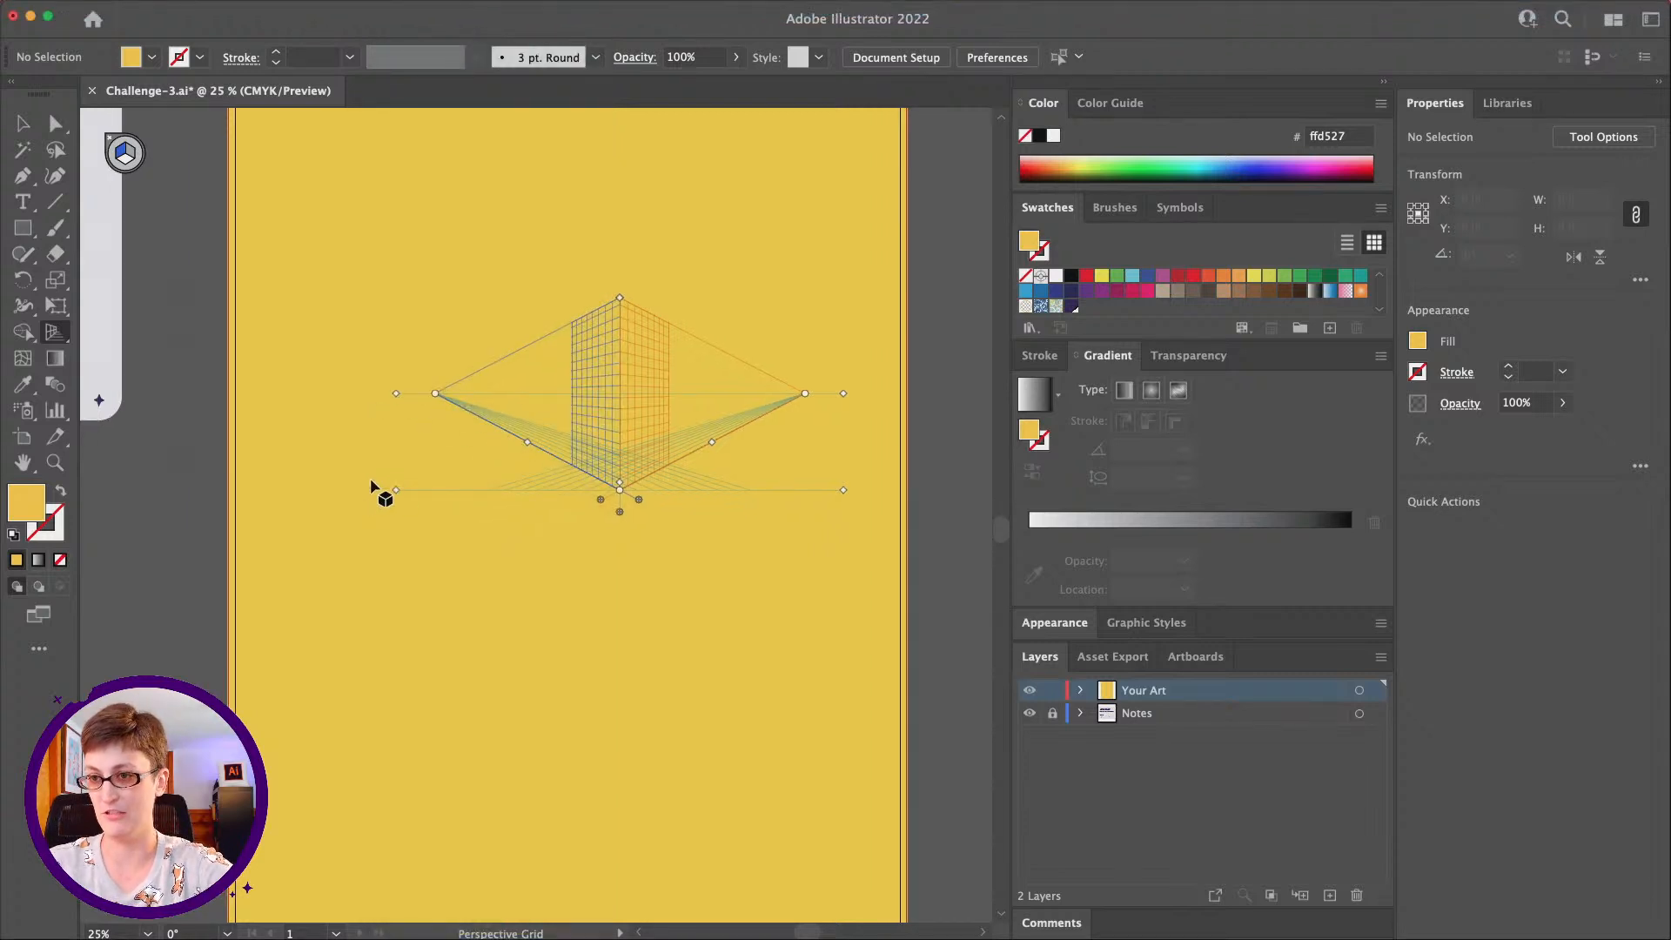
Move the whole perspective grid down and slightly left by its ground level handle to roughly centre it across the poster's width
scroll(369, 483, left, 1)
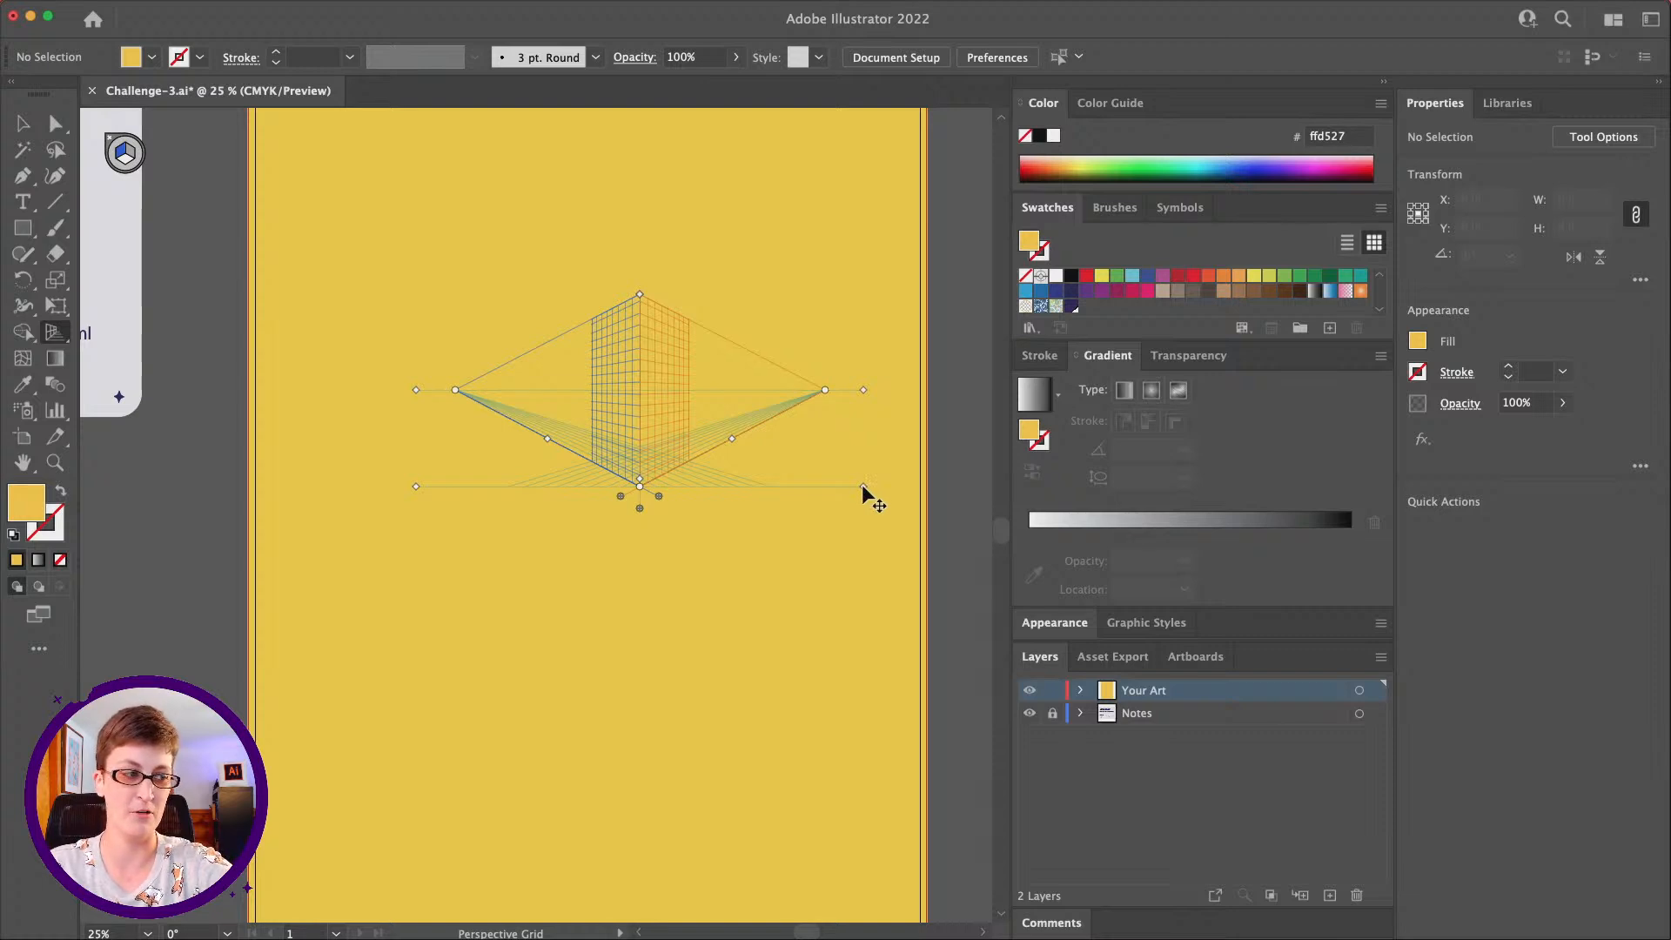
drag(861, 483, 840, 577)
click(54, 462)
alt+click(433, 487)
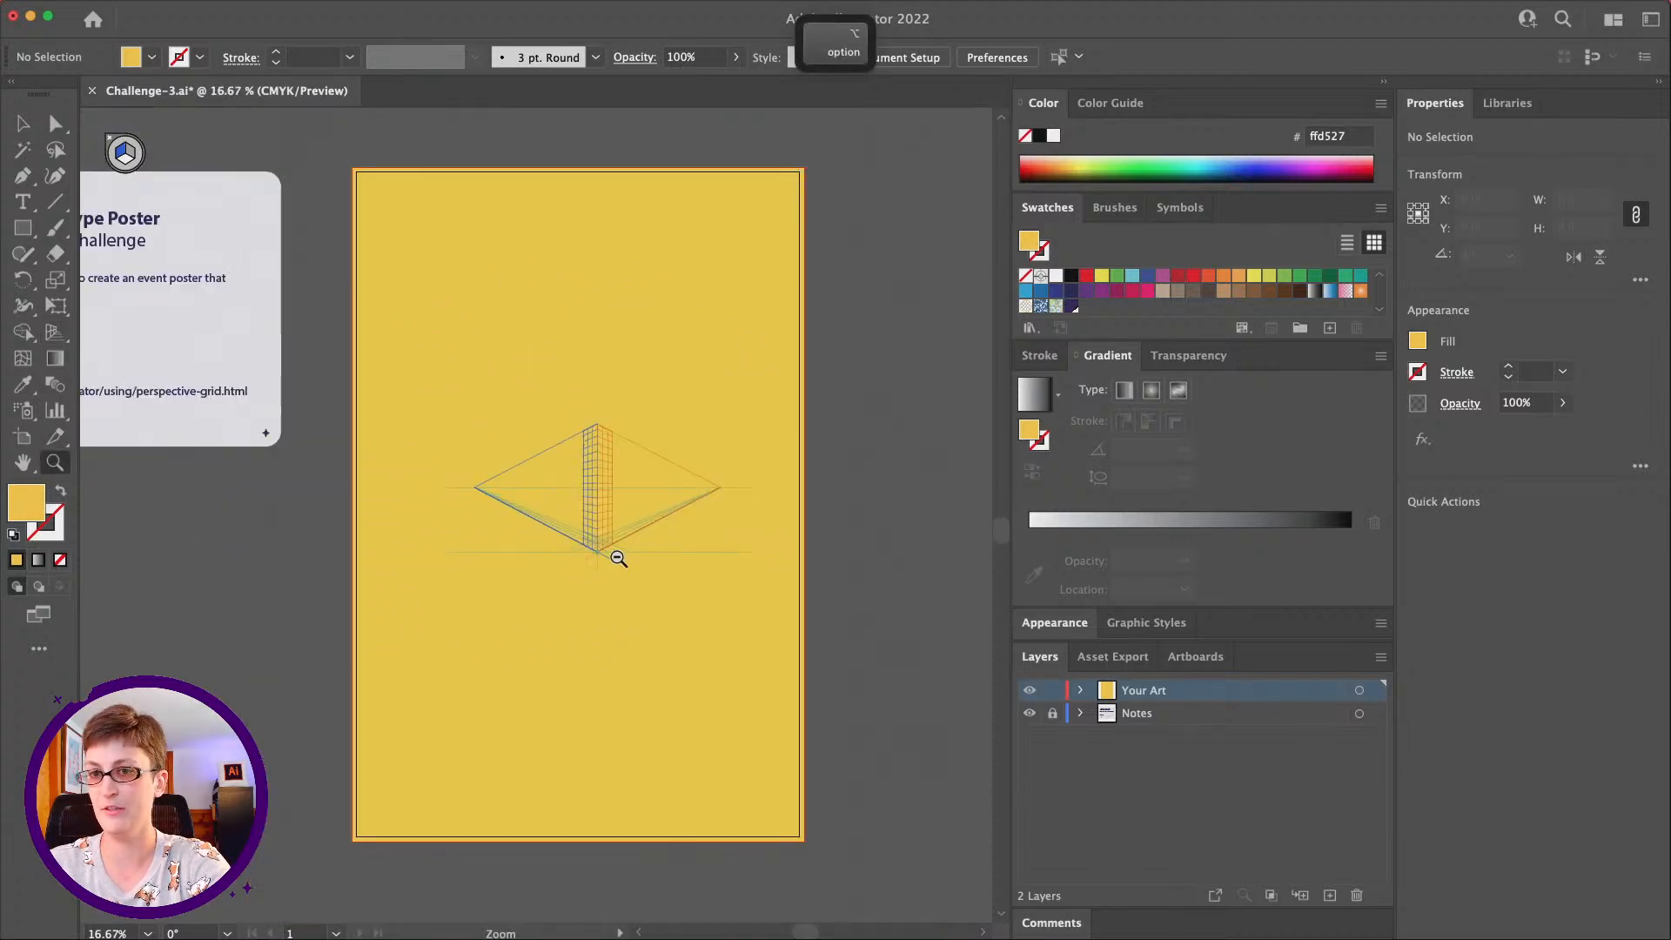
click(54, 331)
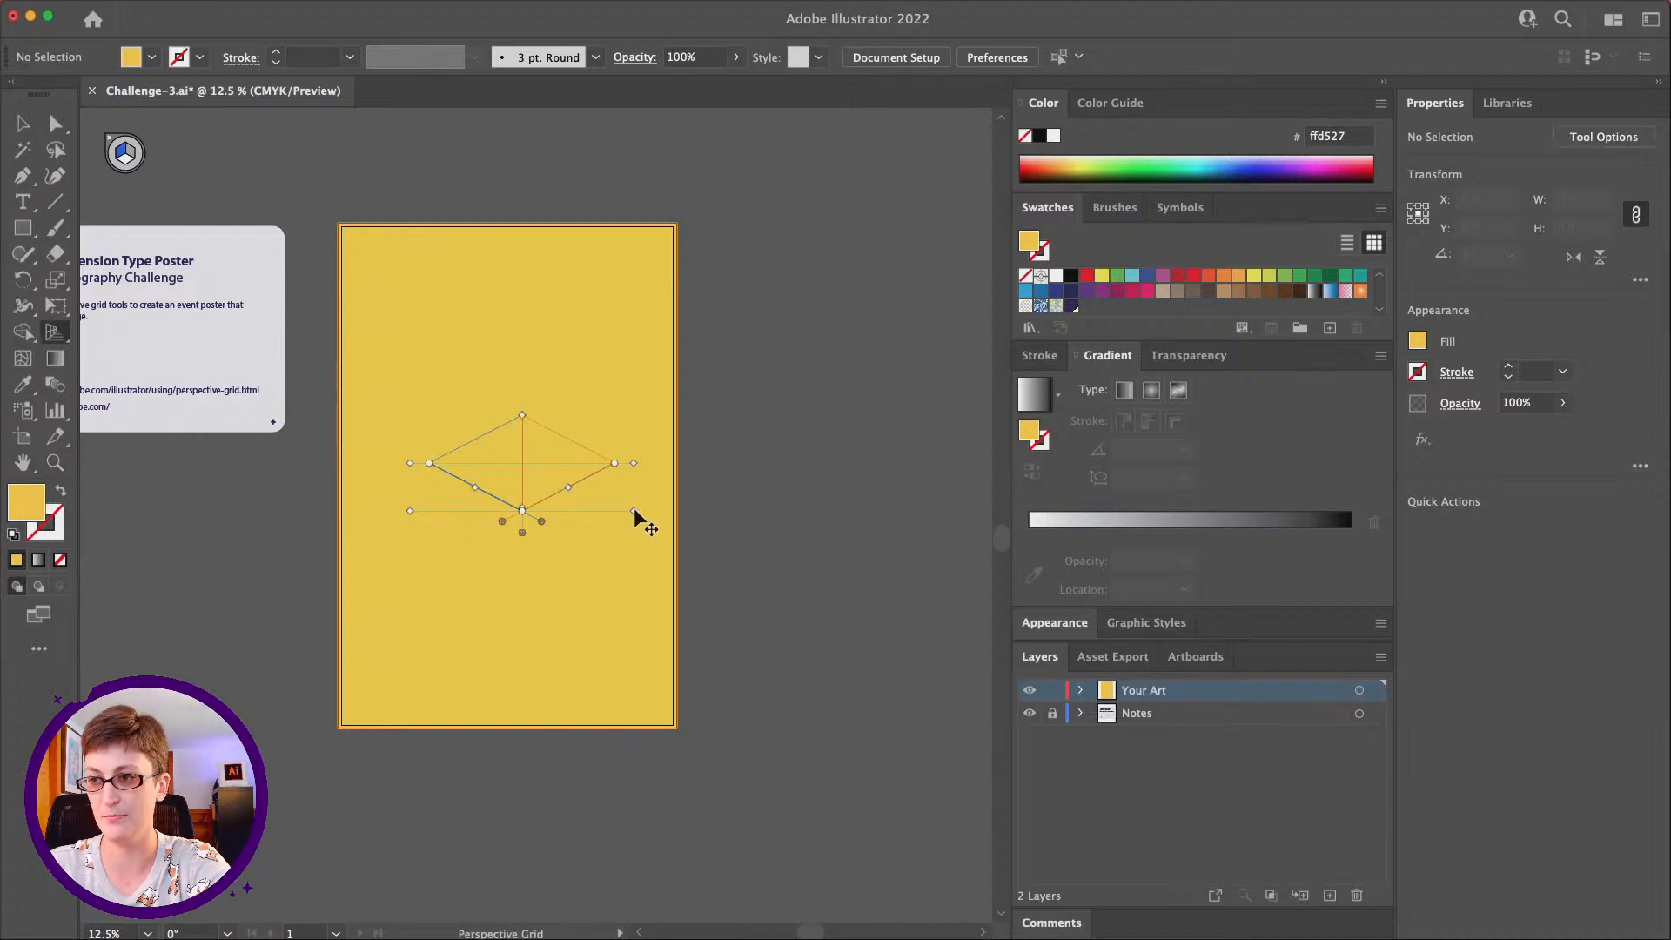
drag(634, 512, 624, 516)
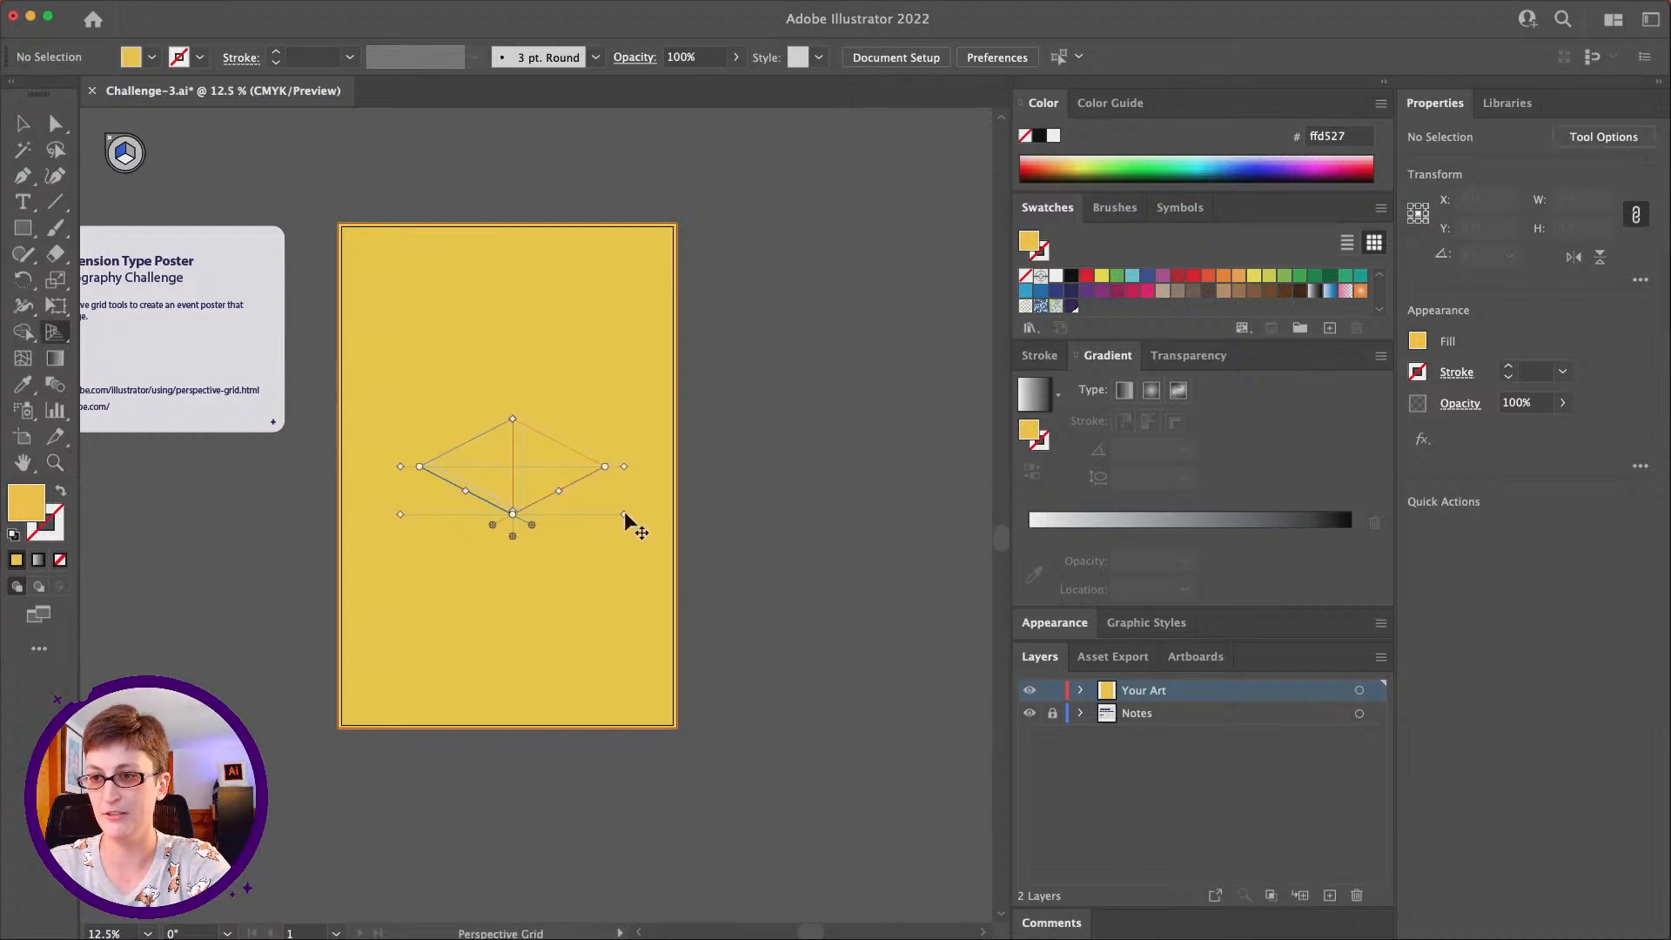
Pull the right and left vanishing points outward along the horizon until both lie beyond the poster's side edges
click(54, 462)
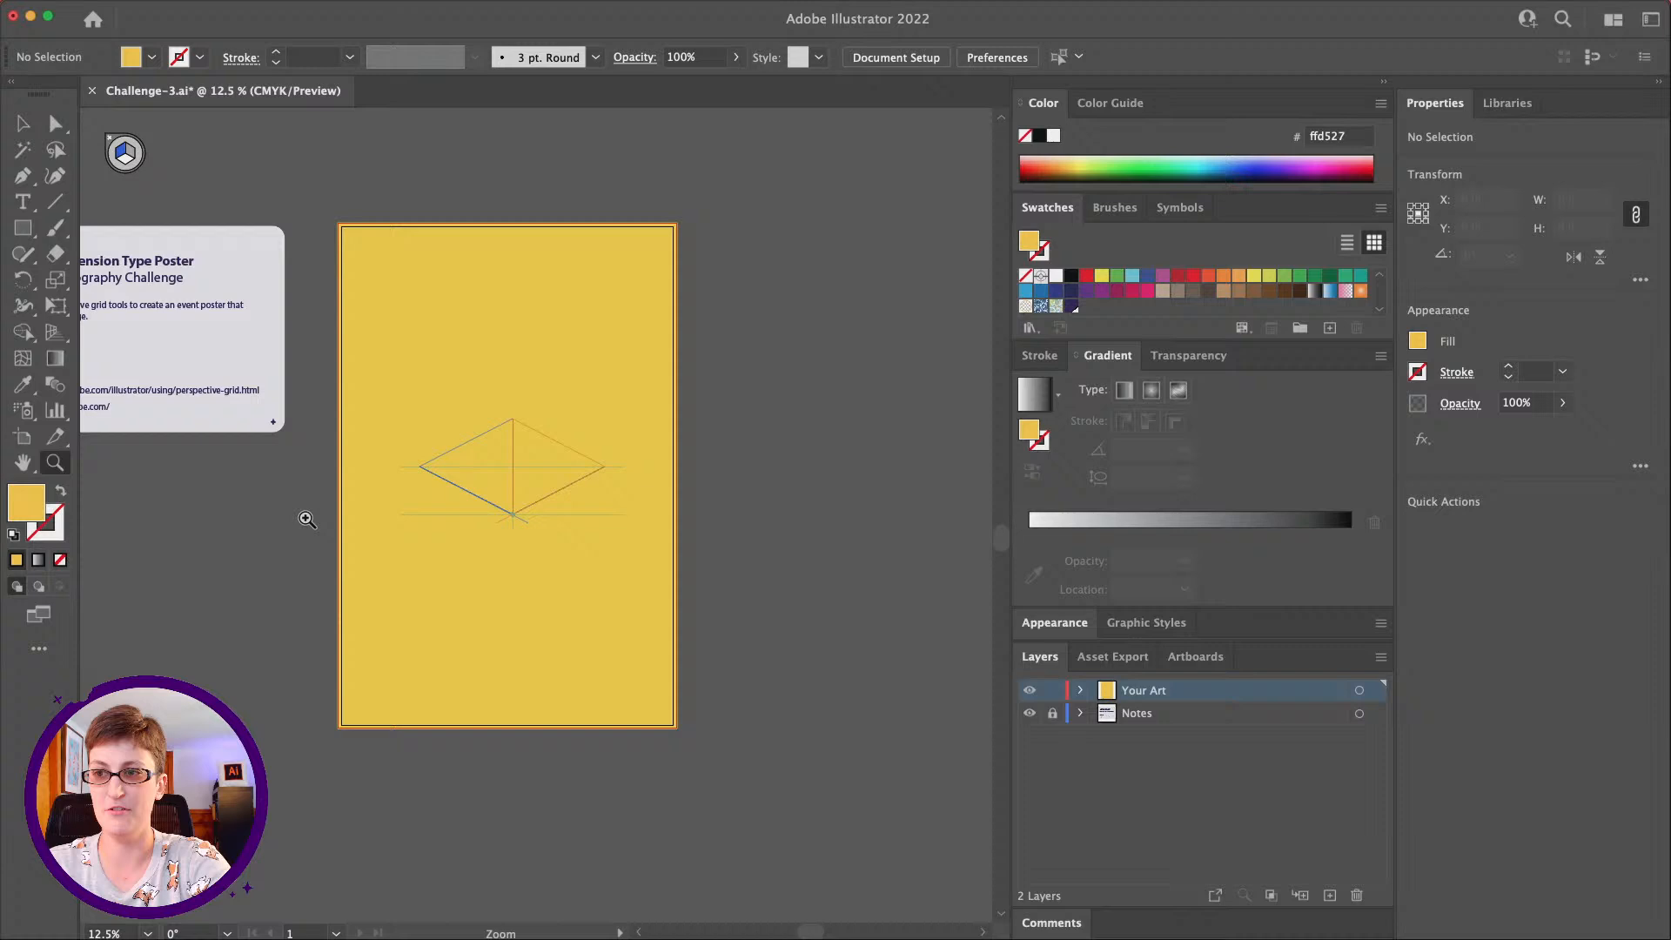
click(549, 502)
click(486, 520)
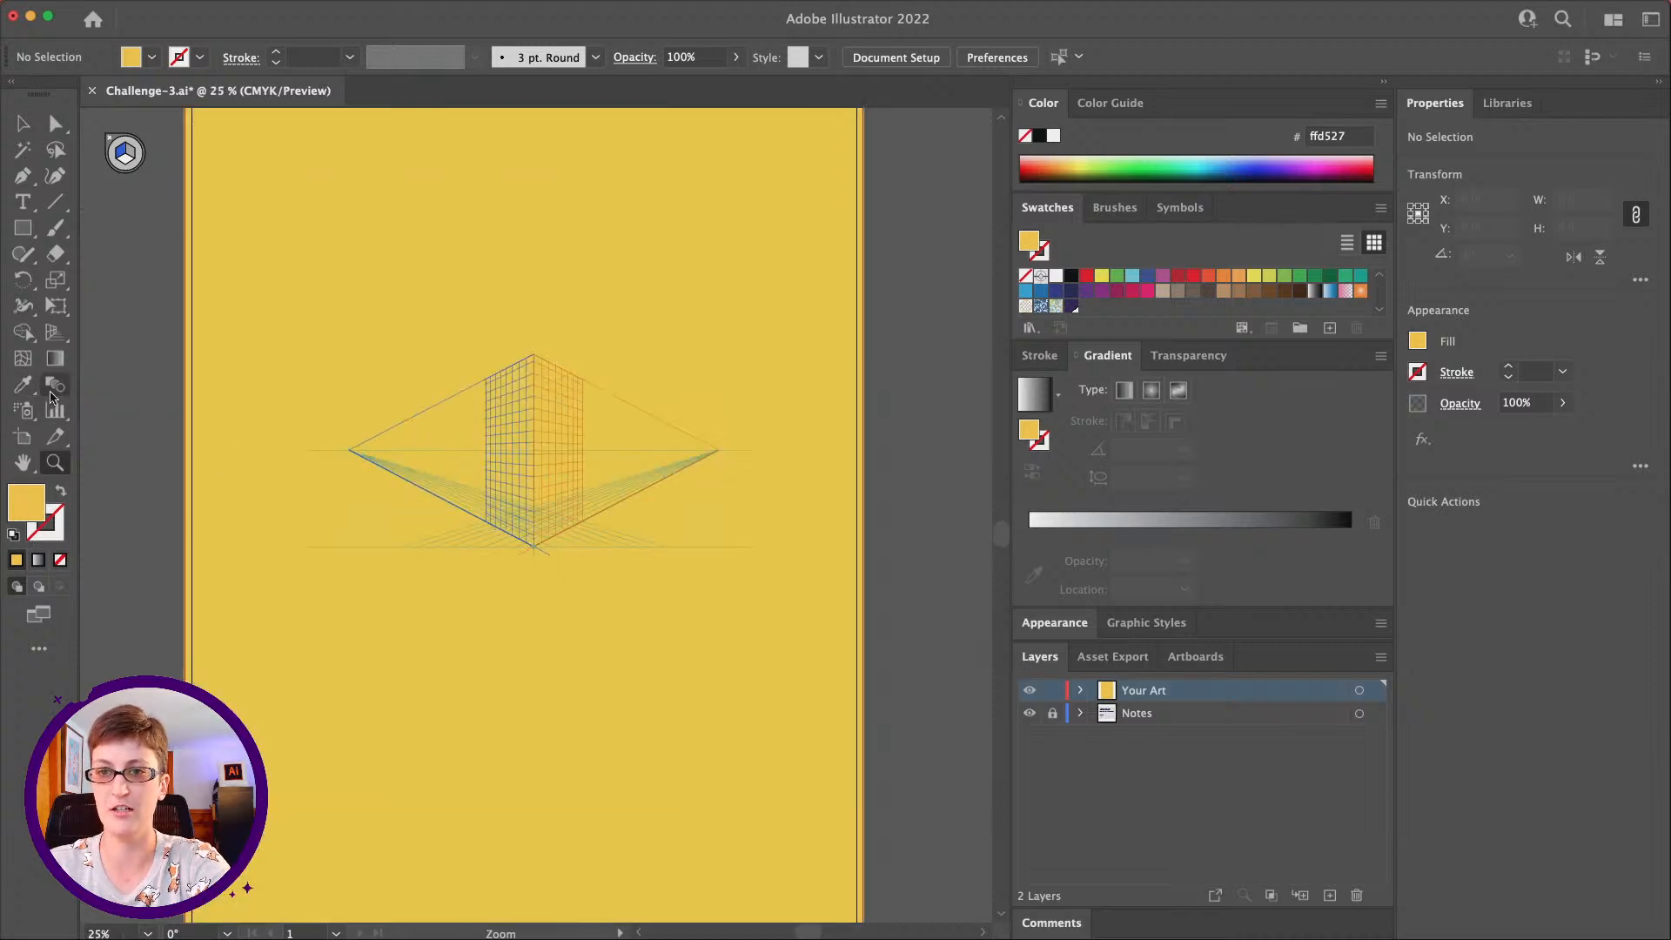
click(54, 331)
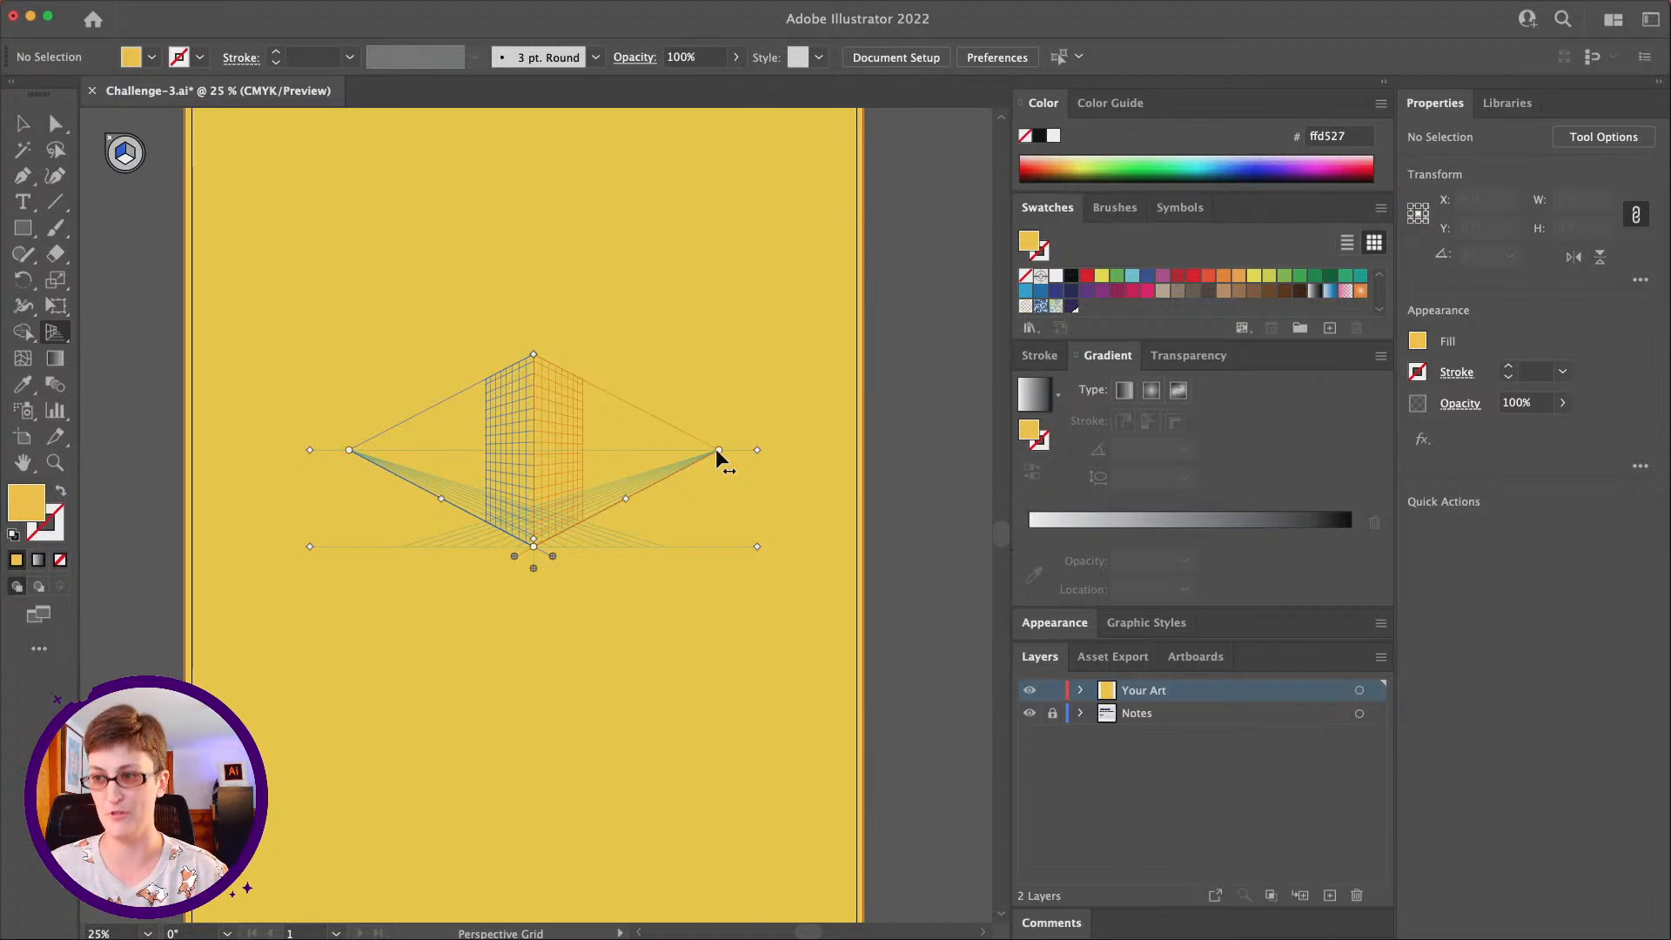
drag(717, 452, 917, 451)
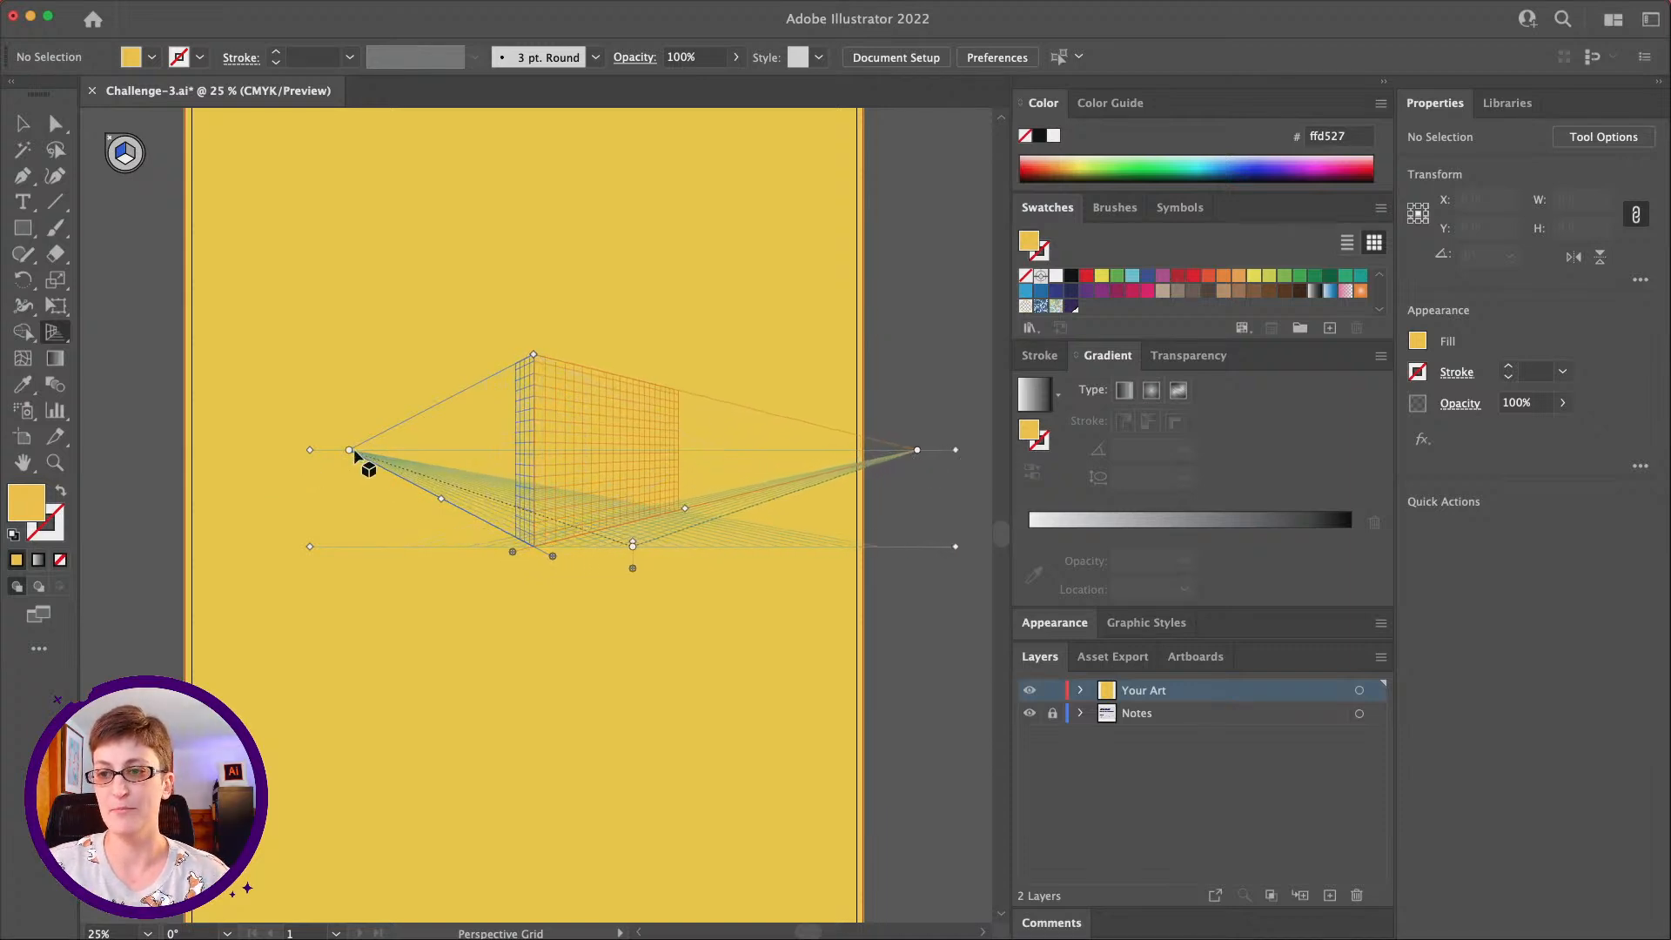
drag(348, 451, 148, 450)
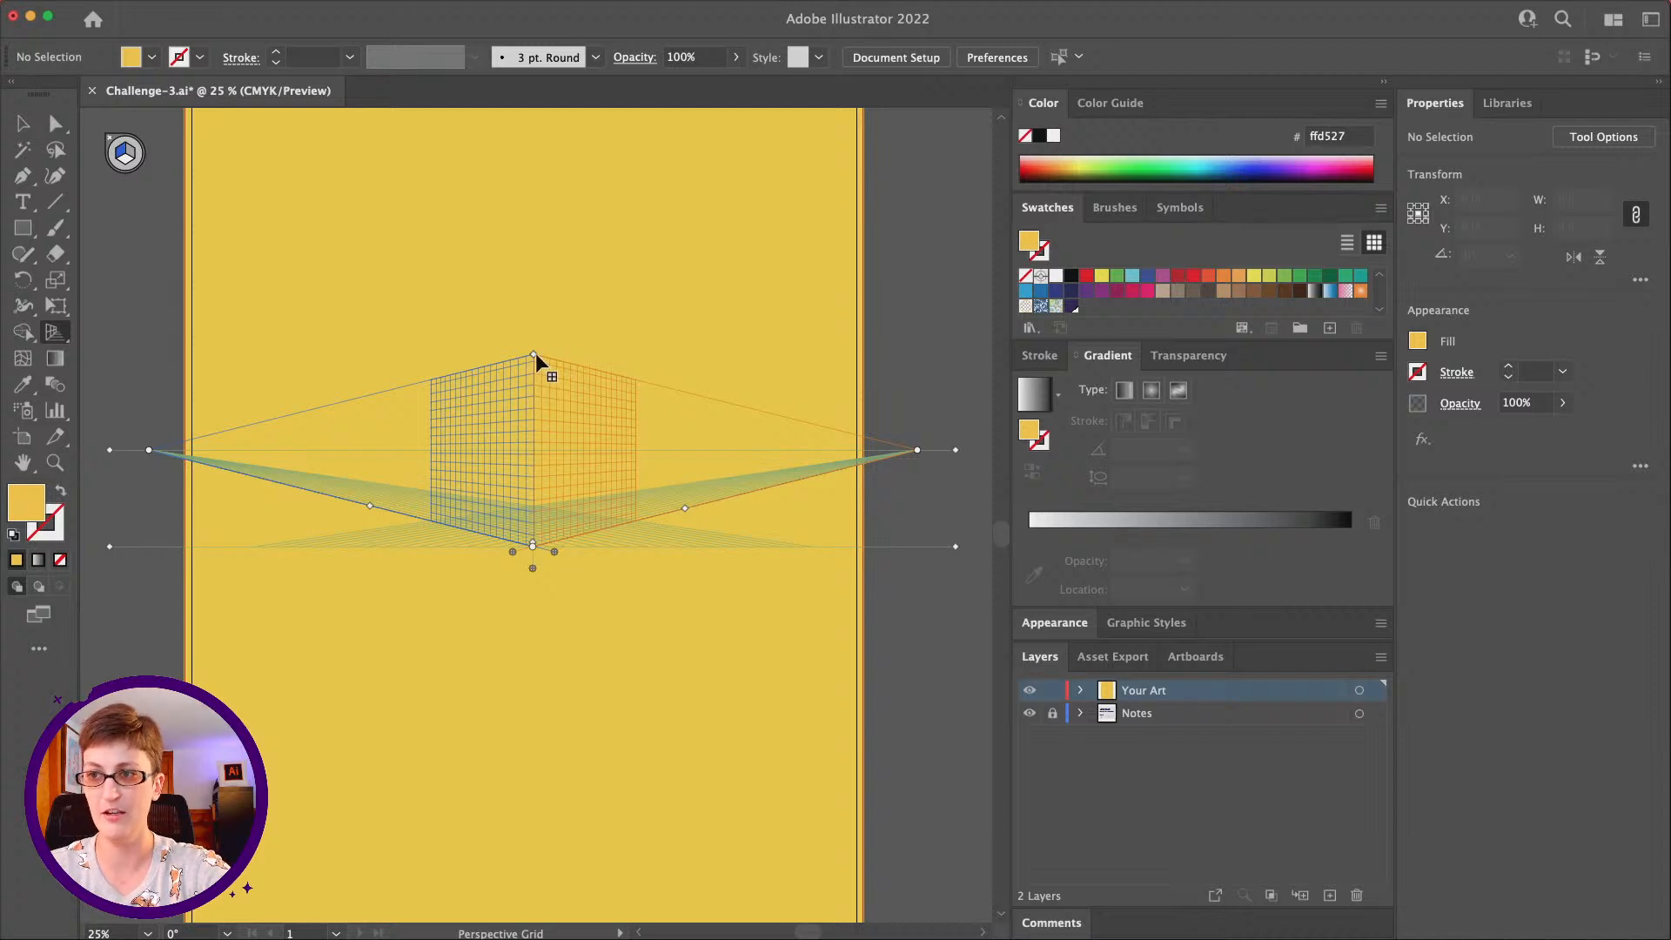
Extend the grid's vertical height to more than double, and shift the whole grid slightly down the poster
drag(534, 350, 534, 125)
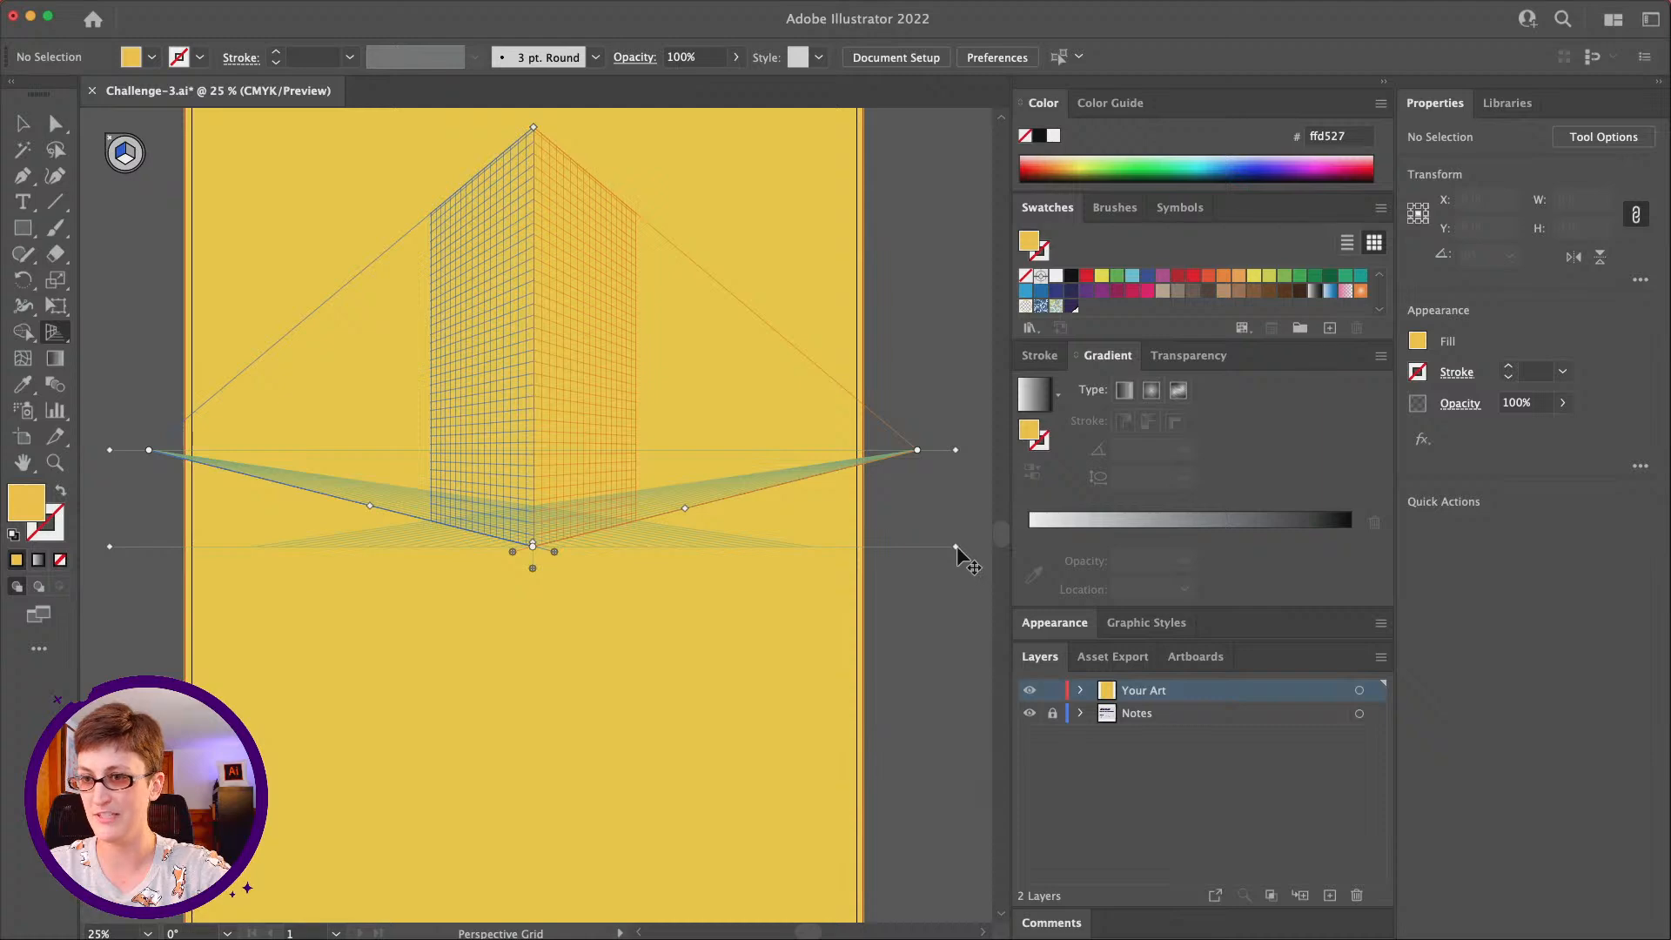
drag(957, 546, 957, 596)
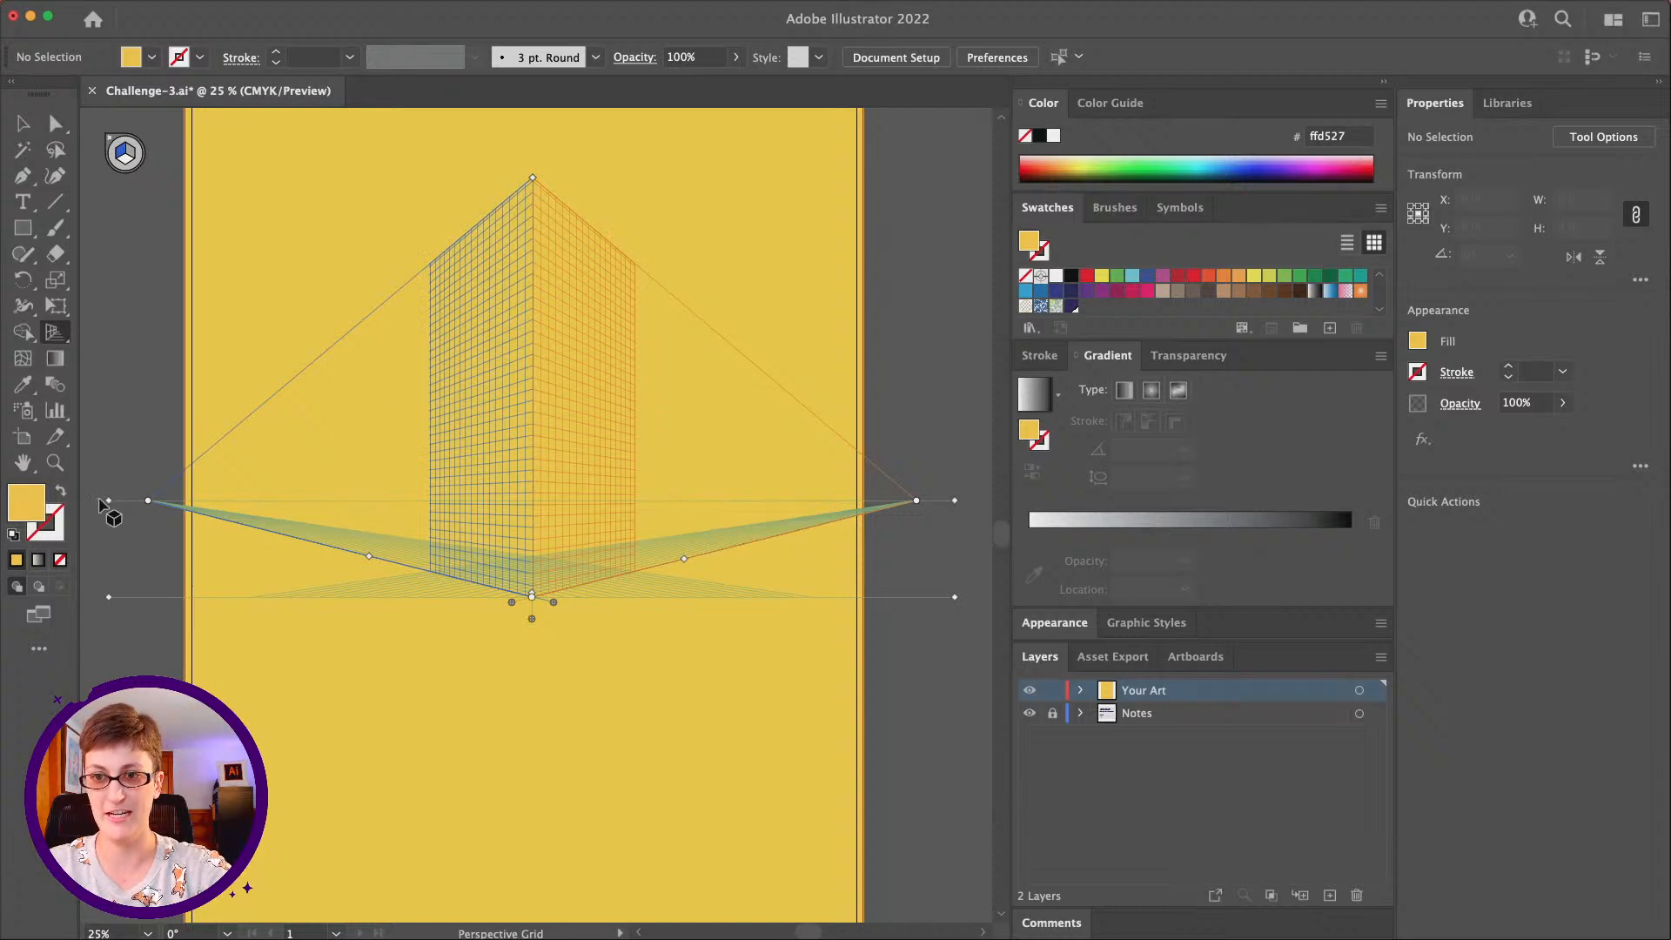
Raise the horizon line to about the middle of the grid's height and extend both wall planes' grids outward to near the vanishing points
mouse_move(103, 501)
mouse_down()
mouse_move(101, 354)
mouse_move(108, 530)
mouse_up()
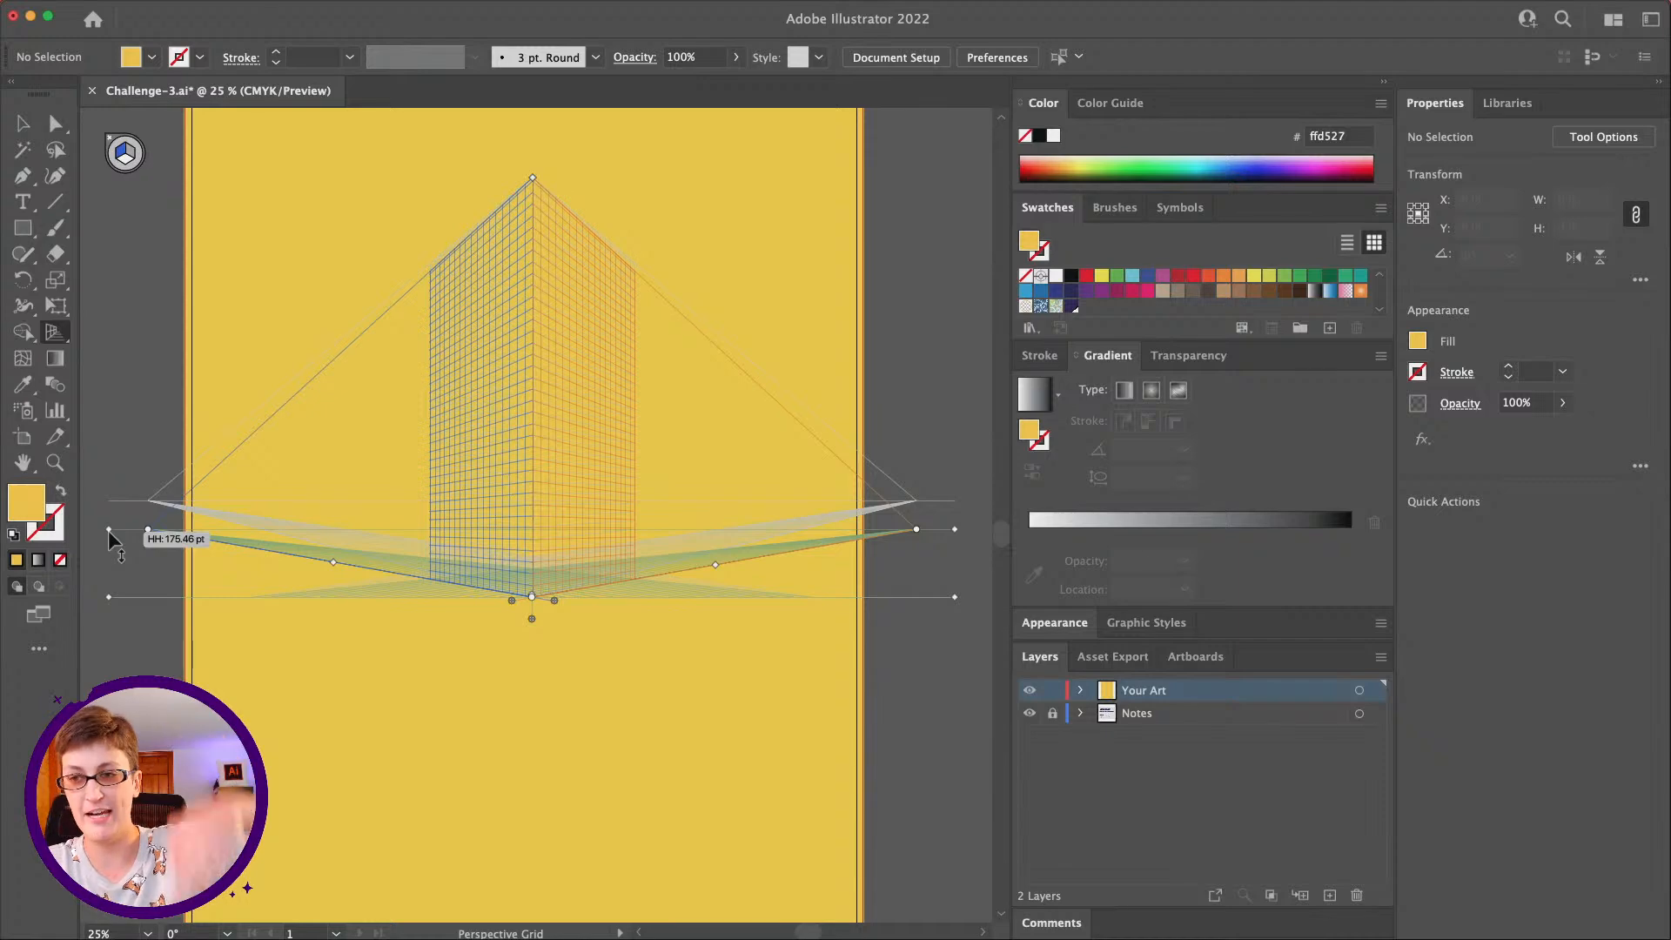
drag(108, 530, 131, 400)
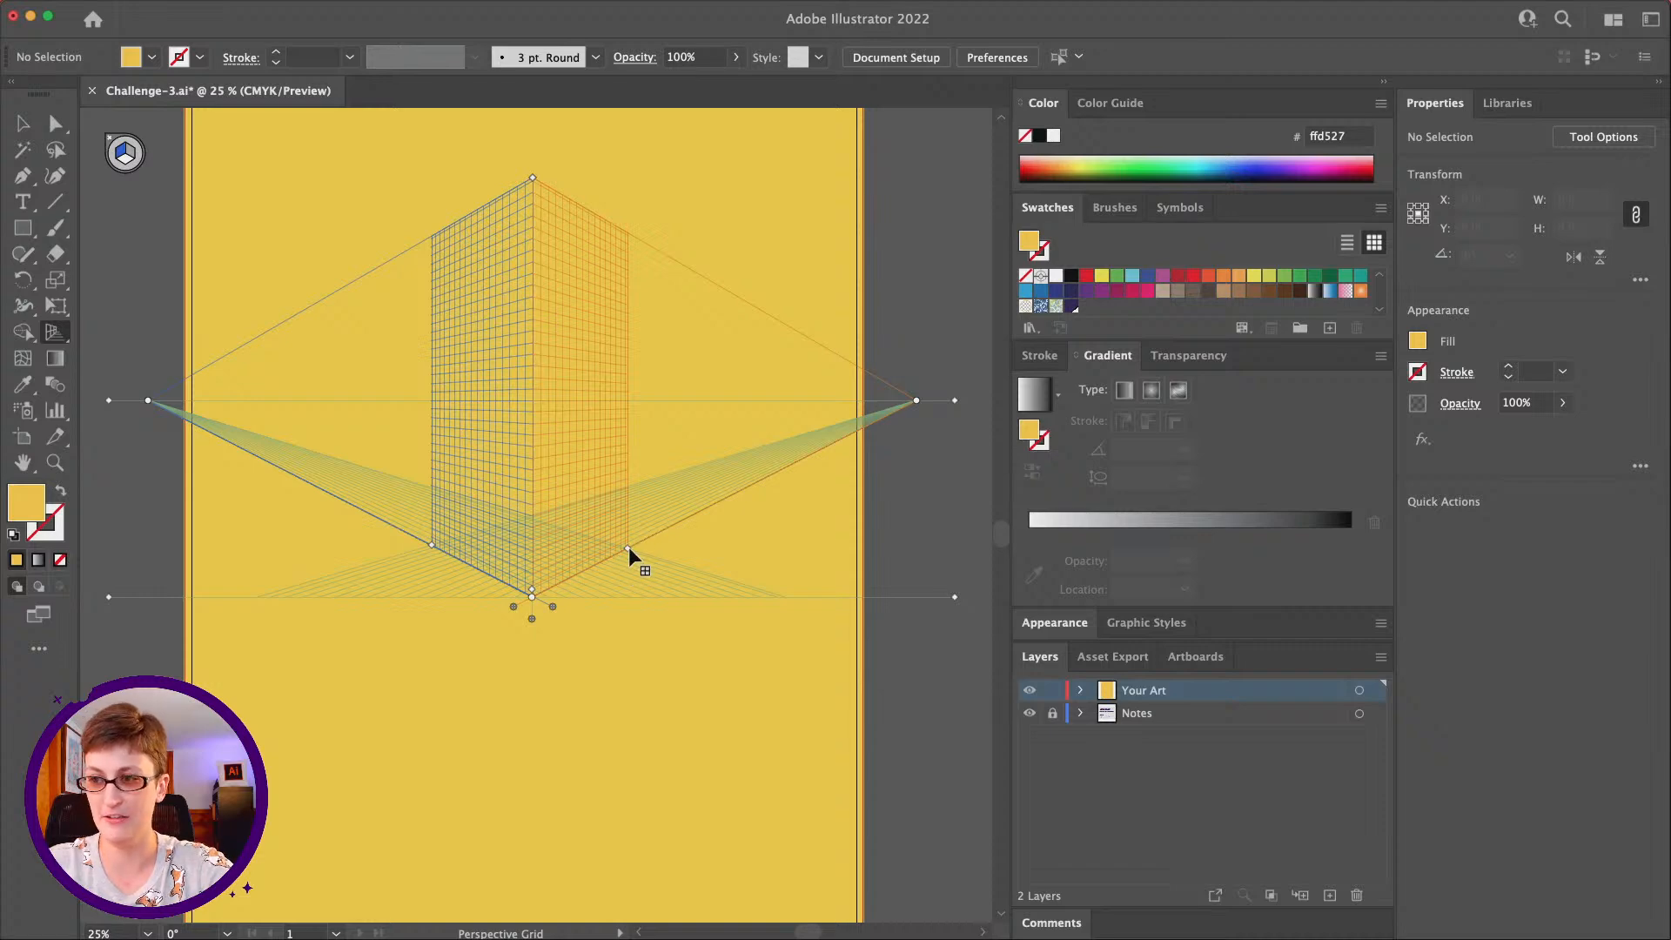
drag(628, 548, 680, 508)
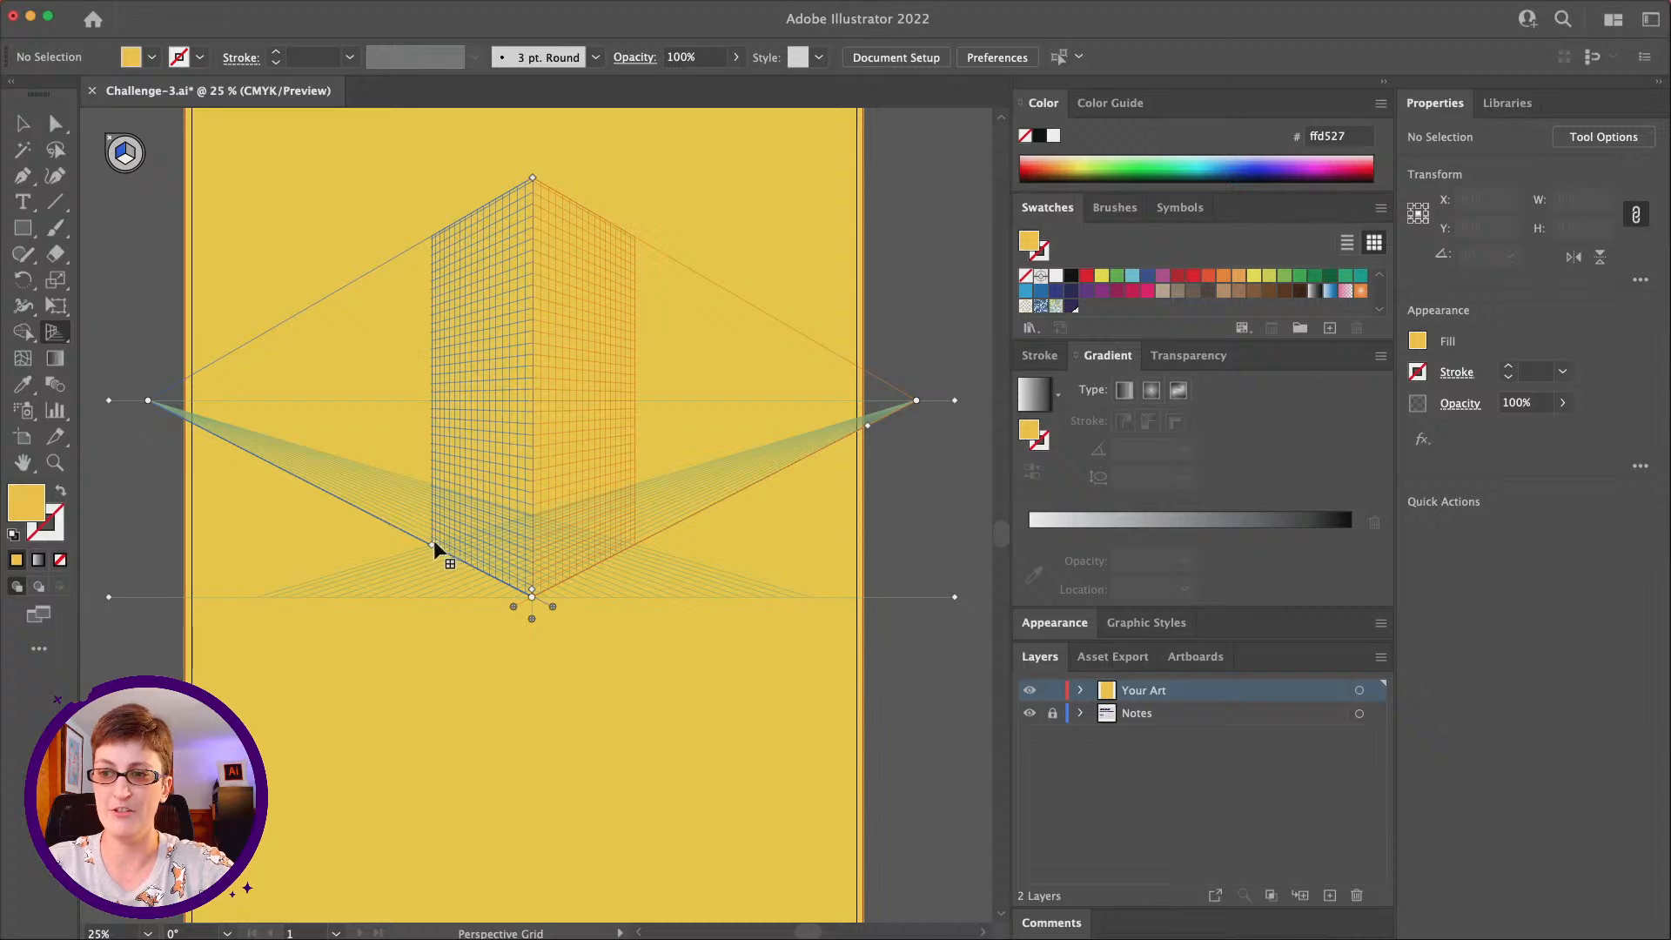
drag(432, 543, 259, 463)
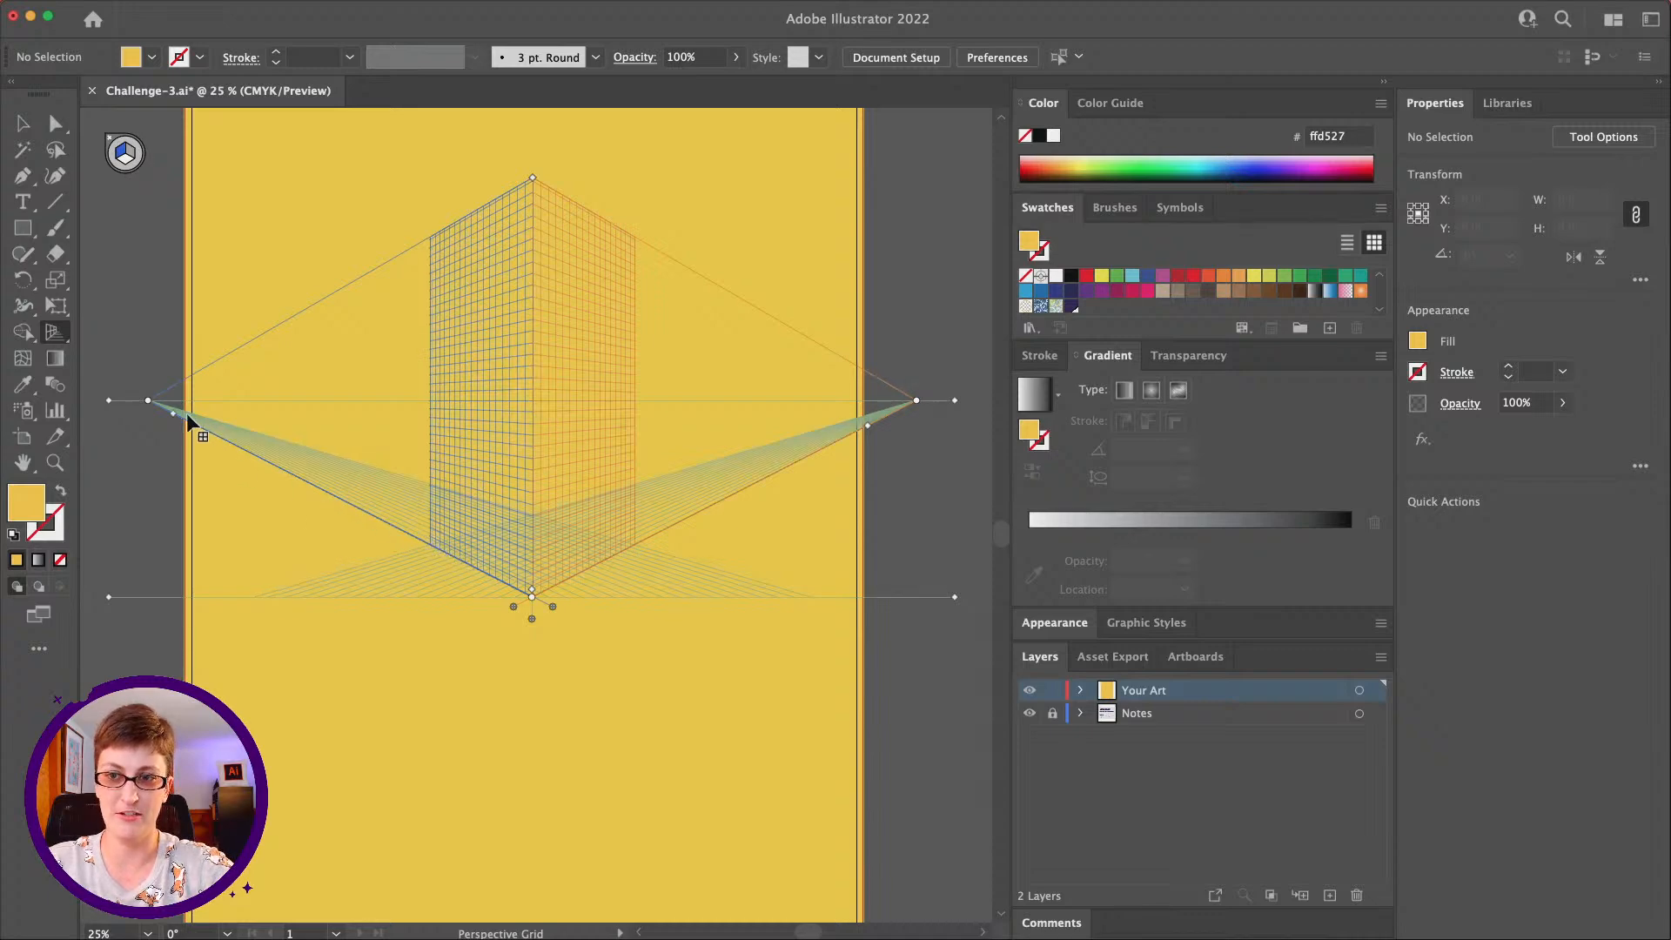
Examine the enlarged perspective grid's left, right and ground planes up close around the central corner
click(54, 465)
click(493, 458)
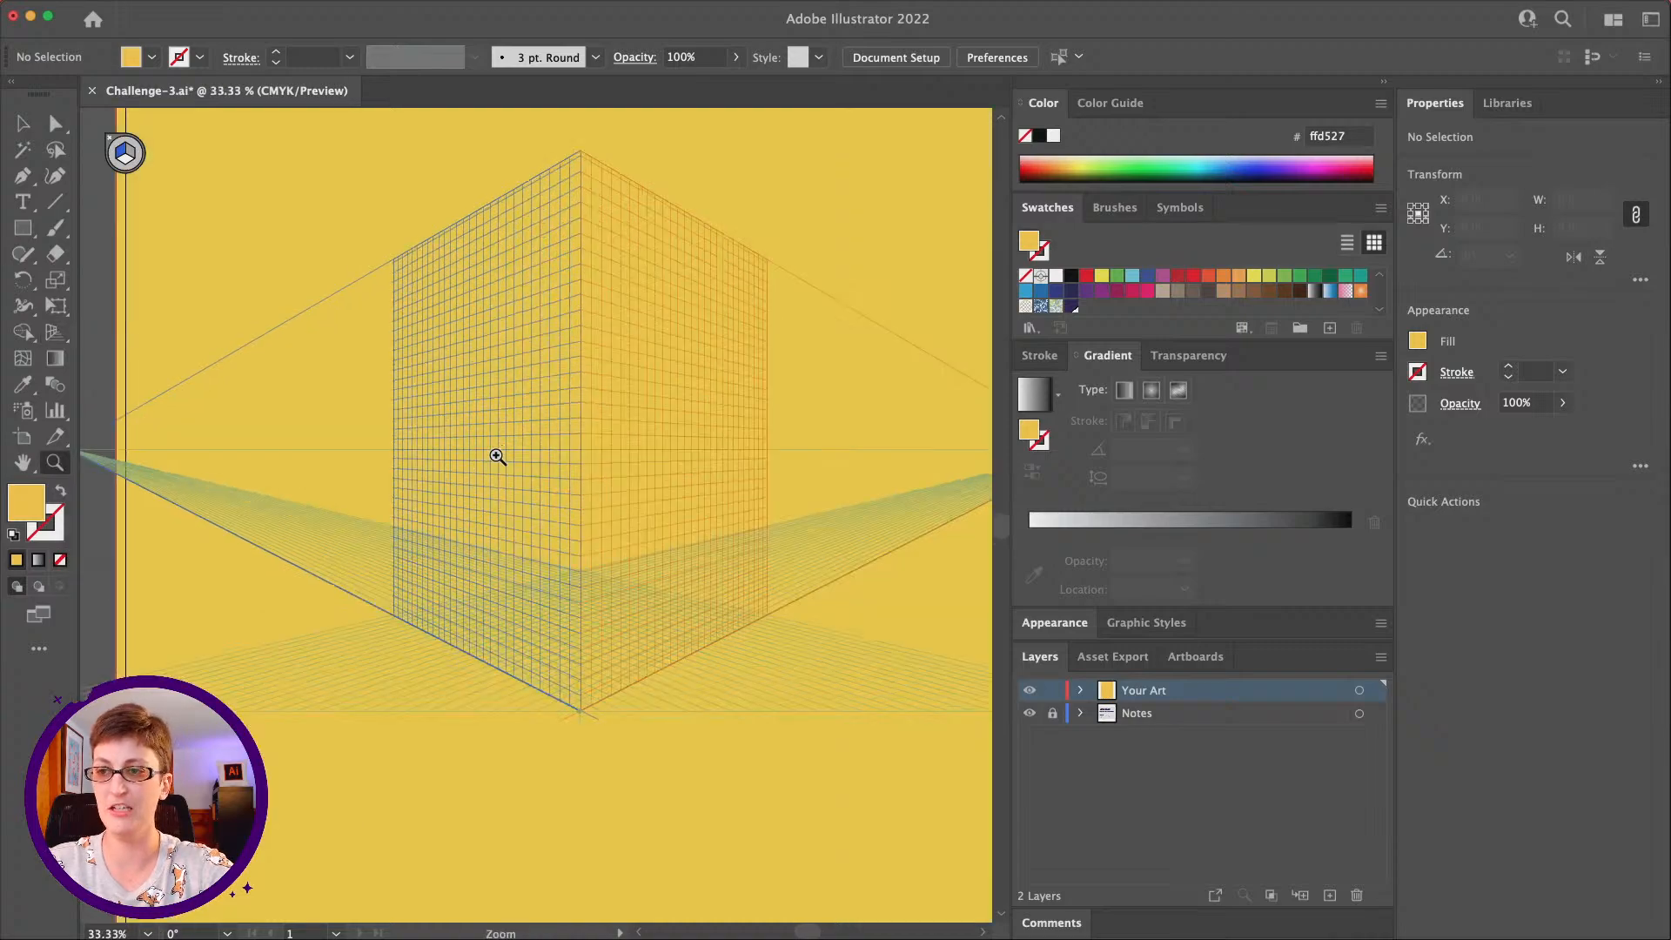
click(446, 542)
click(497, 561)
scroll(497, 561, up, 4)
scroll(497, 562, right, 10)
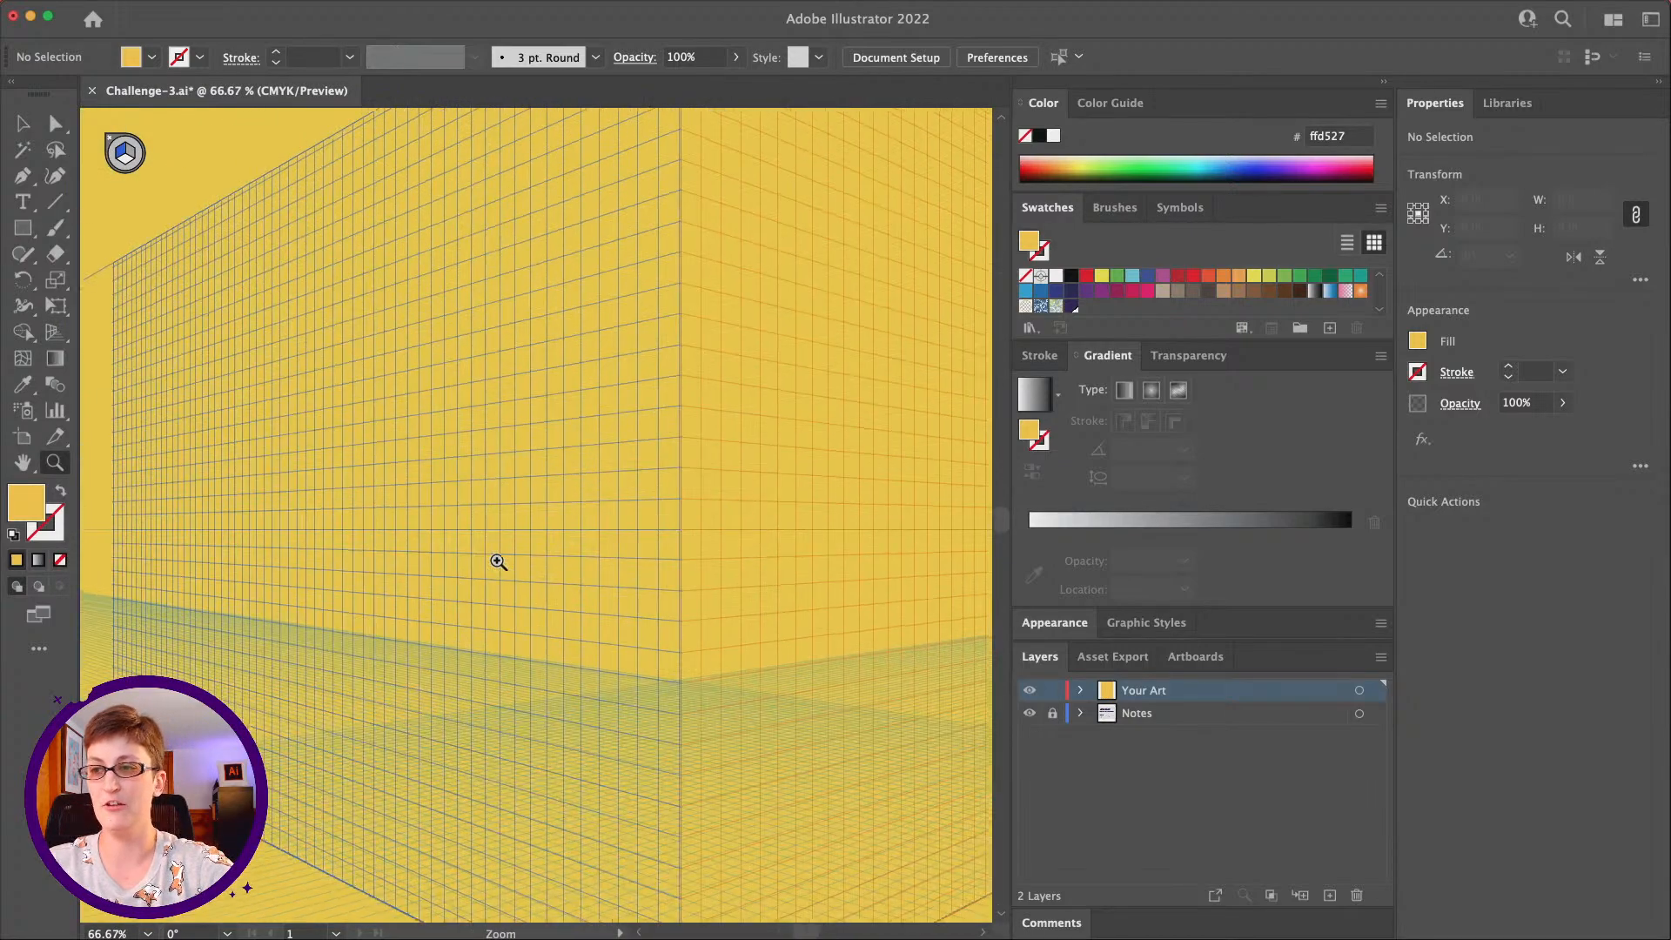
scroll(498, 561, down, 3)
scroll(498, 561, left, 2)
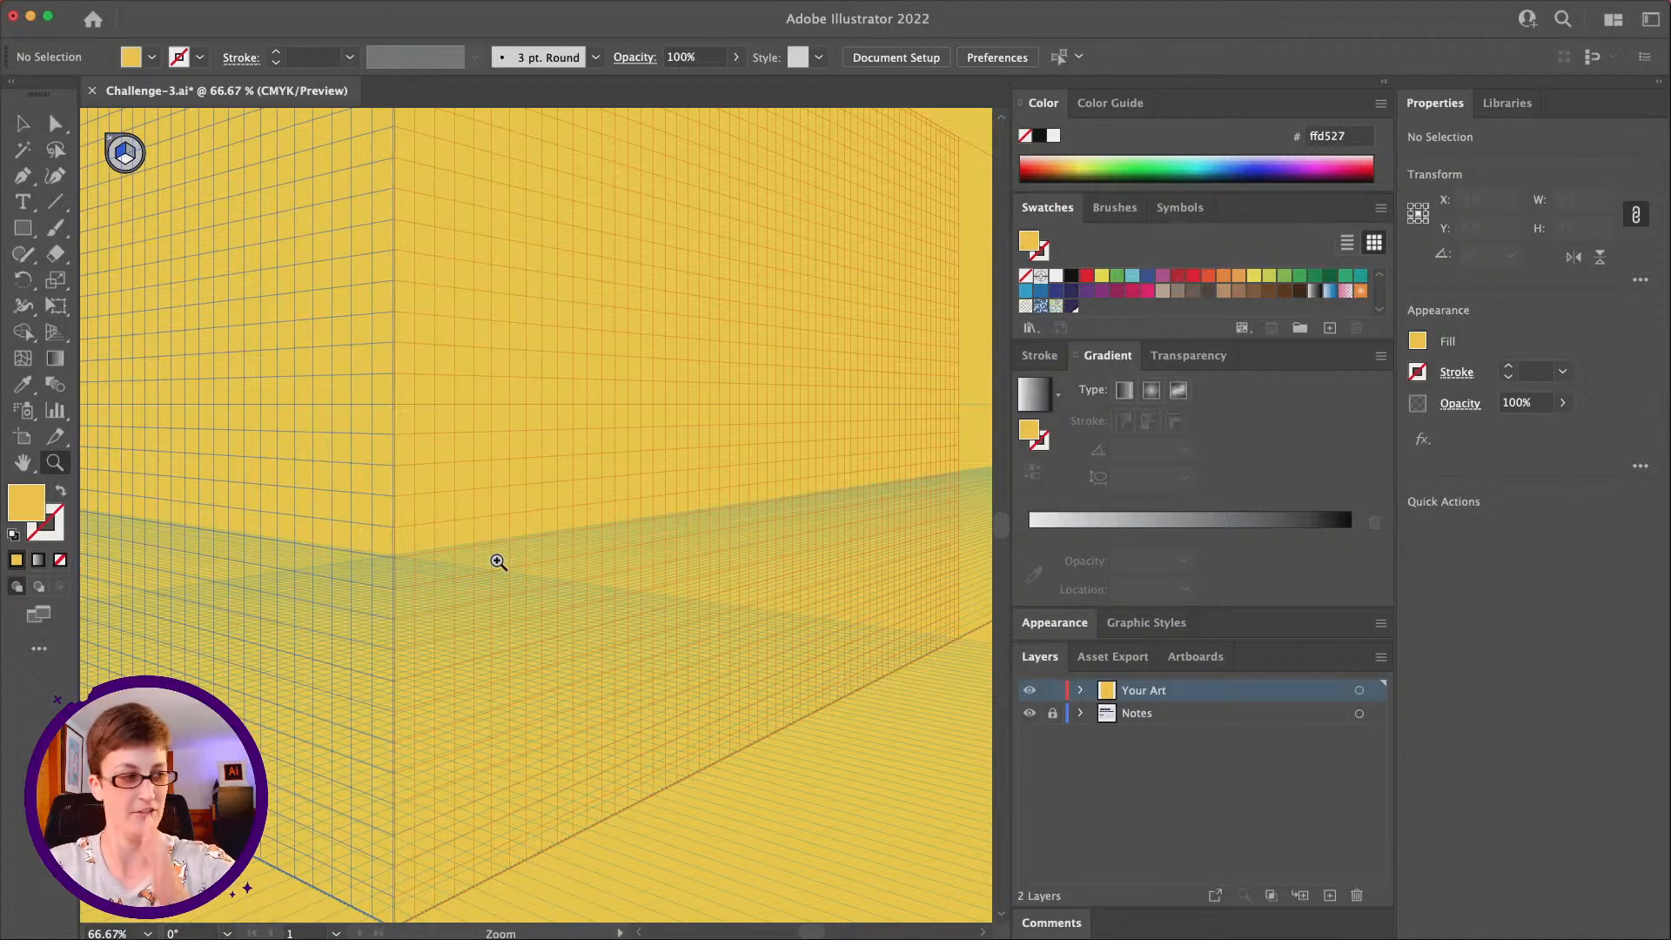
alt+click(461, 515)
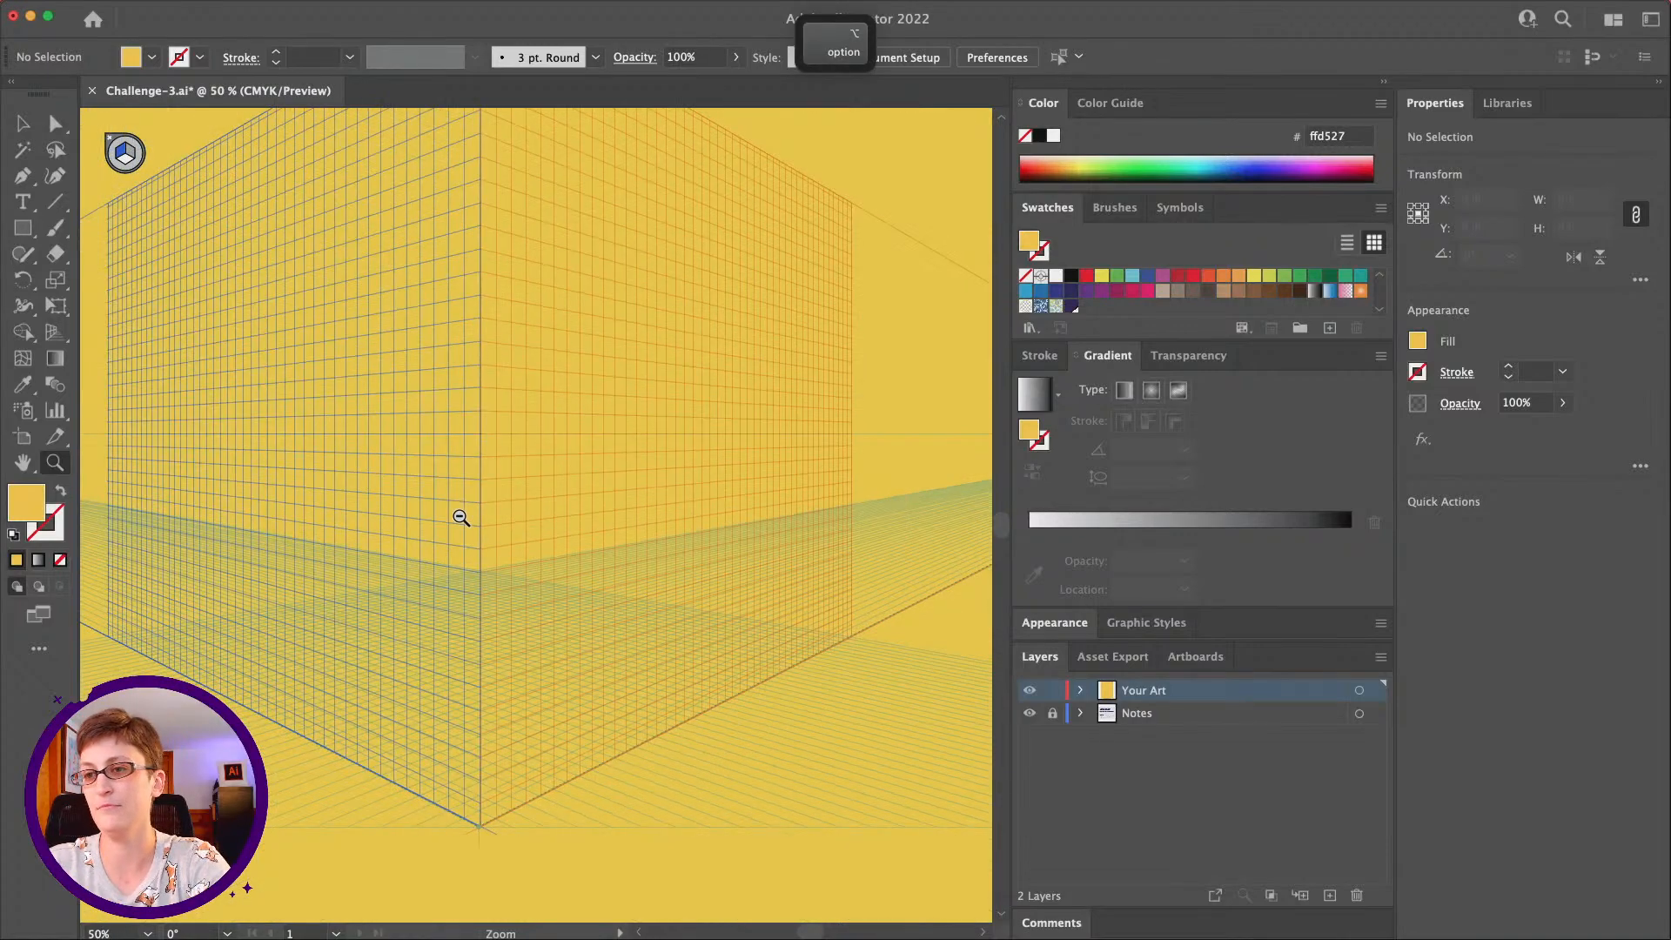
Review the whole poster with its perspective grid and the resource links in the challenge notes beside it
alt+click(483, 535)
alt+click(488, 539)
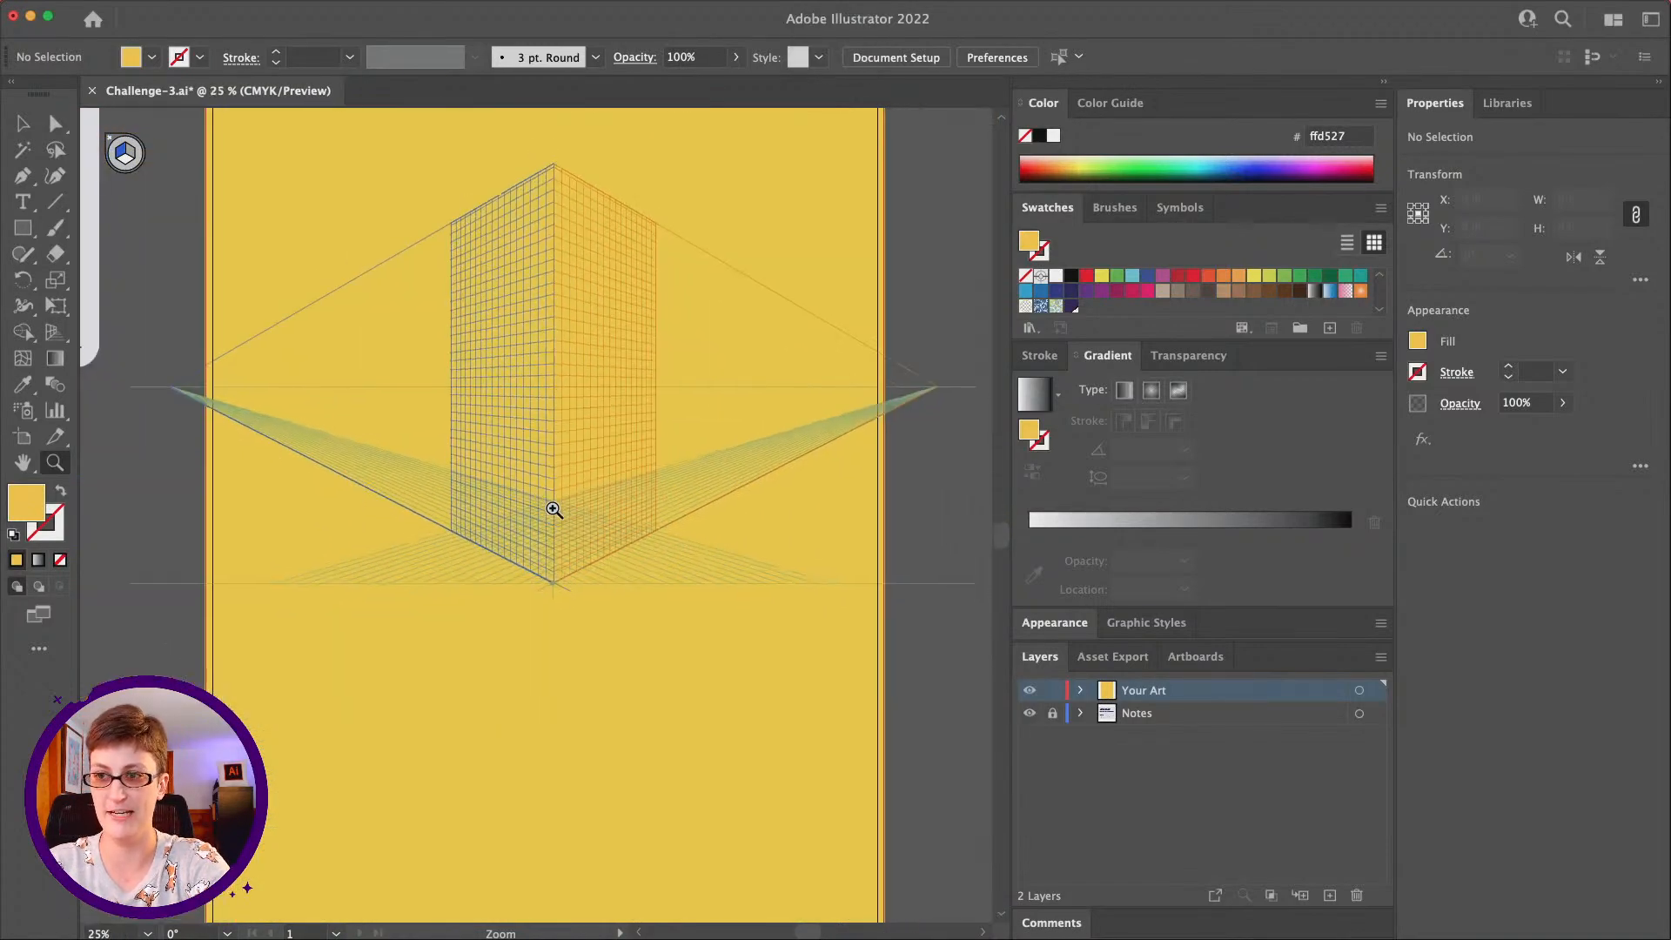
alt+click(553, 509)
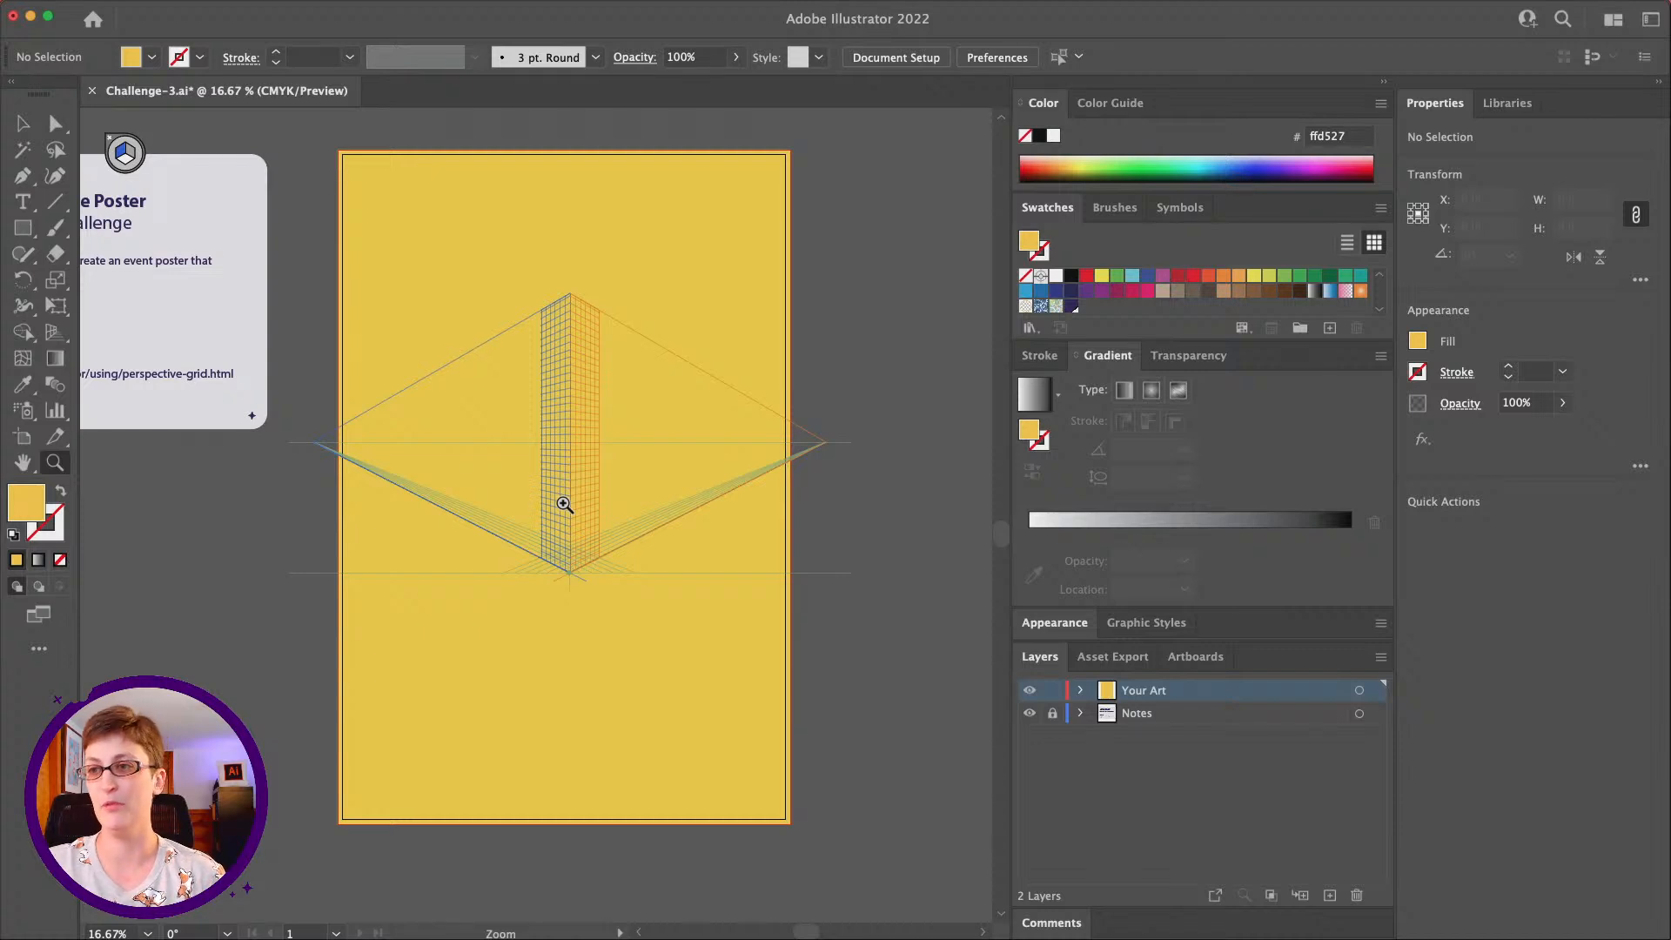
mouse_move(744, 924)
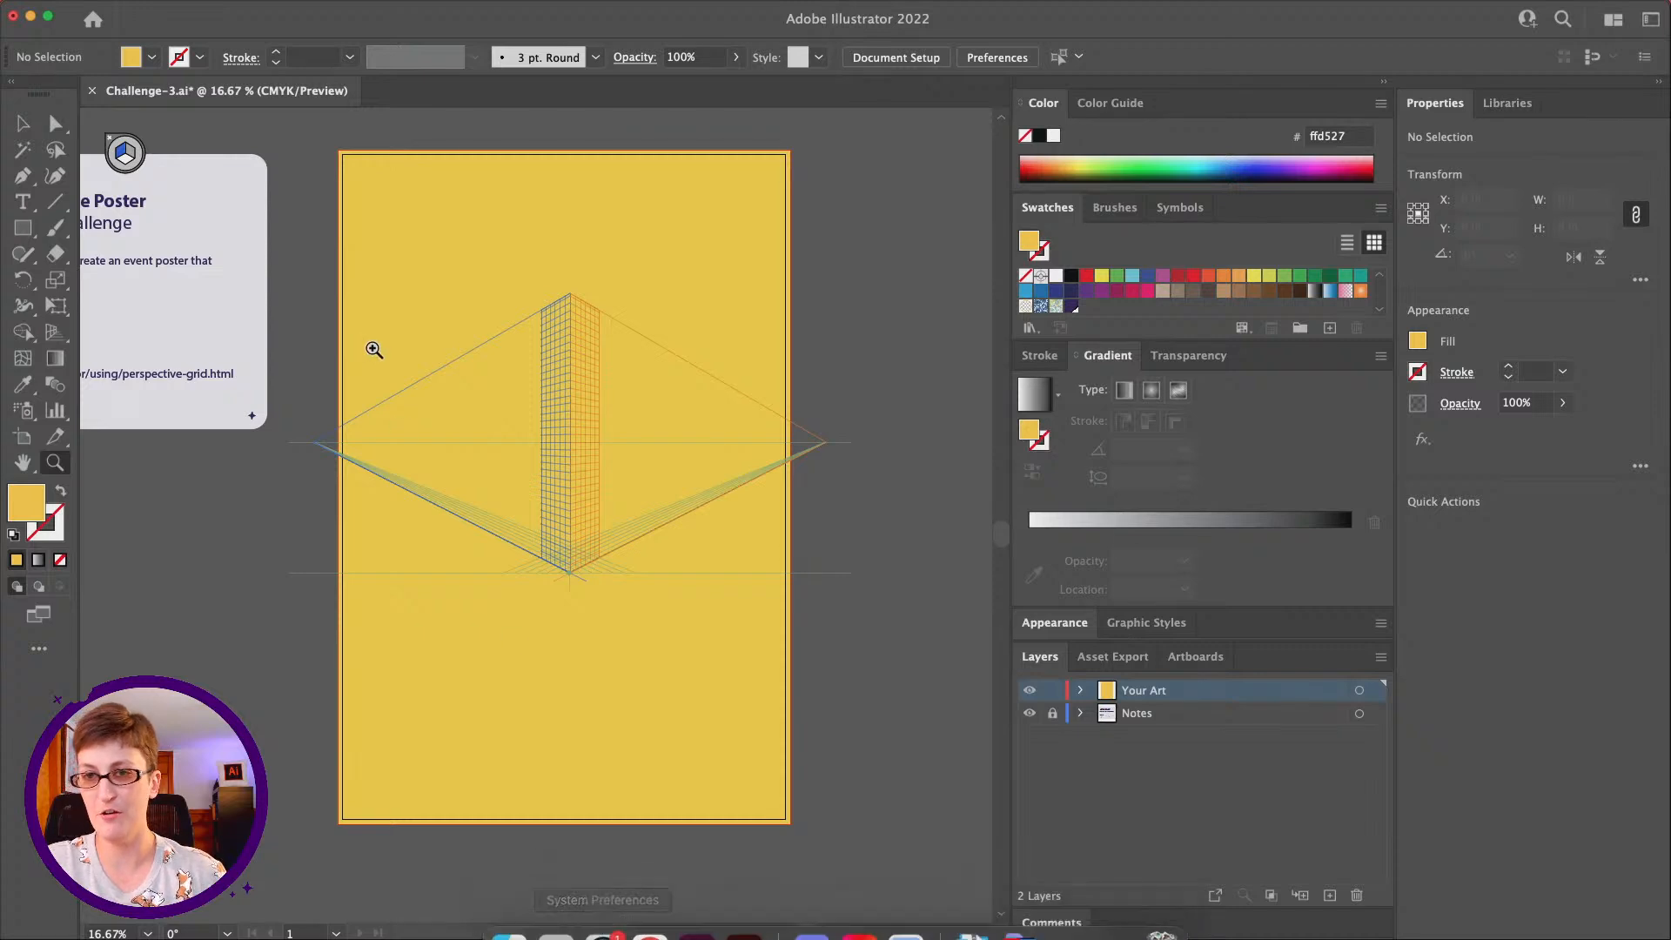
scroll(374, 349, left, 5)
scroll(375, 349, left, 1)
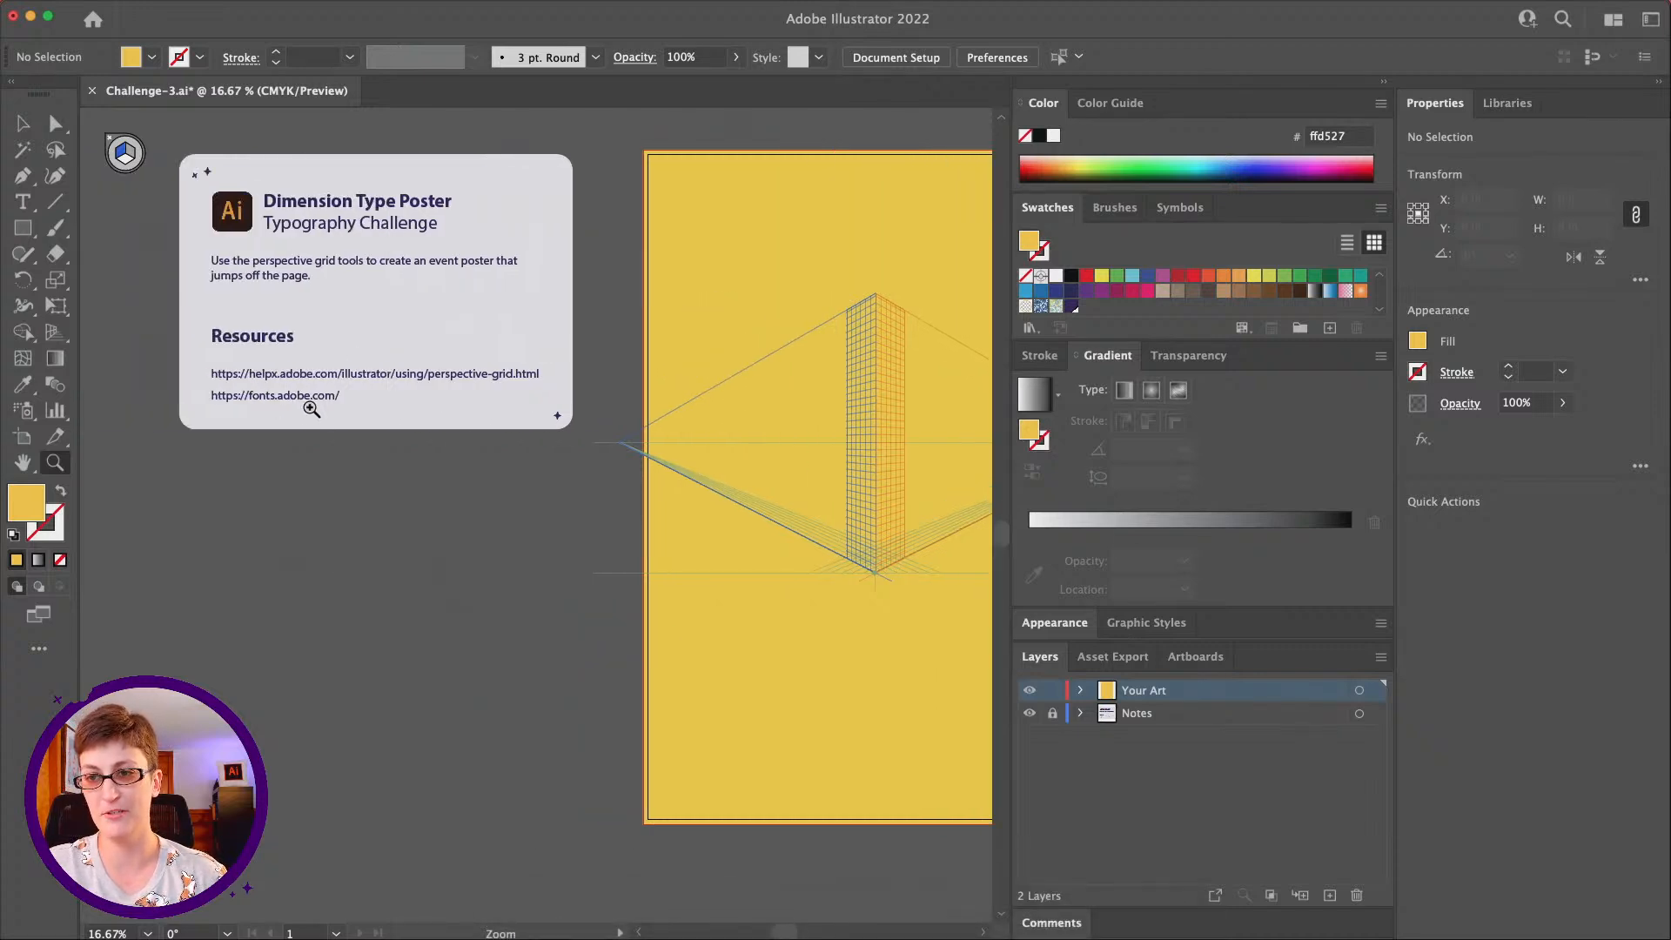
scroll(272, 409, right, 5)
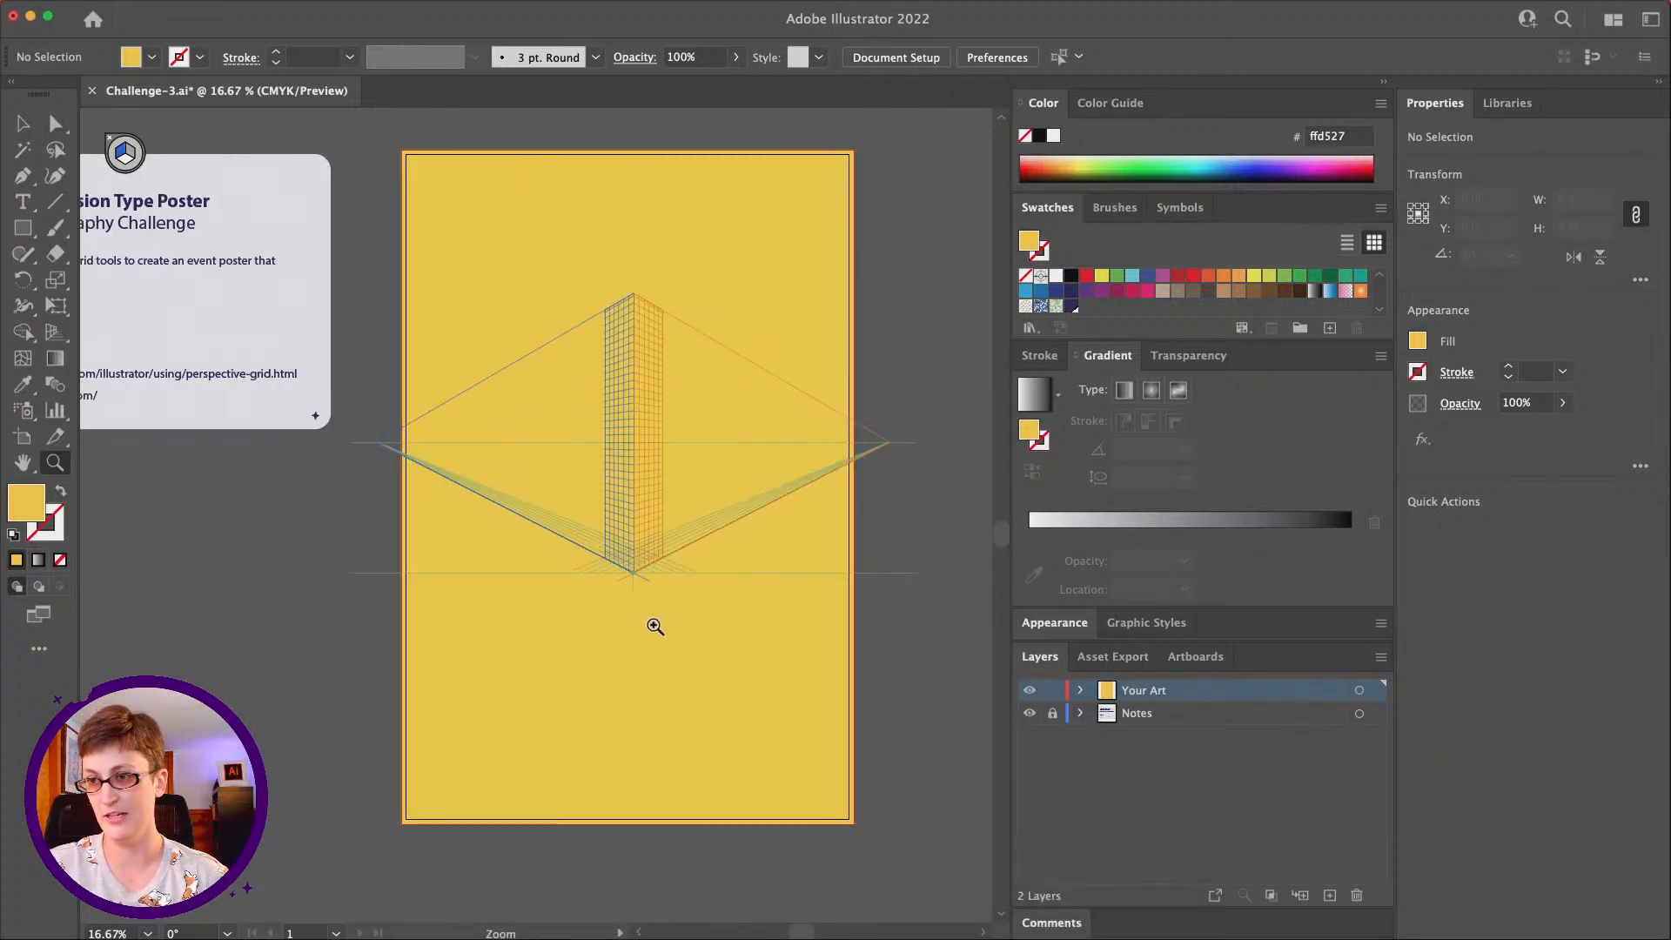
Switch to Adobe Fonts in Chrome and filter all fonts by widest width, heaviest weight and Sans Serif classification
click(652, 909)
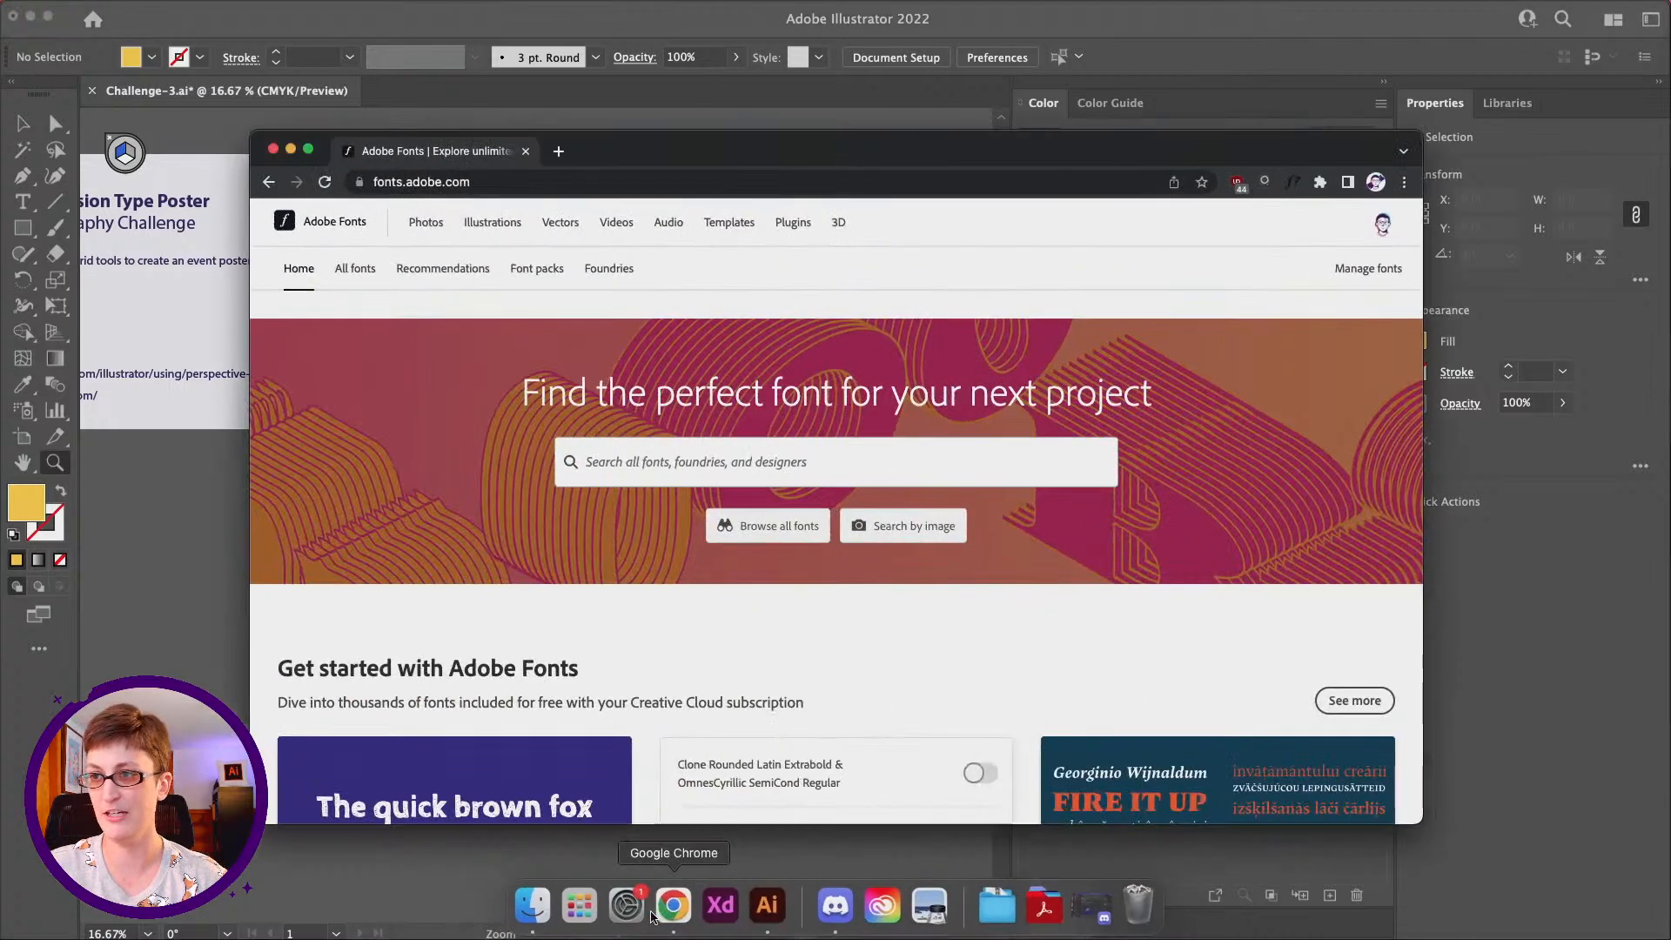
click(358, 278)
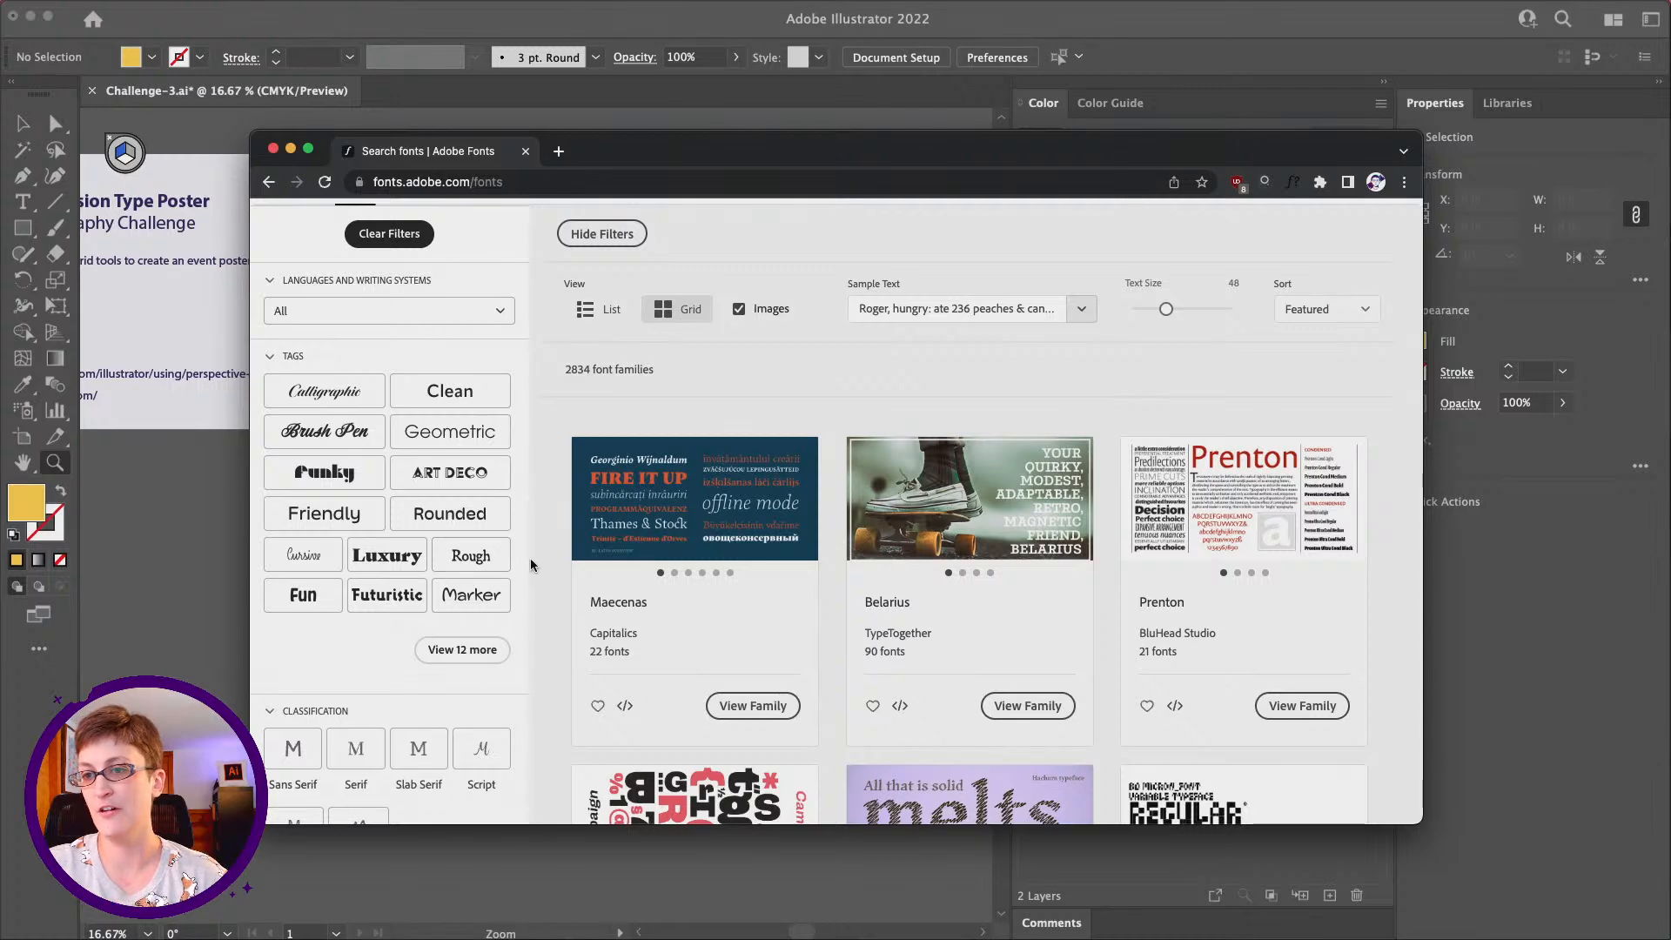
scroll(505, 662, down, 5)
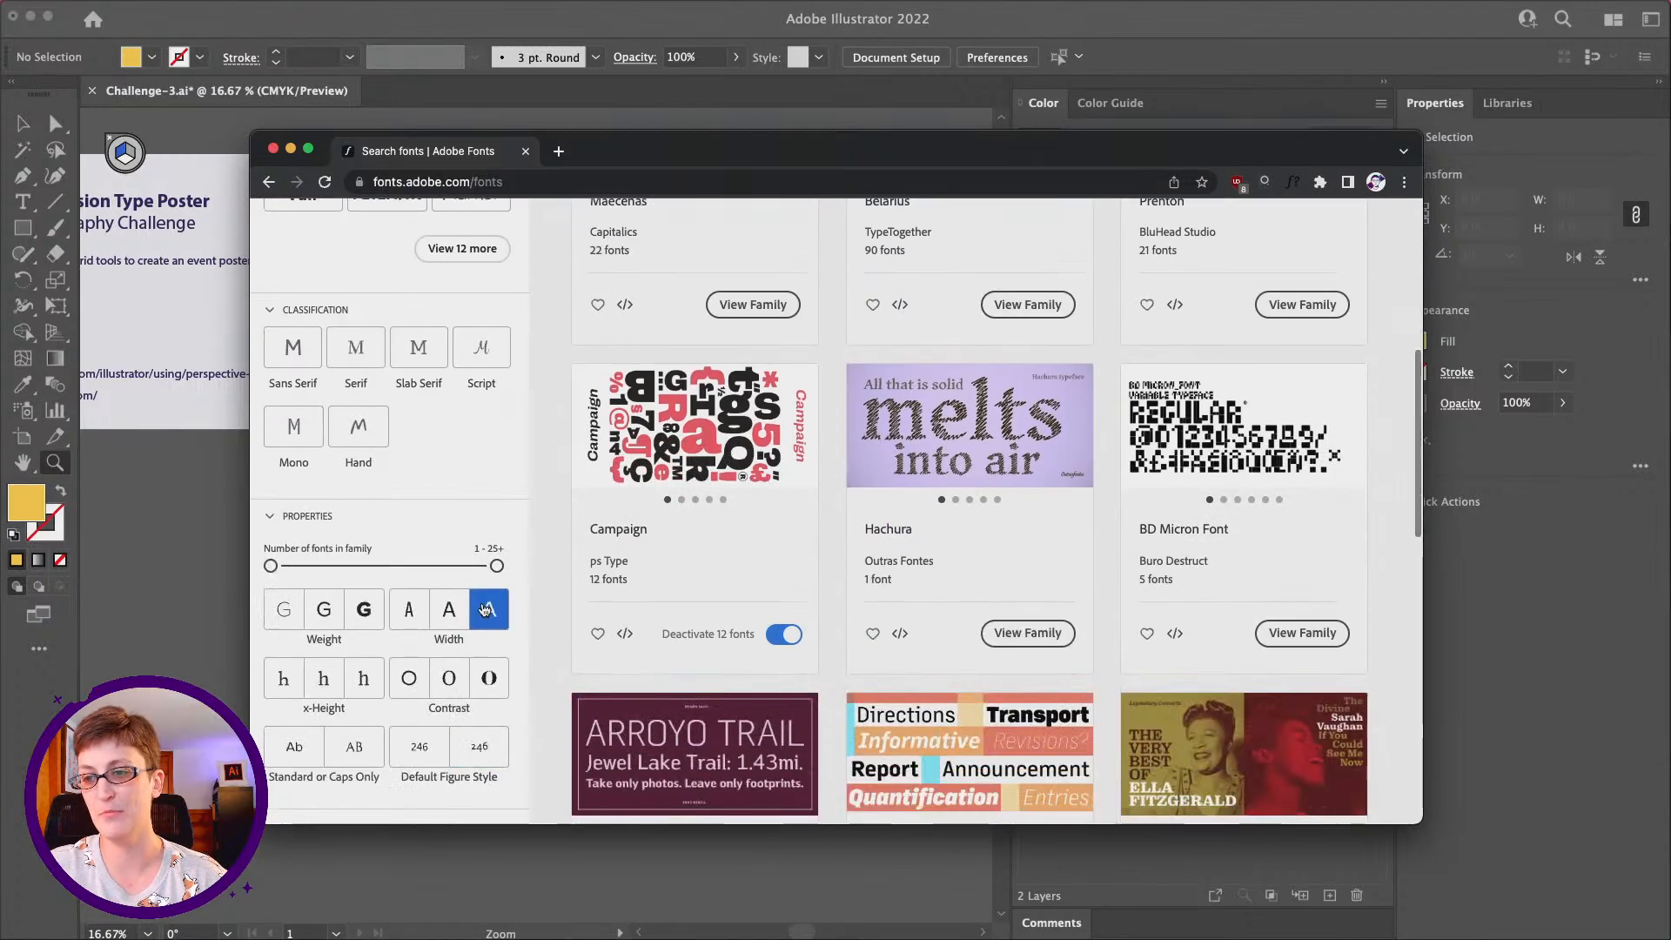
click(488, 605)
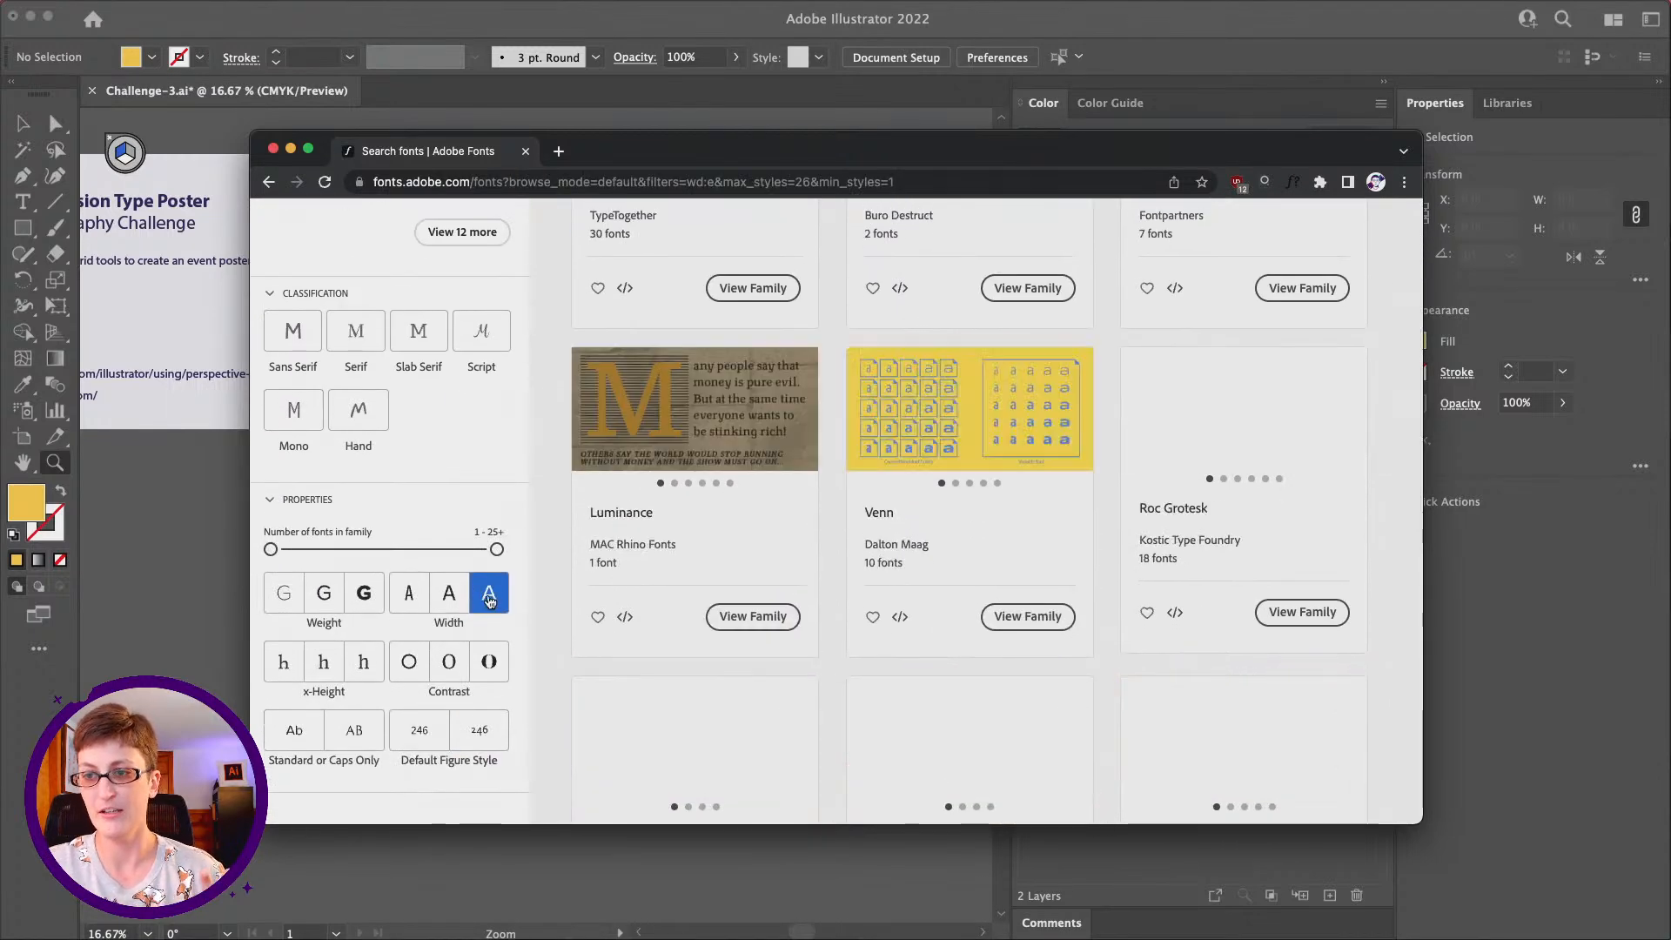
click(364, 592)
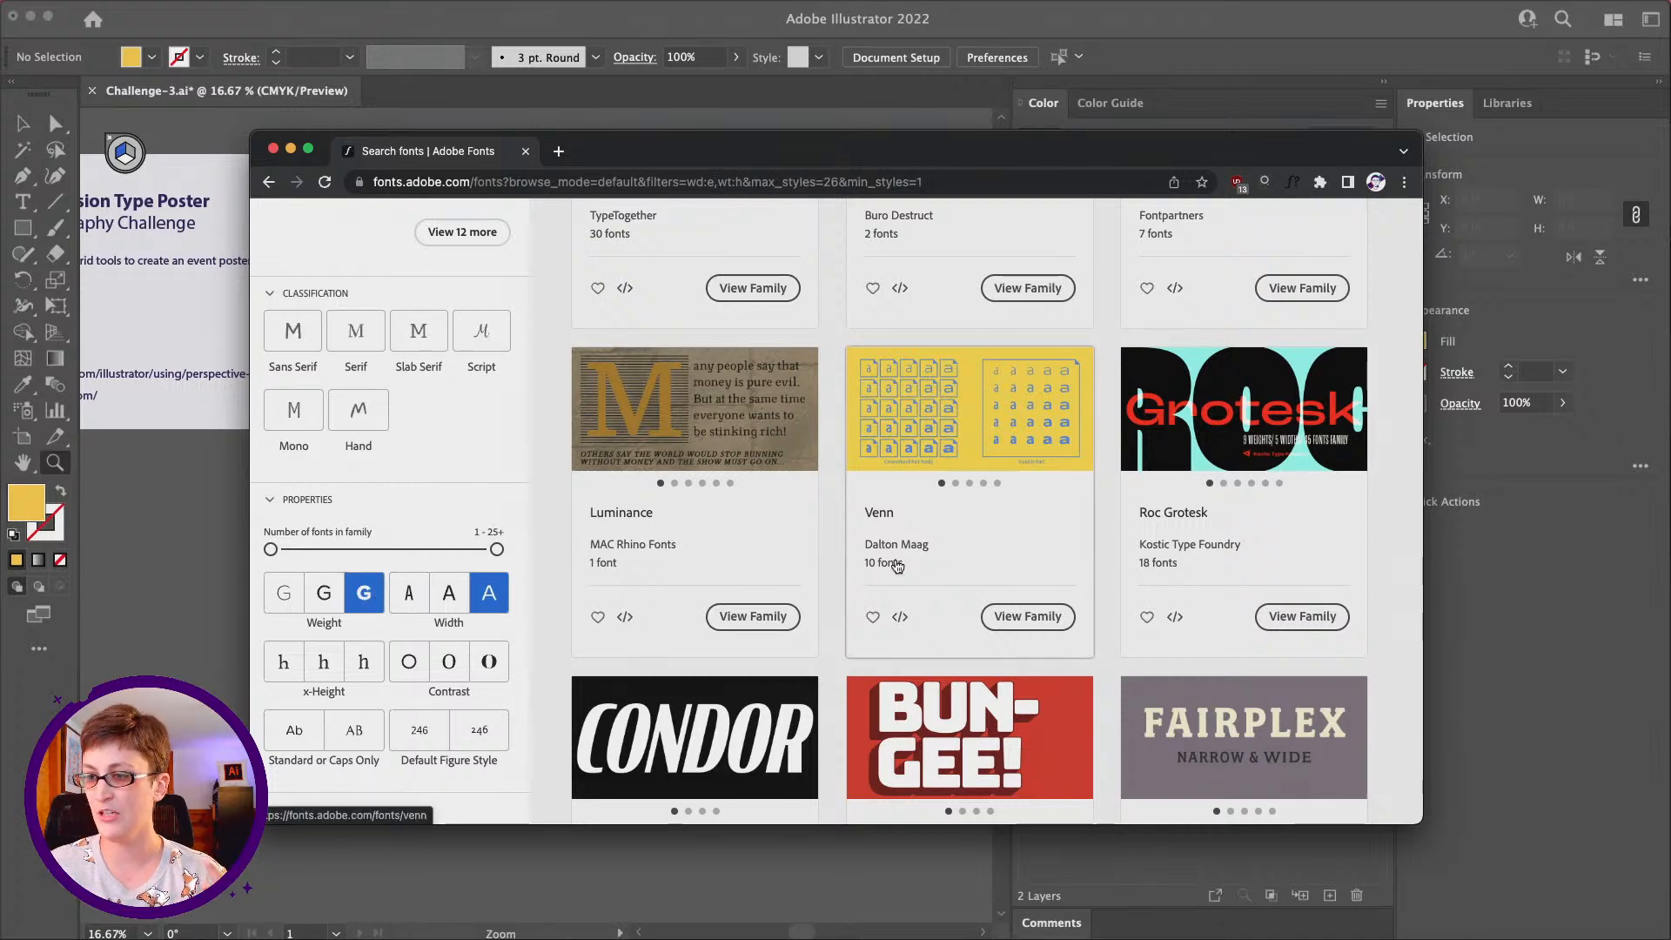
scroll(897, 565, up, 4)
scroll(897, 566, down, 1)
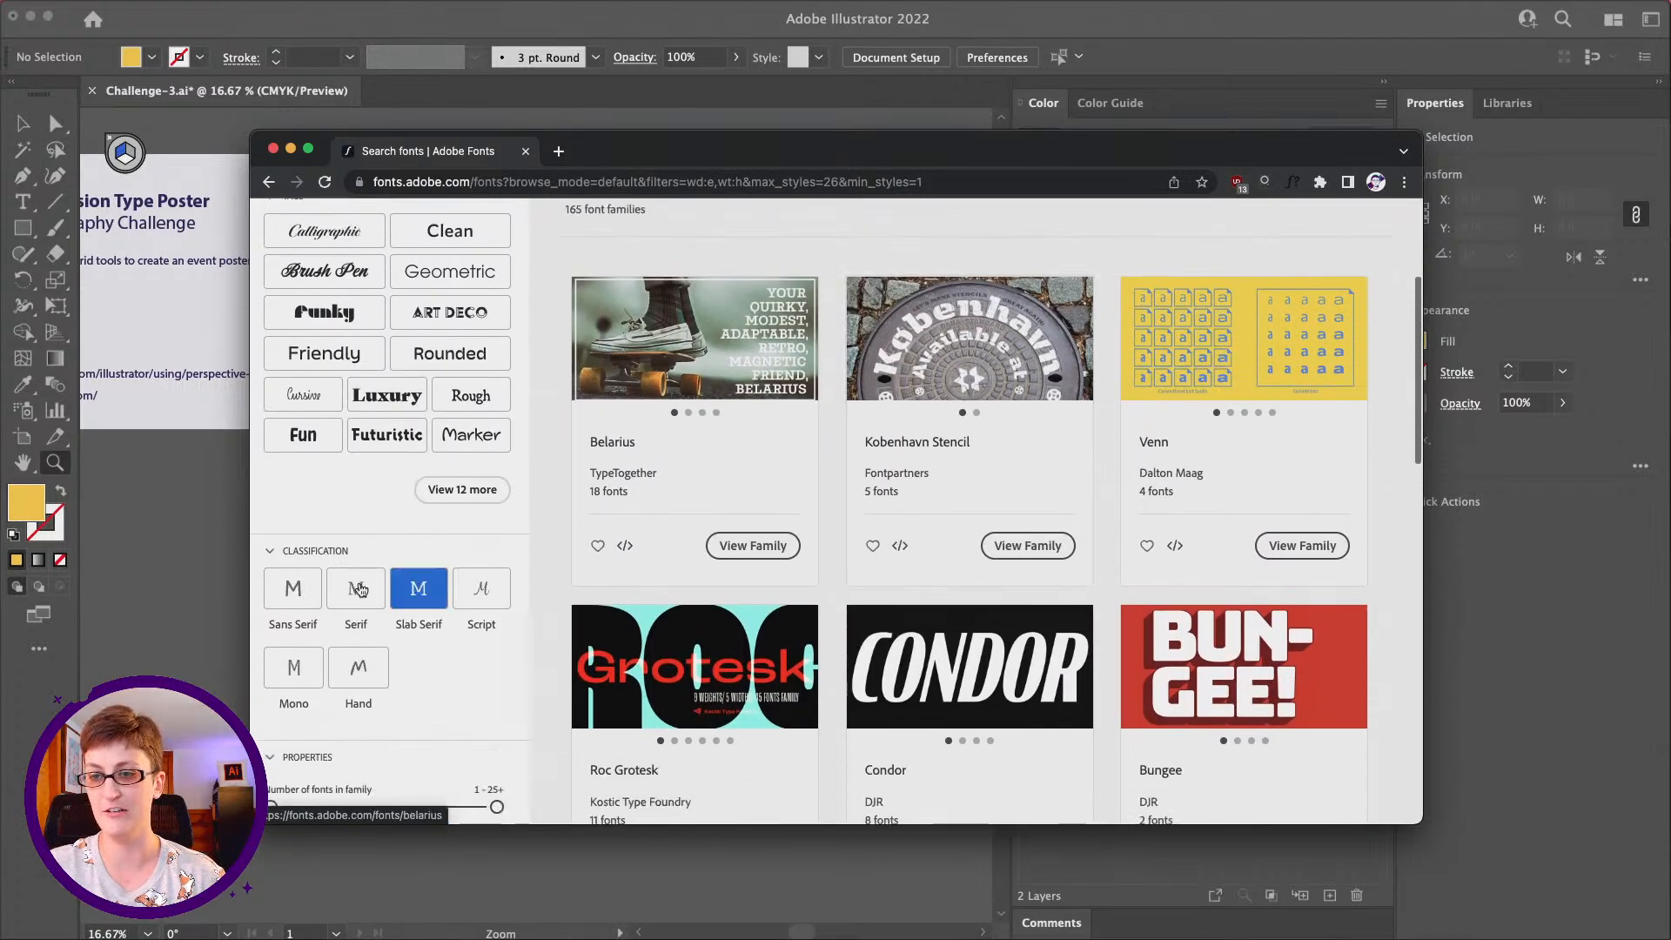
click(304, 597)
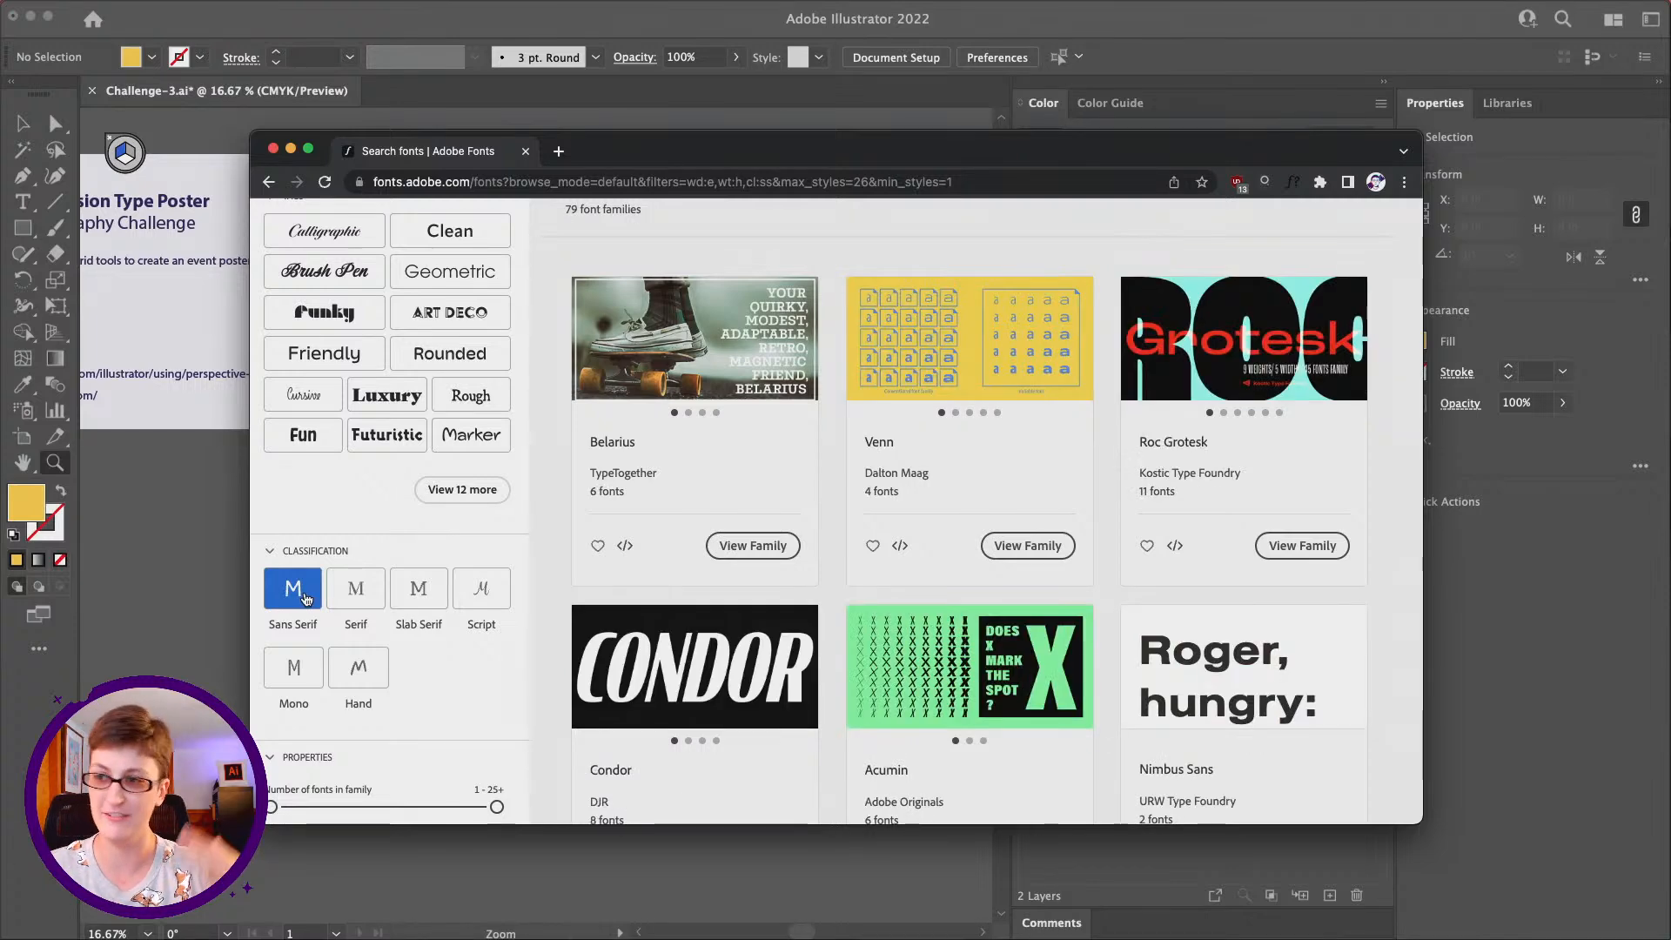
Try the Clean tag on the filtered fonts, replace it with the Geometric tag, and look over the matching families
scroll(304, 597, up, 3)
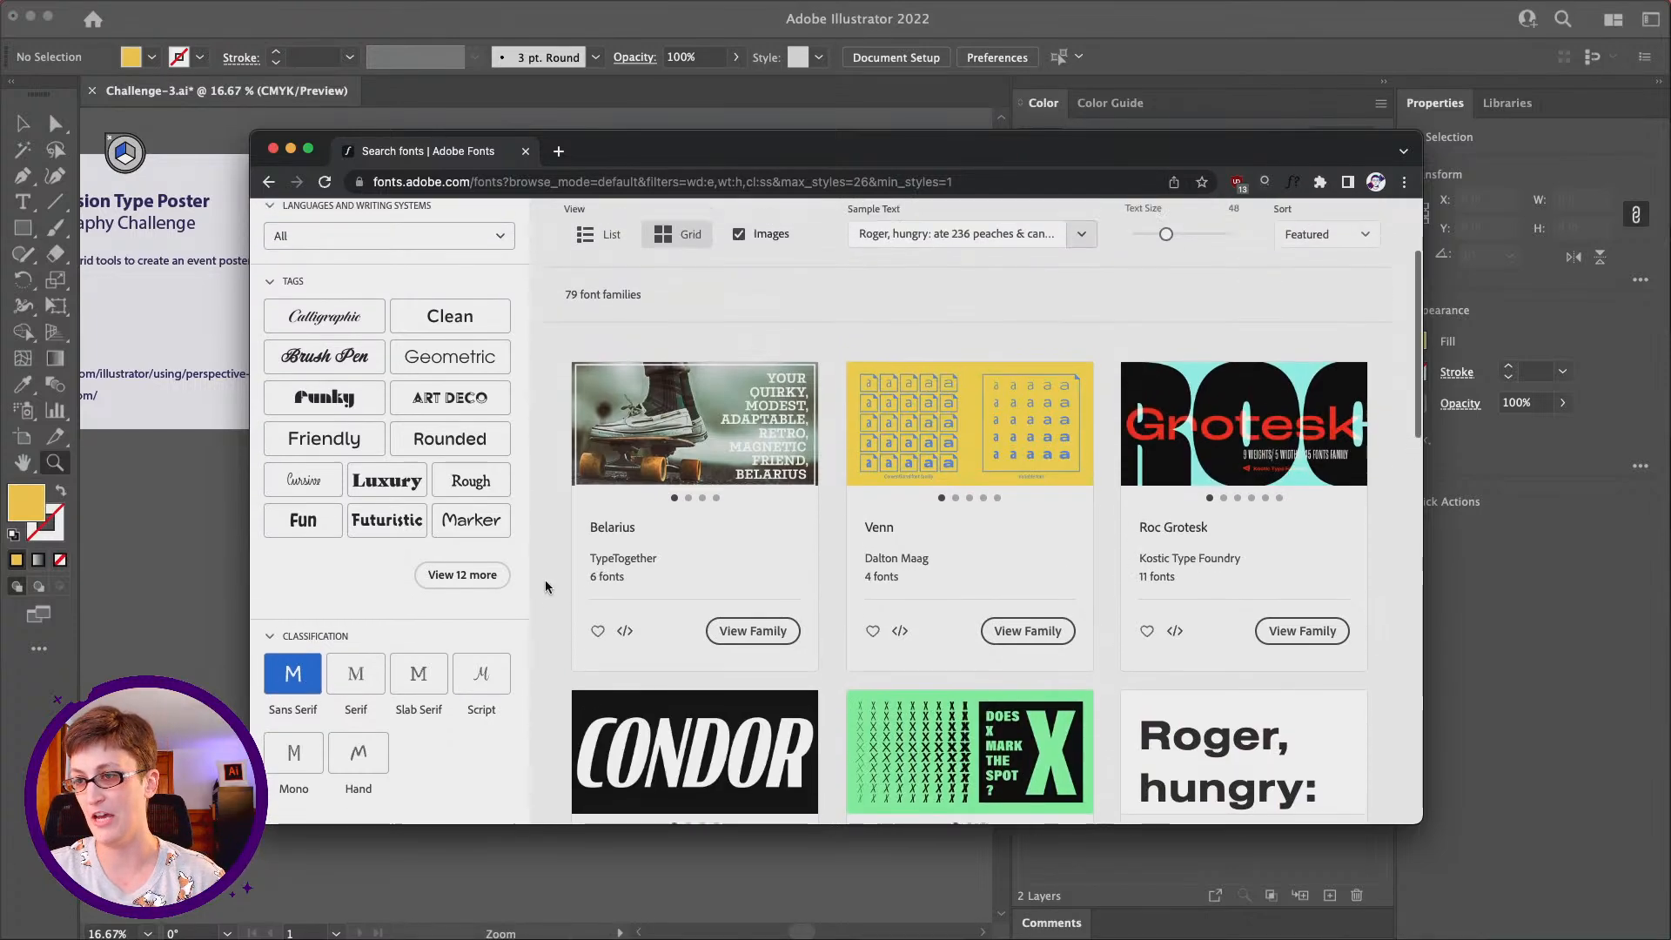
click(470, 384)
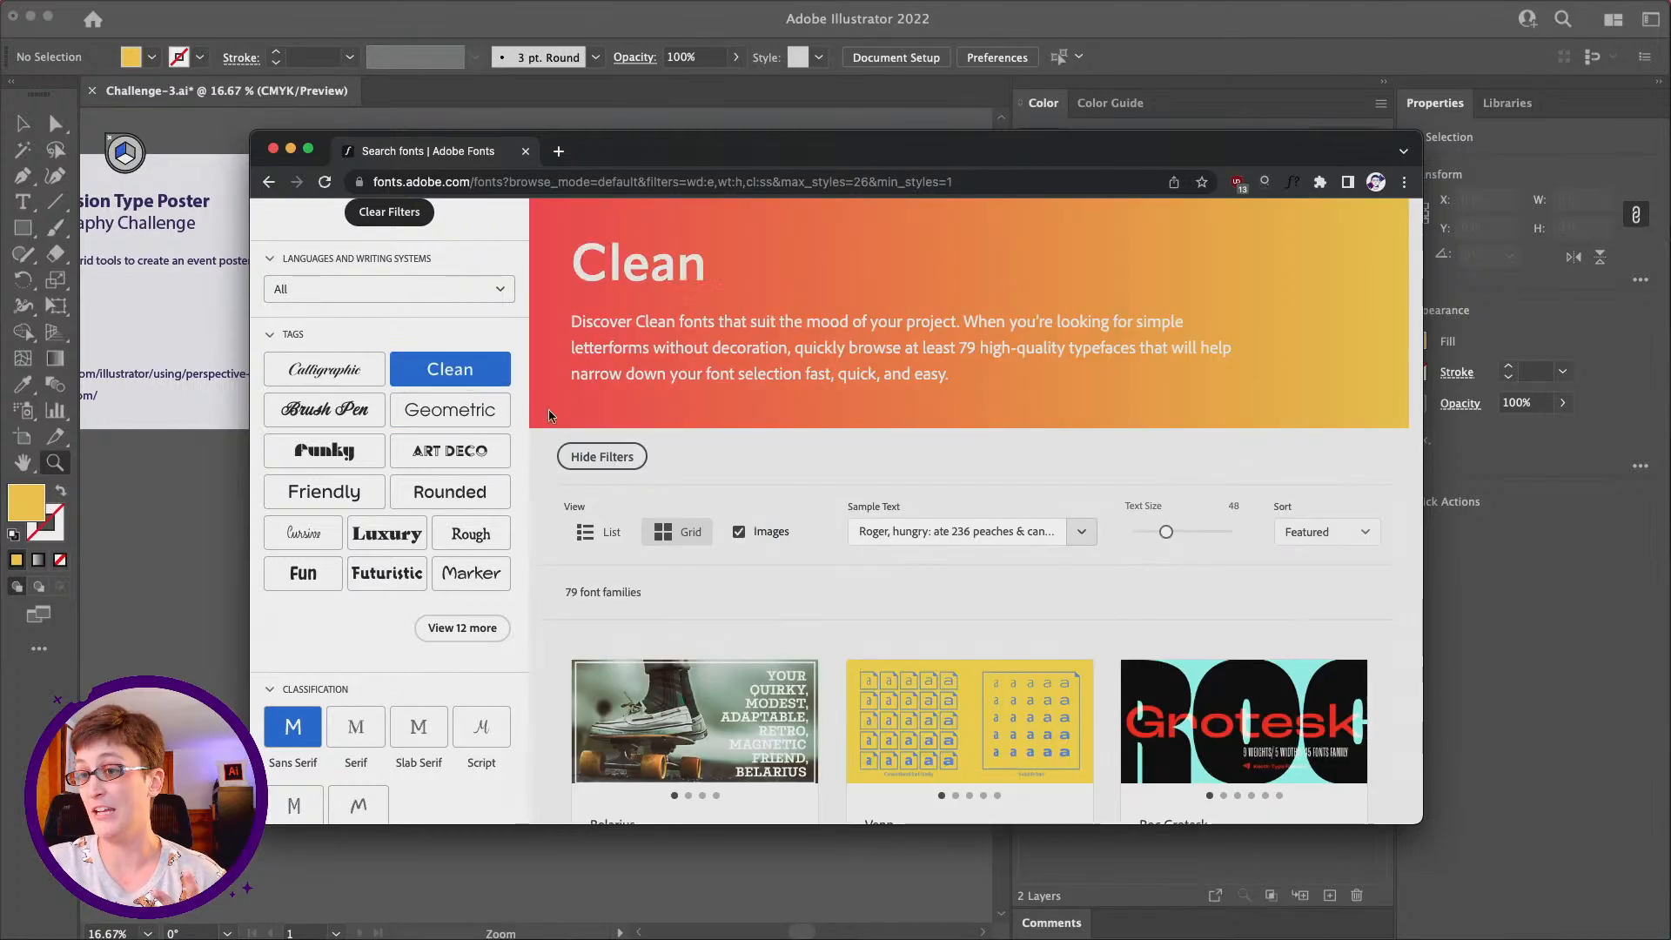
scroll(778, 676, down, 2)
click(450, 265)
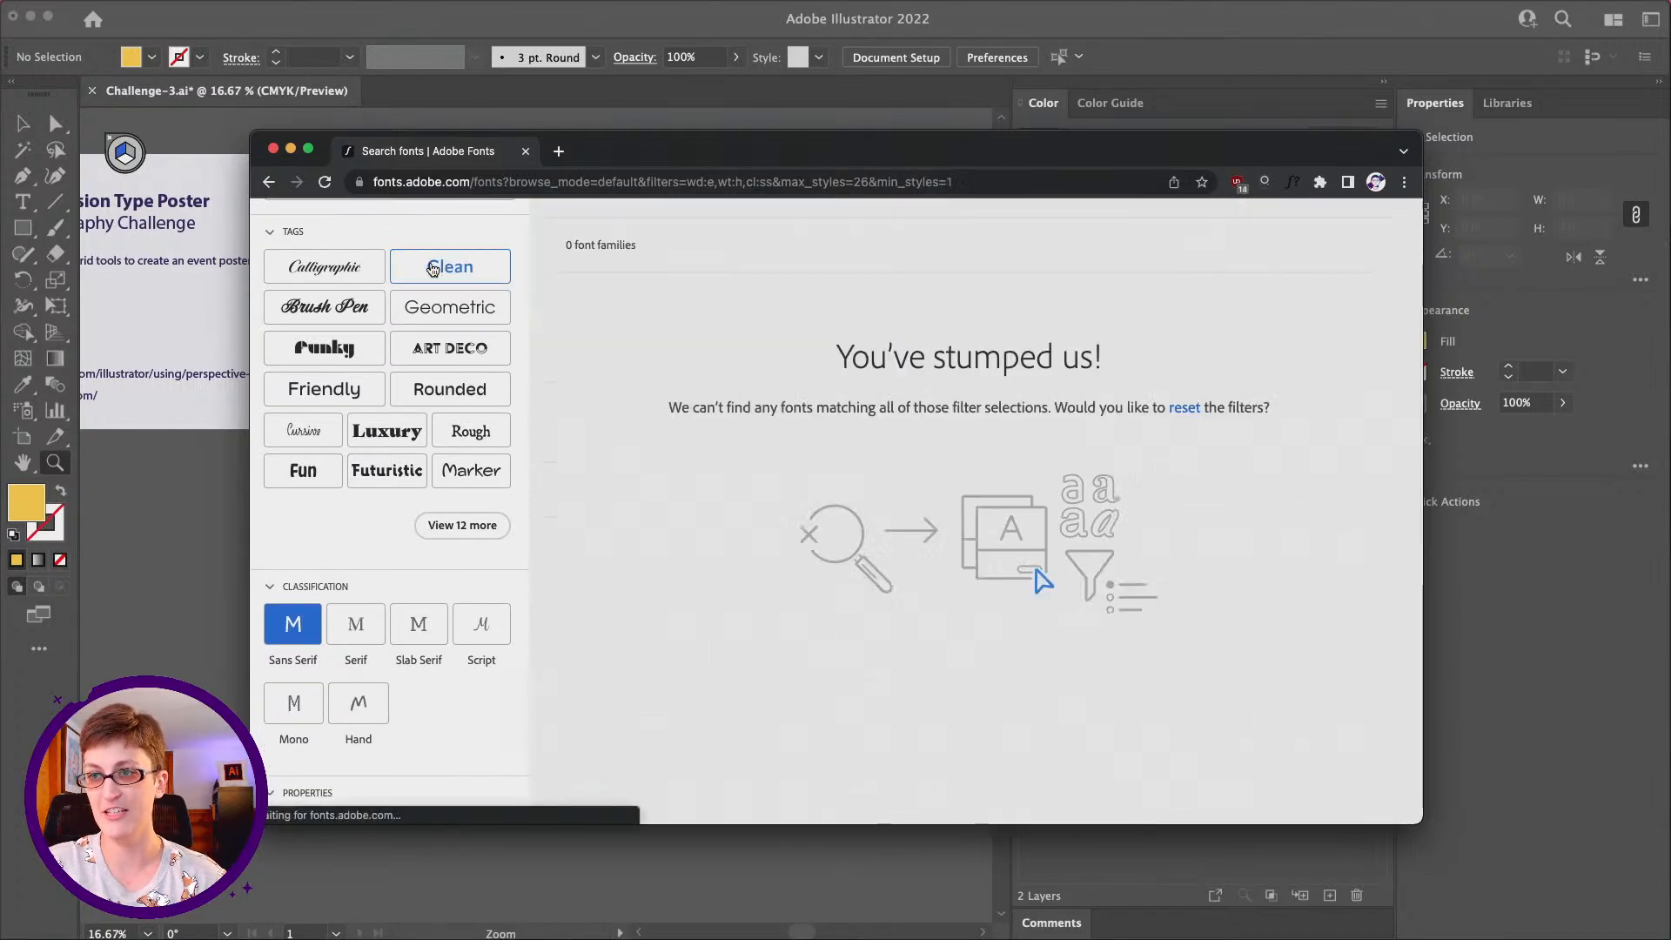
click(467, 309)
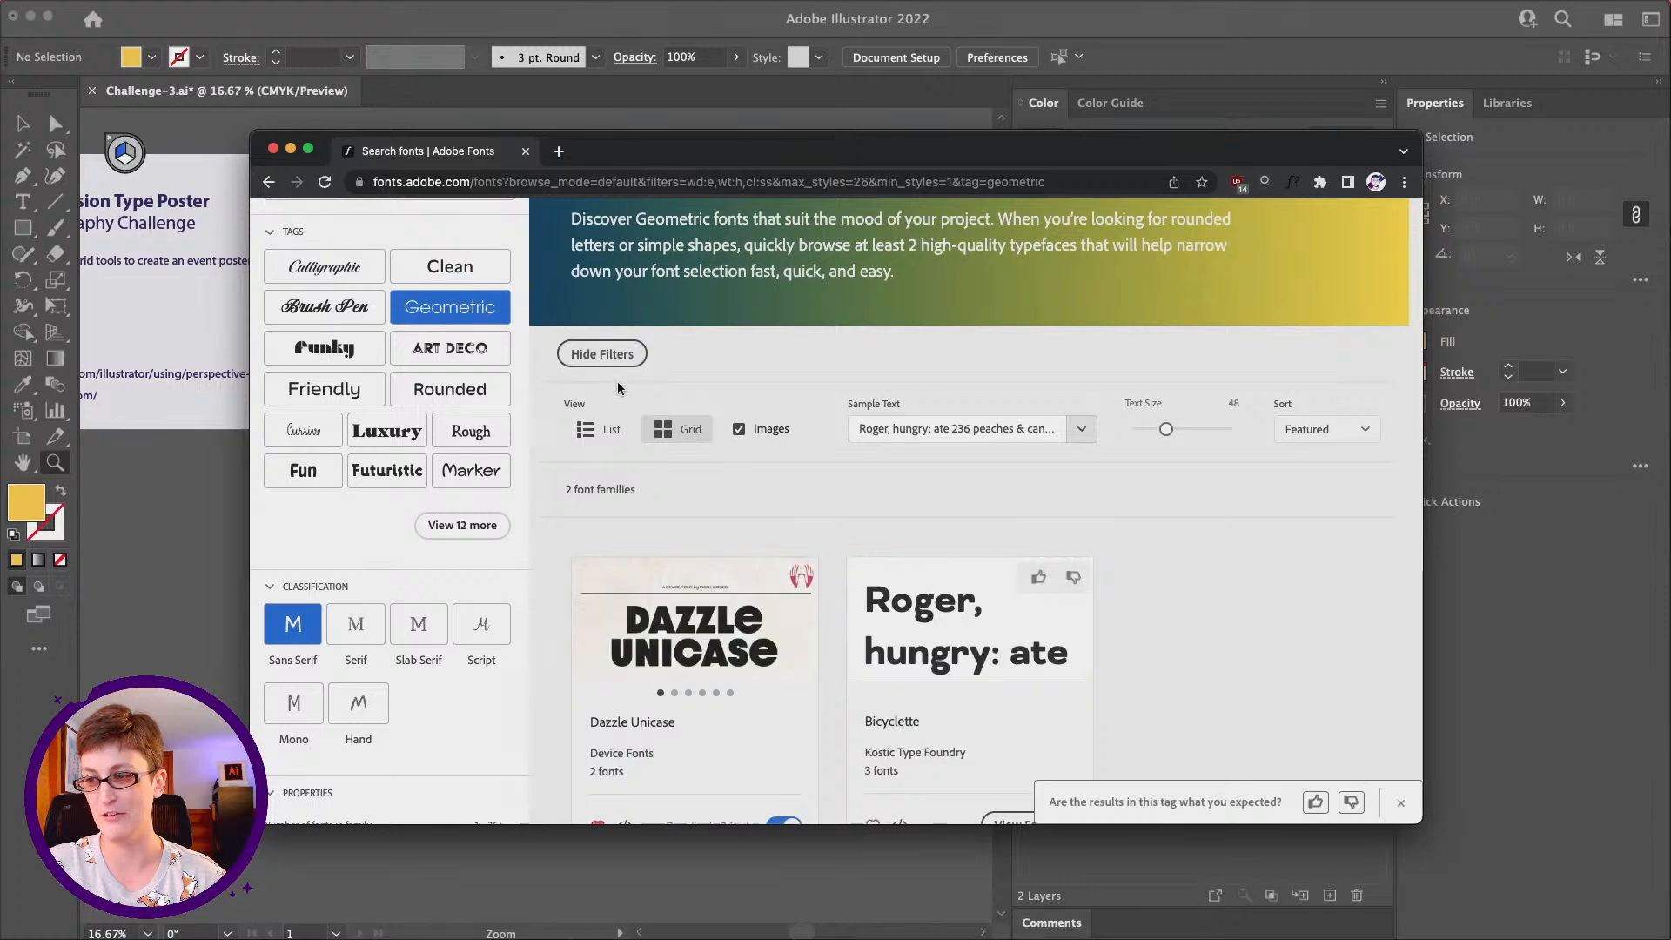
scroll(369, 585, down, 3)
scroll(1052, 534, down, 3)
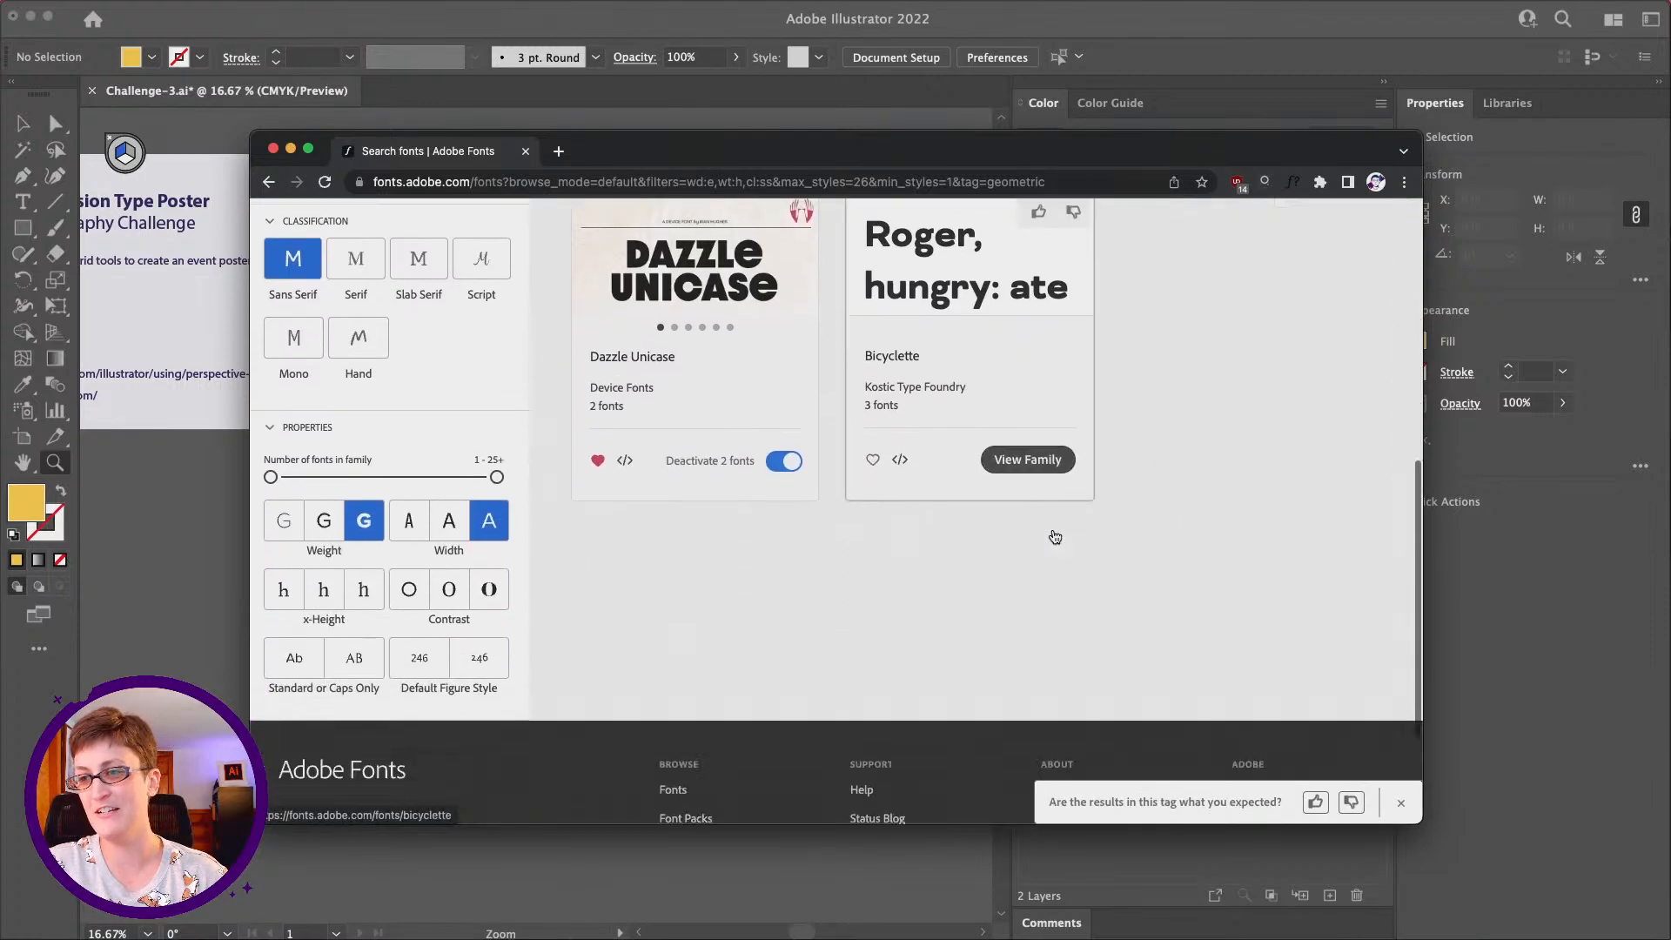
scroll(1055, 537, up, 5)
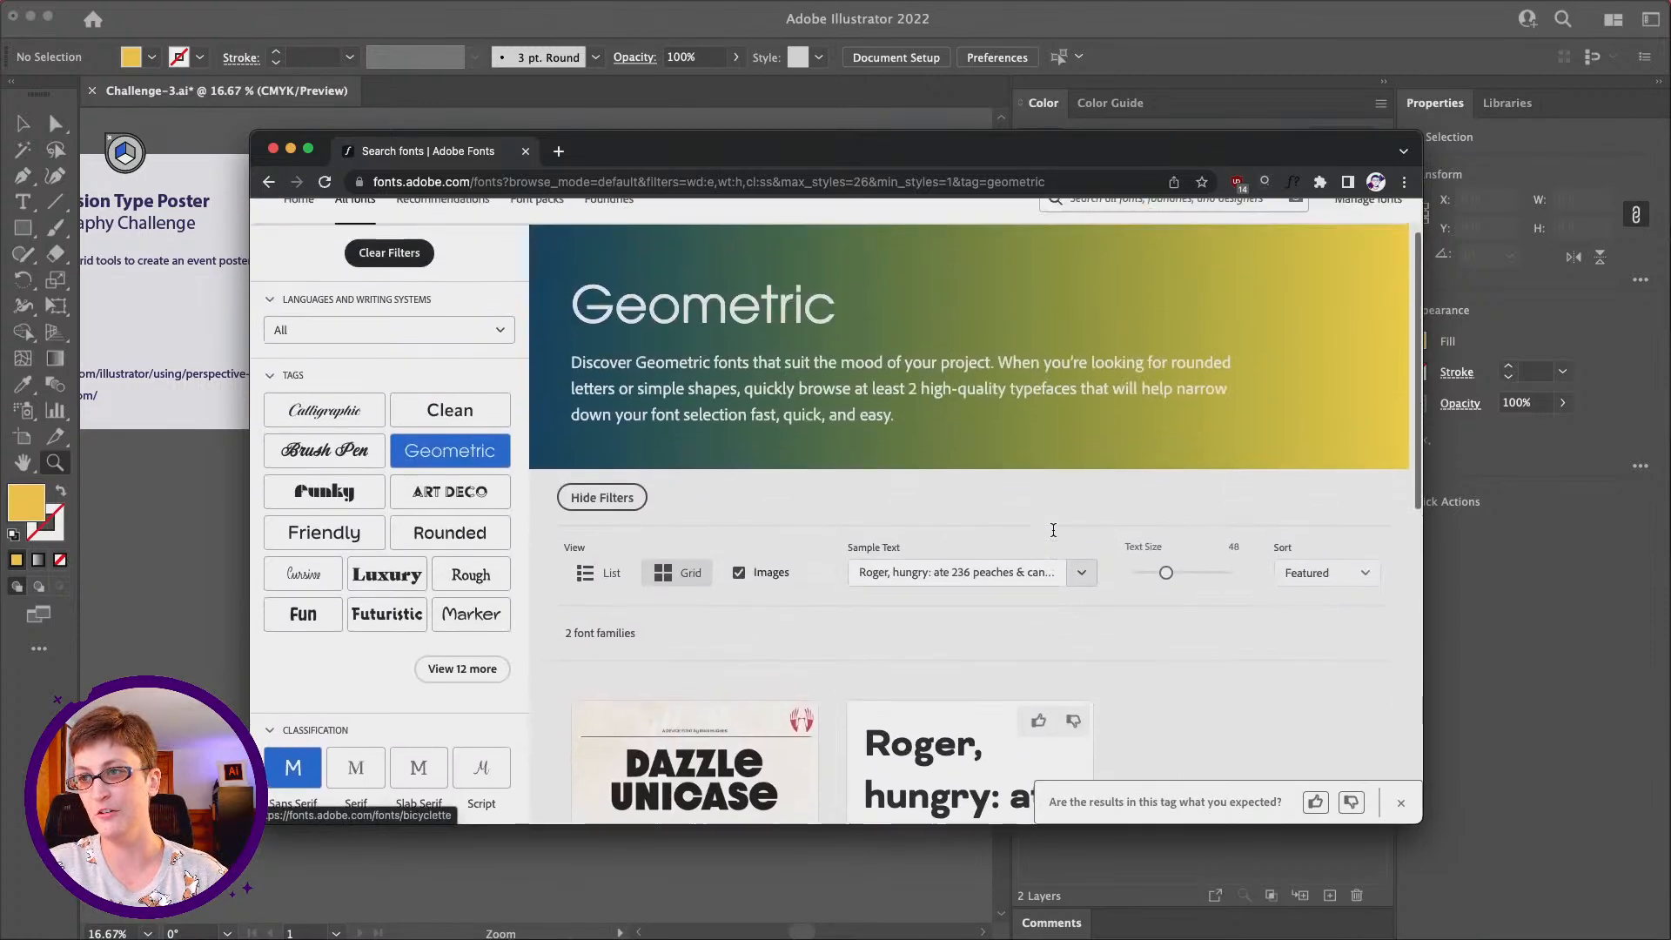
Search Adobe Fonts for "widescreen" and open the Widescreen family by Dalton Maag to review its styles
click(1151, 271)
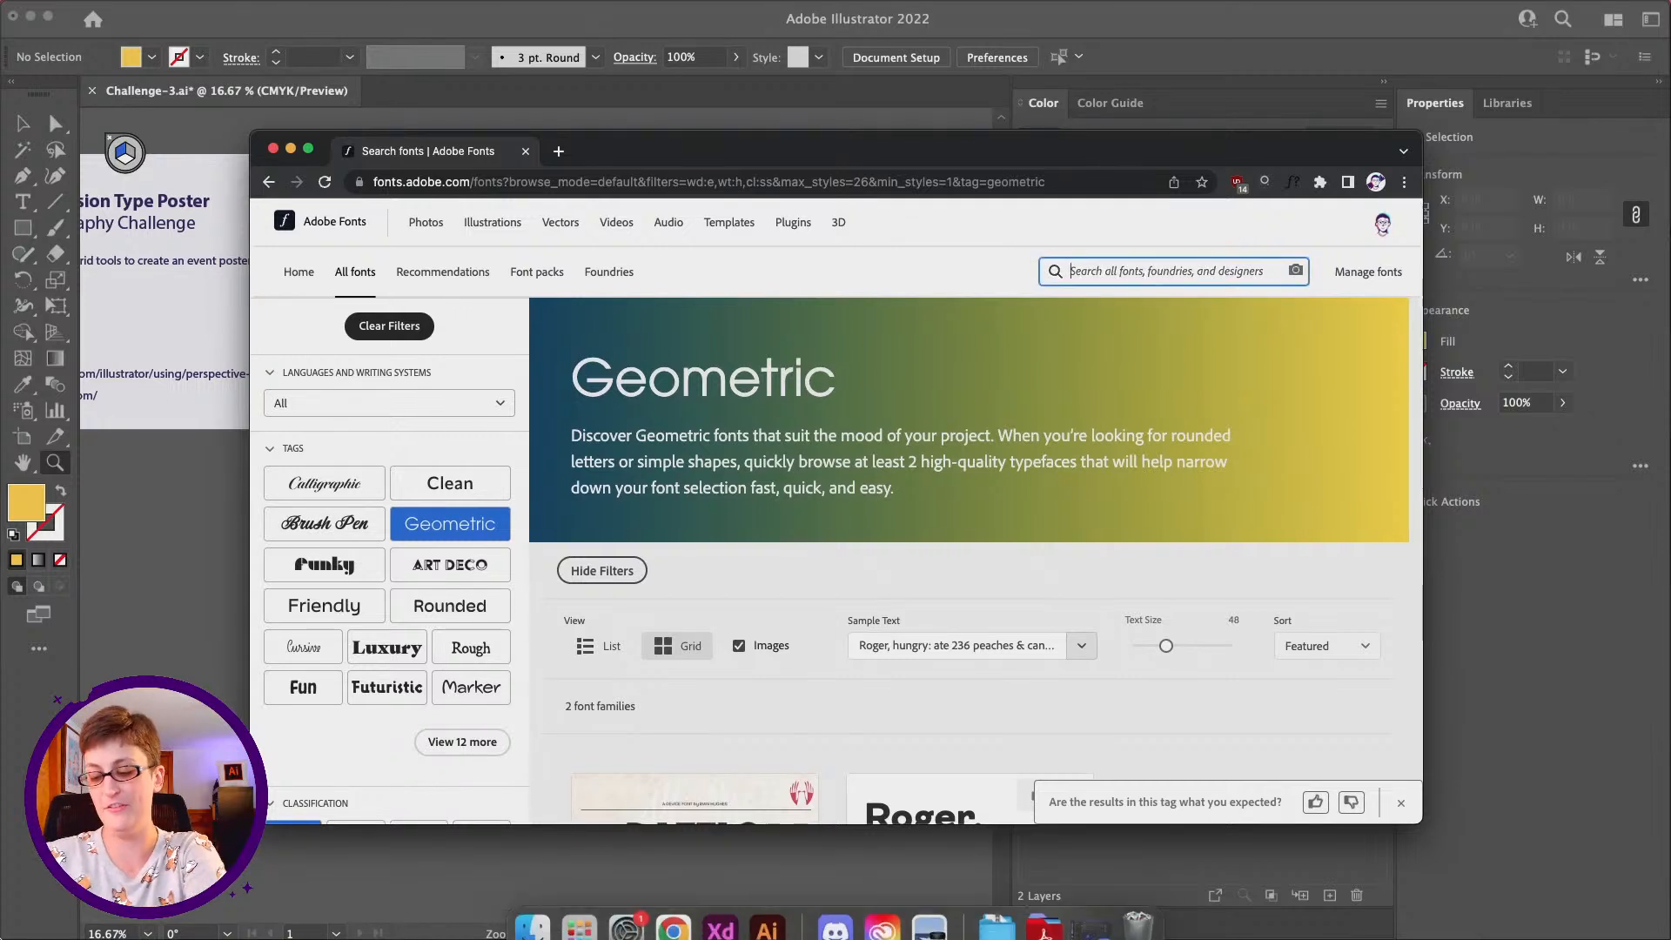
text(wides)
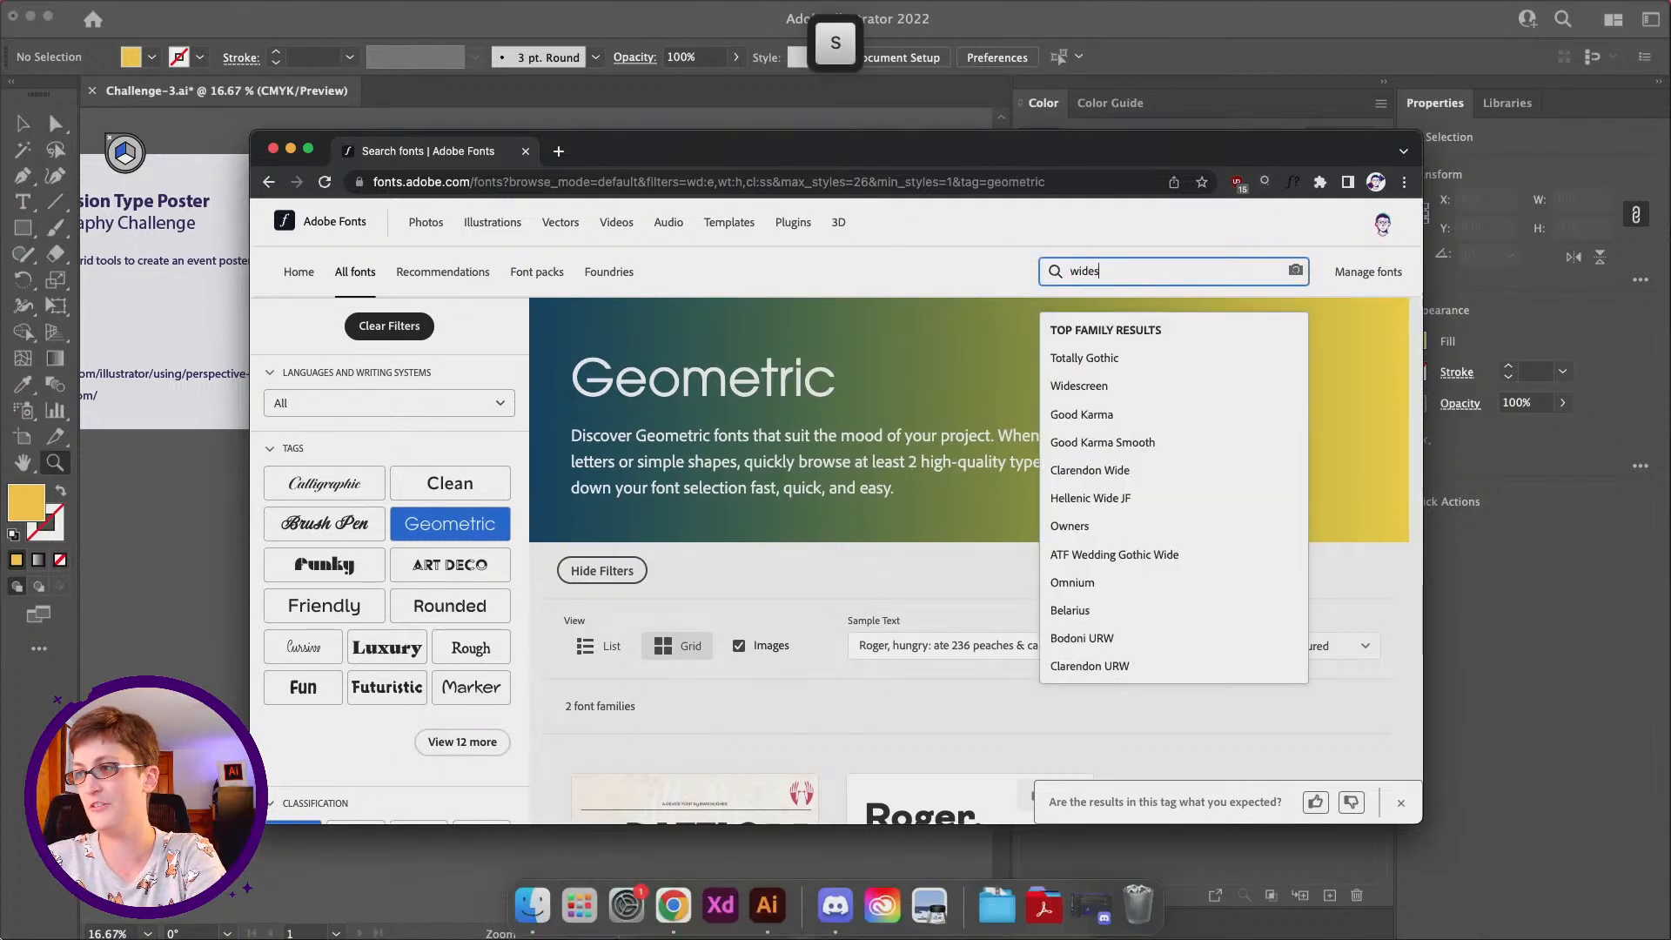
text(creen)
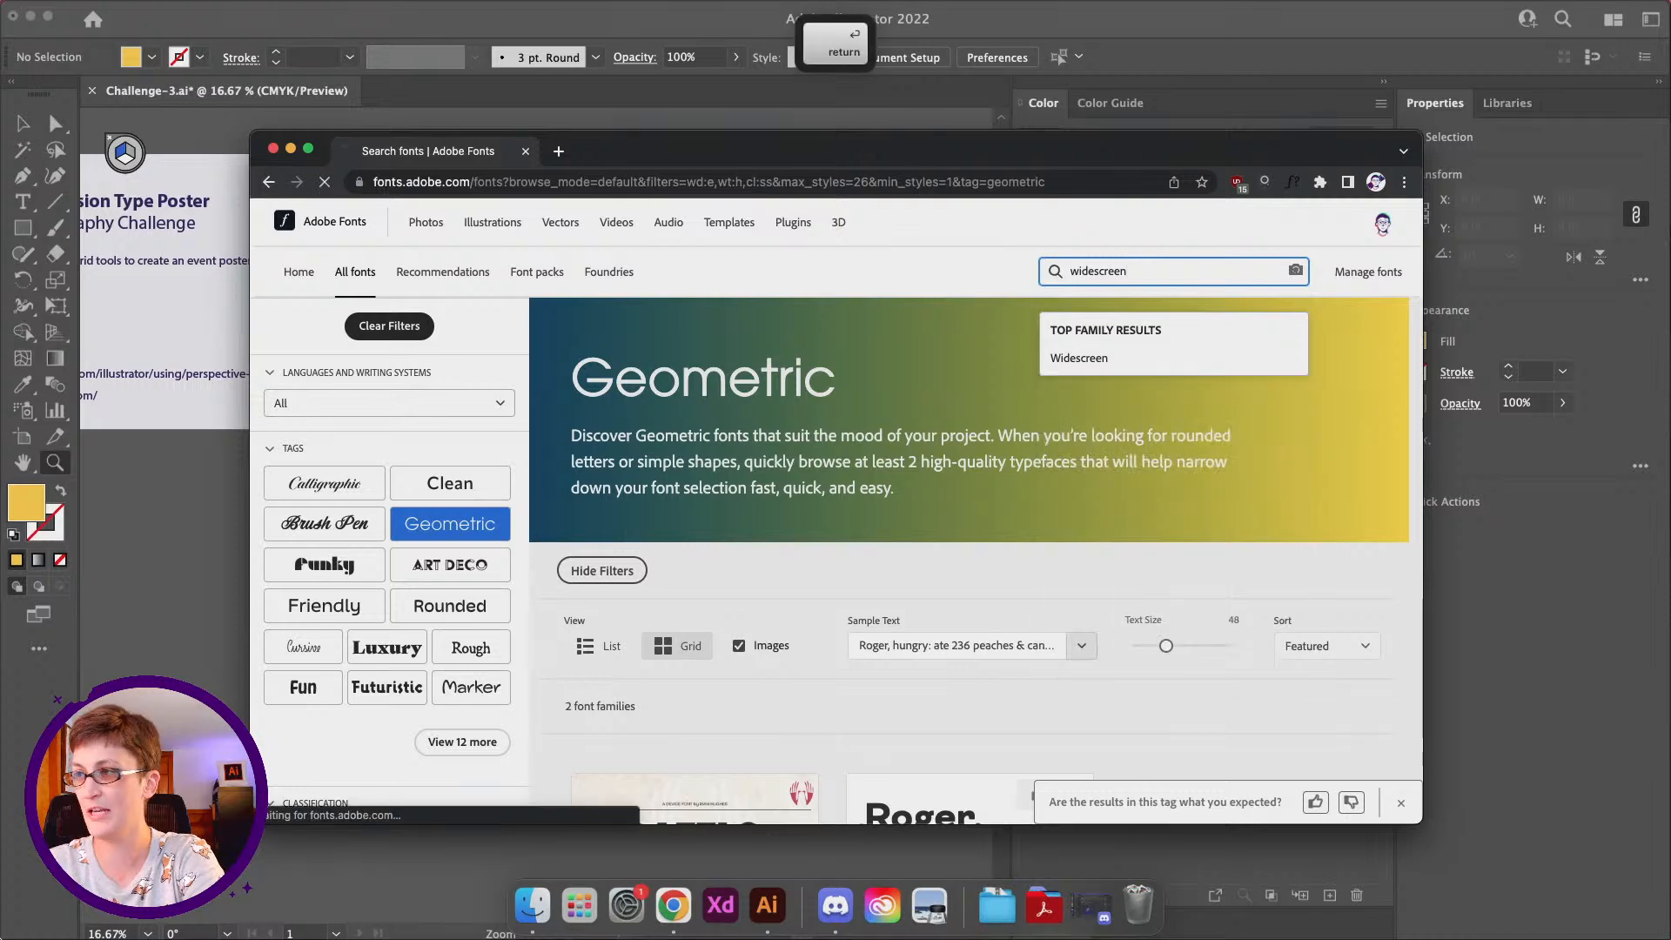
key(Return)
scroll(539, 649, down, 1)
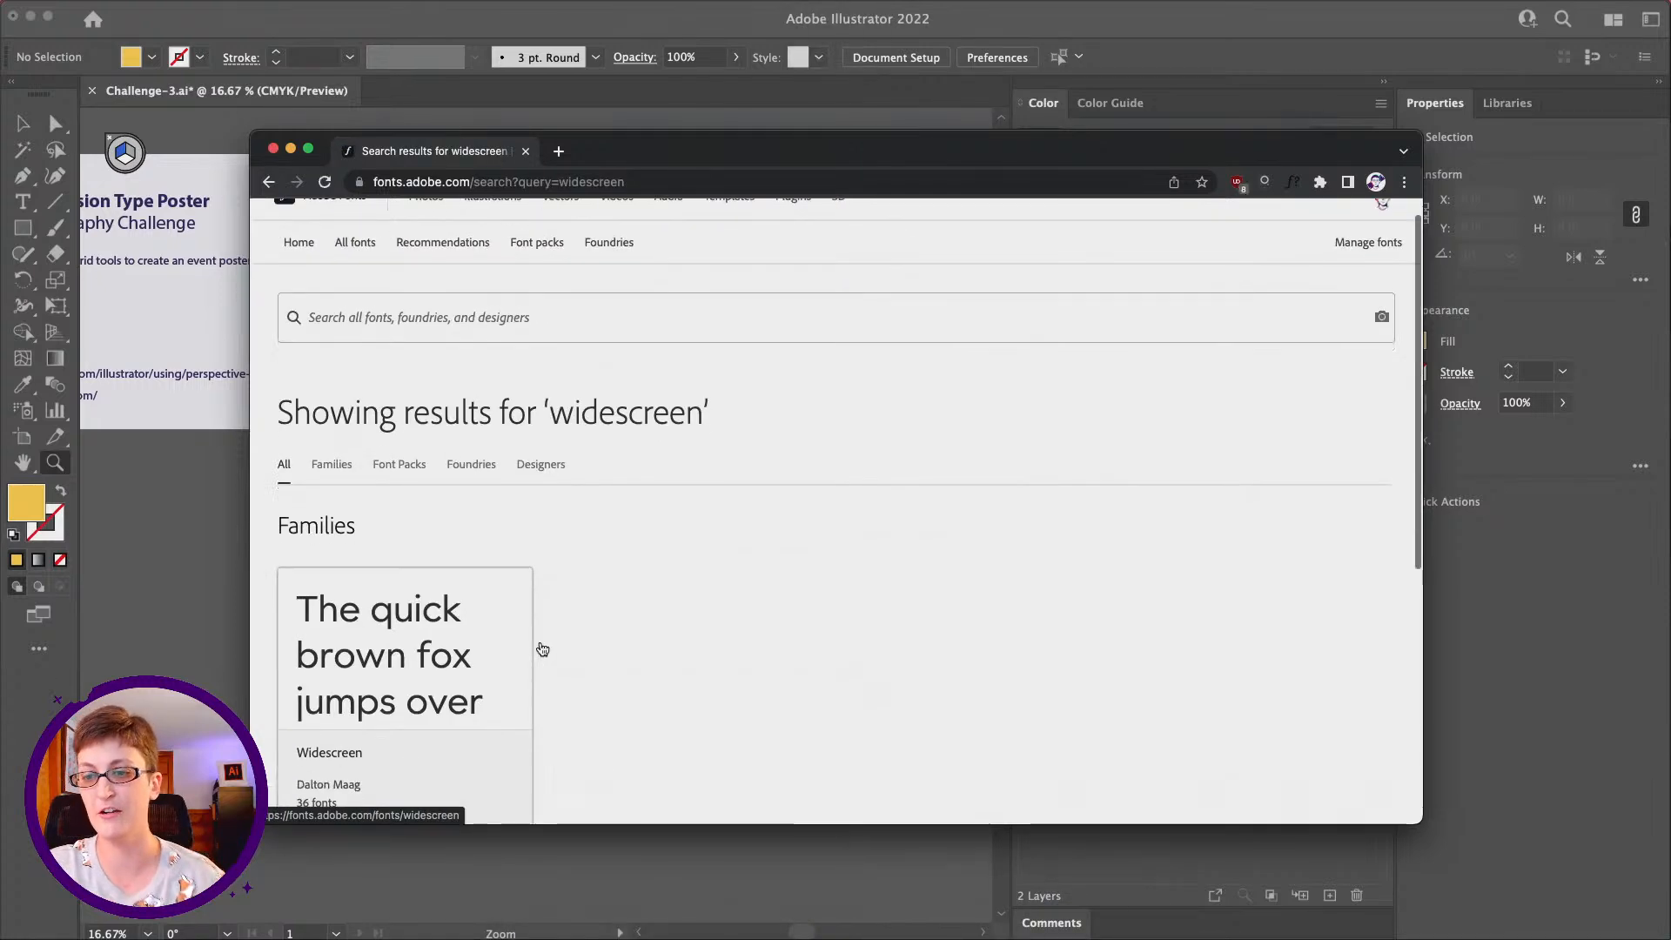
click(321, 739)
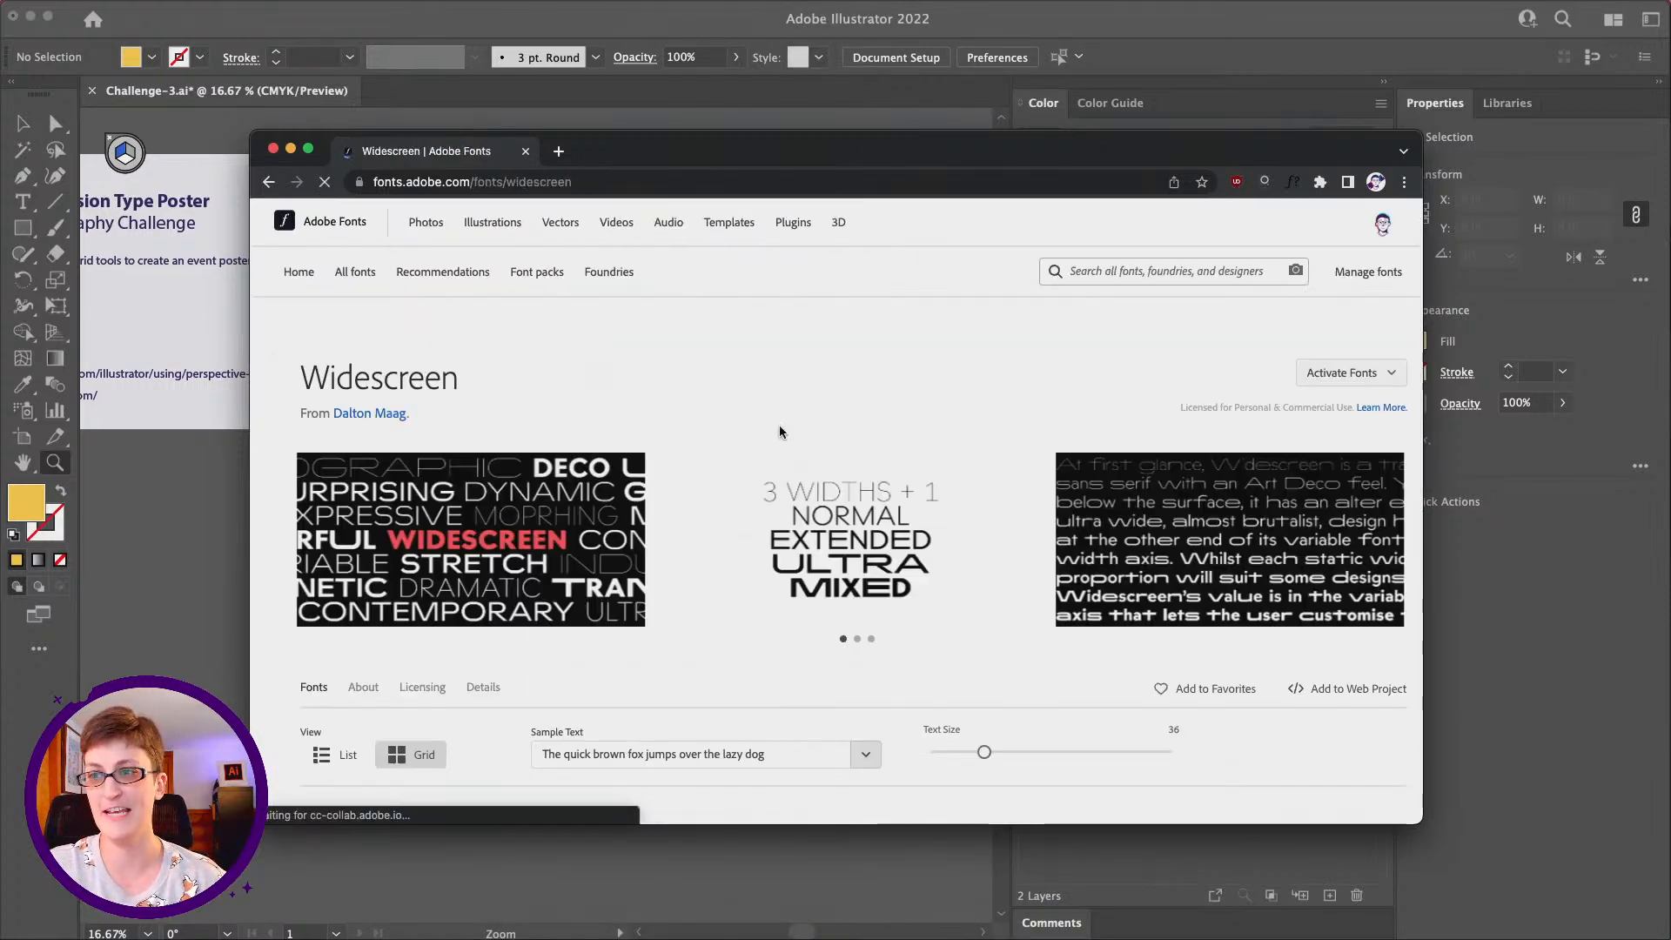
scroll(853, 449, down, 3)
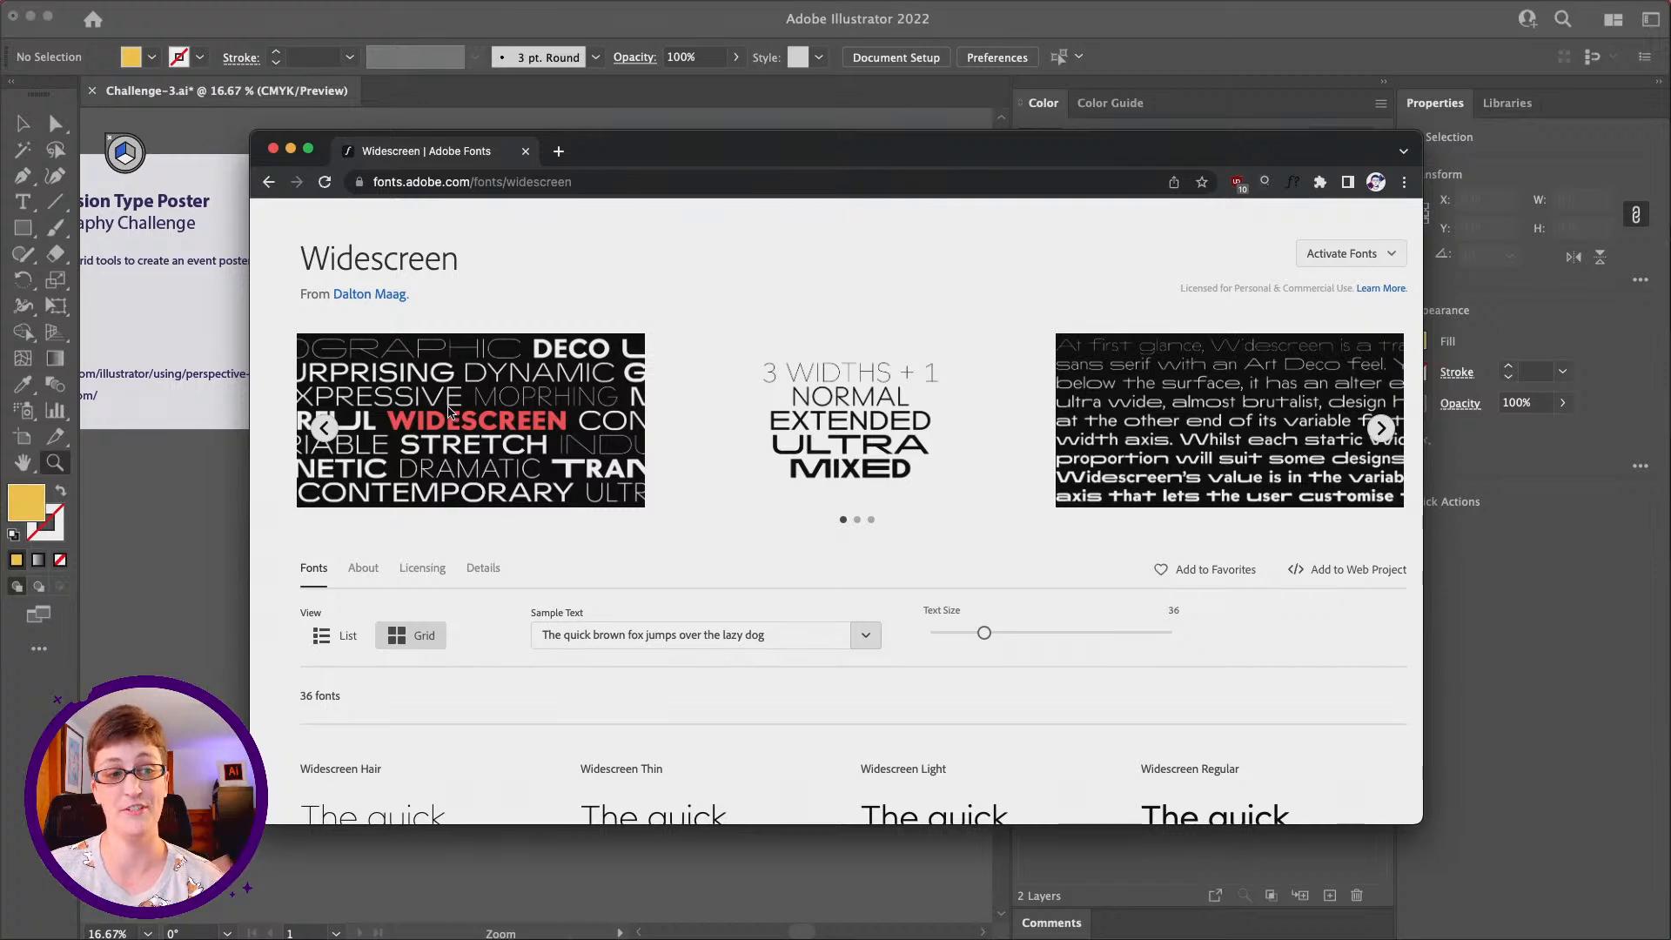
scroll(923, 381, down, 2)
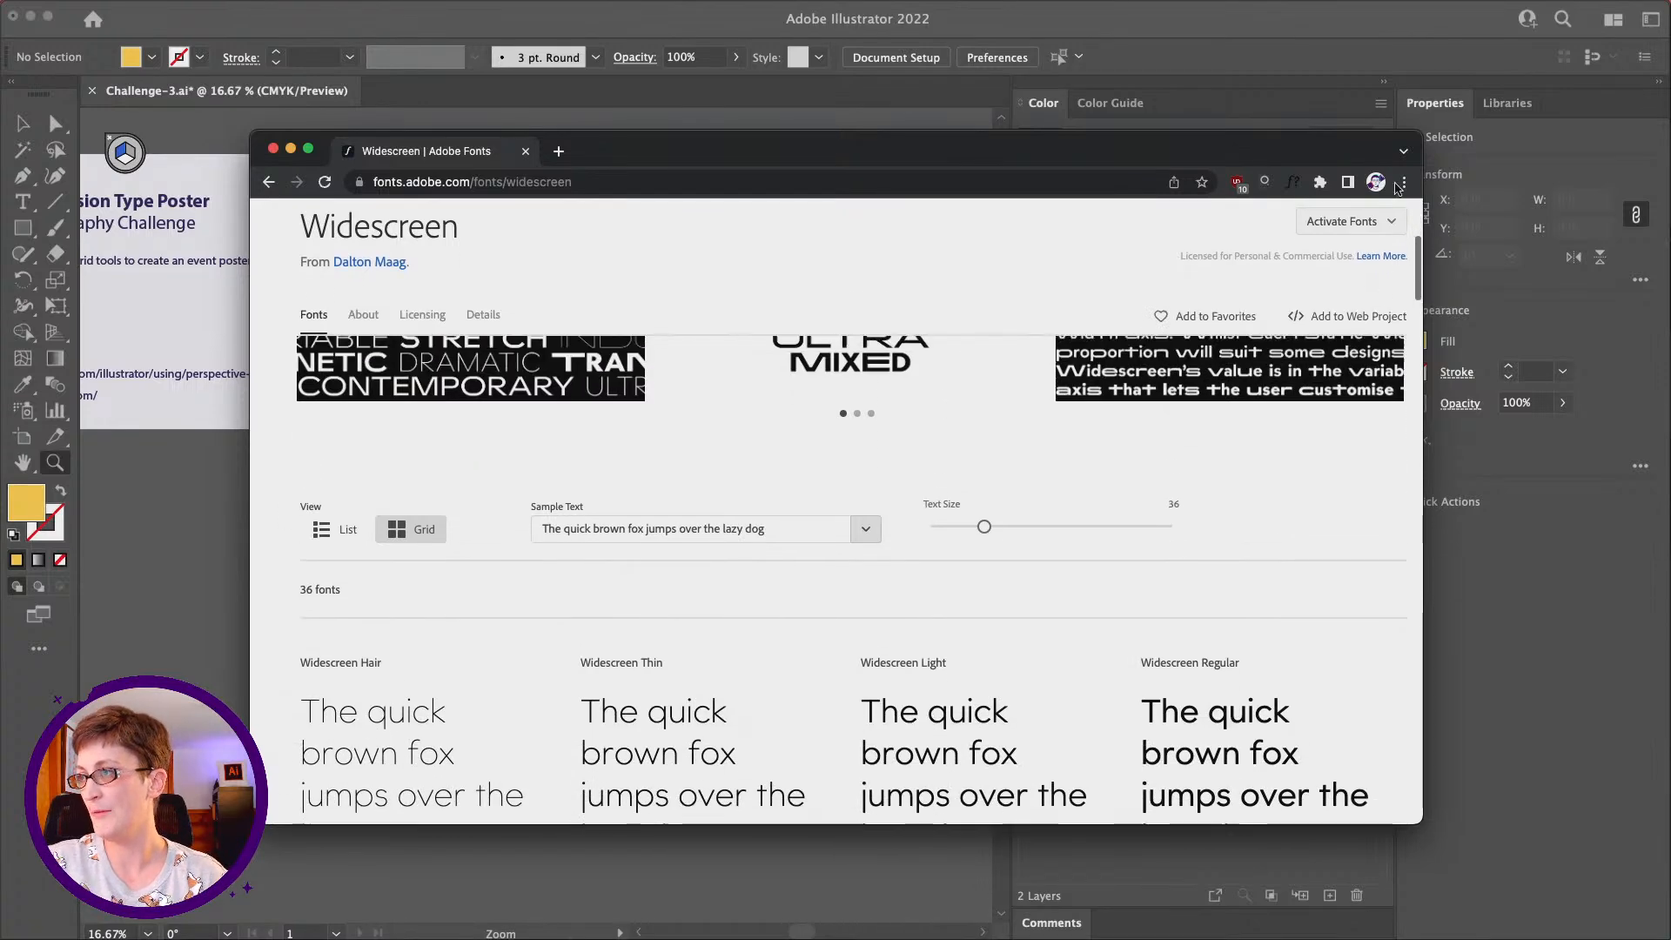
Activate the Widescreen, Widescreen Mixed, Widescreen Ex and Widescreen UEx fonts, and minimise the browser to return to Illustrator
click(1370, 224)
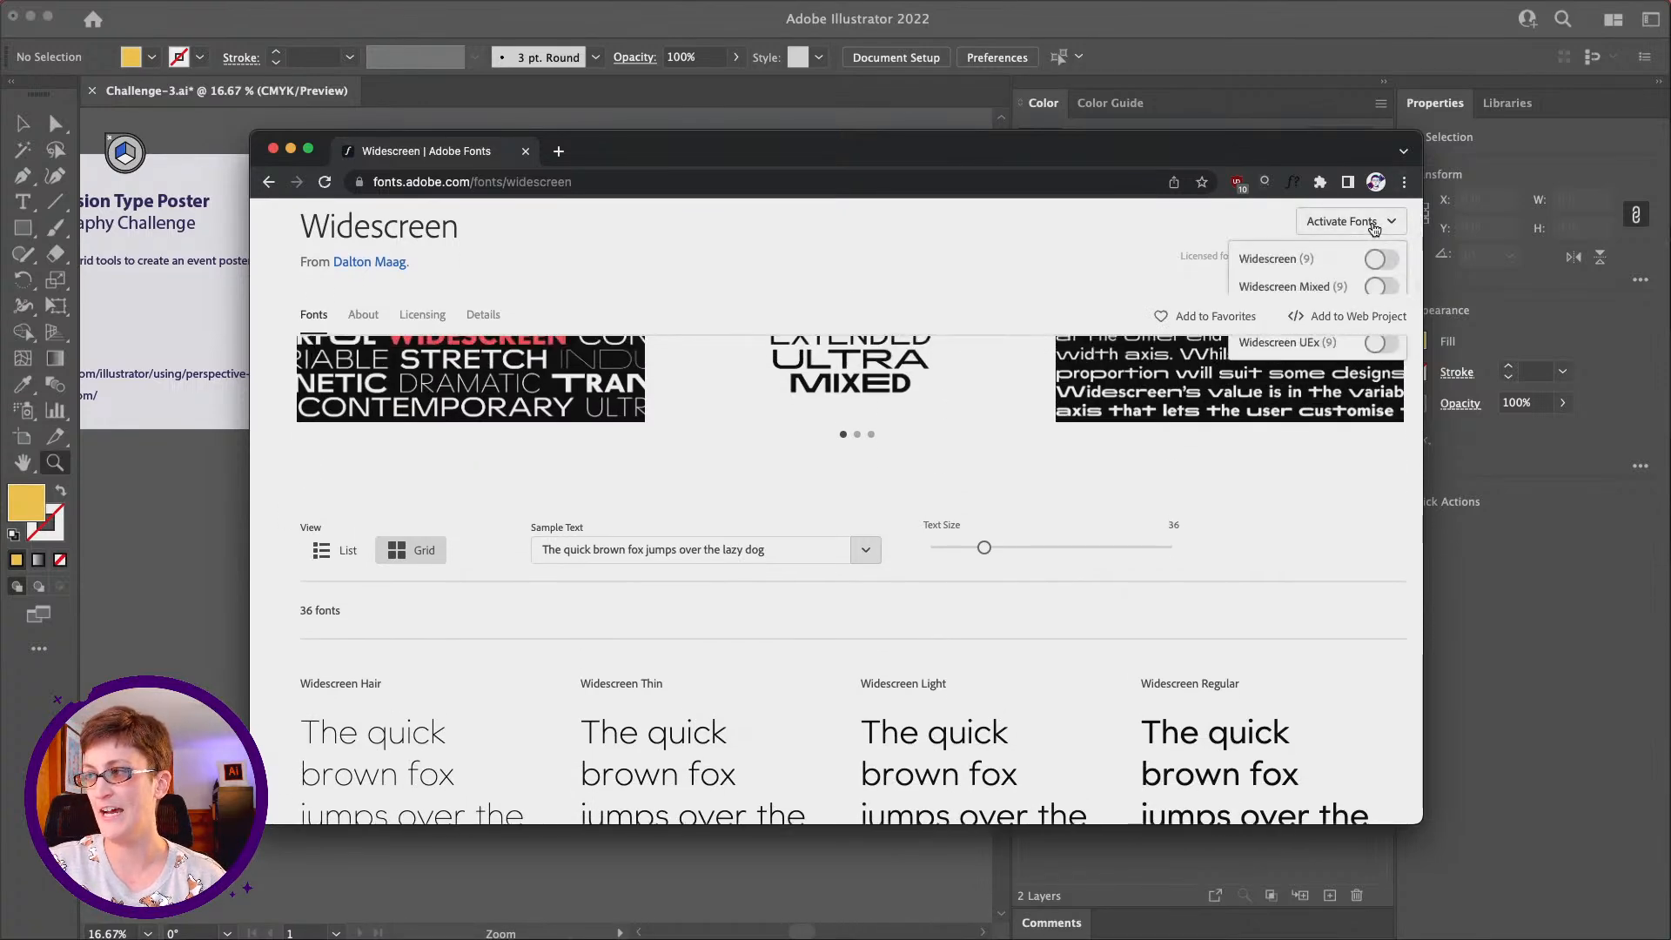
drag(1420, 822, 1599, 908)
click(1477, 224)
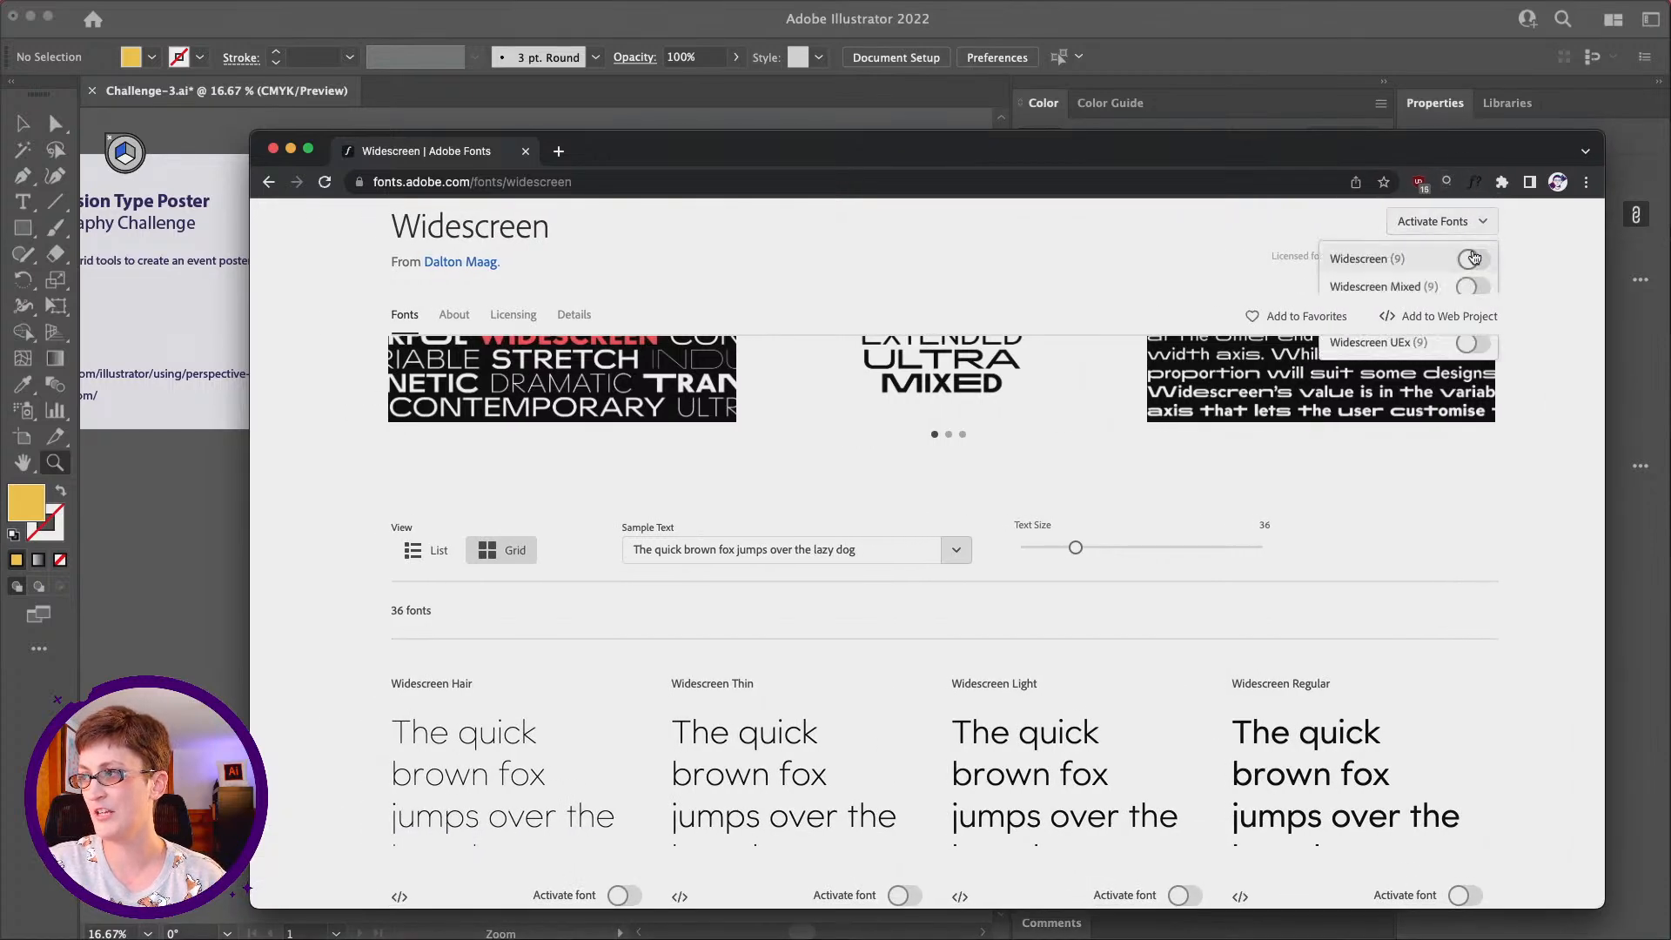
click(1473, 258)
click(1472, 321)
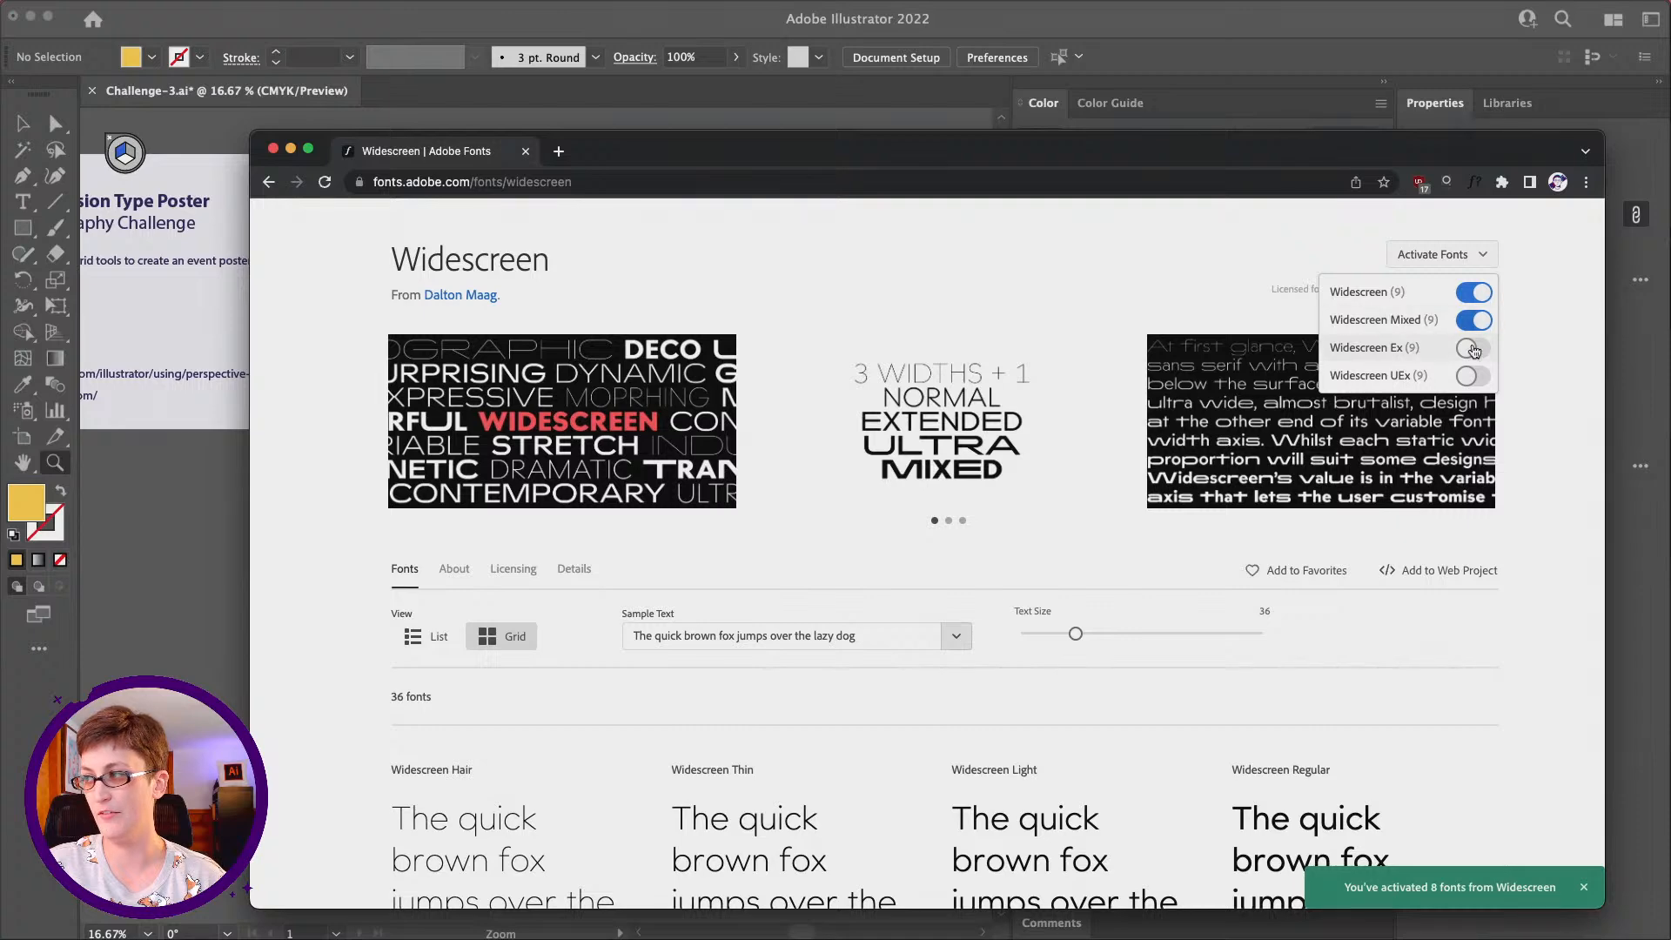
click(1474, 348)
click(1470, 376)
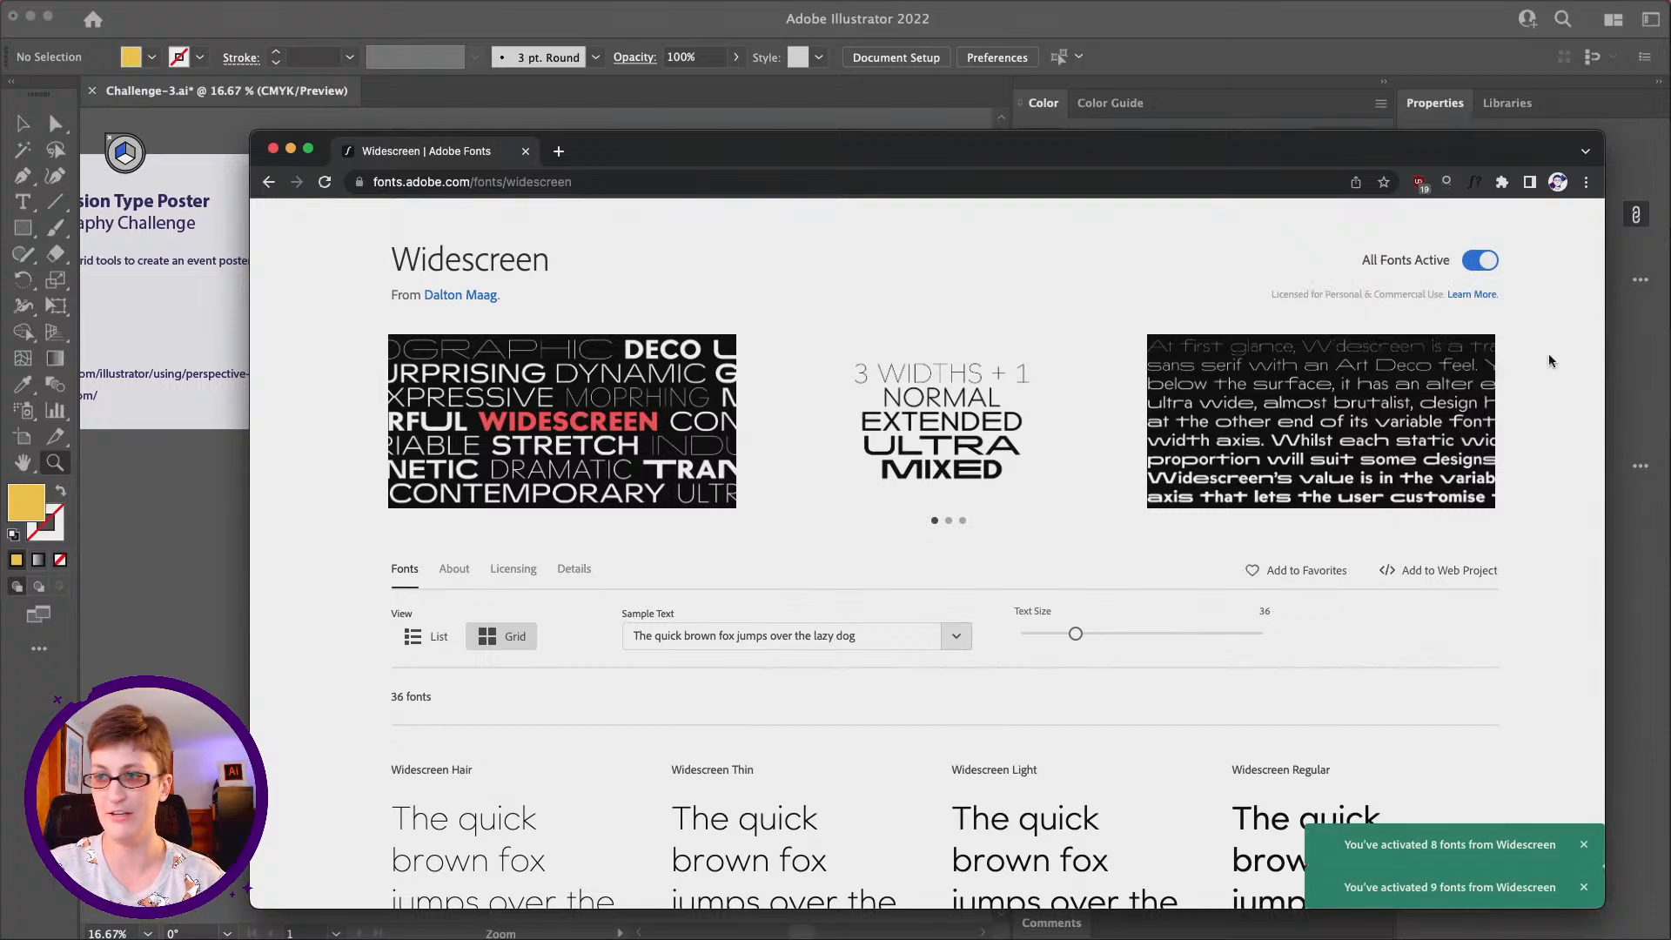
drag(686, 164, 621, 116)
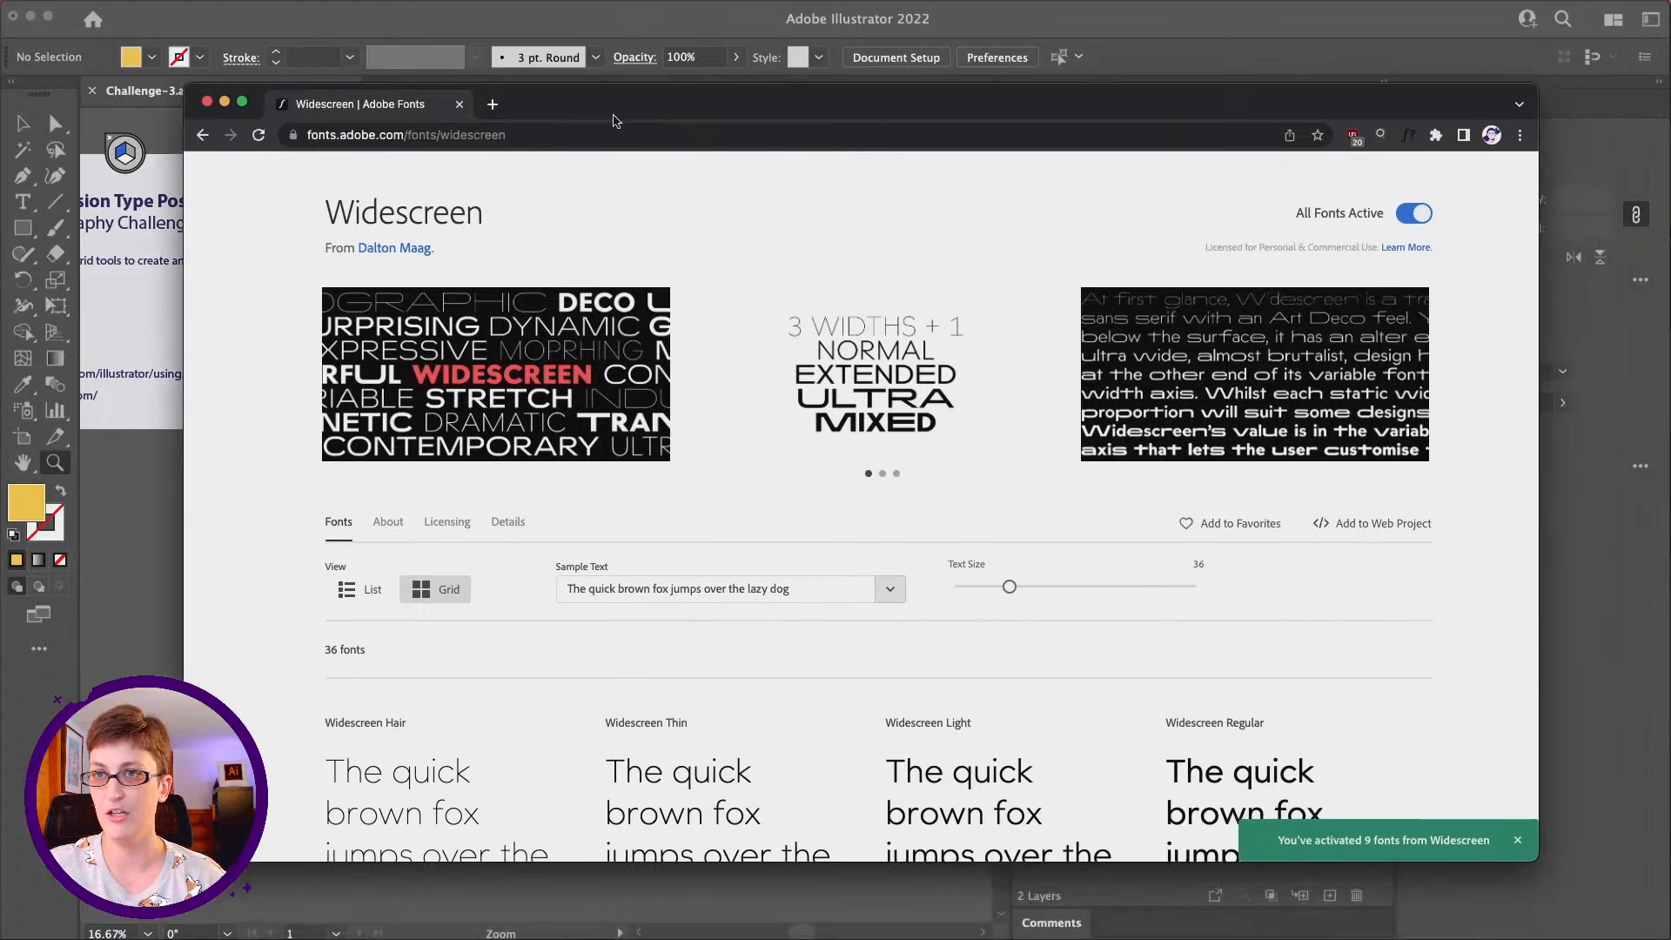
click(224, 102)
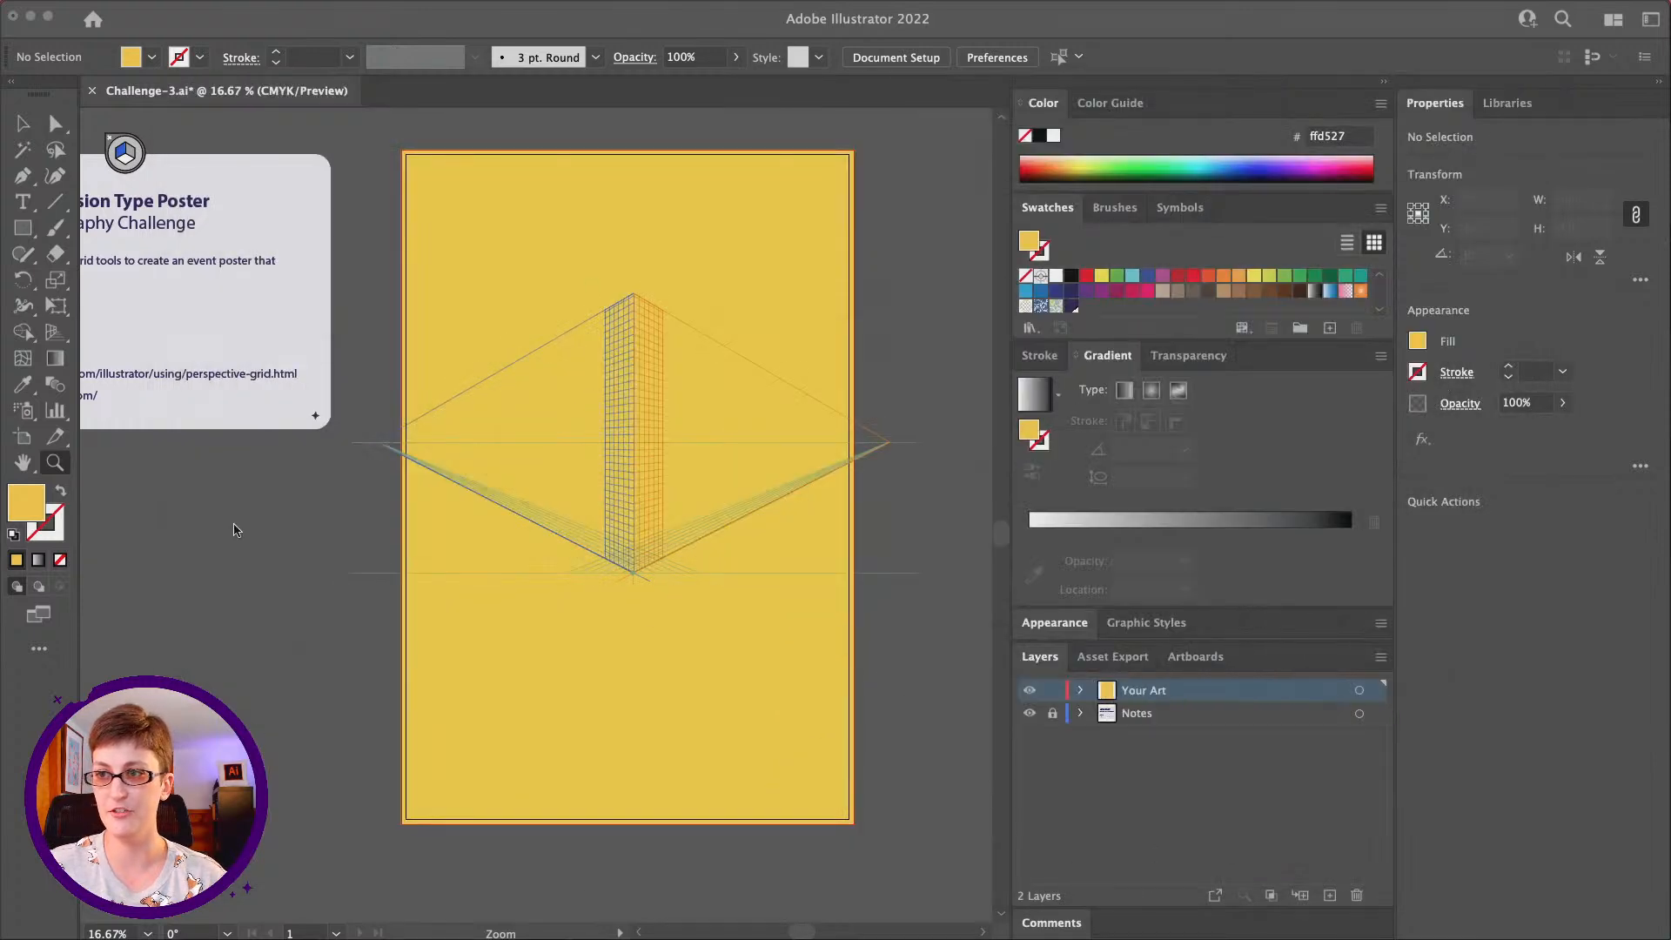
Place a point type object with placeholder text on the poster just below the perspective grid
click(687, 492)
click(393, 496)
scroll(399, 496, down, 2)
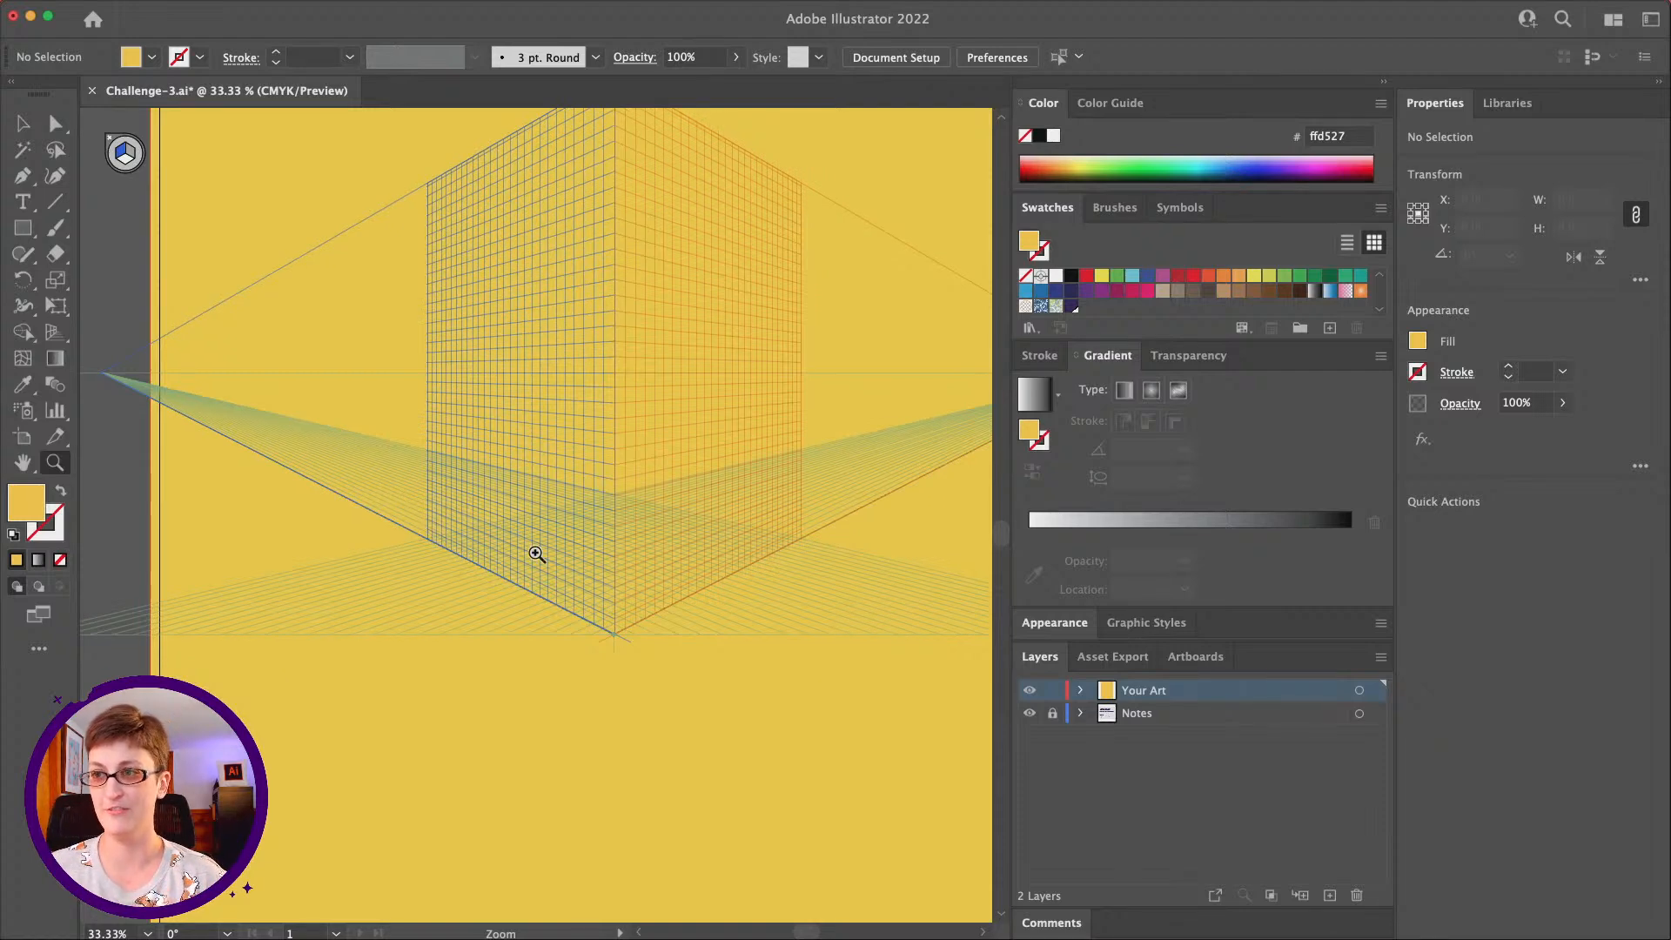
click(22, 202)
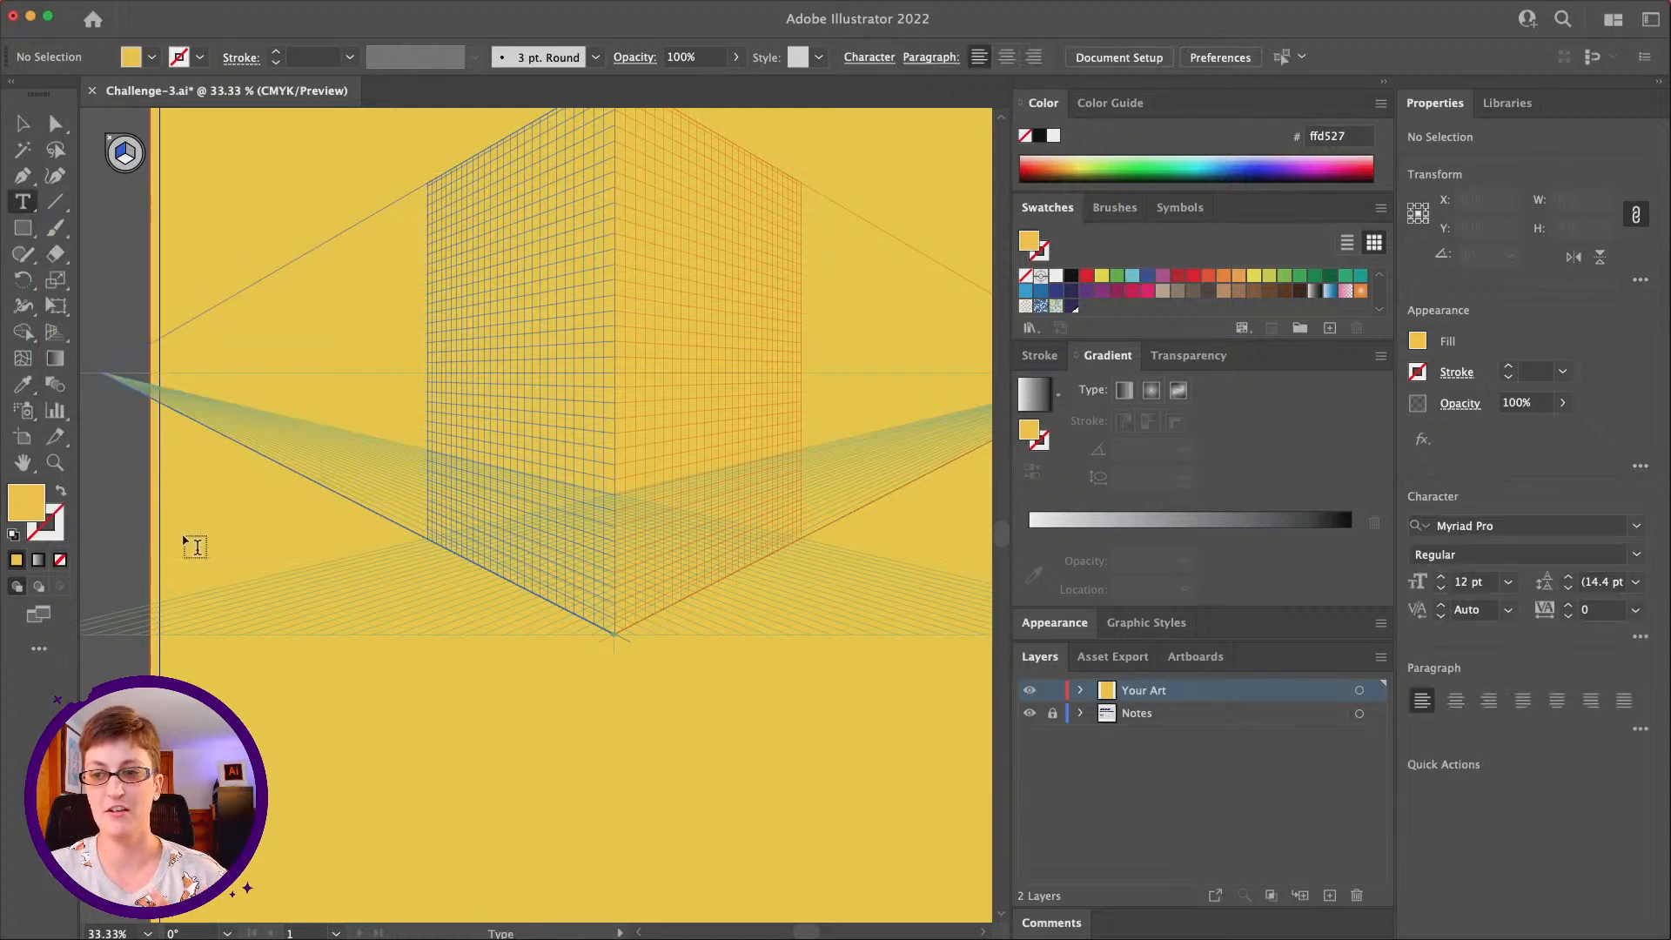
scroll(440, 694, down, 1)
click(450, 670)
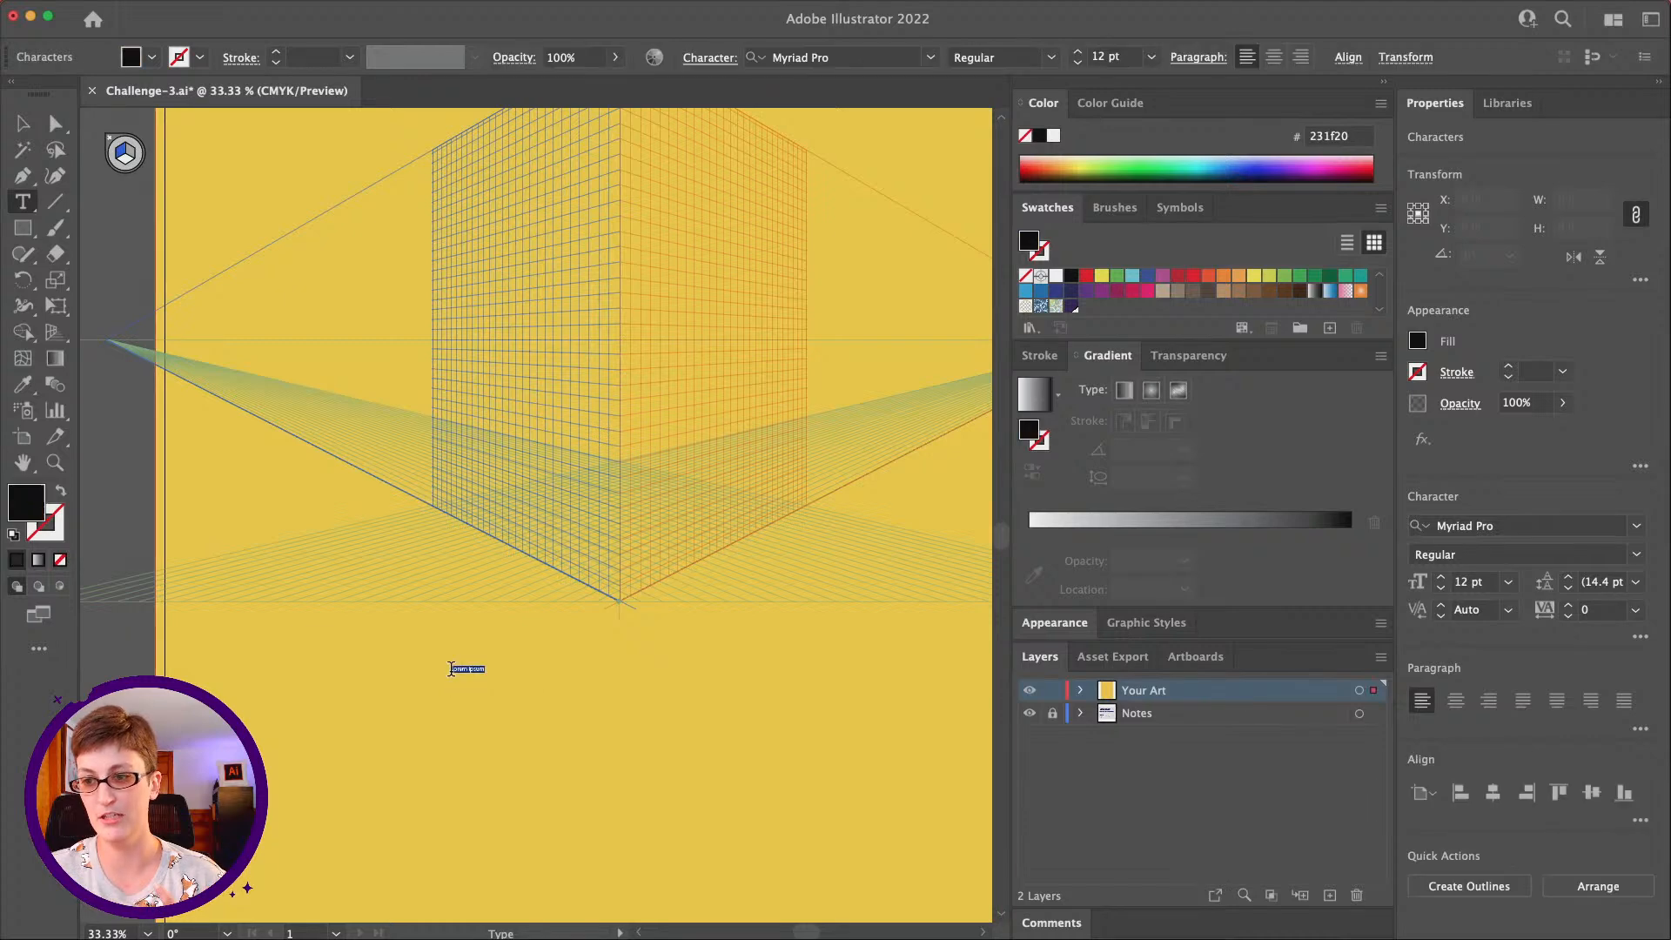
key(Escape)
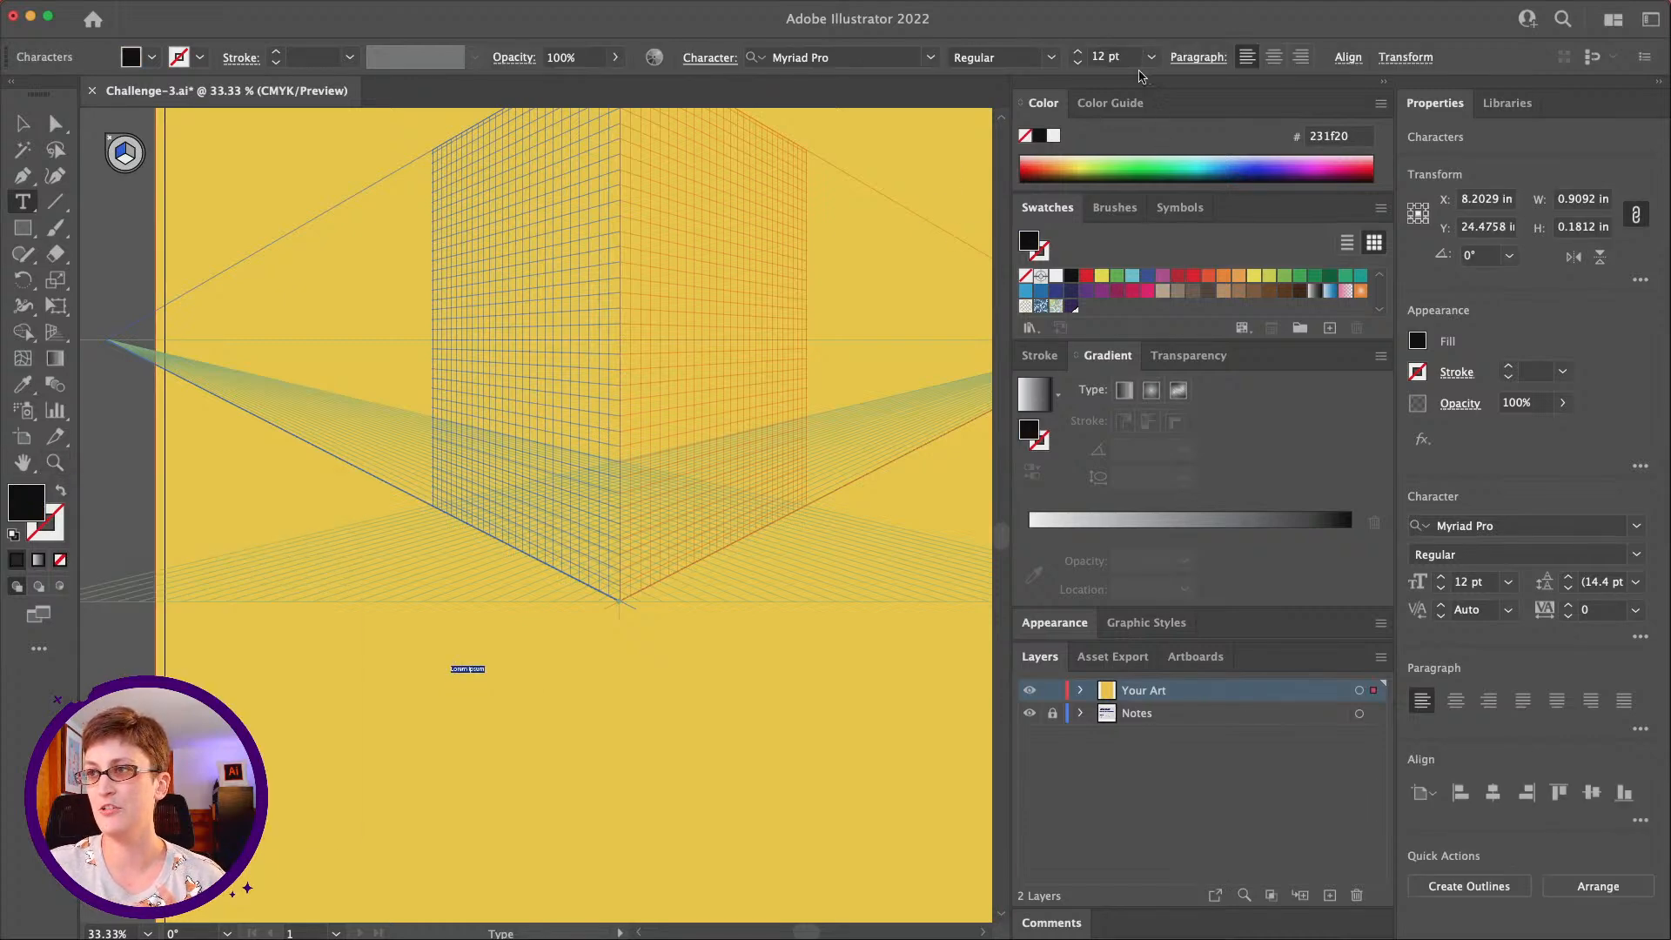
Set the placeholder text to 72 pt in the Widescreen Mixed XBold font
click(1151, 56)
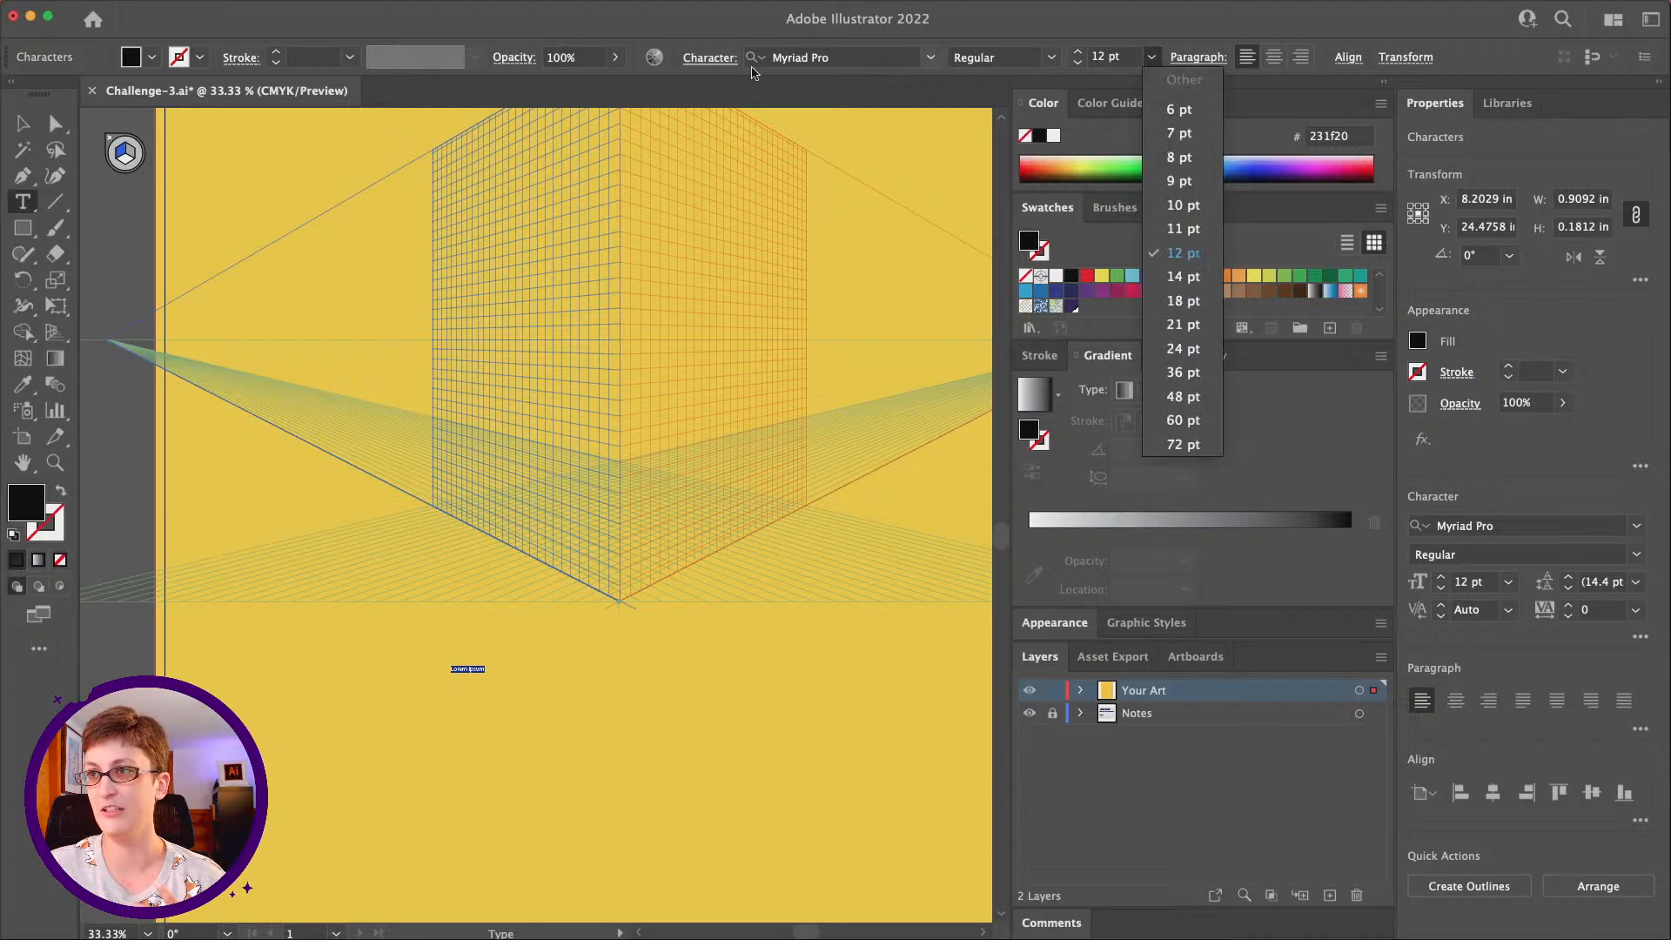
click(1193, 445)
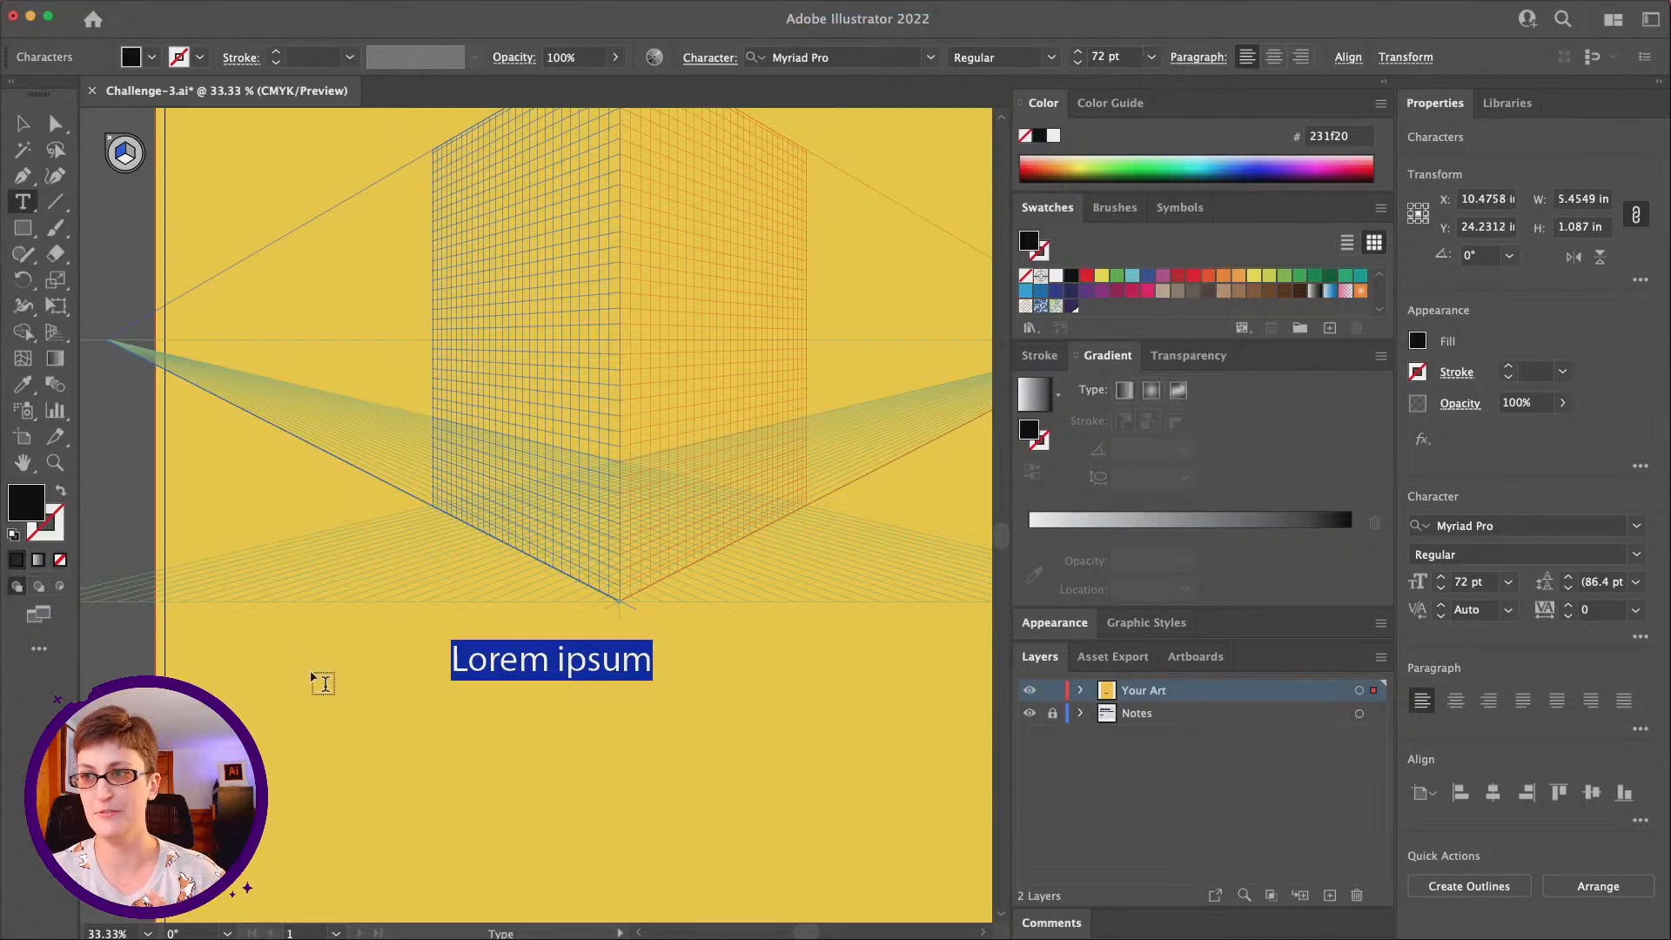
click(932, 57)
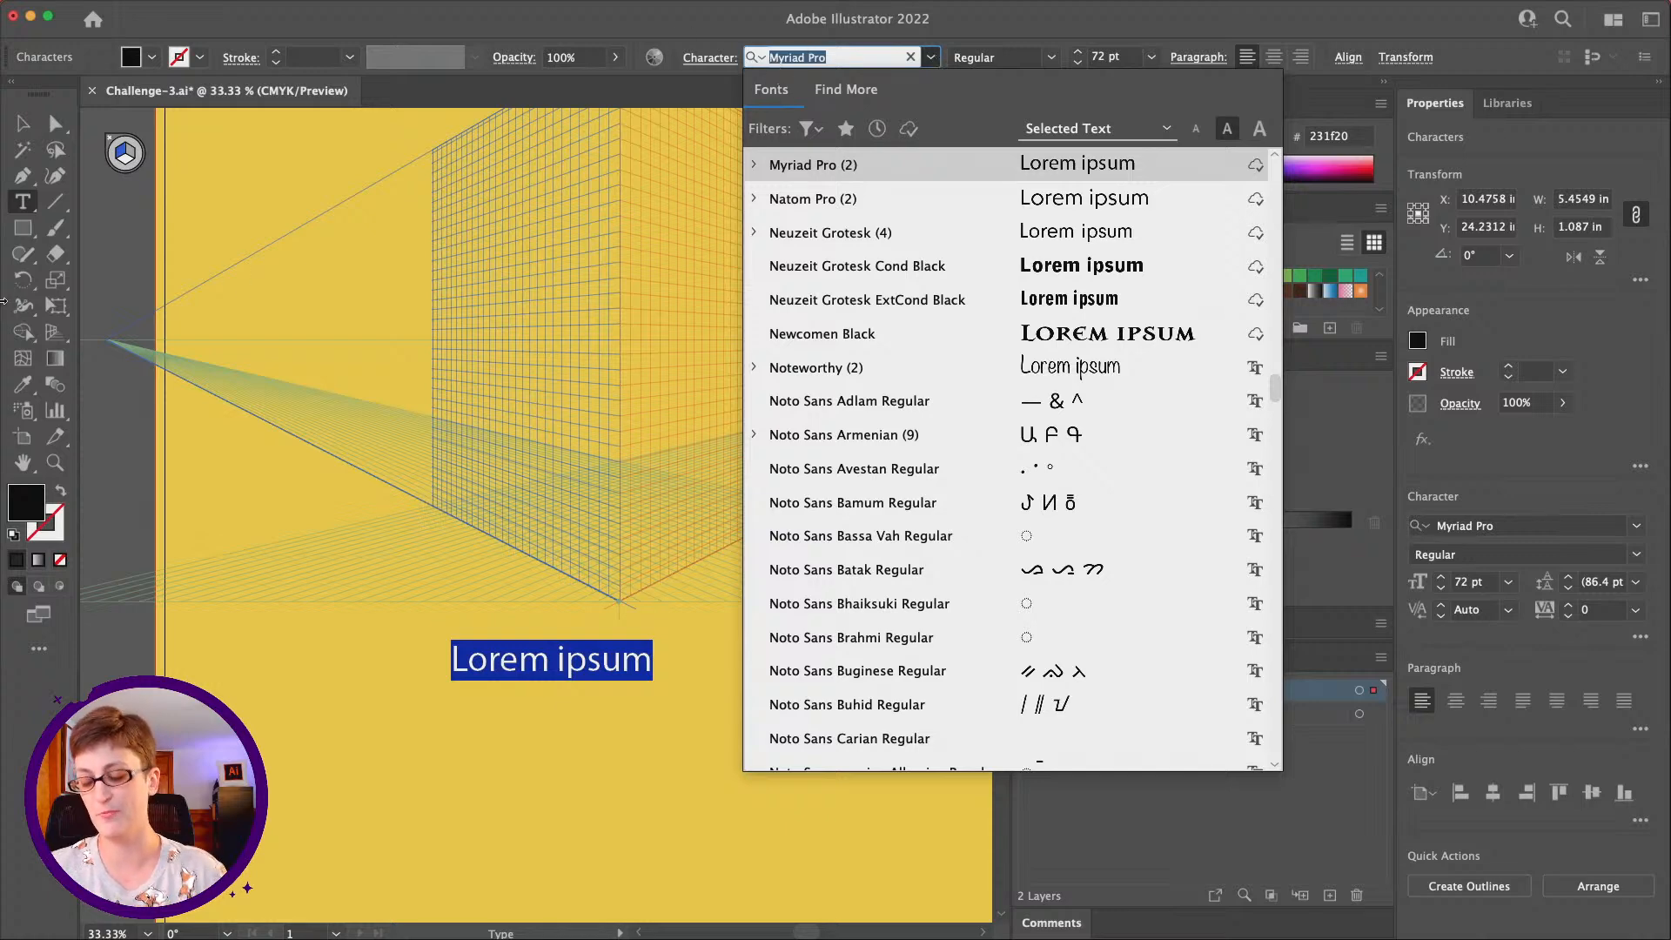
text(wide)
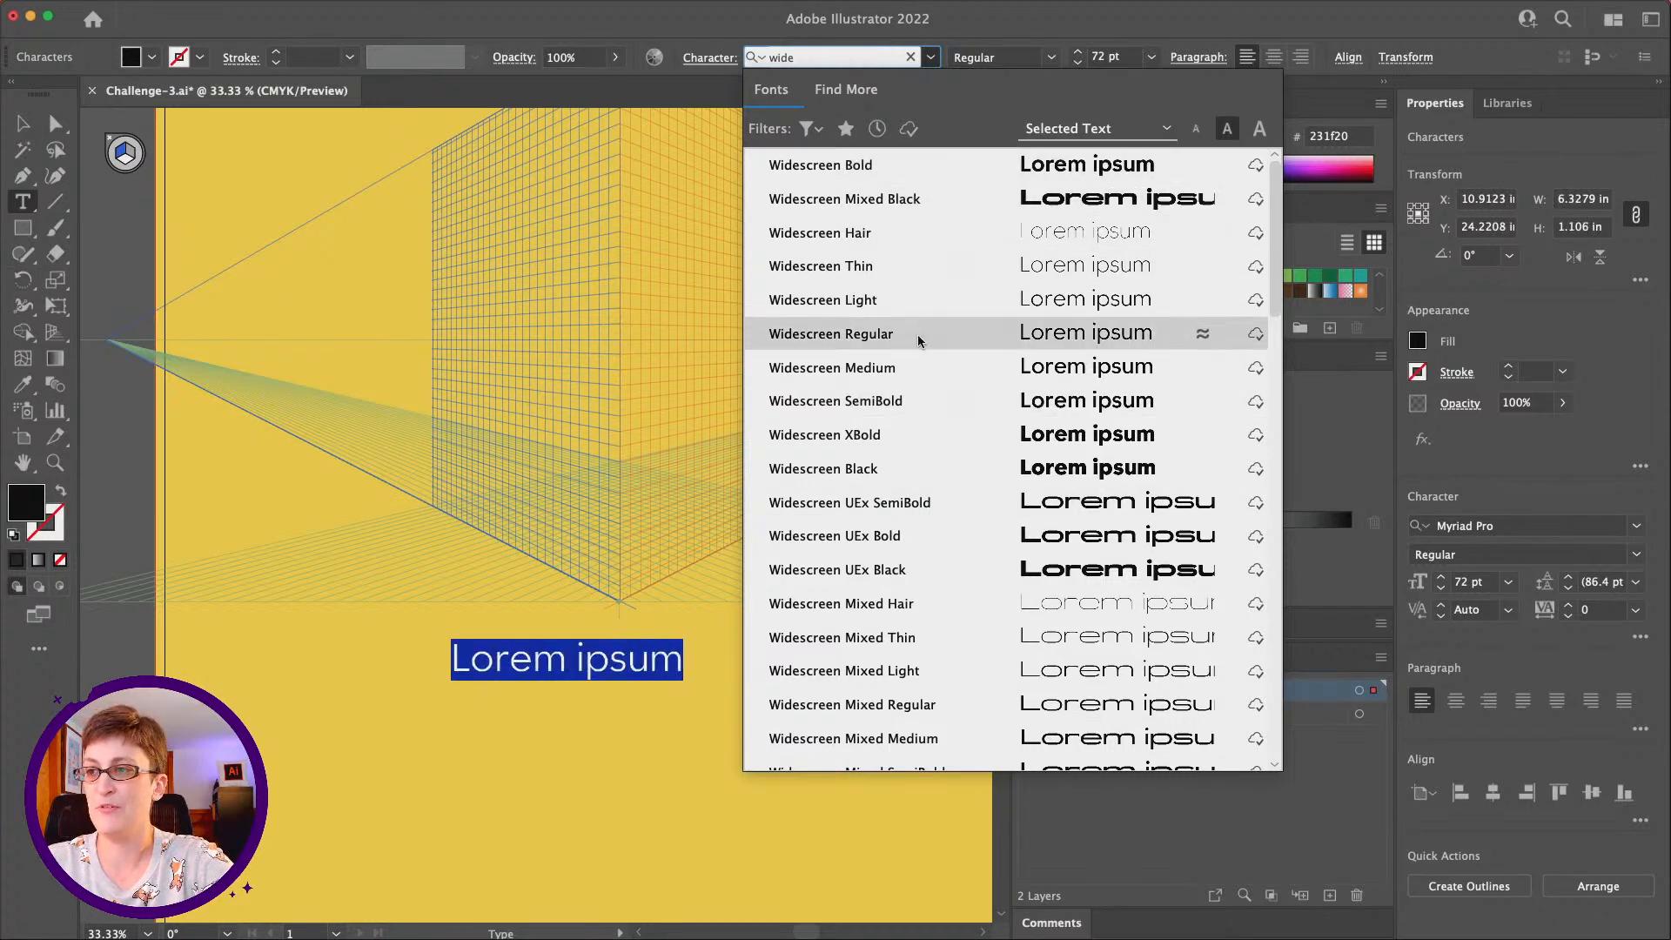
scroll(896, 357, down, 5)
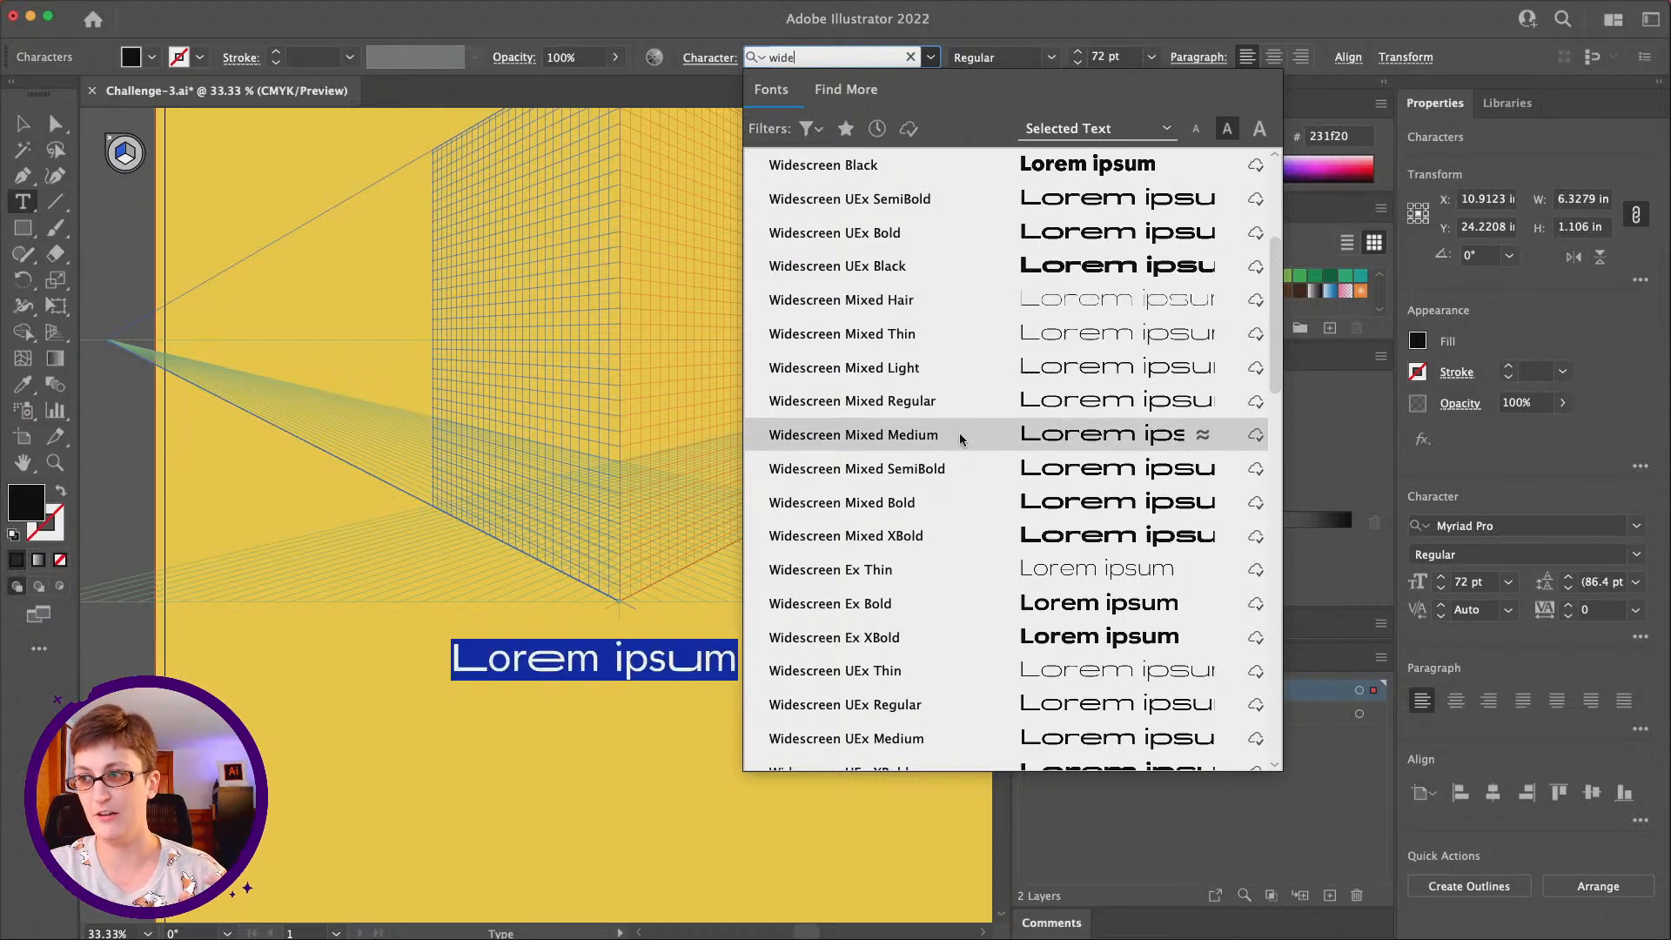
click(957, 536)
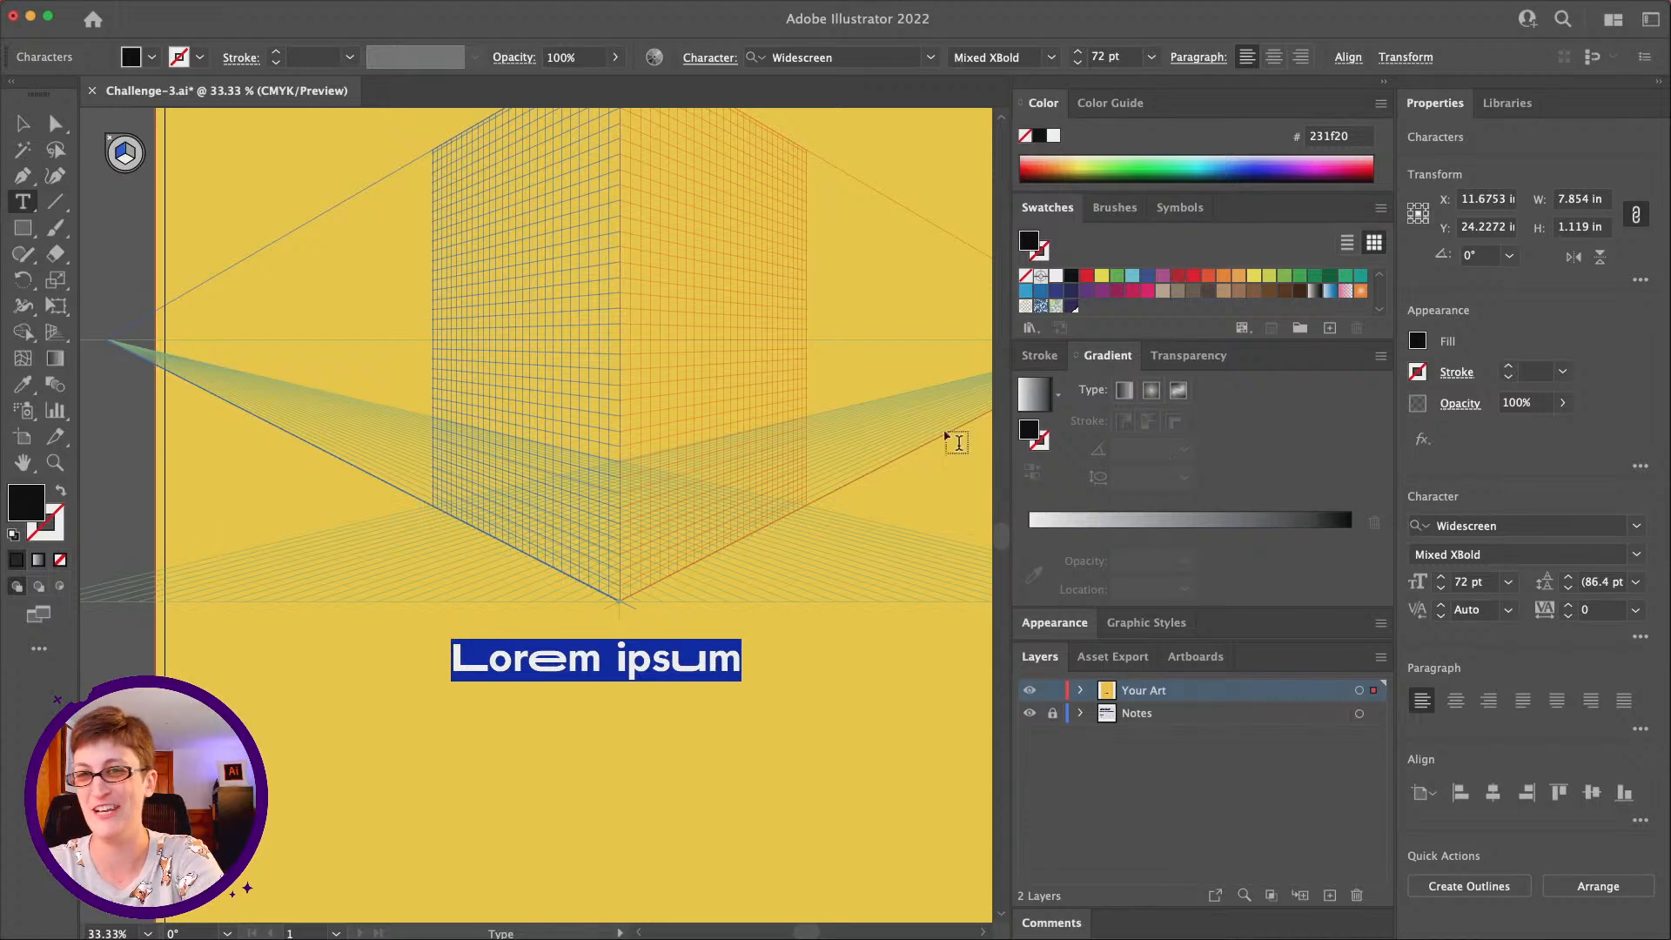
Move the text object slightly down and to the left, and replace its placeholder text with "BLOCK"
click(24, 123)
scroll(624, 557, down, 3)
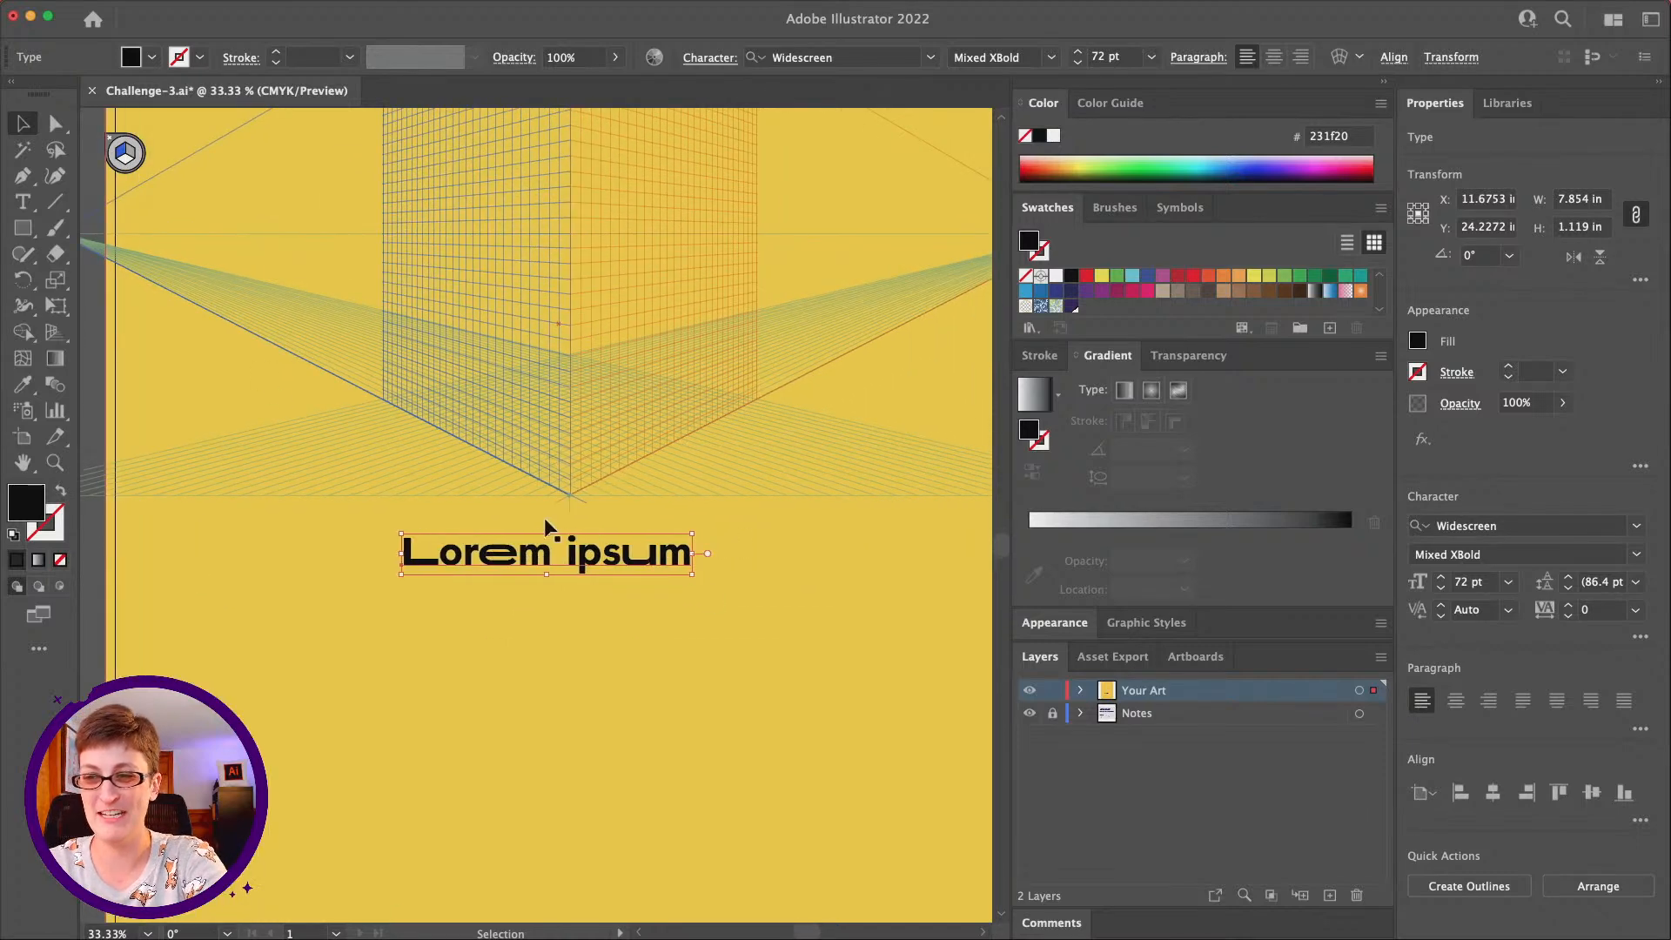
drag(533, 560, 474, 581)
double_click(474, 581)
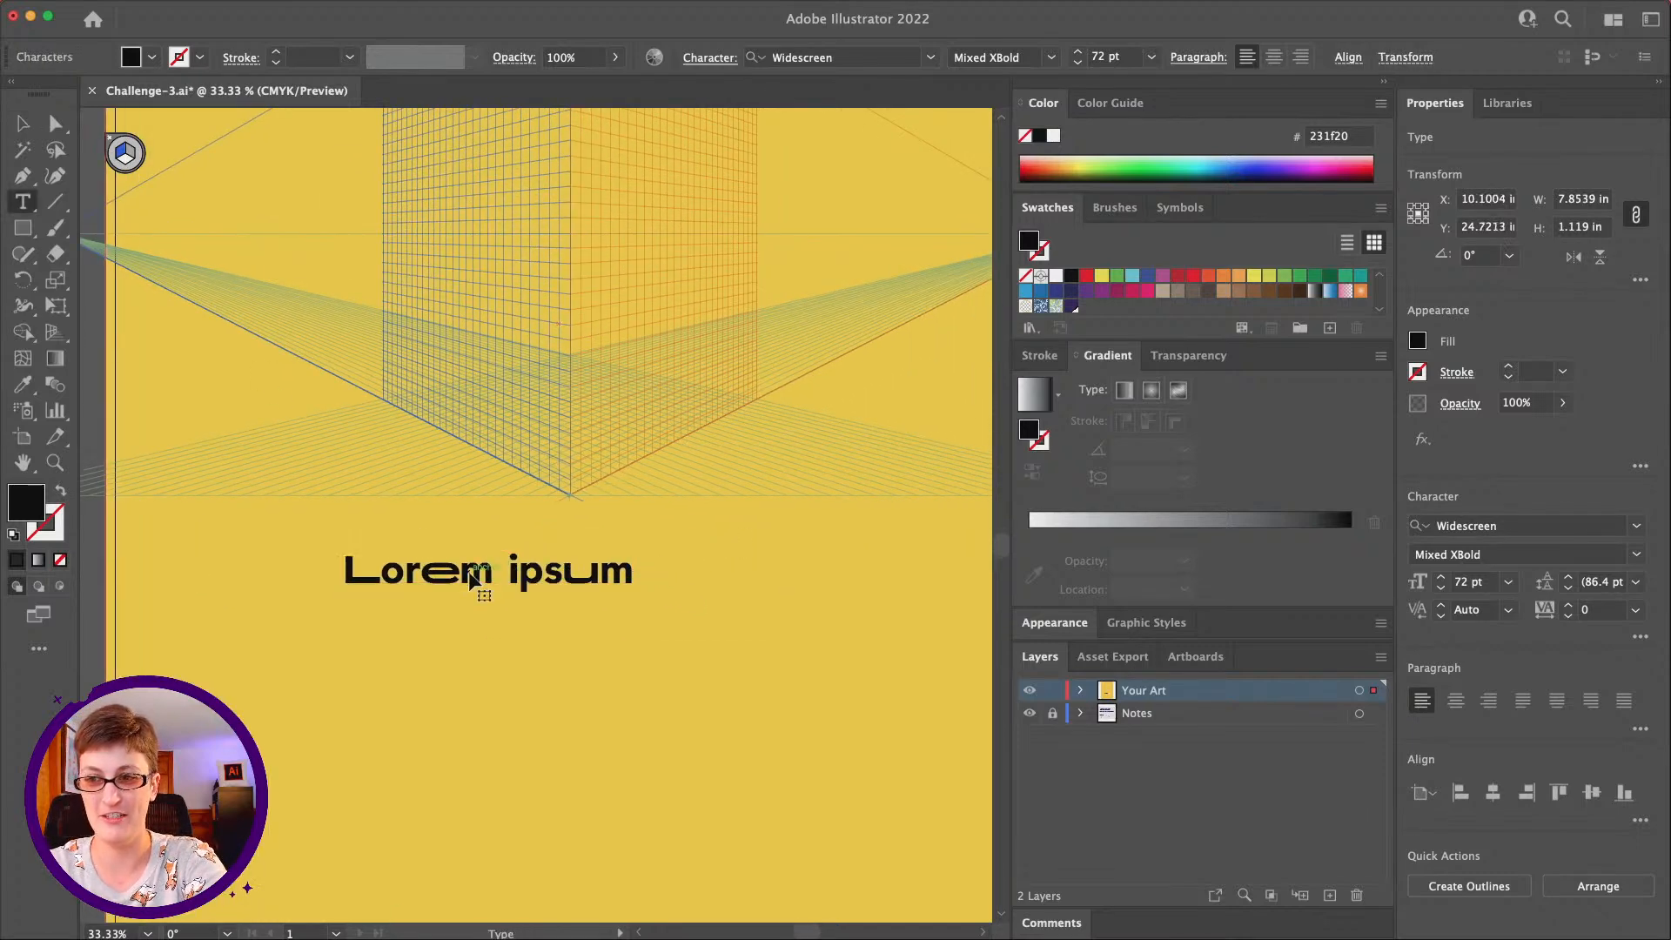
key(super+a)
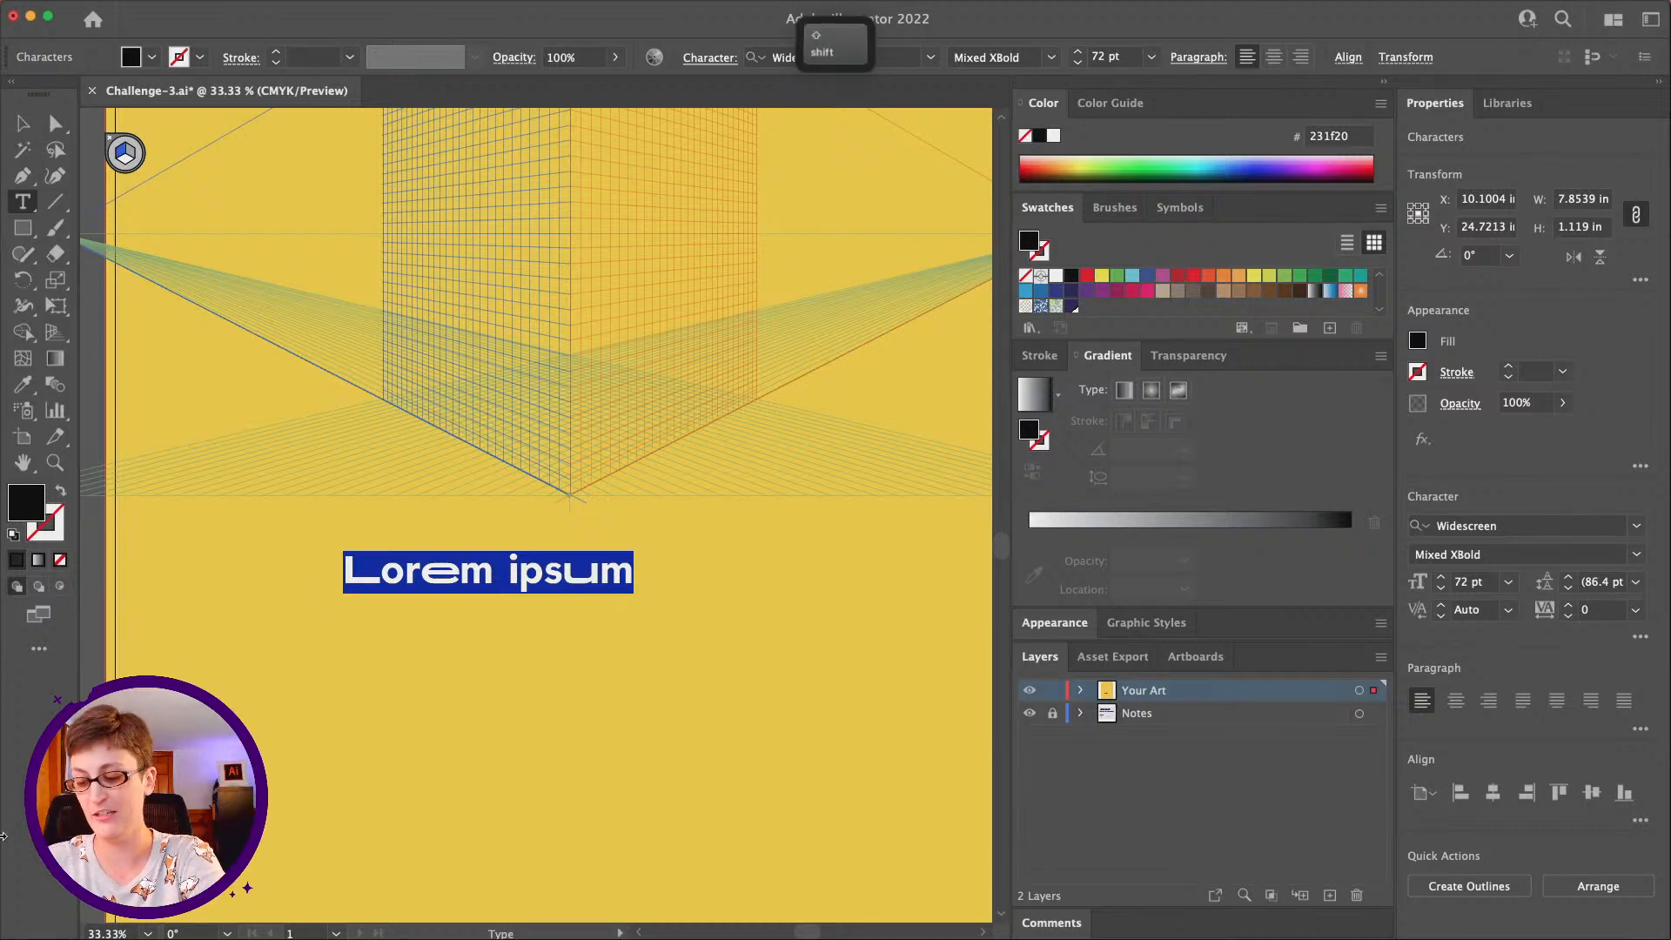
text(BLOCK)
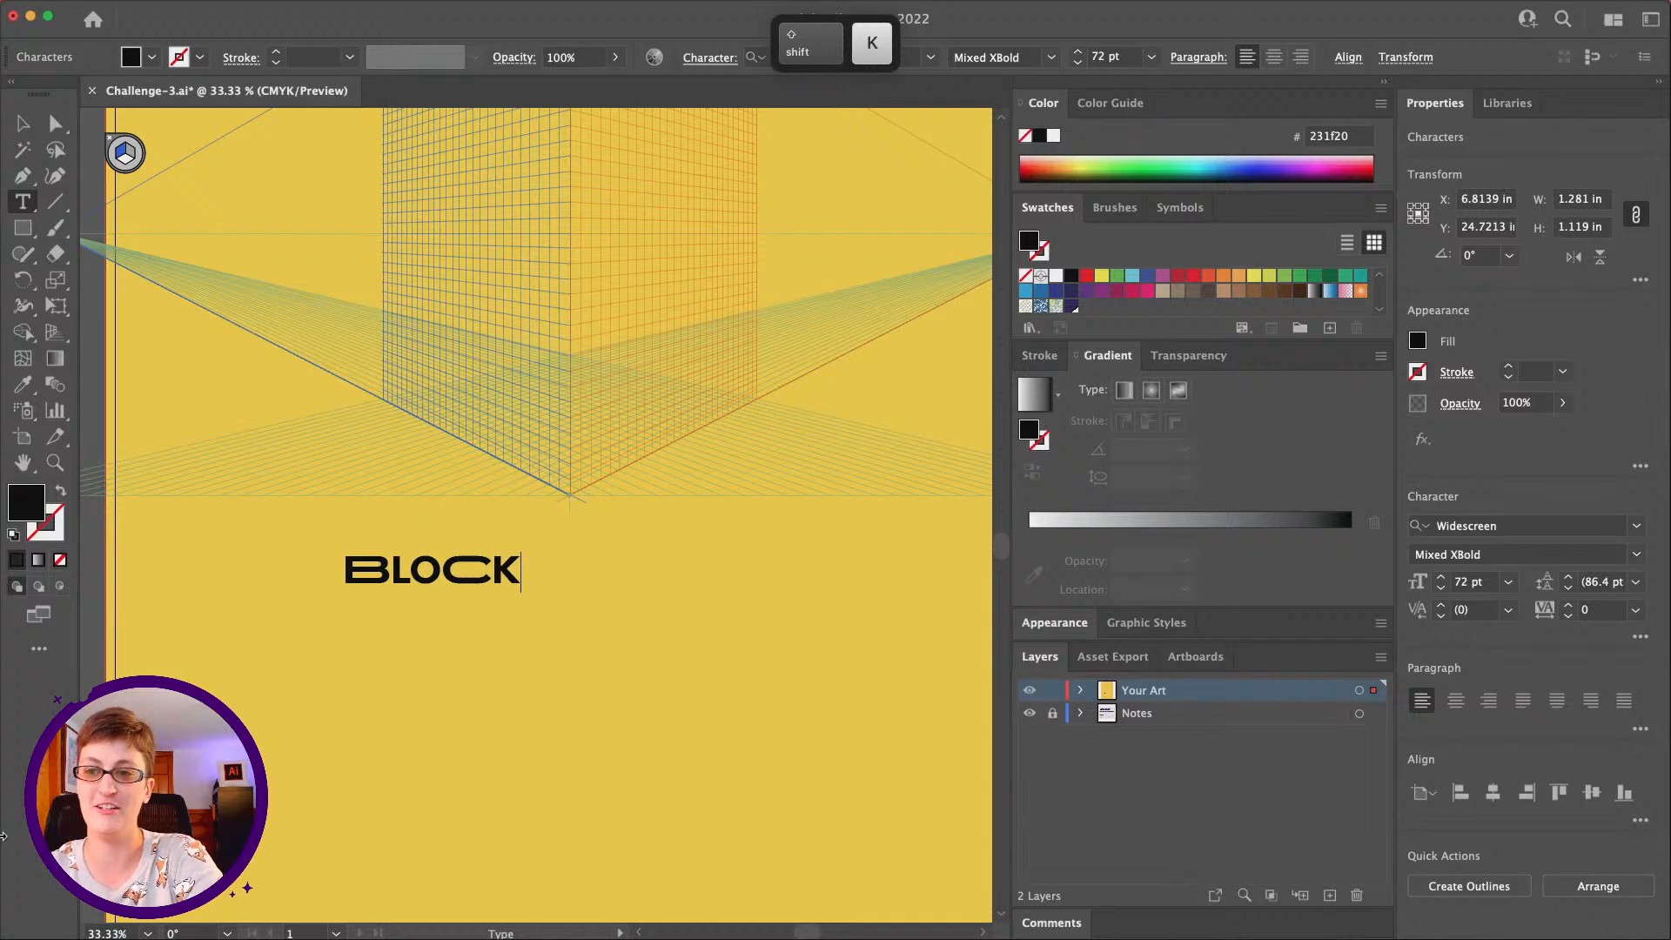
key(Escape)
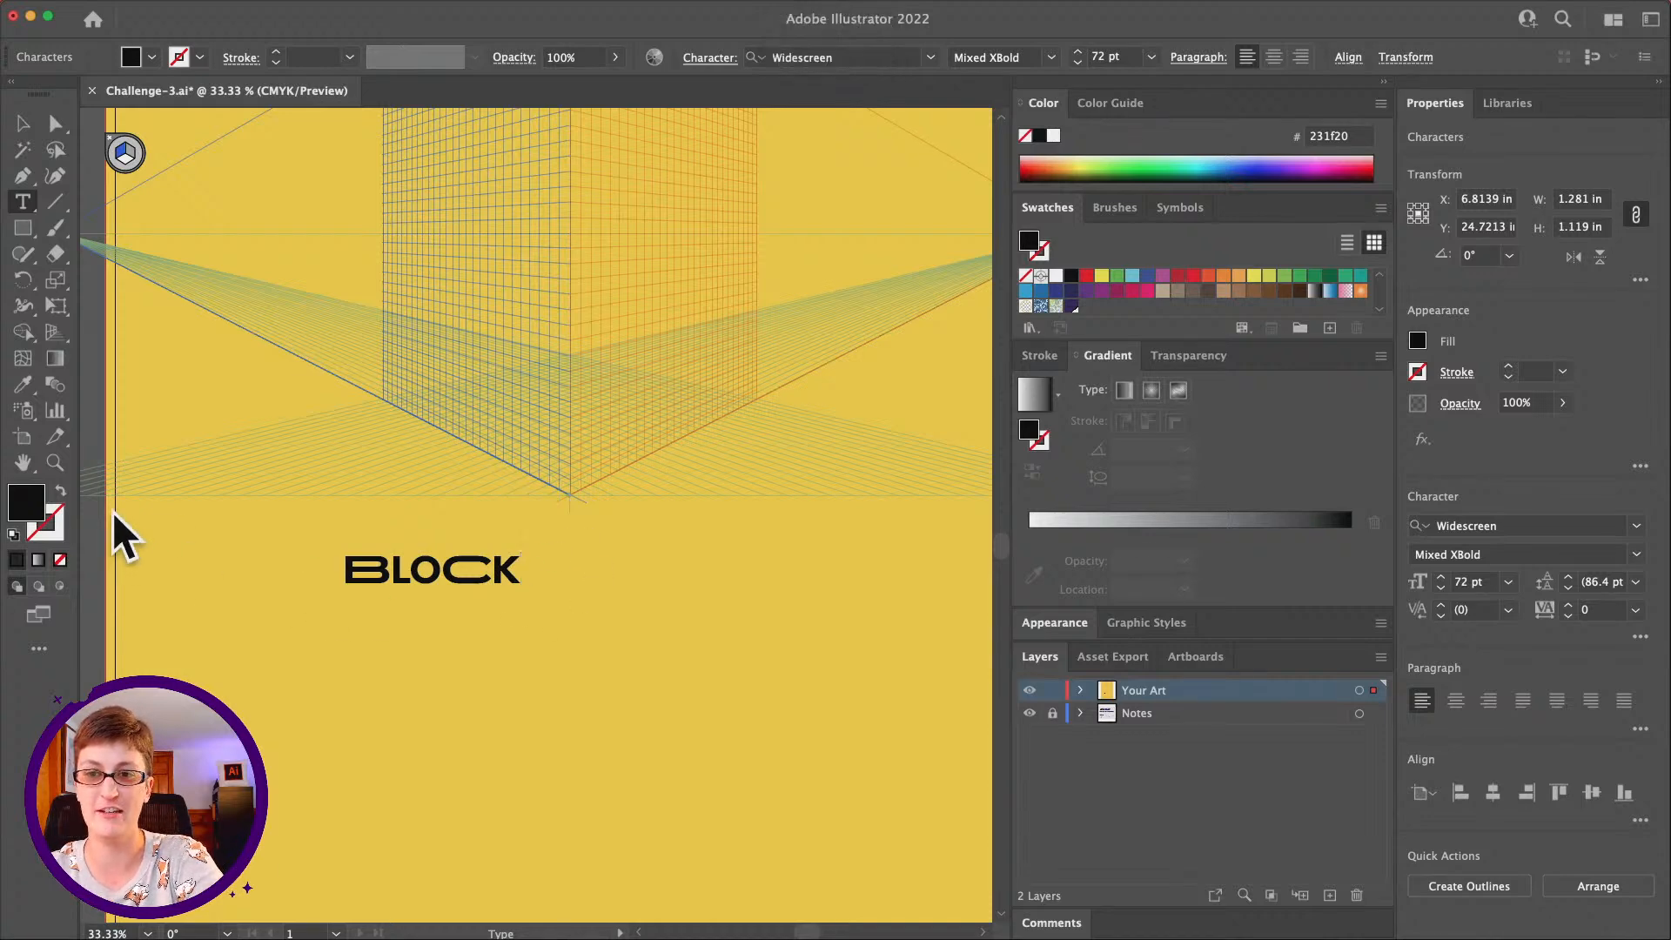
Duplicate the BLOCK text and stack the copies directly below it to form three closely spaced lines
key(z)
click(461, 587)
click(536, 520)
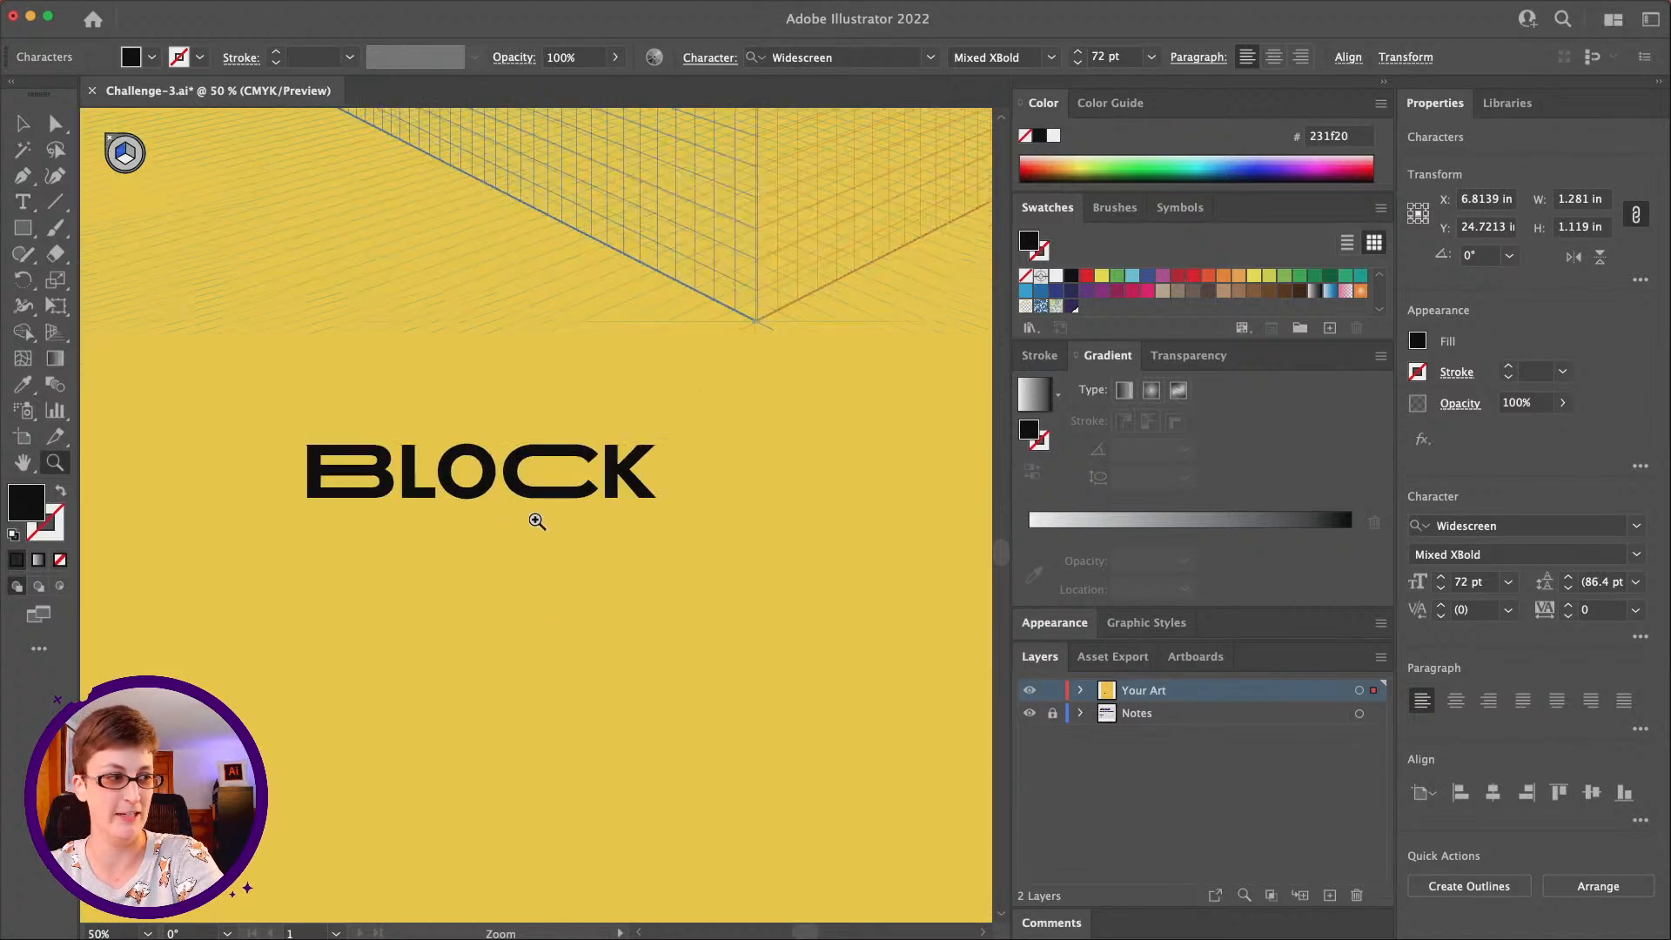
scroll(536, 520, up, 3)
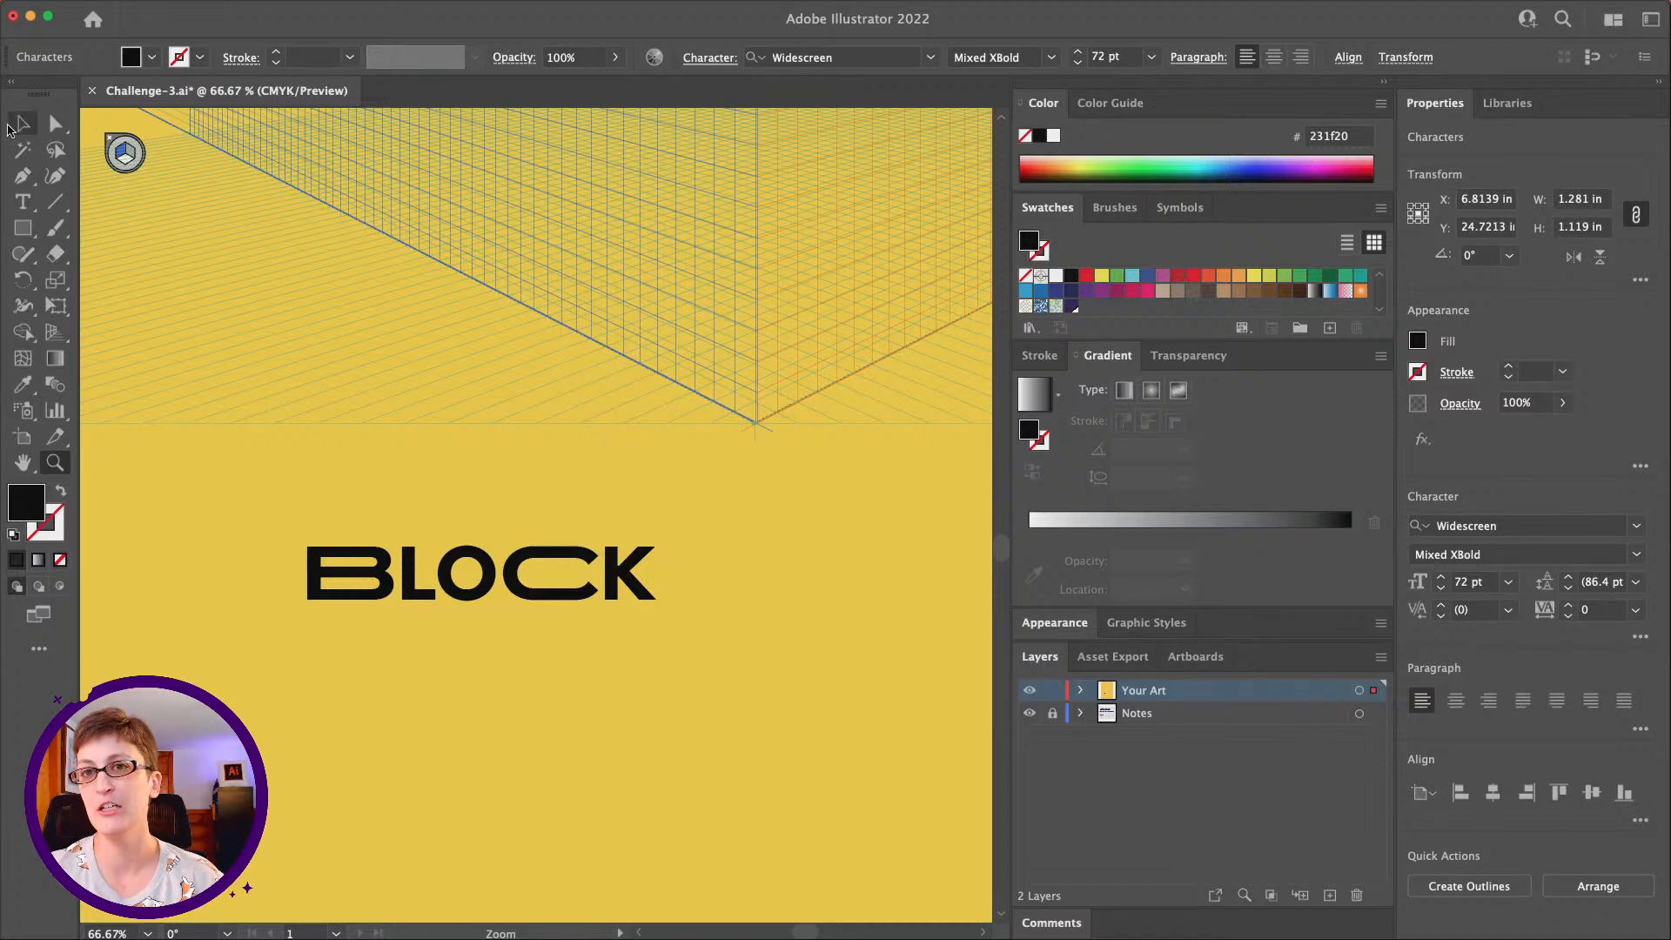
key(Escape)
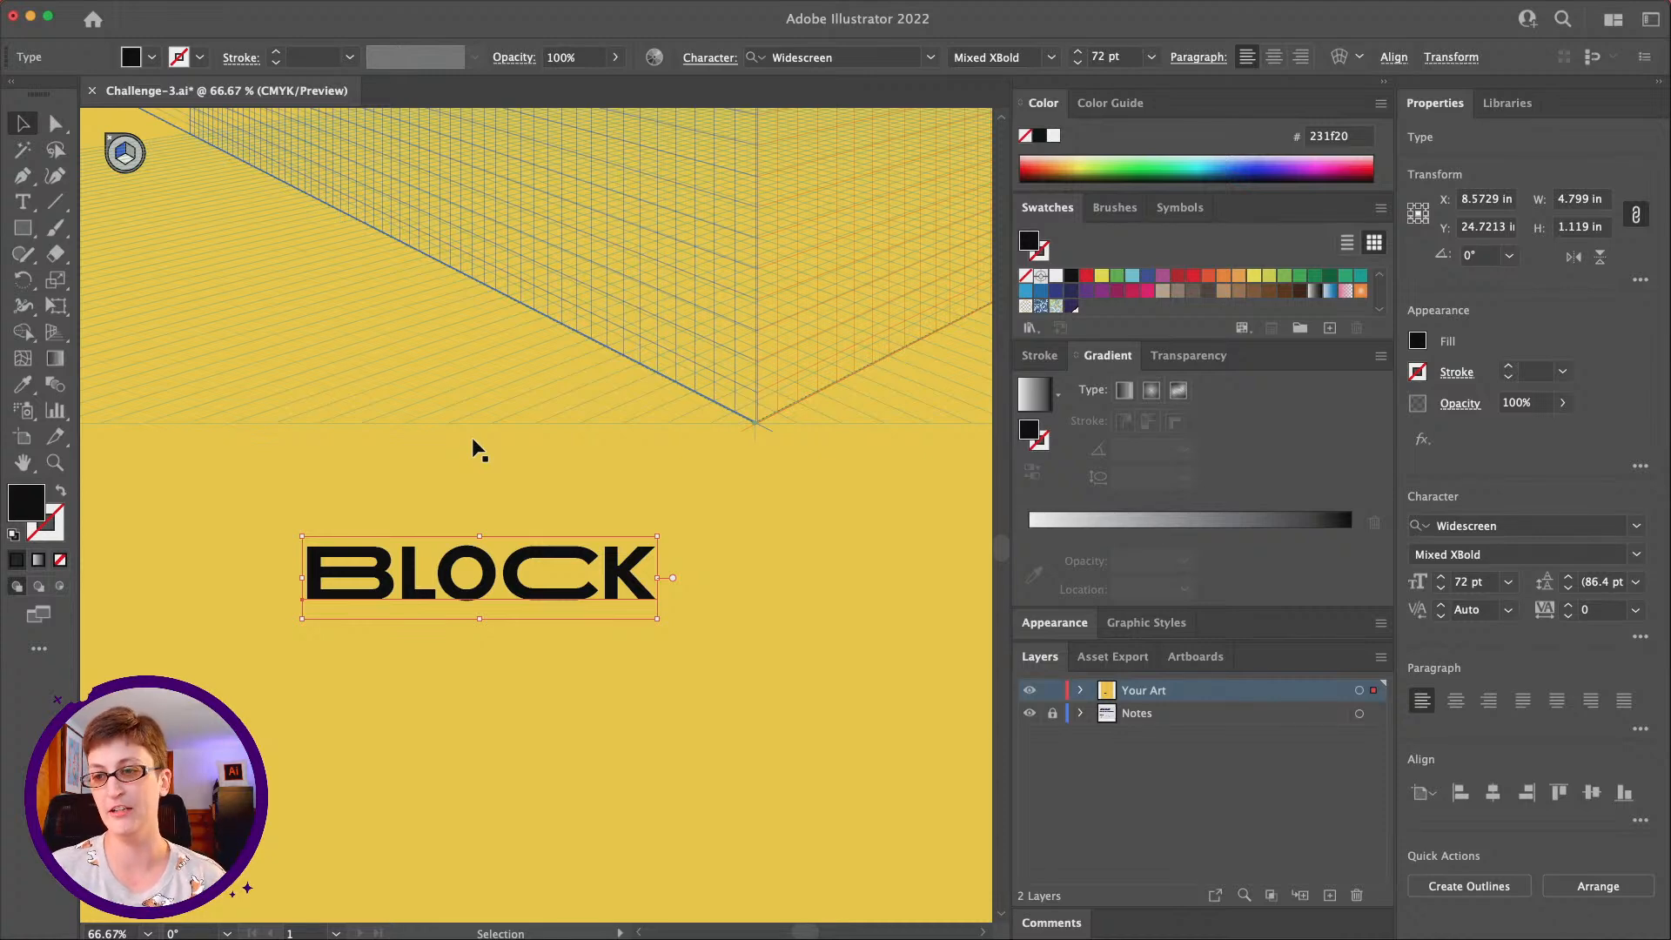
scroll(473, 440, down, 2)
scroll(653, 661, left, 3)
scroll(644, 625, down, 5)
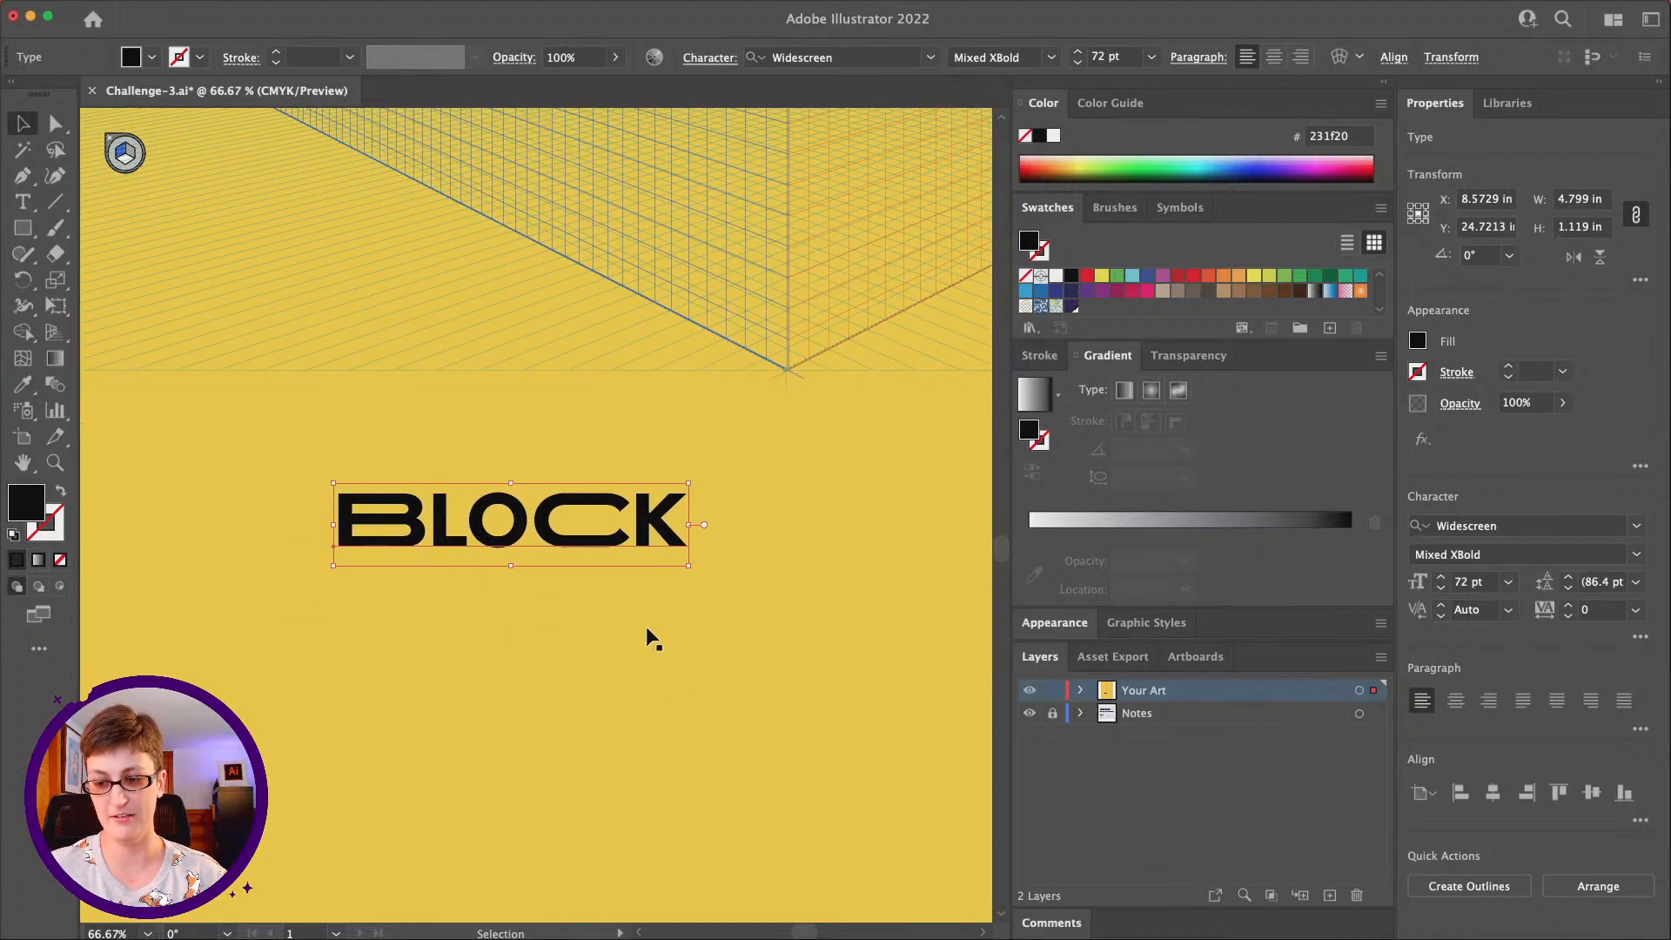
key(super+c)
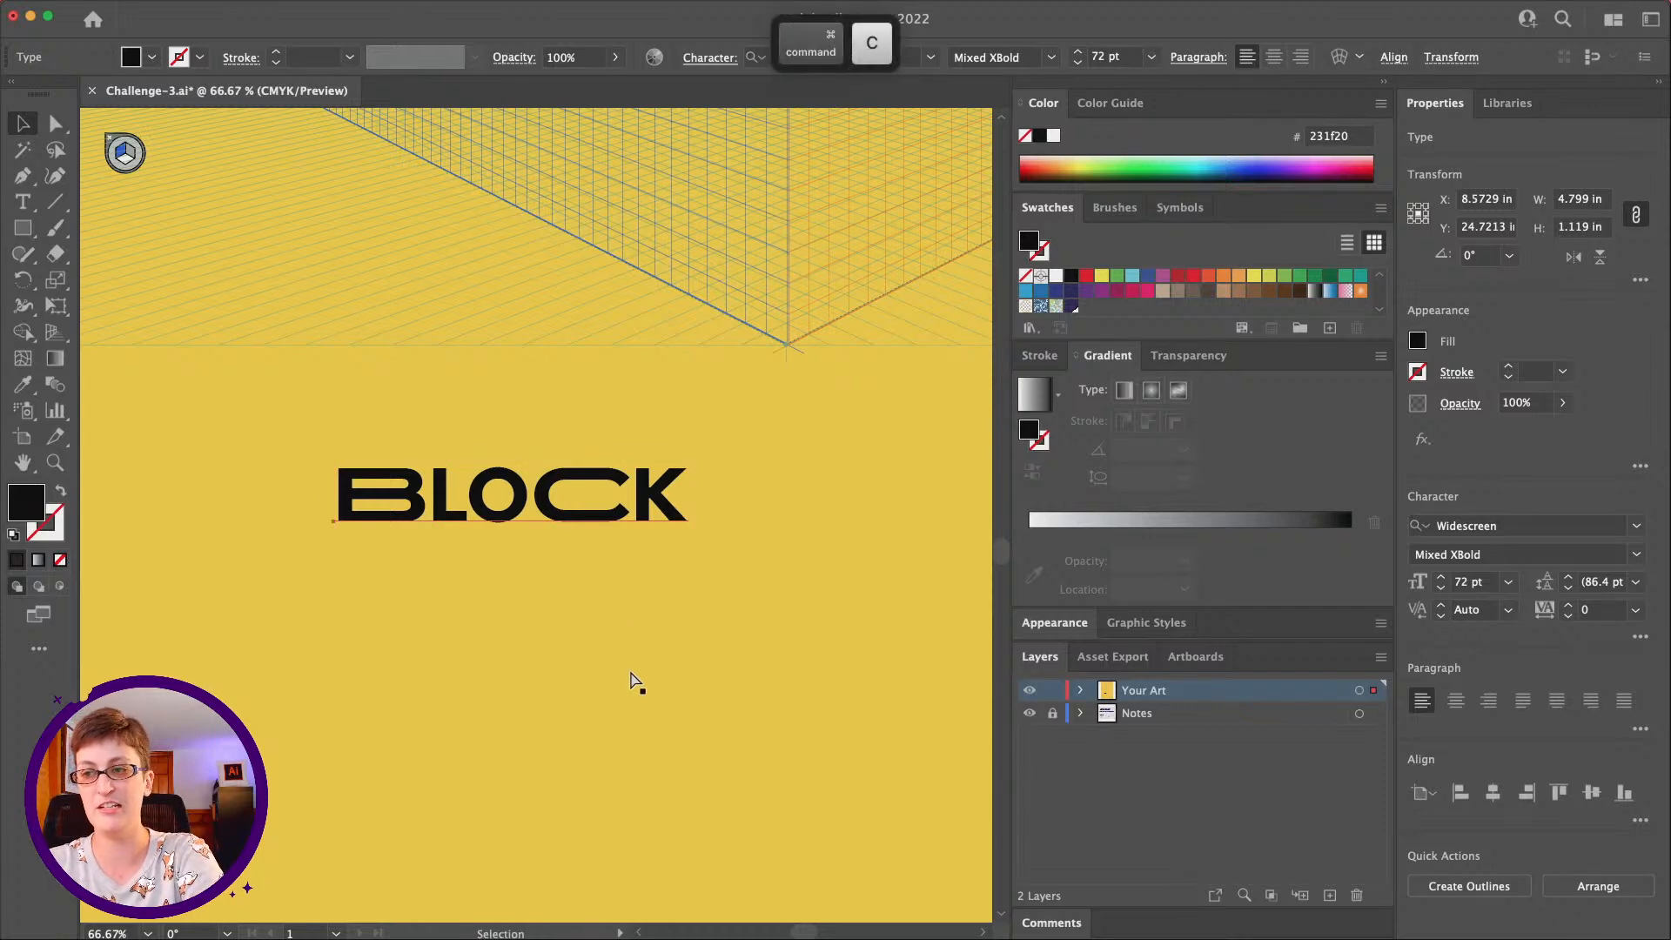
key(super+f)
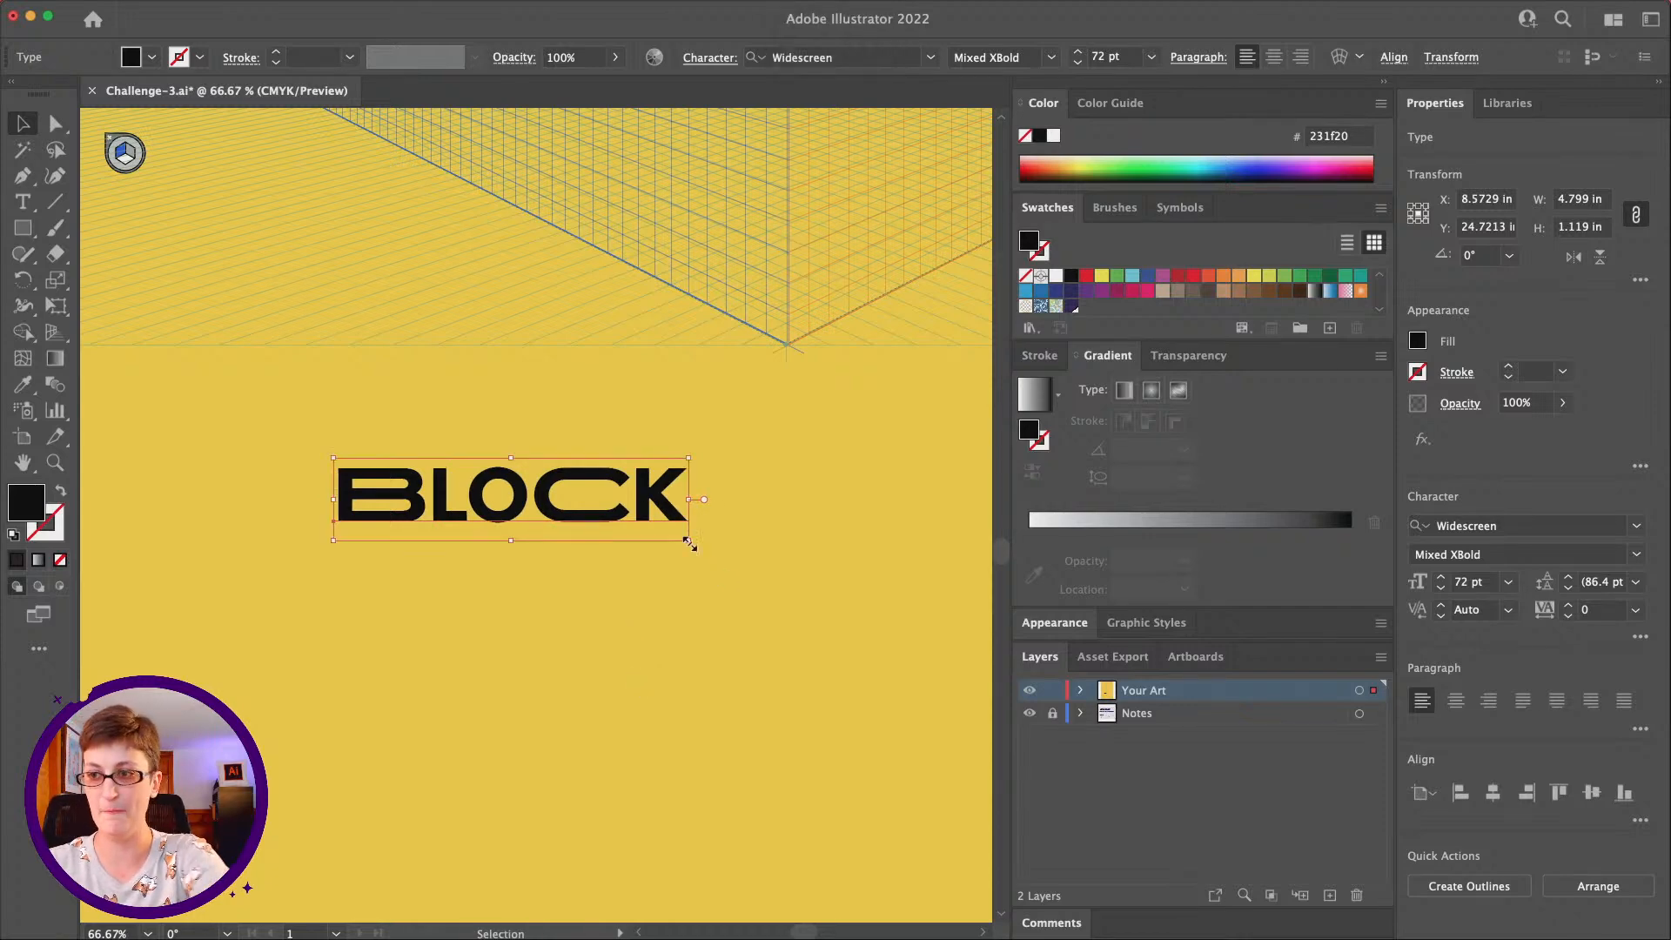
drag(675, 507, 673, 562)
drag(674, 575, 660, 636)
key(cmd+c)
key(cmd+f)
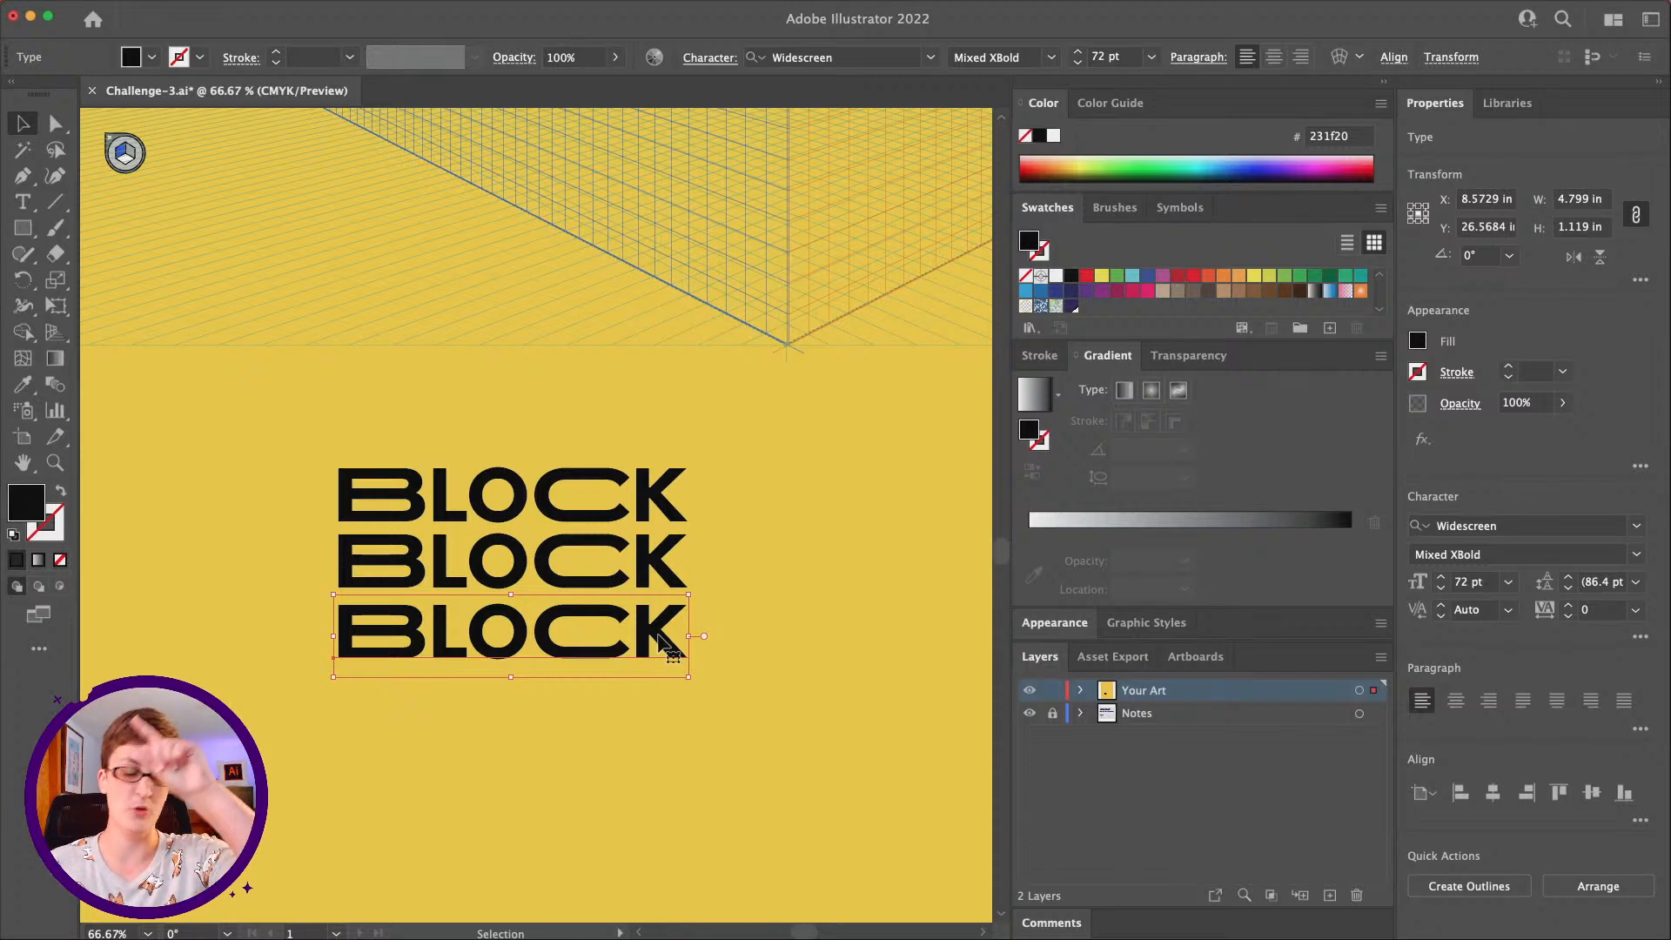
Reflect the middle BLOCK line across the horizontal axis and move it back between the other two lines
click(672, 579)
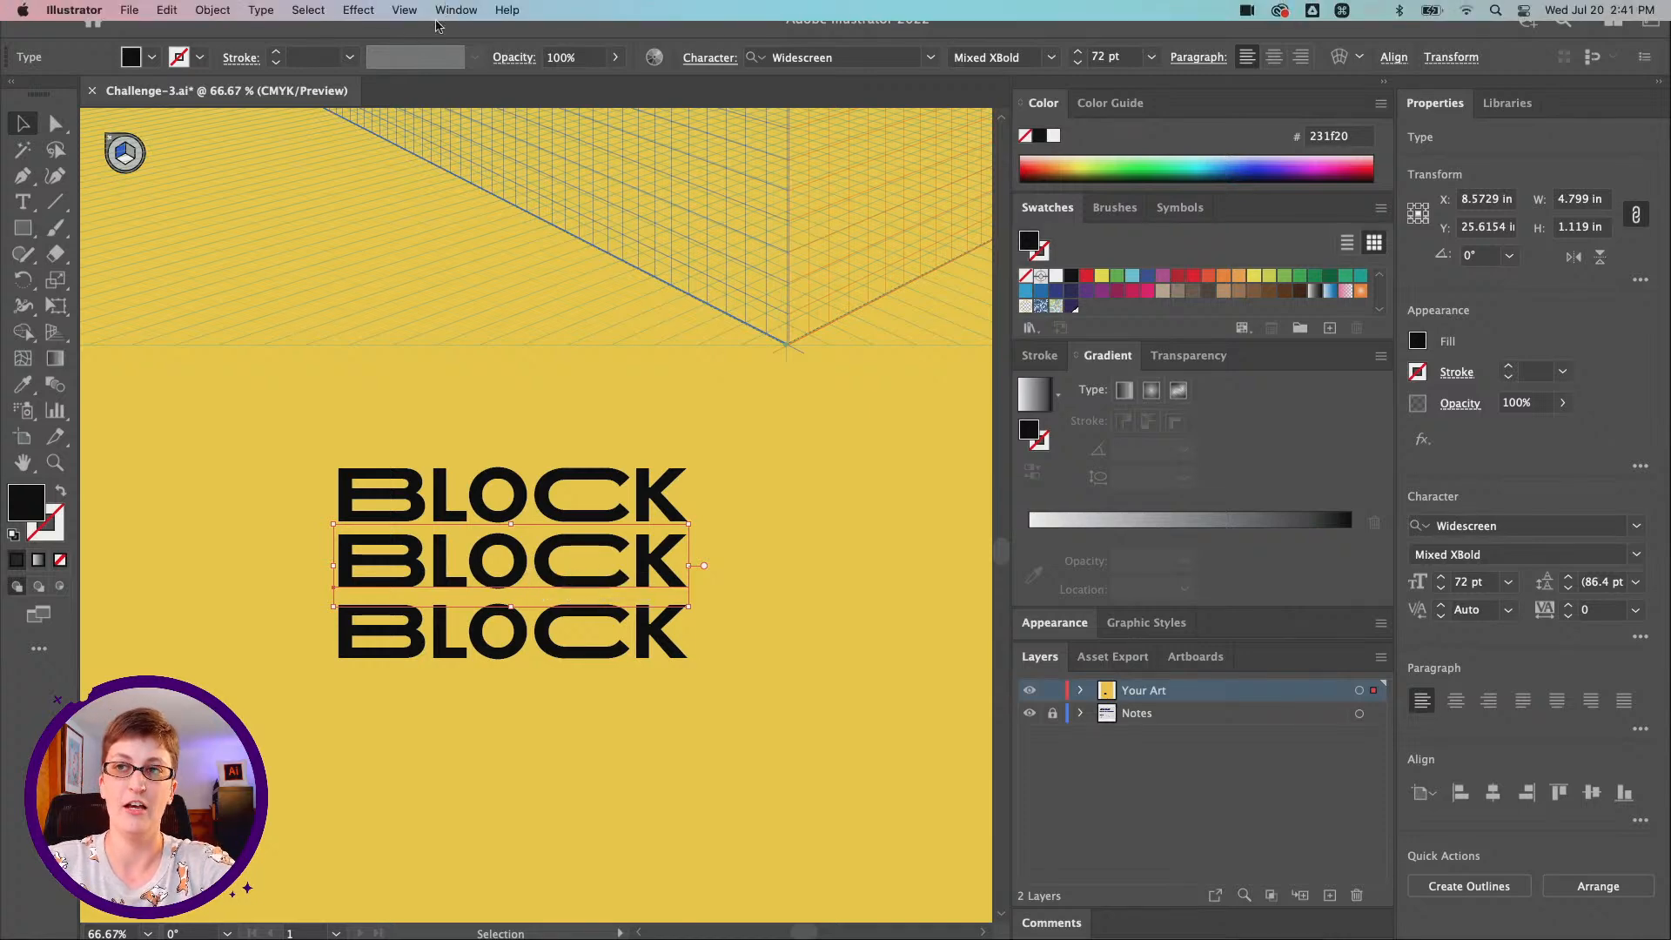
click(214, 10)
mouse_move(237, 36)
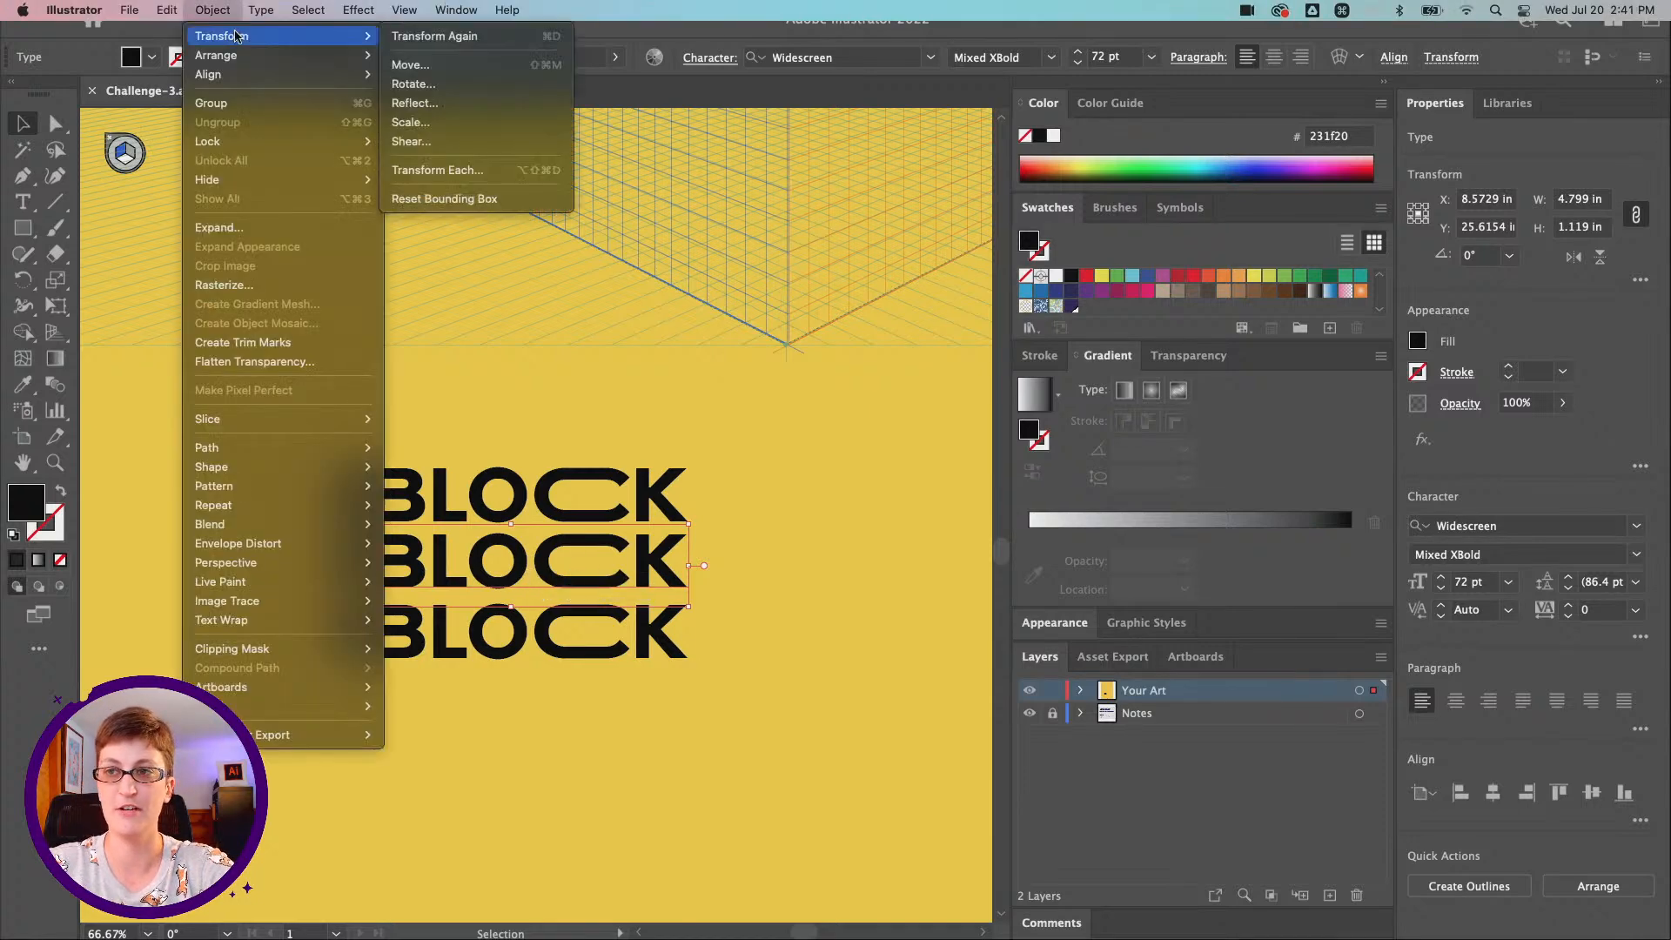
click(438, 102)
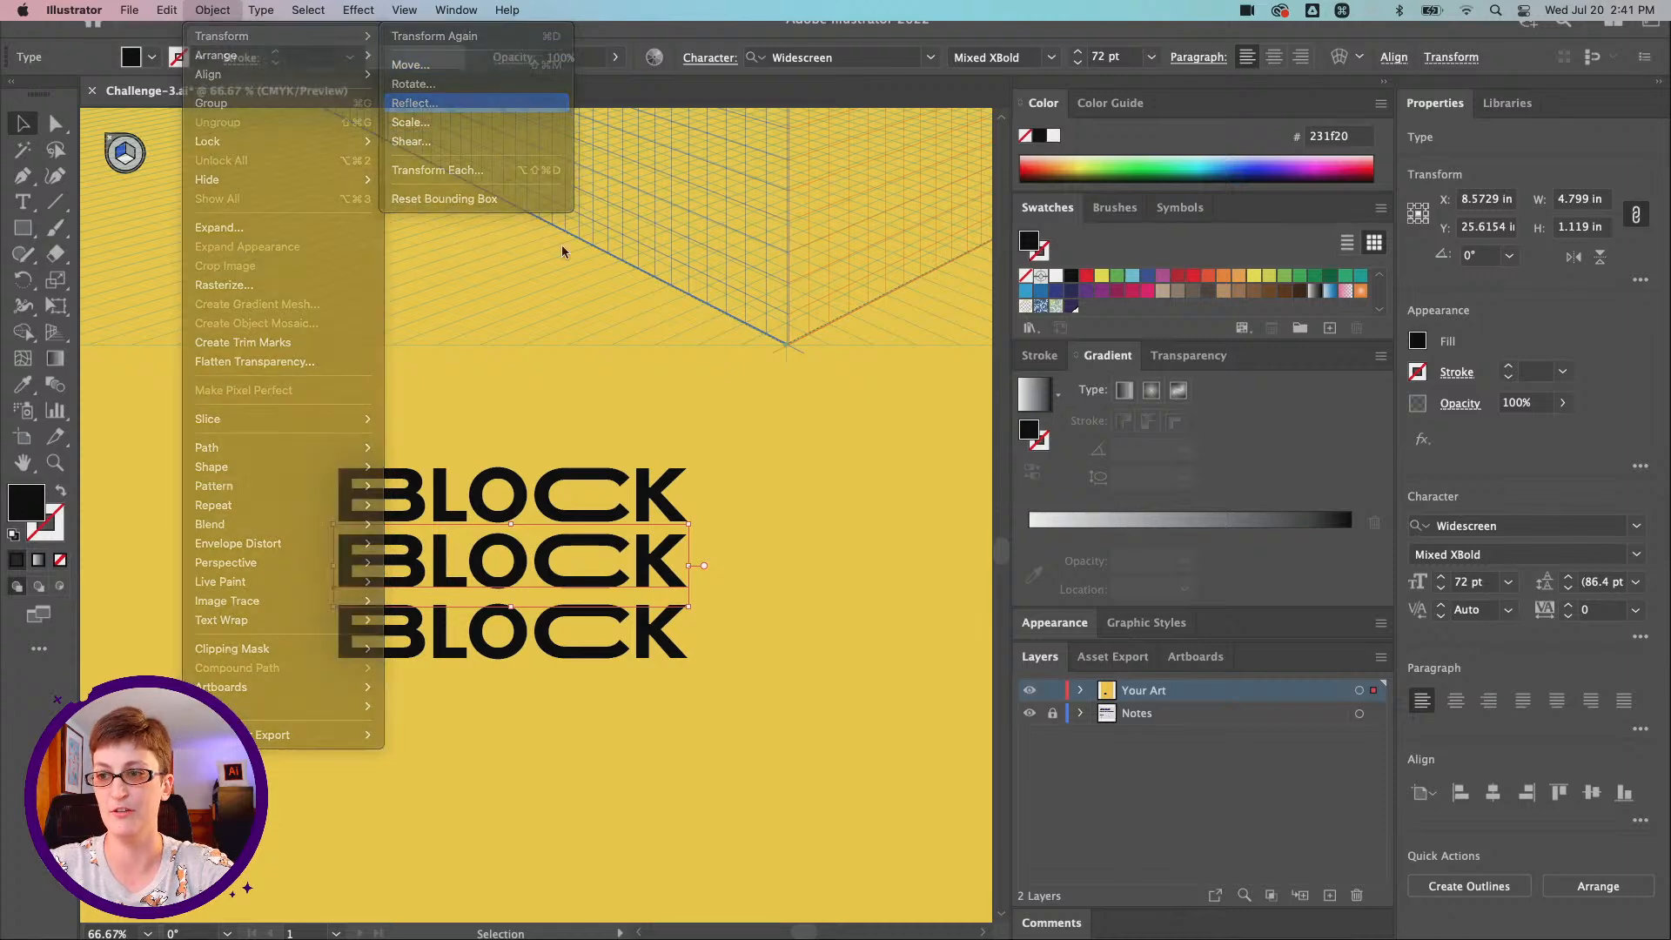
click(737, 365)
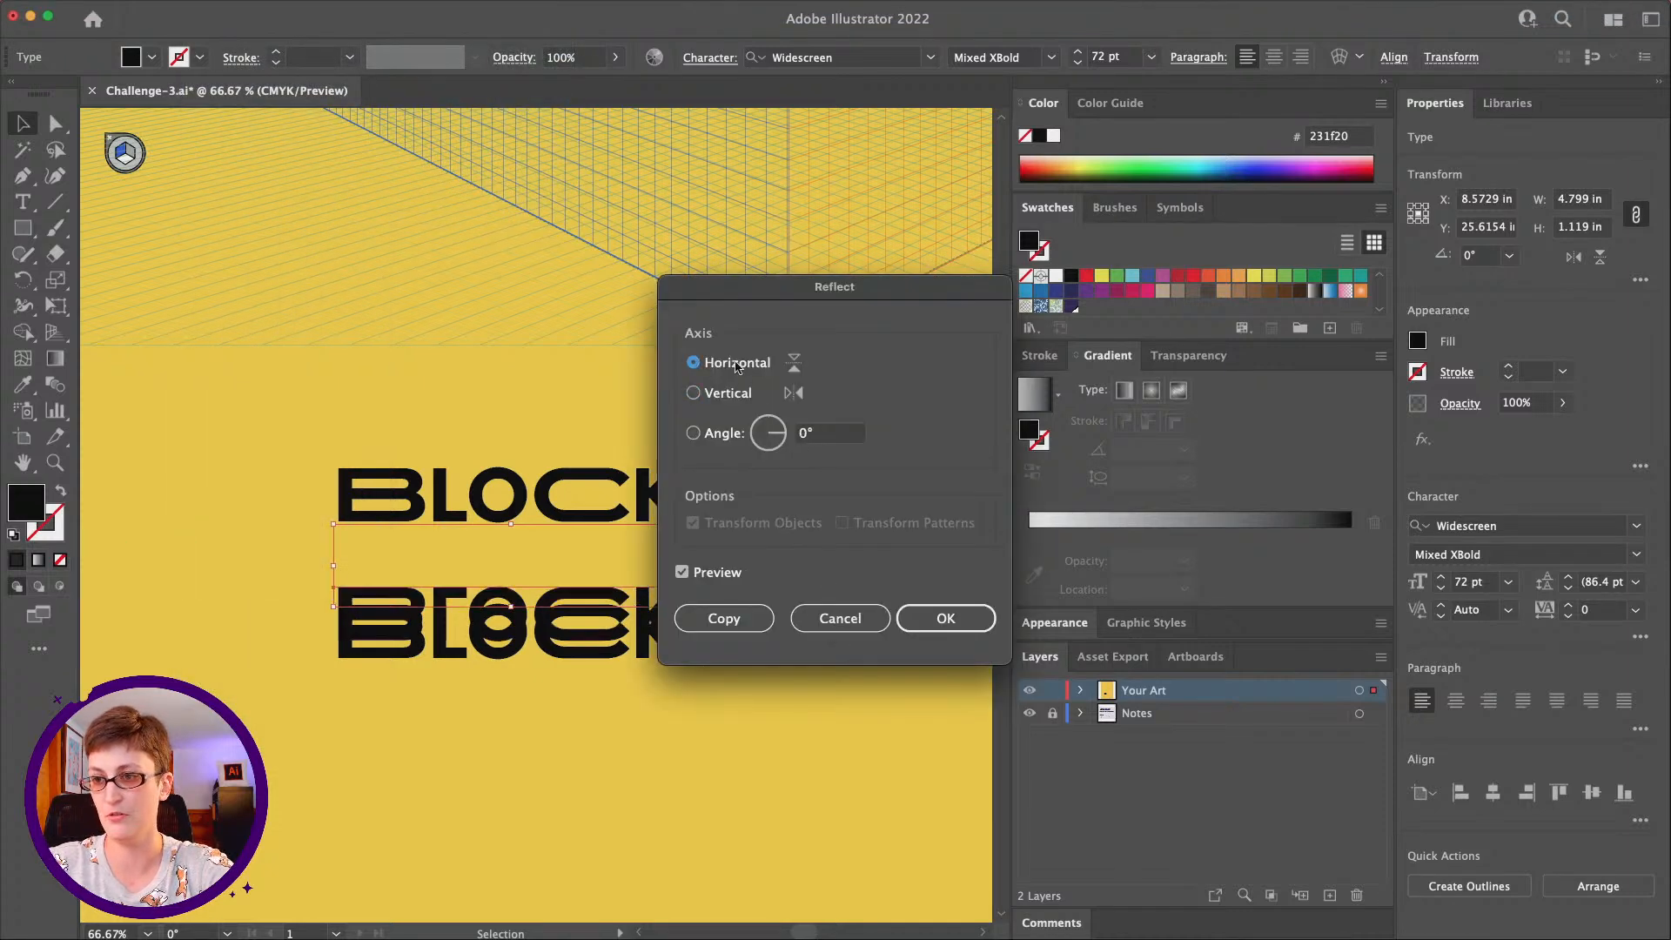
click(926, 613)
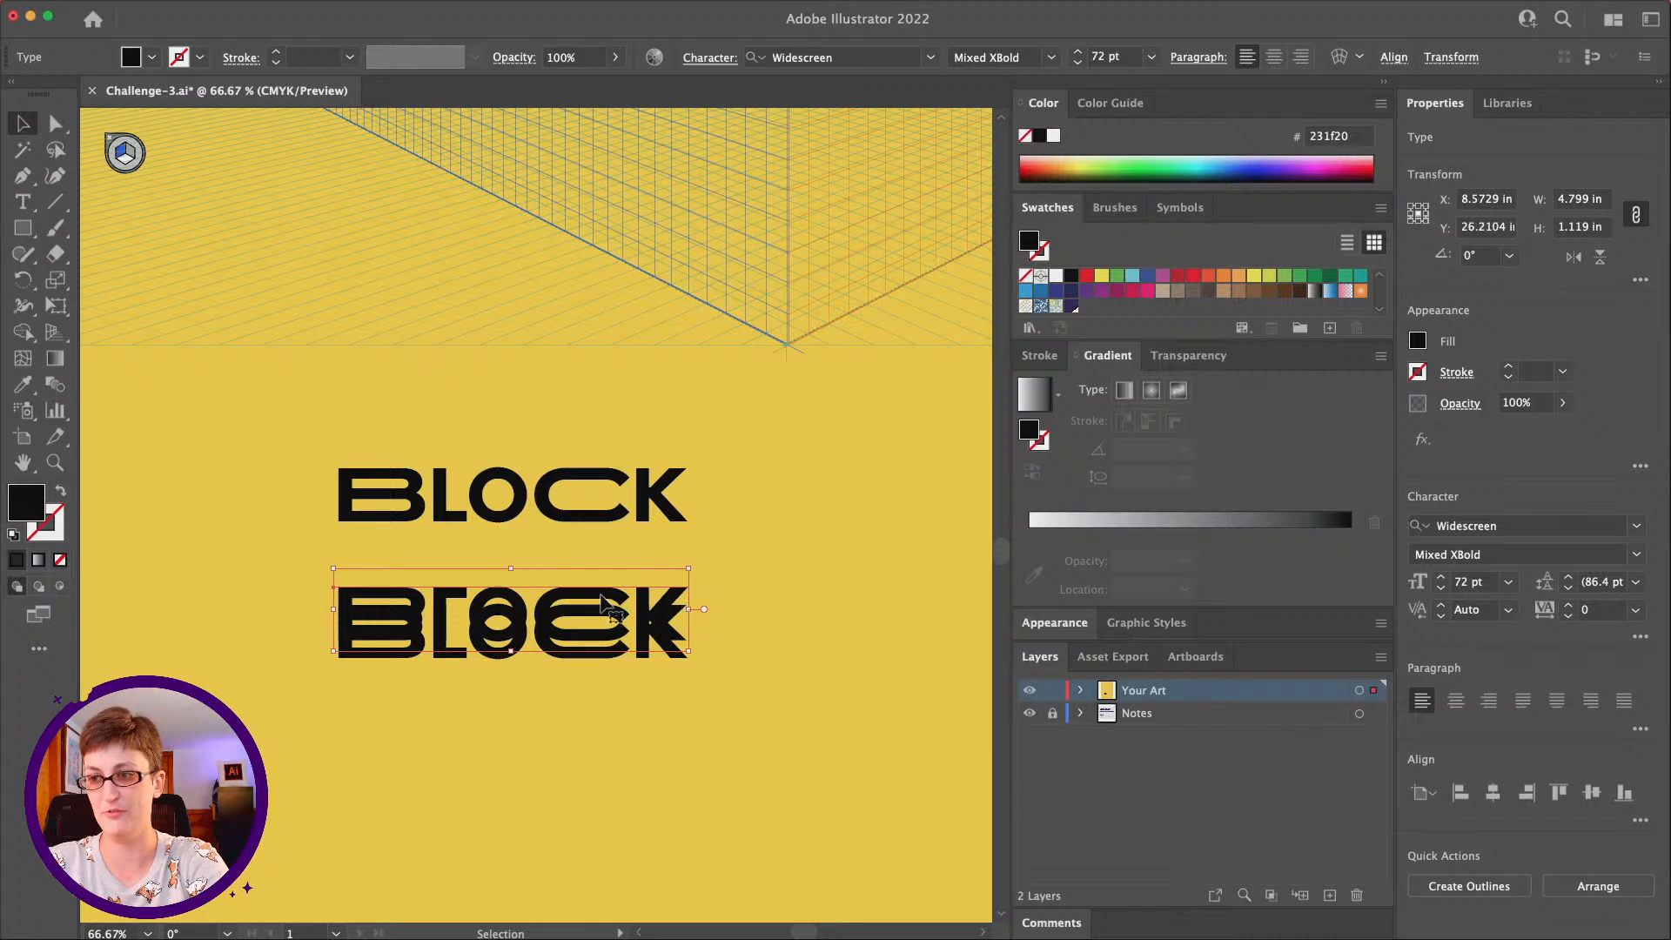
drag(609, 617, 609, 570)
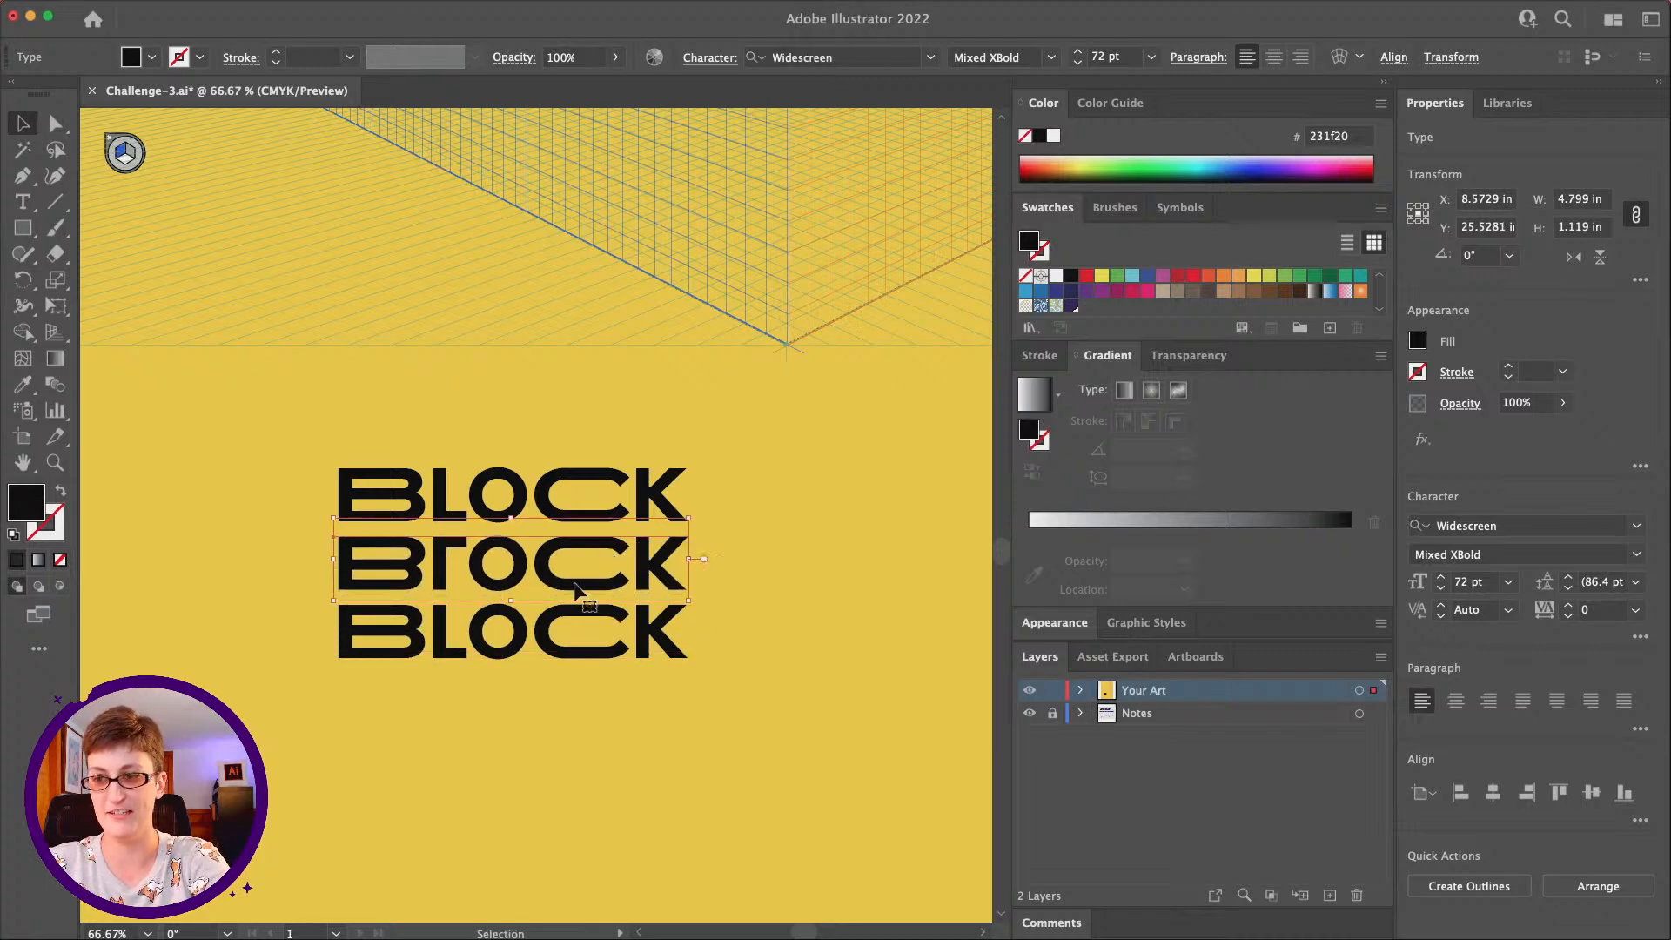
Look over the perspective grid's display, snapping, locking and preset options
scroll(462, 590, right, 1)
scroll(461, 589, up, 1)
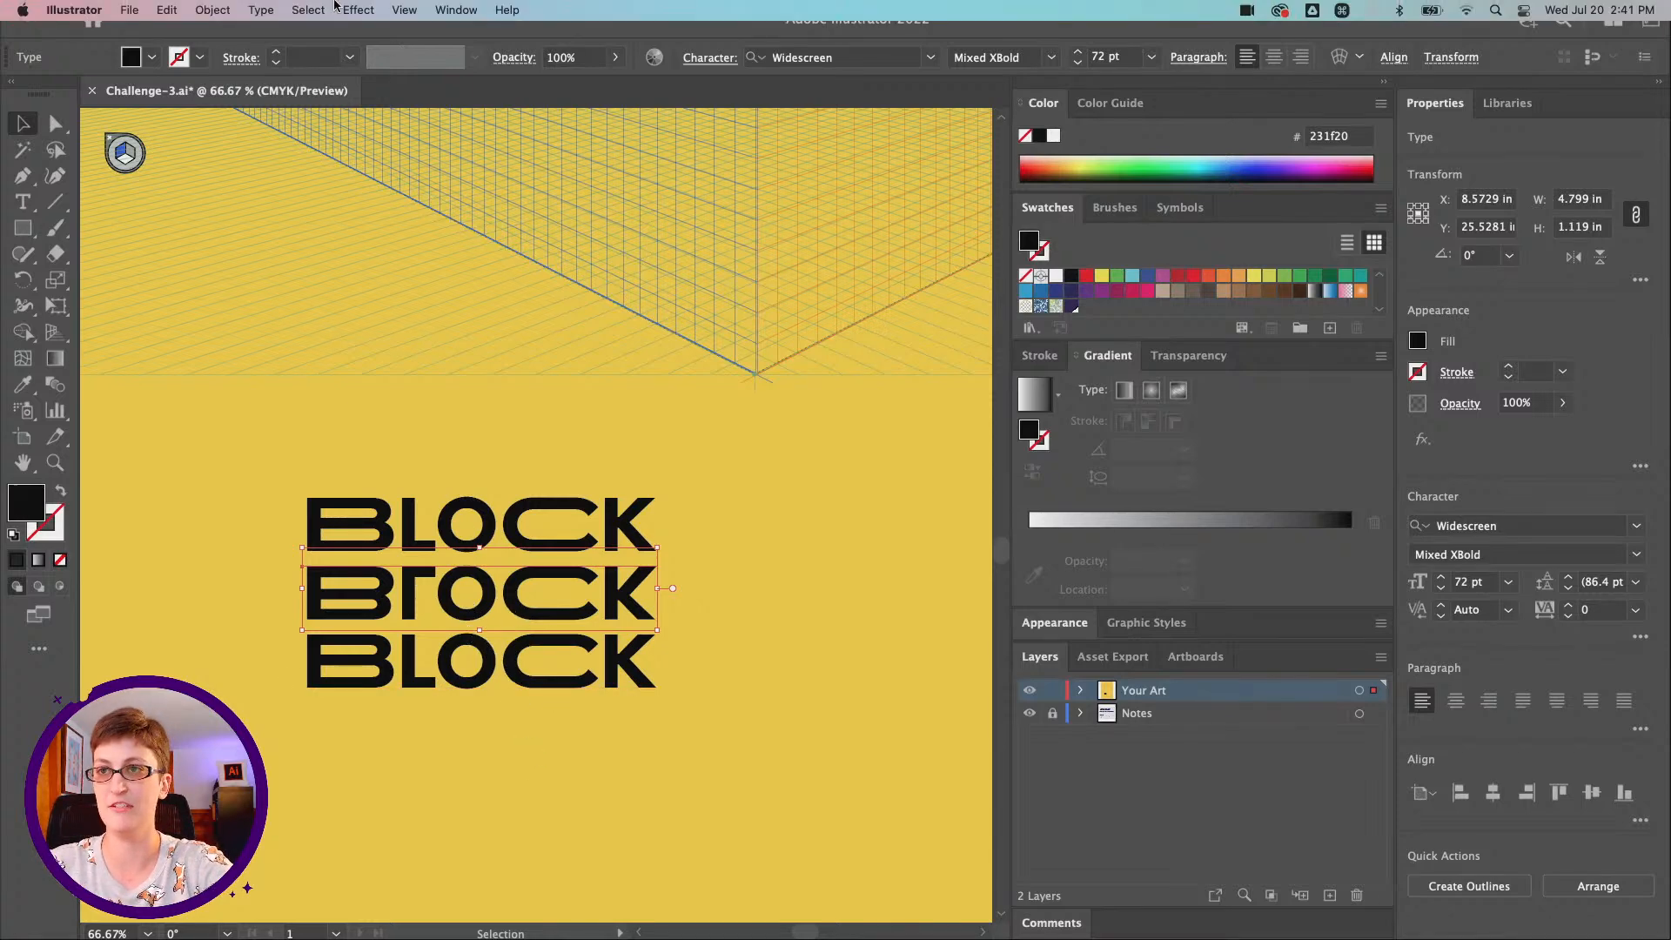
click(346, 10)
mouse_move(404, 10)
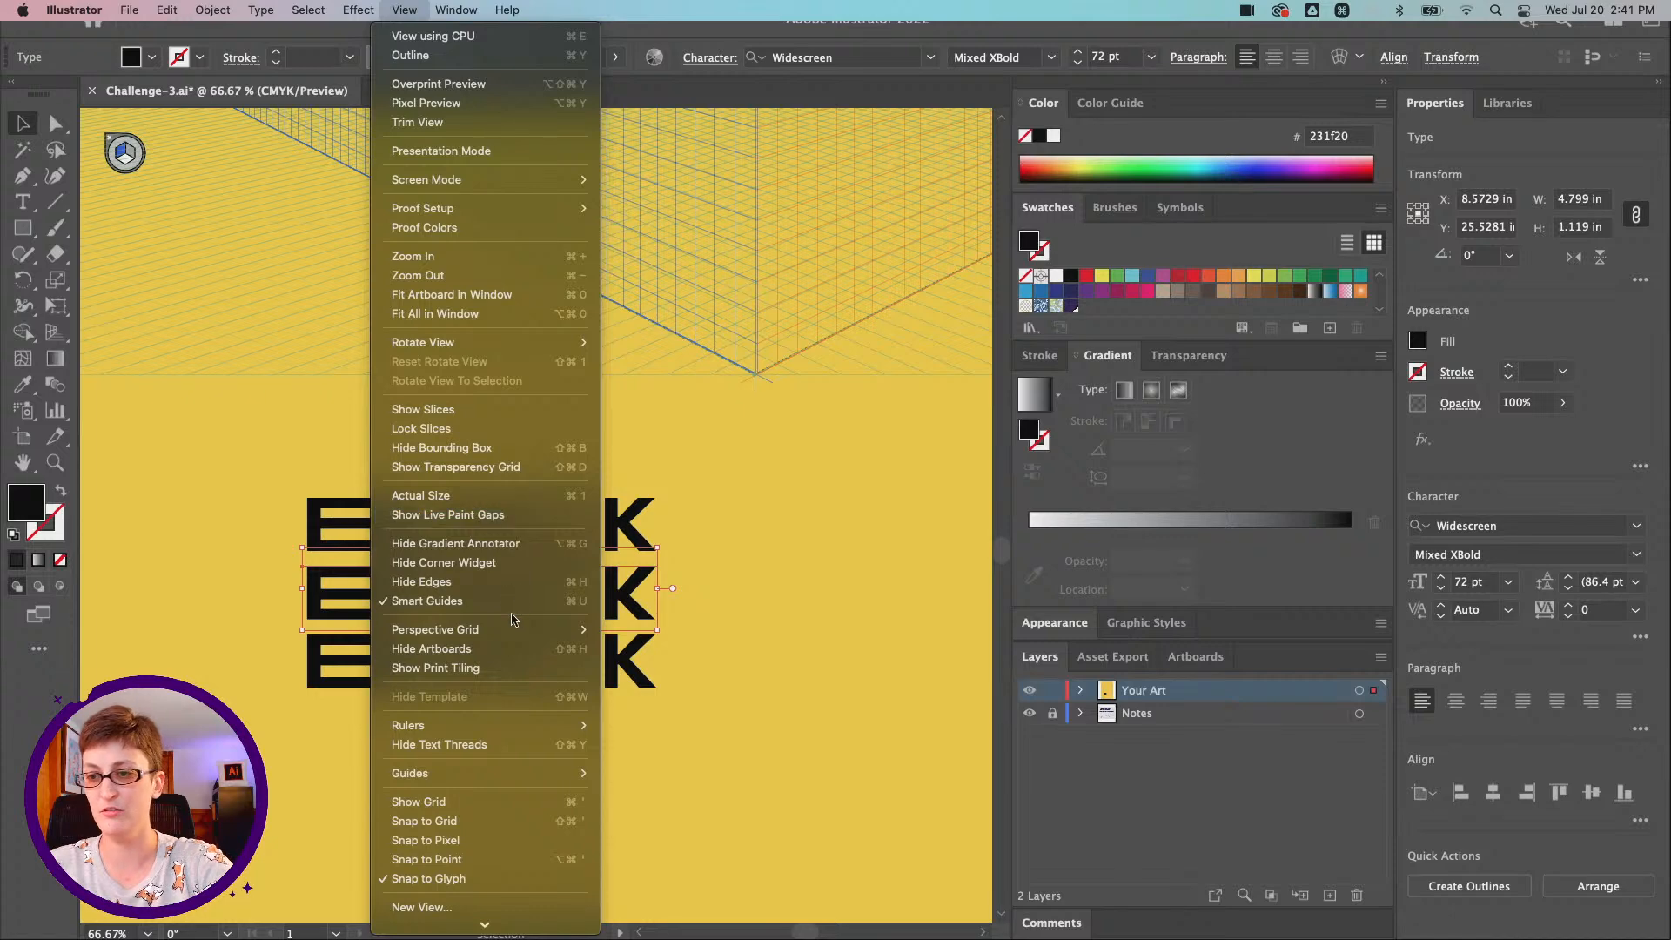
mouse_move(519, 633)
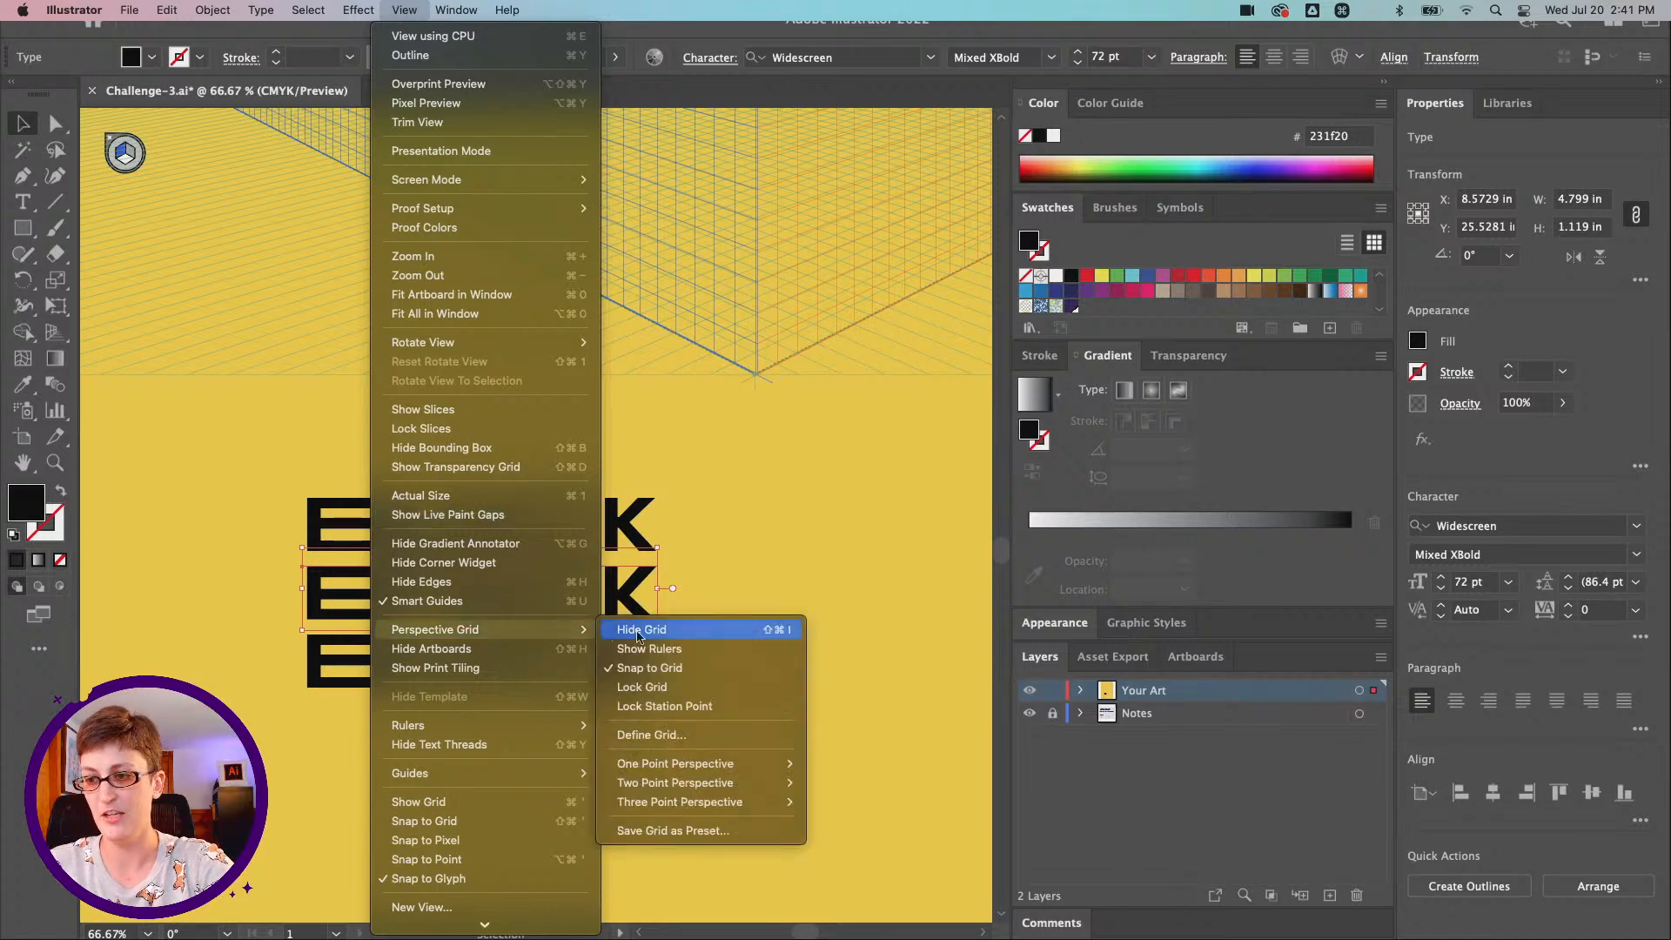
mouse_move(734, 784)
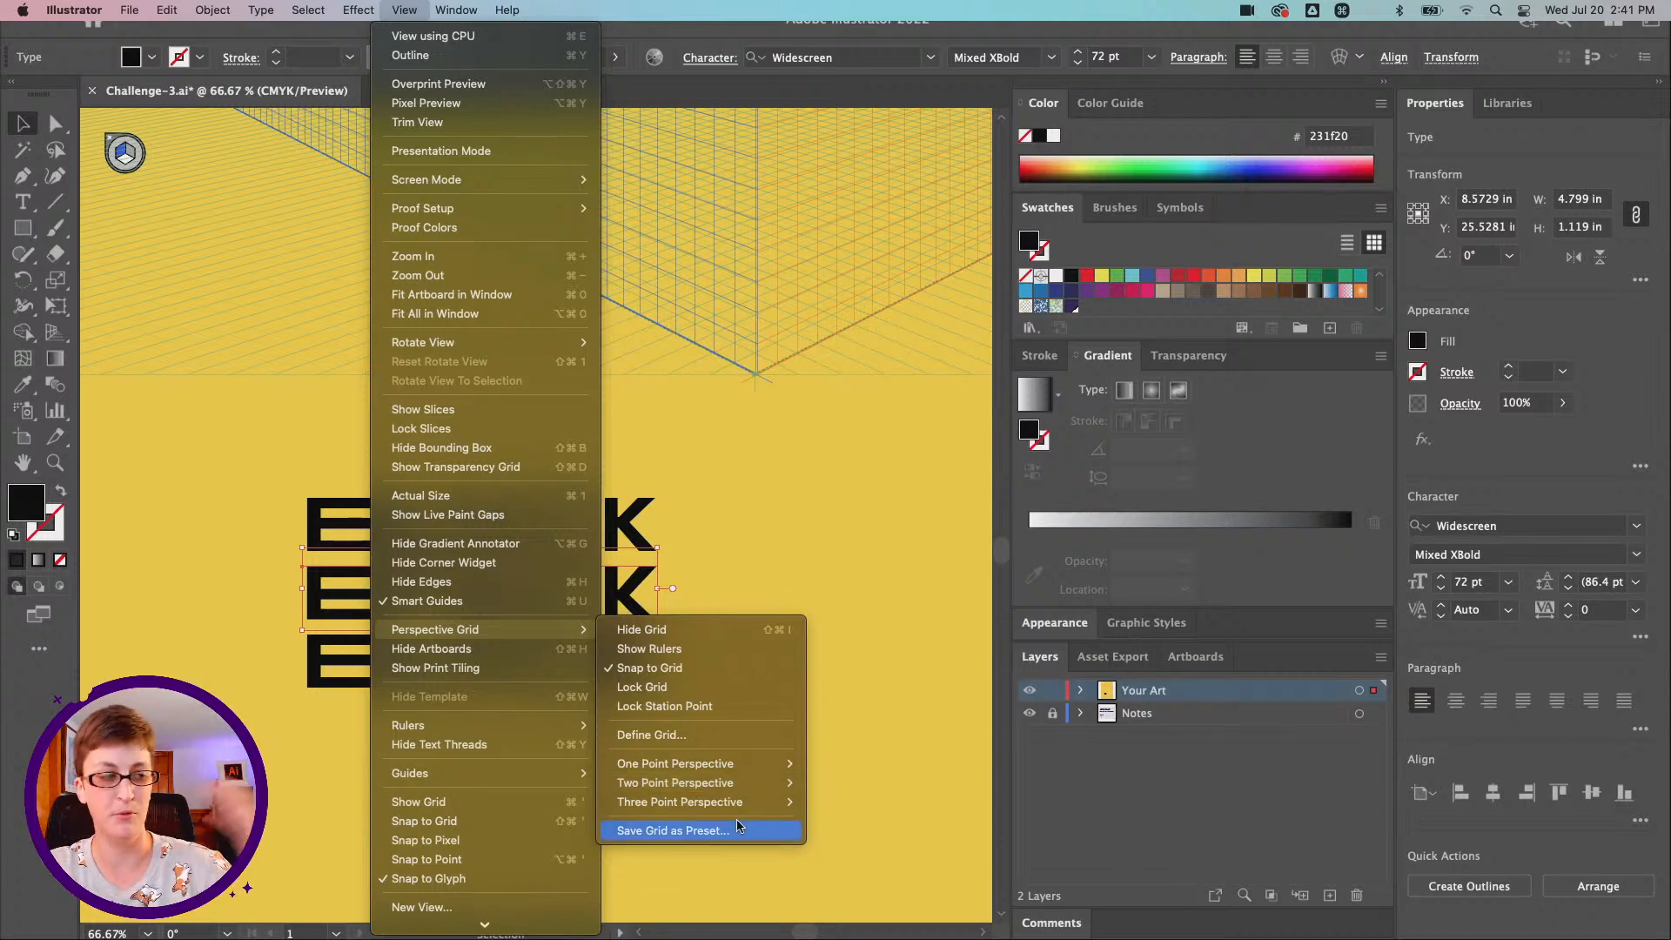
click(397, 12)
Hide the perspective grid, bring it back with the Perspective Grid tool, and return to the Selection tool
key(z)
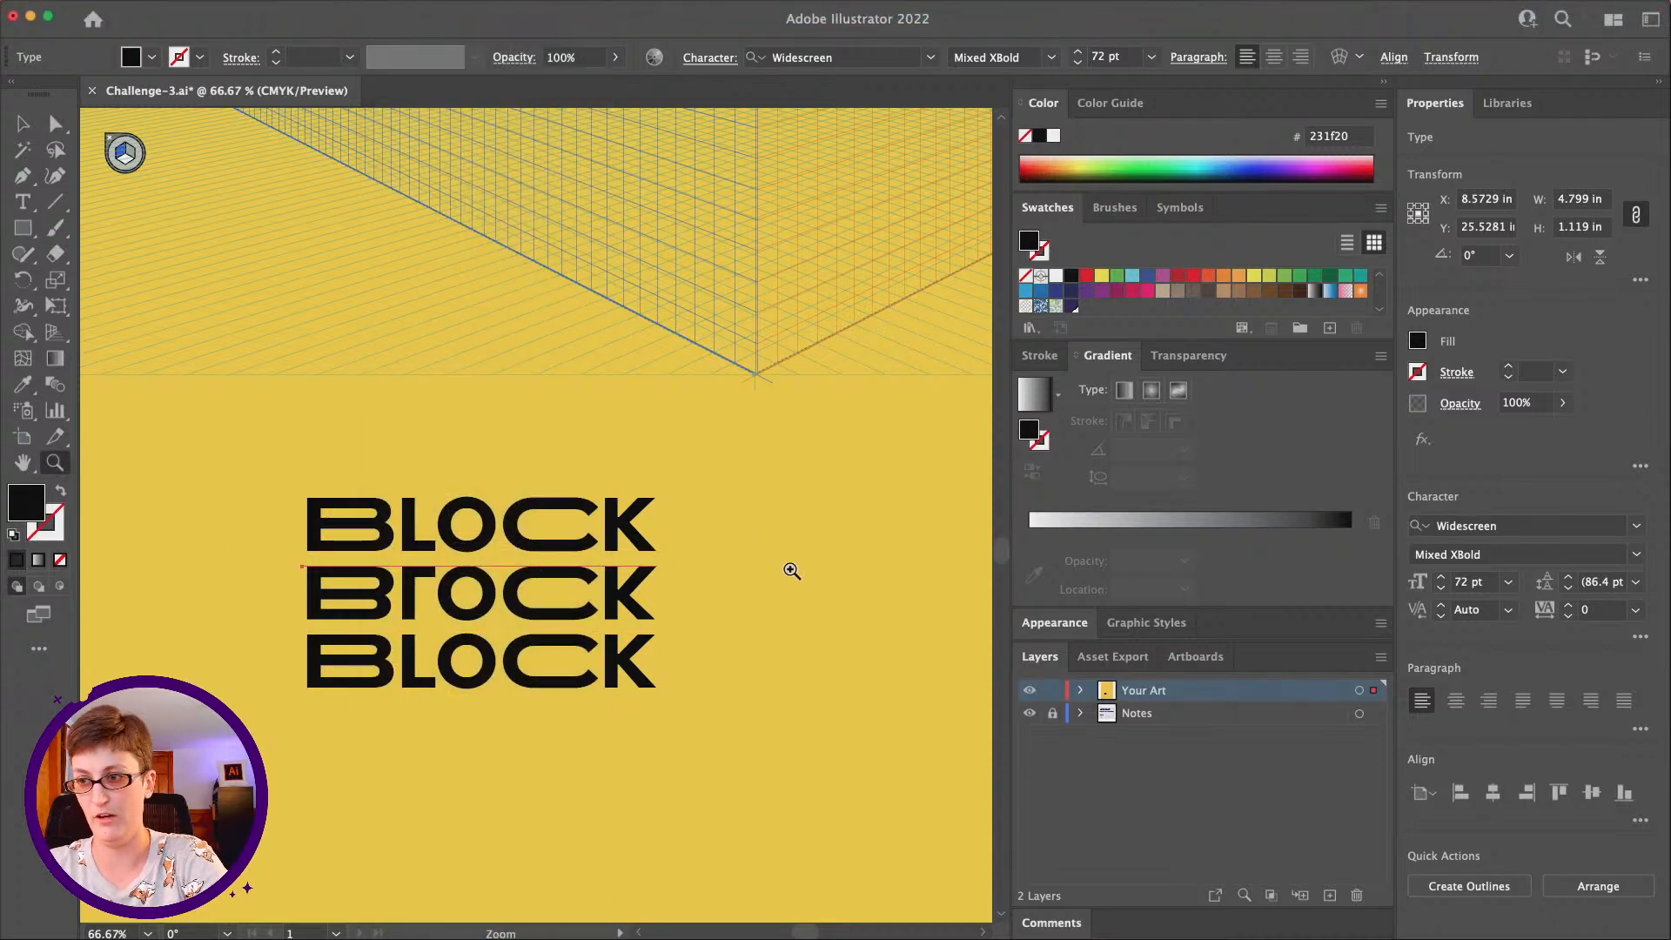
alt+click(653, 562)
scroll(609, 557, down, 3)
scroll(609, 557, up, 1)
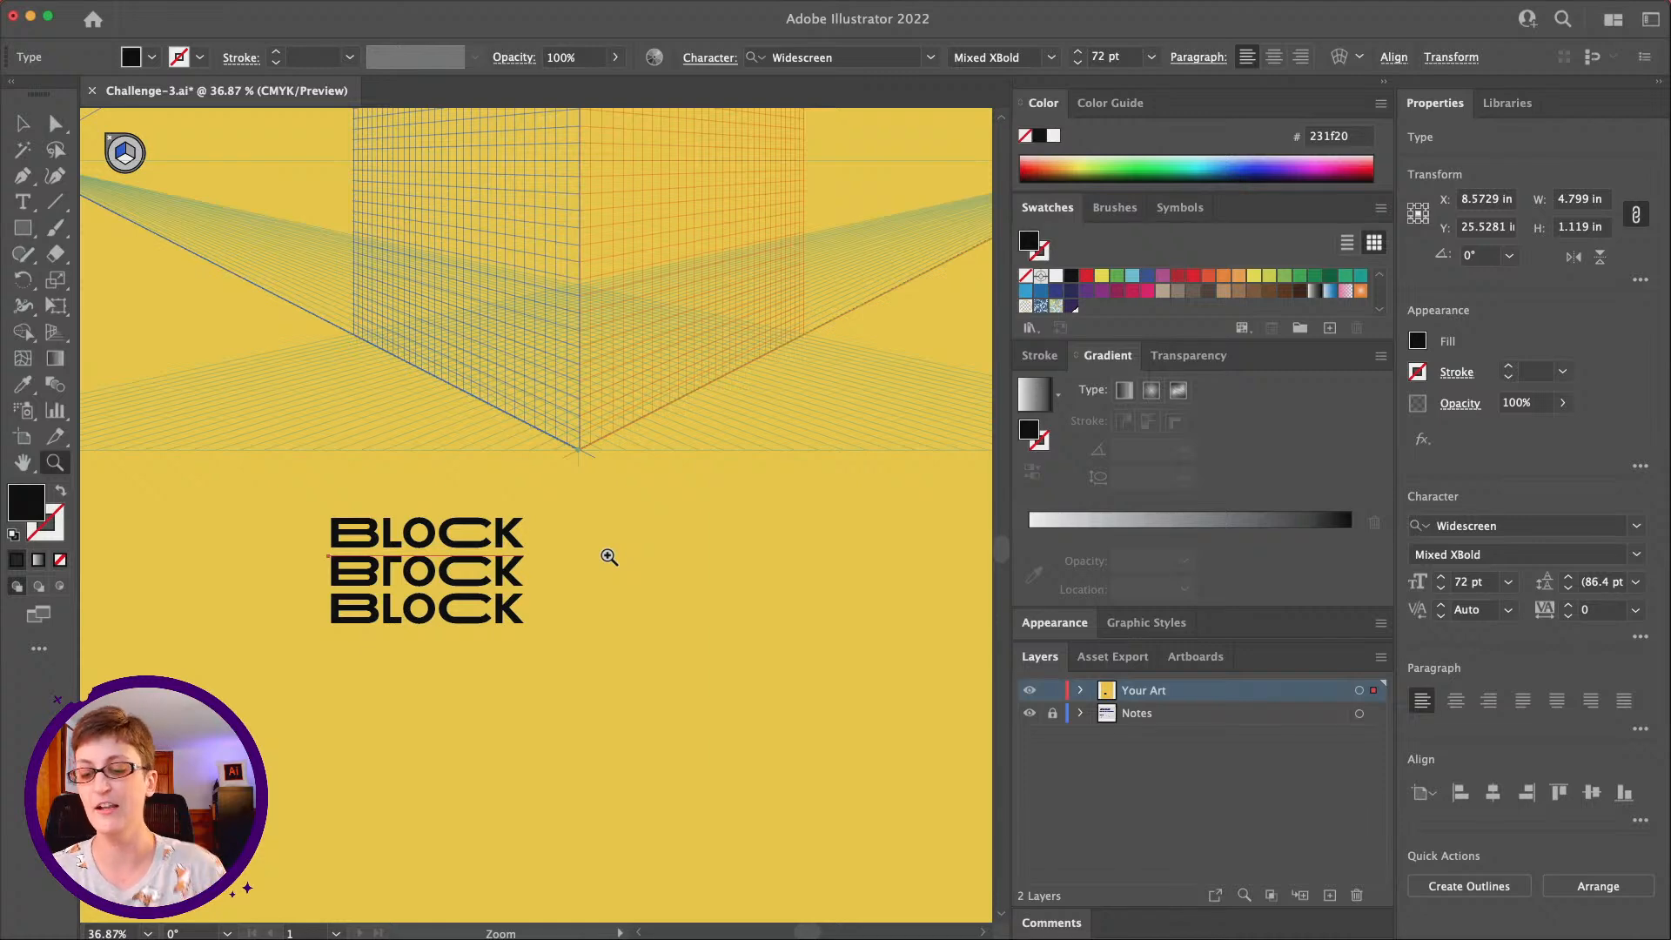
key(super+shift+i)
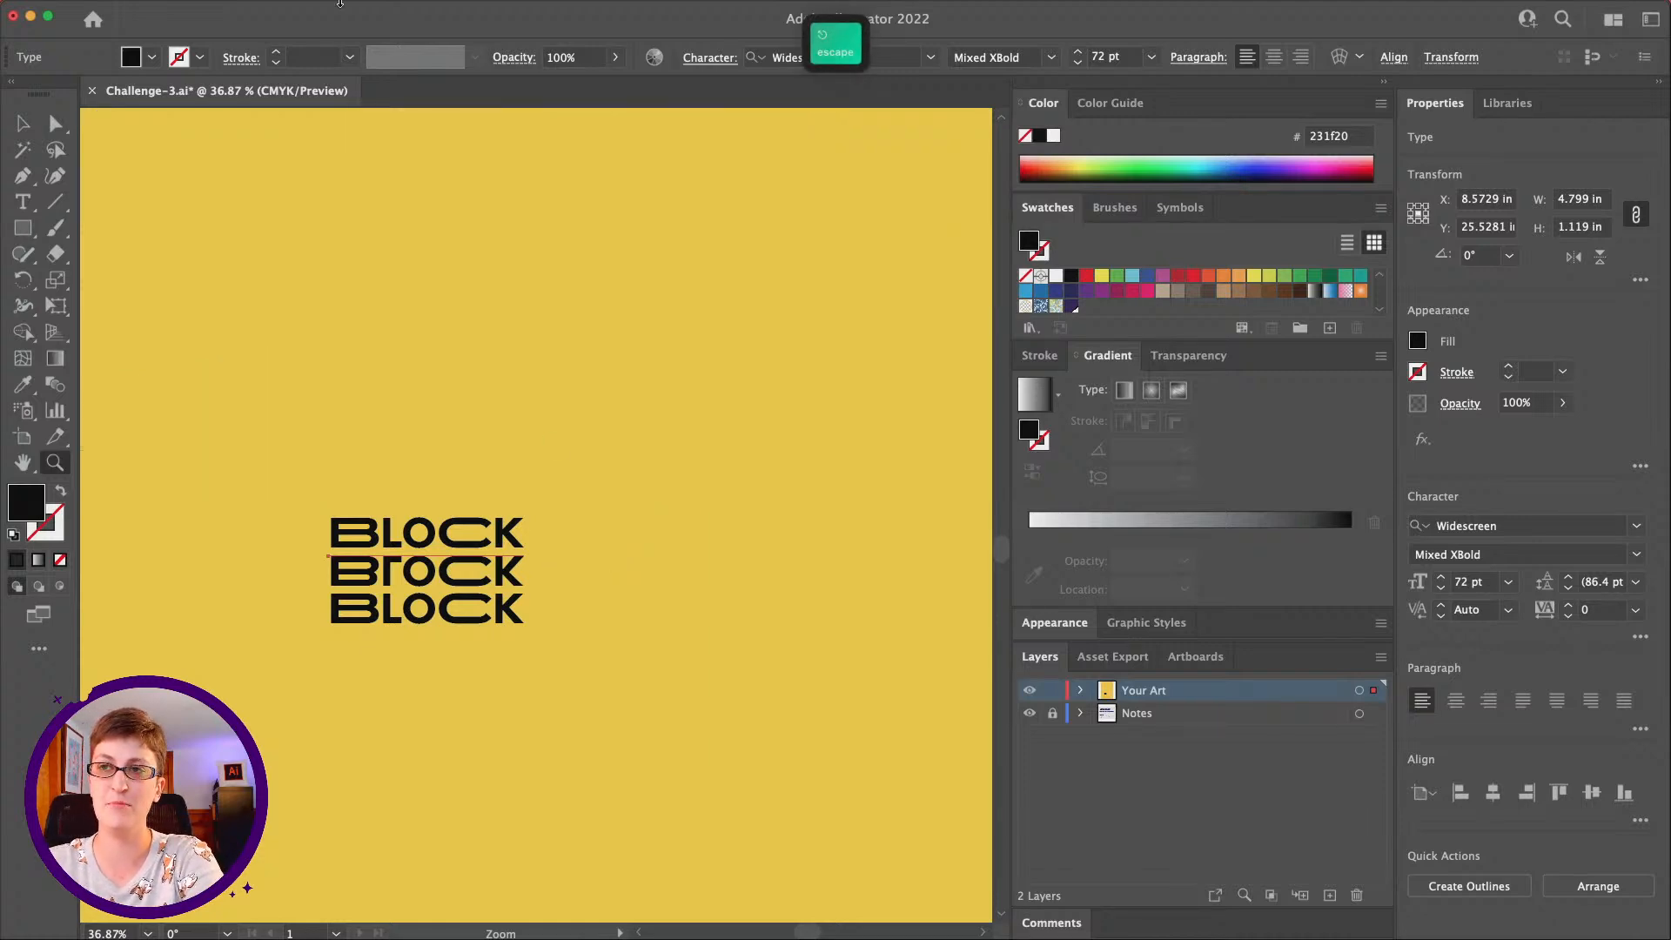
mouse_move(342, 7)
click(55, 332)
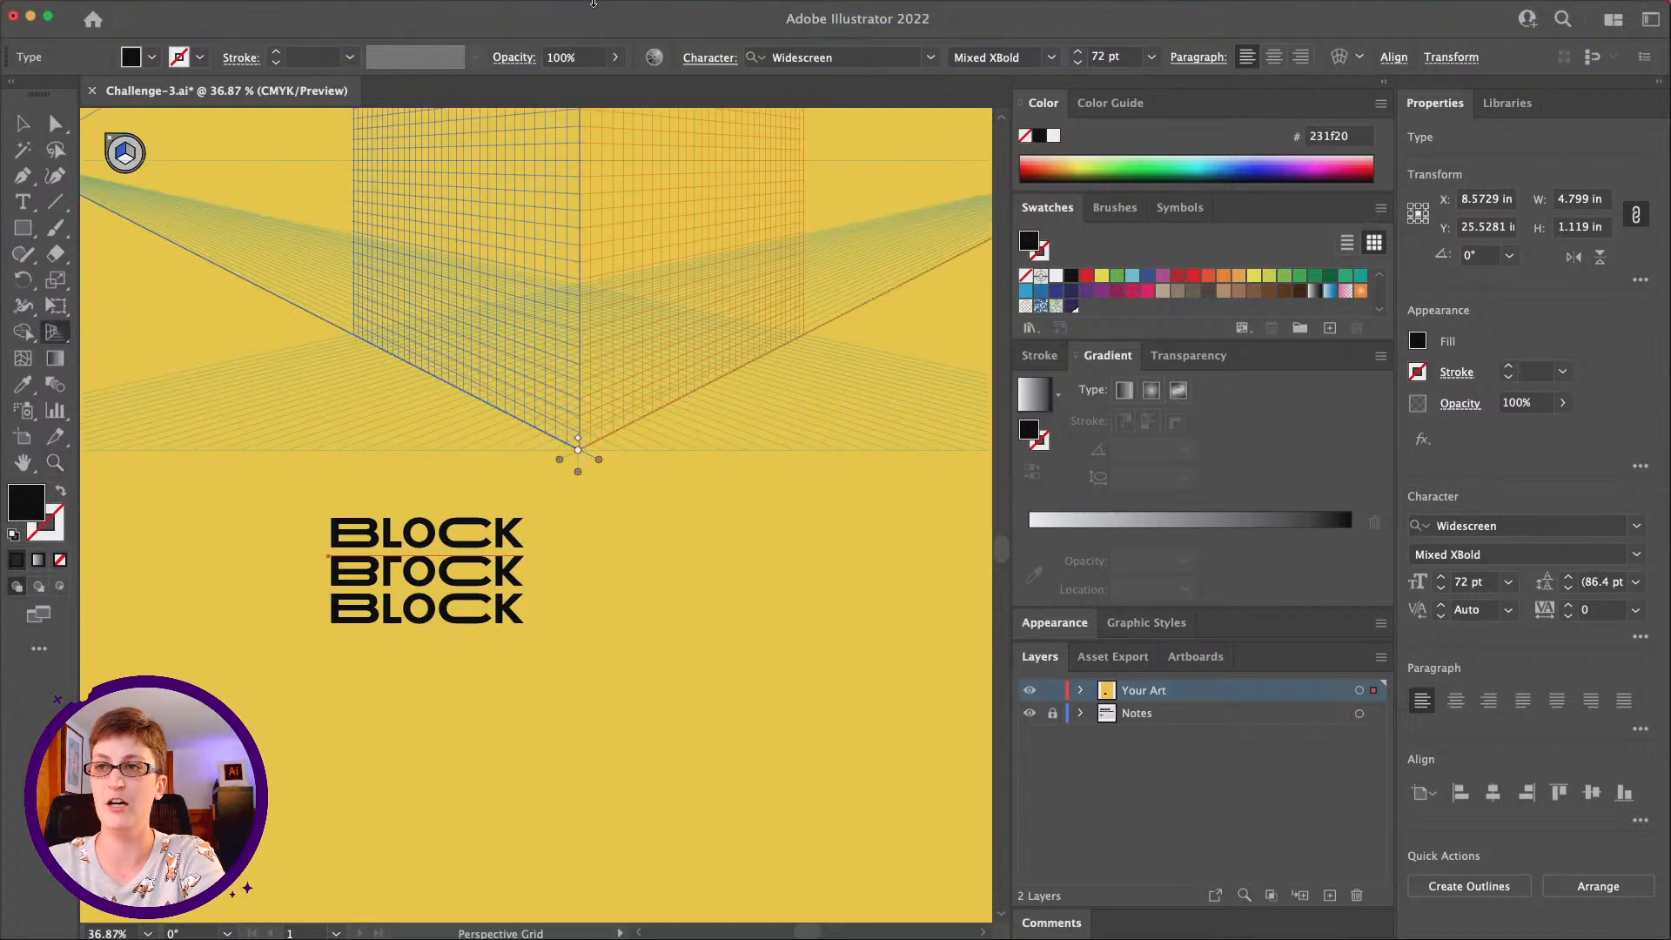
click(417, 9)
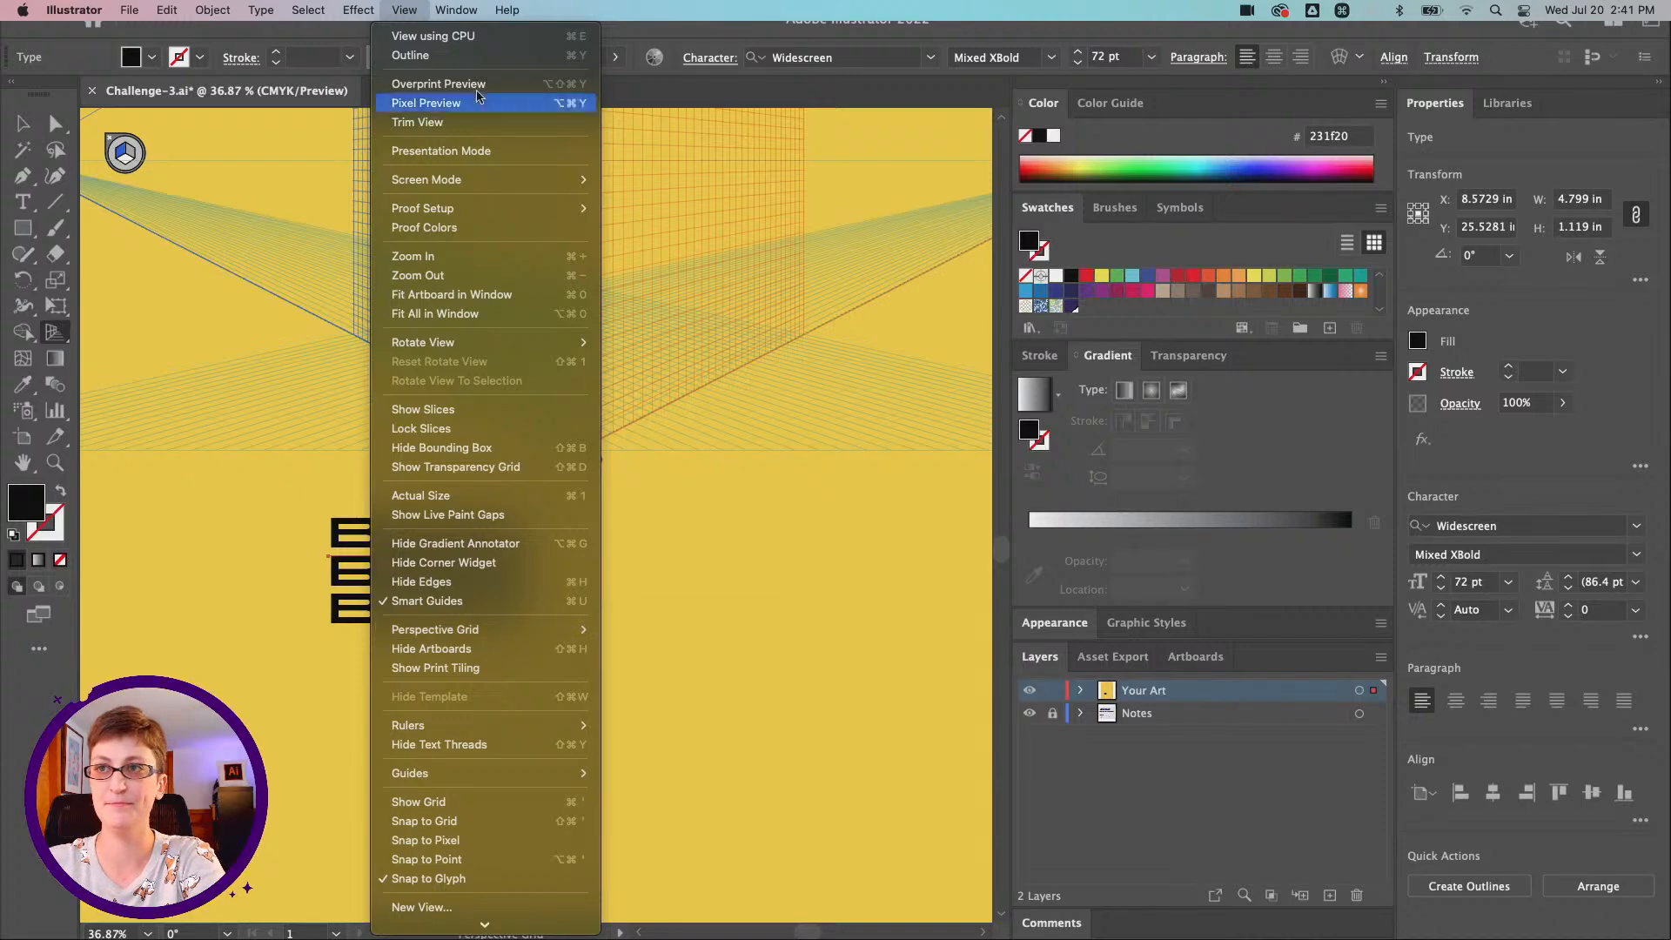
click(406, 9)
scroll(492, 479, left, 2)
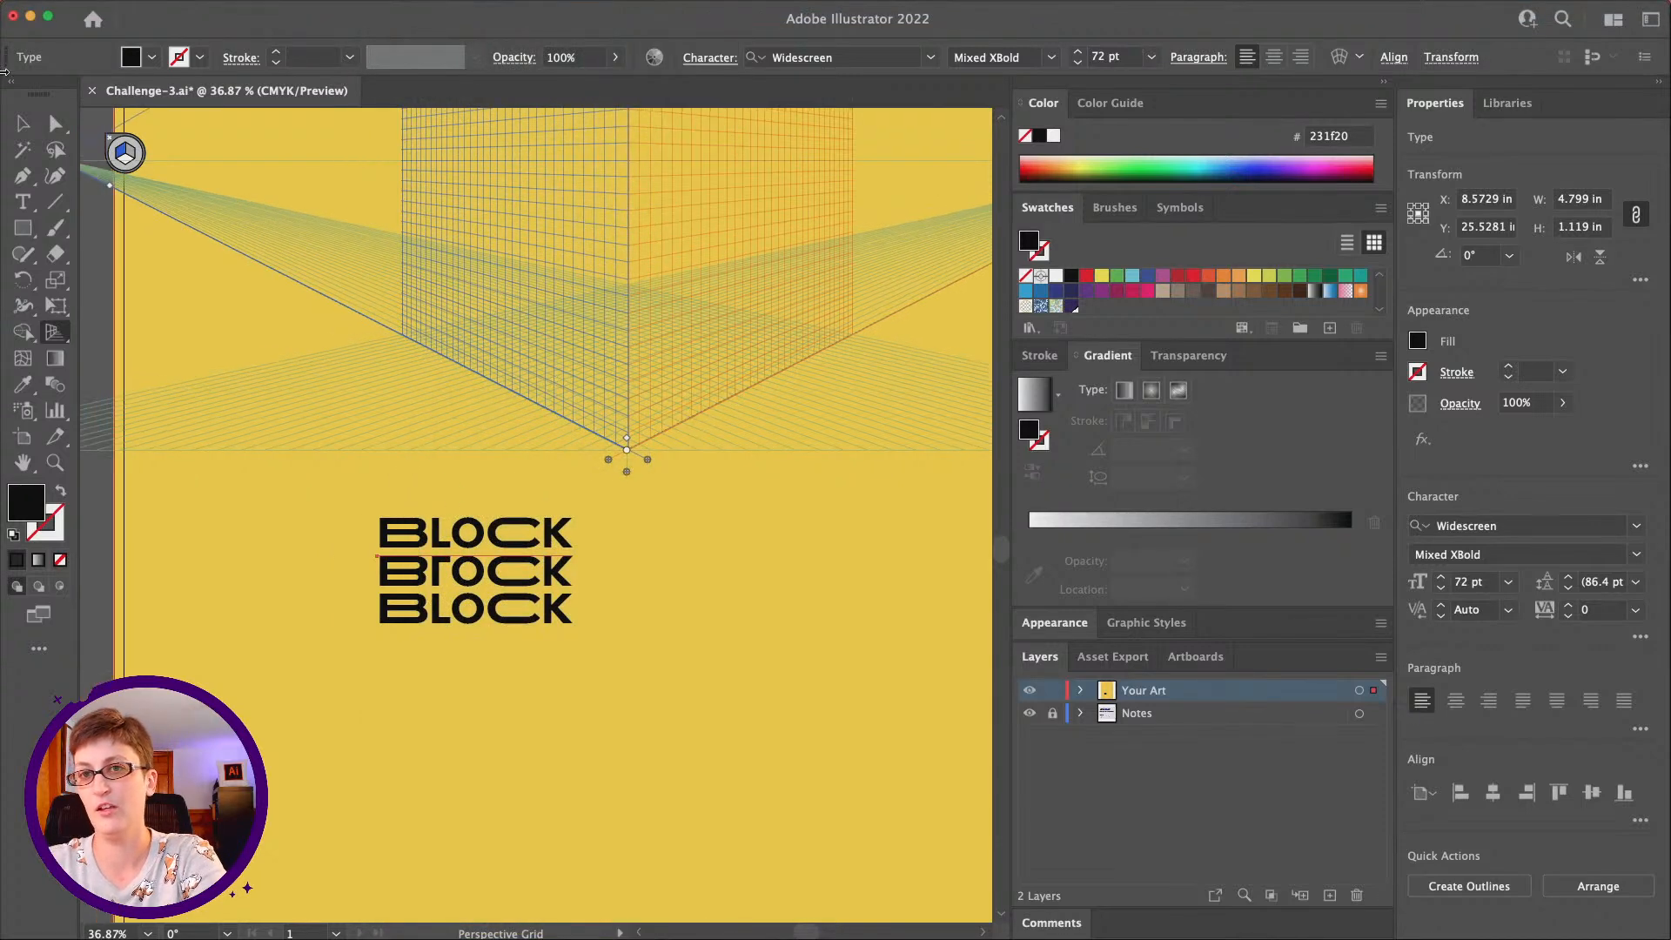
click(26, 124)
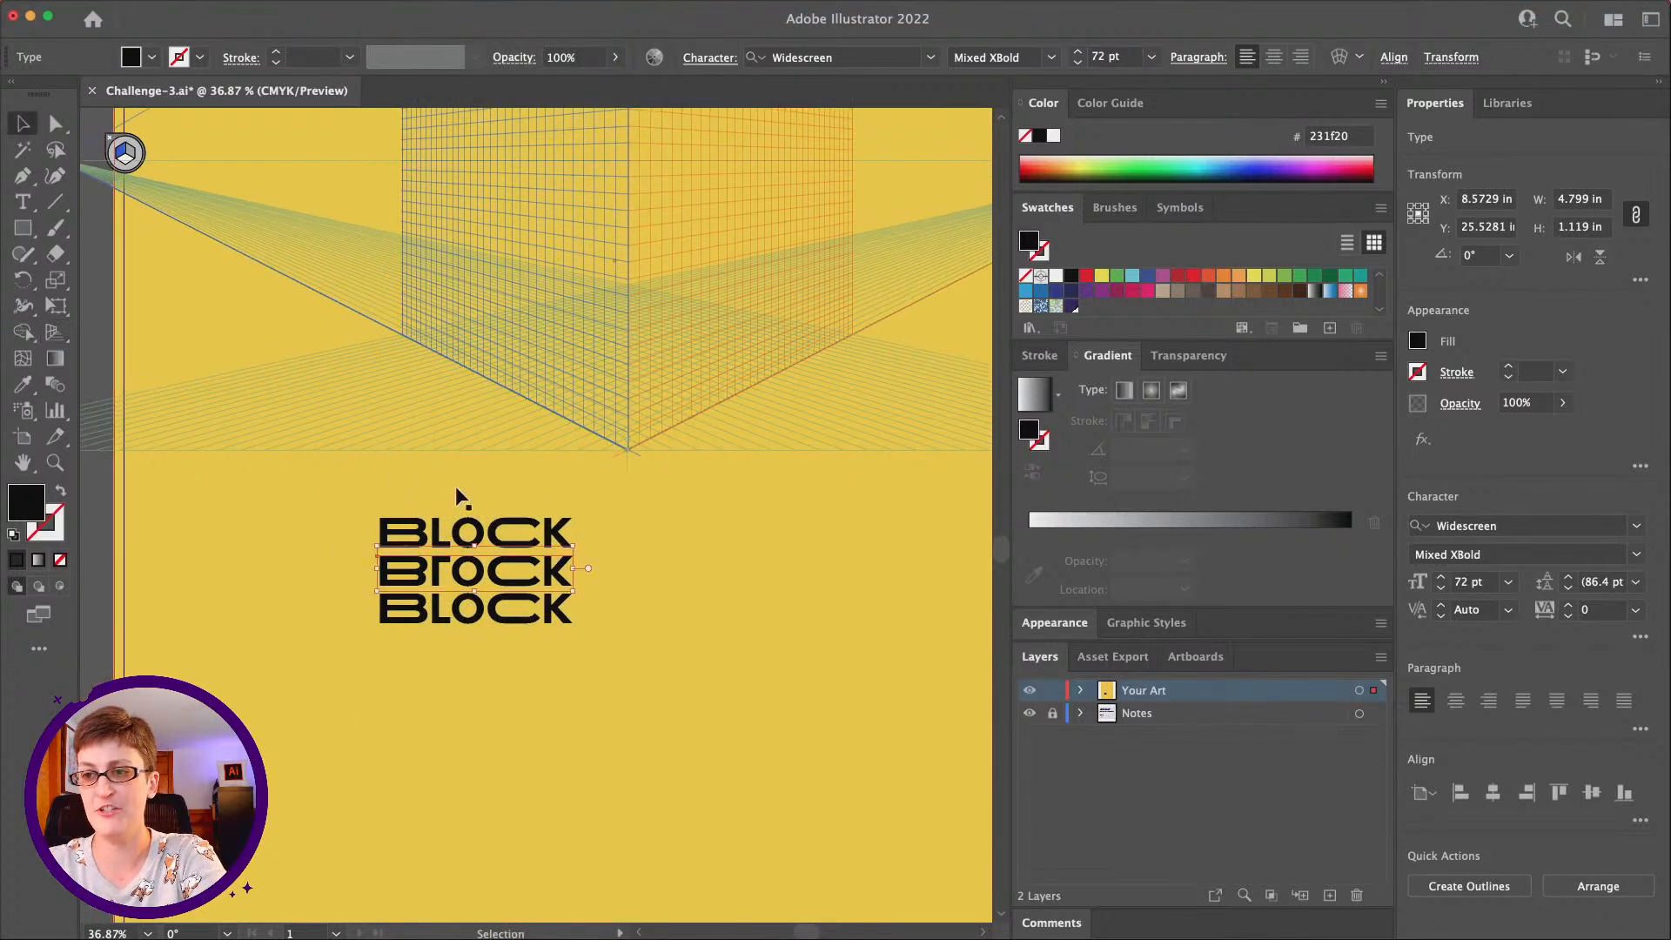
Set the fill of the top BLOCK line to orange, hex f28814
click(514, 531)
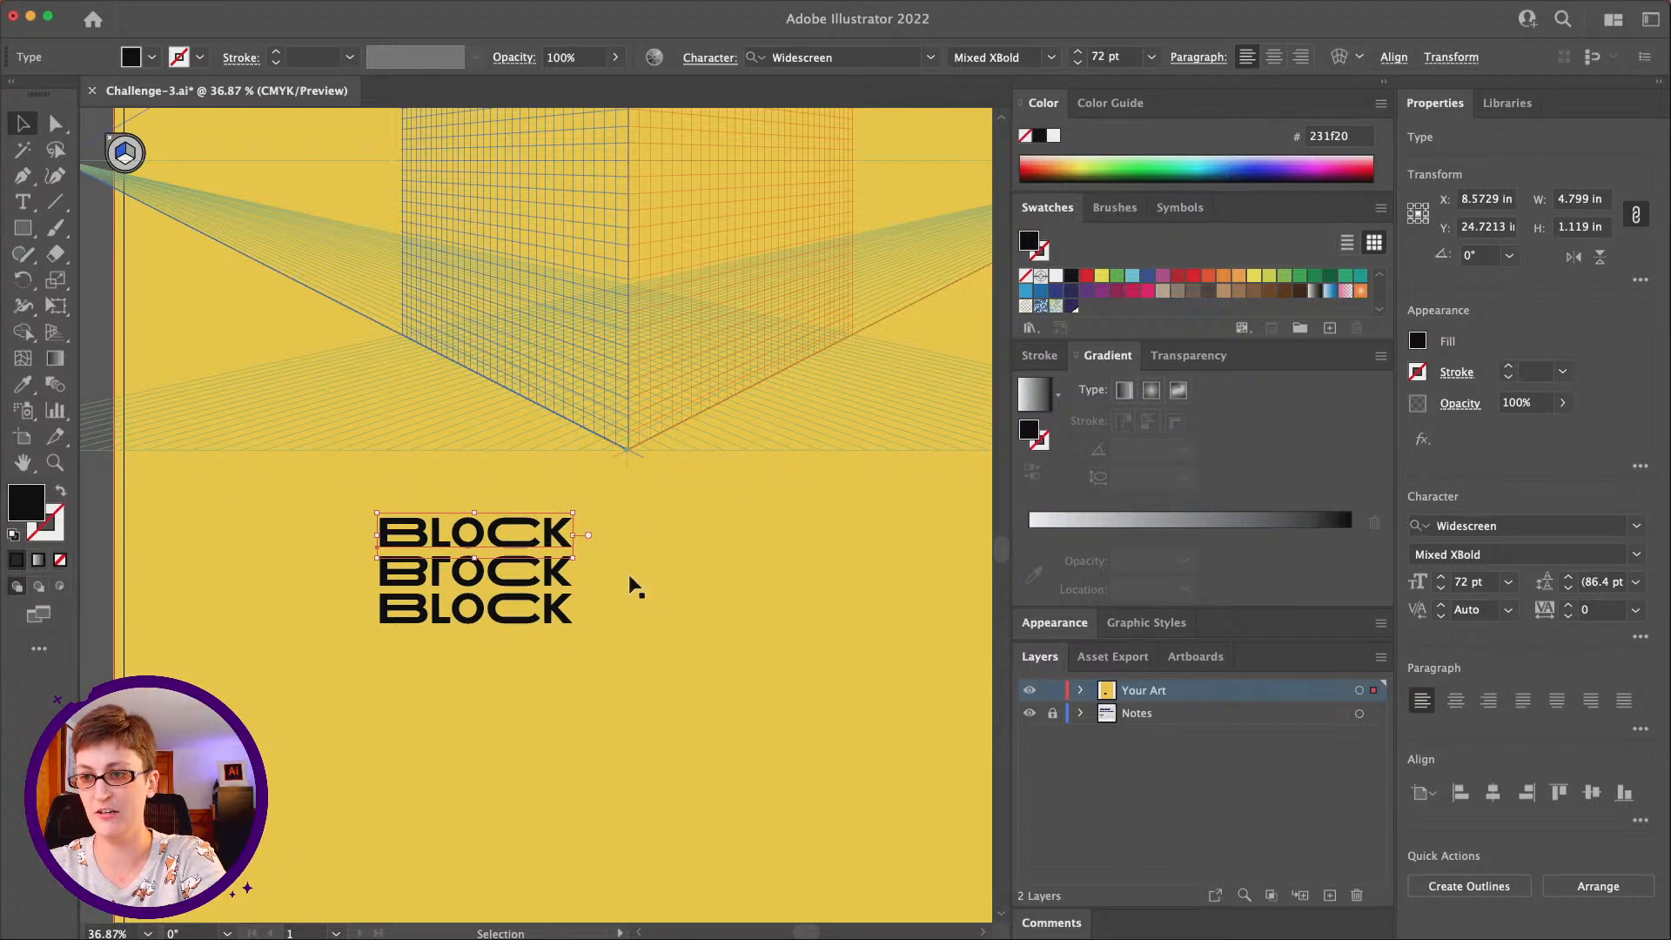
click(543, 577)
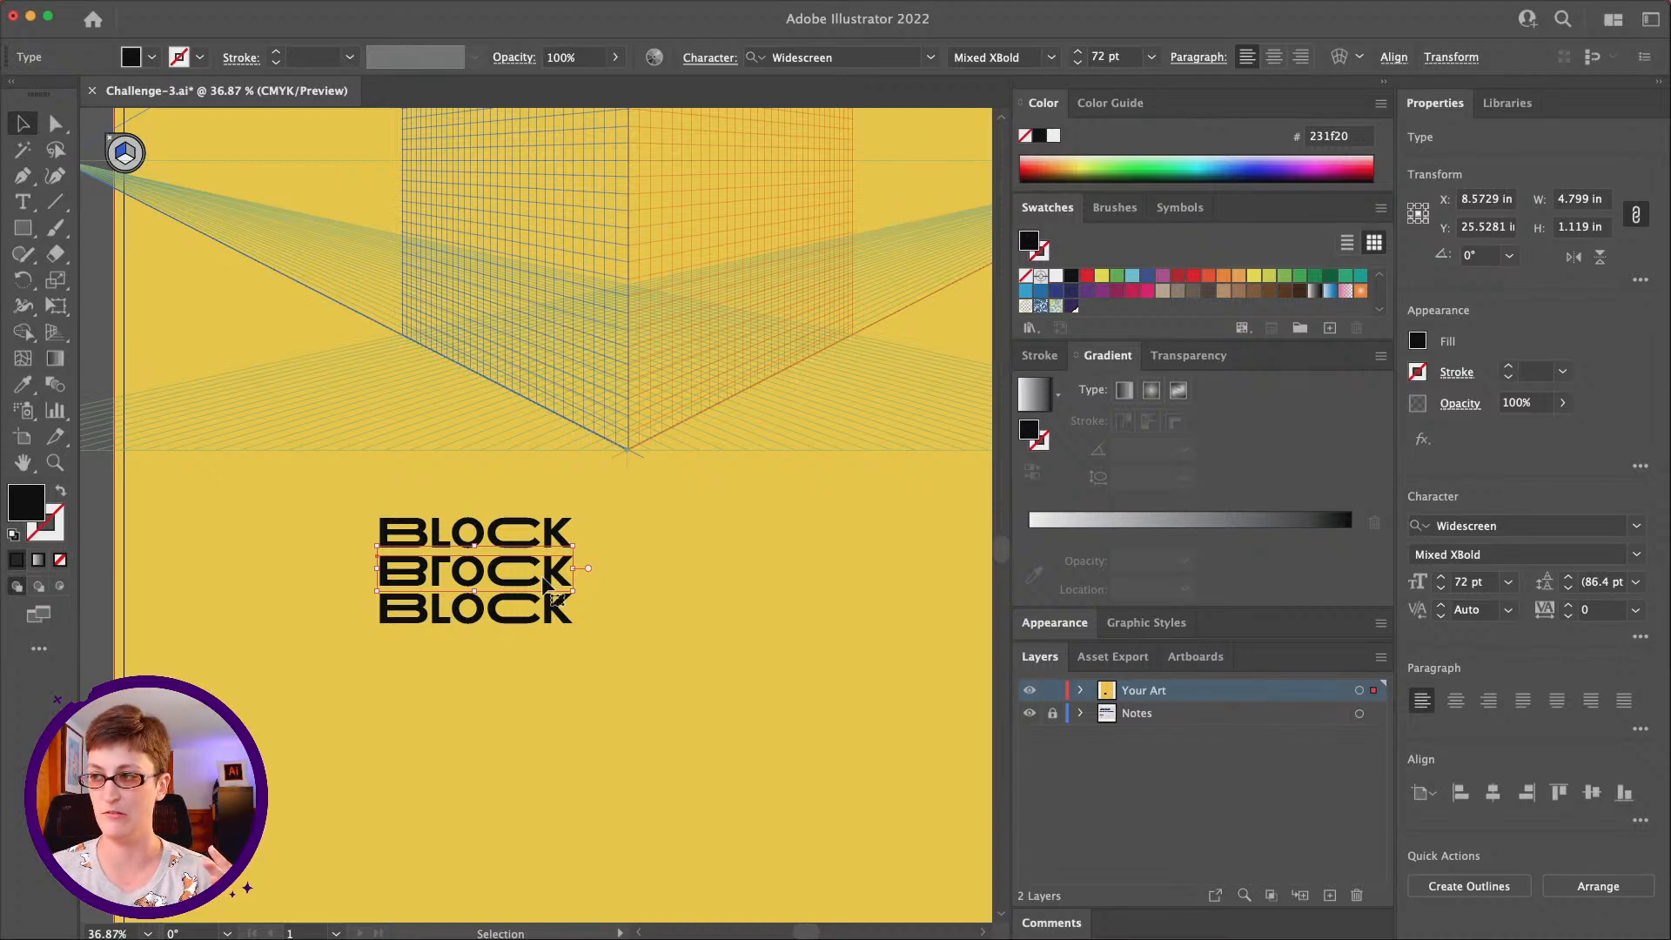
click(539, 533)
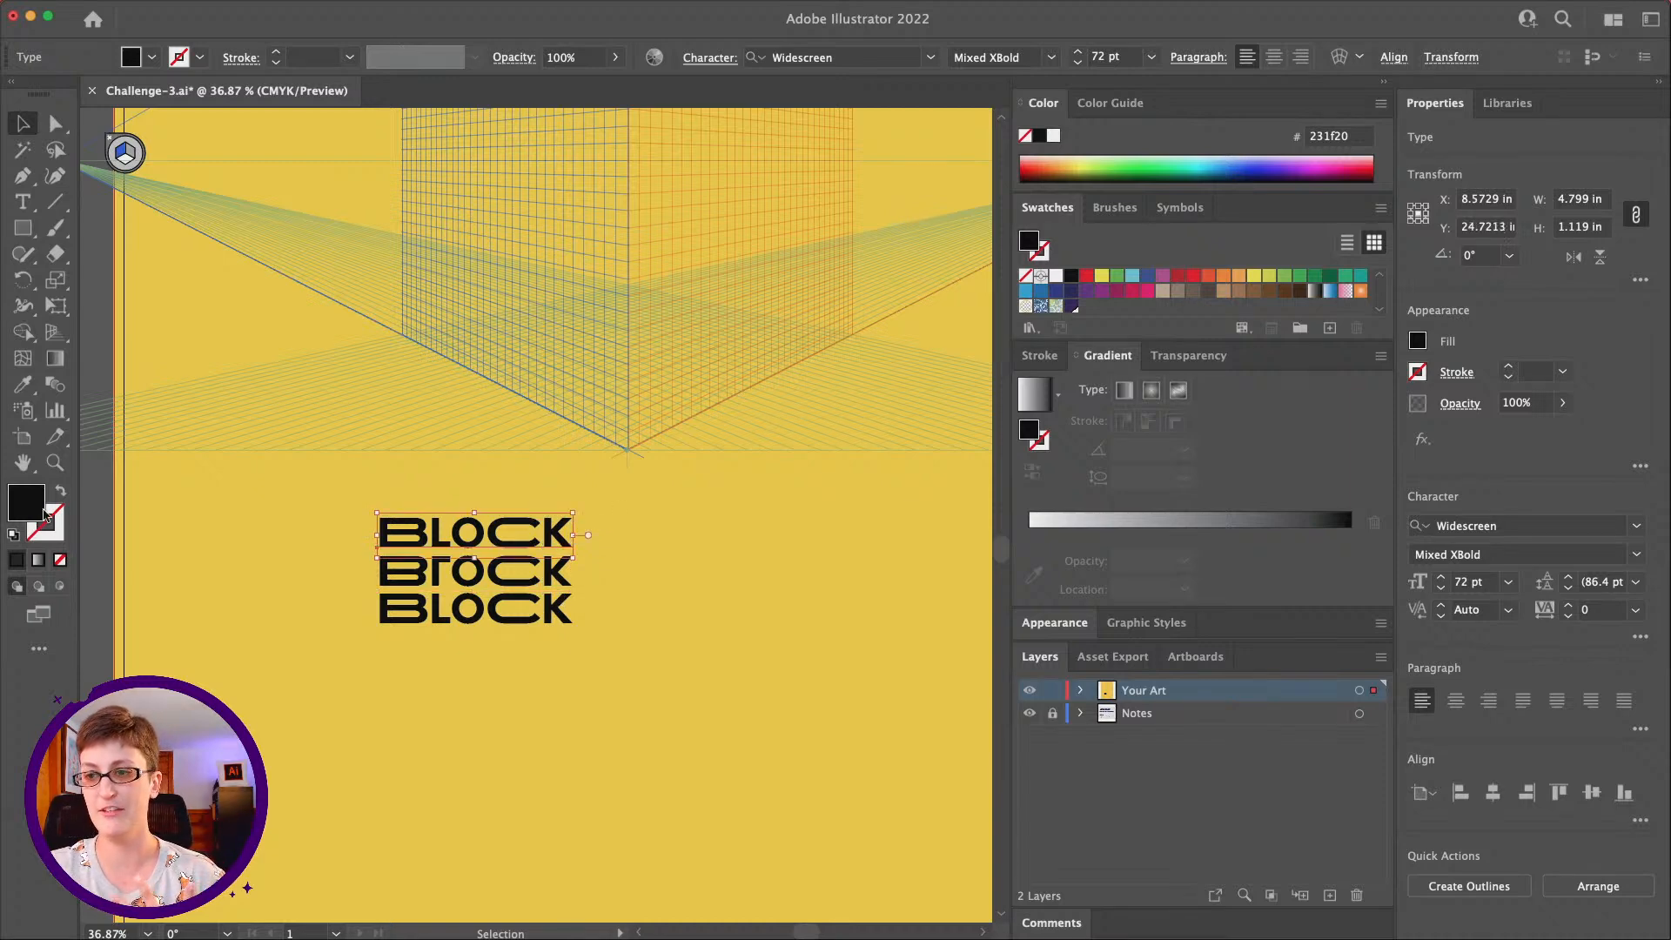
double_click(44, 515)
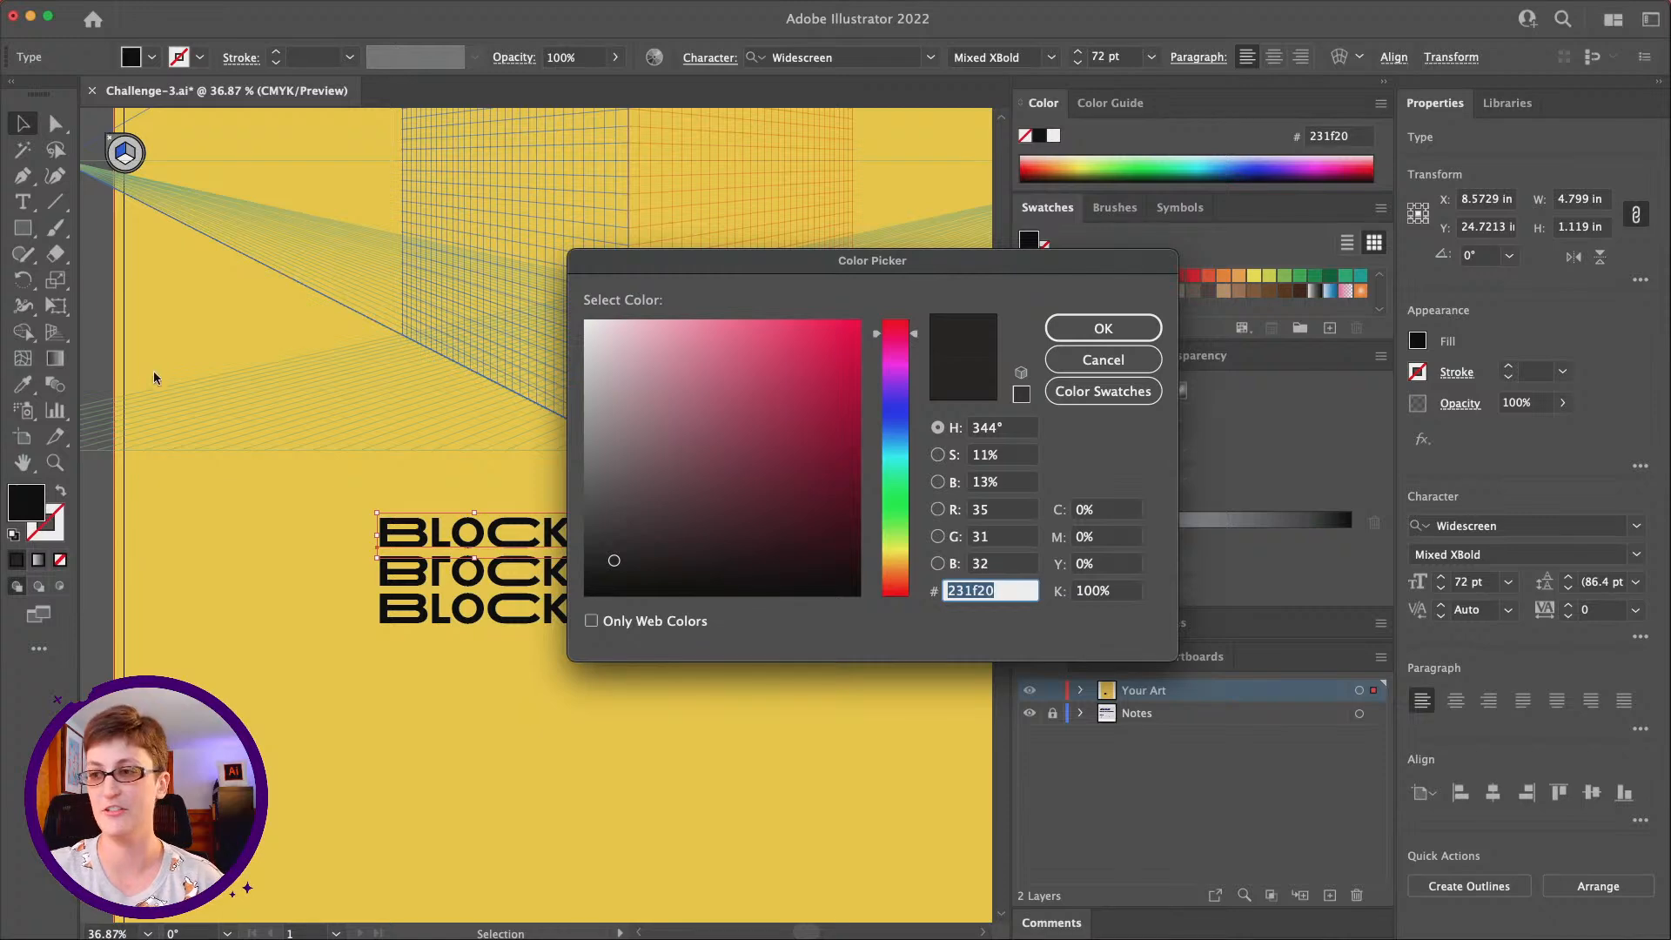
drag(897, 560, 901, 574)
mouse_move(725, 347)
mouse_down()
mouse_move(741, 315)
mouse_move(855, 318)
mouse_up()
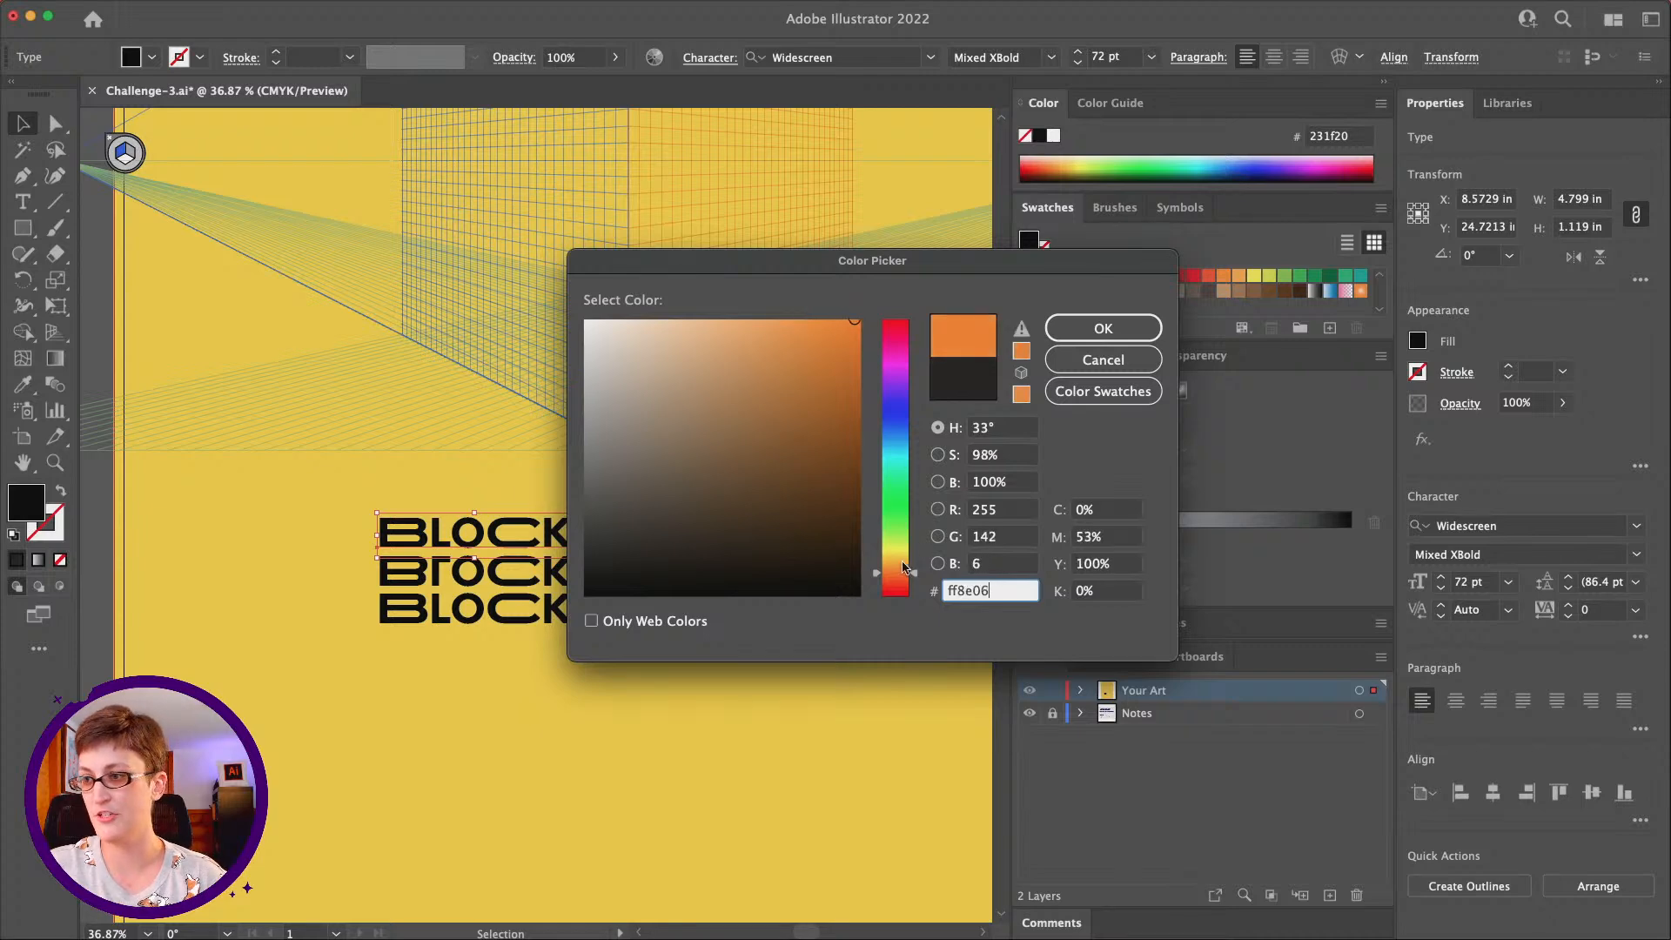
drag(905, 574, 905, 570)
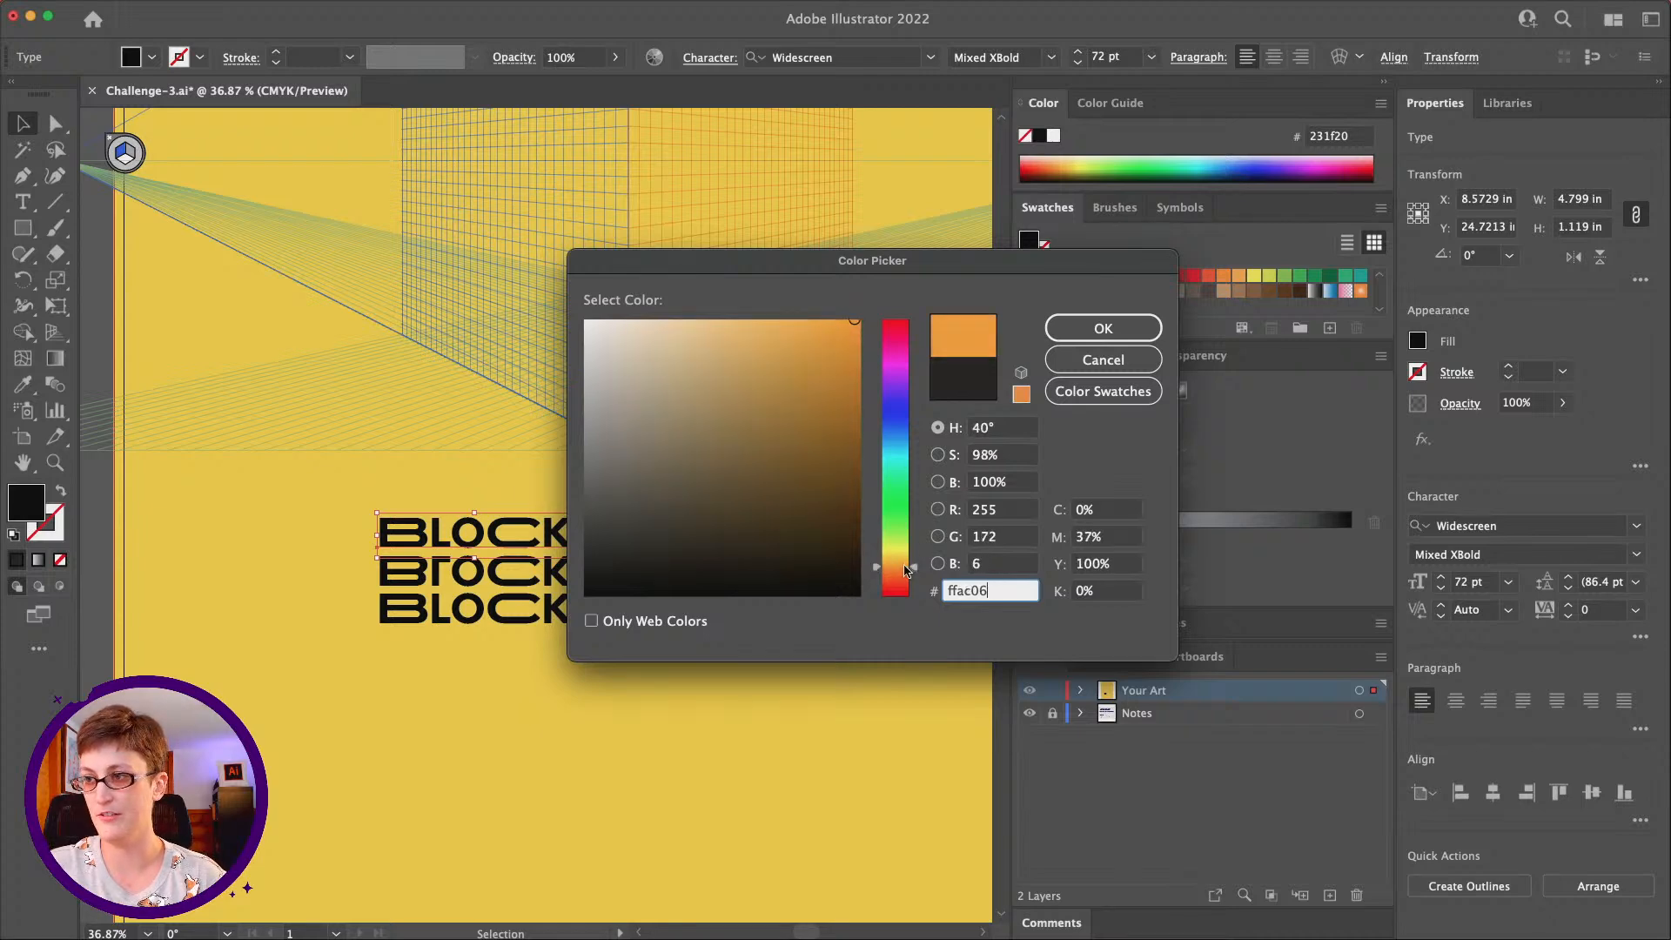
click(1131, 329)
double_click(18, 504)
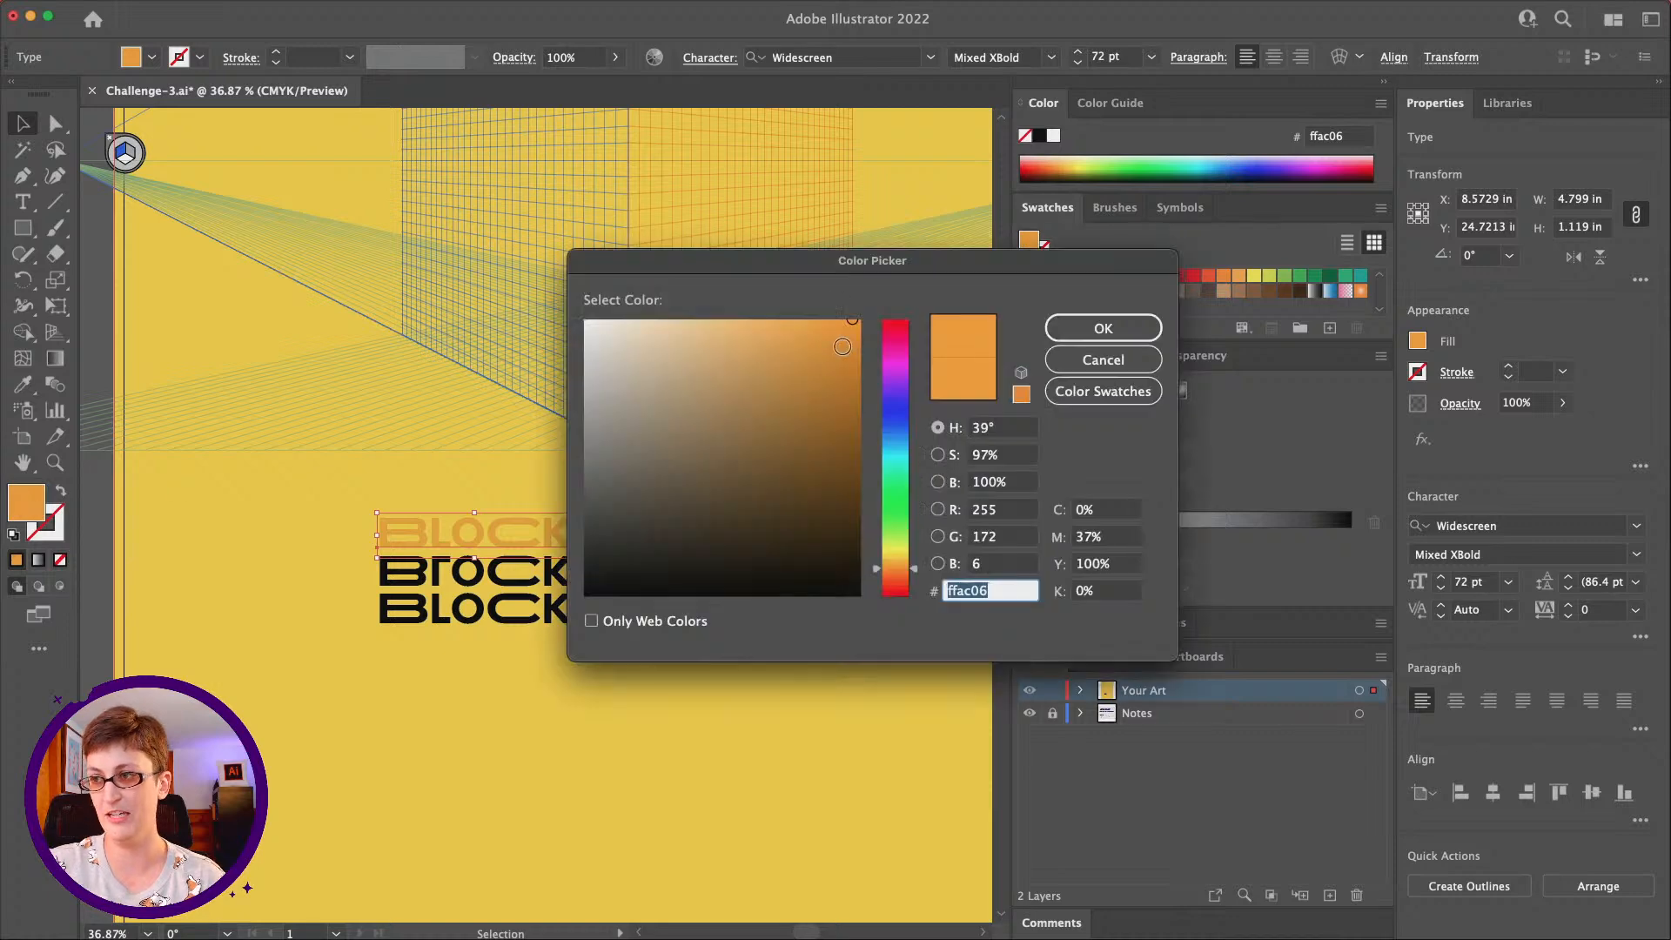
click(903, 574)
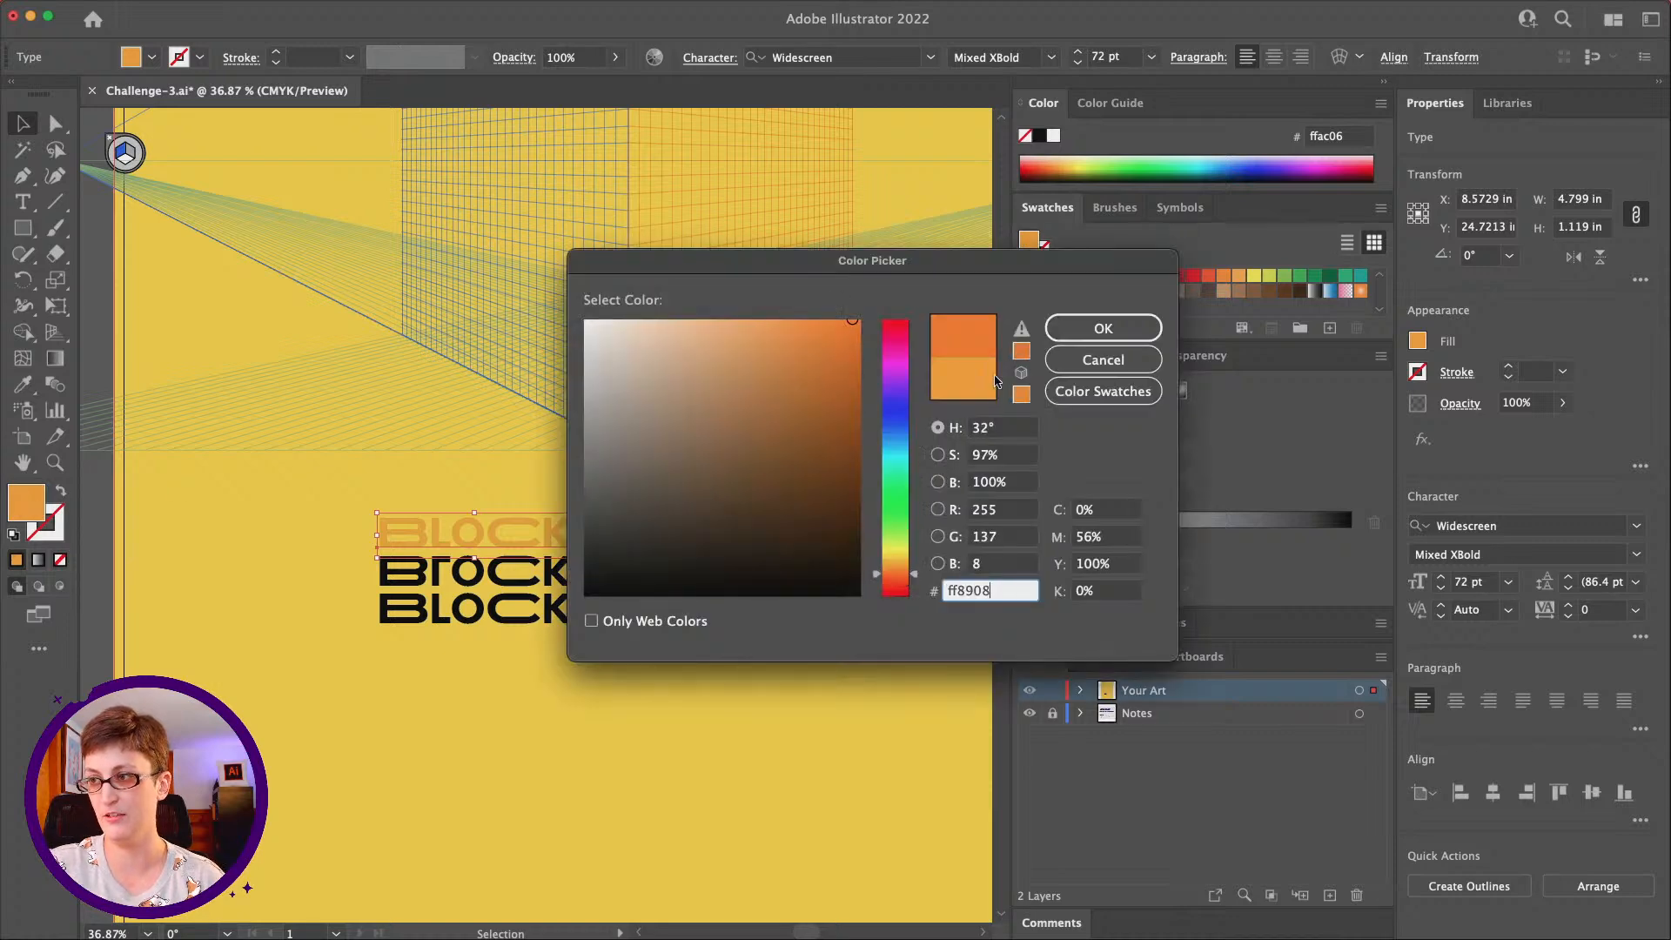
drag(857, 345, 832, 332)
click(1110, 334)
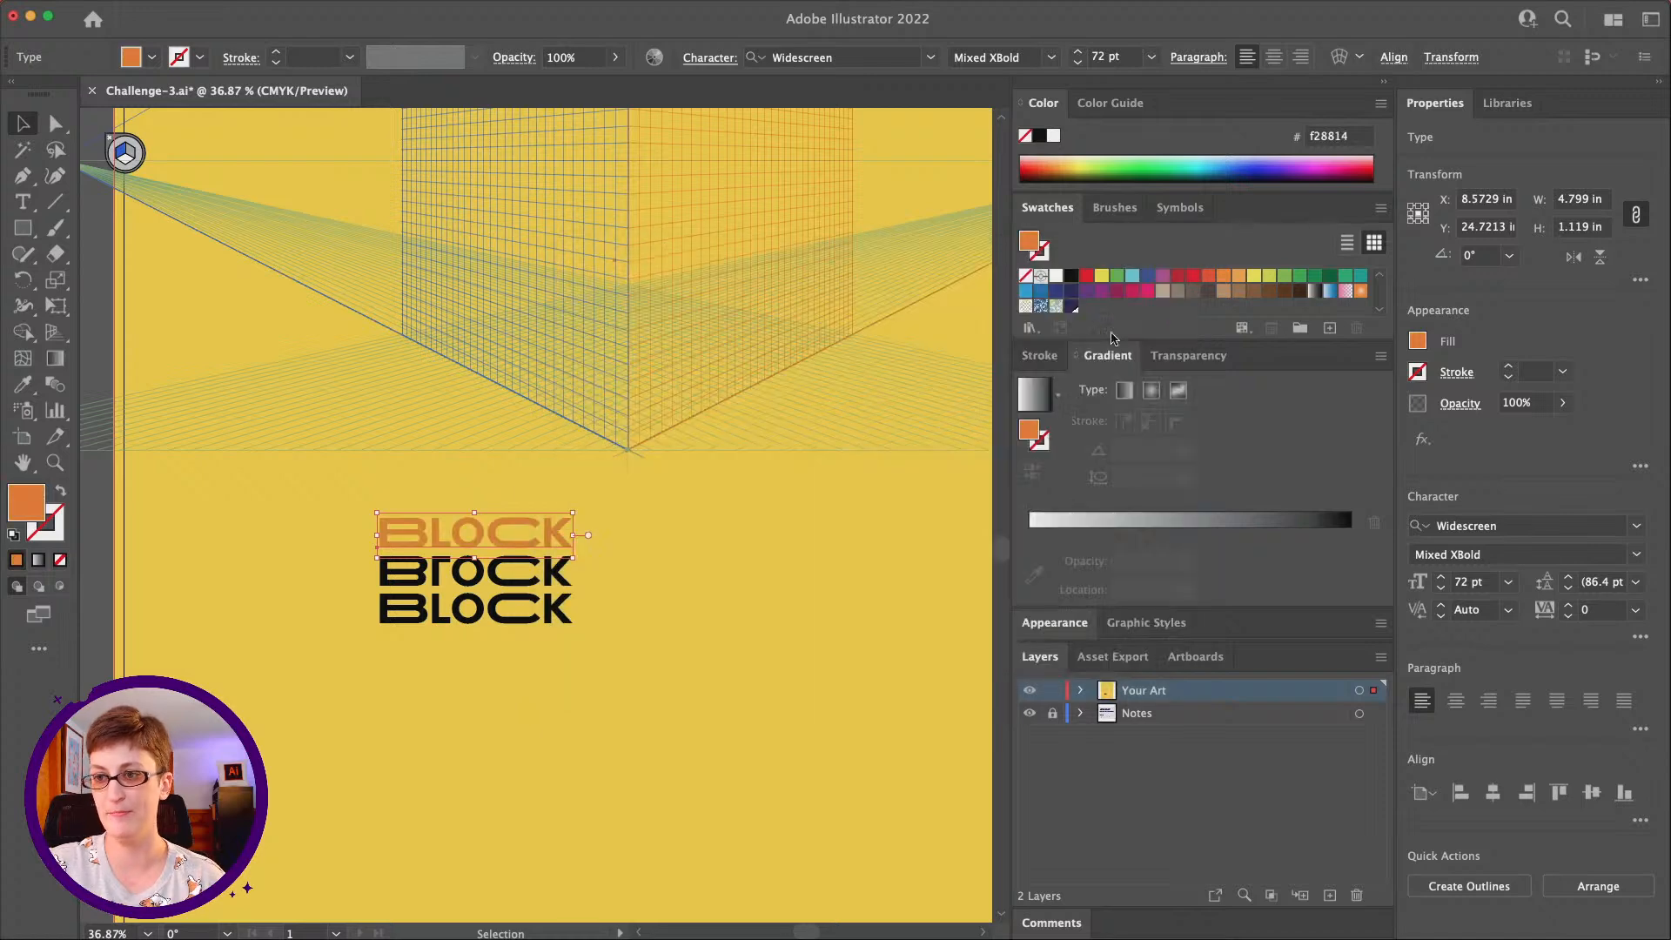
Set the fill of the reflected middle BLOCK line to red, hex ff1d33
click(541, 578)
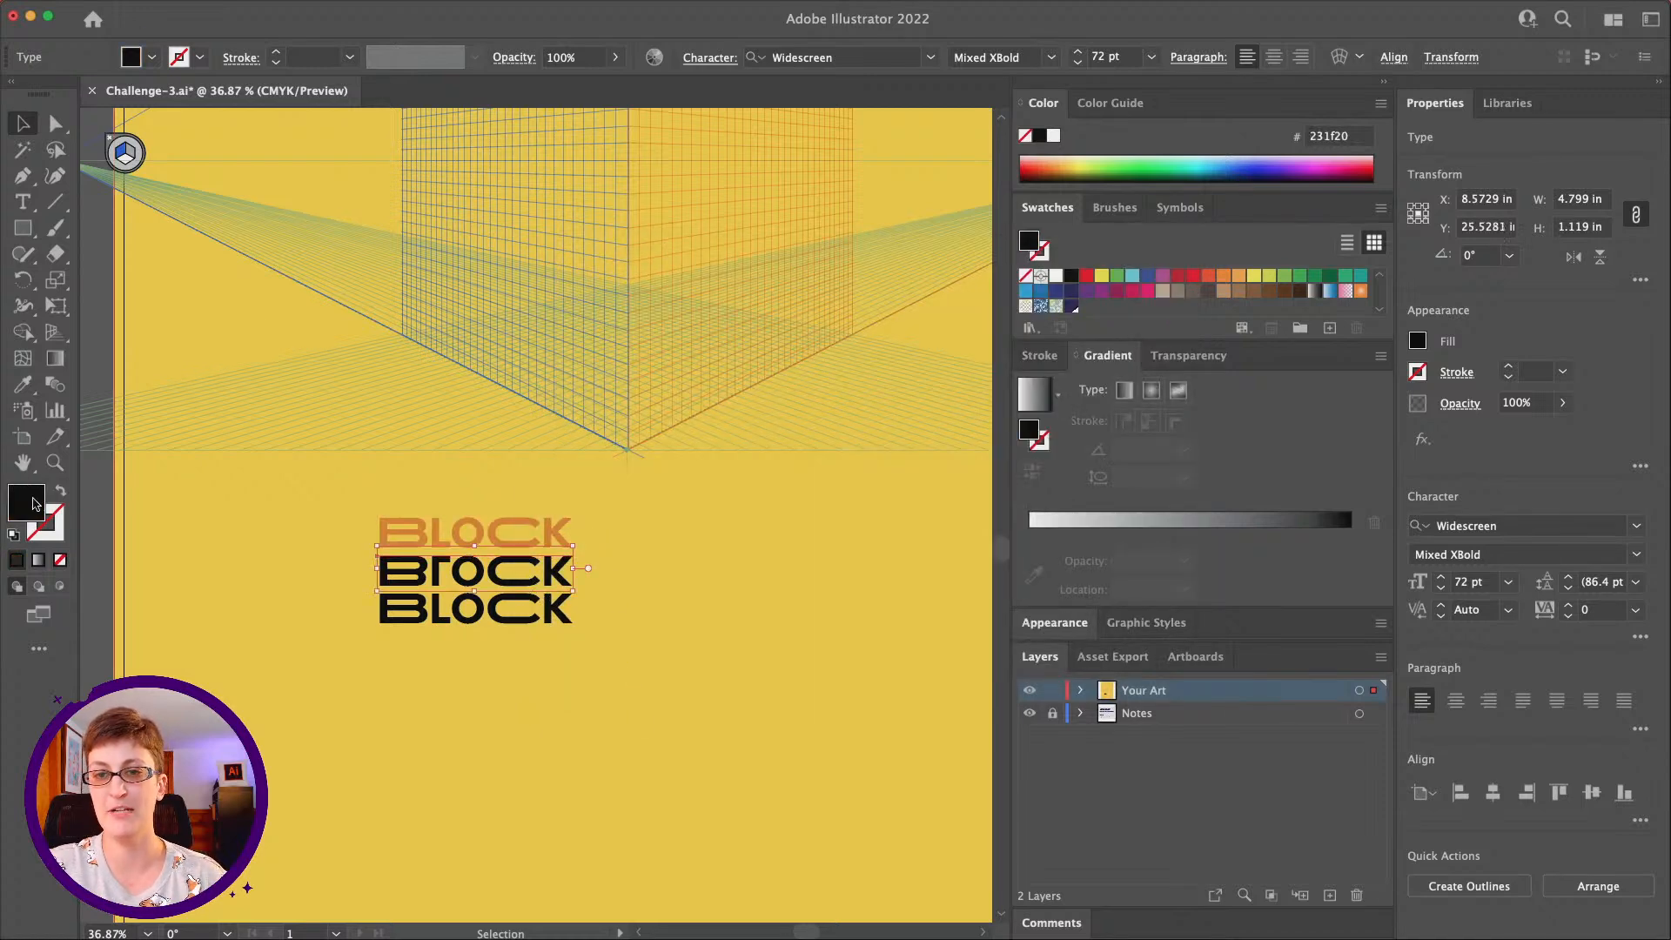
double_click(33, 503)
mouse_move(896, 470)
mouse_down()
mouse_move(892, 314)
mouse_move(896, 338)
mouse_move(827, 323)
mouse_move(879, 325)
mouse_up()
click(1102, 328)
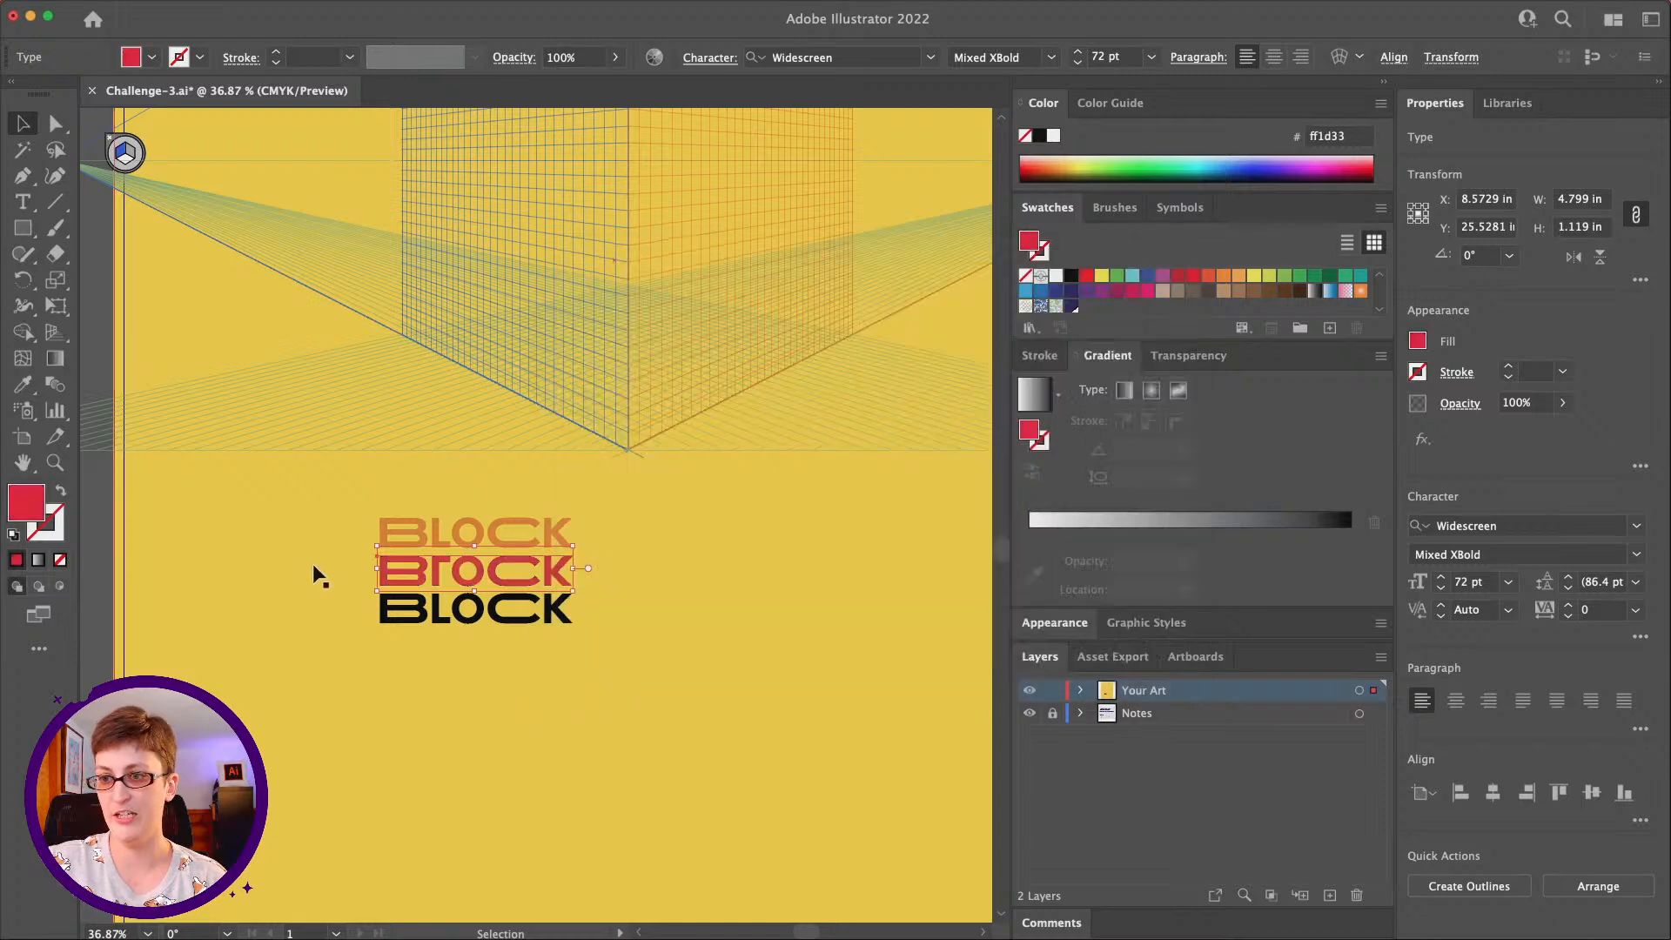
Set the fill of the lowest BLOCK line to purple, hex 680a99, and deselect the text
click(440, 623)
double_click(26, 502)
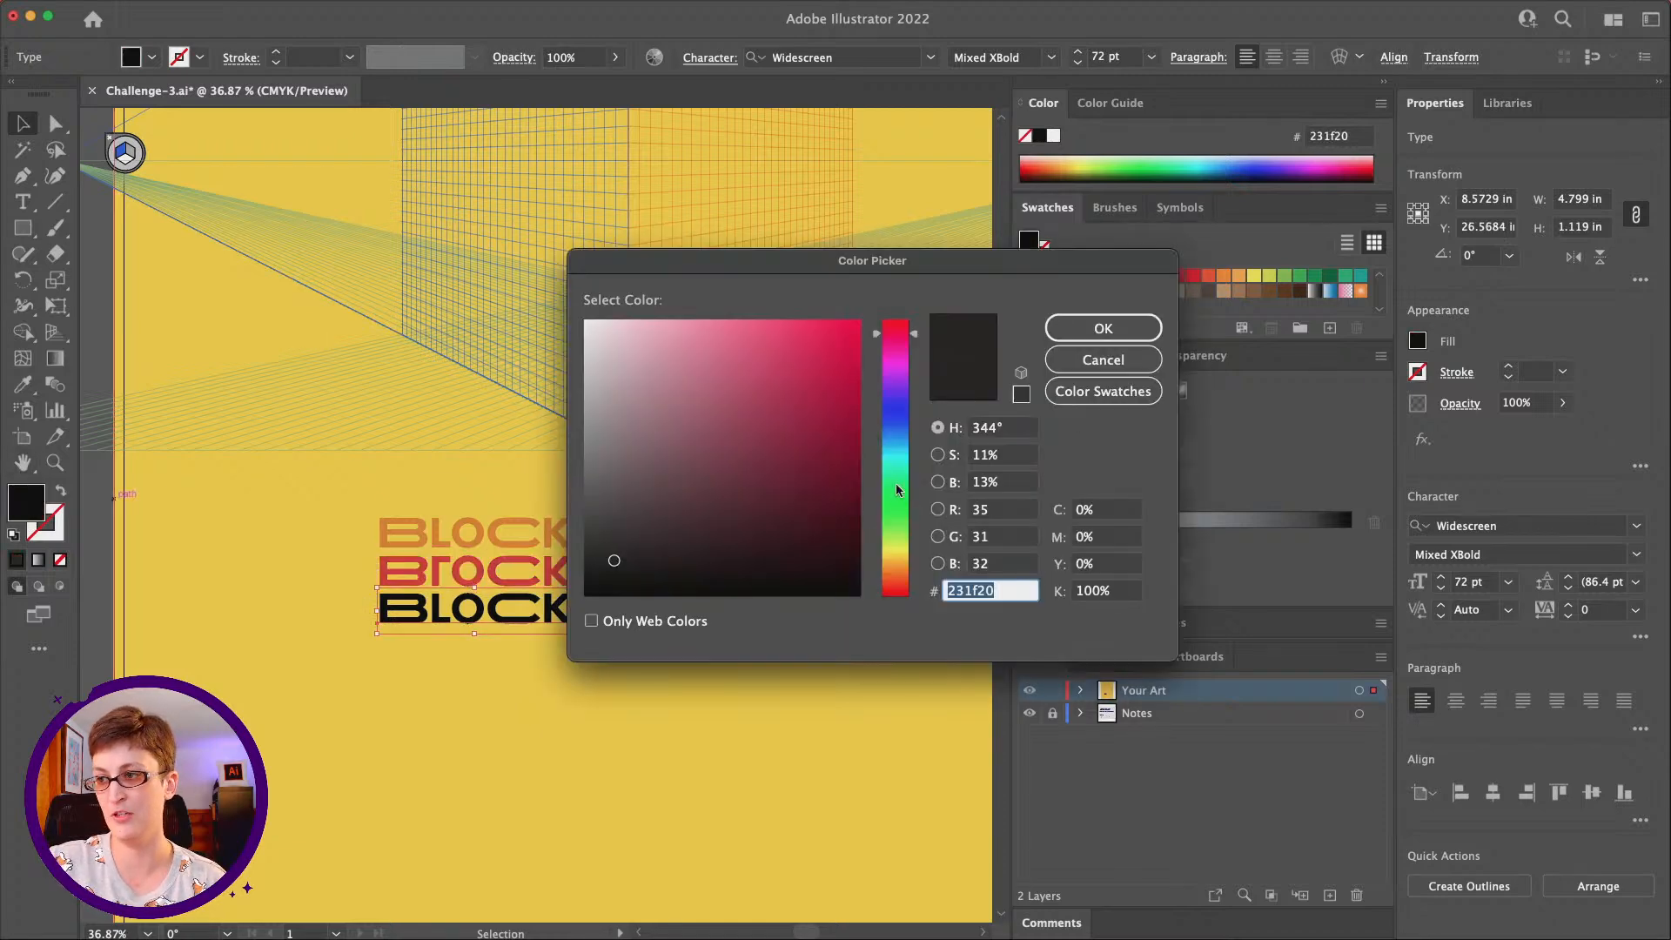
drag(822, 401, 843, 430)
click(905, 375)
drag(905, 379, 905, 386)
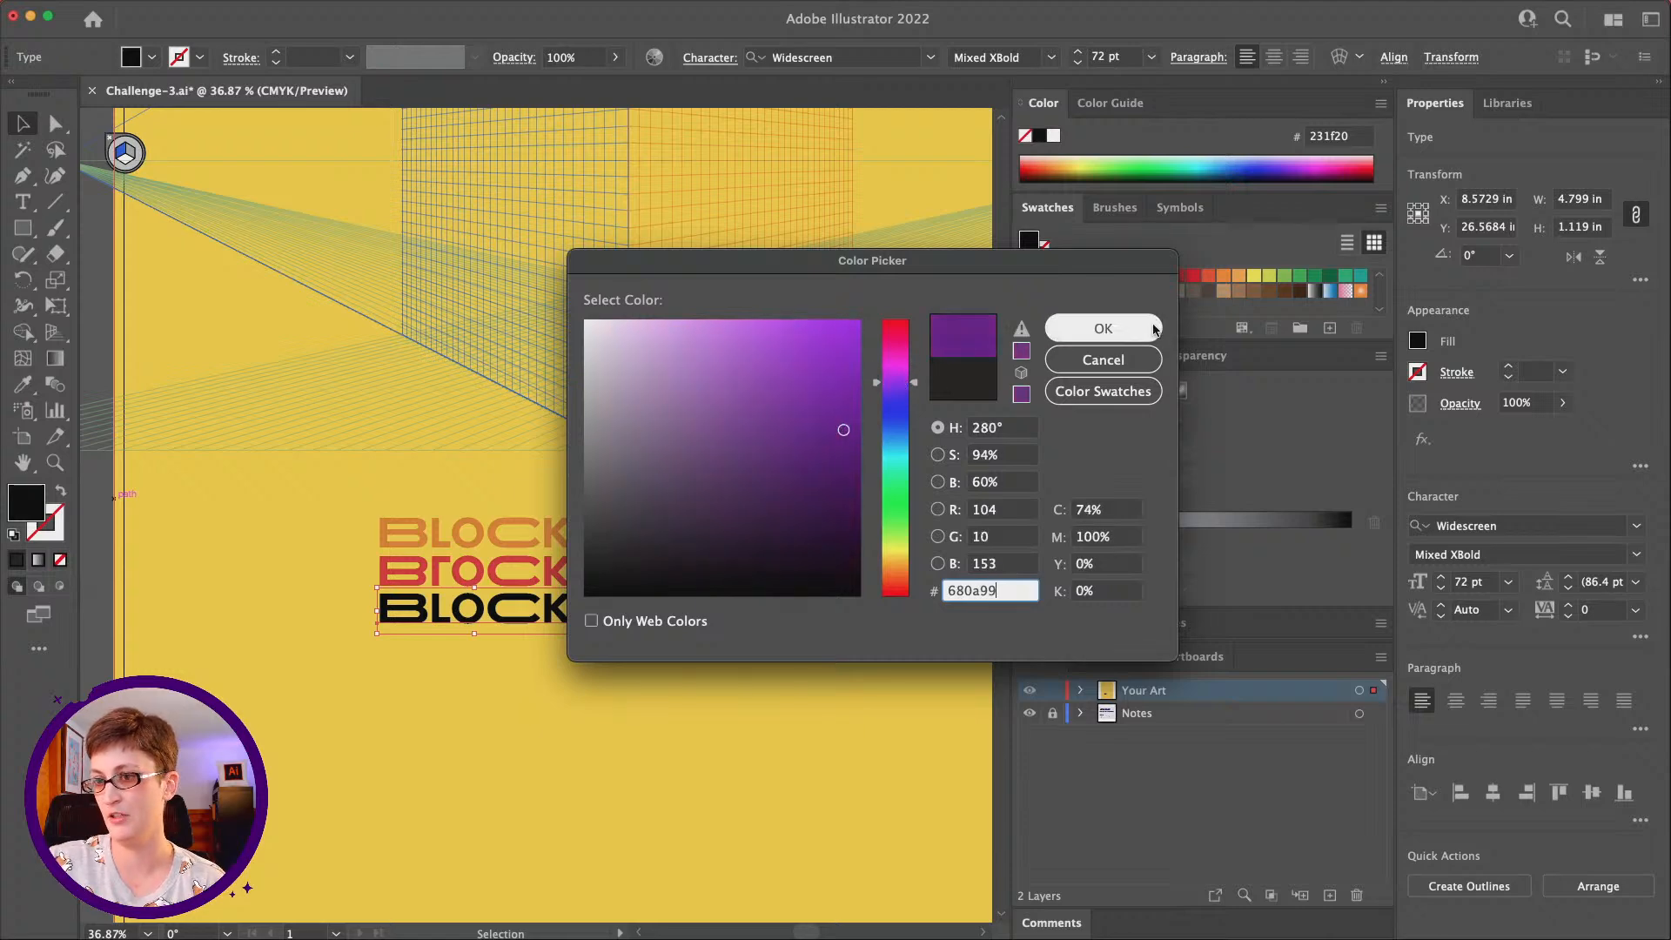
click(1102, 328)
click(338, 822)
Activate the Perspective Selection tool with the grid corner and the three BLOCK lines in closer view
scroll(337, 821, up, 3)
scroll(337, 821, right, 1)
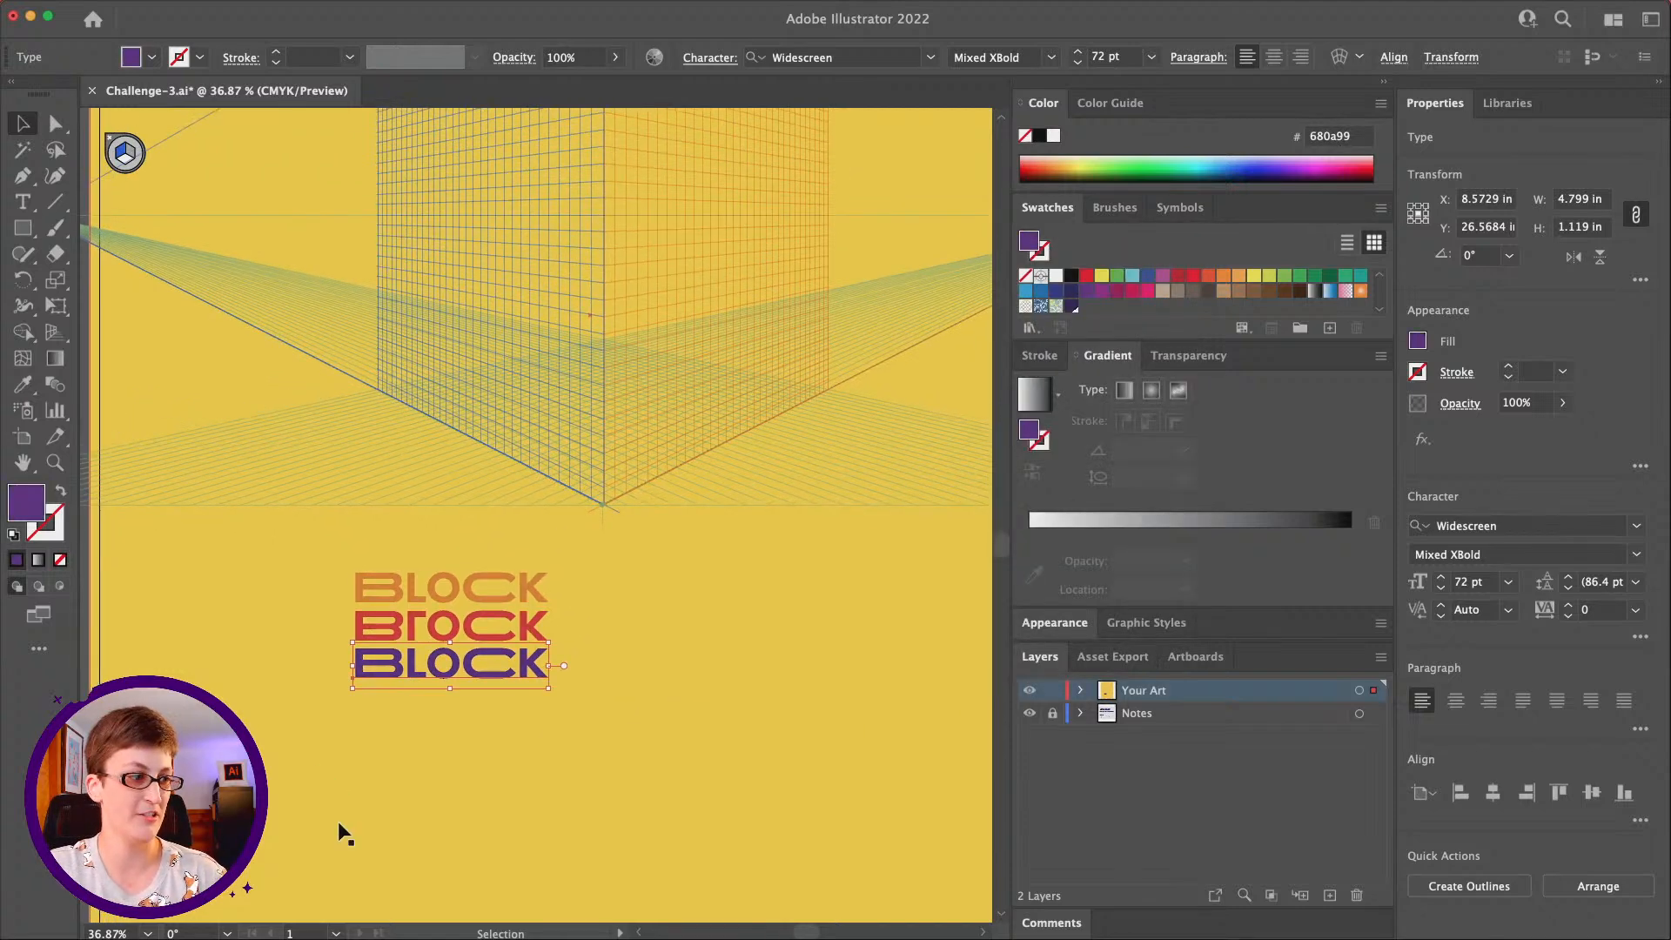
key(z)
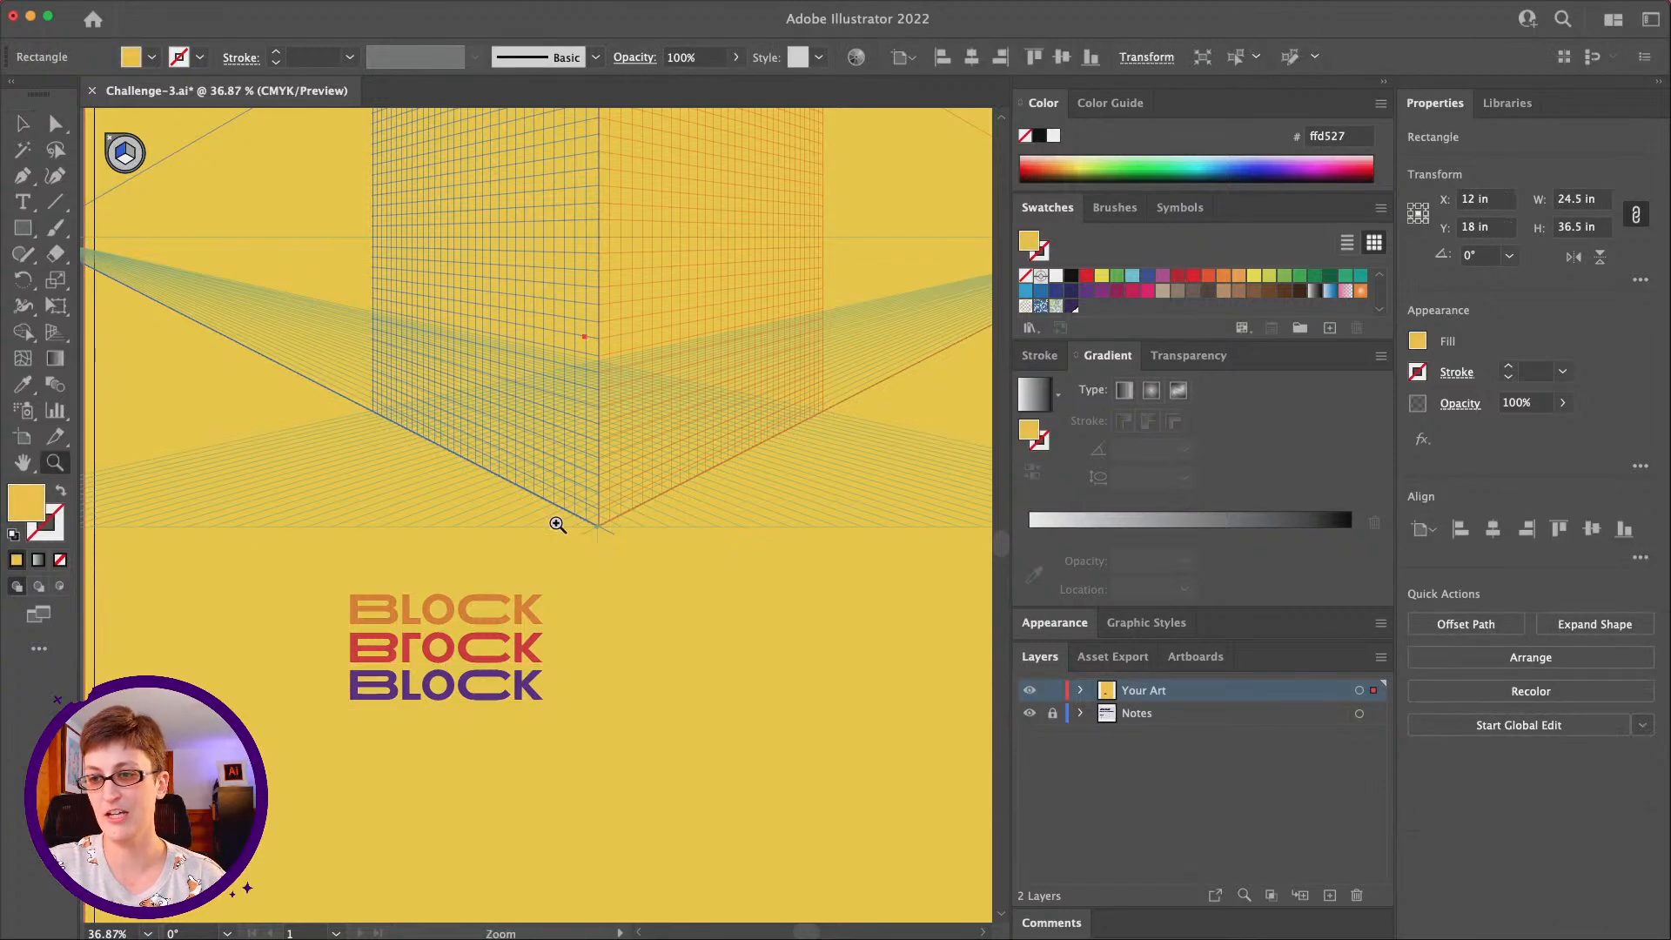
click(485, 517)
scroll(485, 517, up, 2)
scroll(484, 517, left, 2)
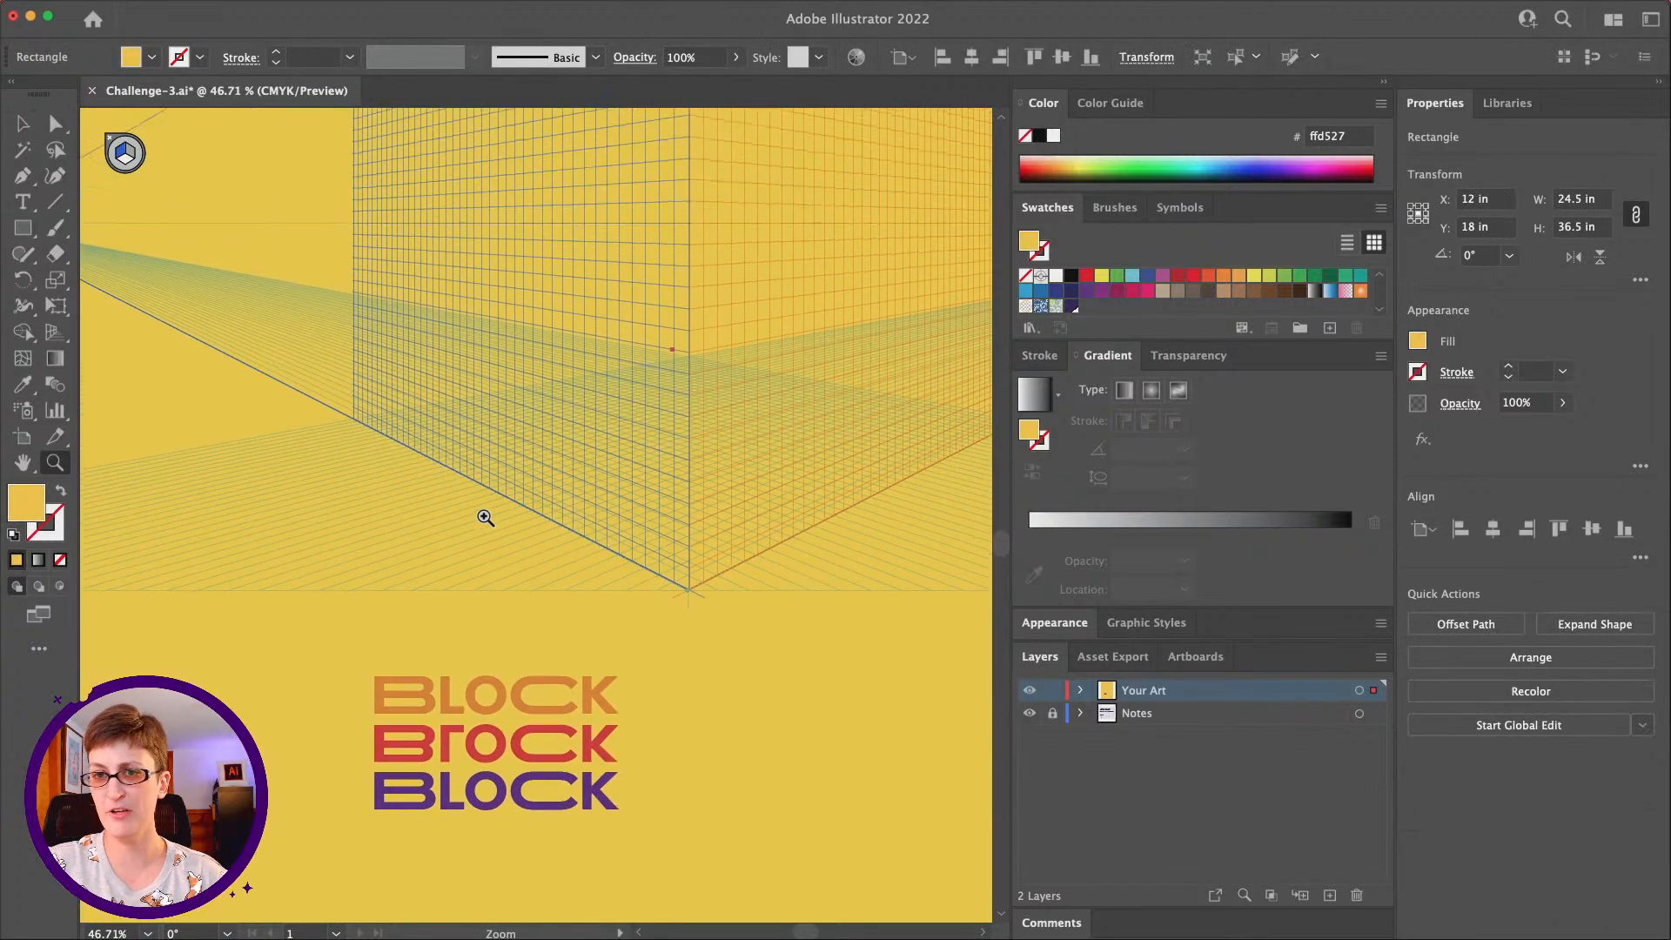
click(54, 336)
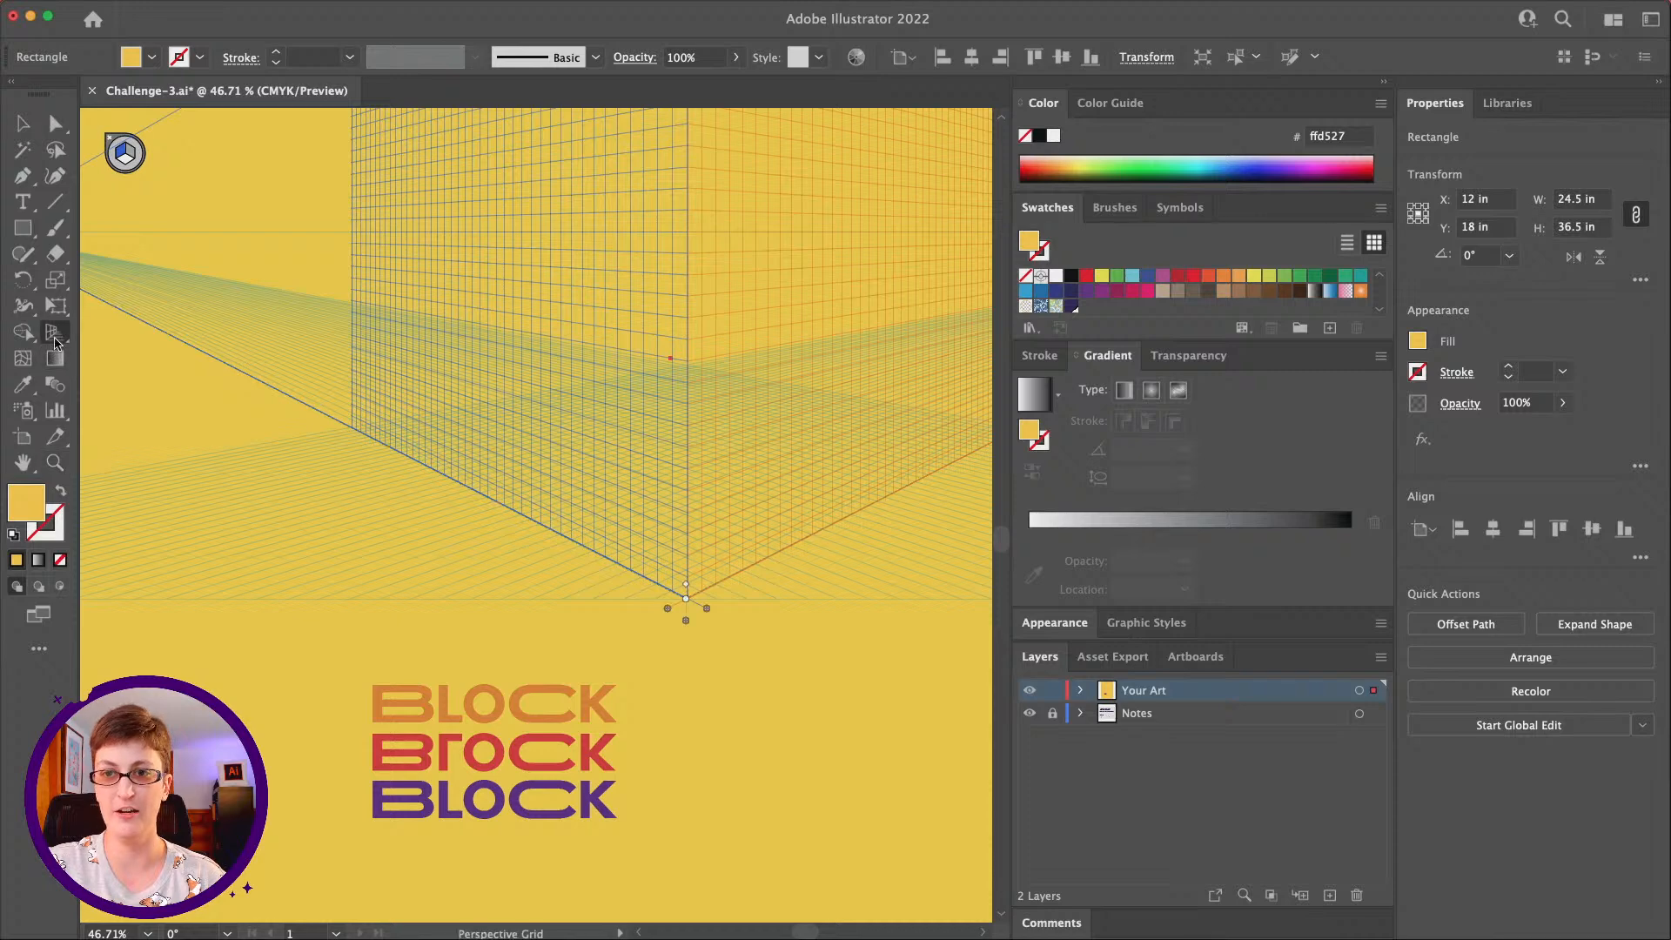
click(55, 337)
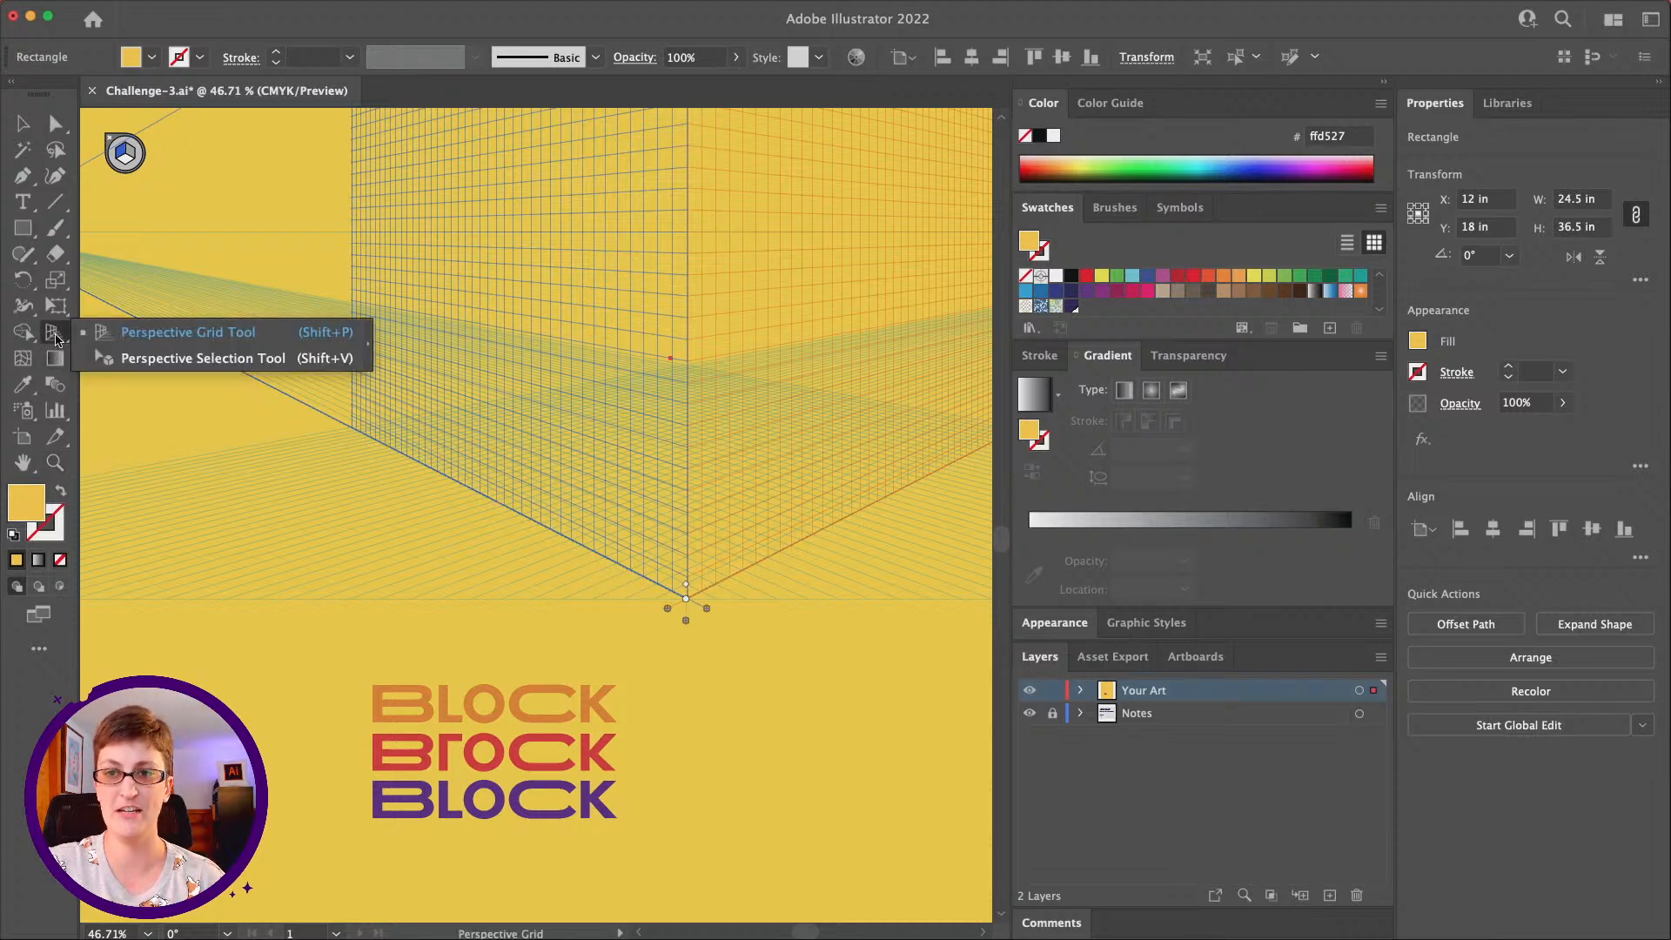
click(232, 361)
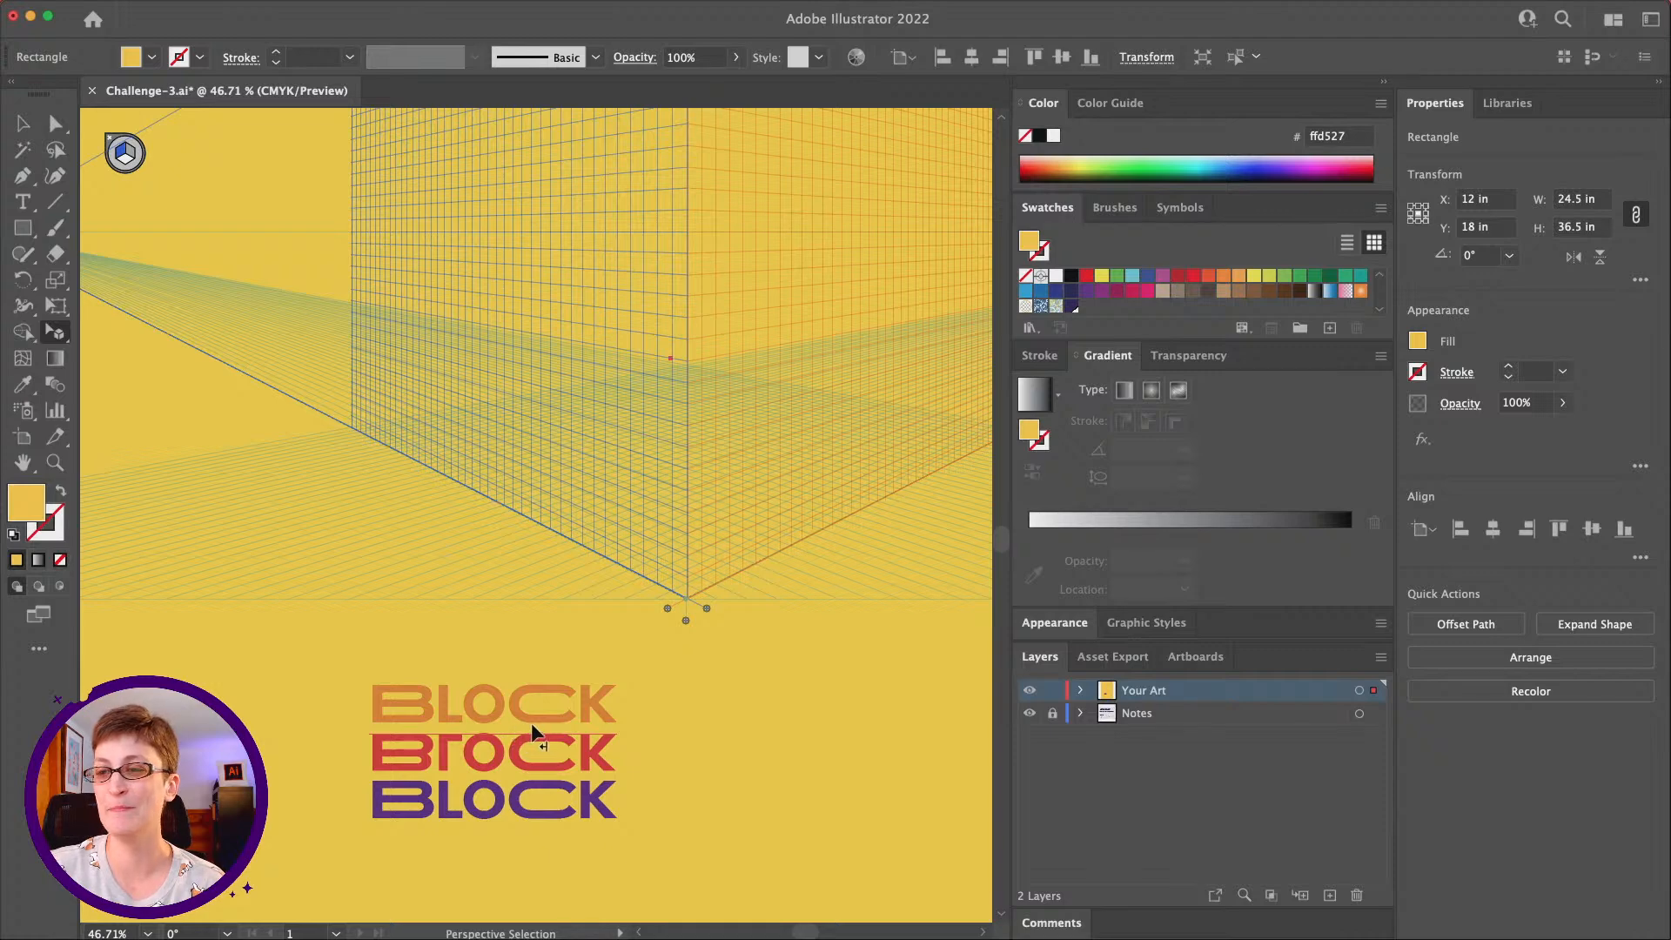
Switch the active perspective plane to the right grid and back to the left grid
scroll(467, 398, up, 3)
scroll(467, 399, right, 2)
scroll(464, 430, up, 1)
scroll(464, 429, right, 1)
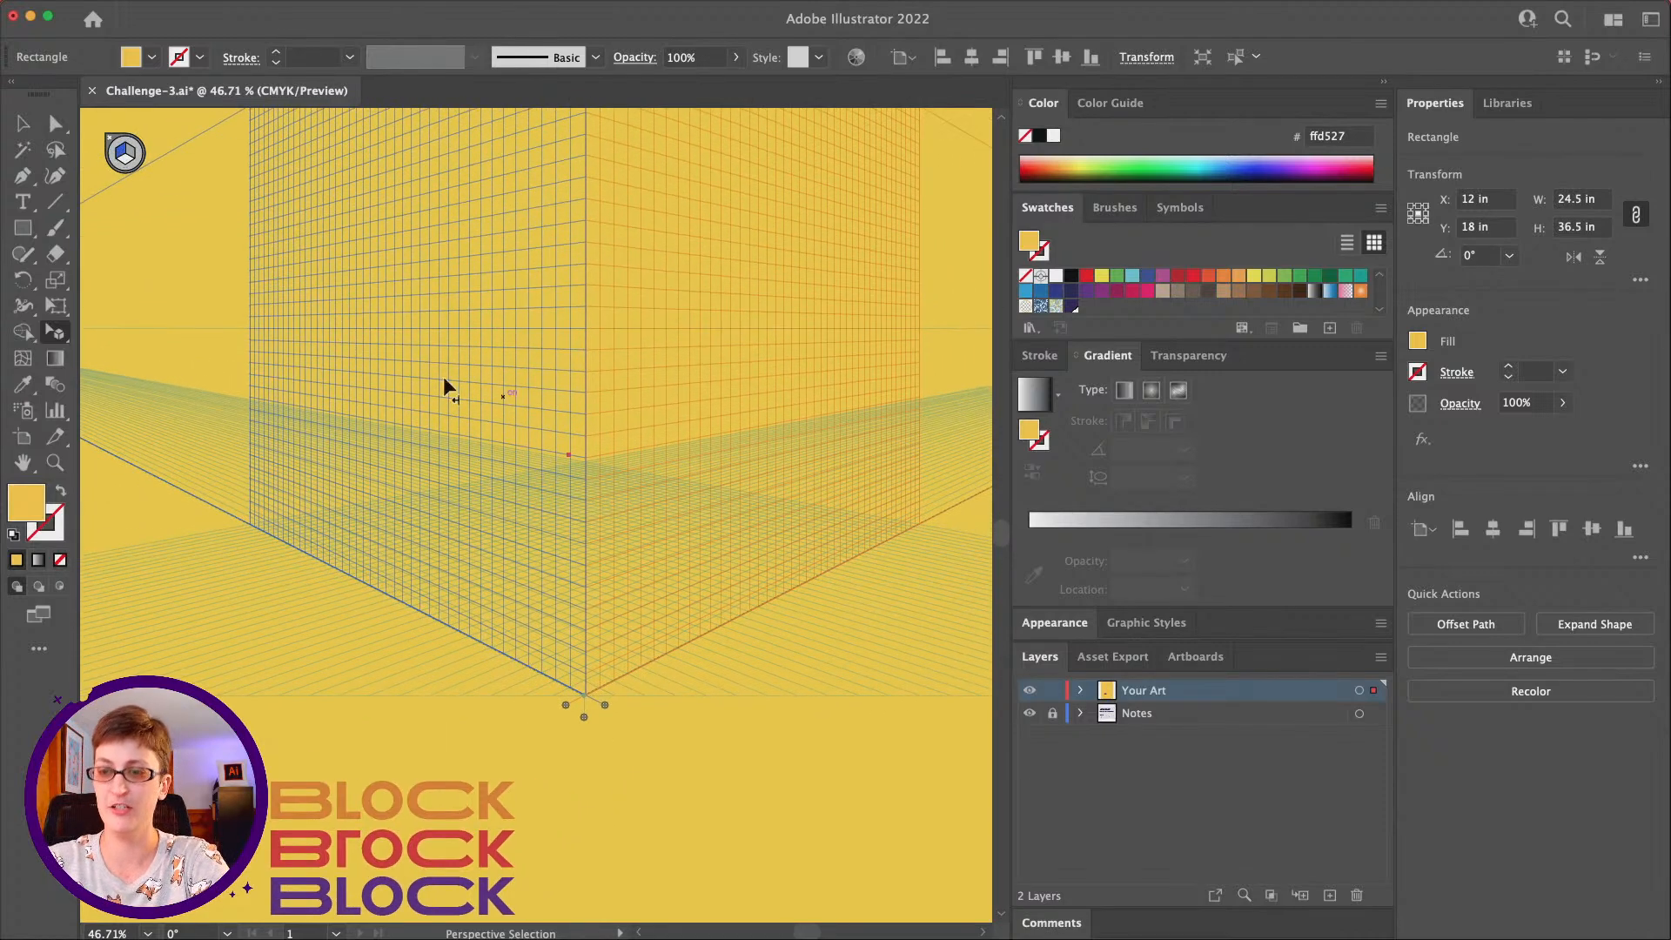
key(super)
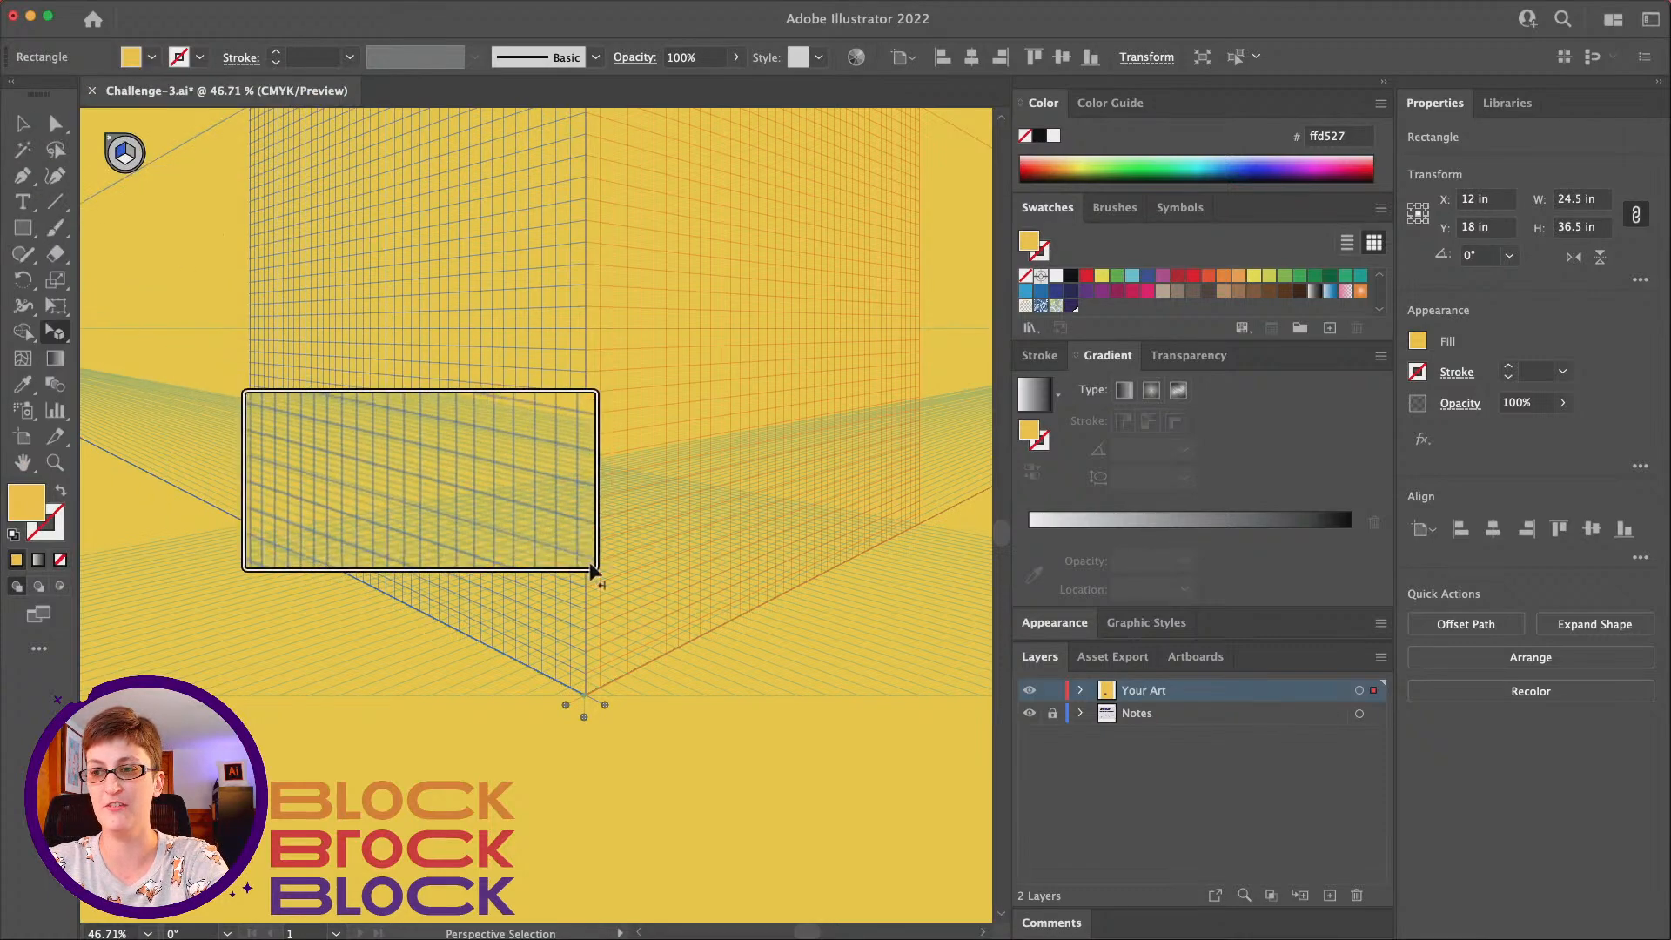
key(super)
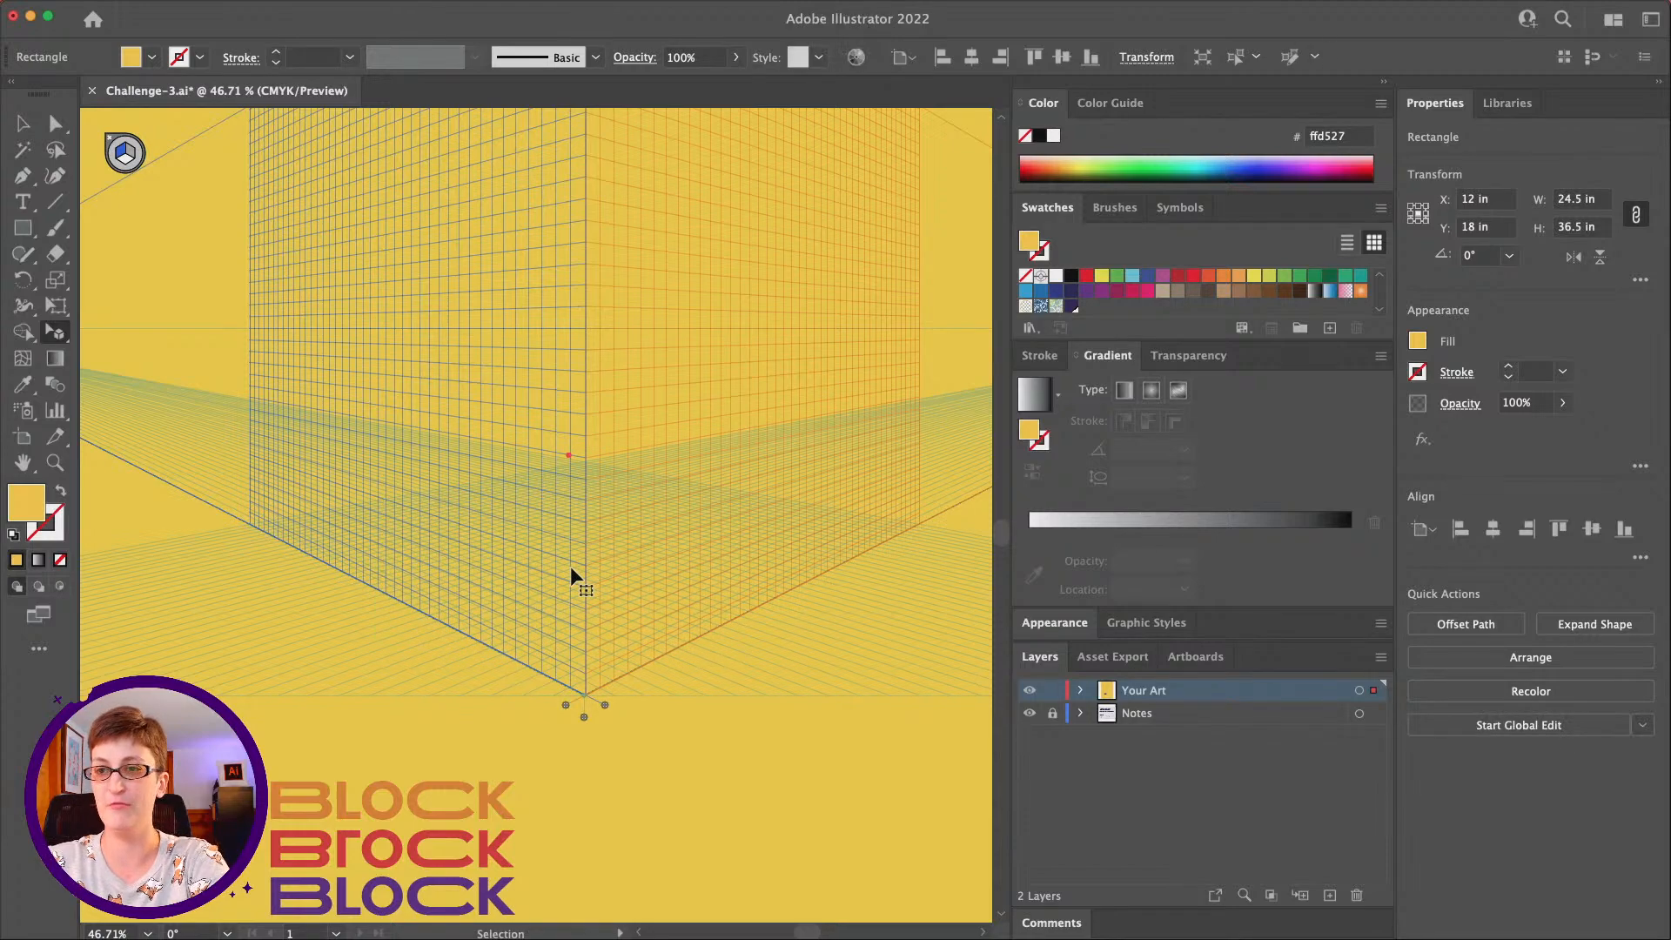
key(super)
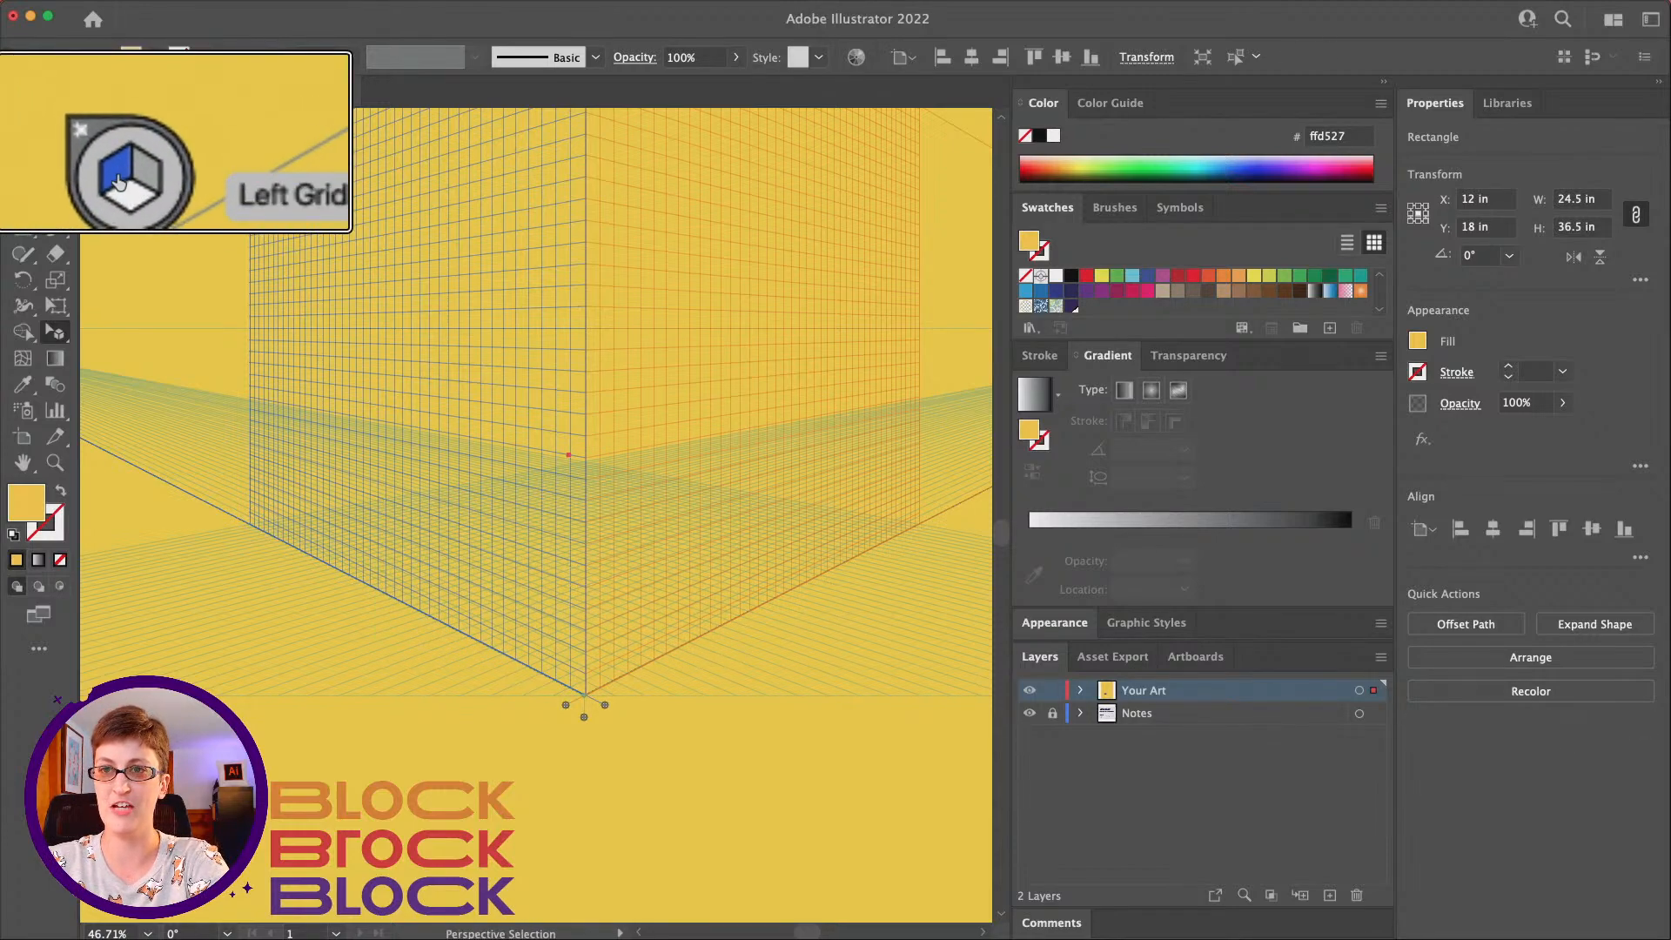
click(146, 174)
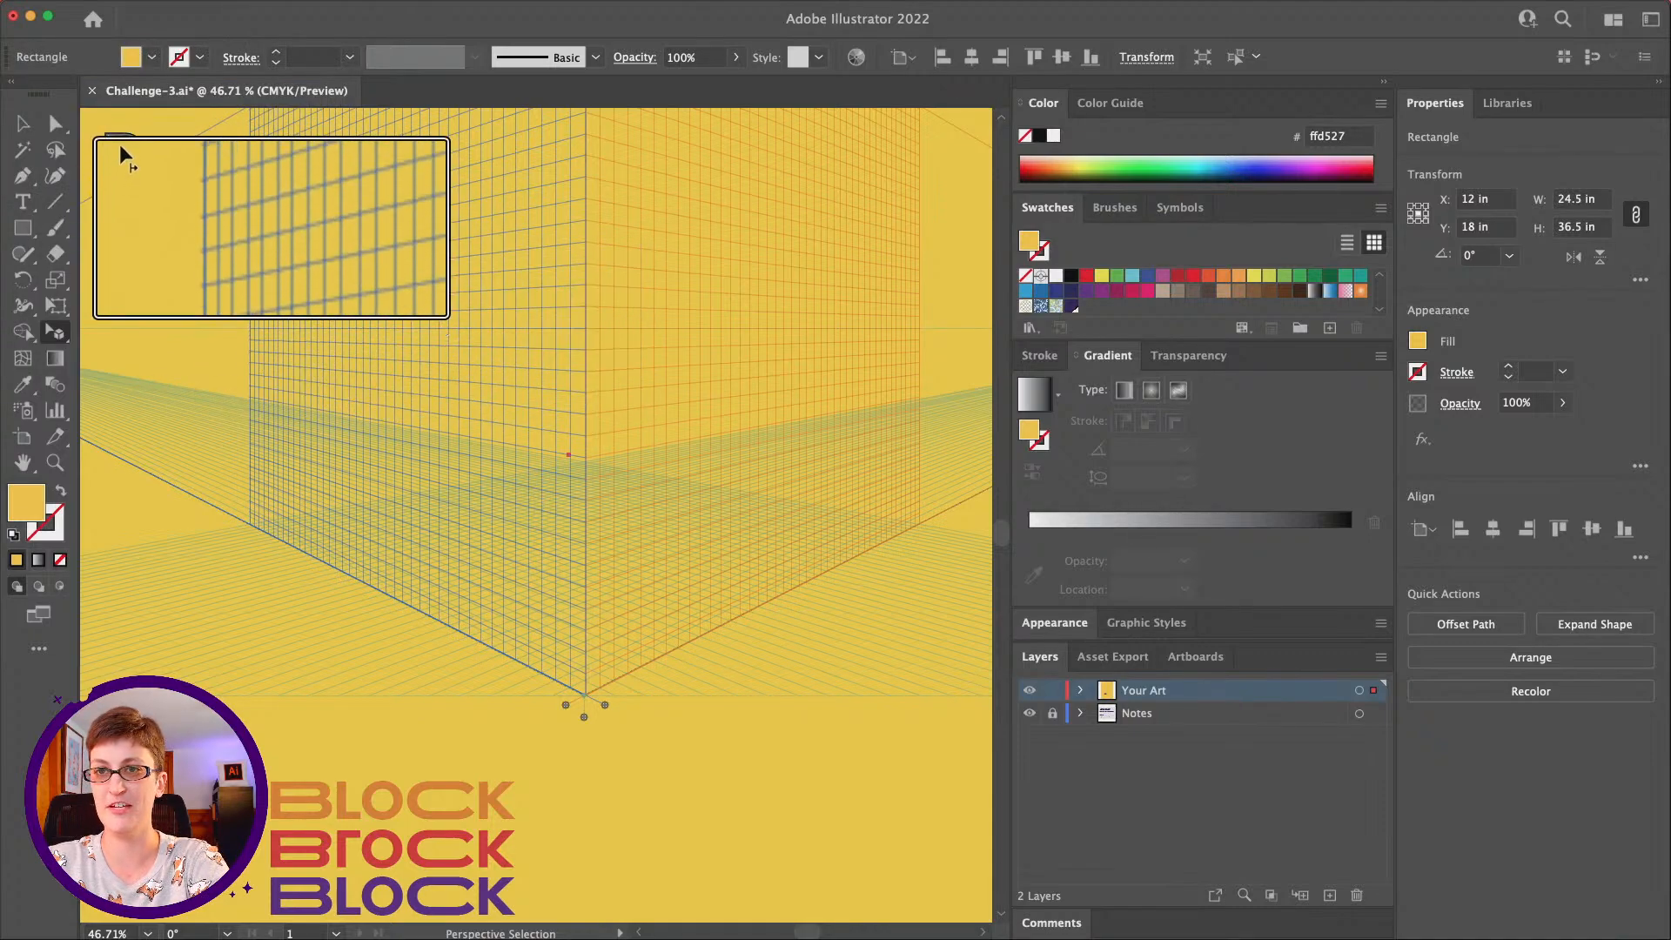
key(super)
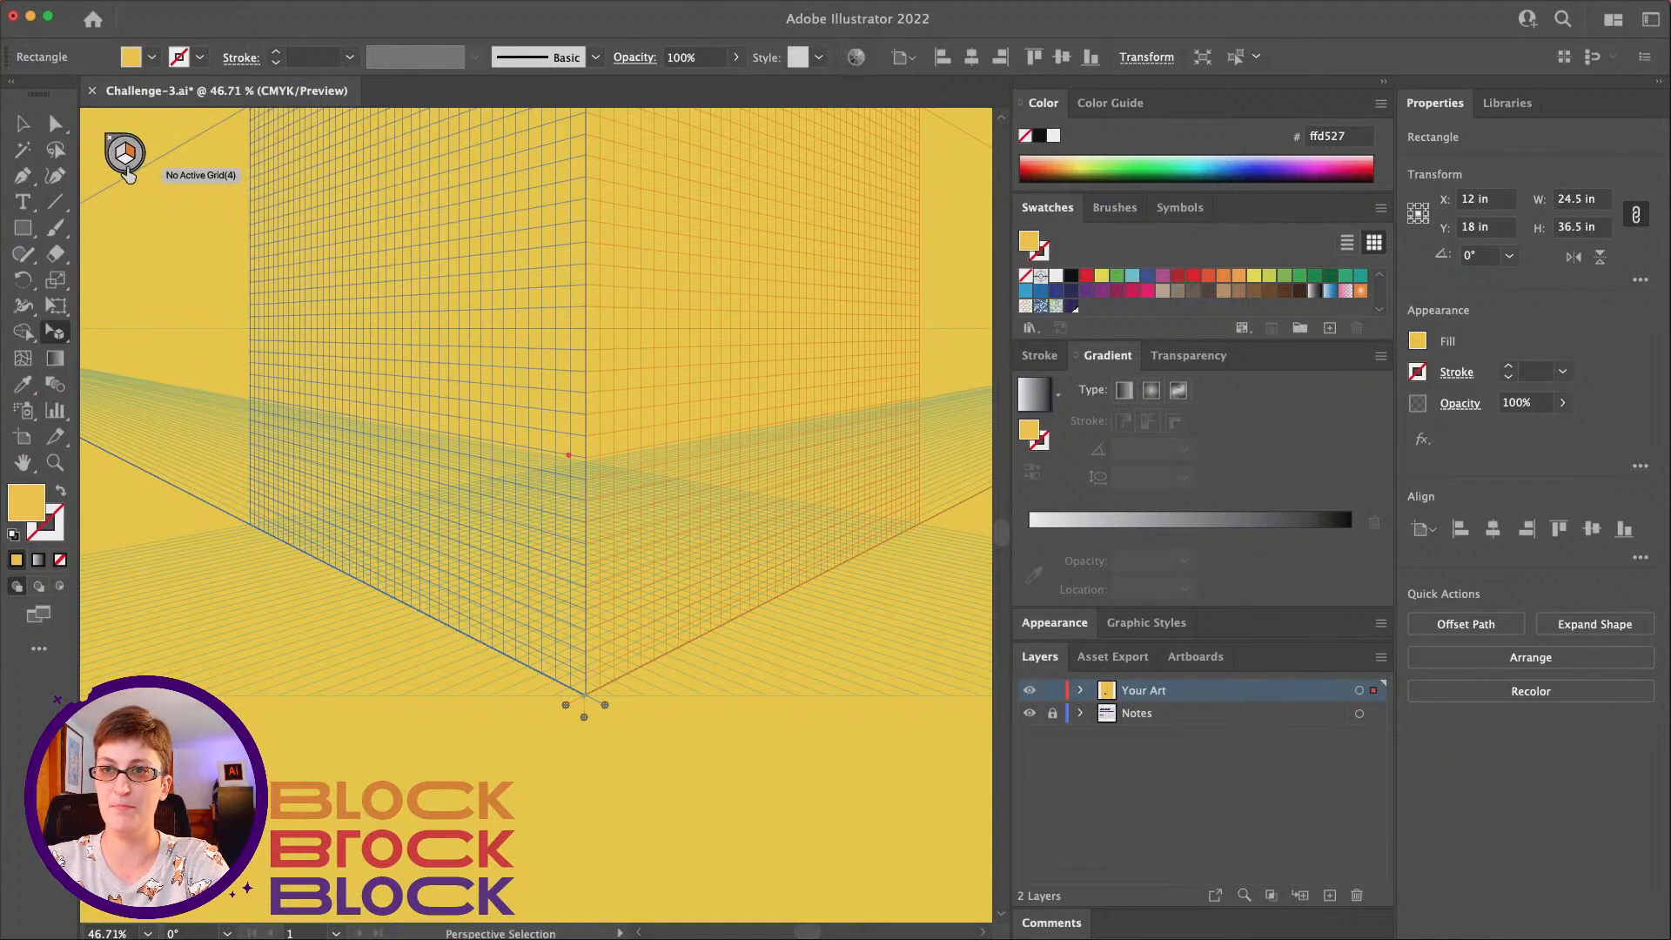
click(126, 161)
scroll(144, 174, down, 4)
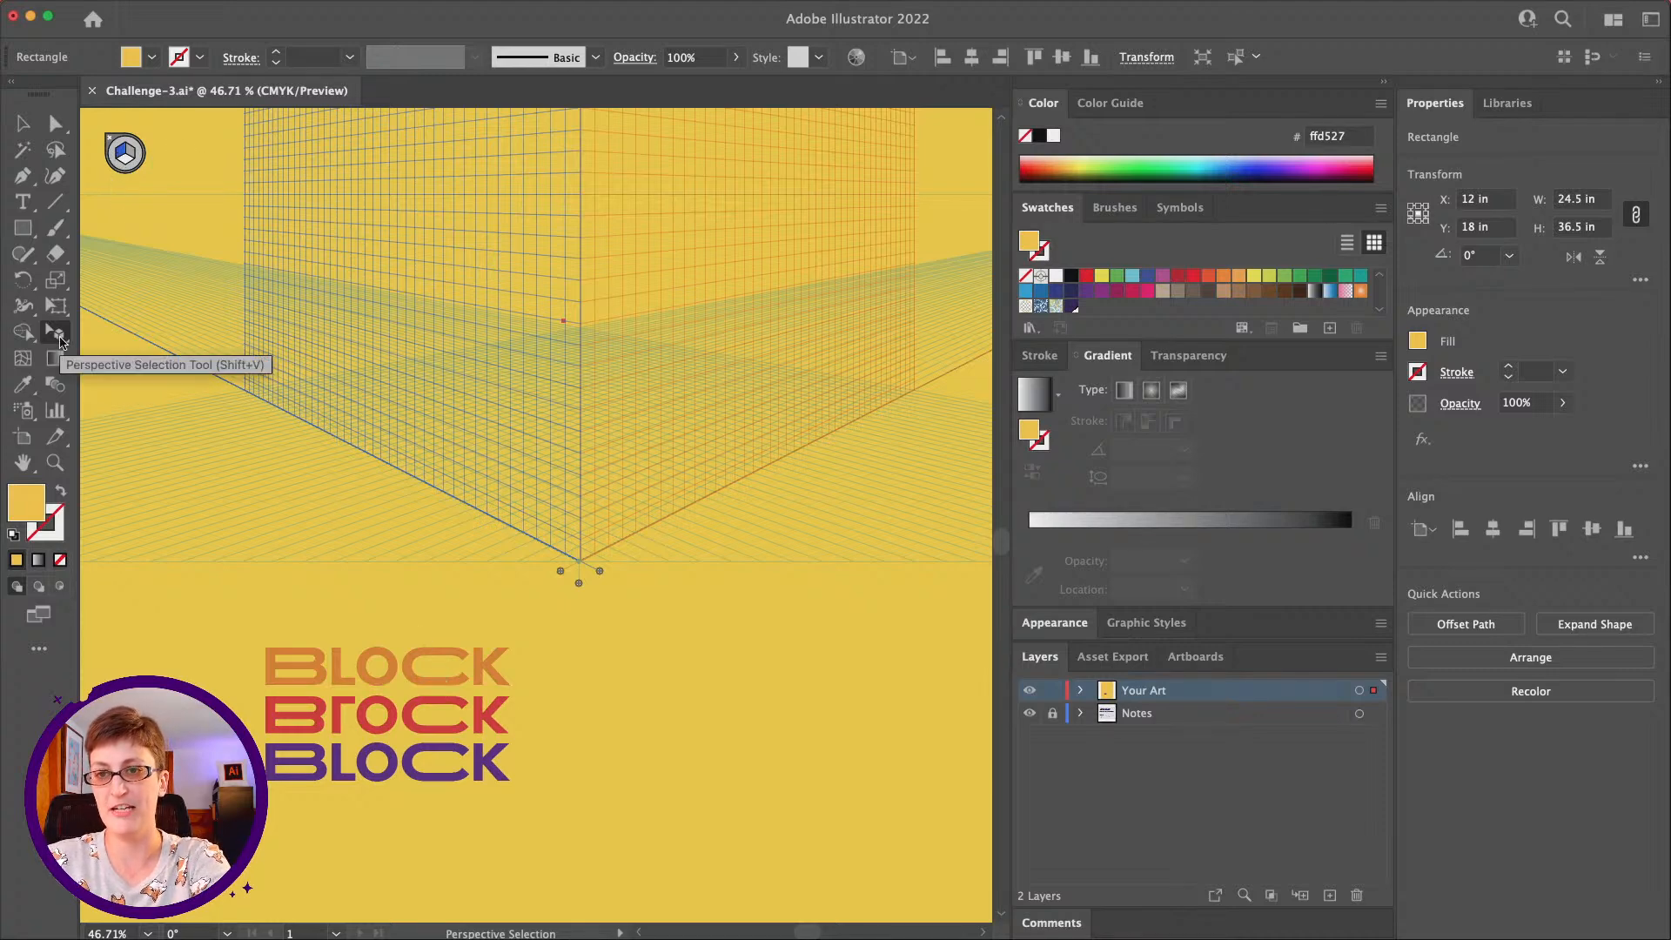
Place the orange BLOCK line in perspective on the left grid plane, with its K ending at the central vertical edge
drag(482, 655, 414, 287)
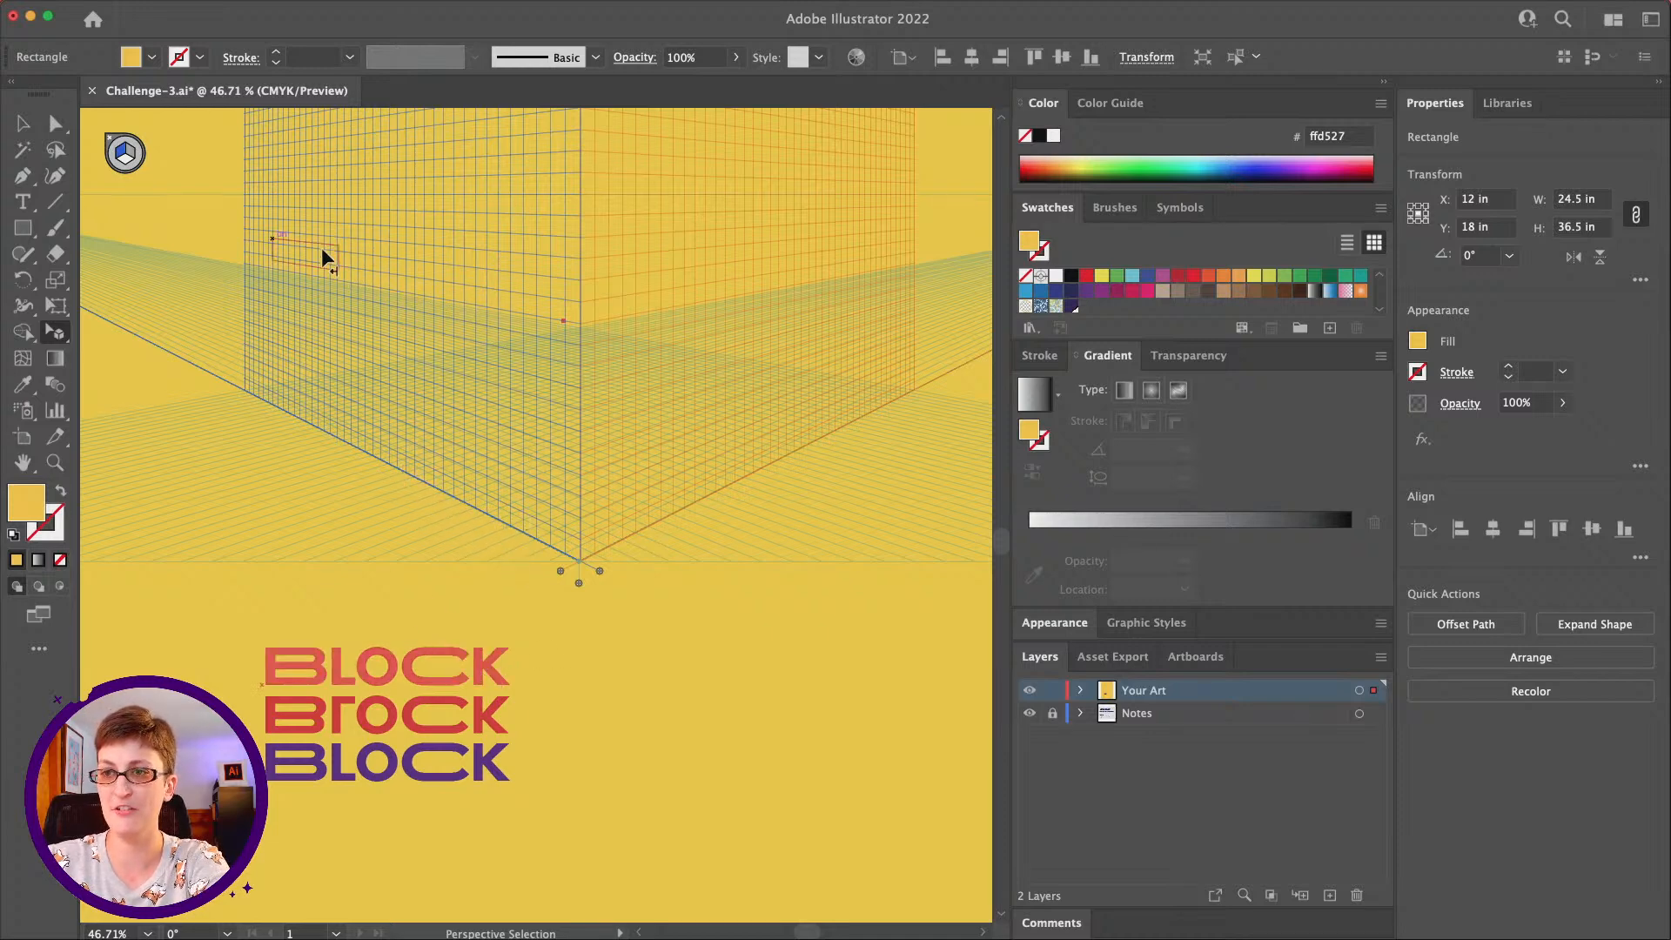
drag(322, 249, 560, 407)
drag(558, 405, 558, 399)
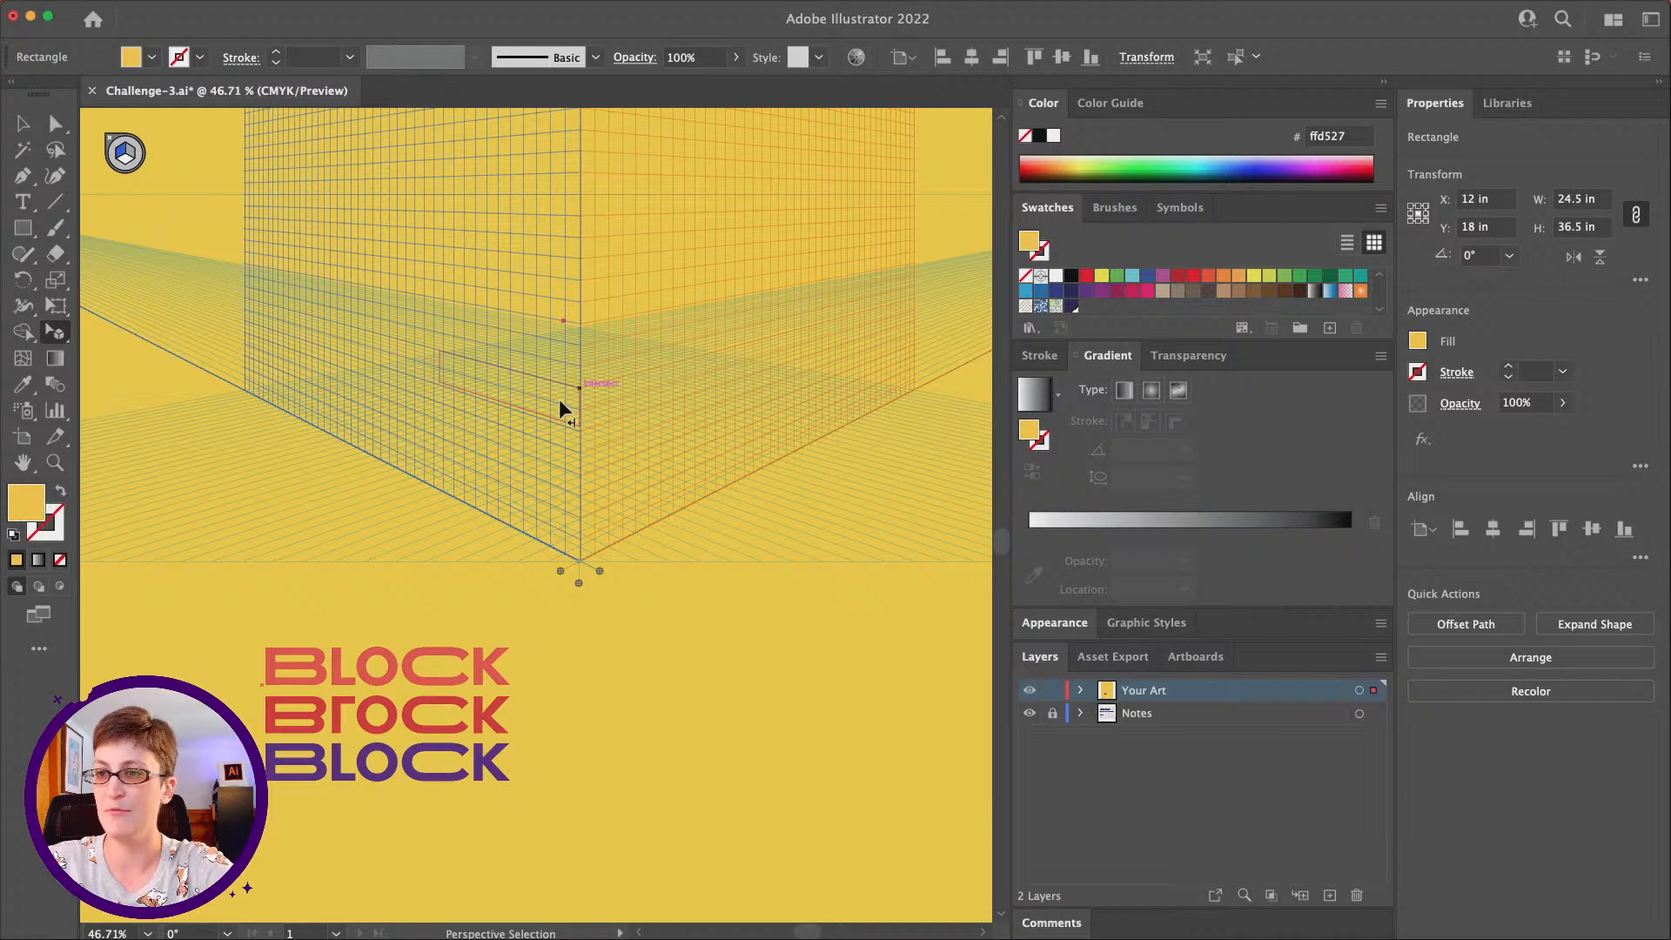
drag(558, 399, 560, 399)
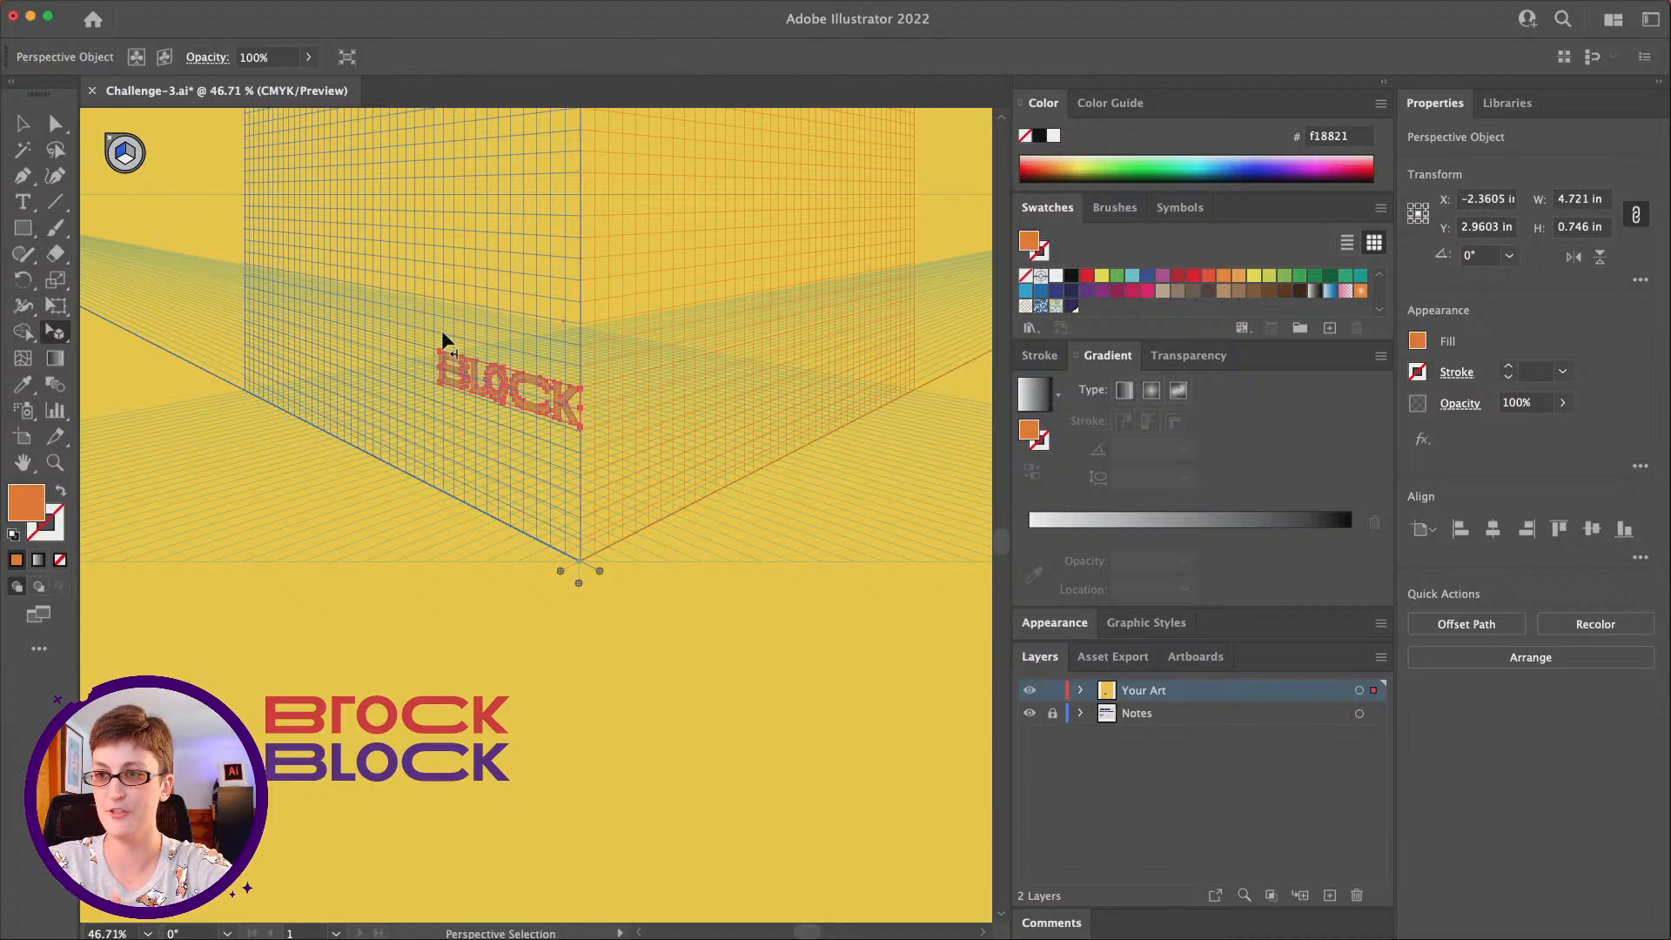
Examine closely how the orange BLOCK text lines up with the left grid plane and the central vertical edge
click(55, 462)
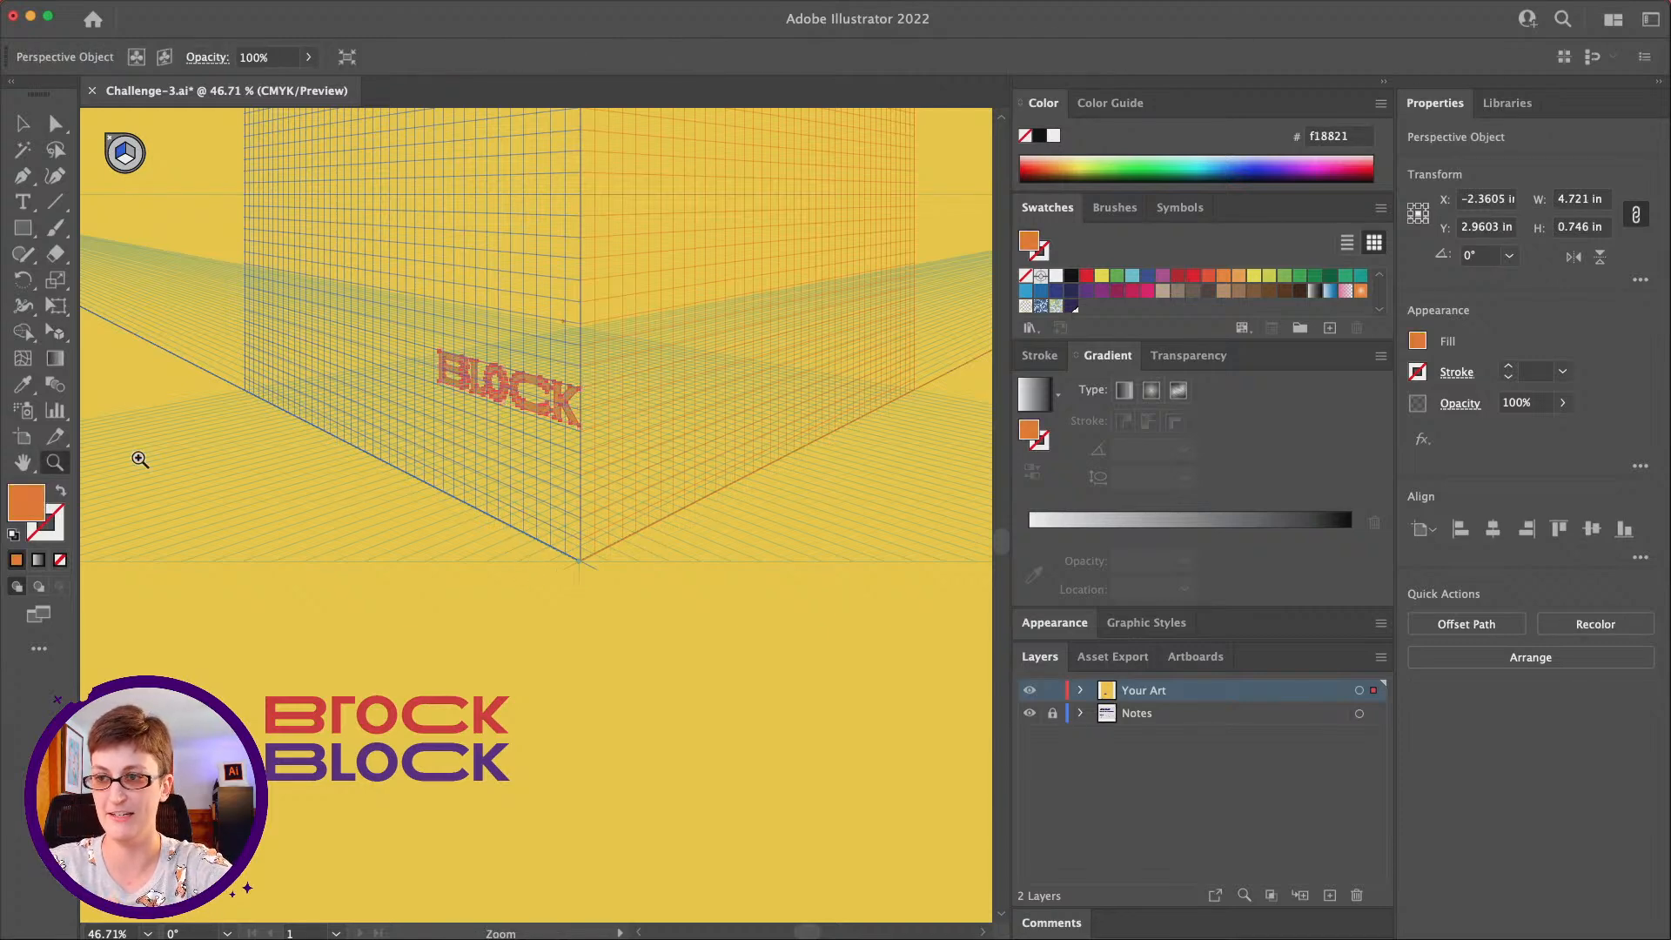
click(543, 435)
click(541, 531)
click(550, 458)
click(444, 416)
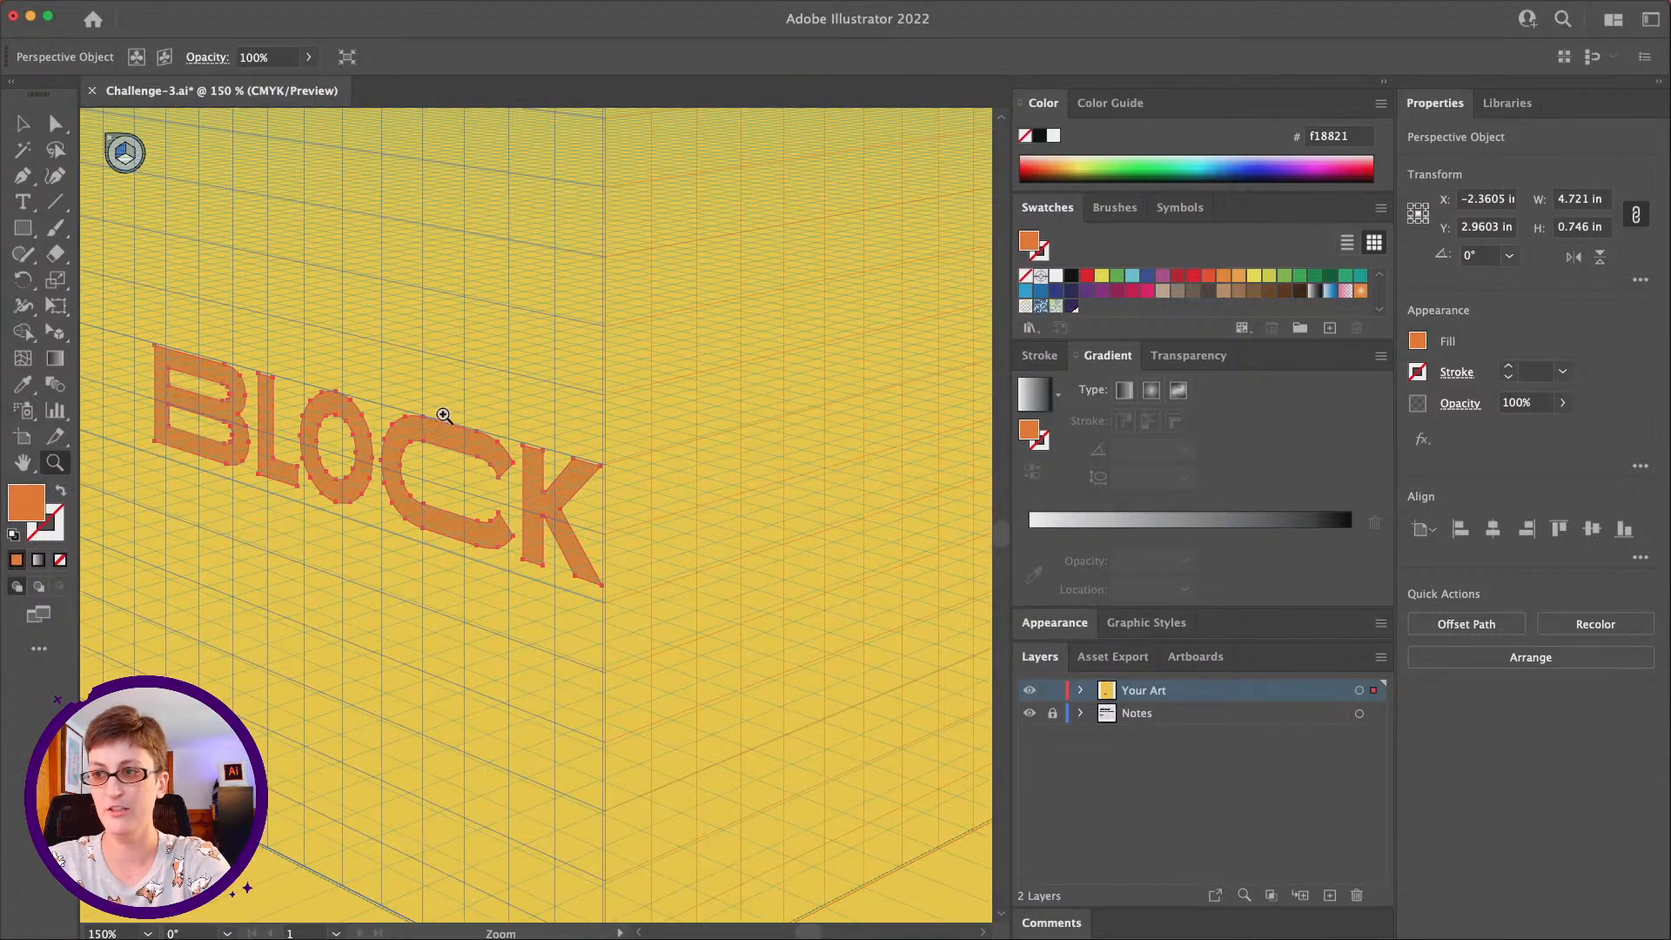
alt+click(561, 588)
alt+click(512, 566)
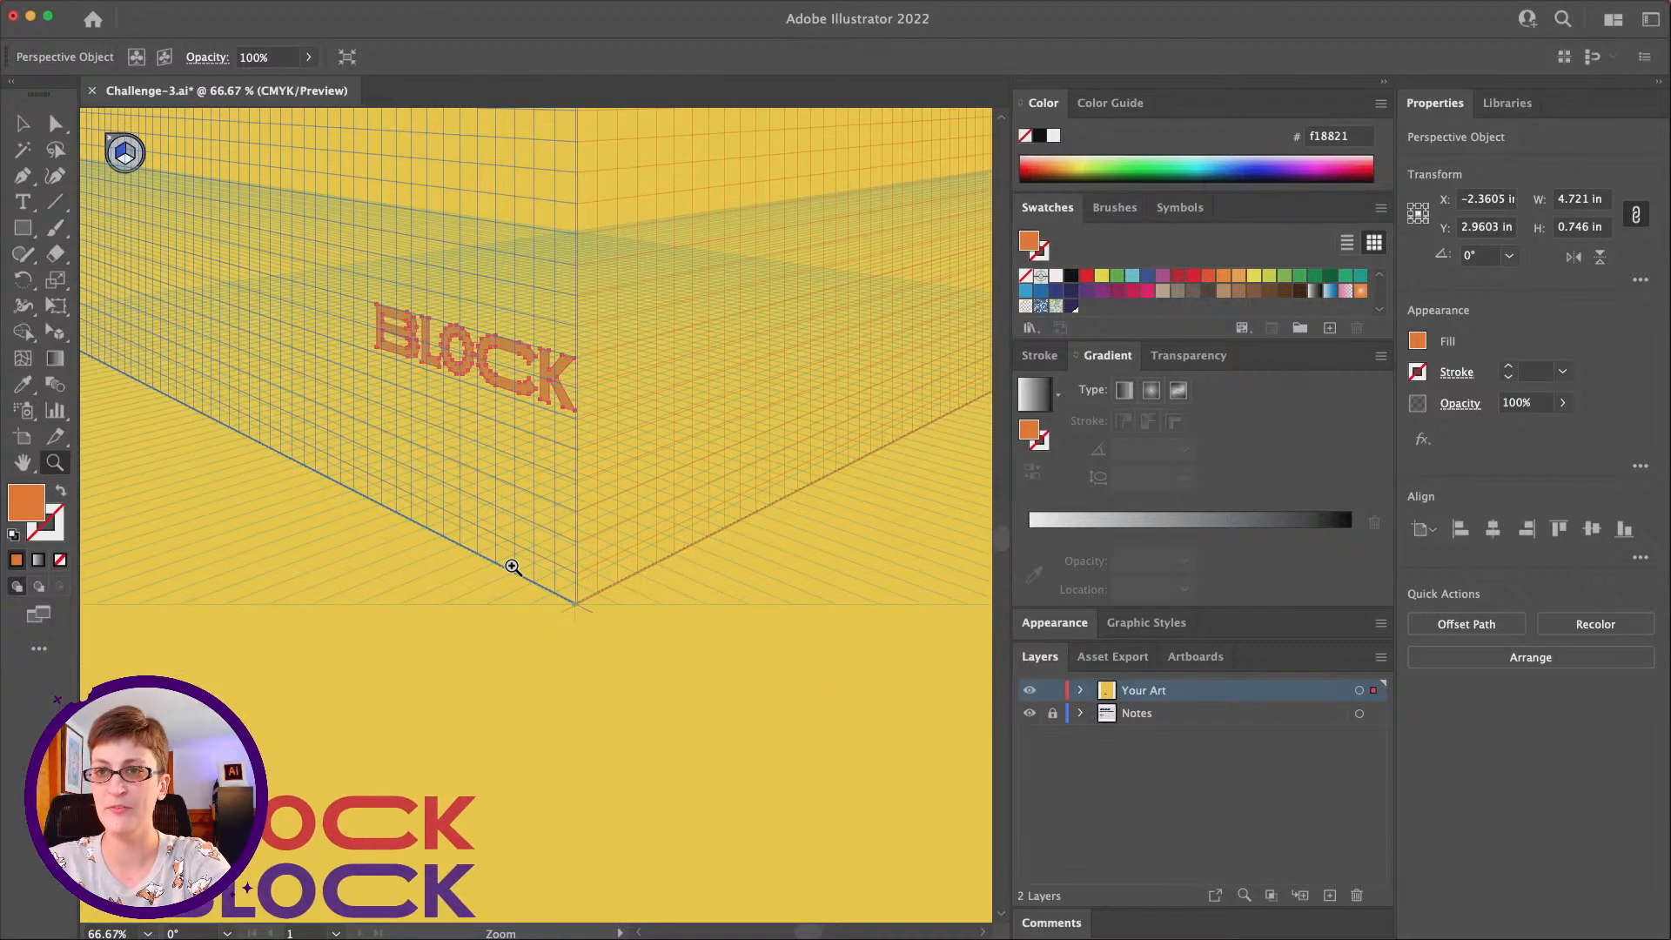
Make the horizontal grid plane active and place the red BLOCK line in perspective along the base of the orange BLOCK text
scroll(512, 566, down, 2)
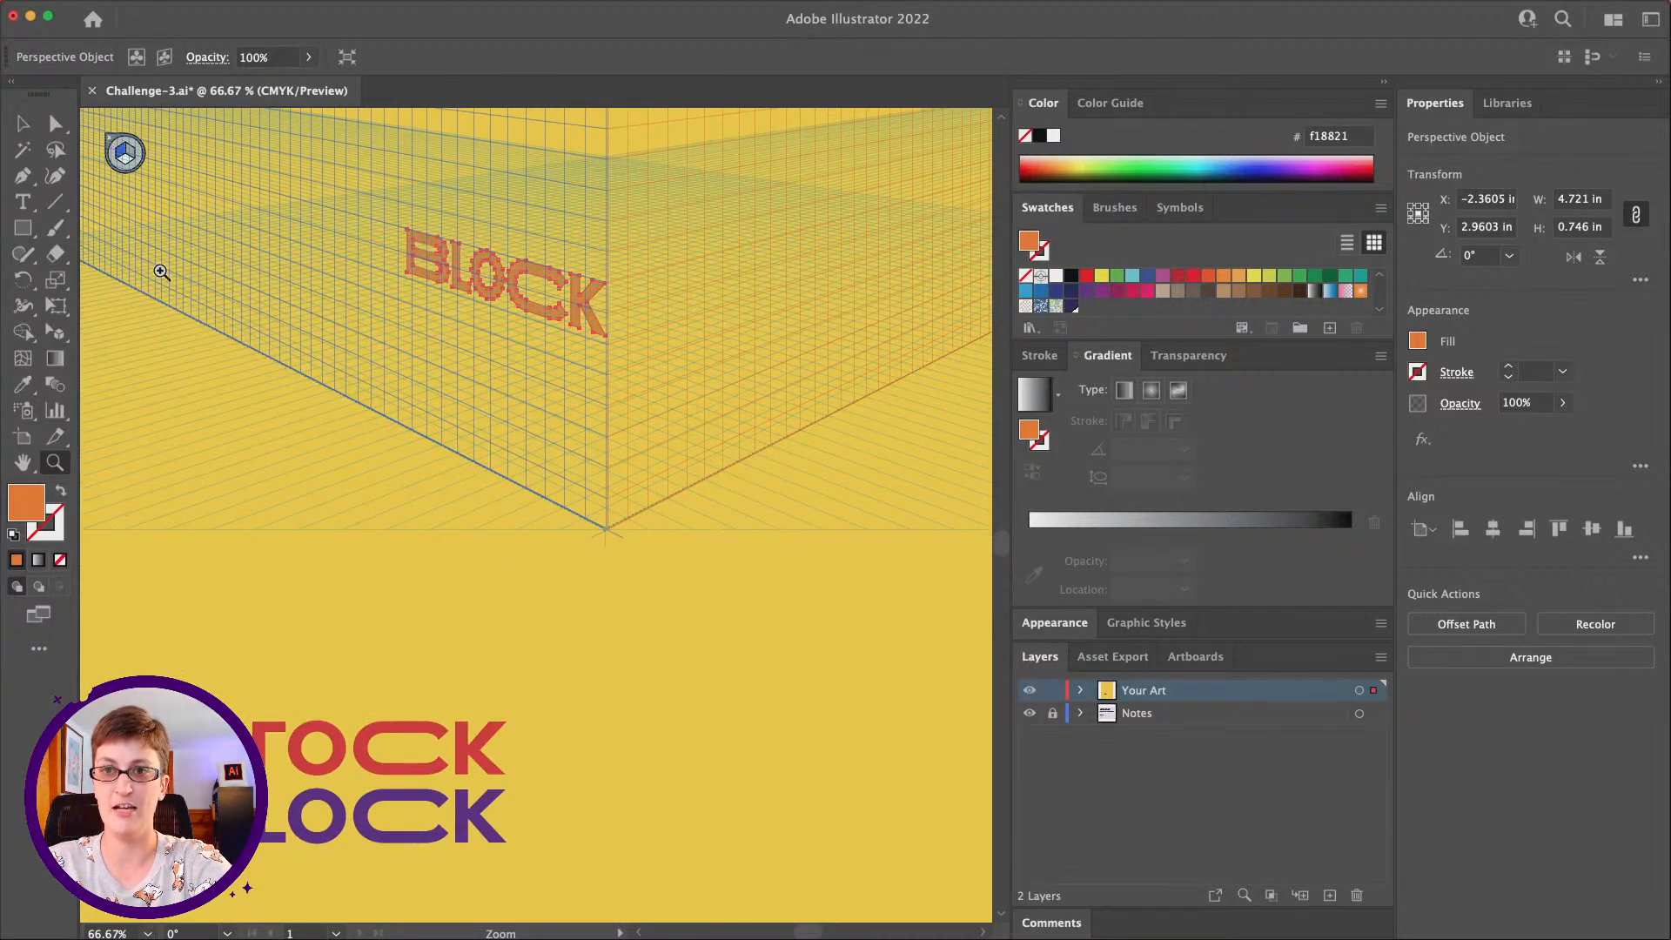
scroll(161, 271, left, 3)
scroll(161, 272, down, 1)
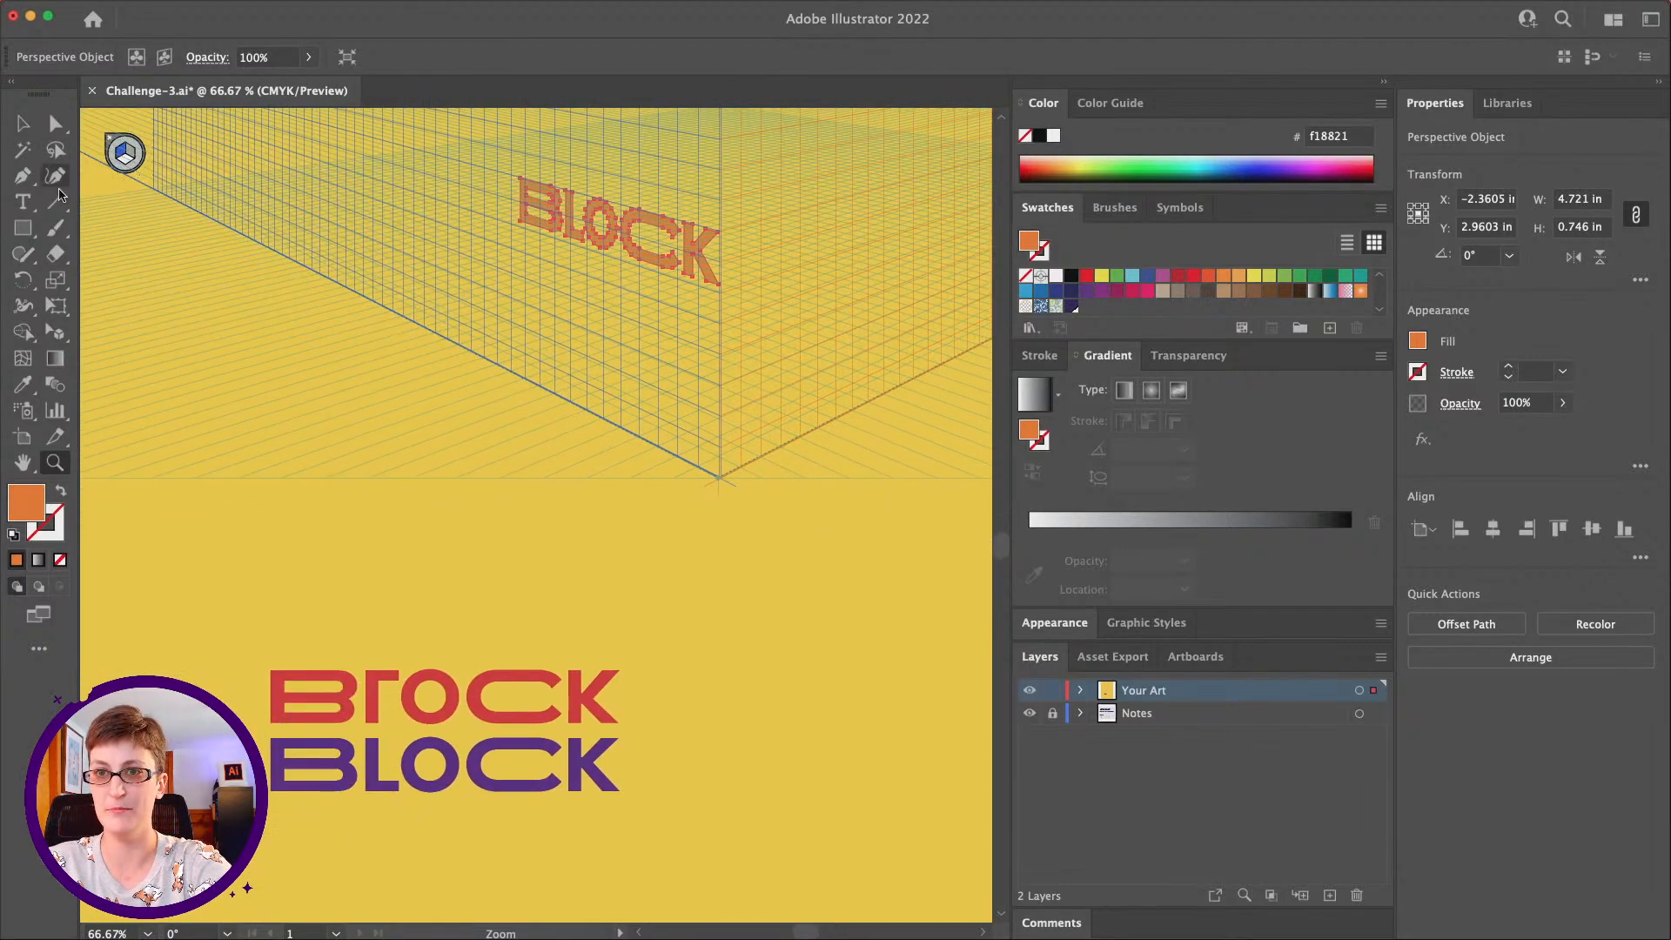
click(55, 331)
click(127, 168)
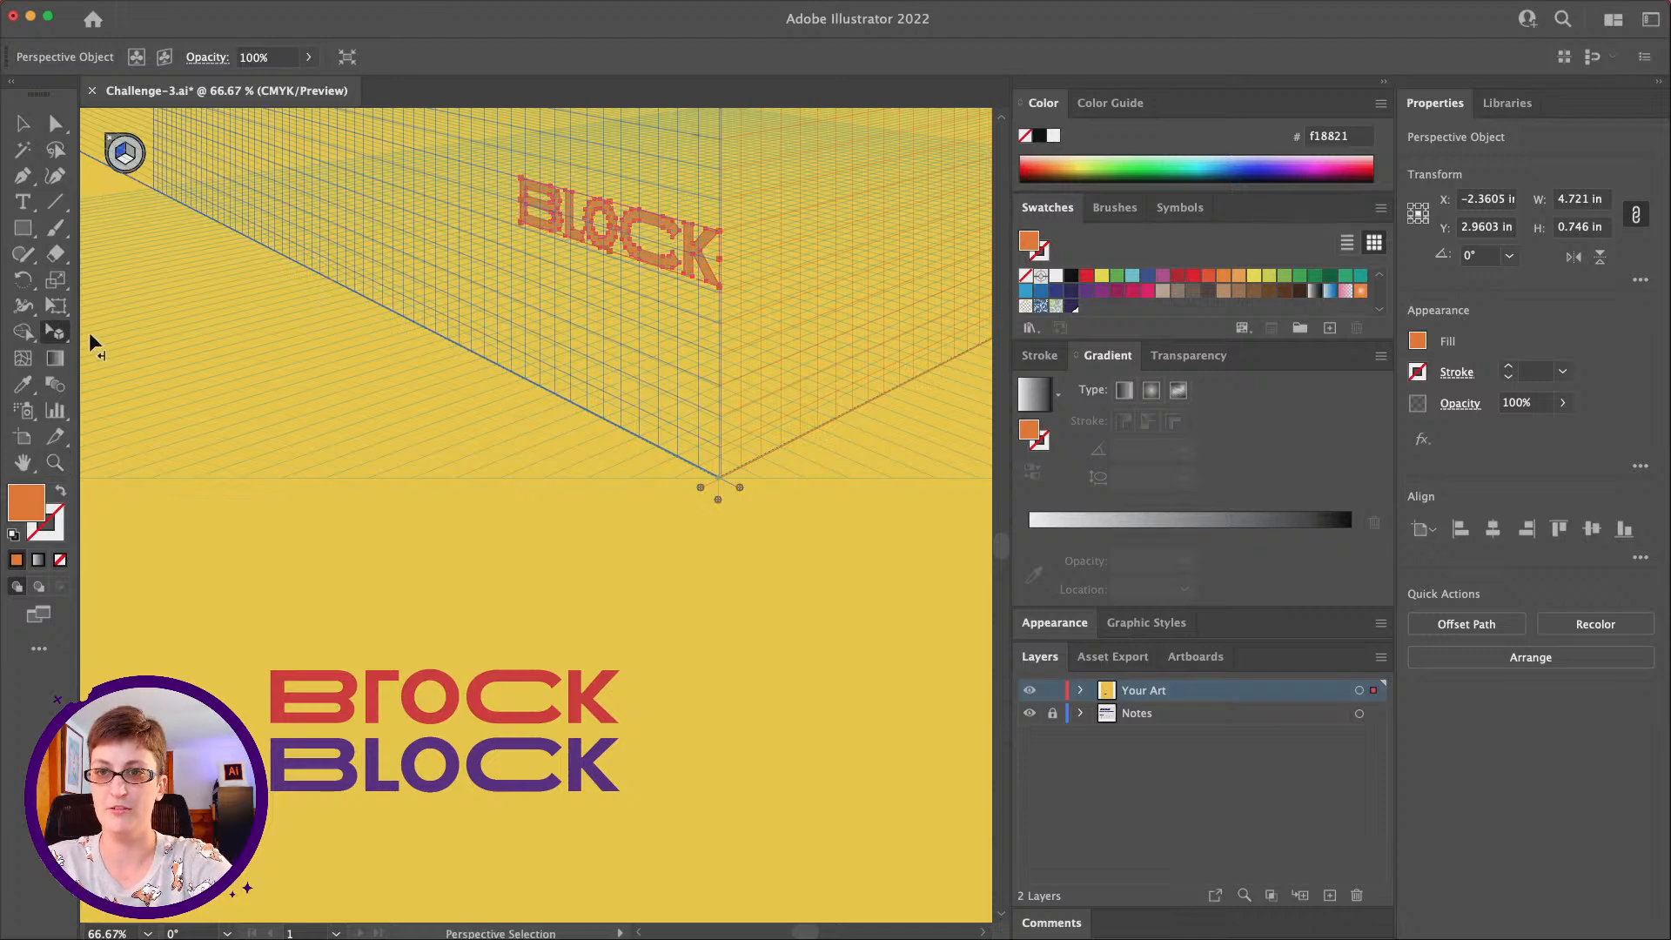
click(126, 162)
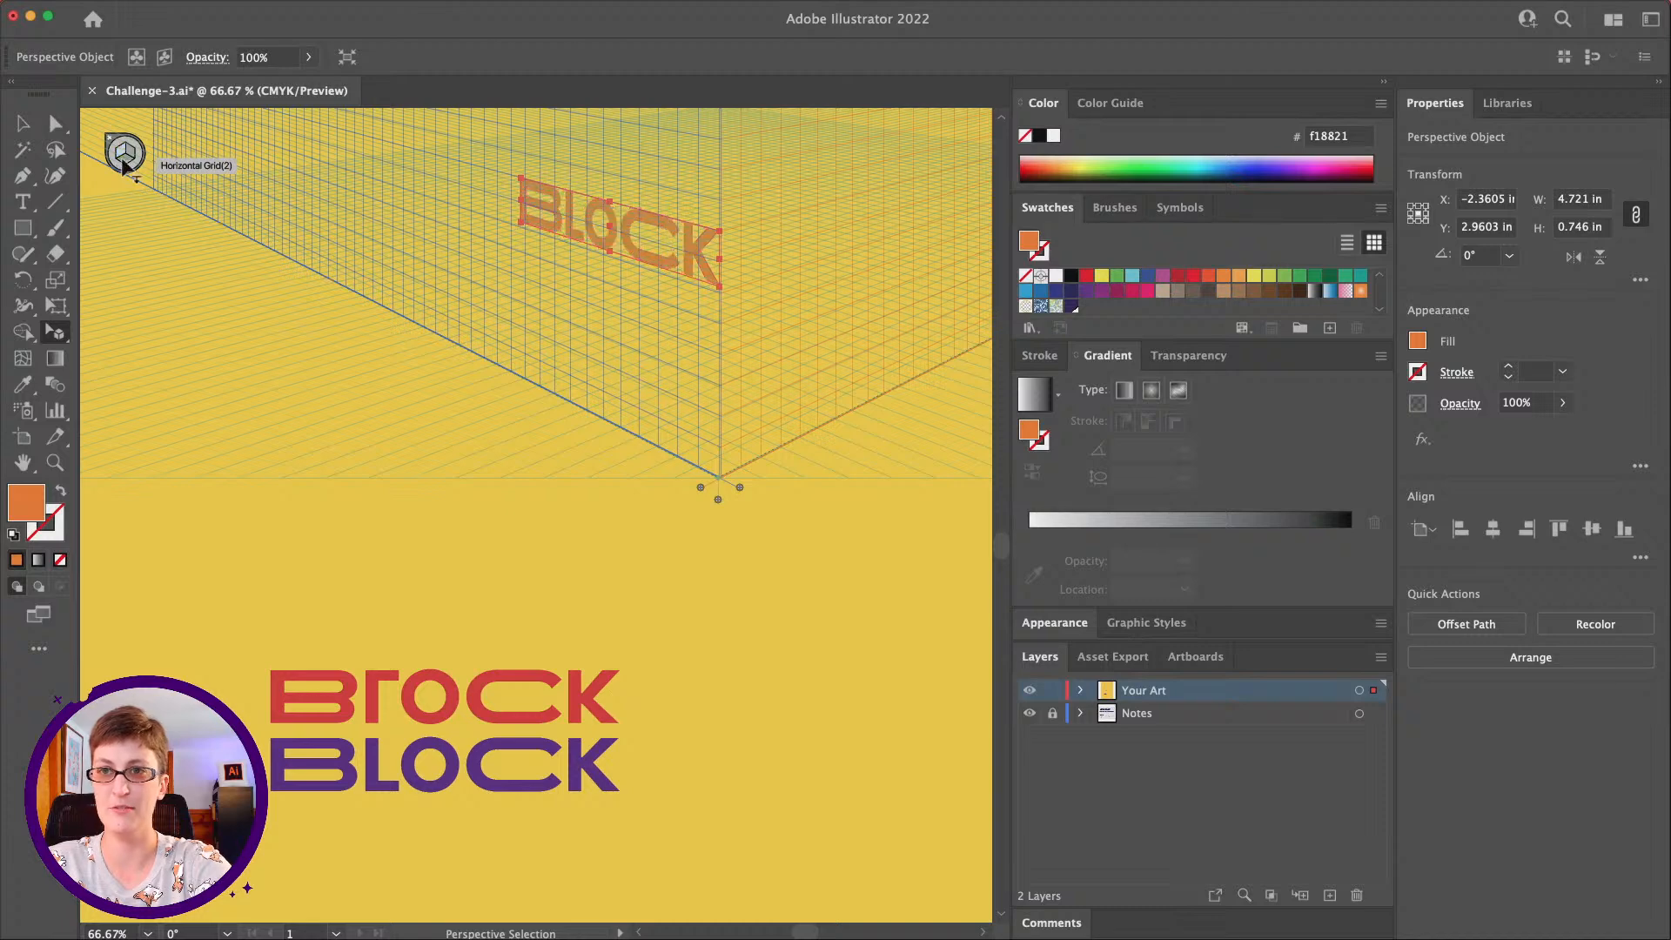
drag(536, 717, 586, 254)
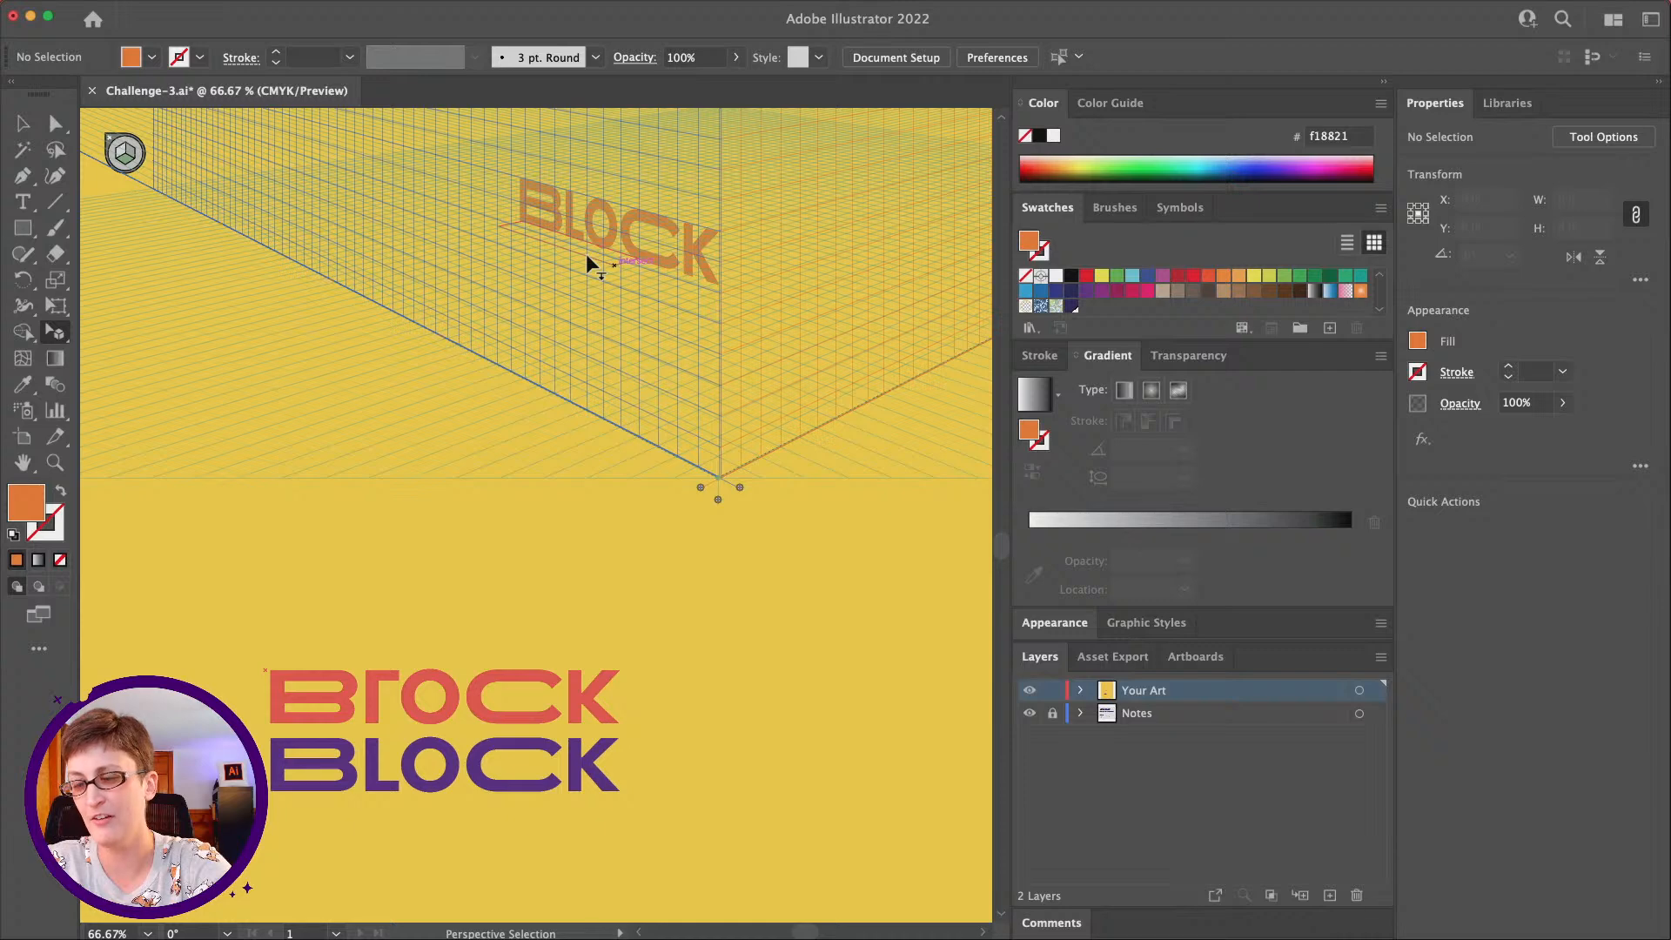
drag(583, 253, 582, 253)
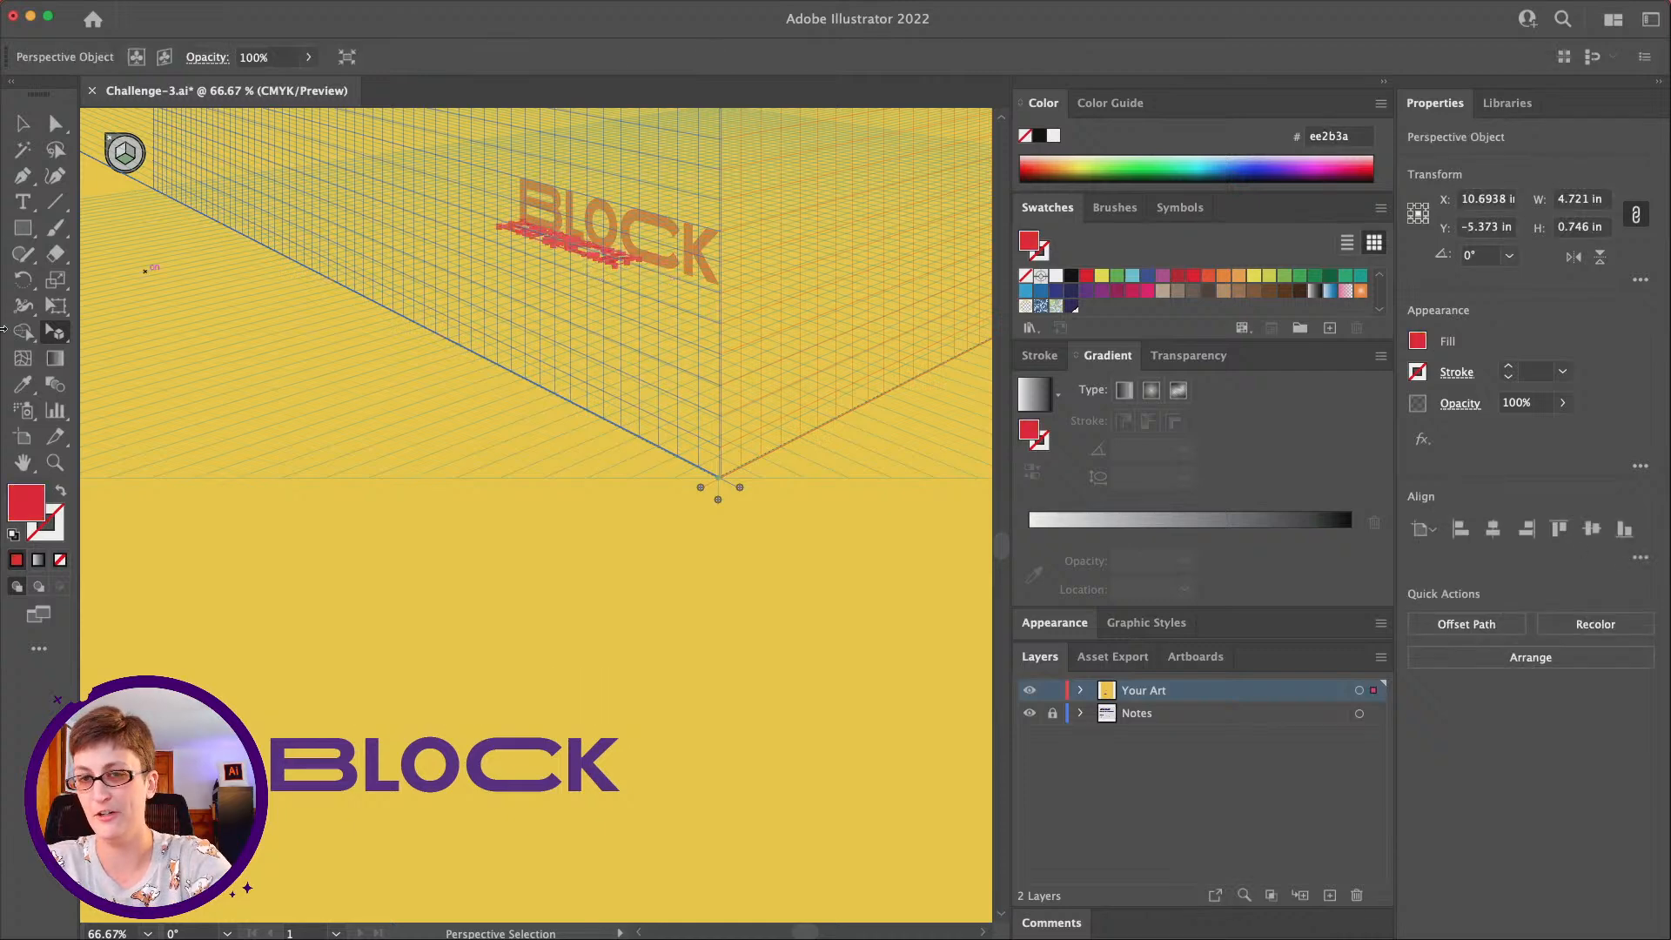
Try to move the red BLOCK text slightly away from the orange text with the Selection tool, and undo the move
click(54, 462)
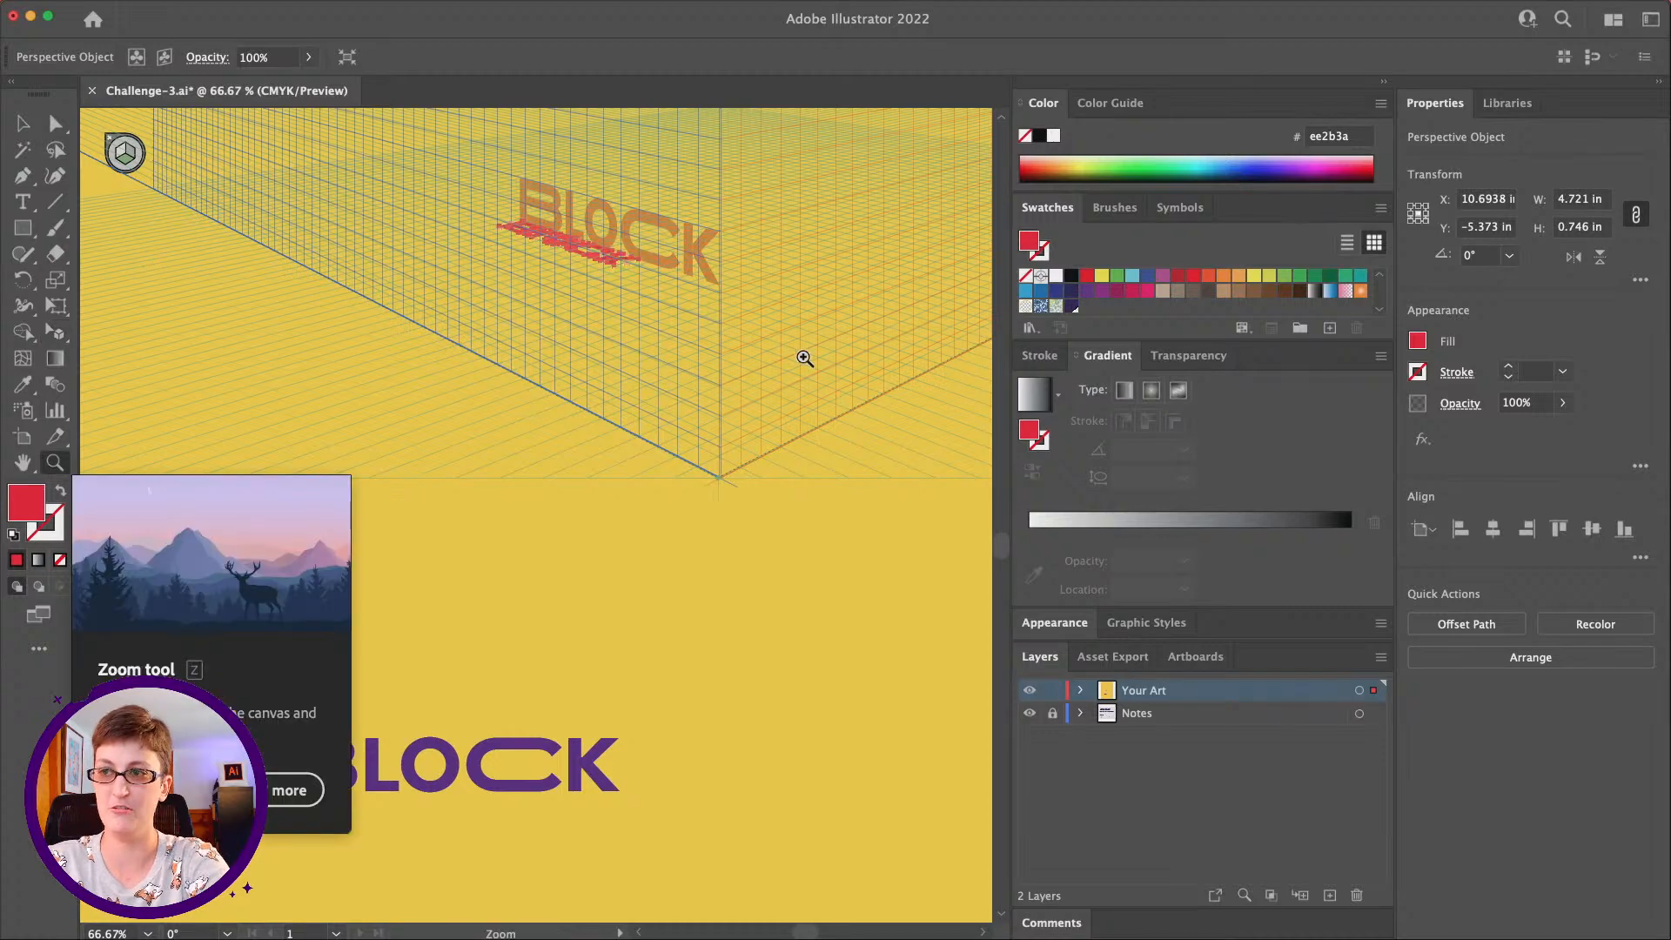
click(644, 310)
click(519, 509)
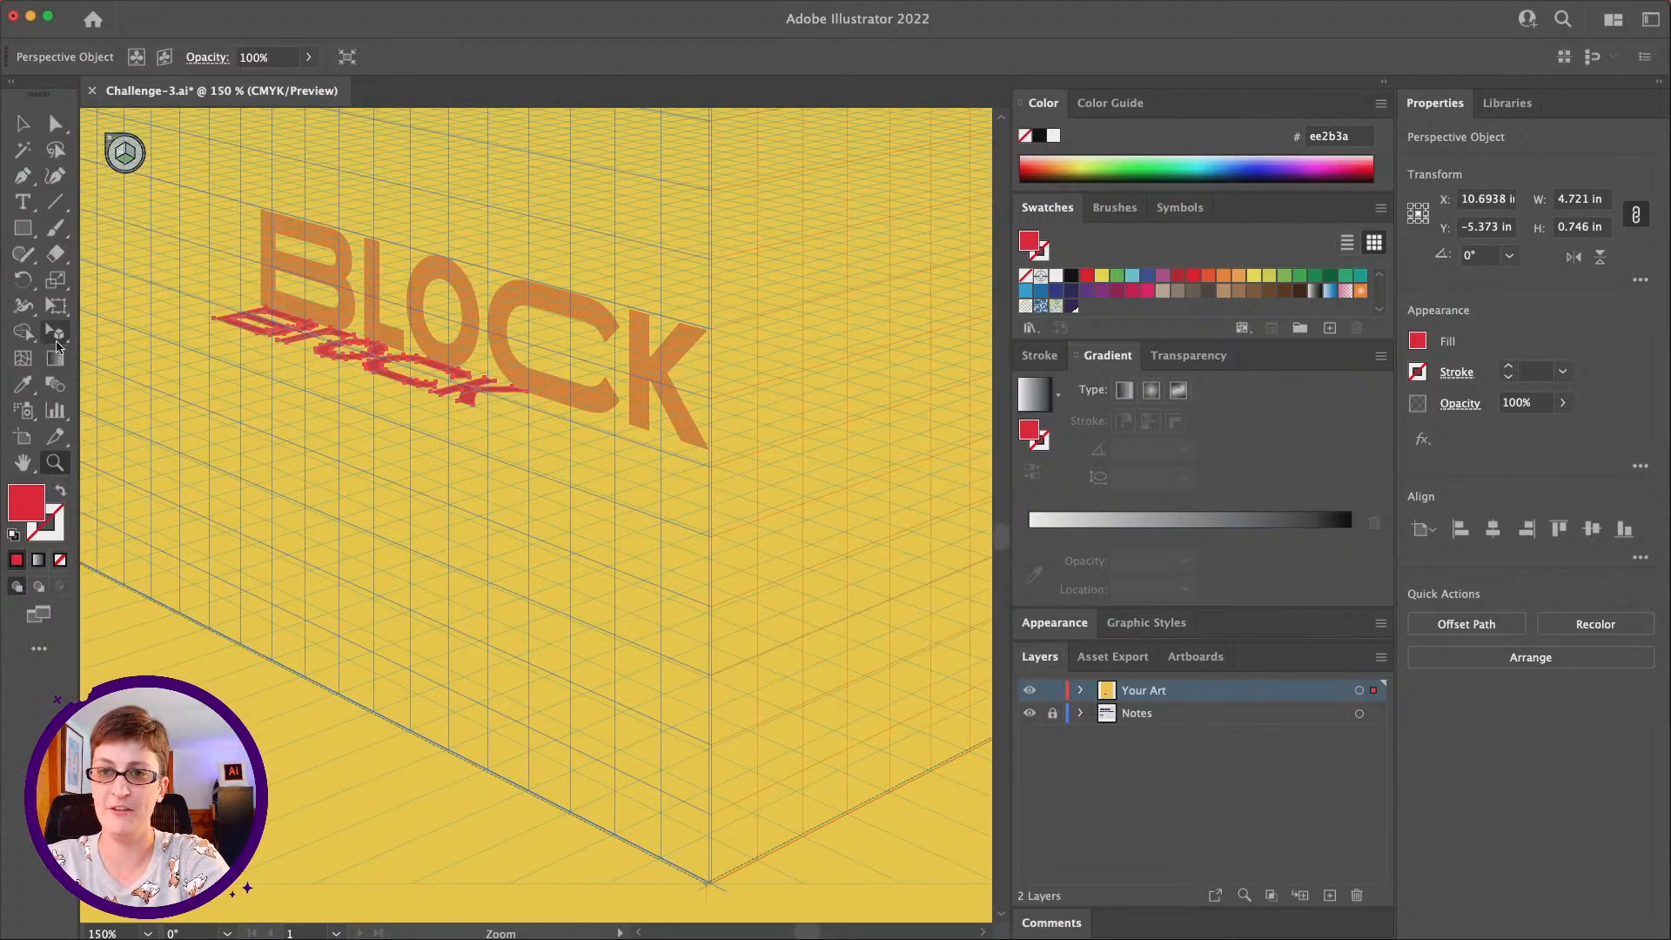
click(55, 334)
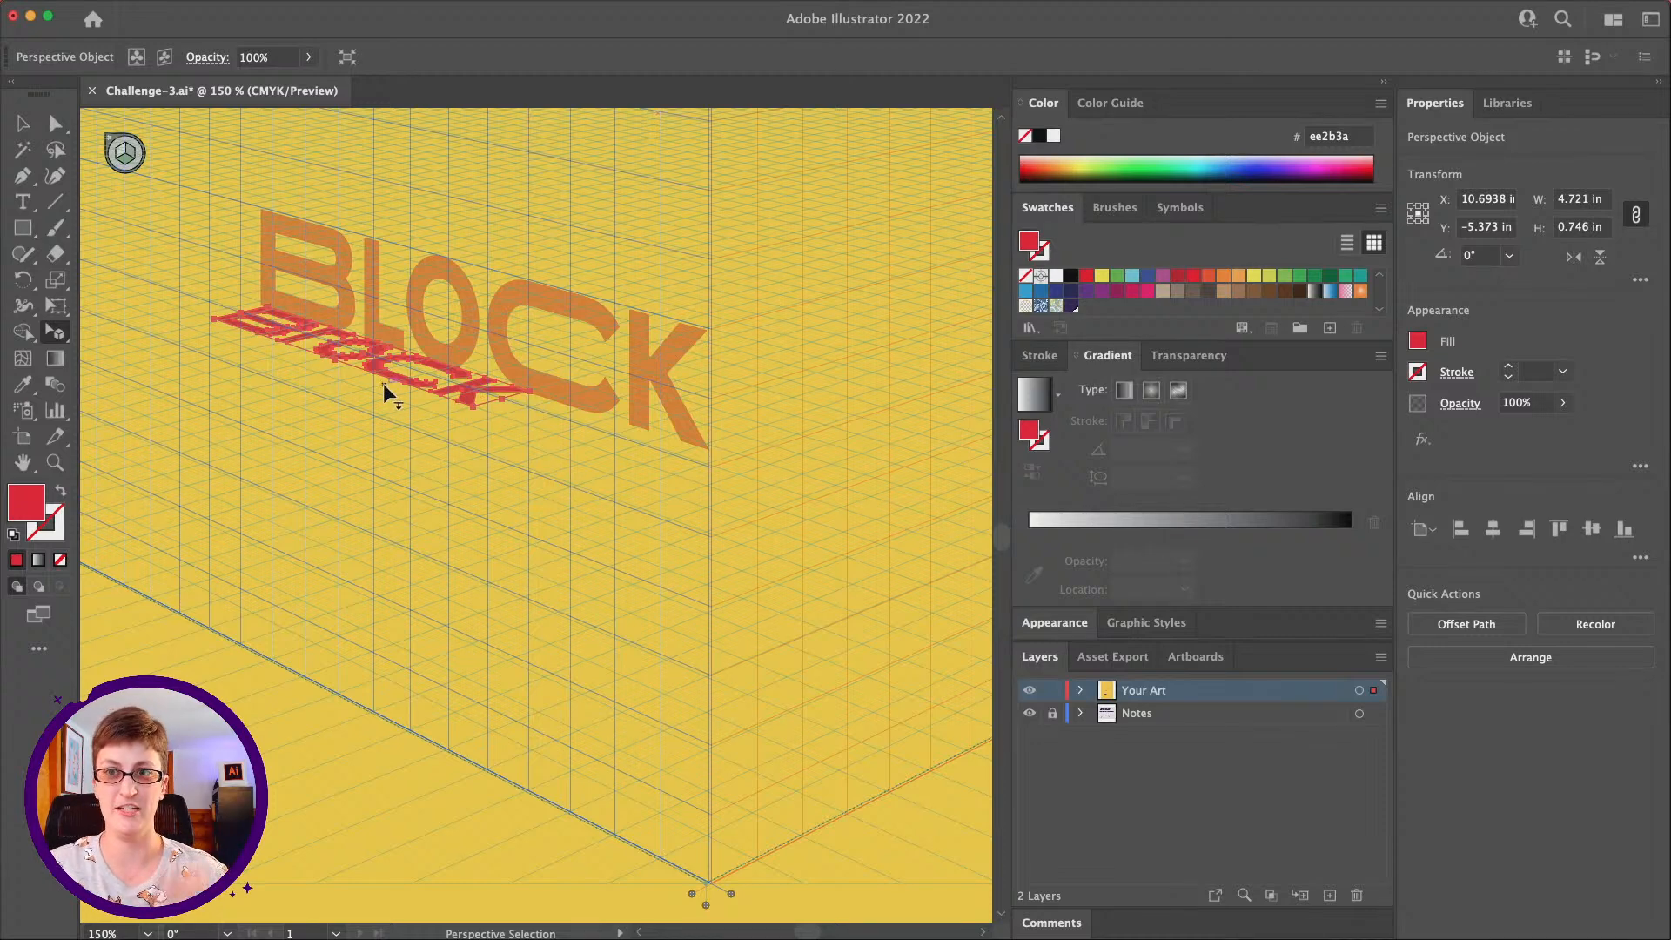
click(23, 124)
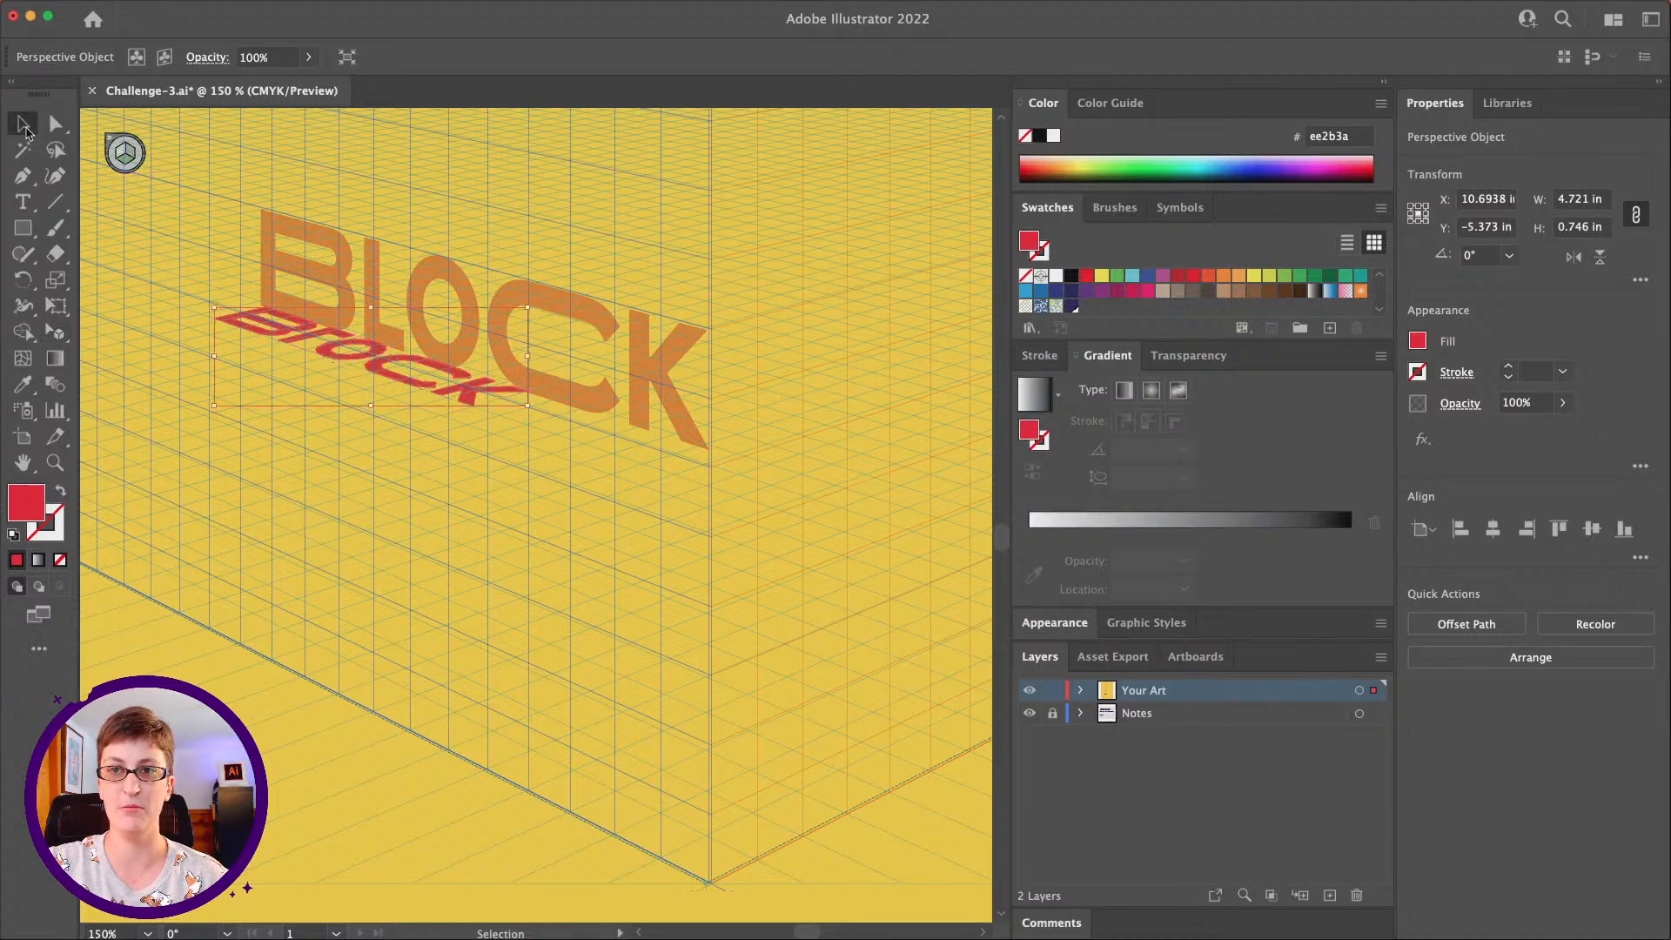
drag(452, 391, 470, 410)
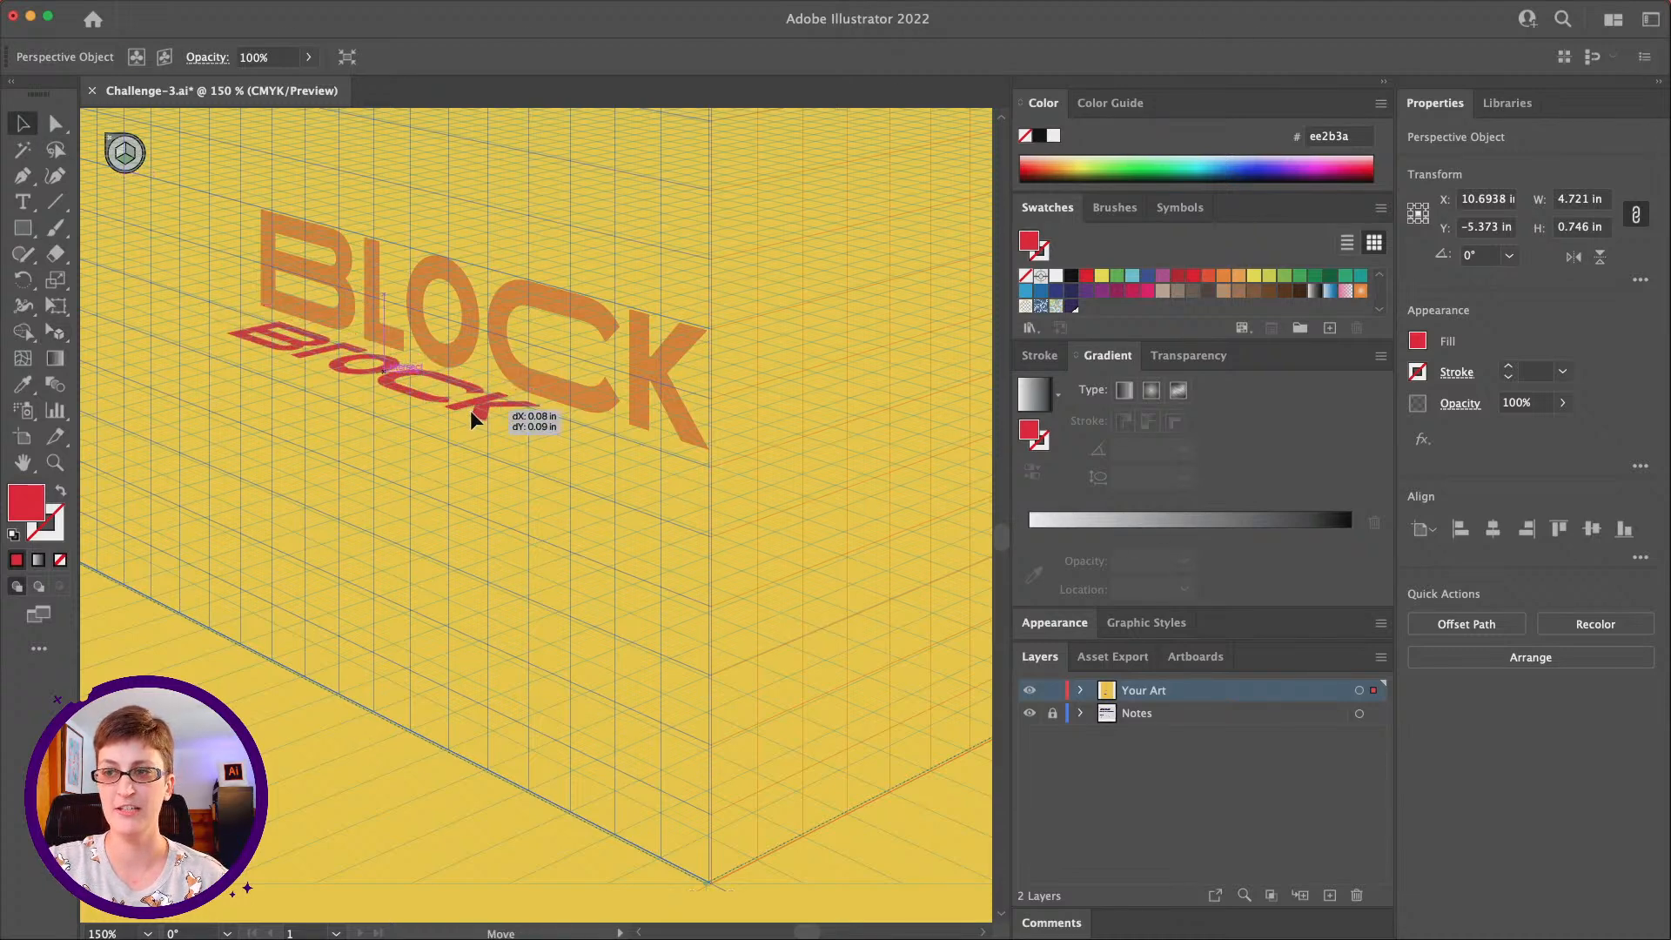
key(super+z)
key(super+z)
key(super+z)
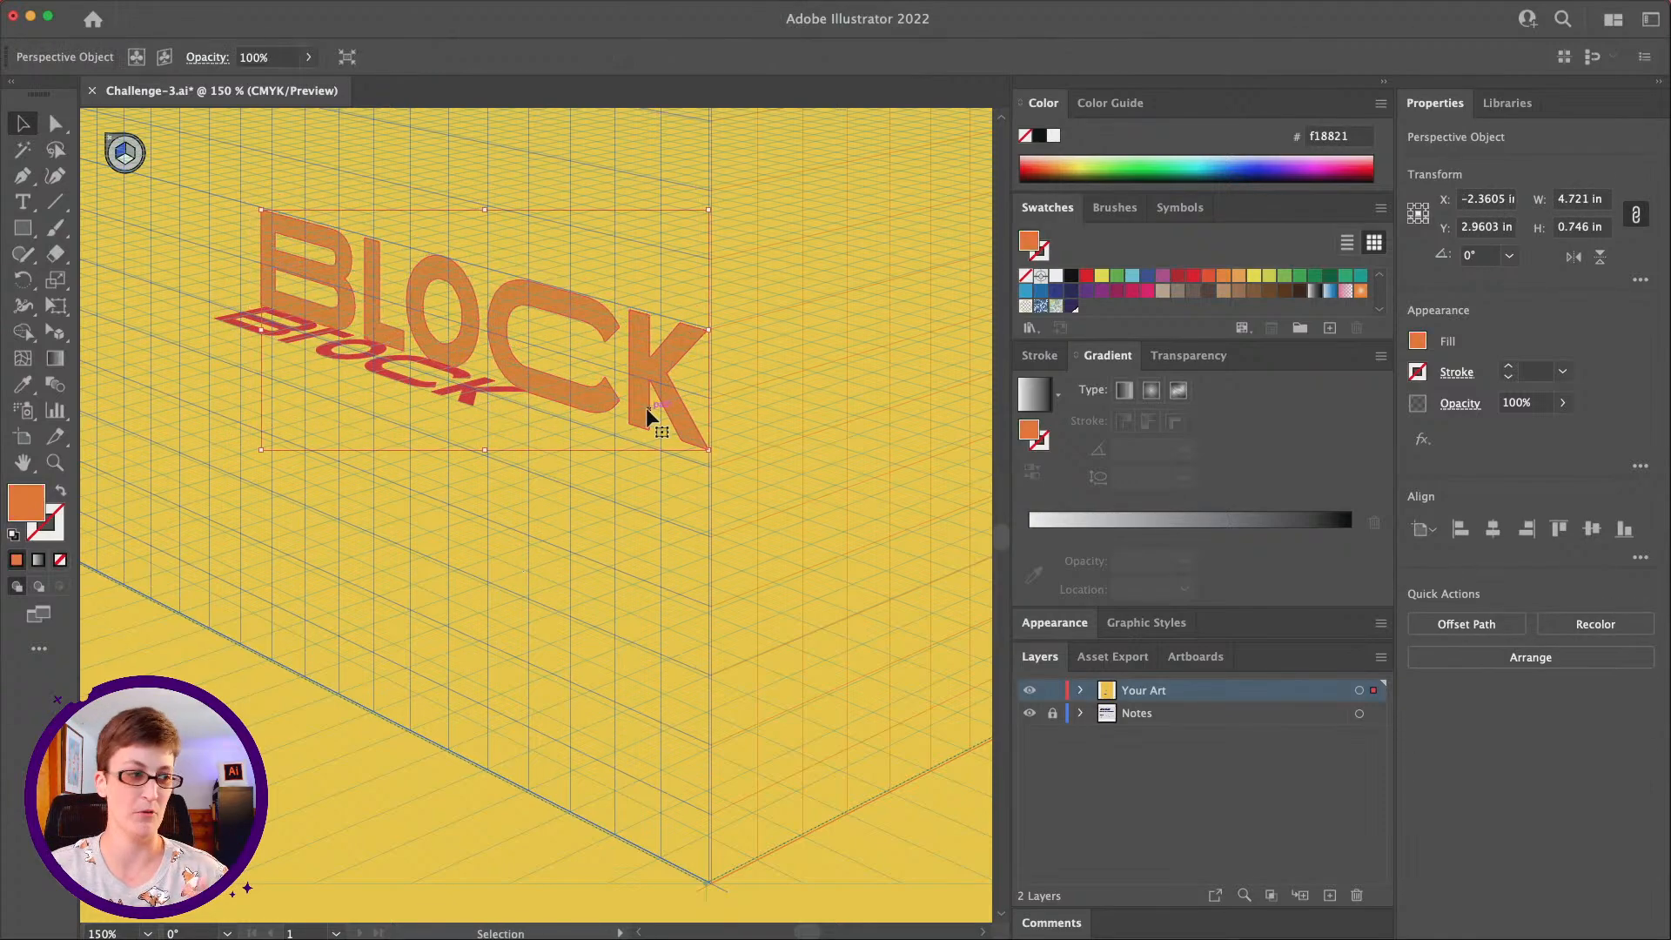
Enlarge the red BLOCK text in perspective to about 7.37 by 2.08 in so it spans the base of the orange text
click(473, 389)
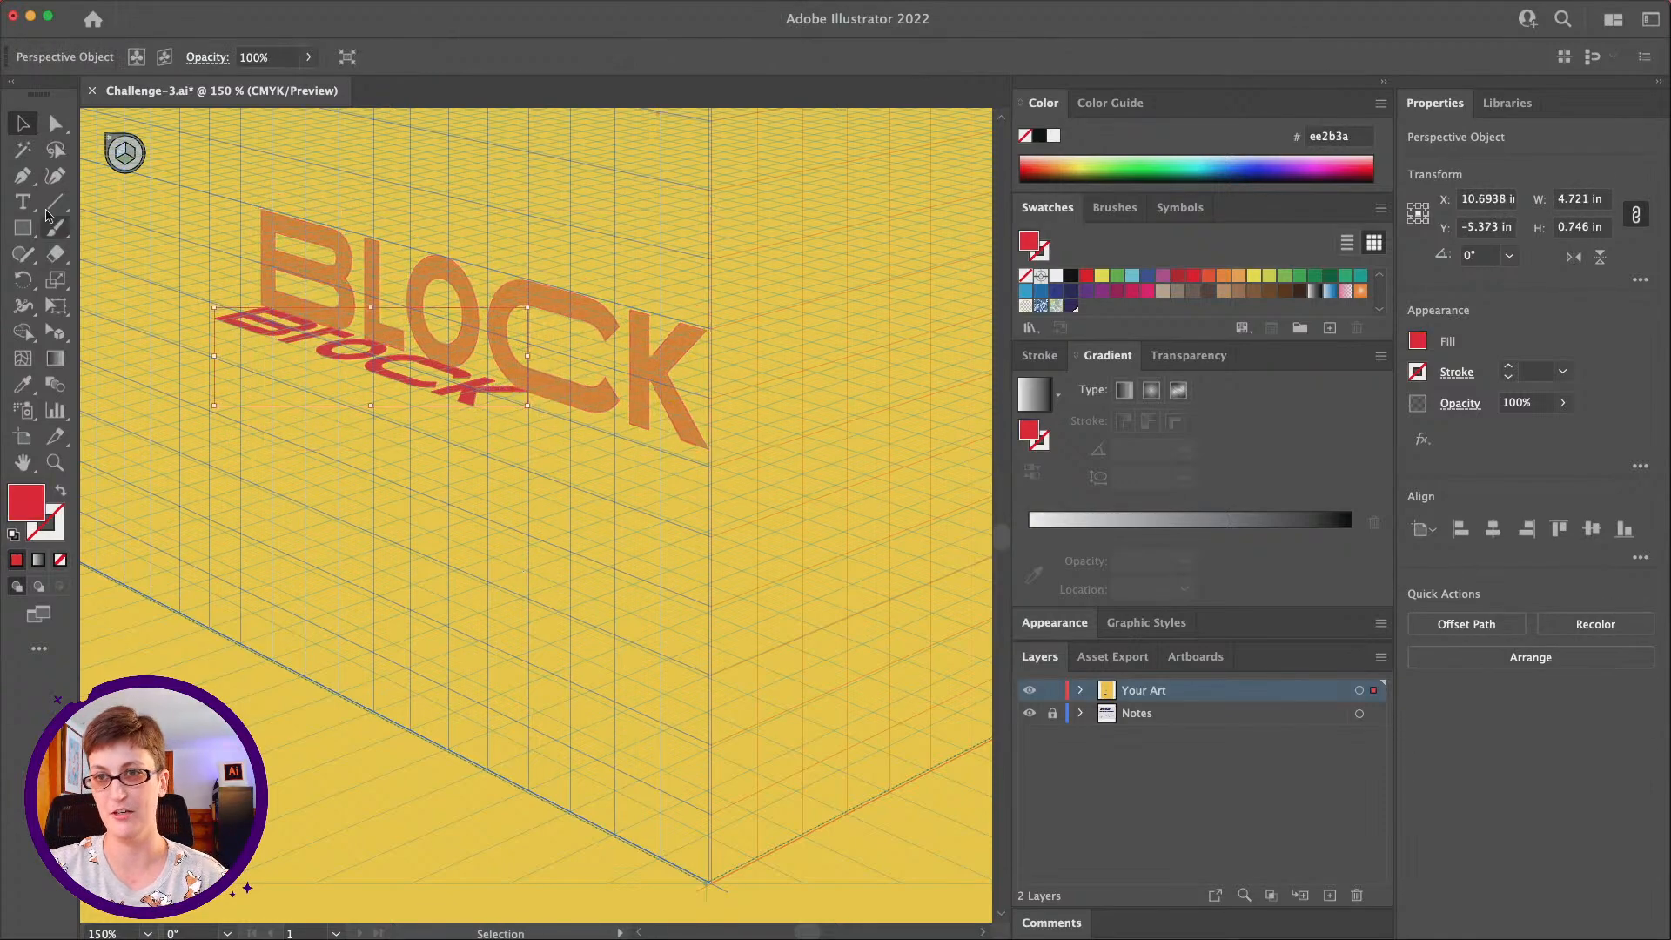
click(60, 339)
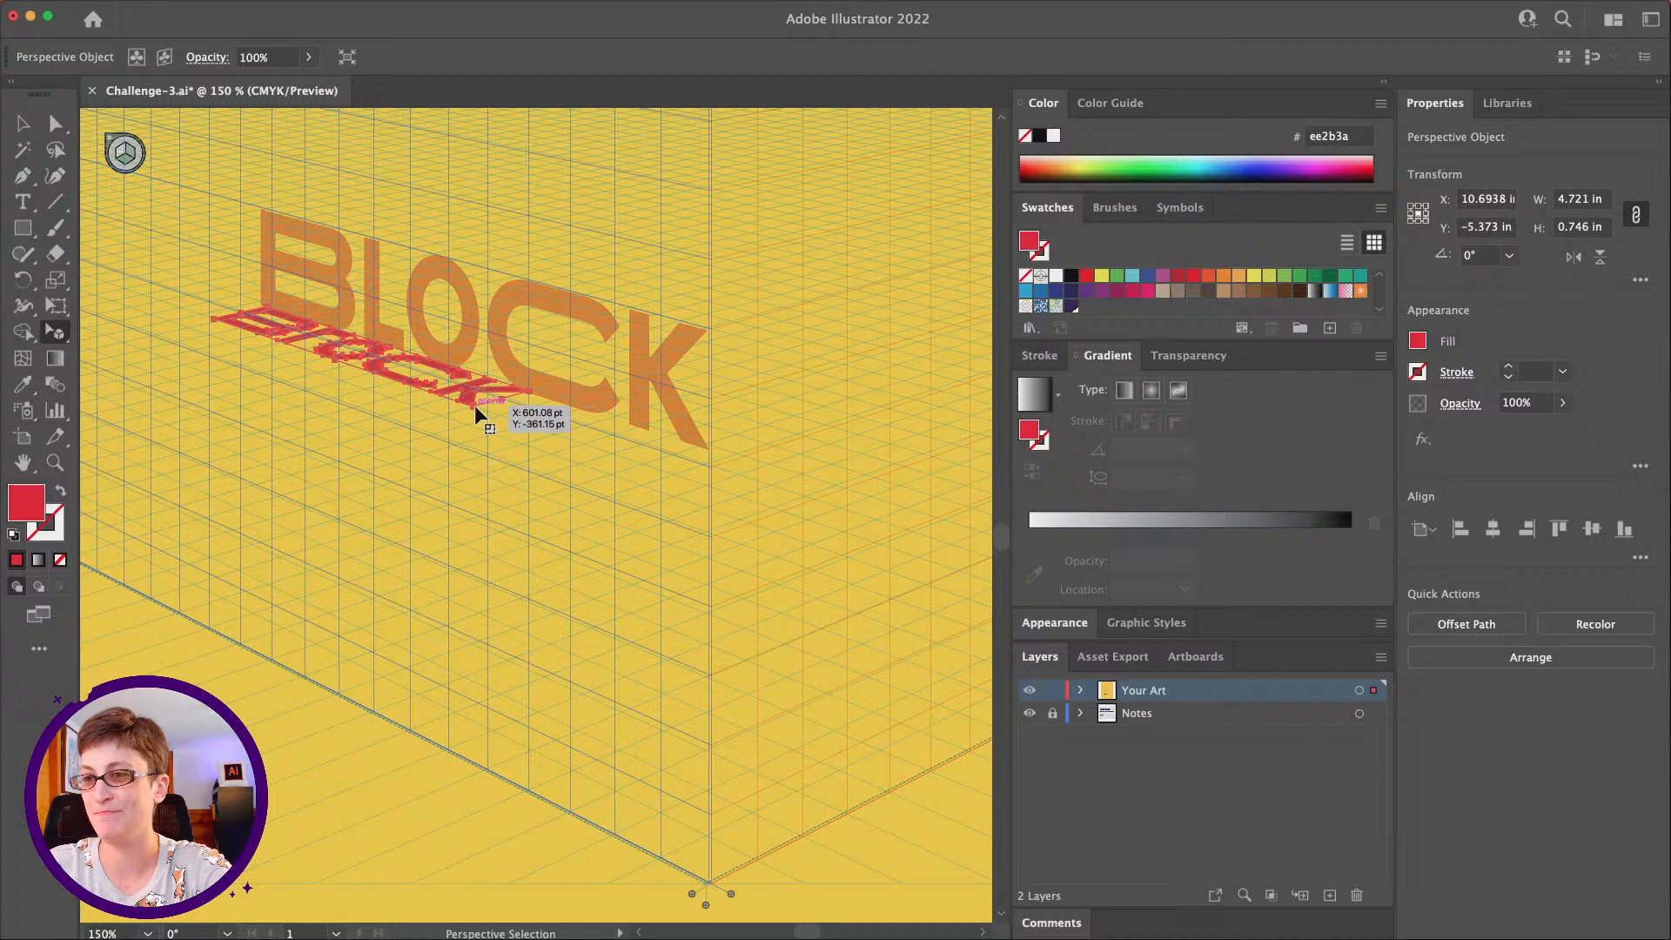
drag(473, 404, 544, 502)
drag(402, 436, 487, 407)
key(super+z)
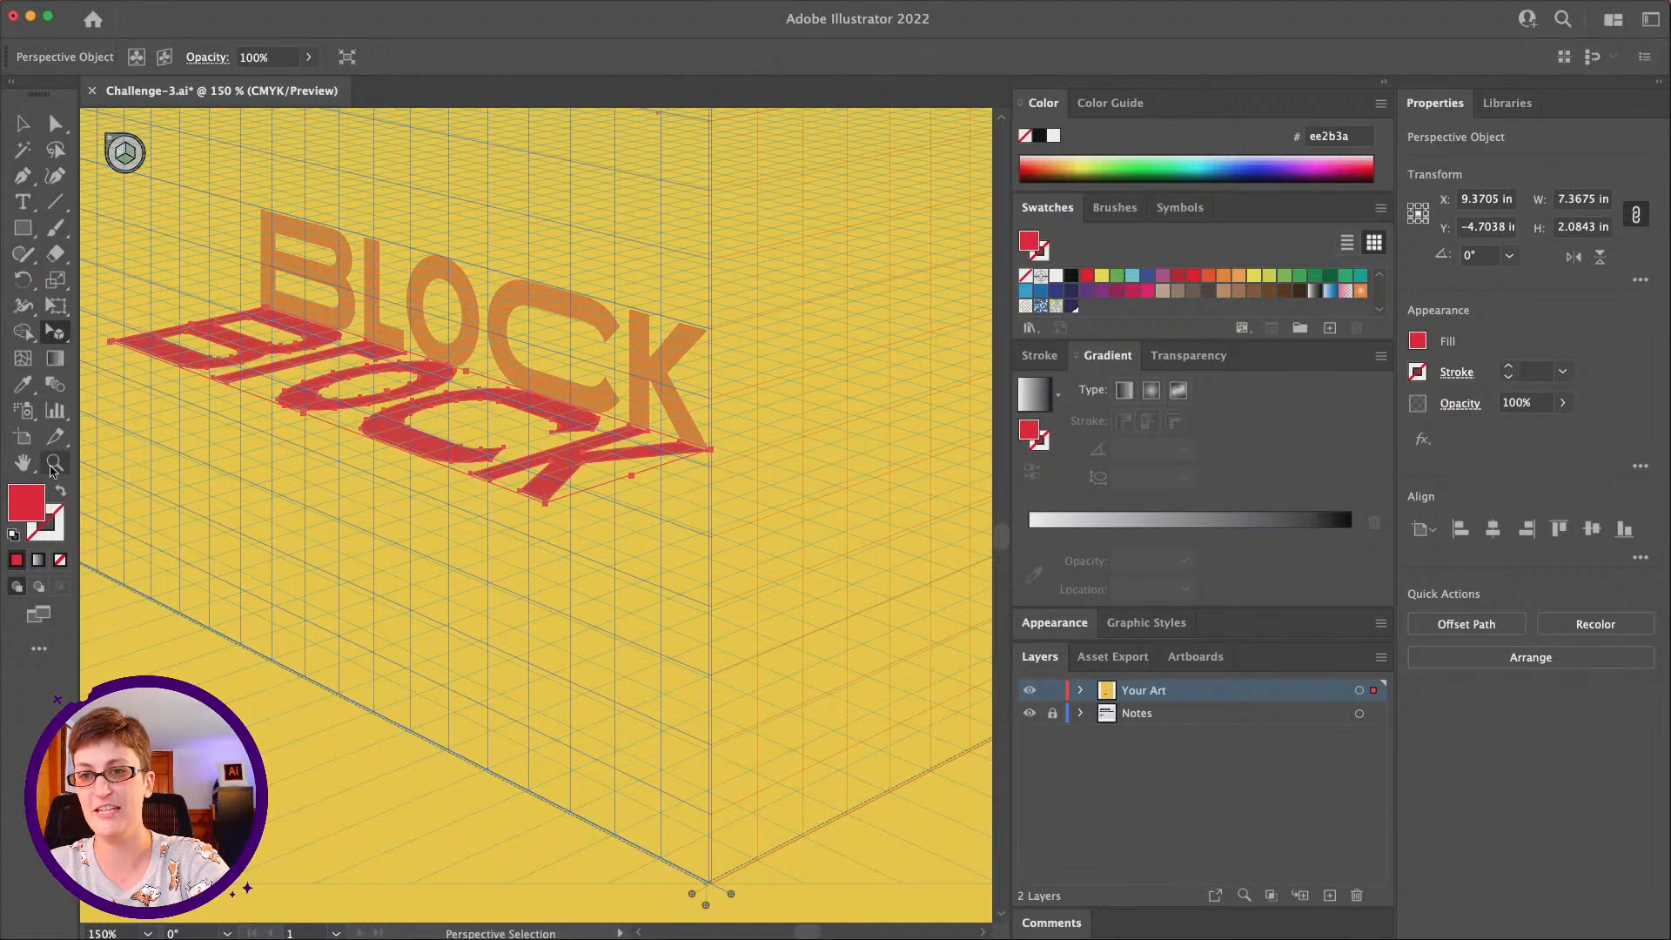
Nudge the enlarged red BLOCK text with the Selection tool so its K meets the foot of the orange K
key(z)
click(644, 457)
click(491, 553)
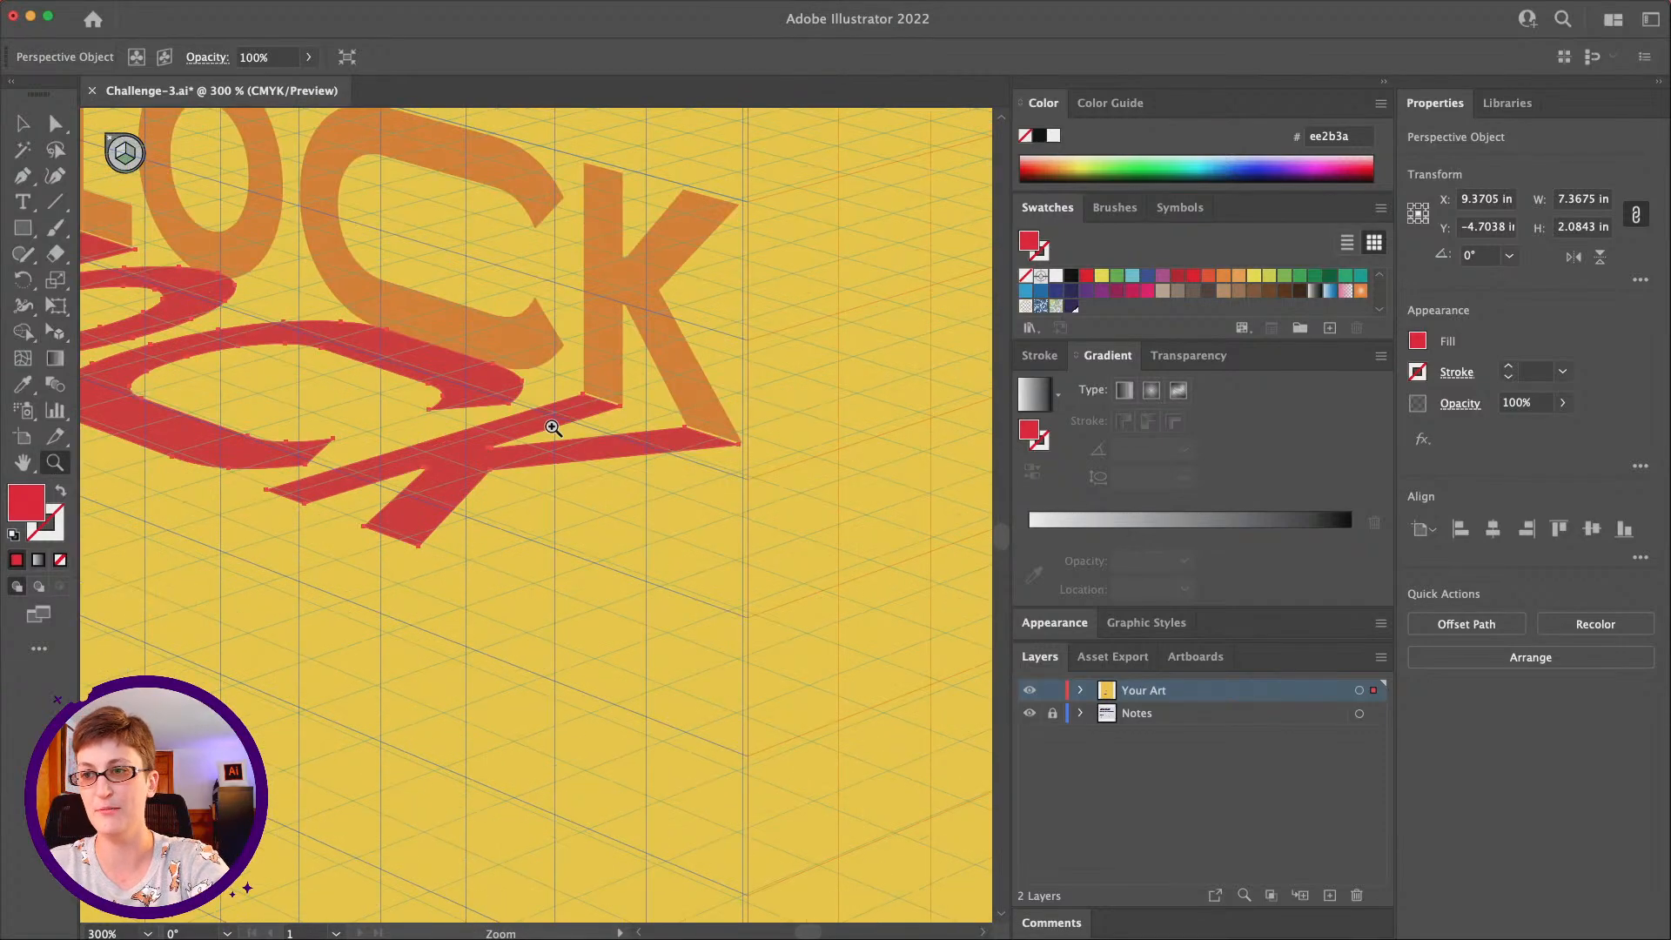
click(553, 428)
key(v)
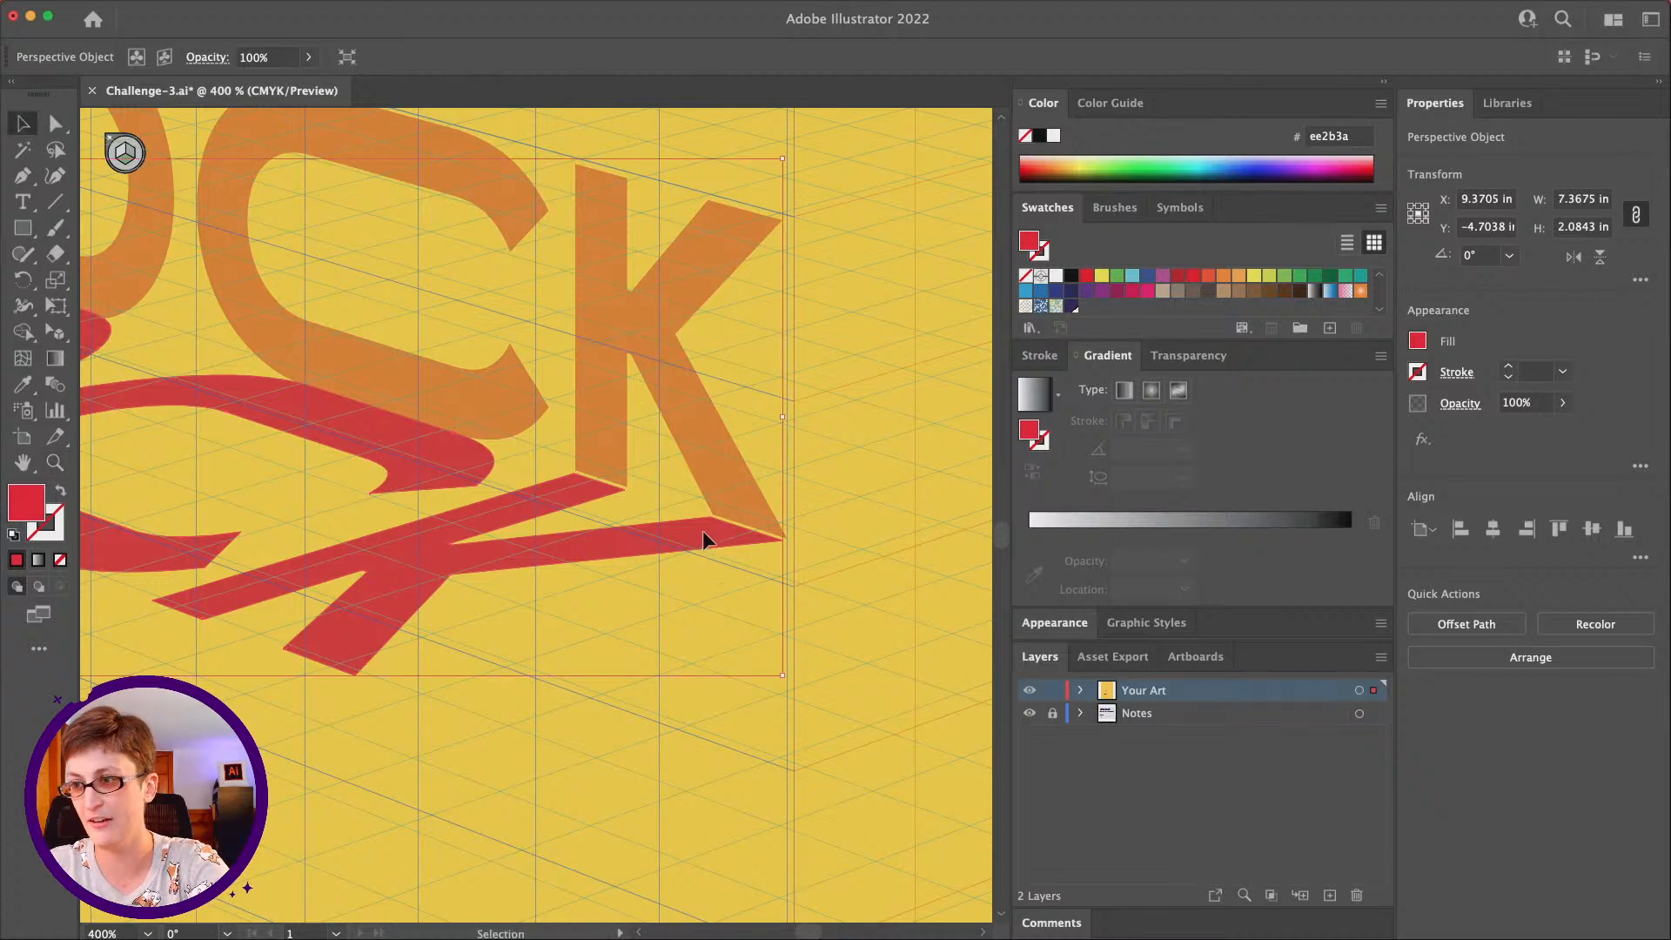
drag(702, 530, 705, 527)
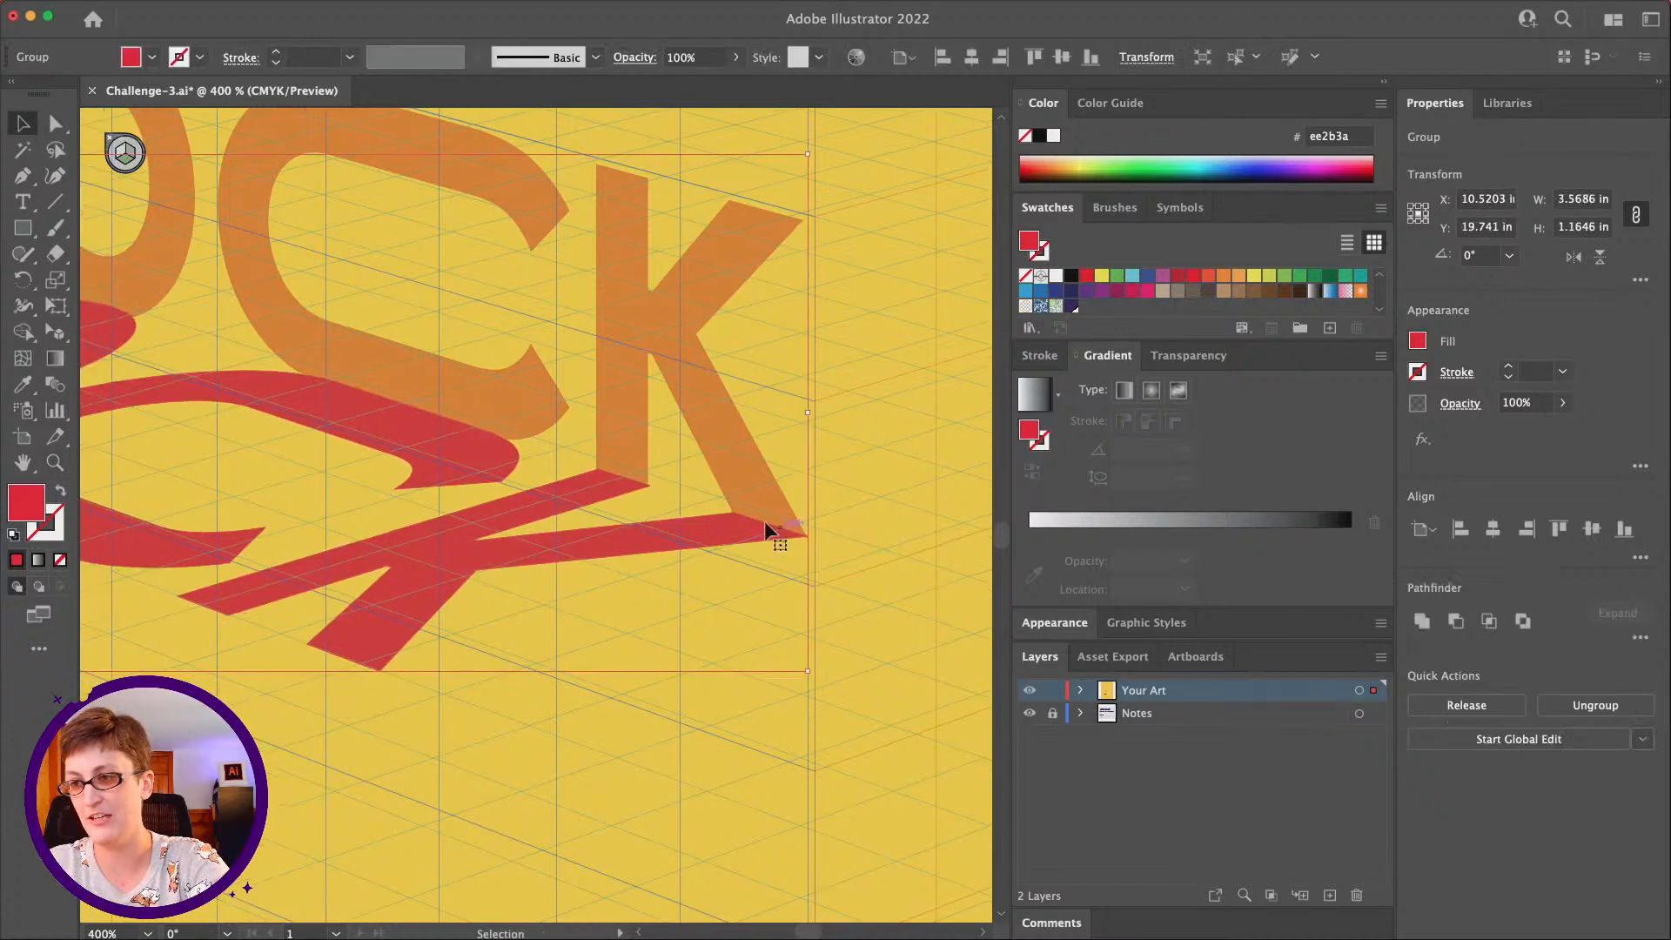
Shift the red BLOCK text slightly so the corner of its B meets the base of the orange B
scroll(522, 475, down, 2)
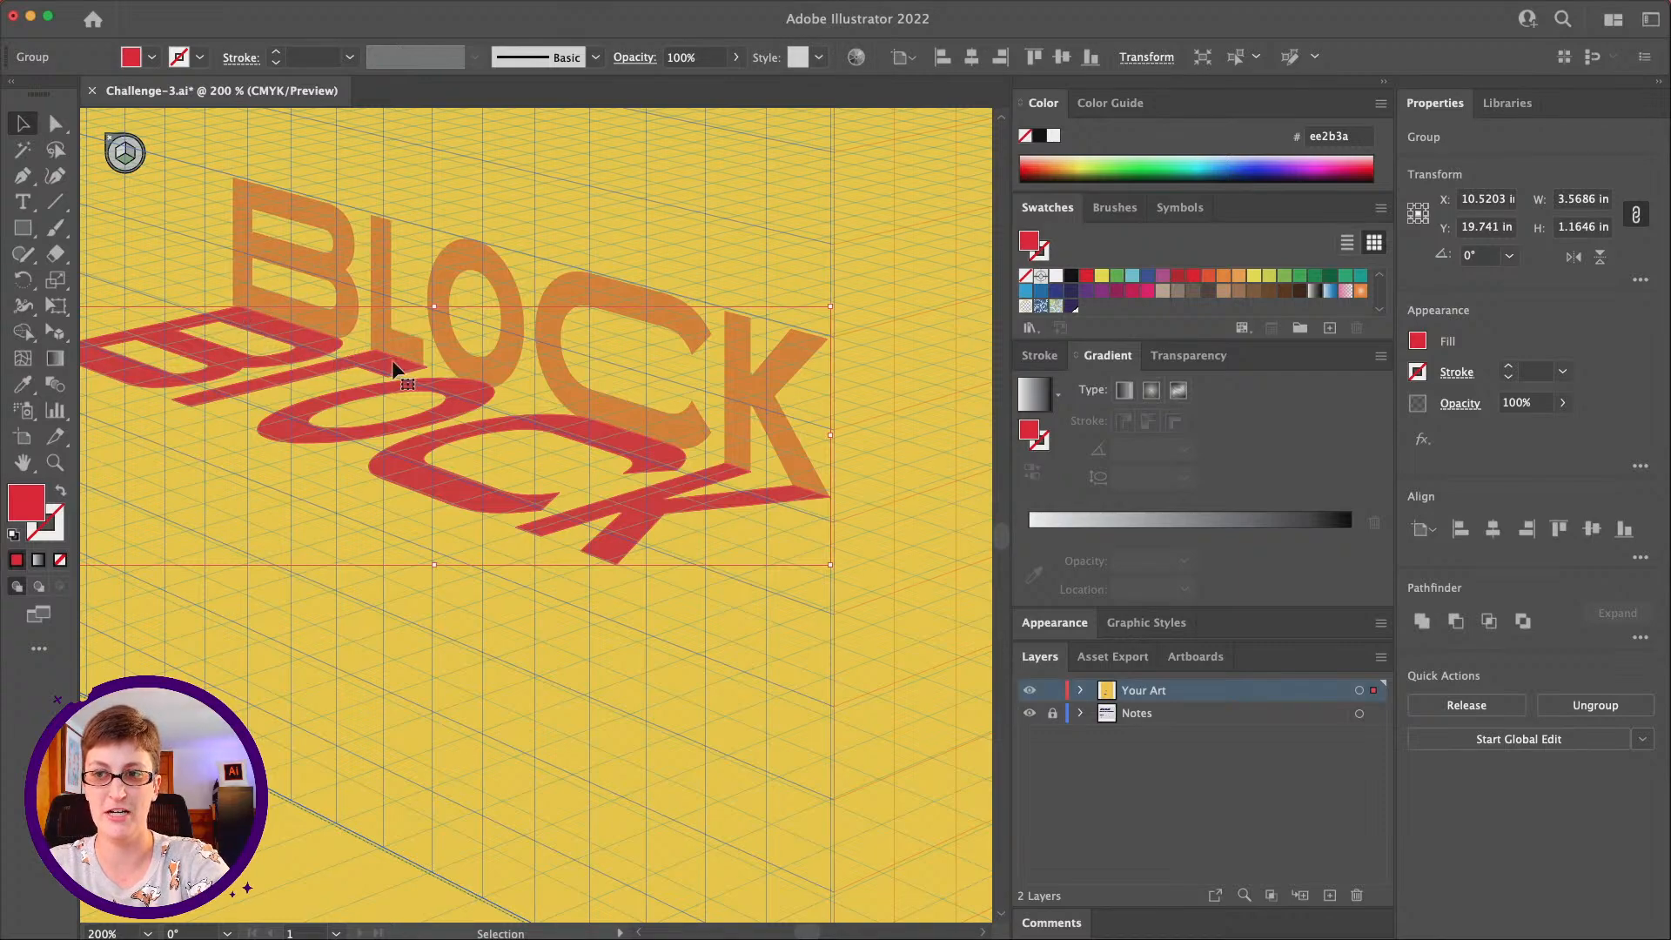
scroll(421, 360, left, 2)
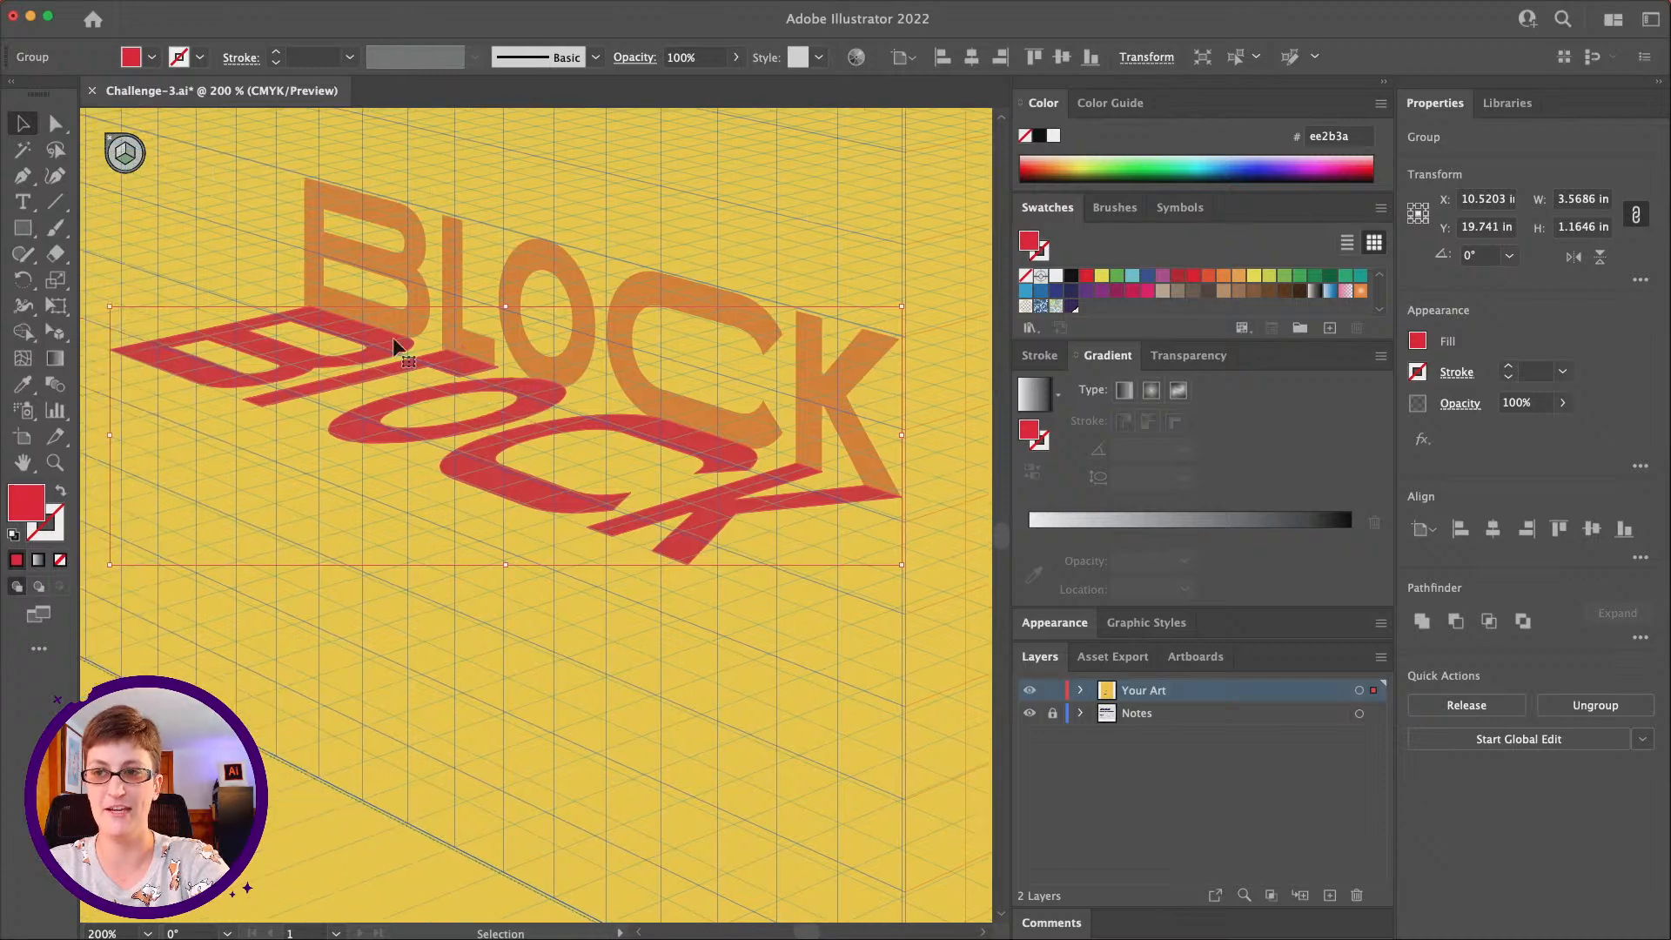
scroll(315, 300, up, 5)
drag(310, 321, 294, 324)
scroll(295, 322, left, 5)
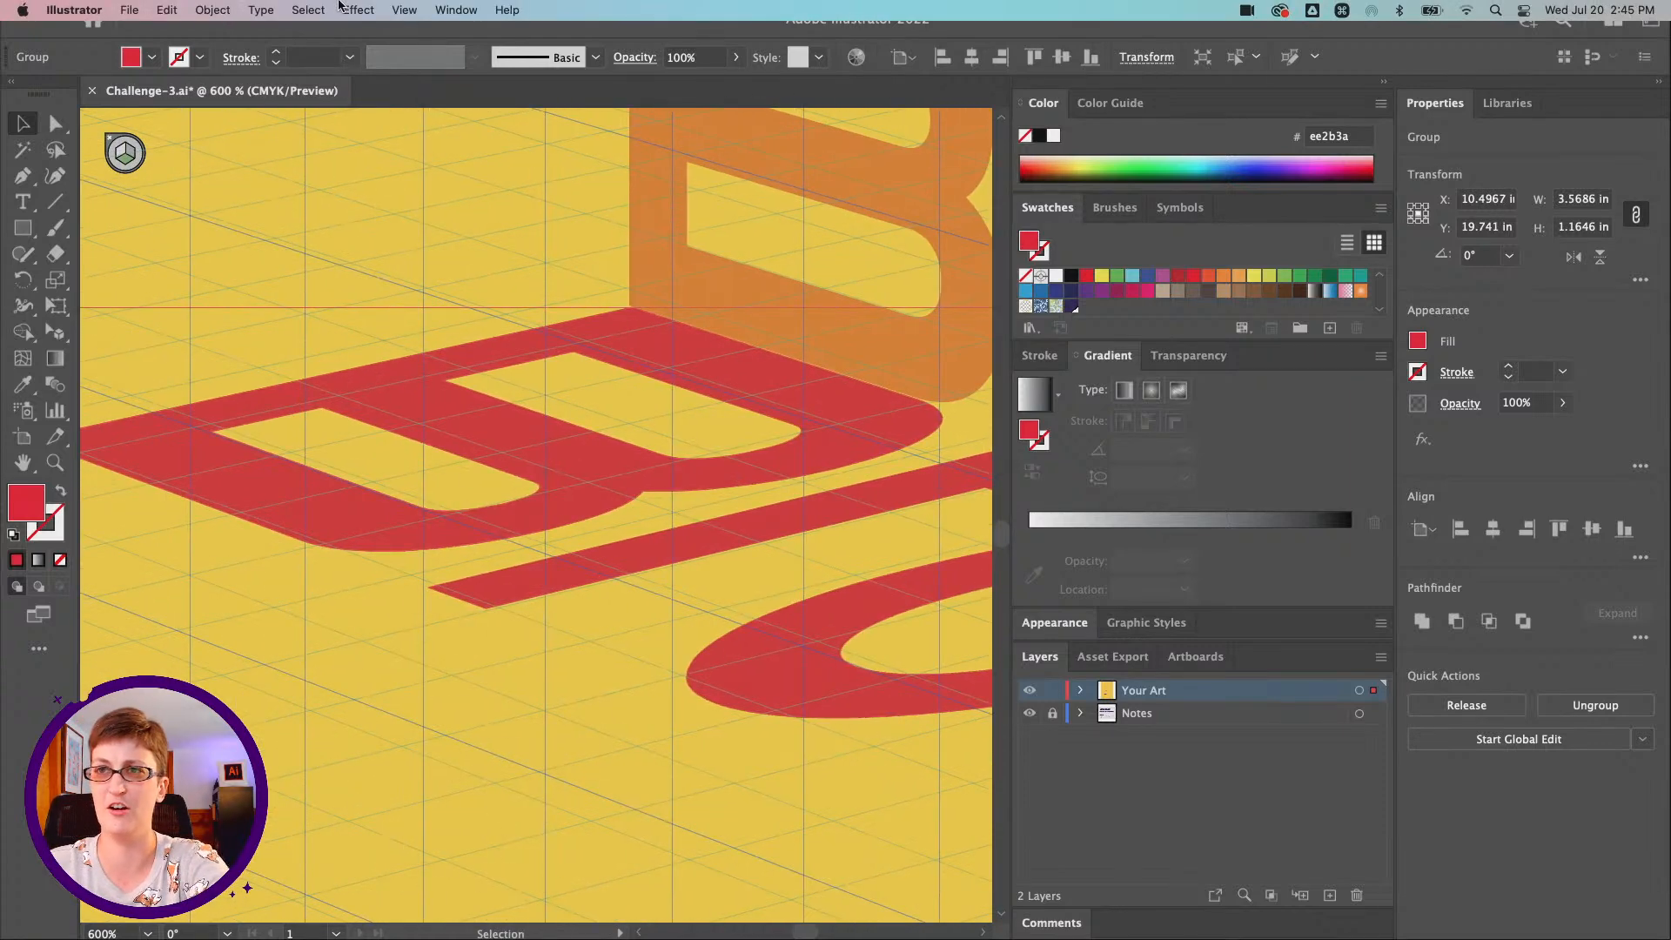
Turn off Smart Guides, nudge the red text at the B corner, and check its fit at the K
click(346, 10)
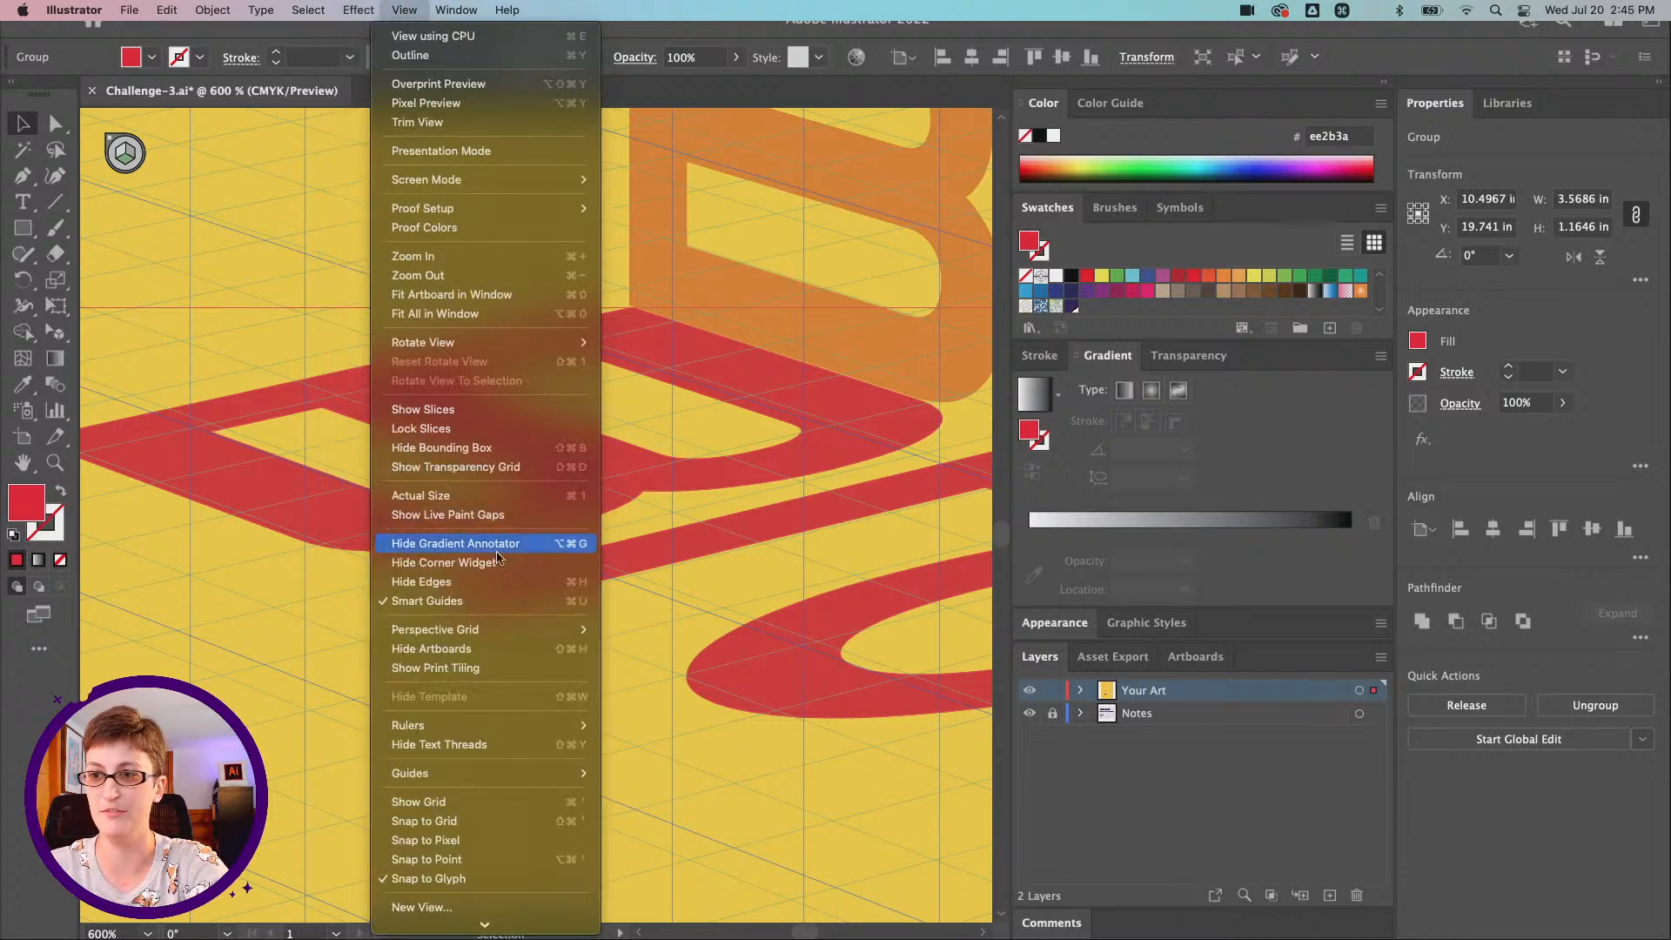
click(500, 603)
drag(647, 334, 645, 333)
scroll(645, 332, down, 4)
scroll(645, 332, right, 10)
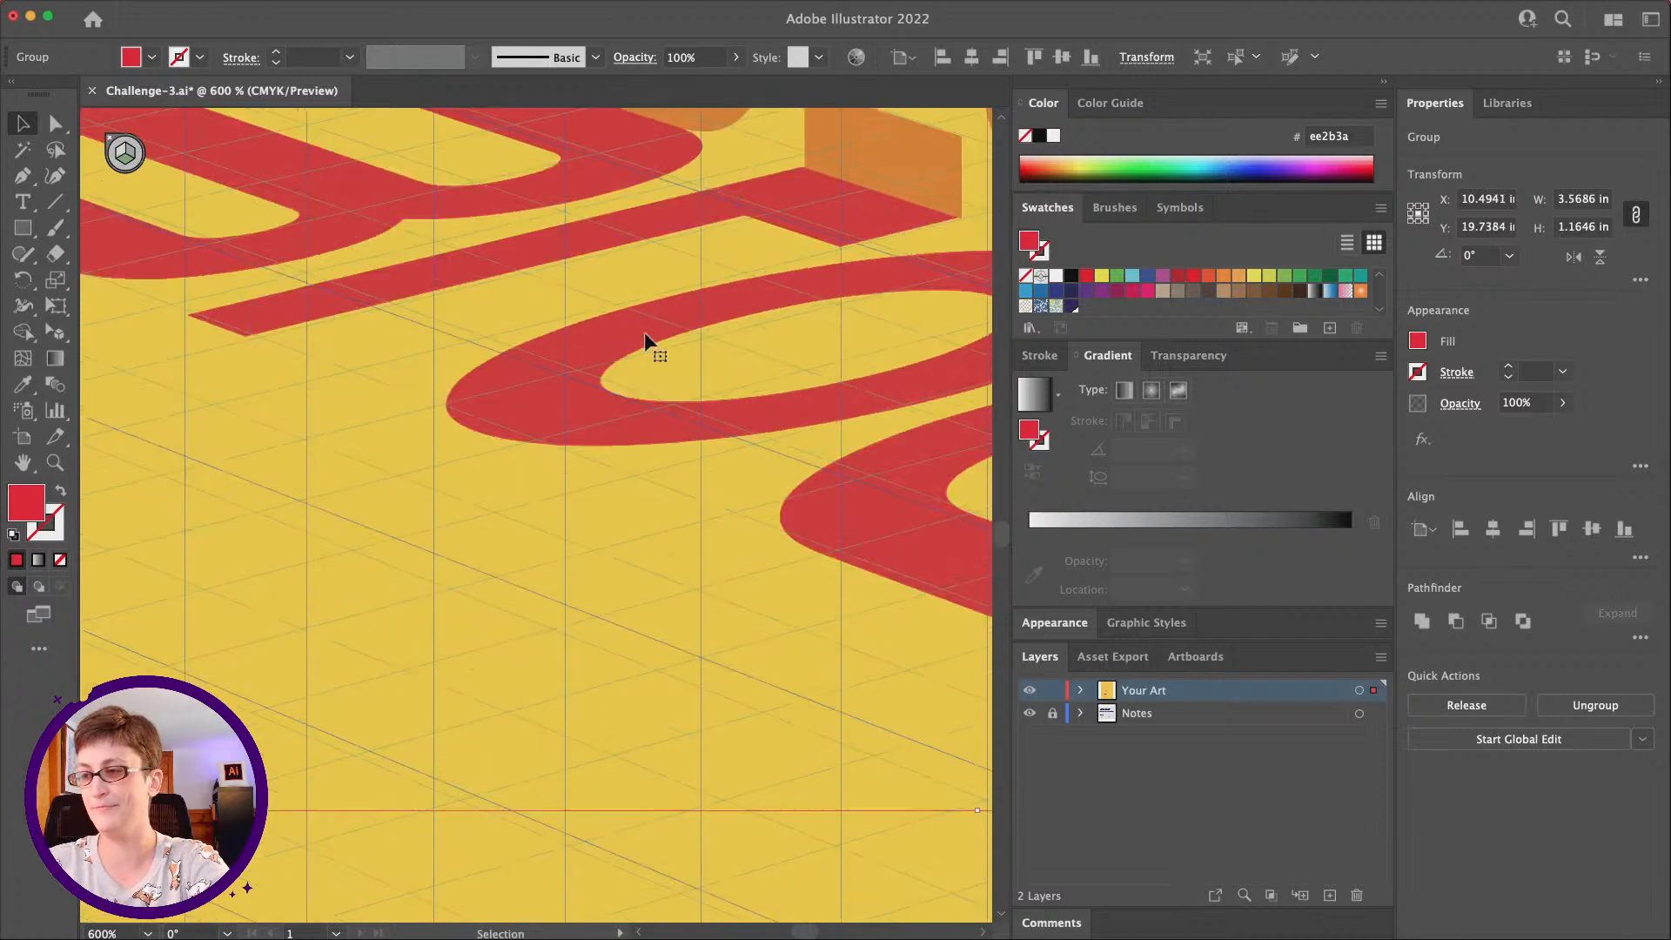
scroll(644, 332, right, 5)
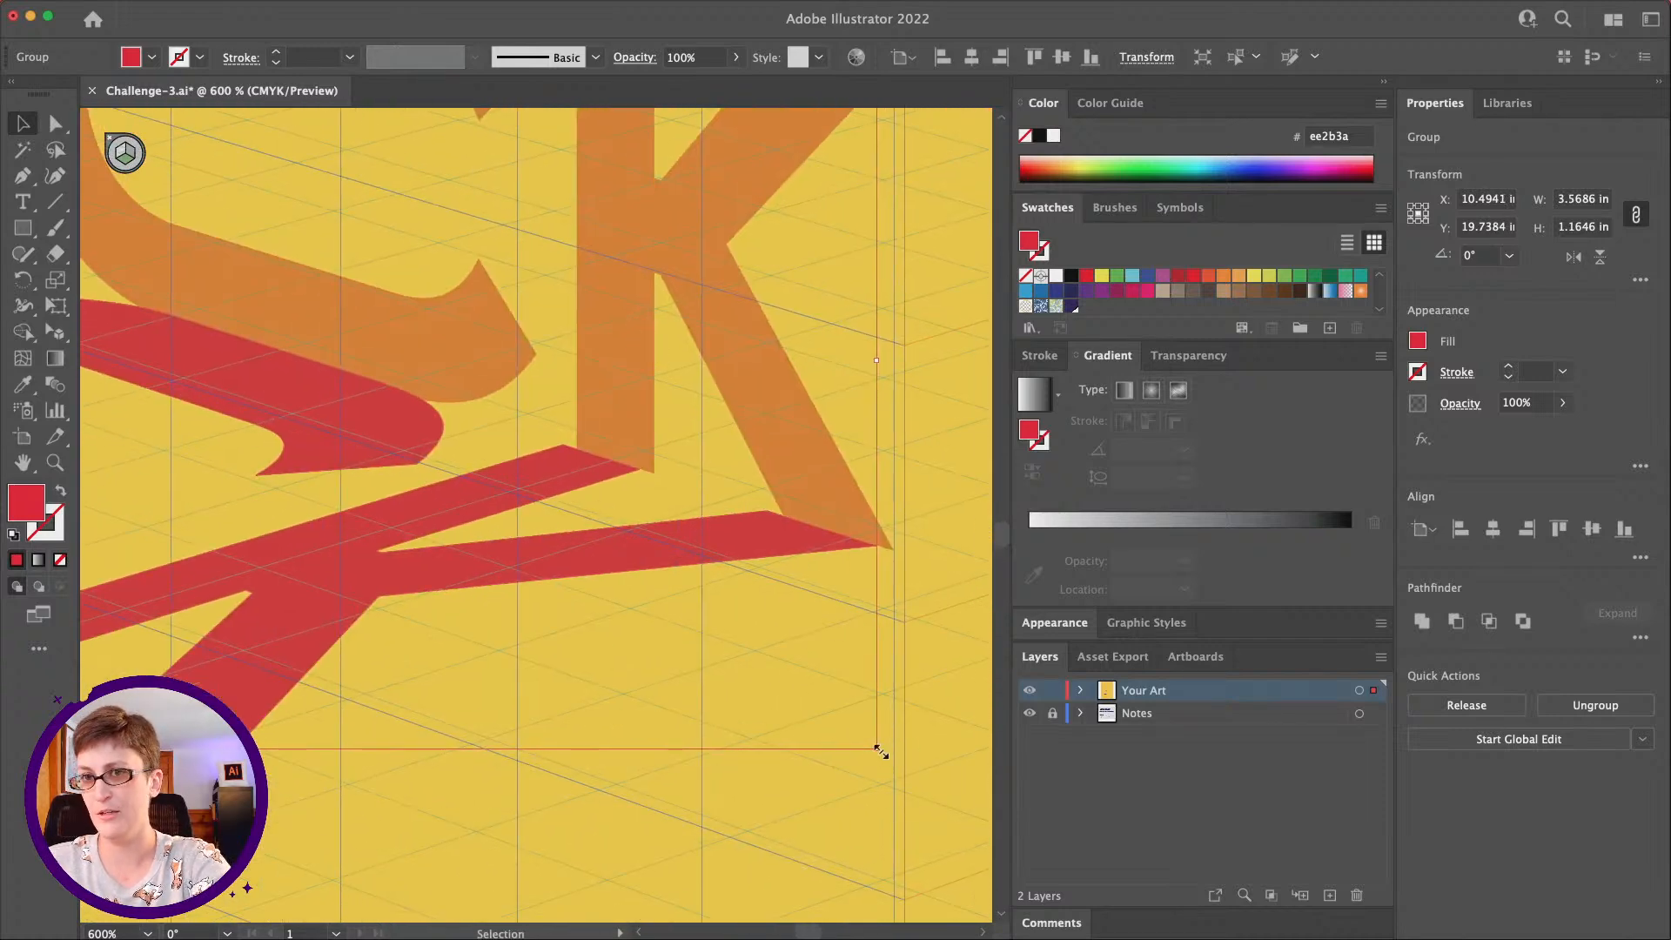
Undo the Selection tool nudges and the enlargement of the red BLOCK text
click(55, 331)
scroll(629, 510, down, 2)
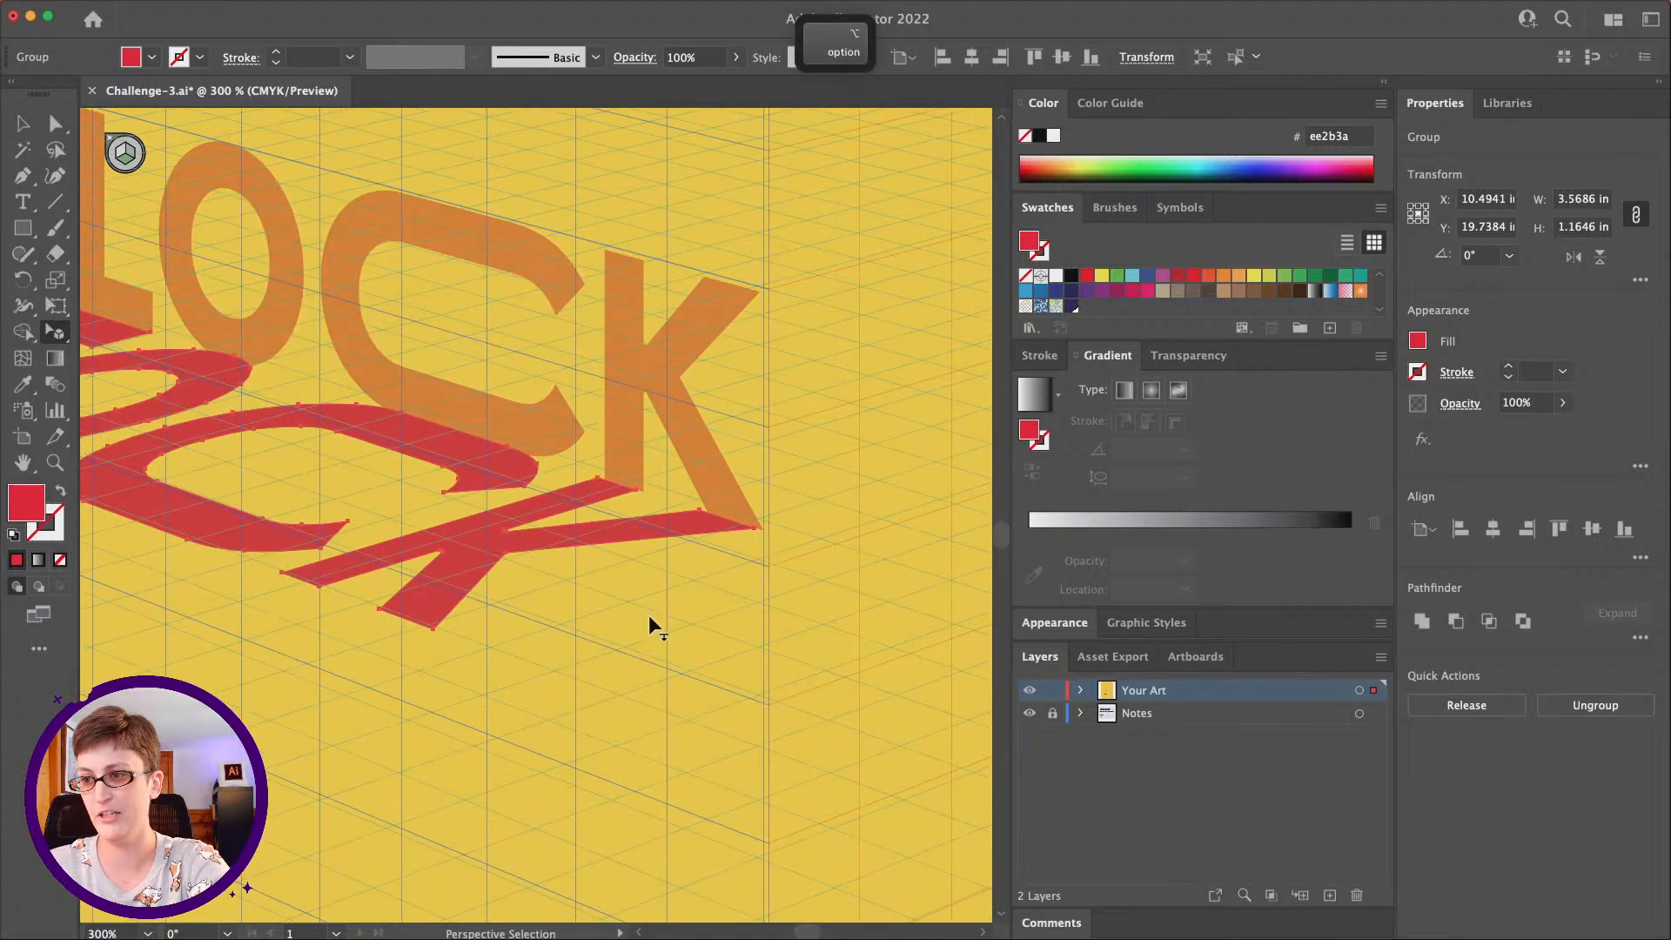
click(627, 526)
key(super+z)
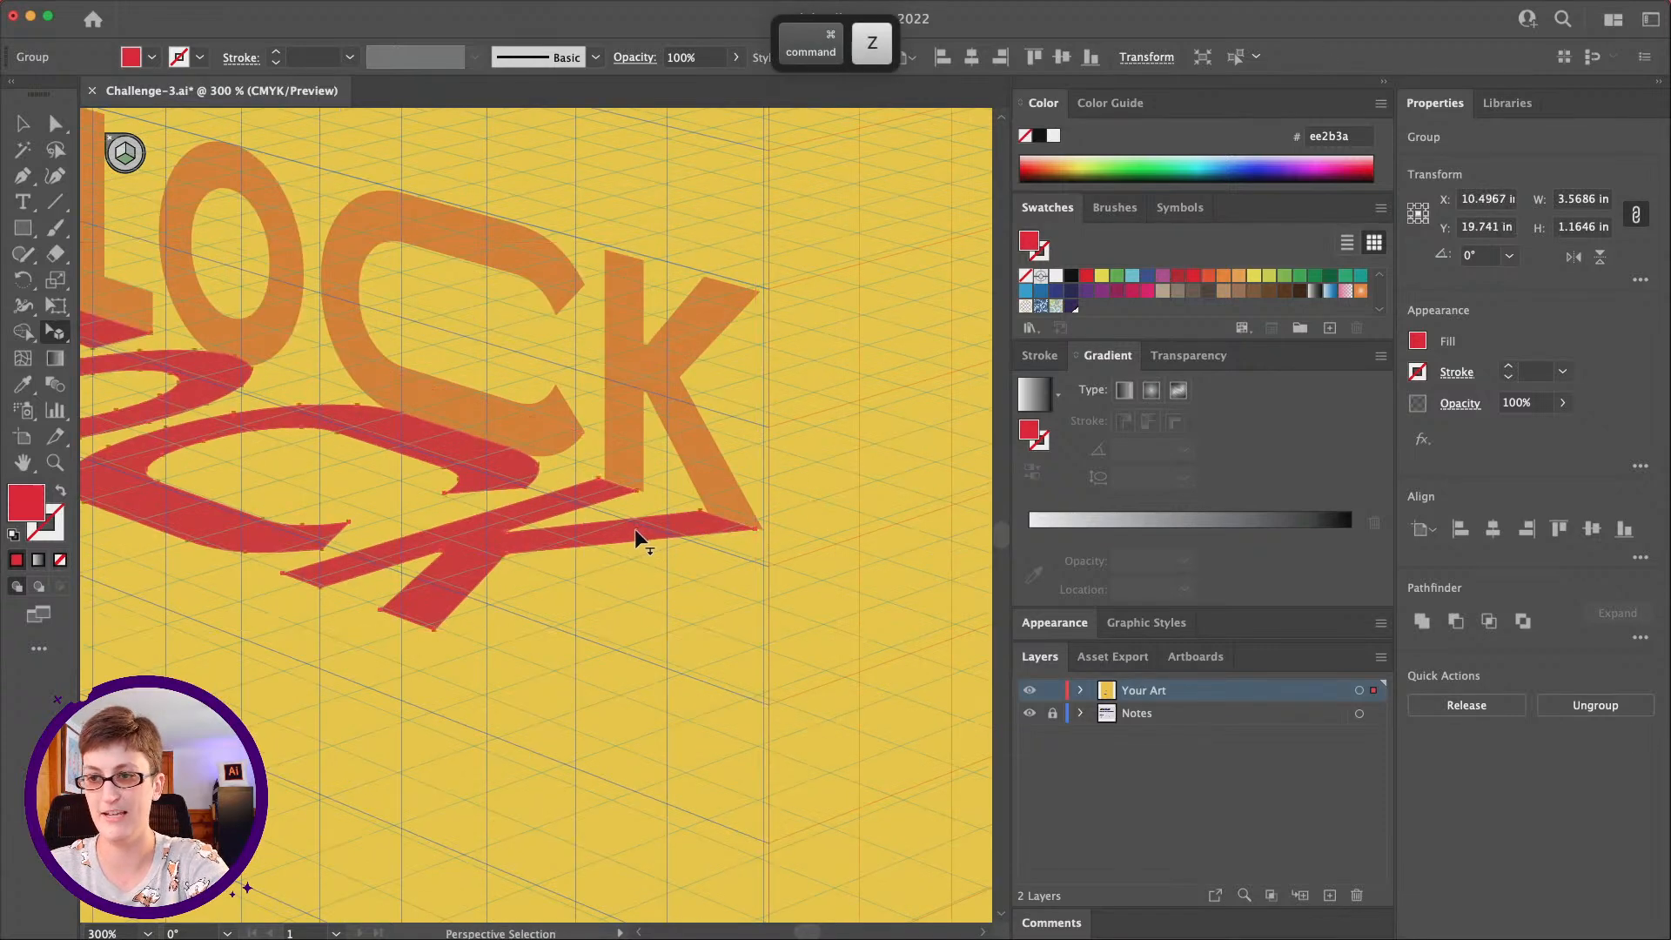
scroll(682, 529, left, 2)
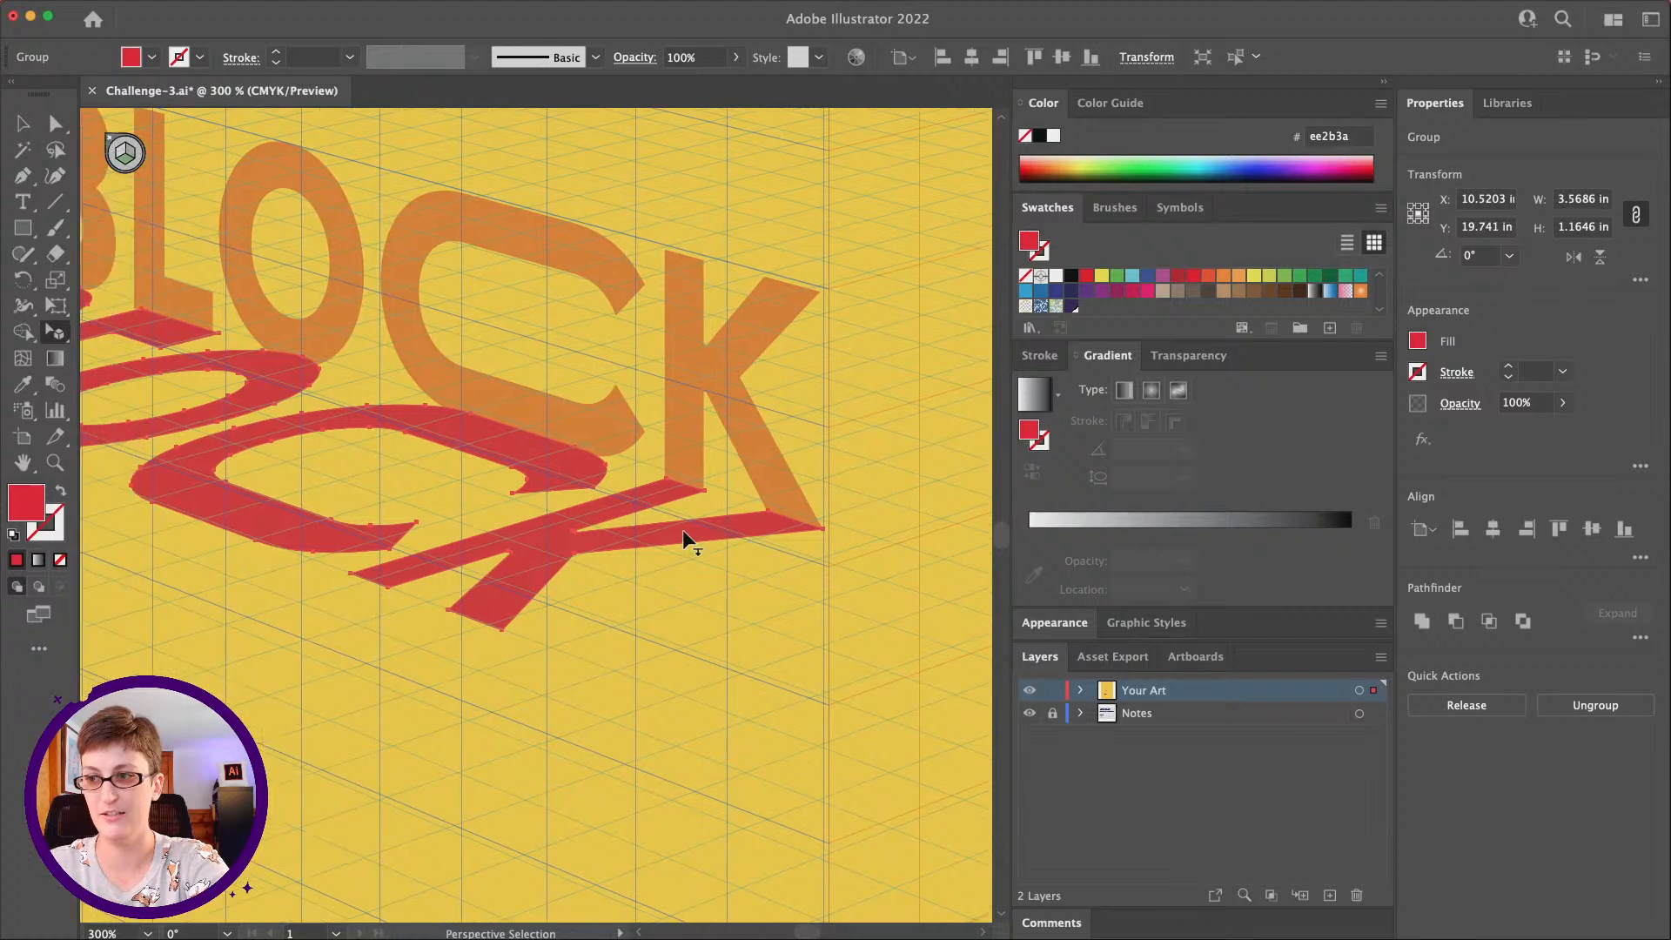
drag(682, 529, 655, 533)
key(super+z)
key(super+z)
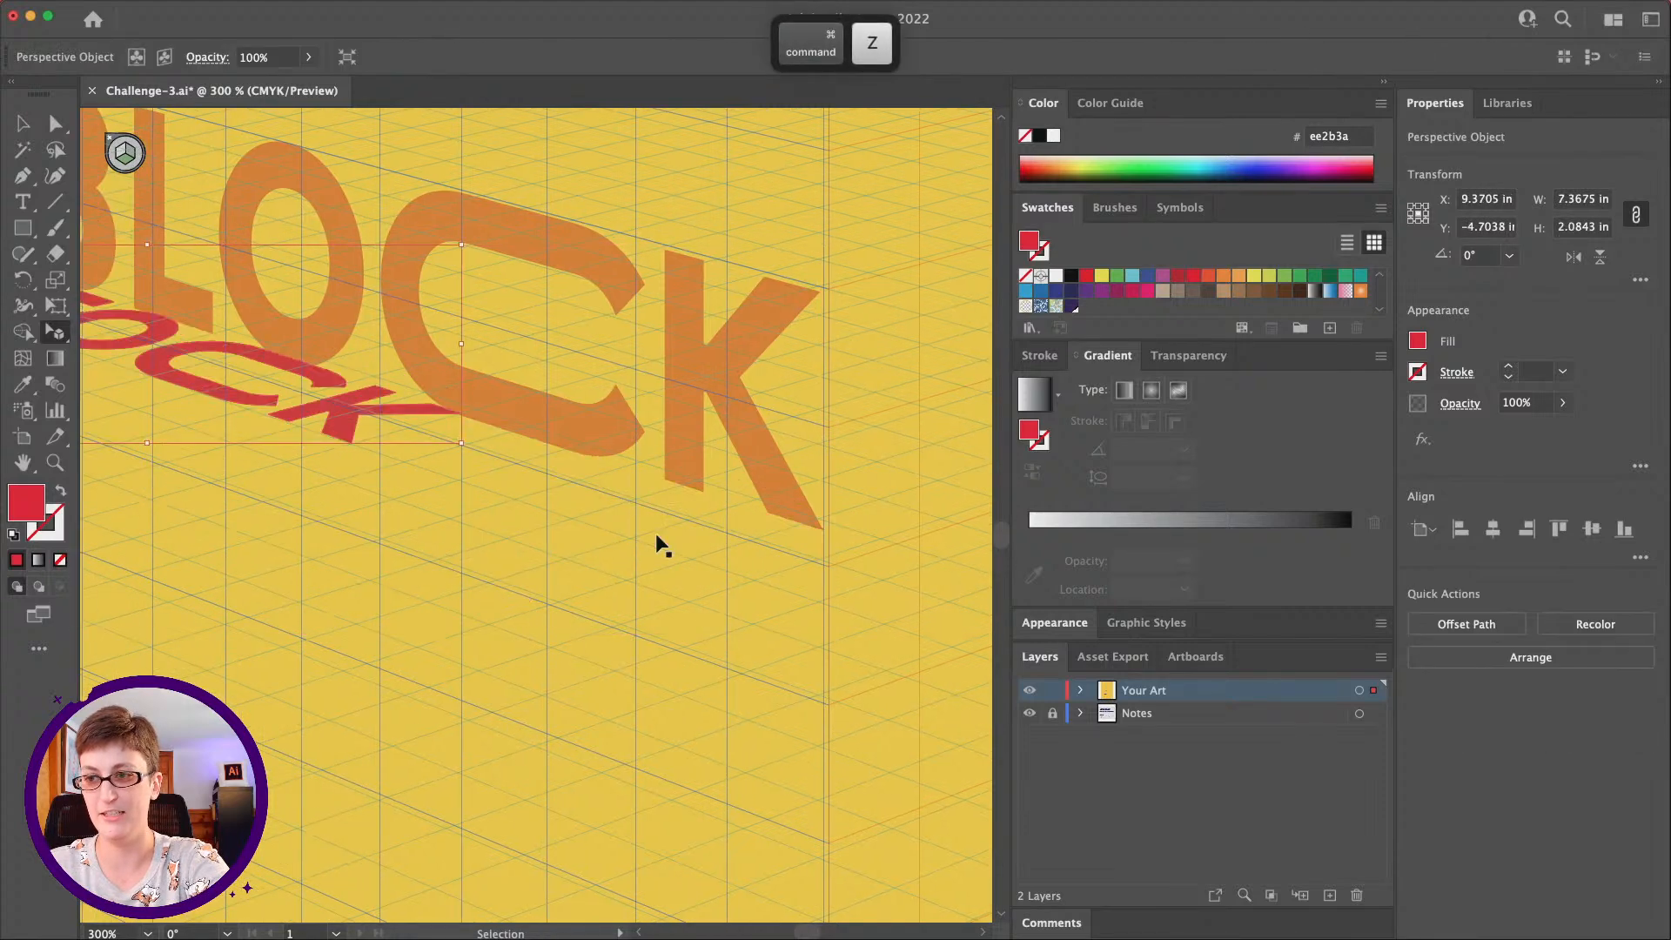
Enlarge the red BLOCK text with the Perspective Selection tool to about 7.48 by 2.22 in, following the orange text's base
drag(351, 442, 478, 641)
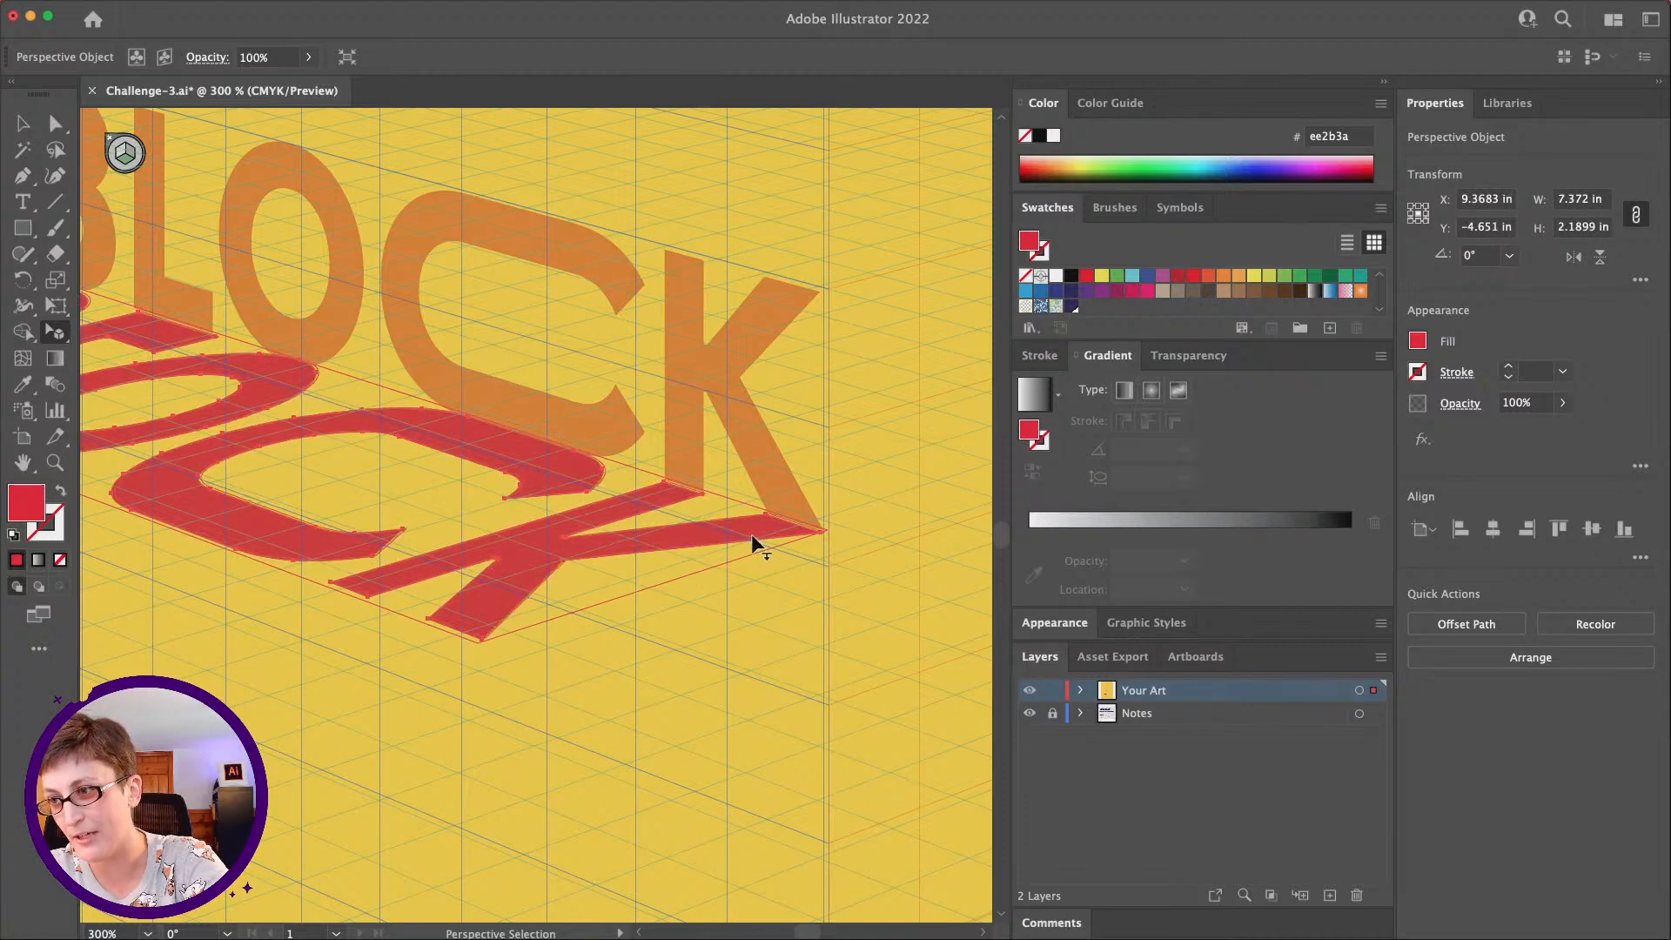
scroll(757, 532, left, 6)
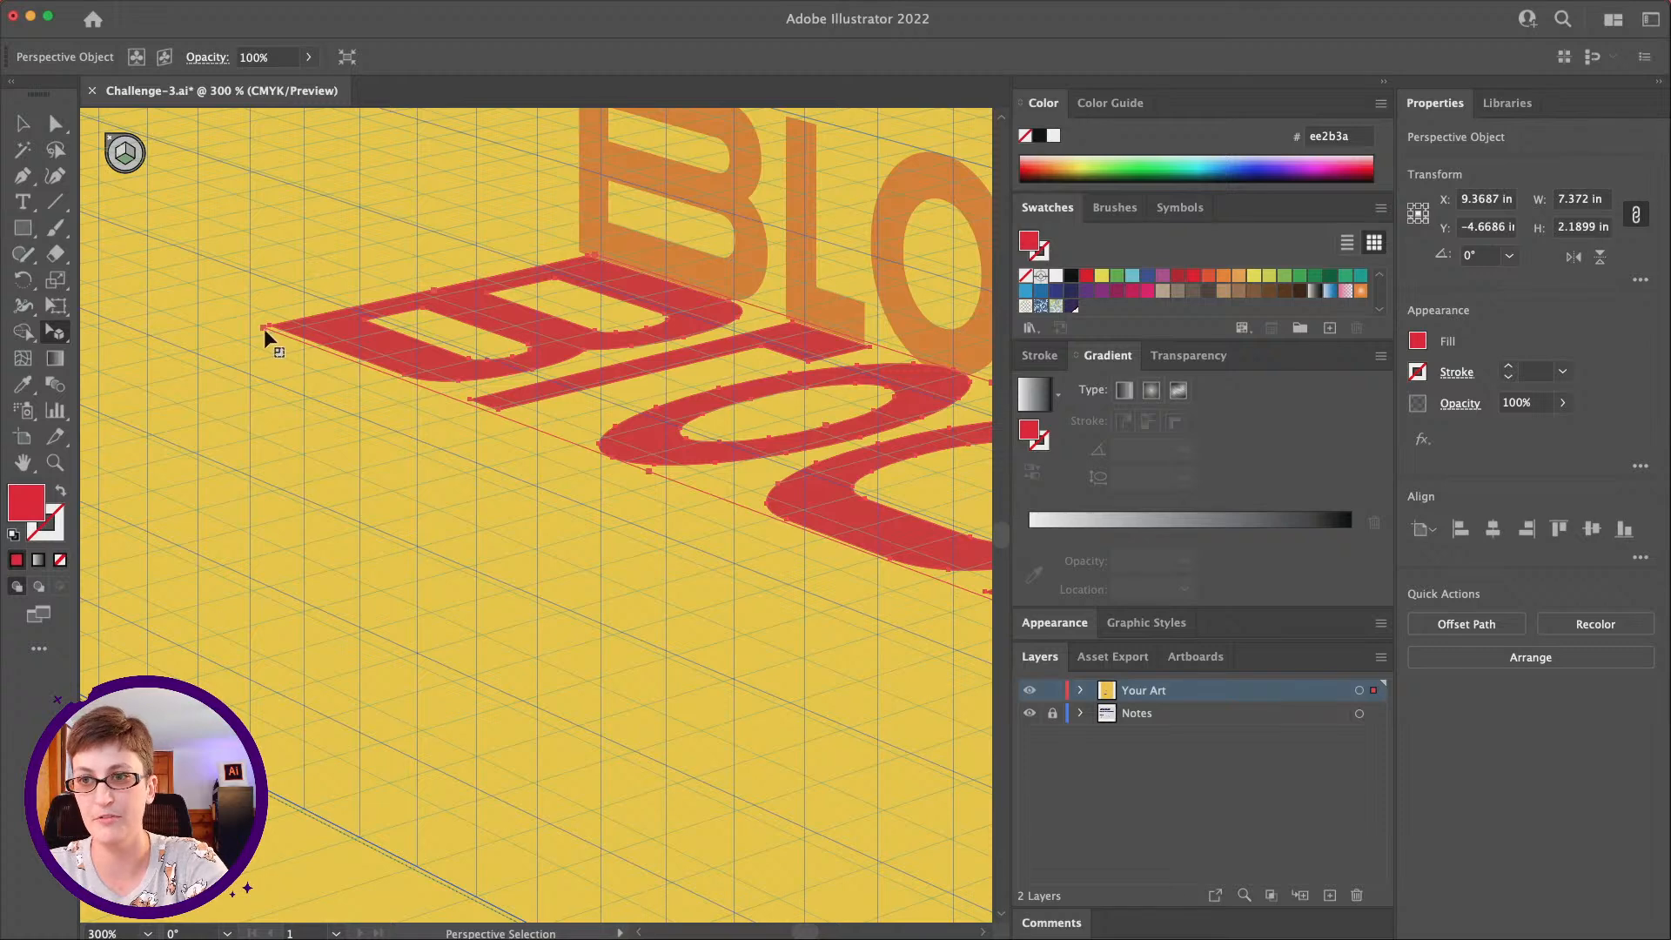
drag(264, 327, 232, 327)
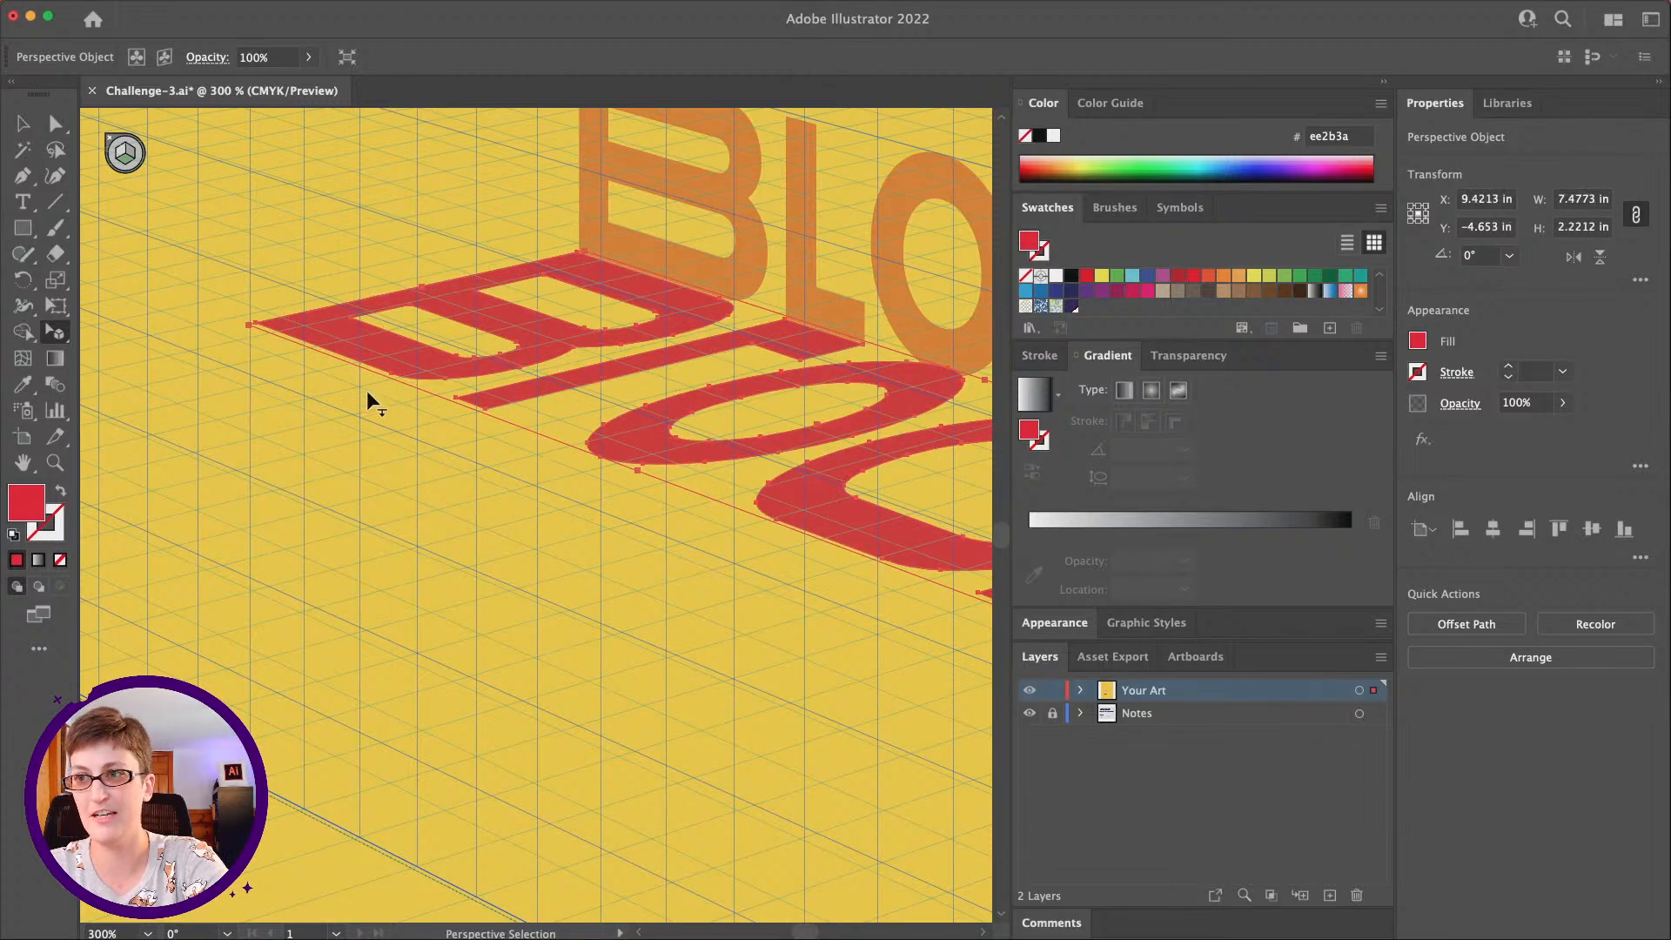
Make the left grid plane active and place the purple BLOCK line in perspective below the red text, along the plane's lower edge
key(super+1)
scroll(400, 319, down, 2)
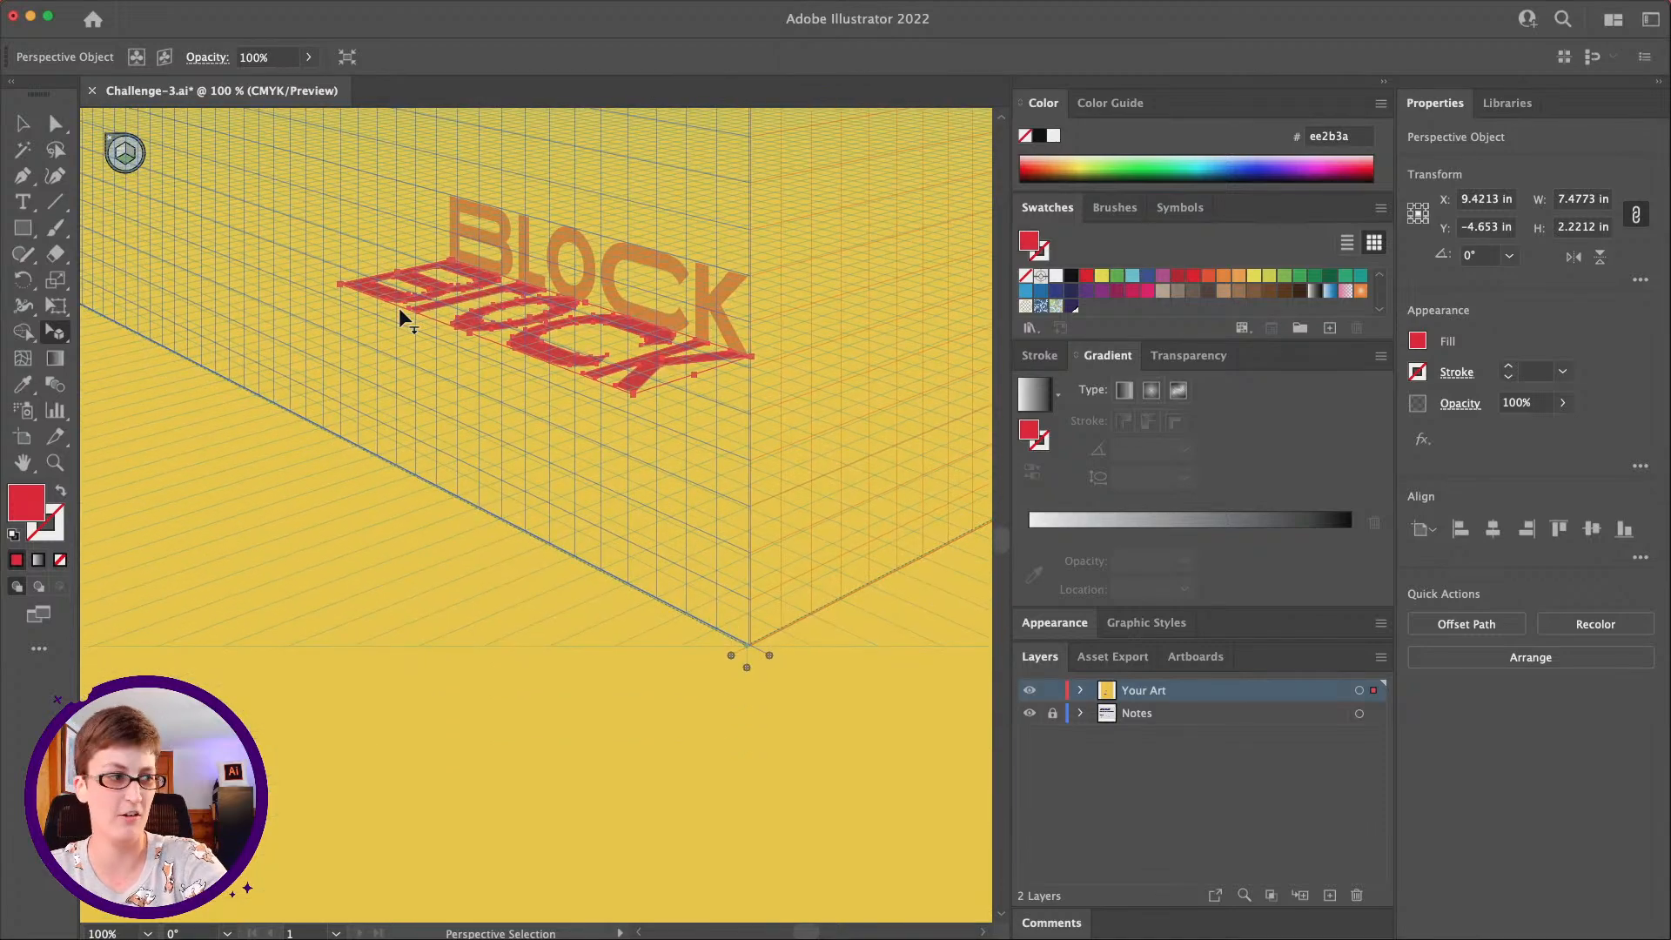
scroll(400, 318, down, 5)
scroll(409, 409, left, 2)
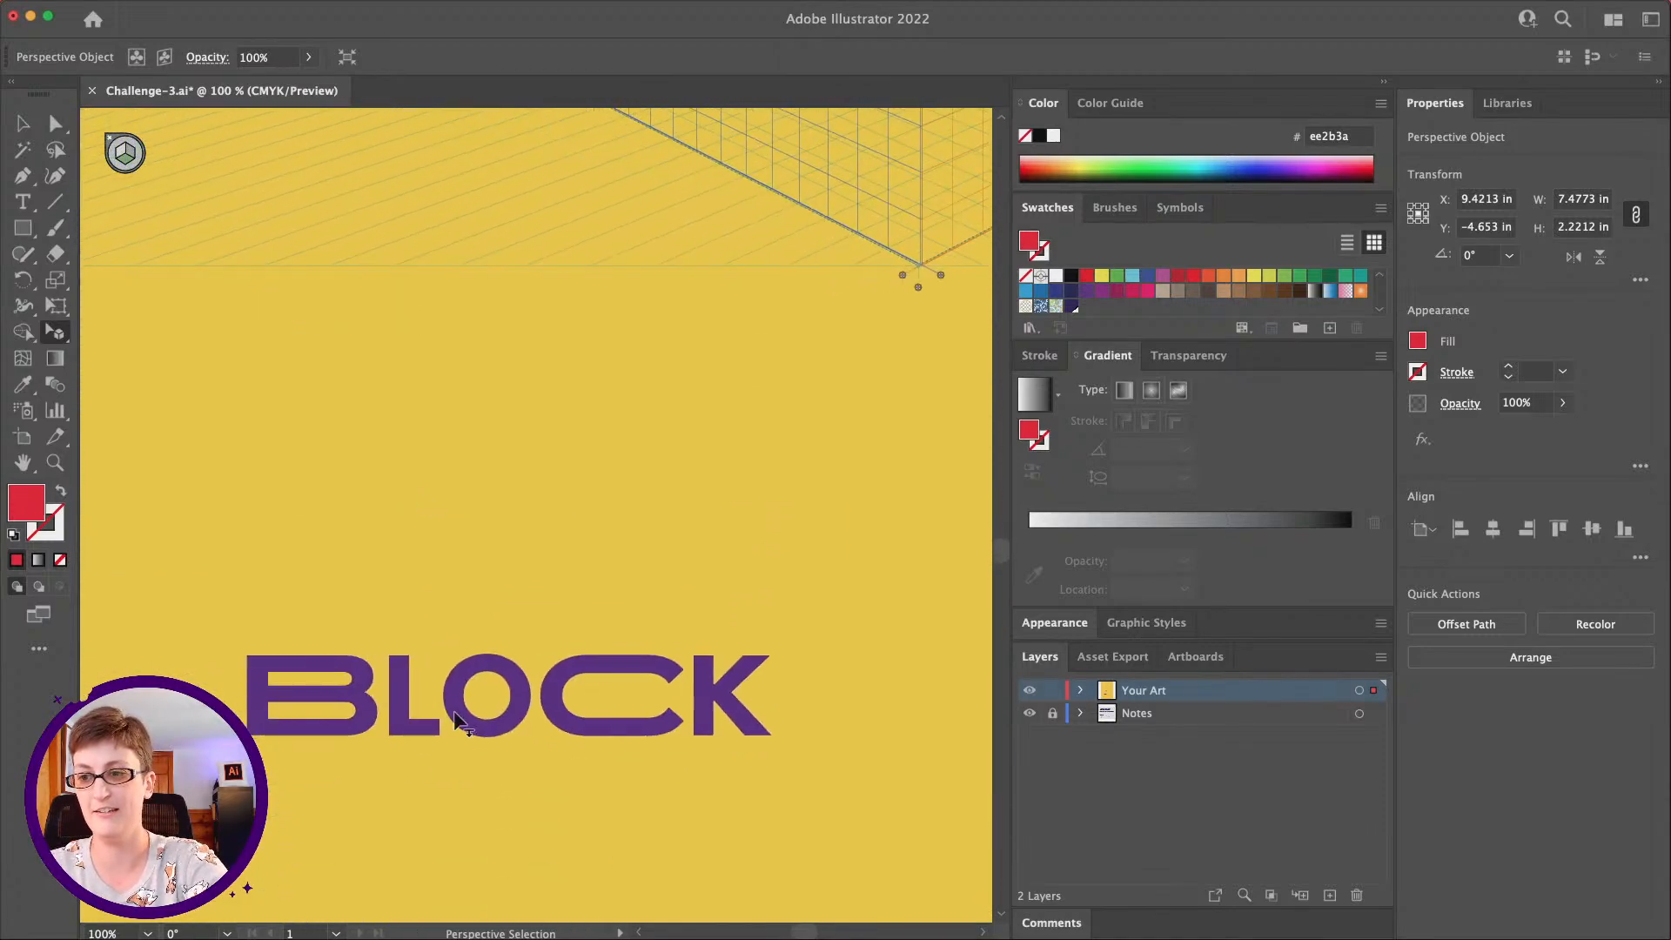
click(121, 155)
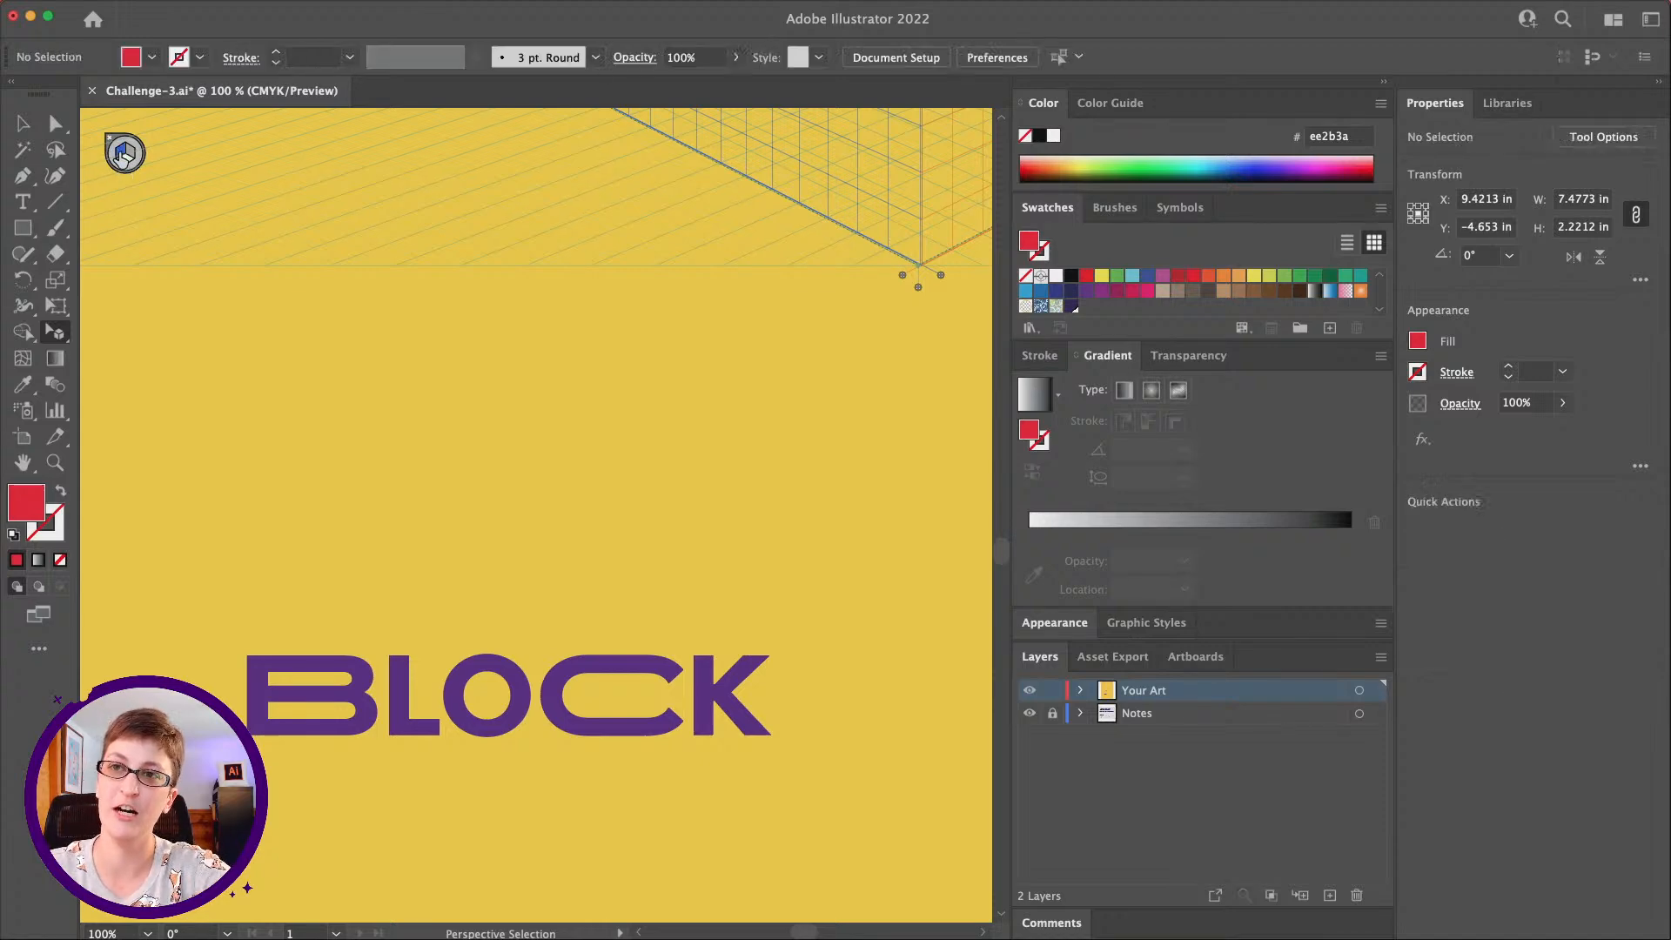
scroll(610, 783, up, 1)
drag(722, 713, 779, 171)
scroll(779, 171, up, 3)
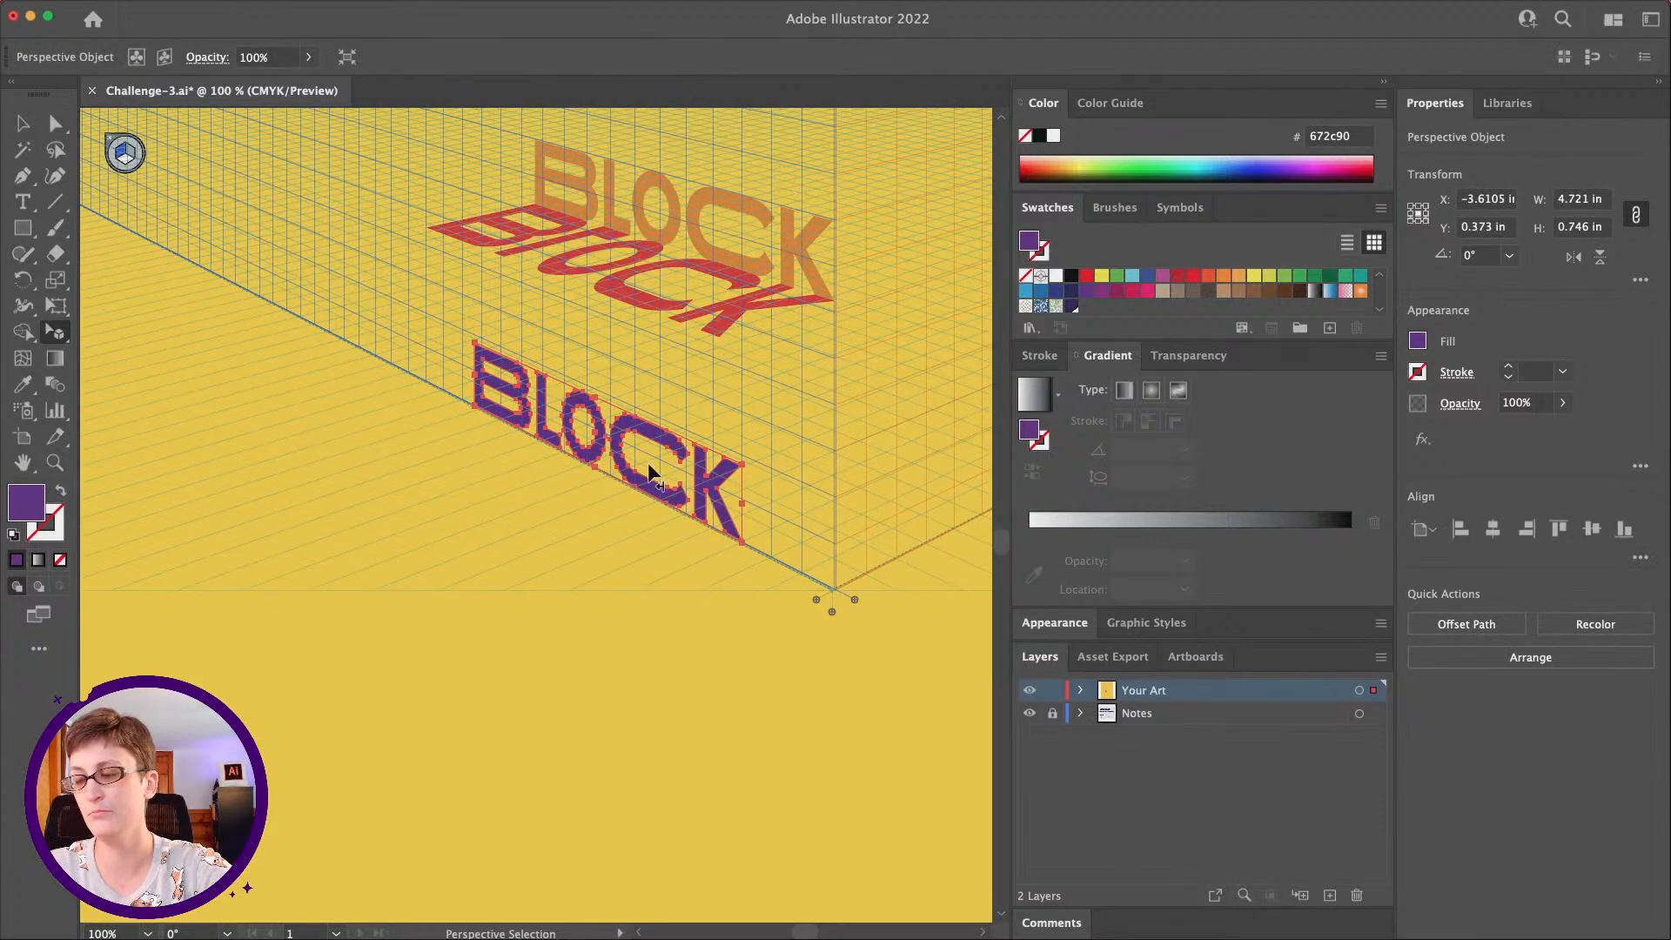
Move the purple BLOCK line up against the red text's front edge and enlarge it to about 5.49 by 0.87 in
drag(722, 492, 717, 439)
scroll(717, 441, right, 3)
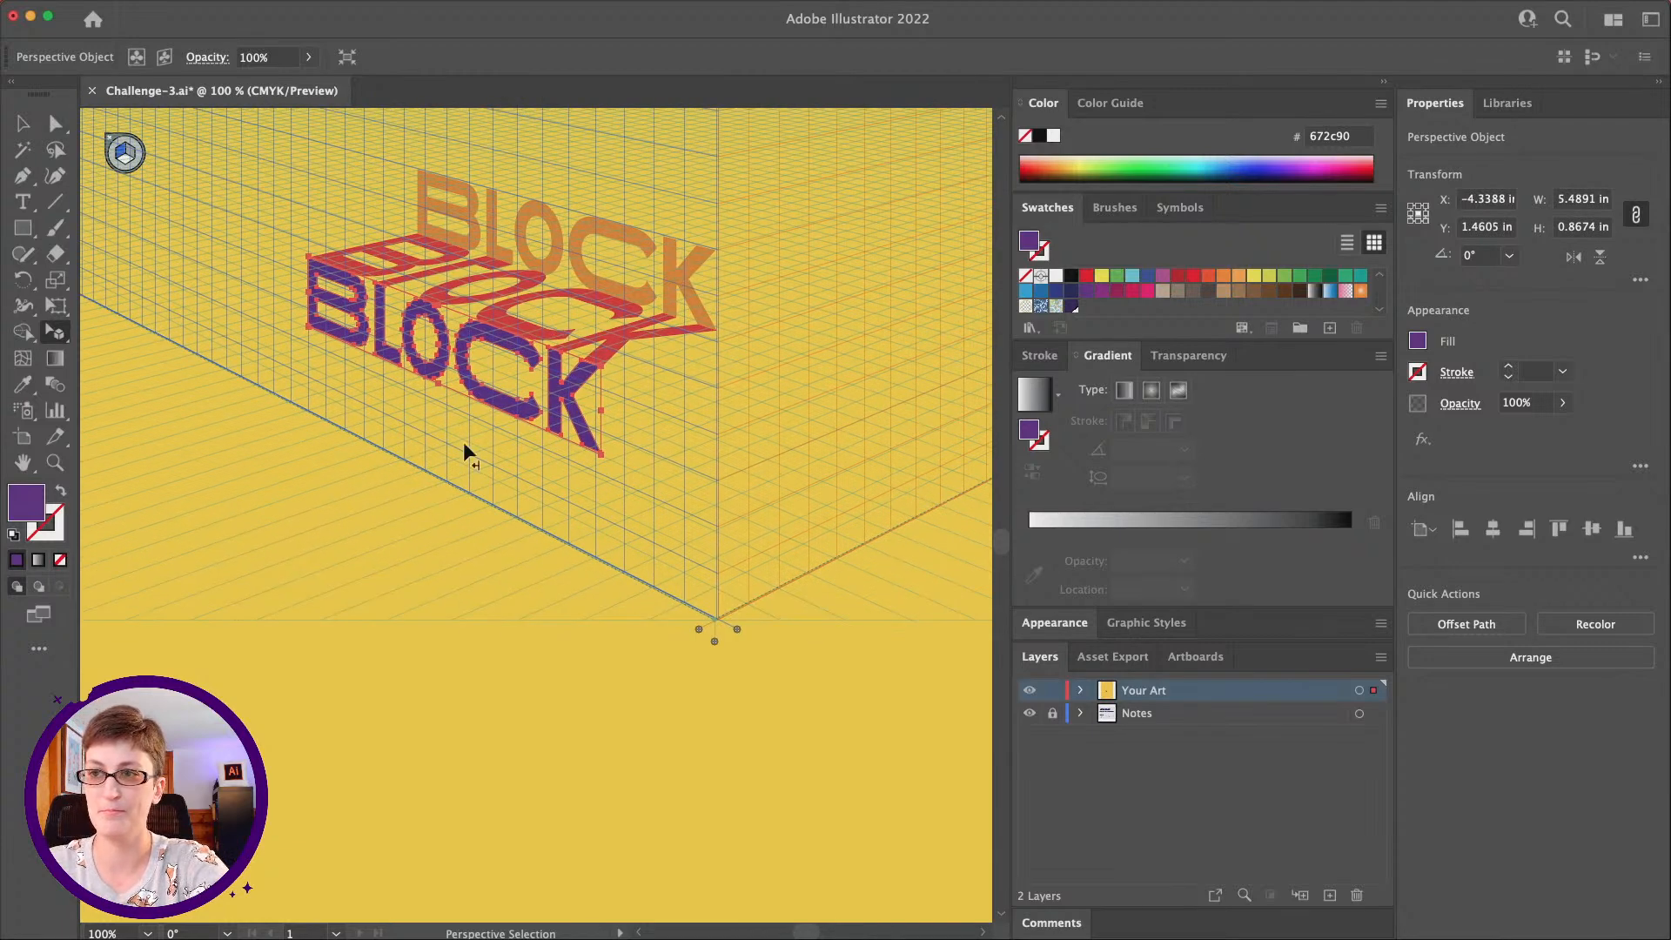
Add the text PARTY in Widescreen Mixed XBold, 72 pt, in the empty area below the perspective grid
scroll(694, 258, right, 2)
scroll(695, 257, right, 5)
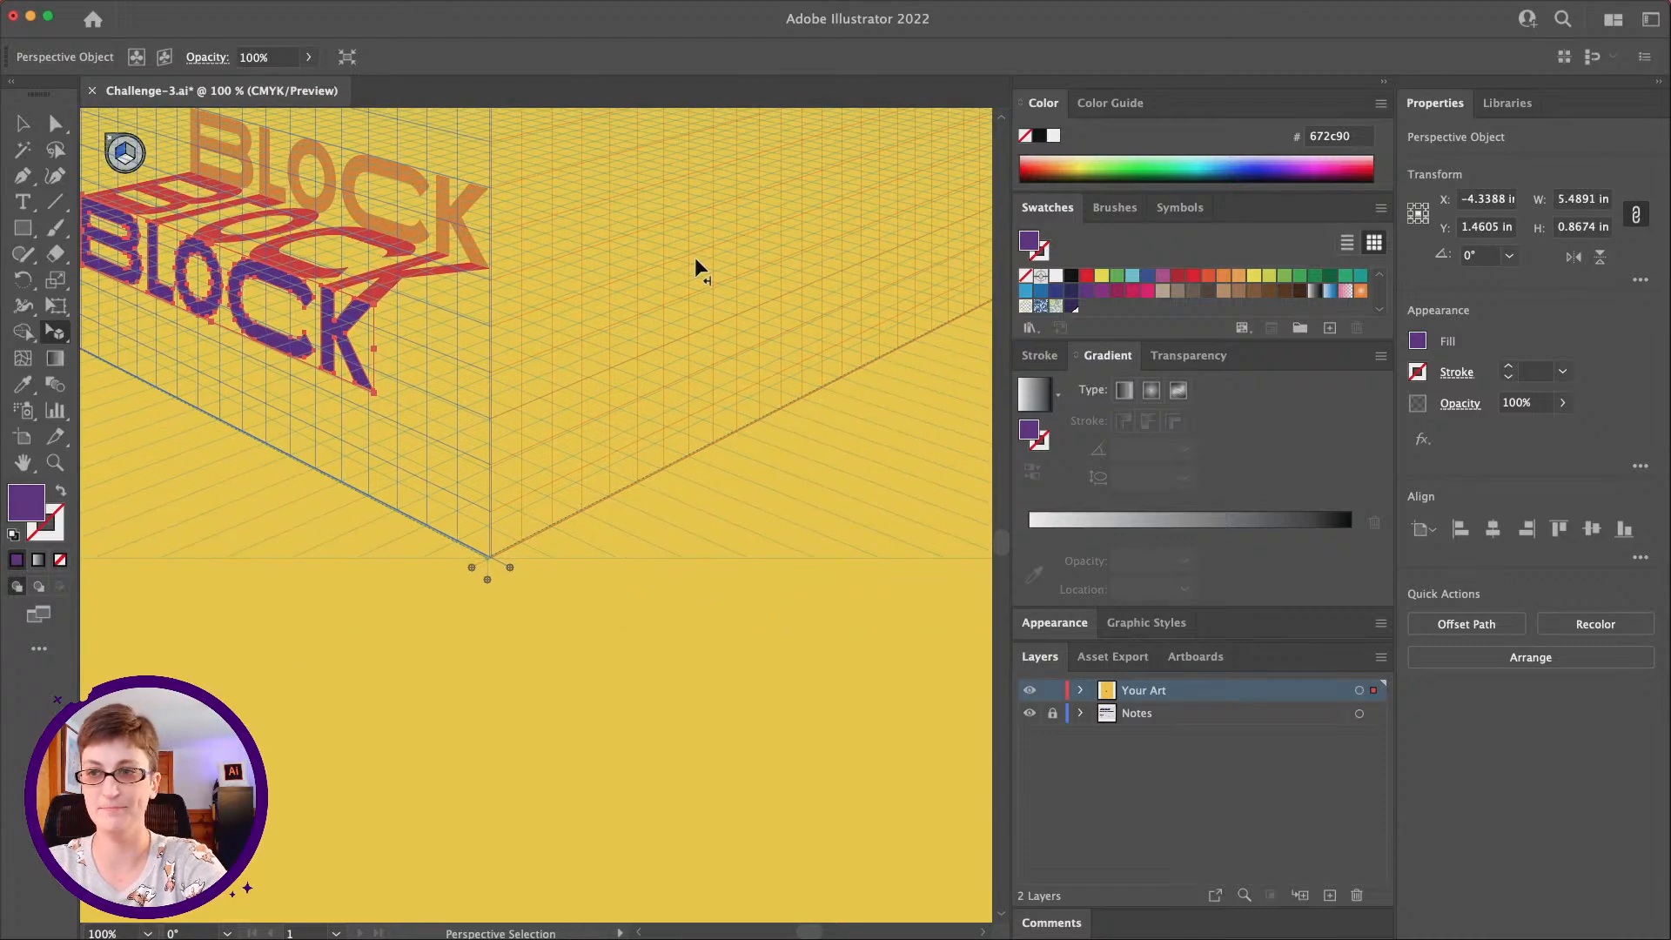
scroll(150, 451, left, 3)
alt+scroll(489, 553, down, 2)
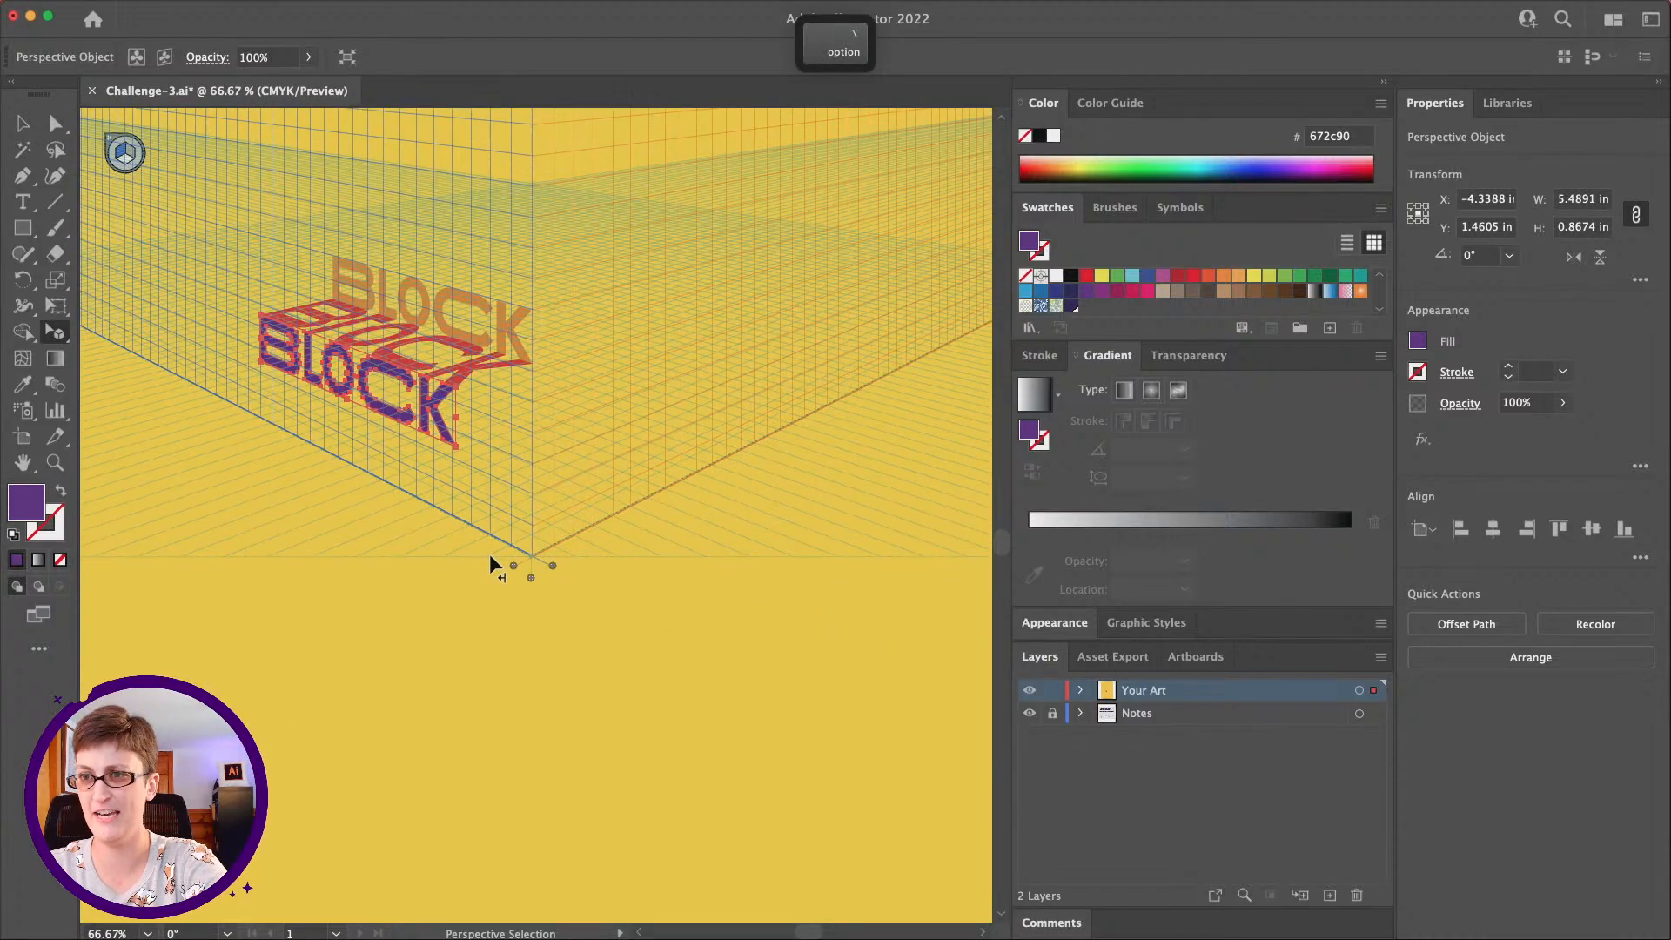
scroll(509, 327, down, 1)
scroll(508, 327, right, 1)
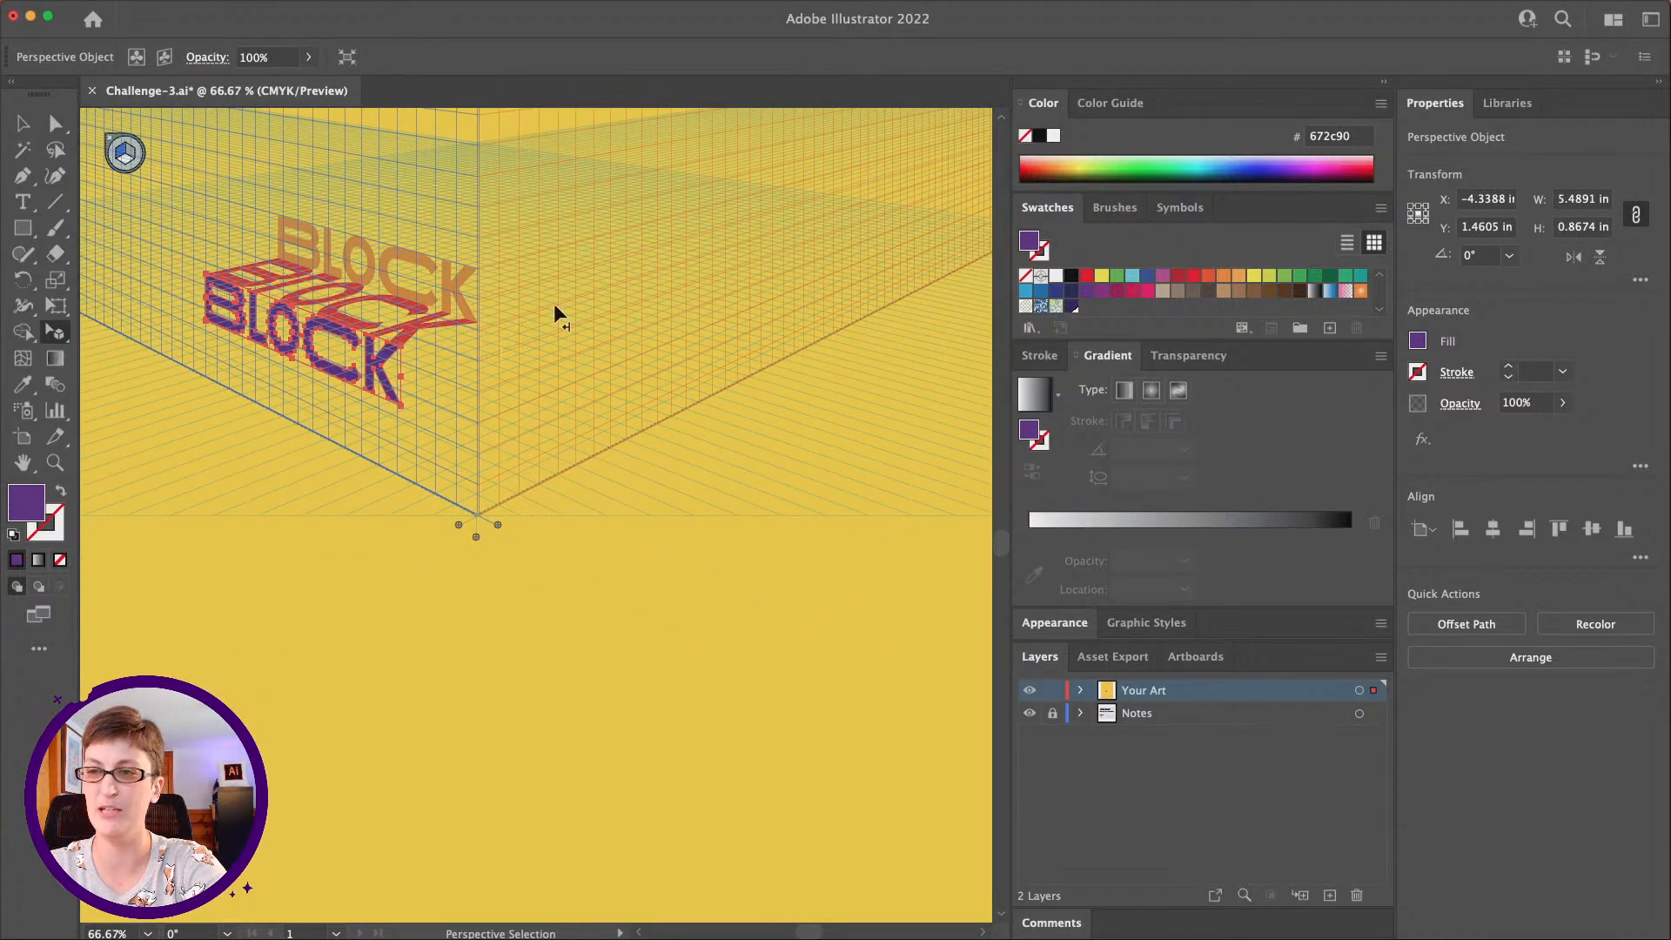
click(18, 202)
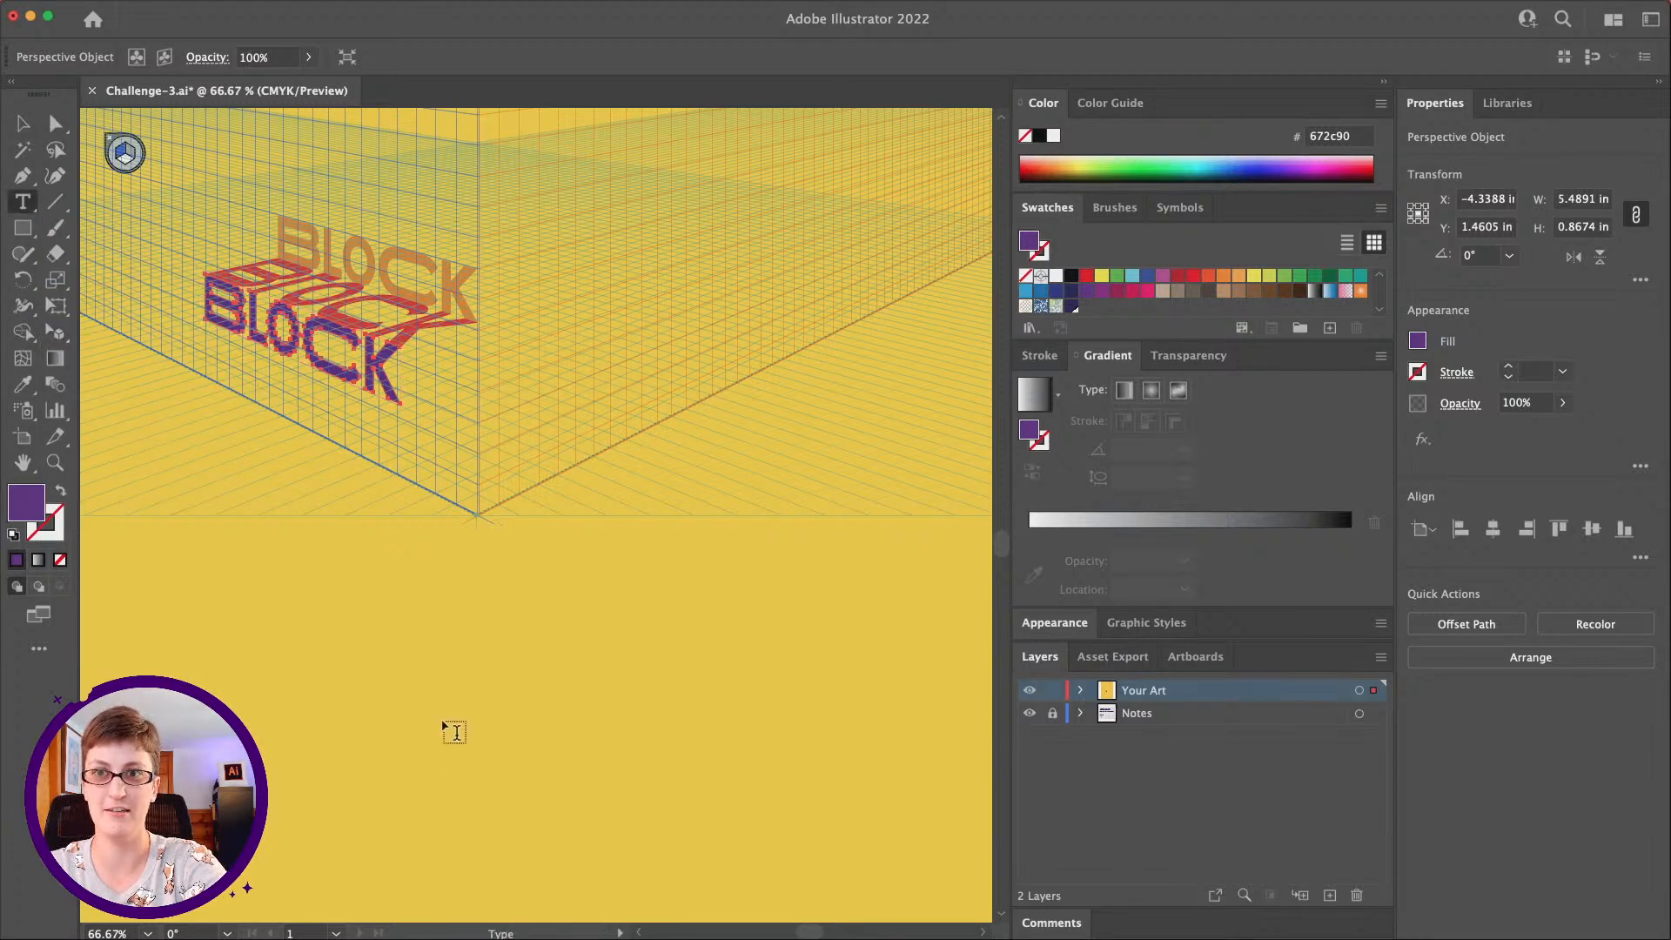
click(441, 633)
scroll(645, 761, right, 3)
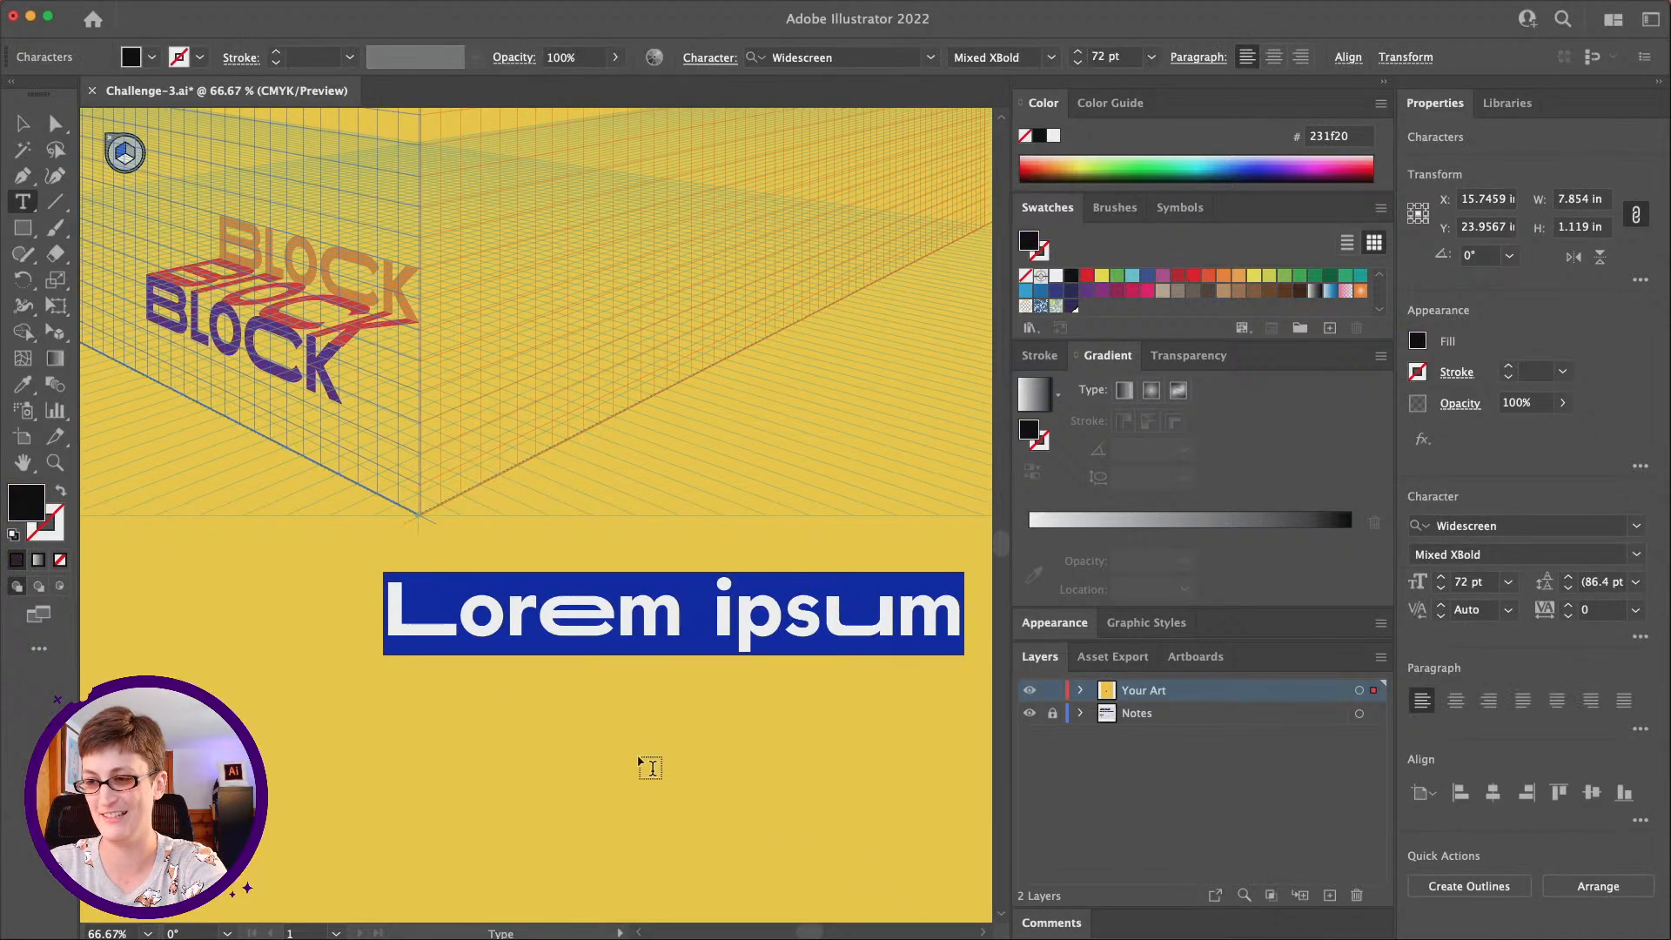
text(PARTY)
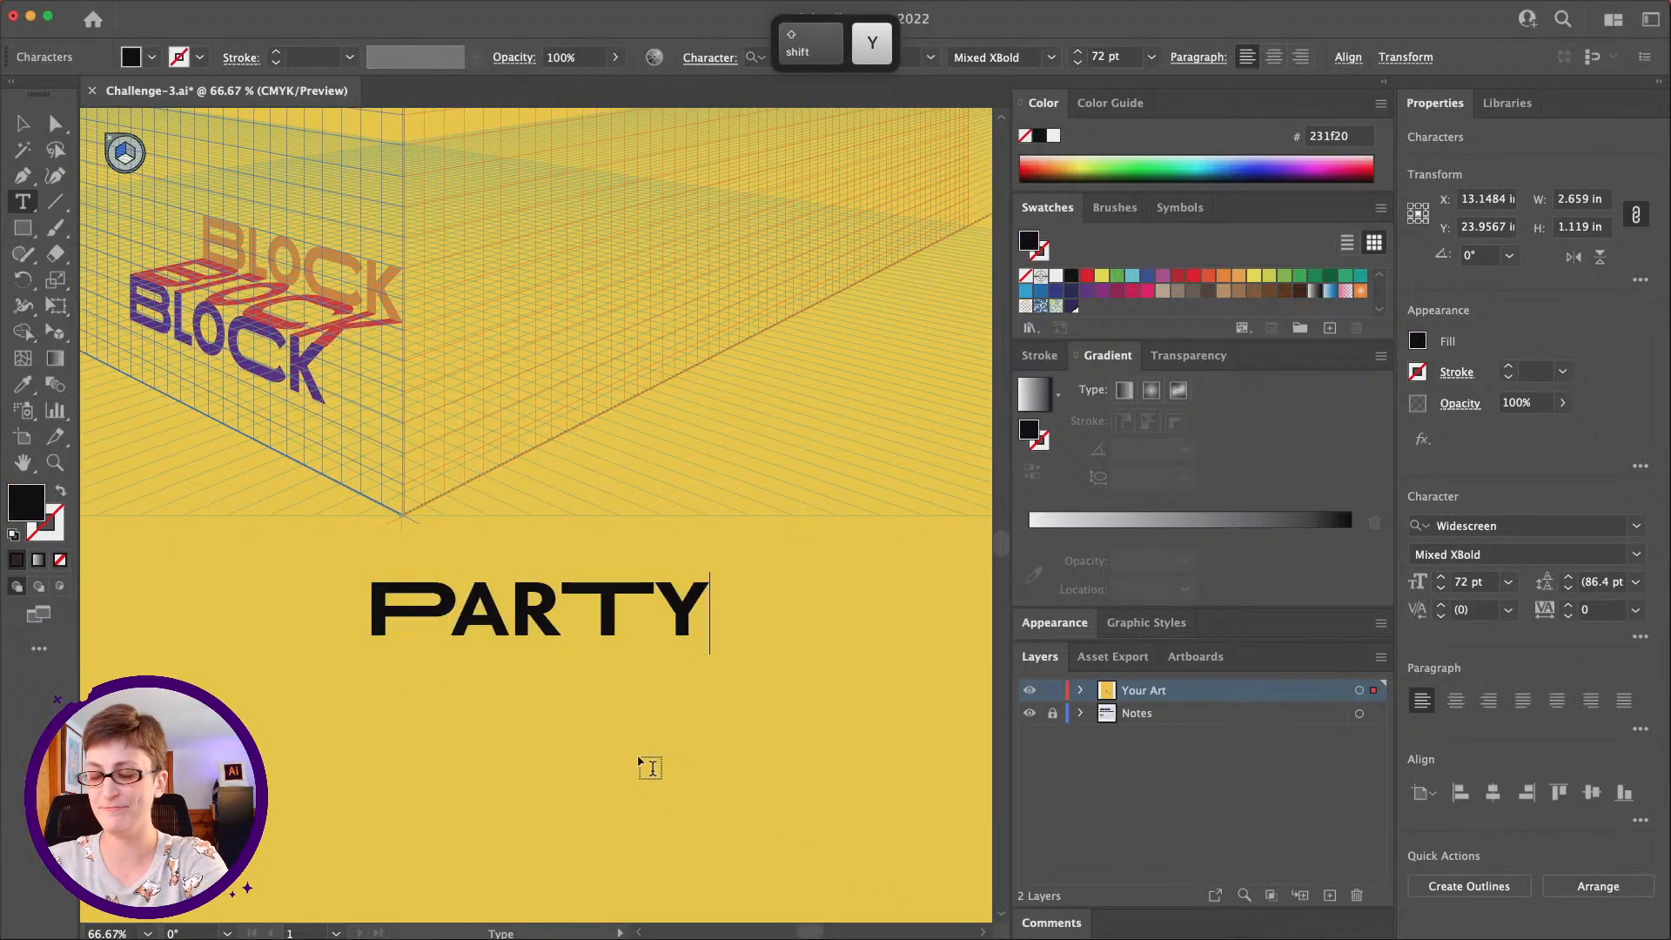
key(Escape)
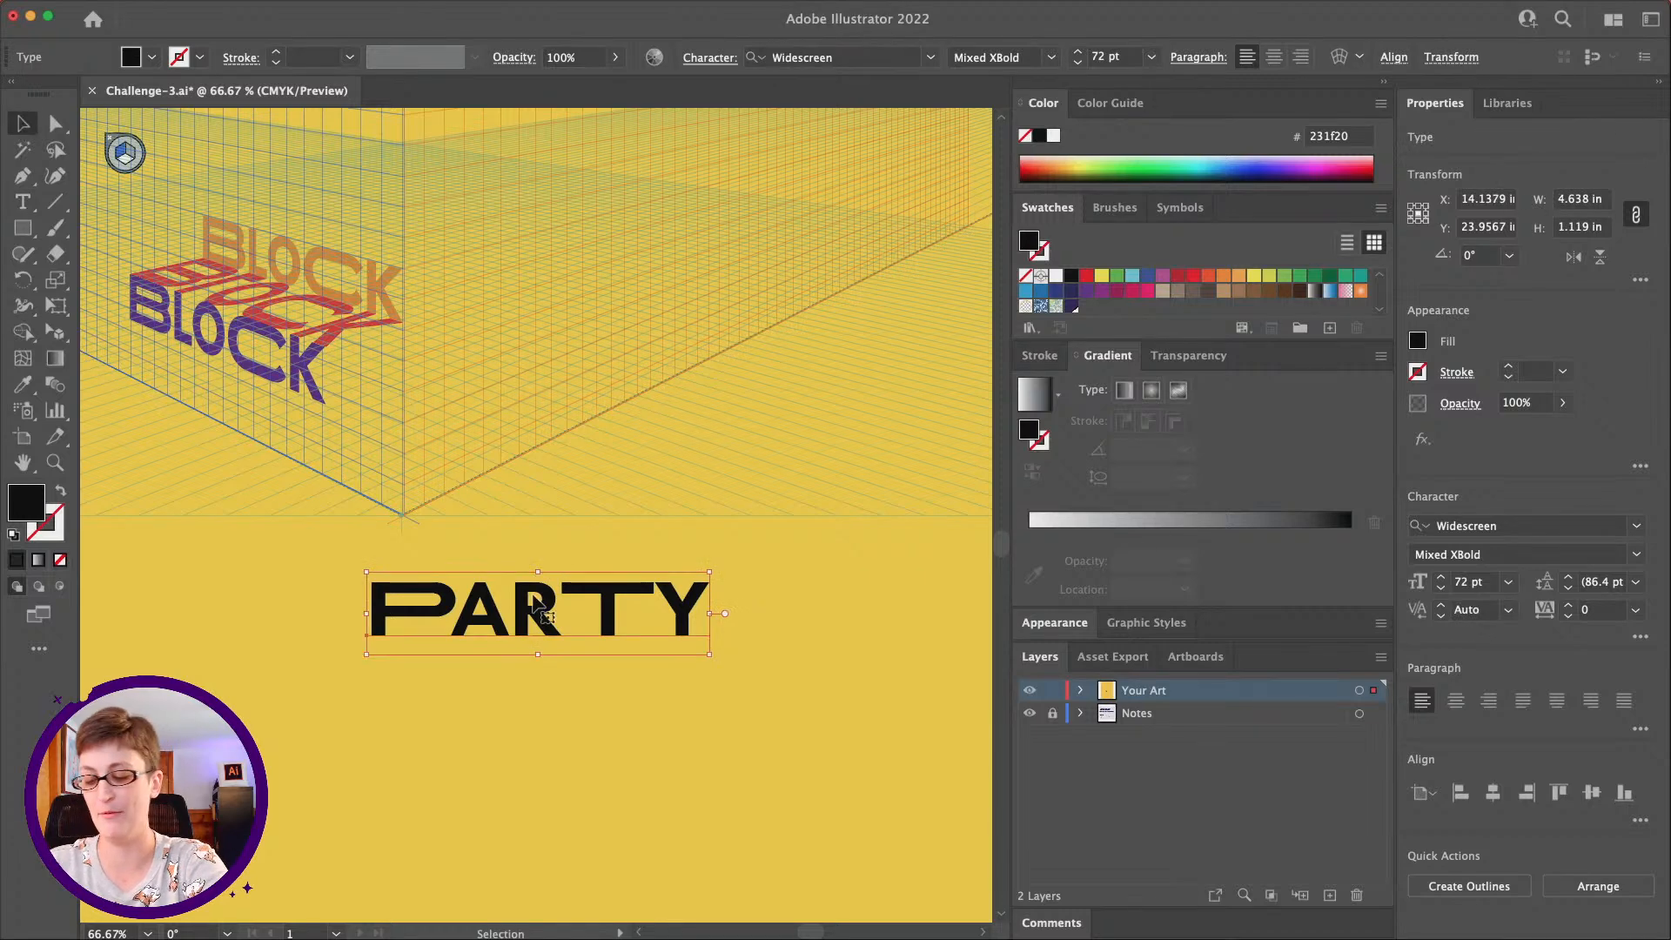
Duplicate the PARTY text twice in place and stack the copies below the original
key(super+c)
key(super+f)
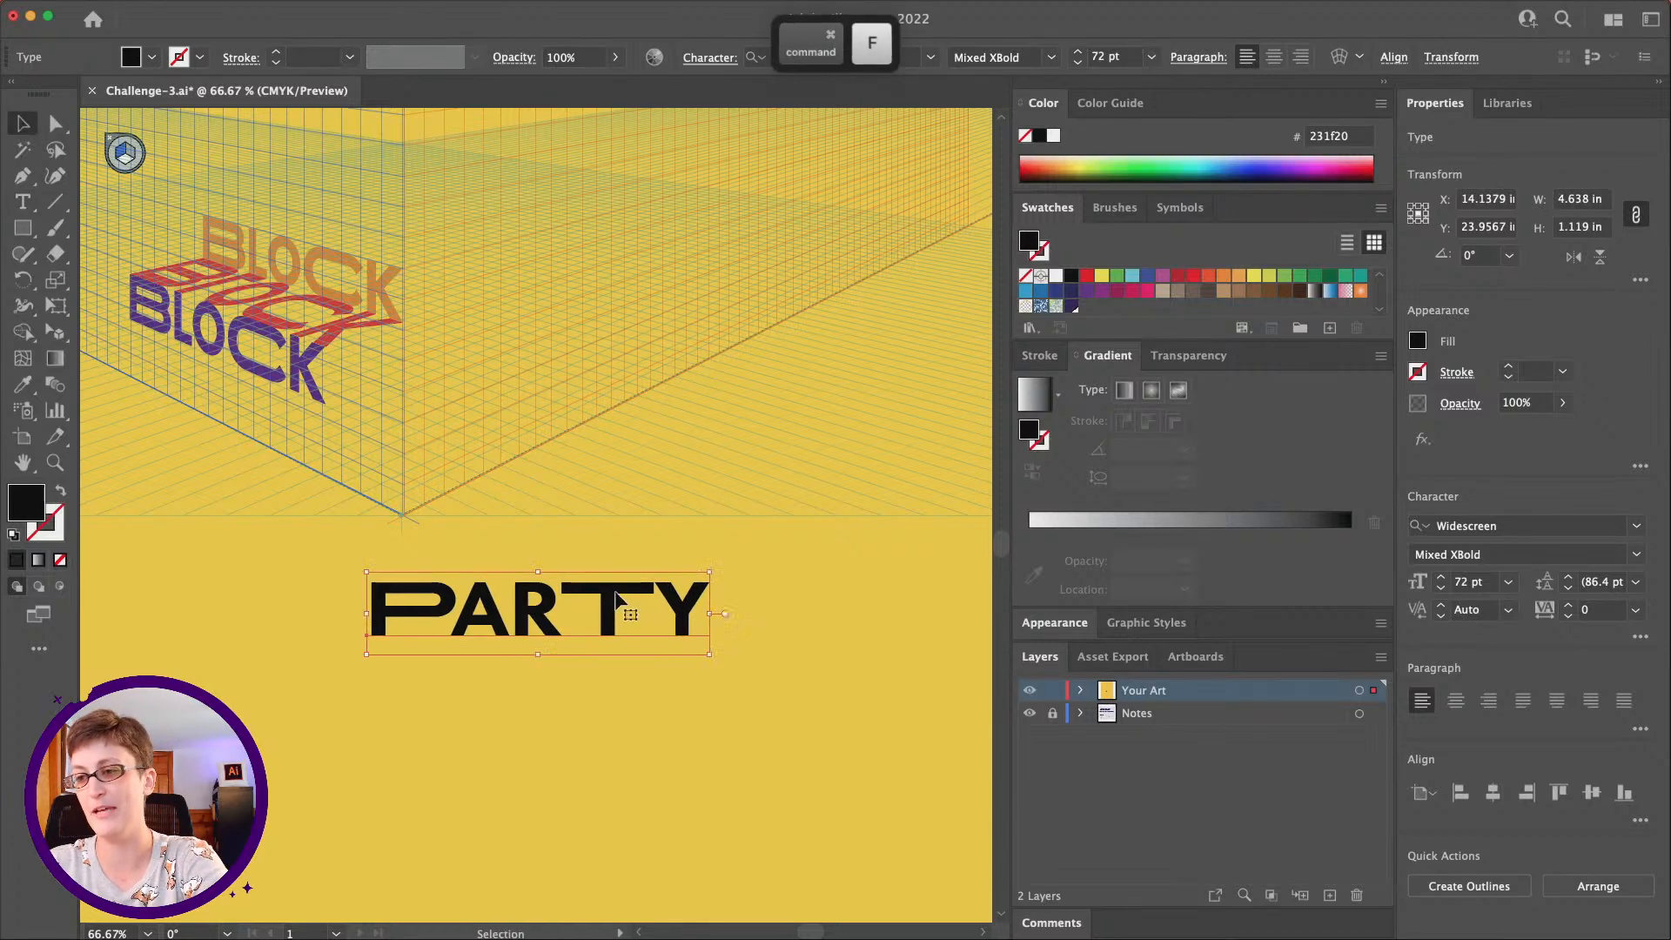
drag(615, 598, 609, 729)
key(super+c)
key(super+f)
Reflect the middle PARTY copy across the horizontal axis and space the lower lines so the three don't overlap
click(604, 664)
mouse_move(287, 4)
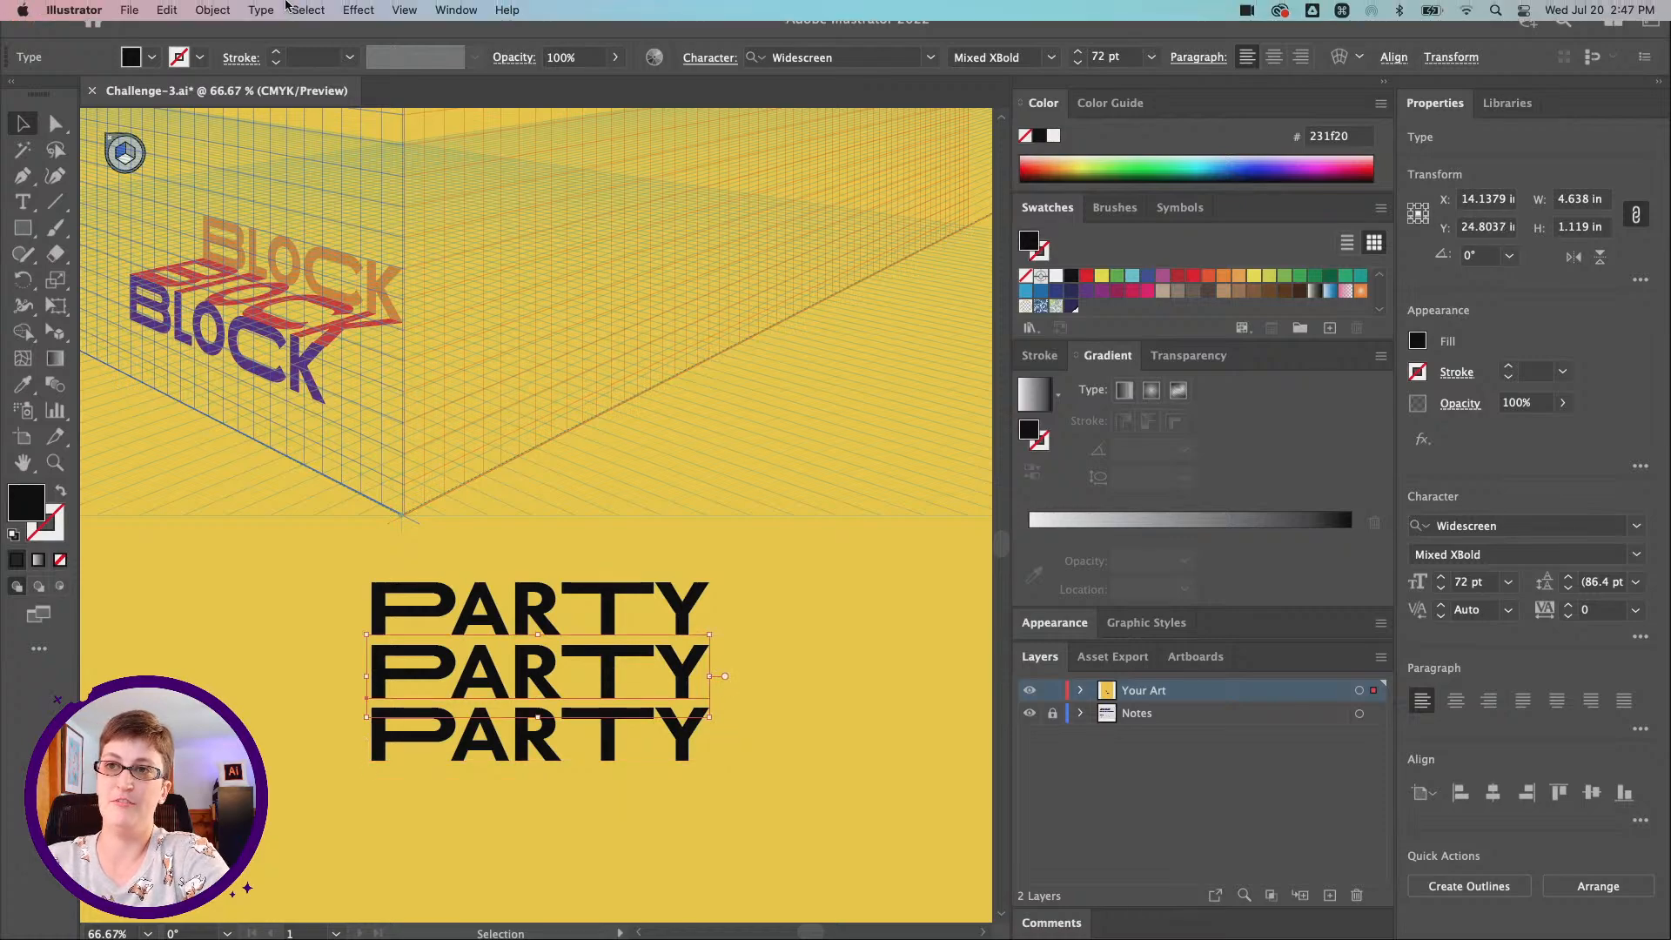
click(219, 14)
mouse_move(226, 36)
click(425, 102)
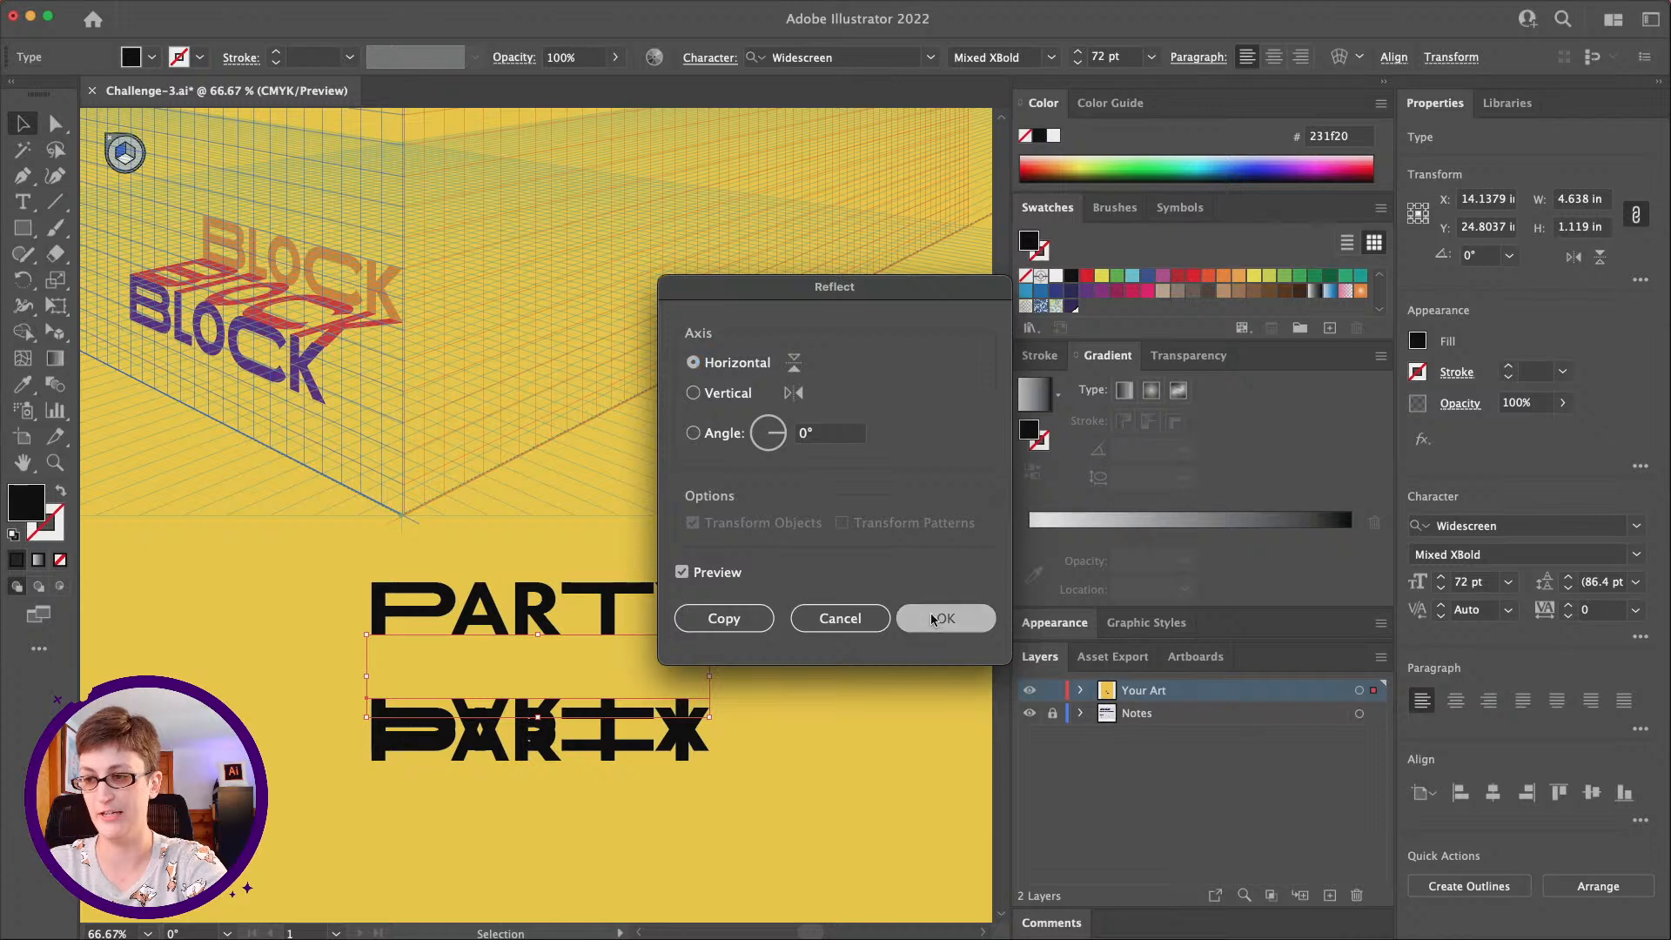
click(943, 620)
mouse_move(620, 712)
mouse_down()
mouse_move(607, 637)
mouse_move(607, 769)
mouse_move(607, 696)
mouse_up()
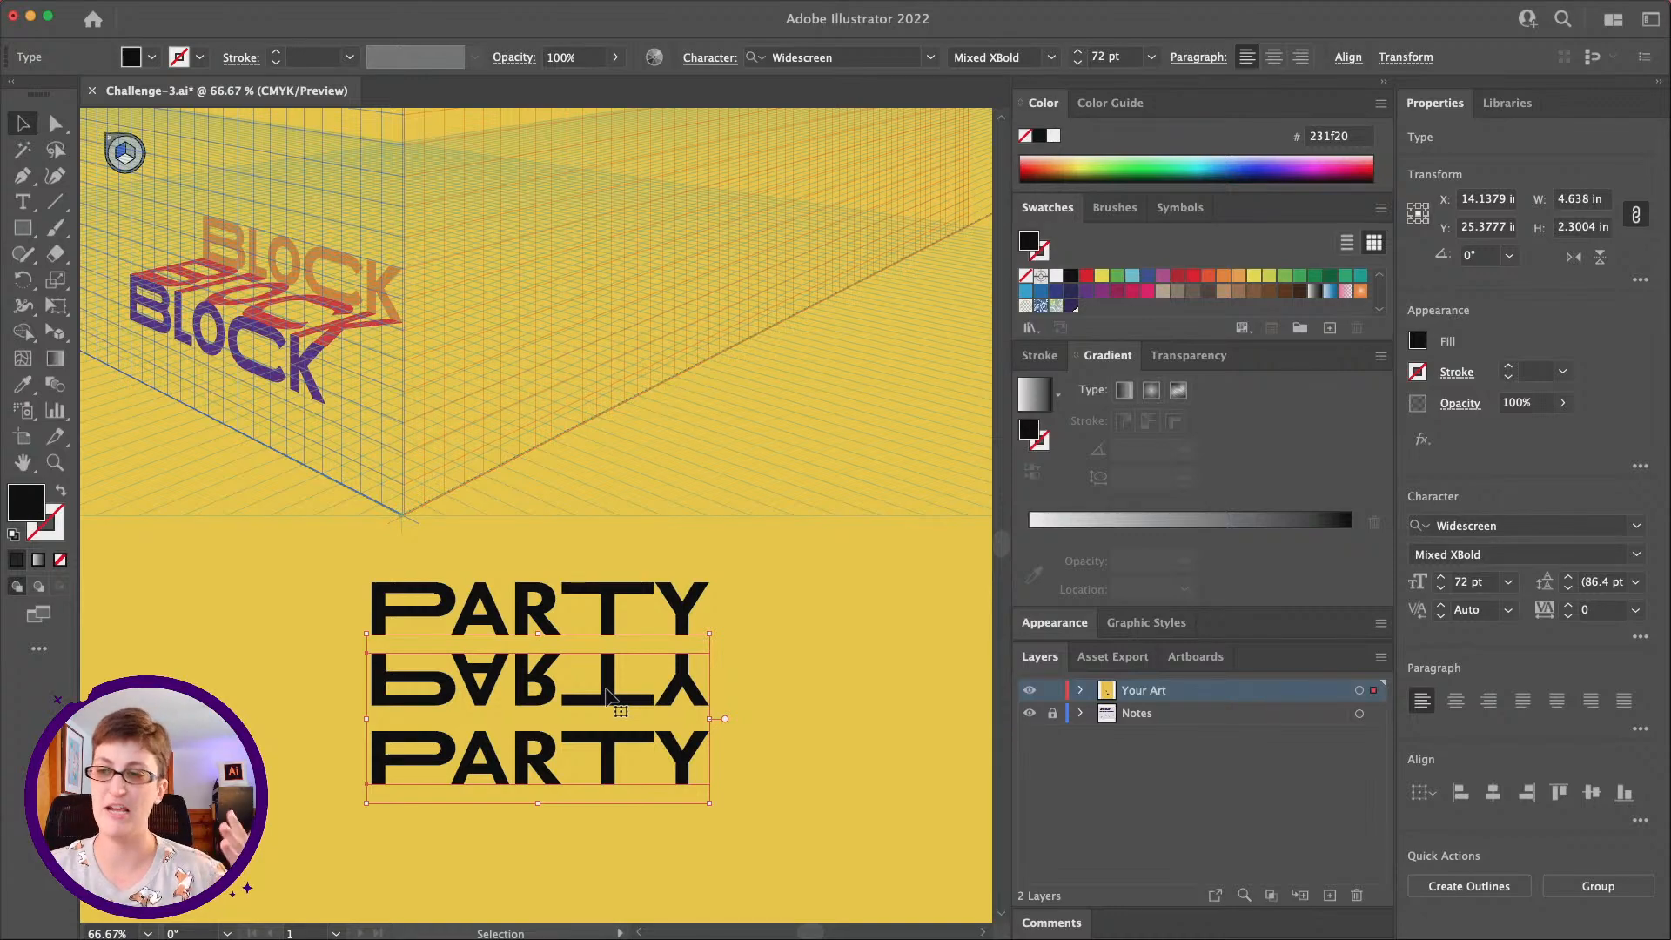
Color the top PARTY line orange and the mirrored middle line red by sampling the matching BLOCK lines
click(702, 594)
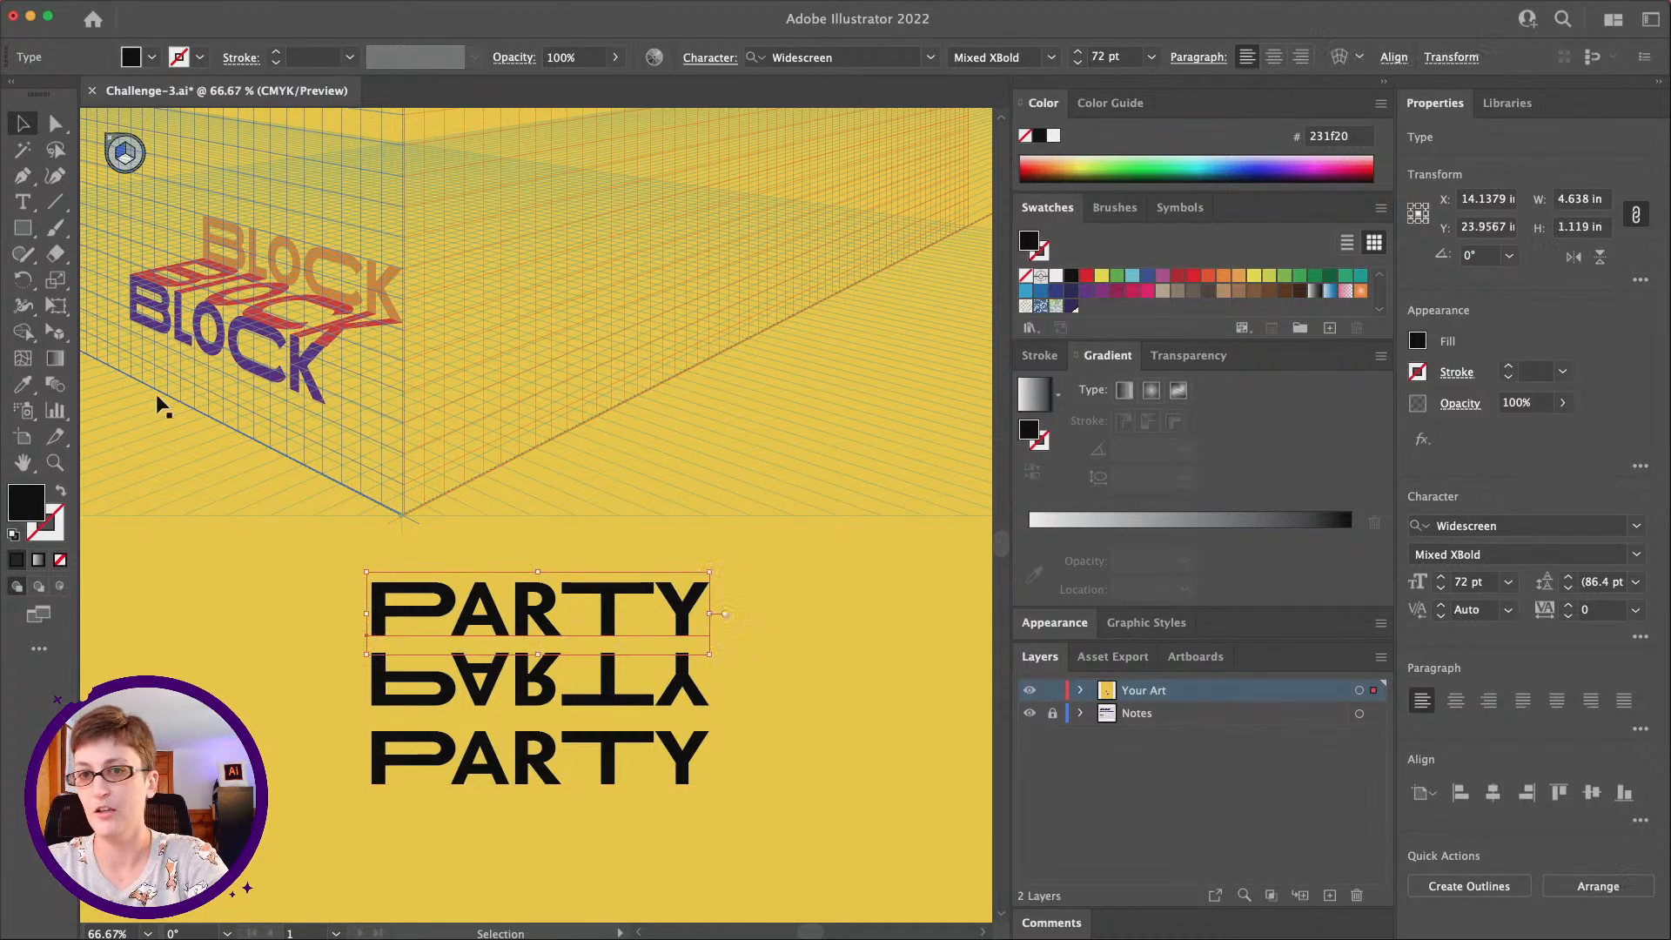
click(314, 269)
key(v)
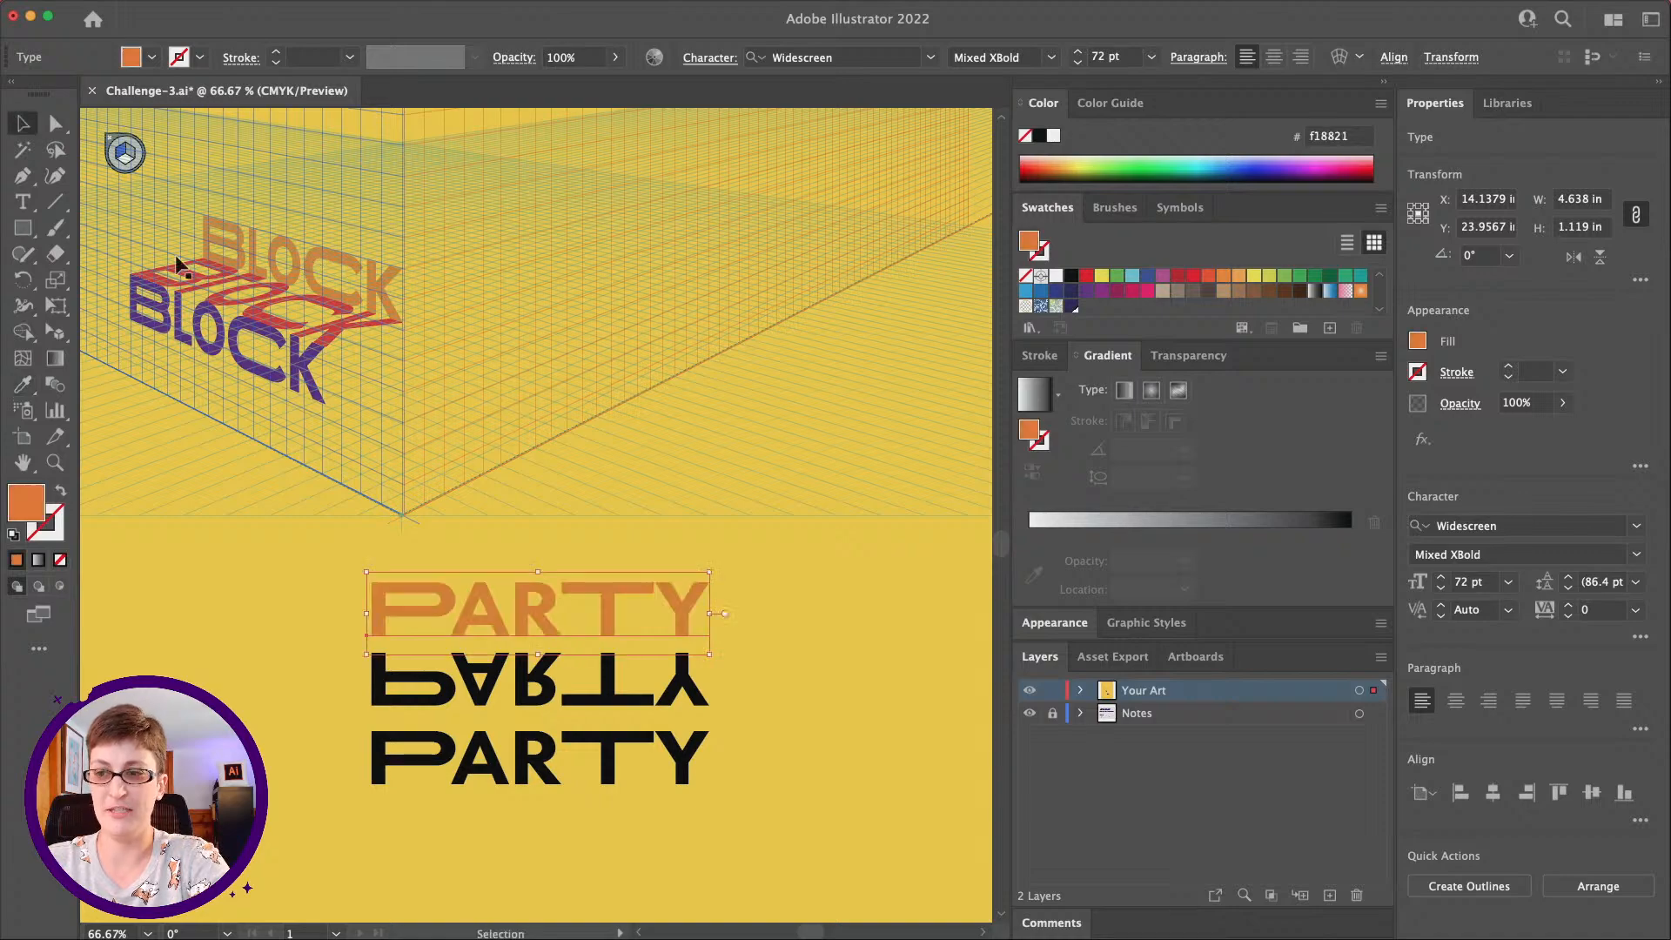
click(485, 681)
key(i)
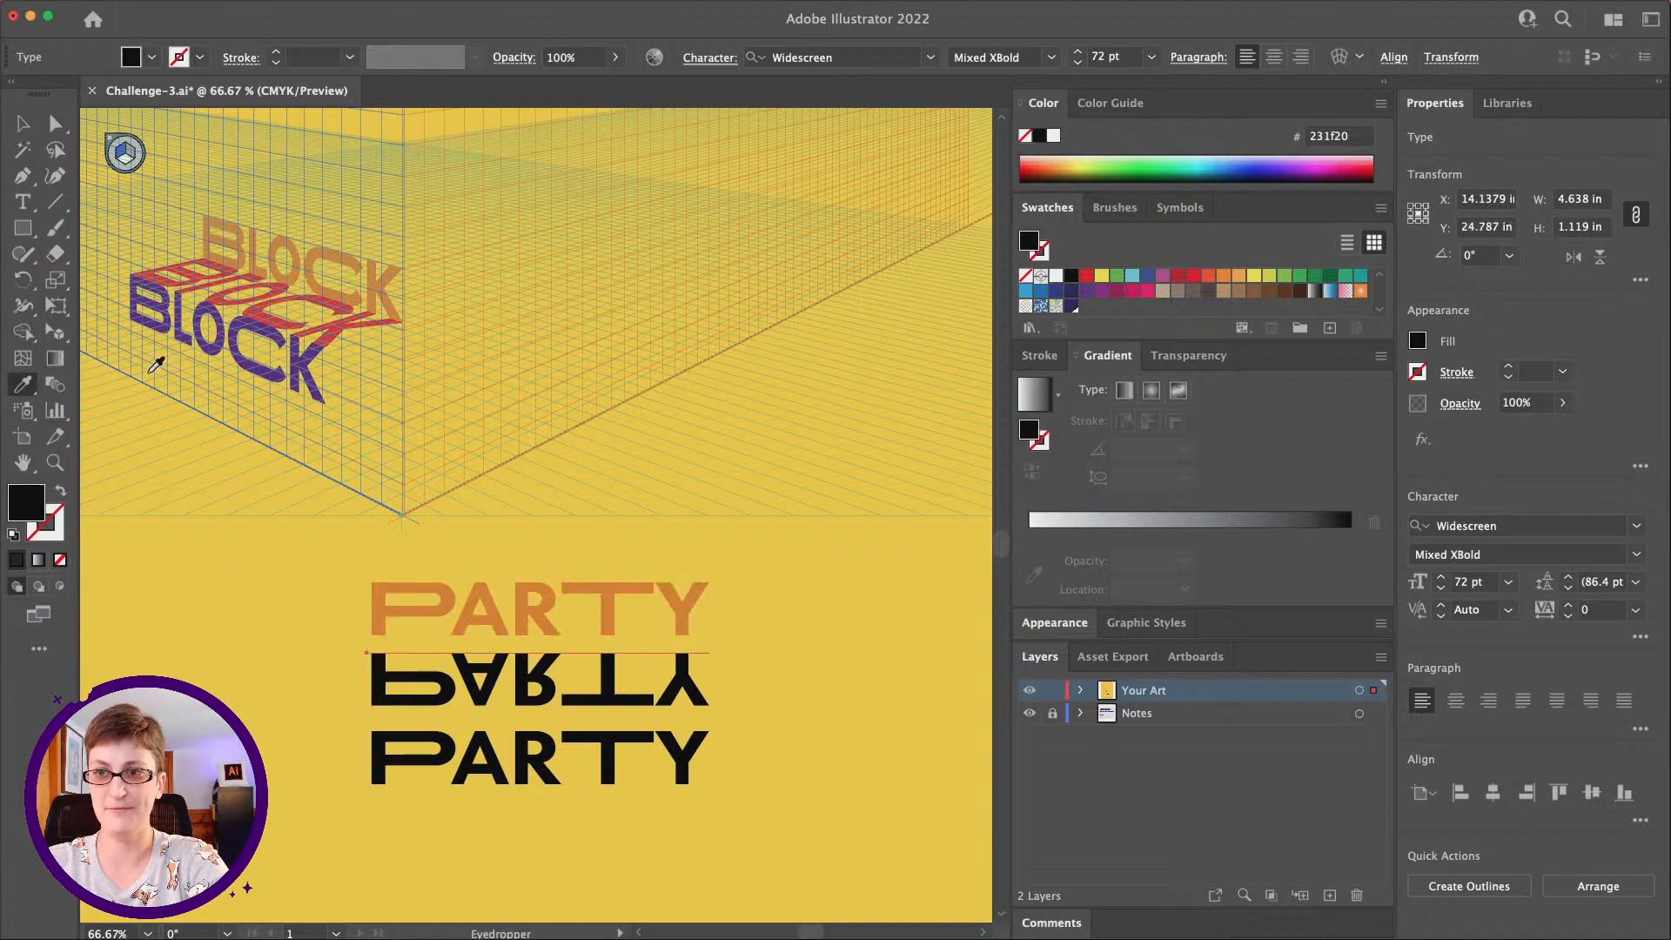
click(278, 322)
key(v)
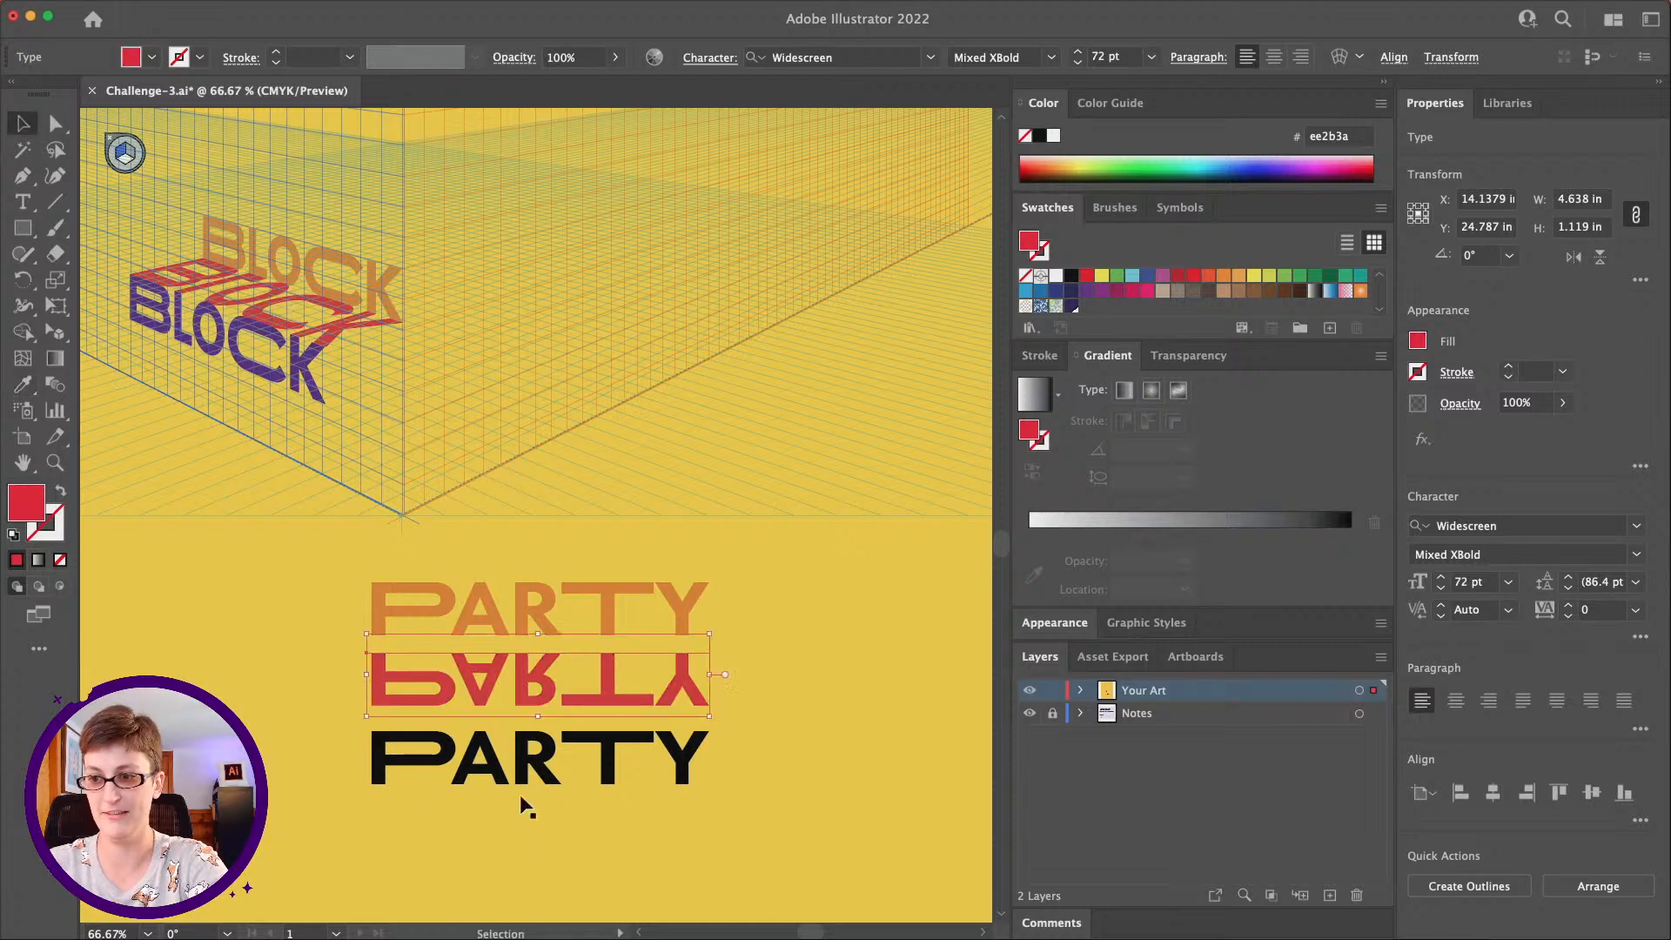
Color the lowest PARTY line purple by sampling the purple BLOCK text
click(526, 774)
key(i)
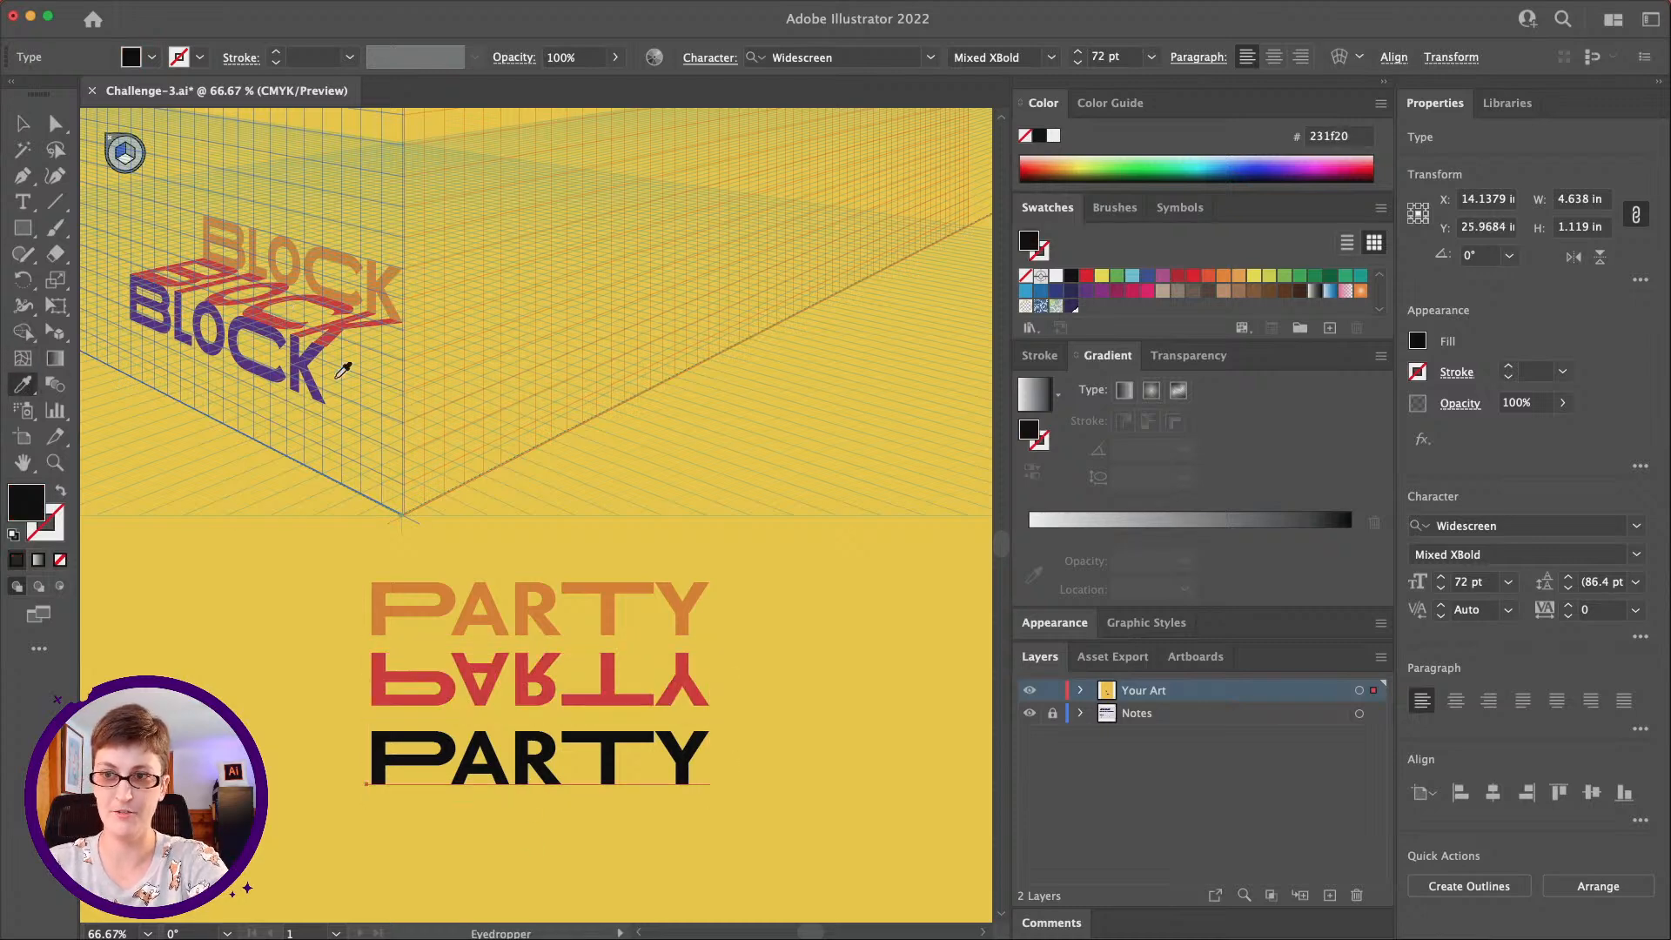
click(315, 376)
key(v)
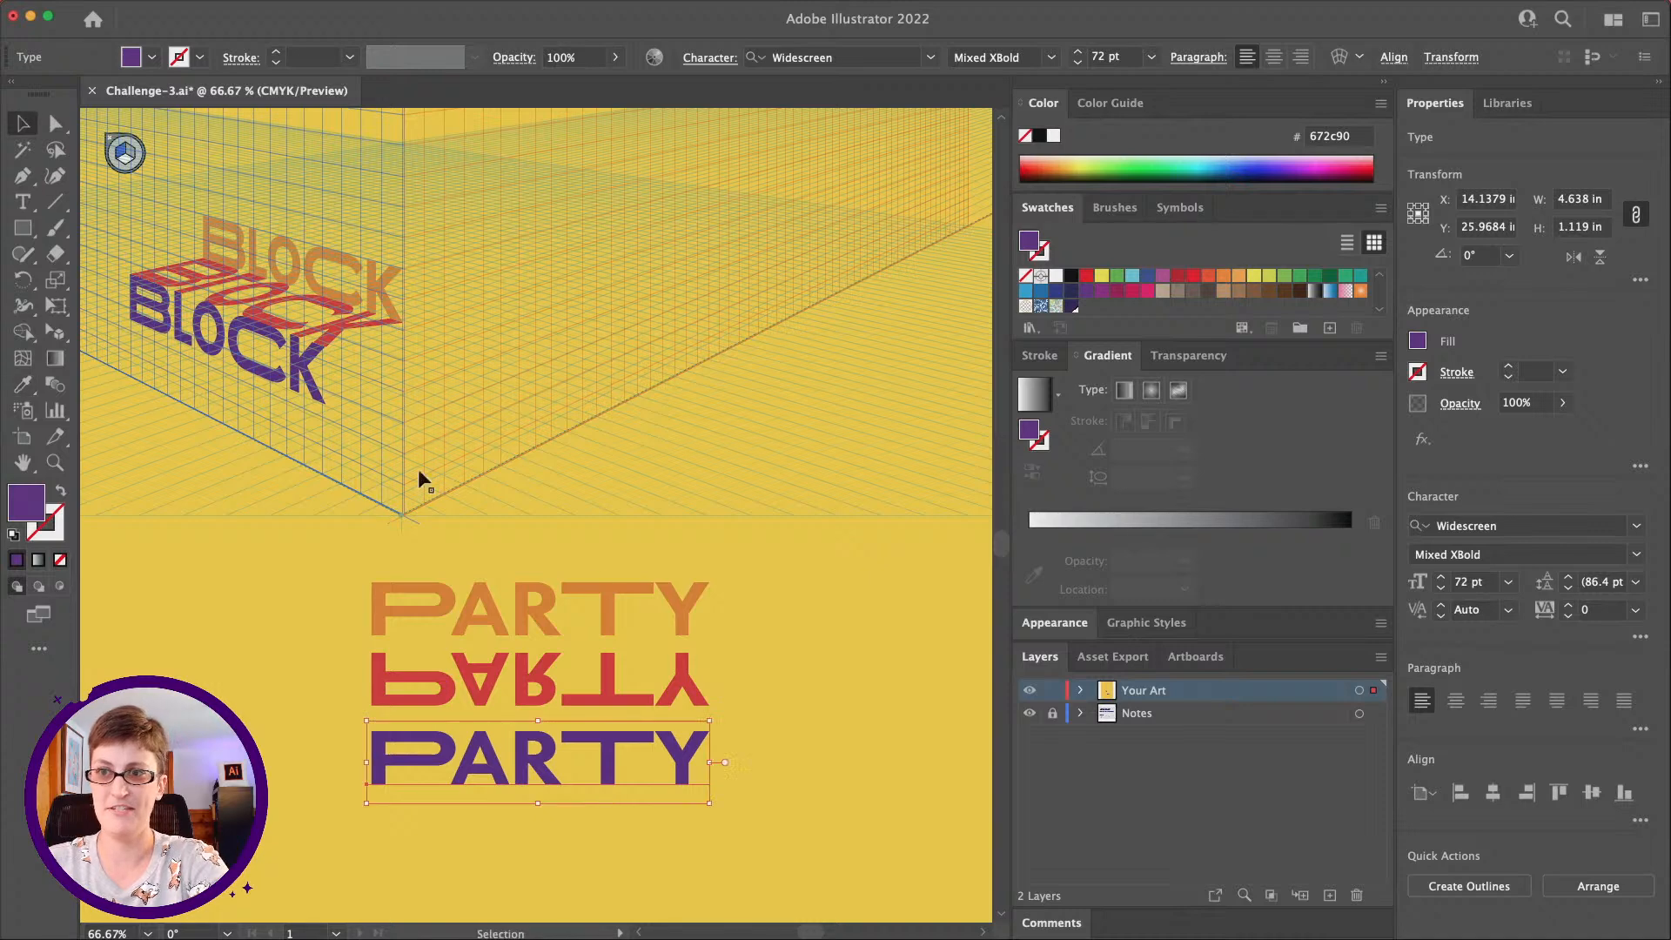
Make the right grid plane active and place the orange PARTY line in perspective beside the orange BLOCK at the grid's corner
click(687, 621)
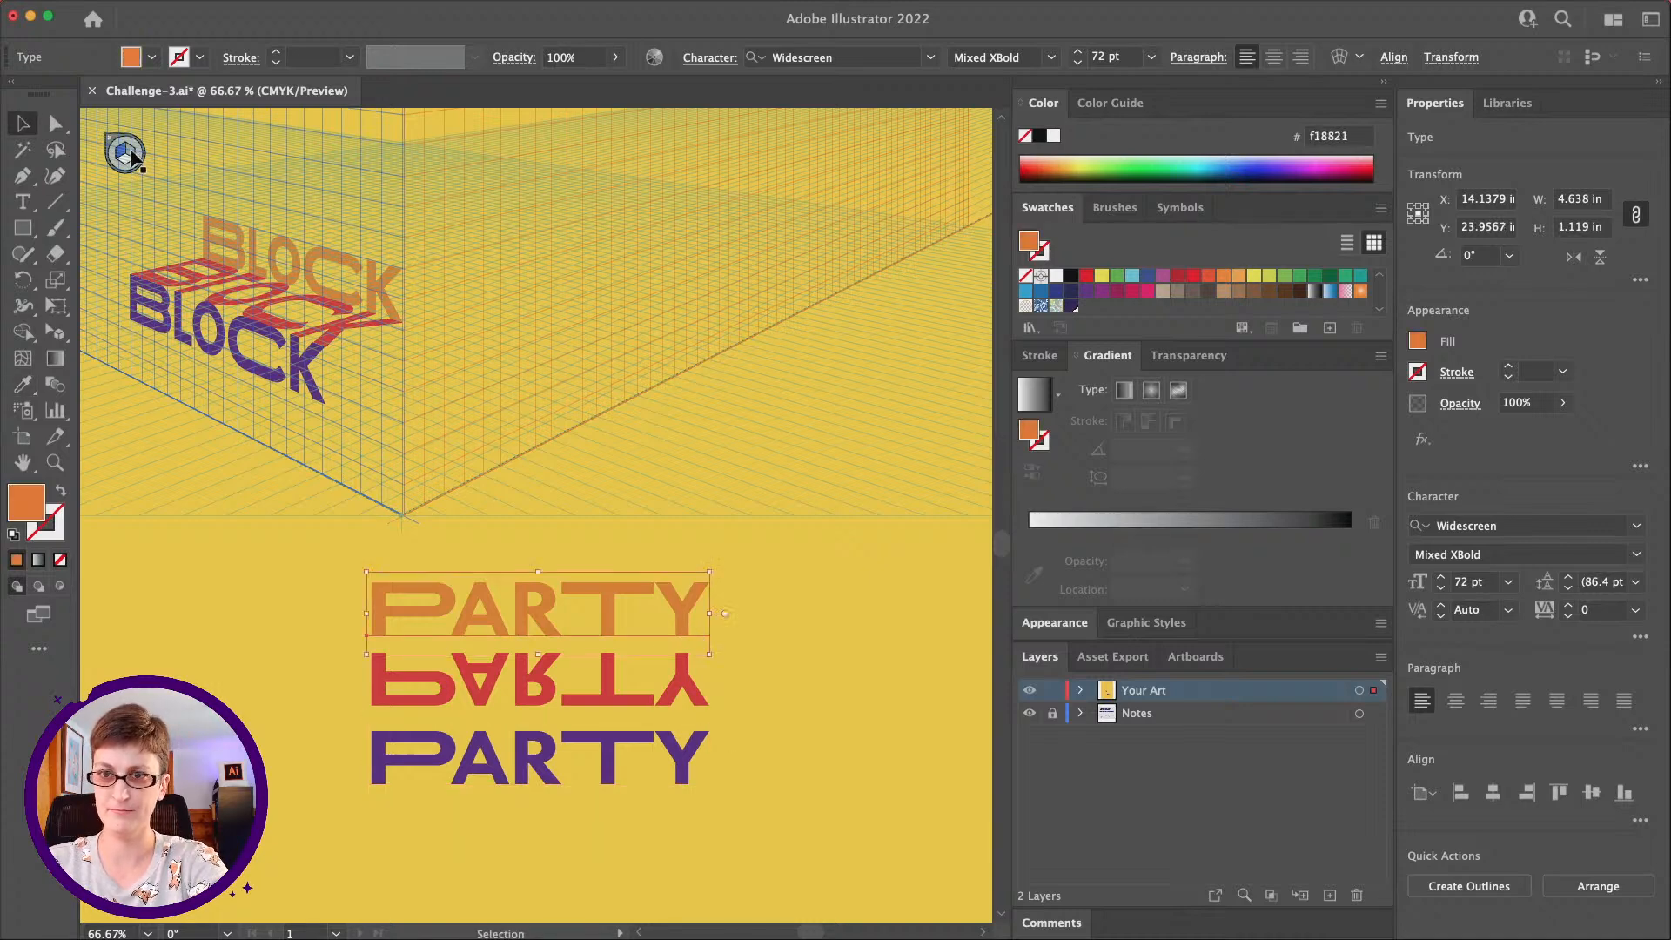
key(shift+v)
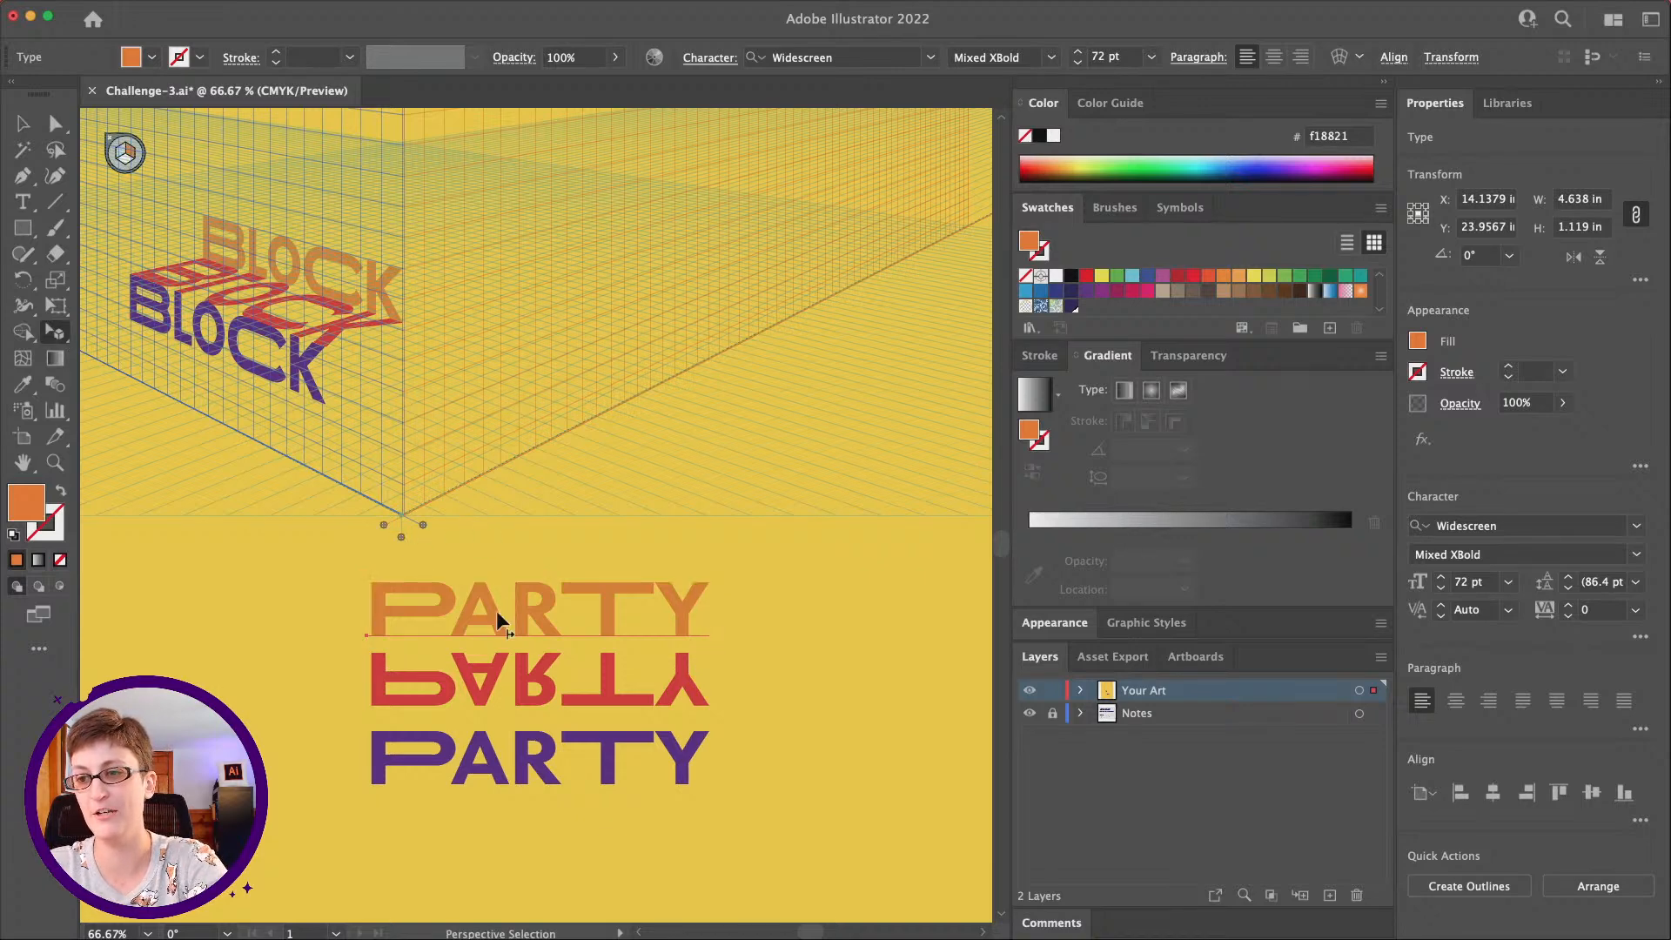
drag(496, 609, 477, 326)
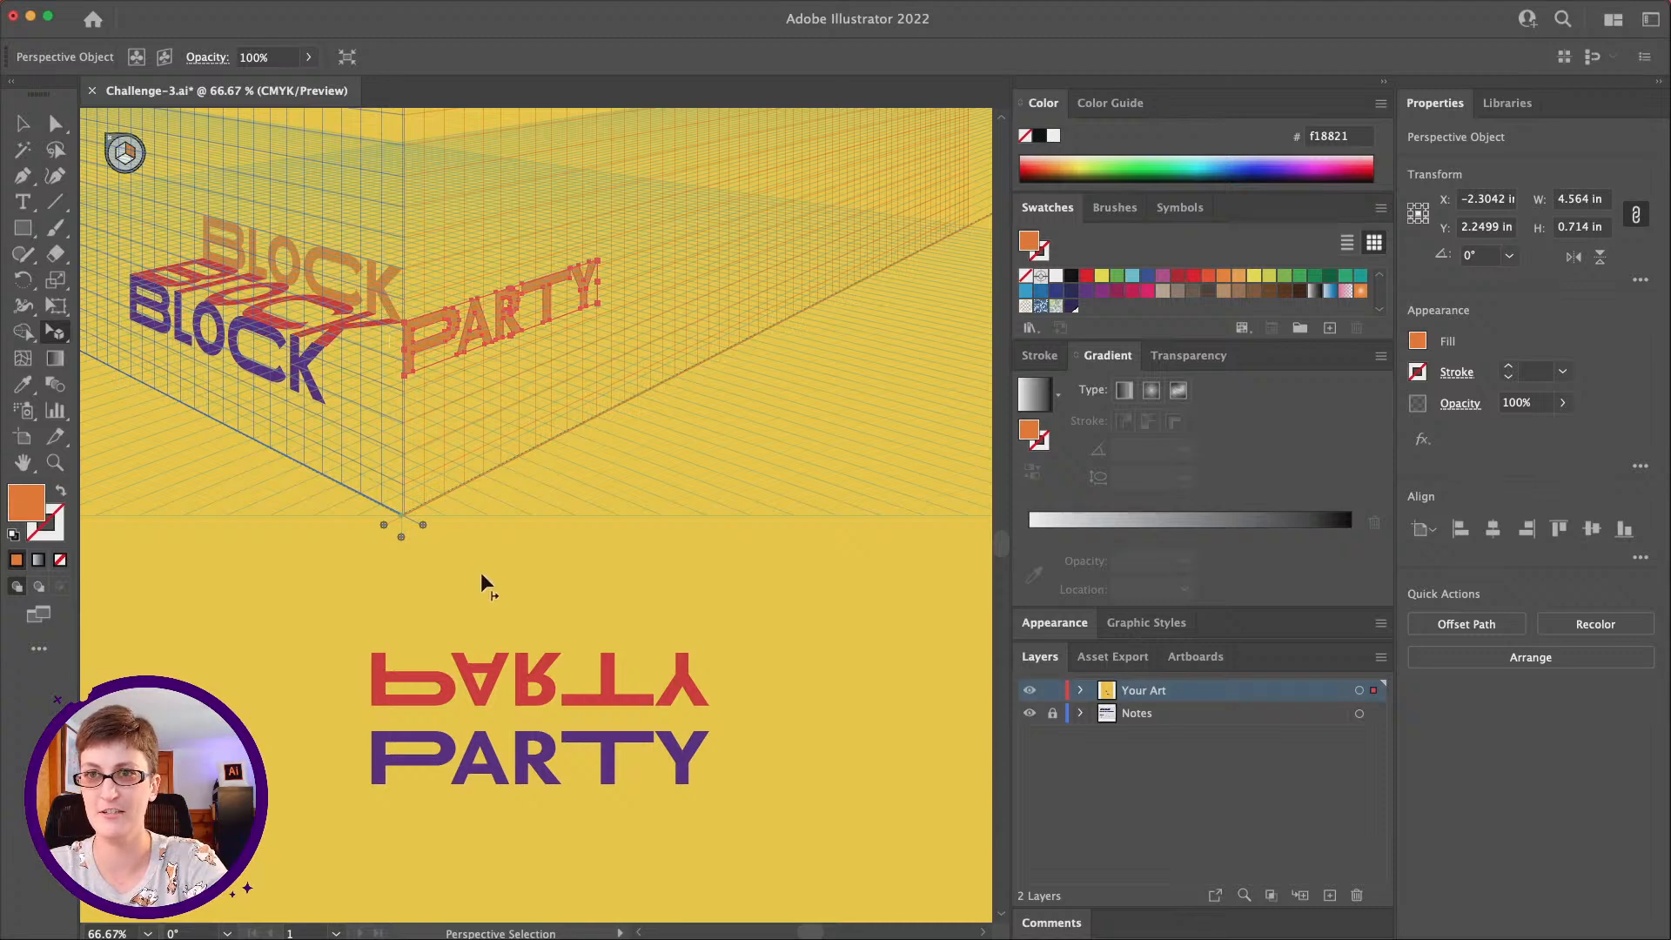
Select the mirrored red PARTY line and make the horizontal grid plane active for the Perspective Selection tool
click(23, 127)
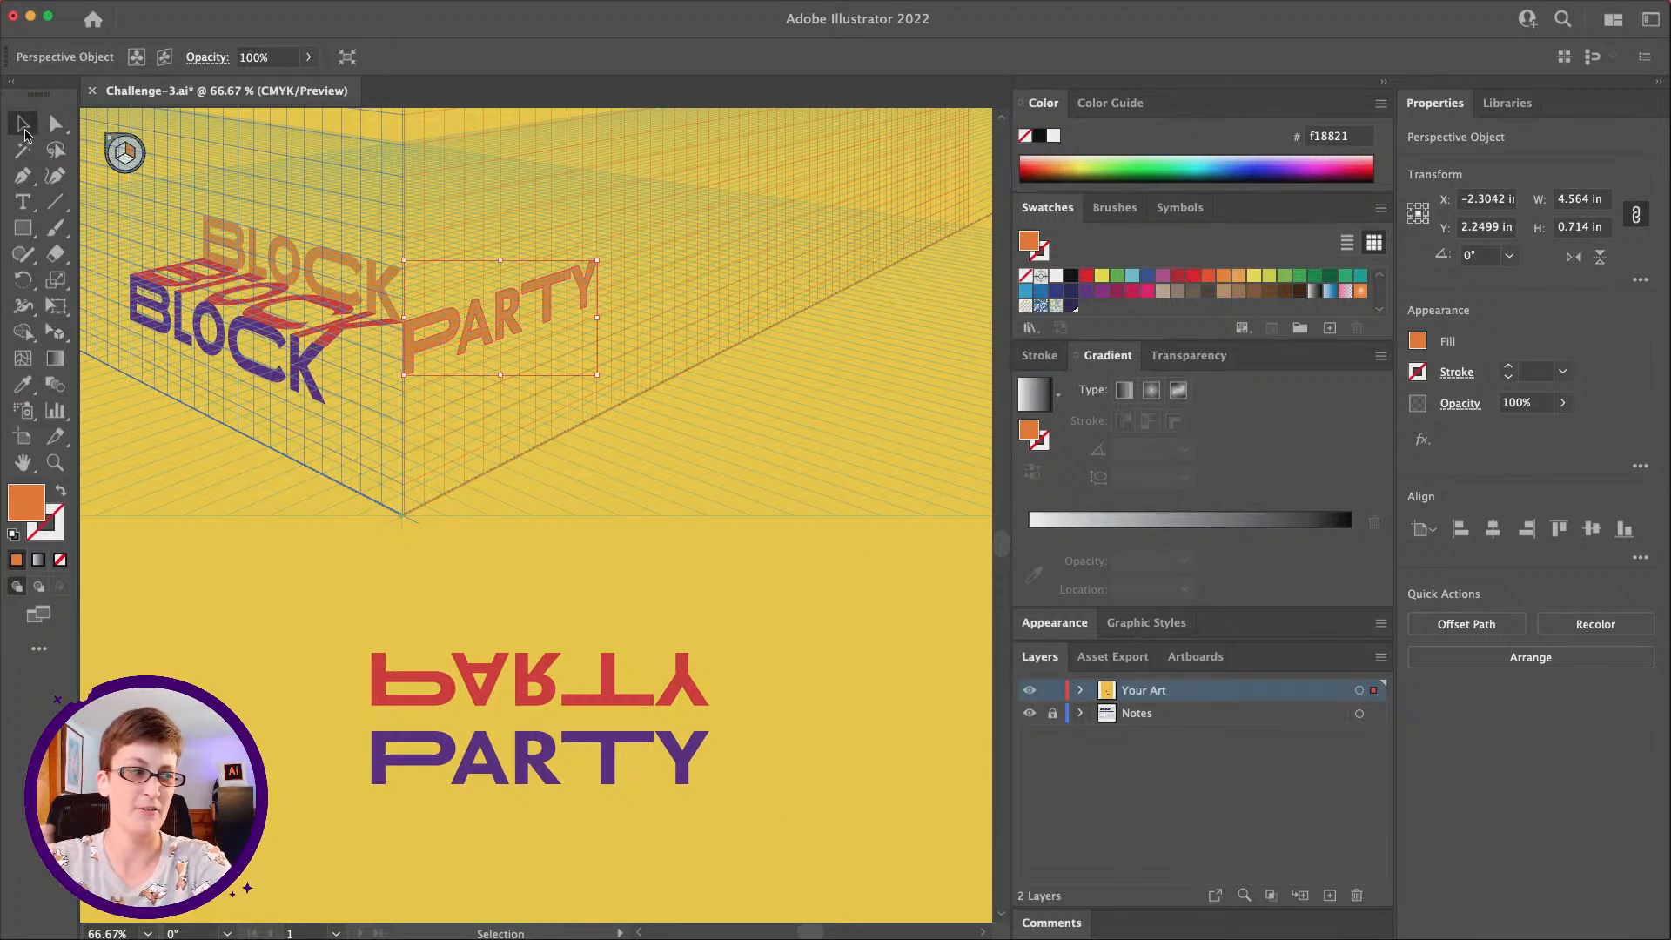
click(484, 687)
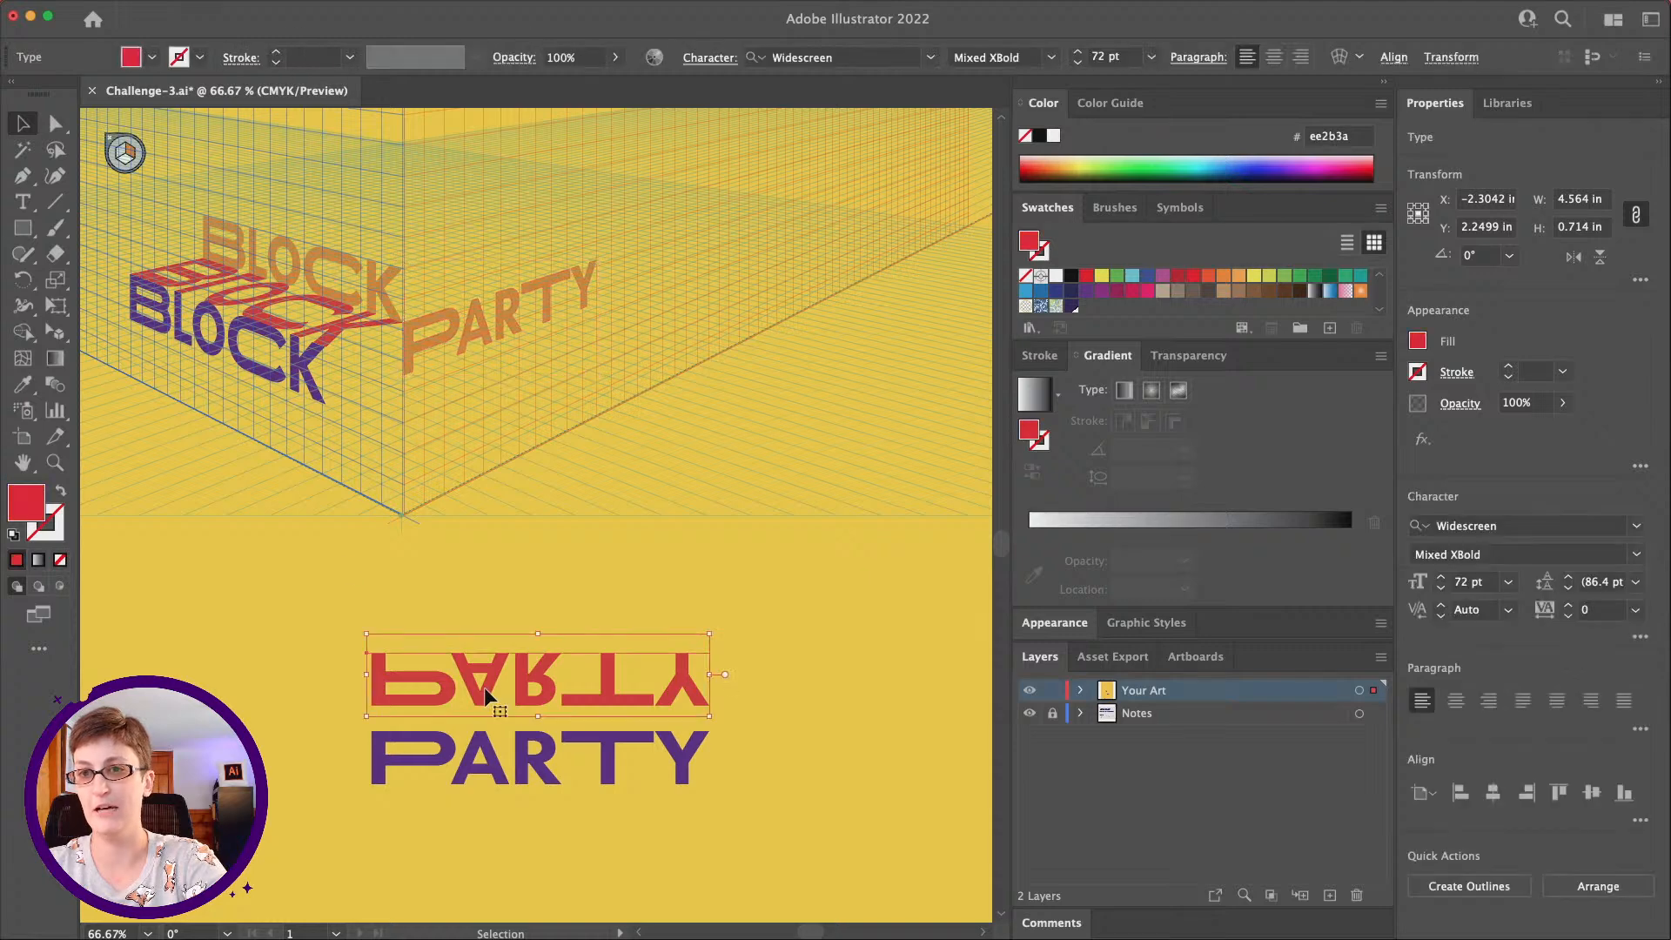
click(57, 332)
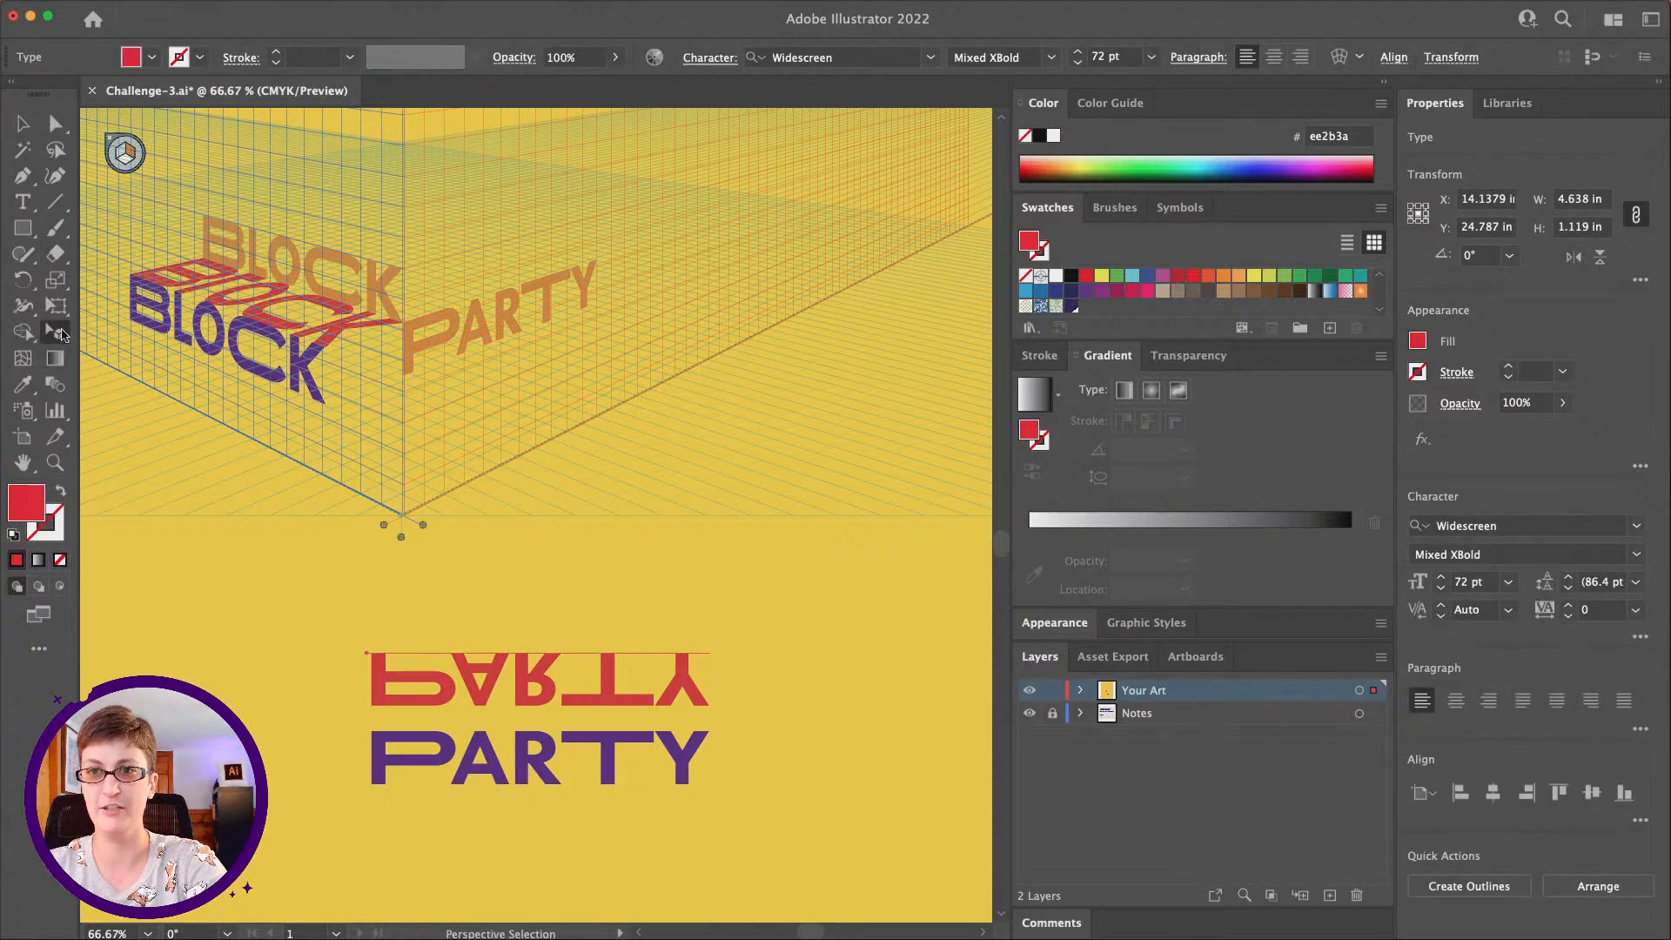
click(121, 165)
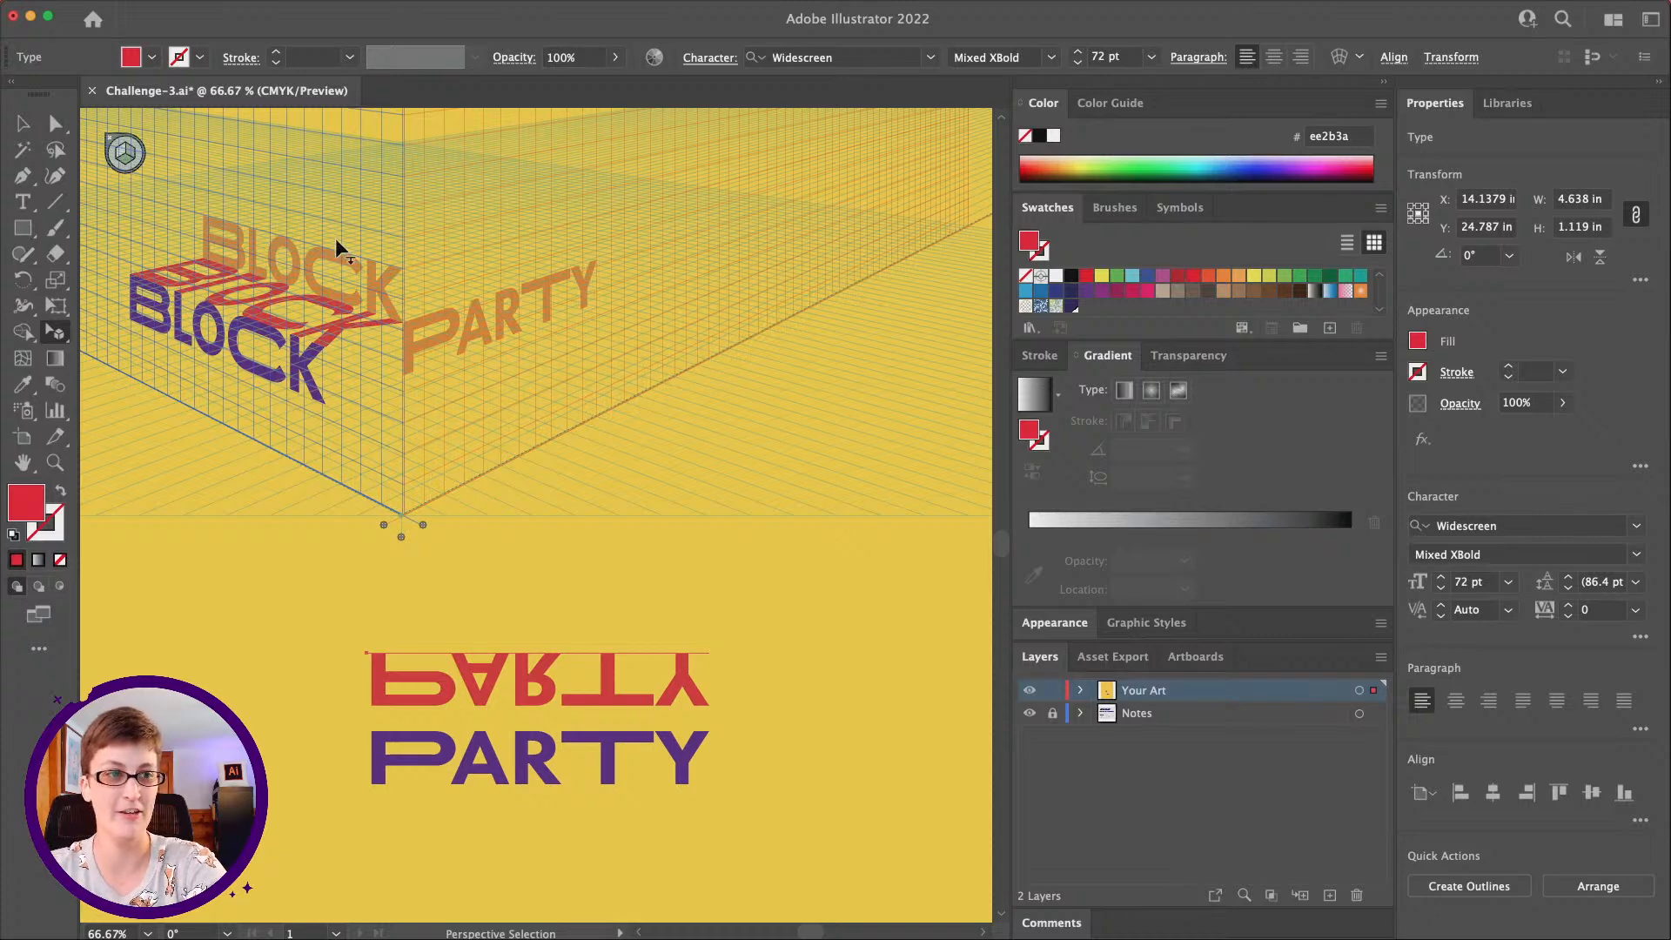
Try placing the unrotated red PARTY line on the horizontal plane below the orange PARTY, and undo the placement
drag(601, 698, 557, 465)
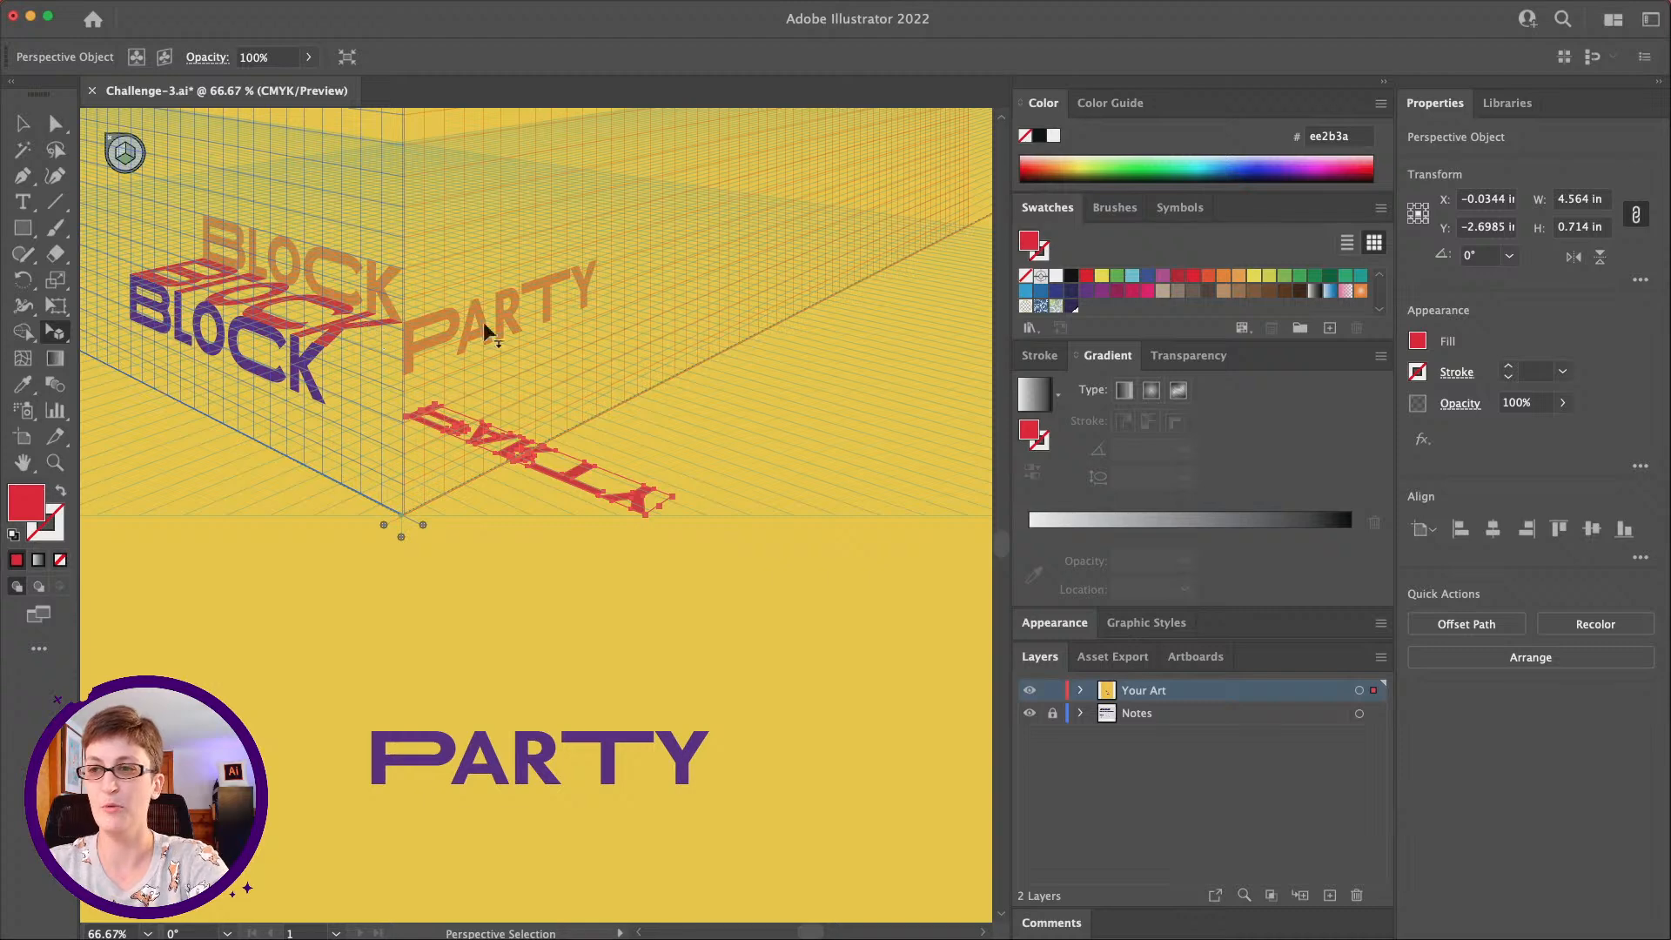
key(super+z)
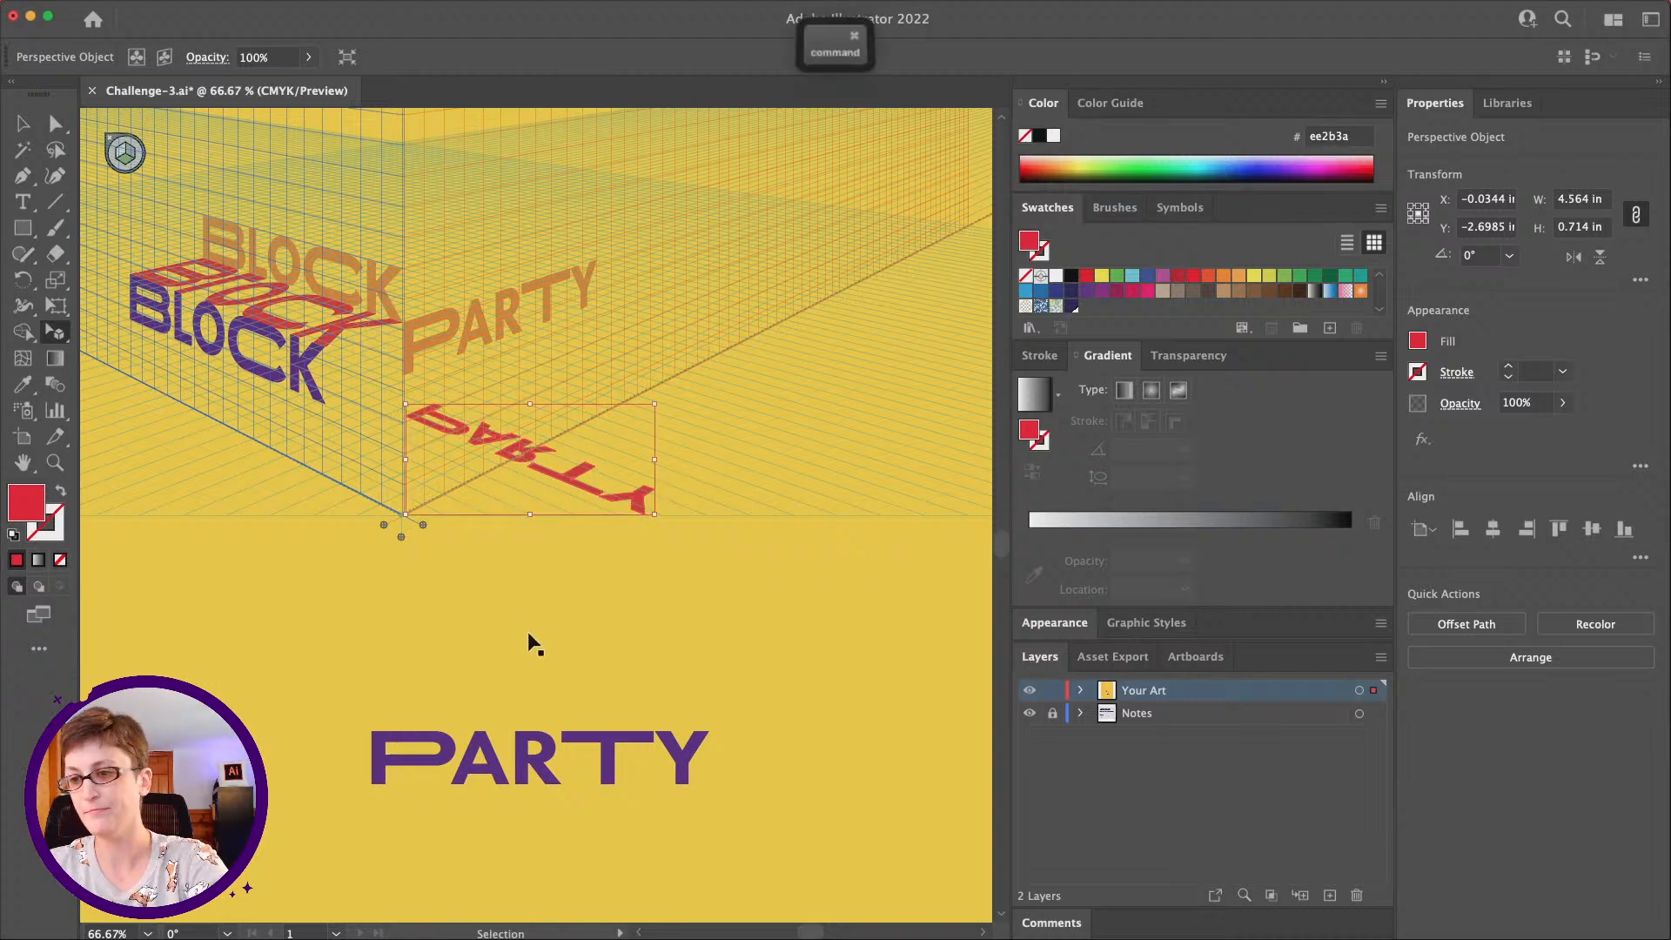
Rotate the mirrored red PARTY line 90° and place it on the horizontal plane along the orange PARTY's base
key(v)
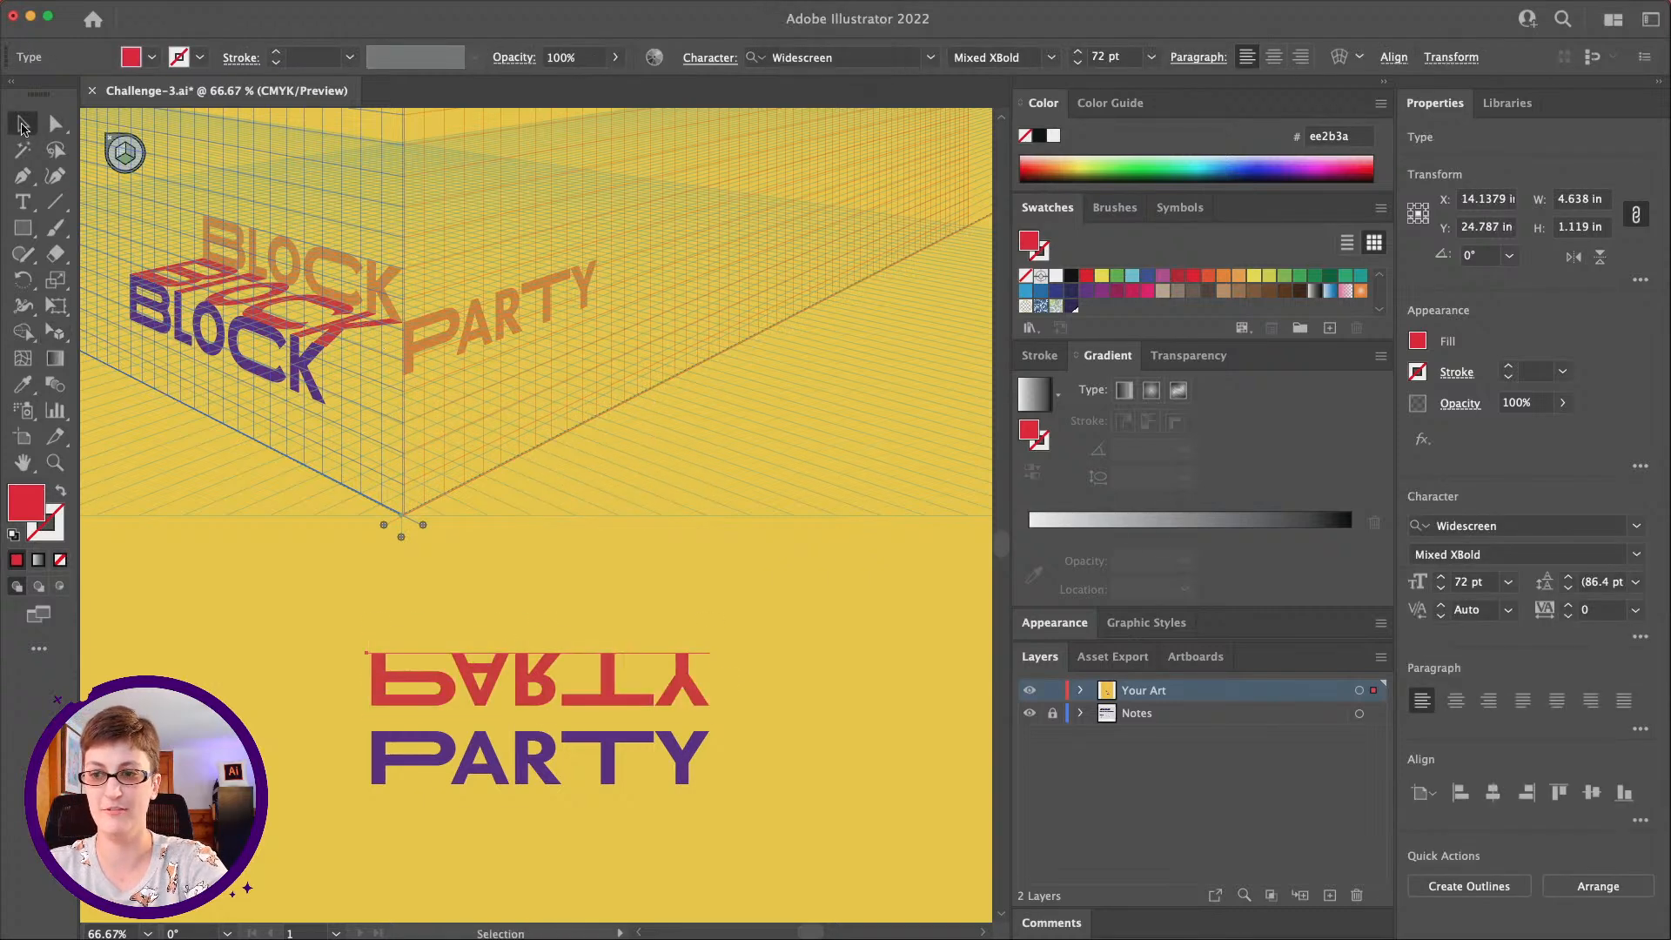
click(401, 674)
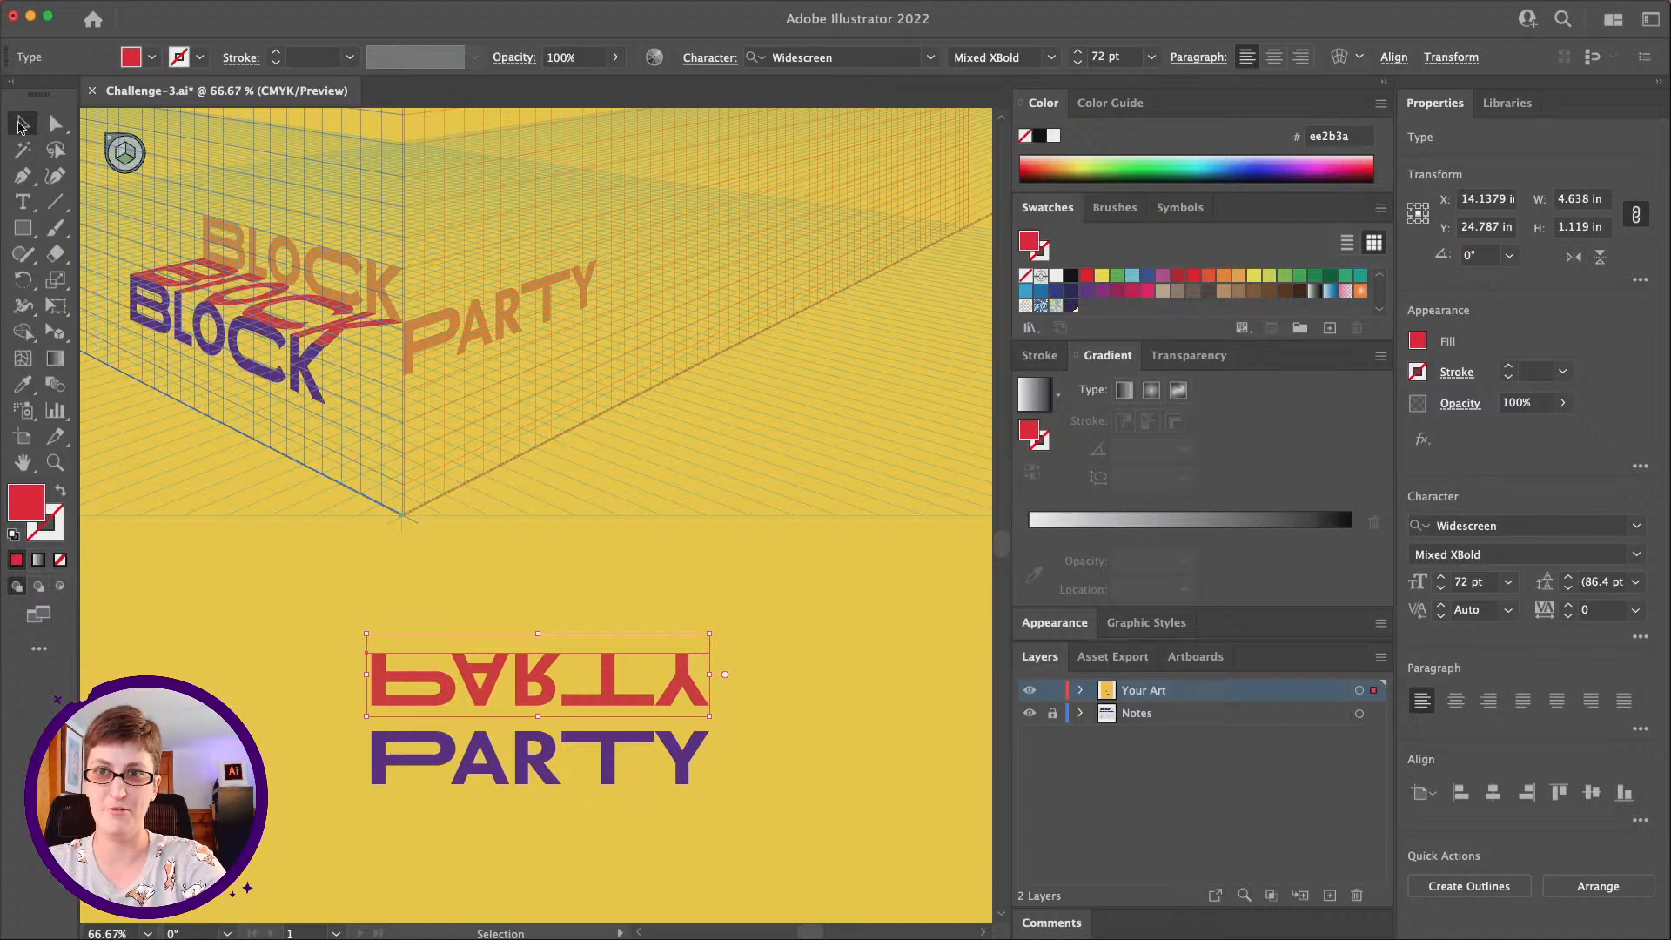
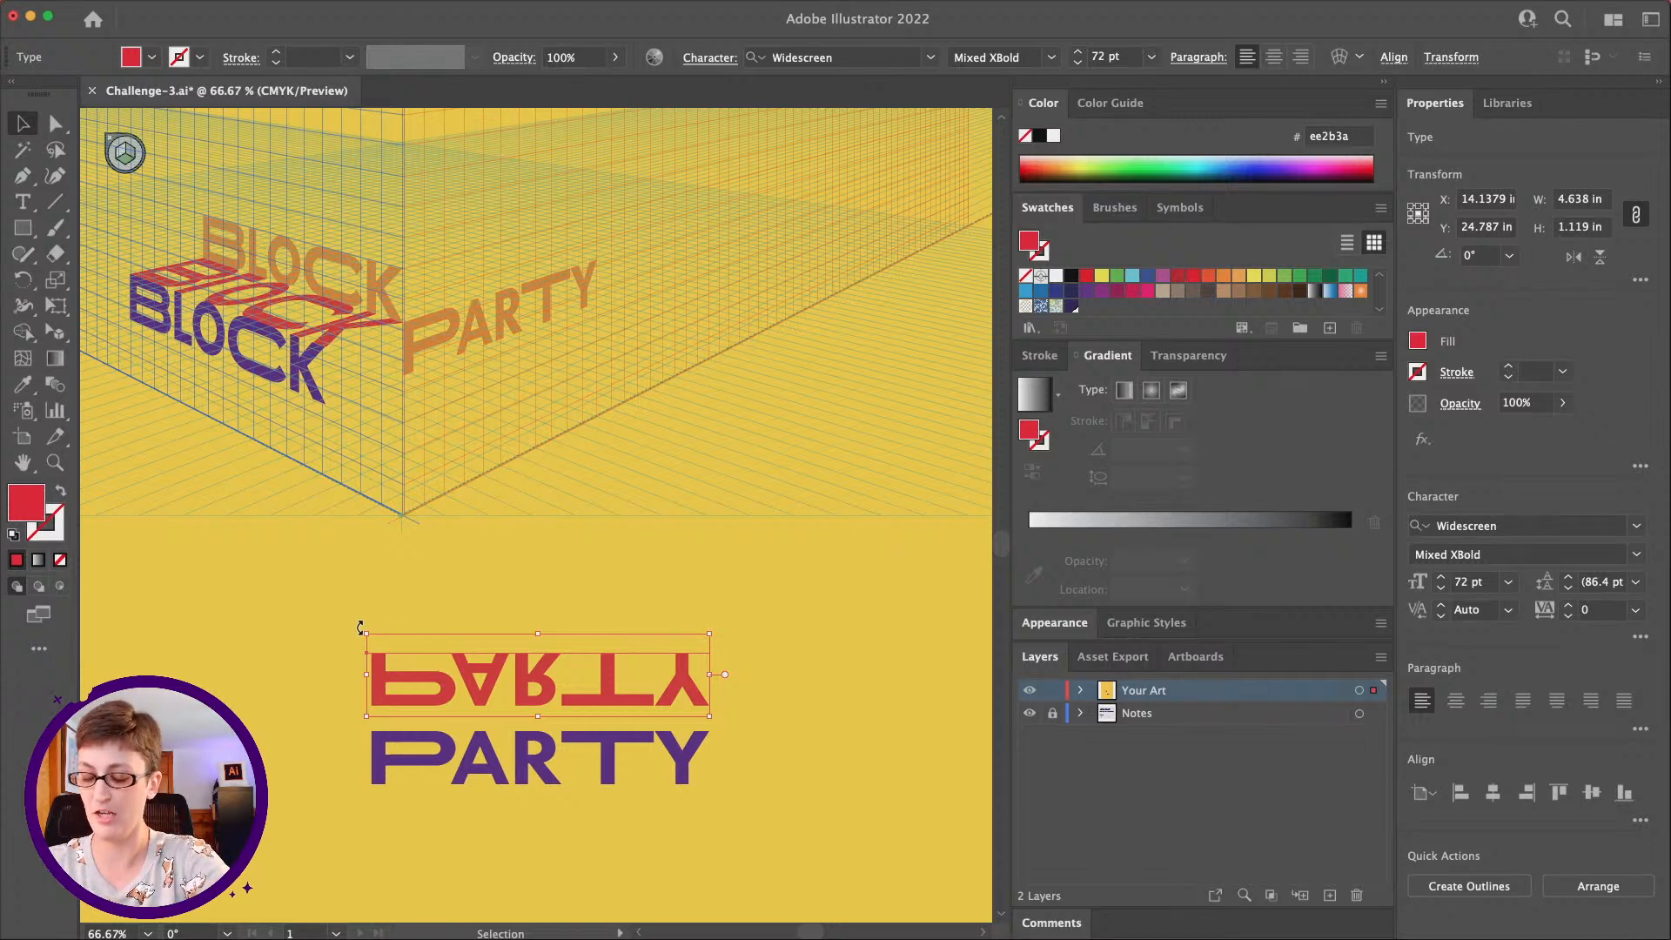
drag(361, 629, 361, 633)
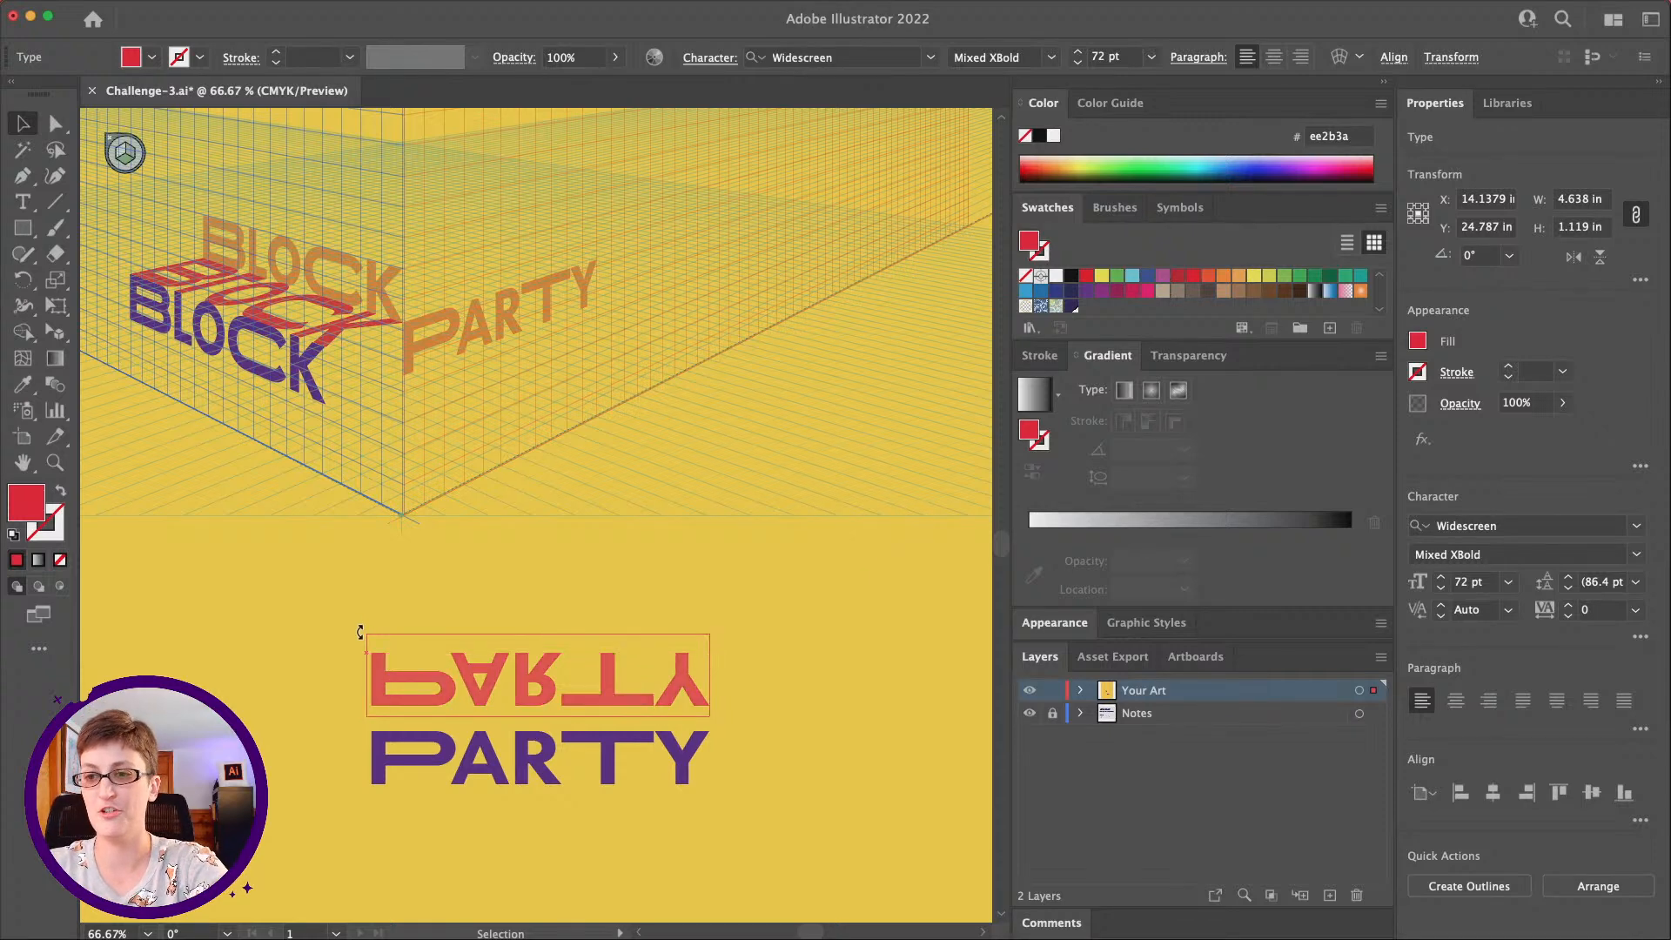
drag(364, 690, 381, 756)
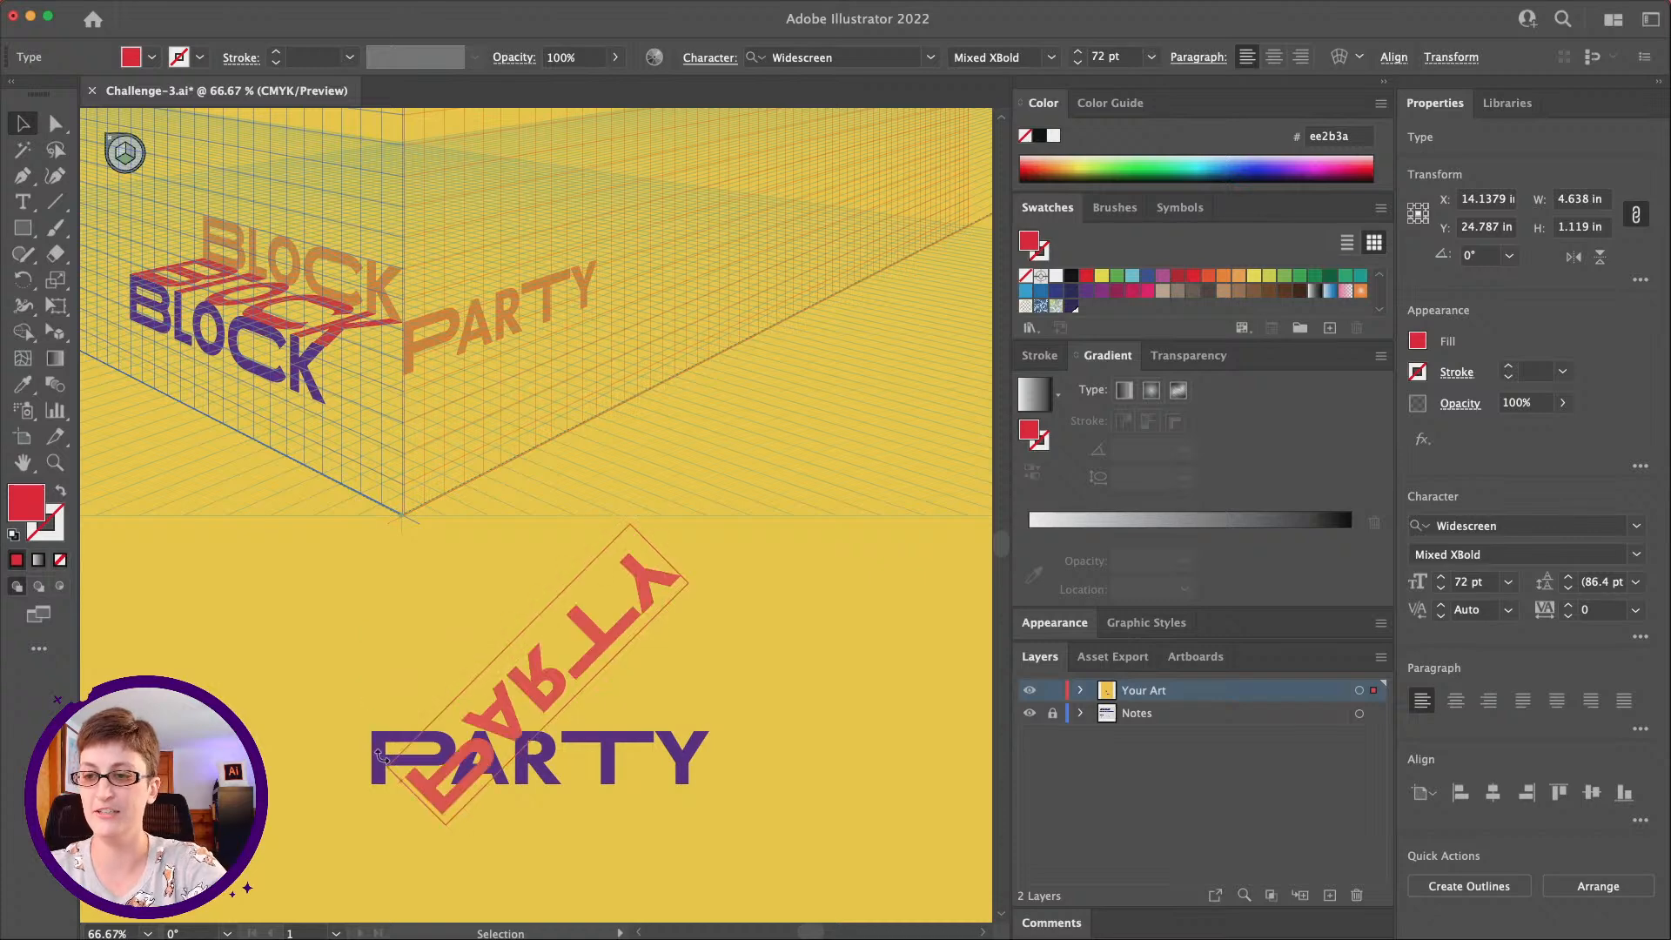
drag(396, 816, 449, 823)
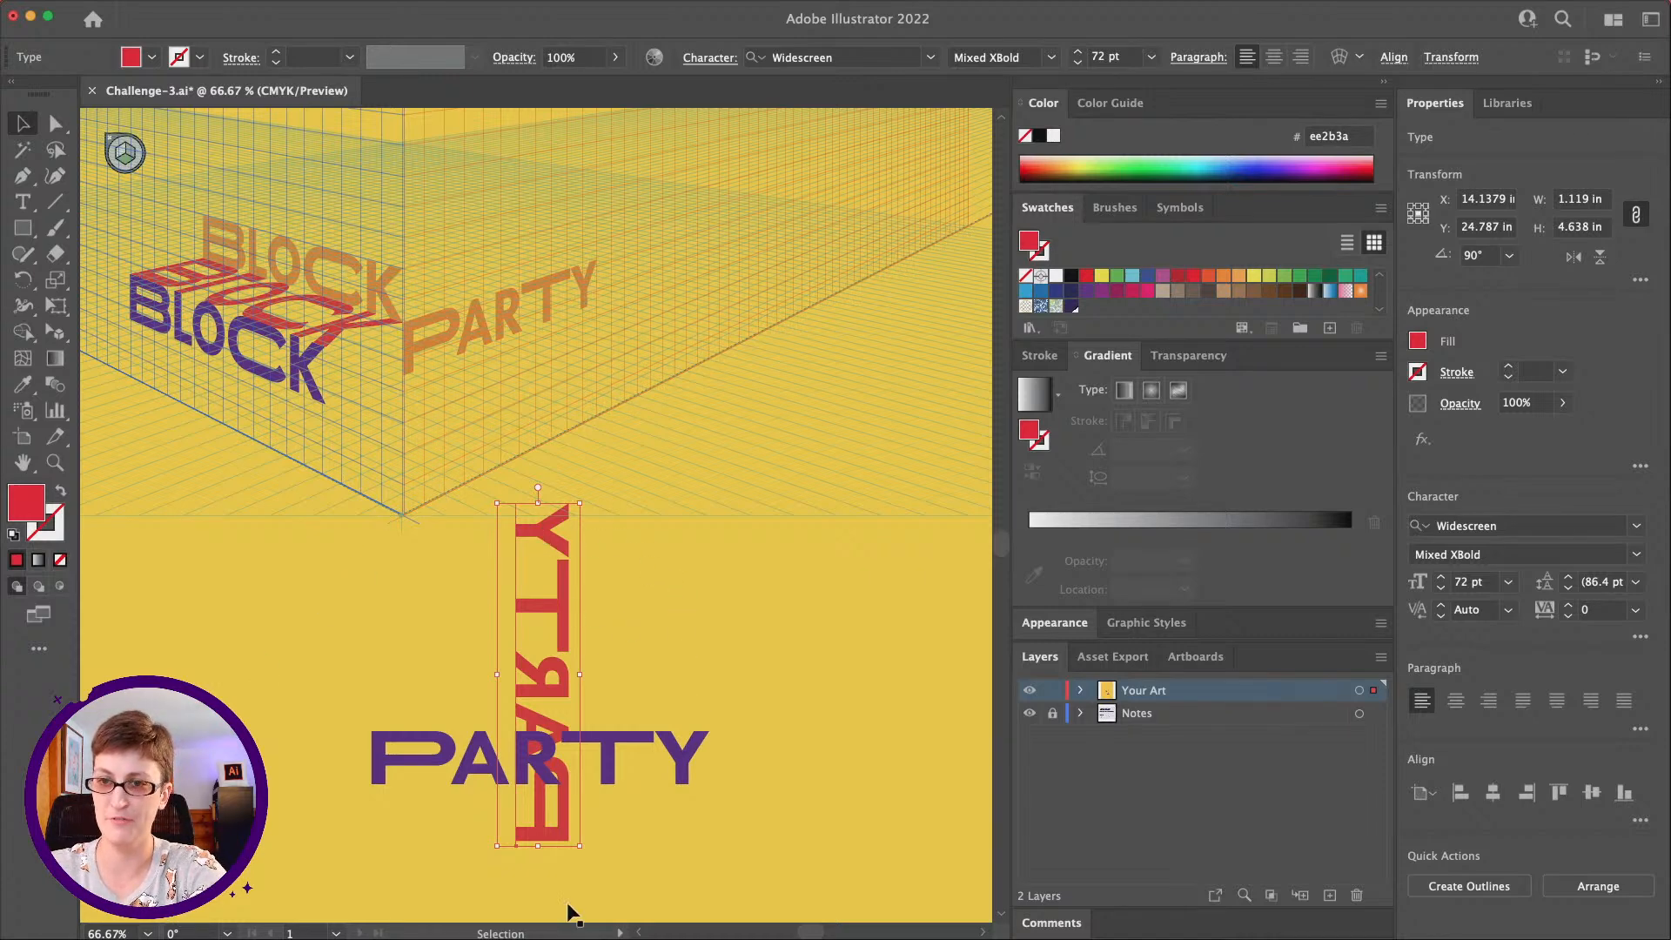
click(56, 332)
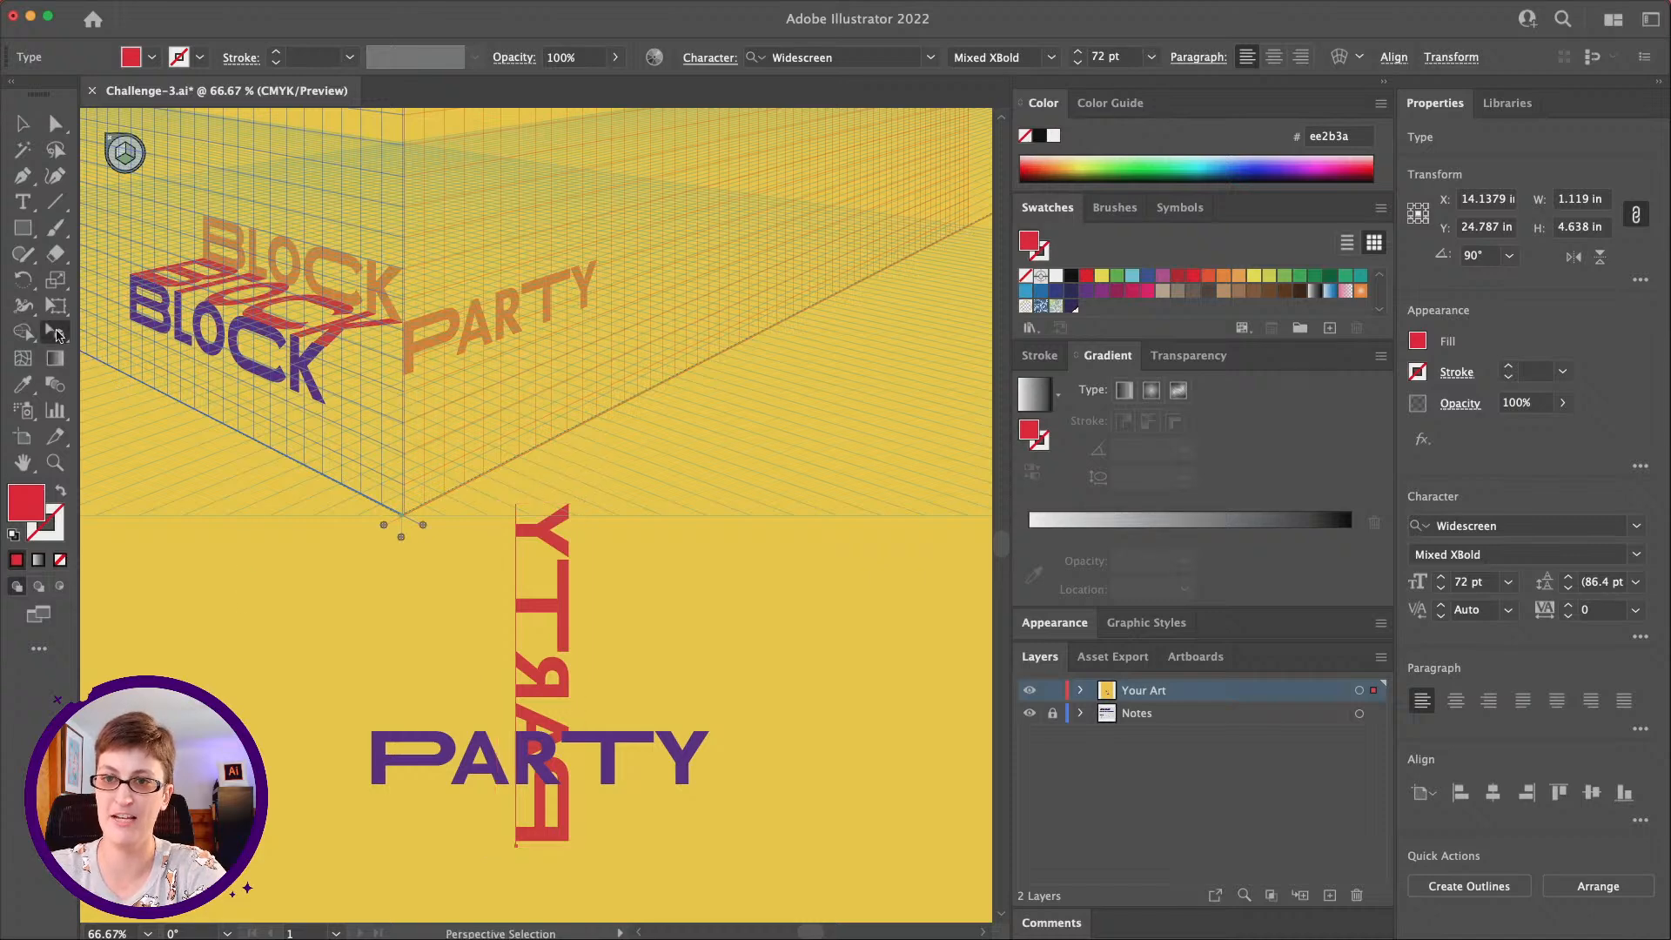
drag(564, 599, 539, 342)
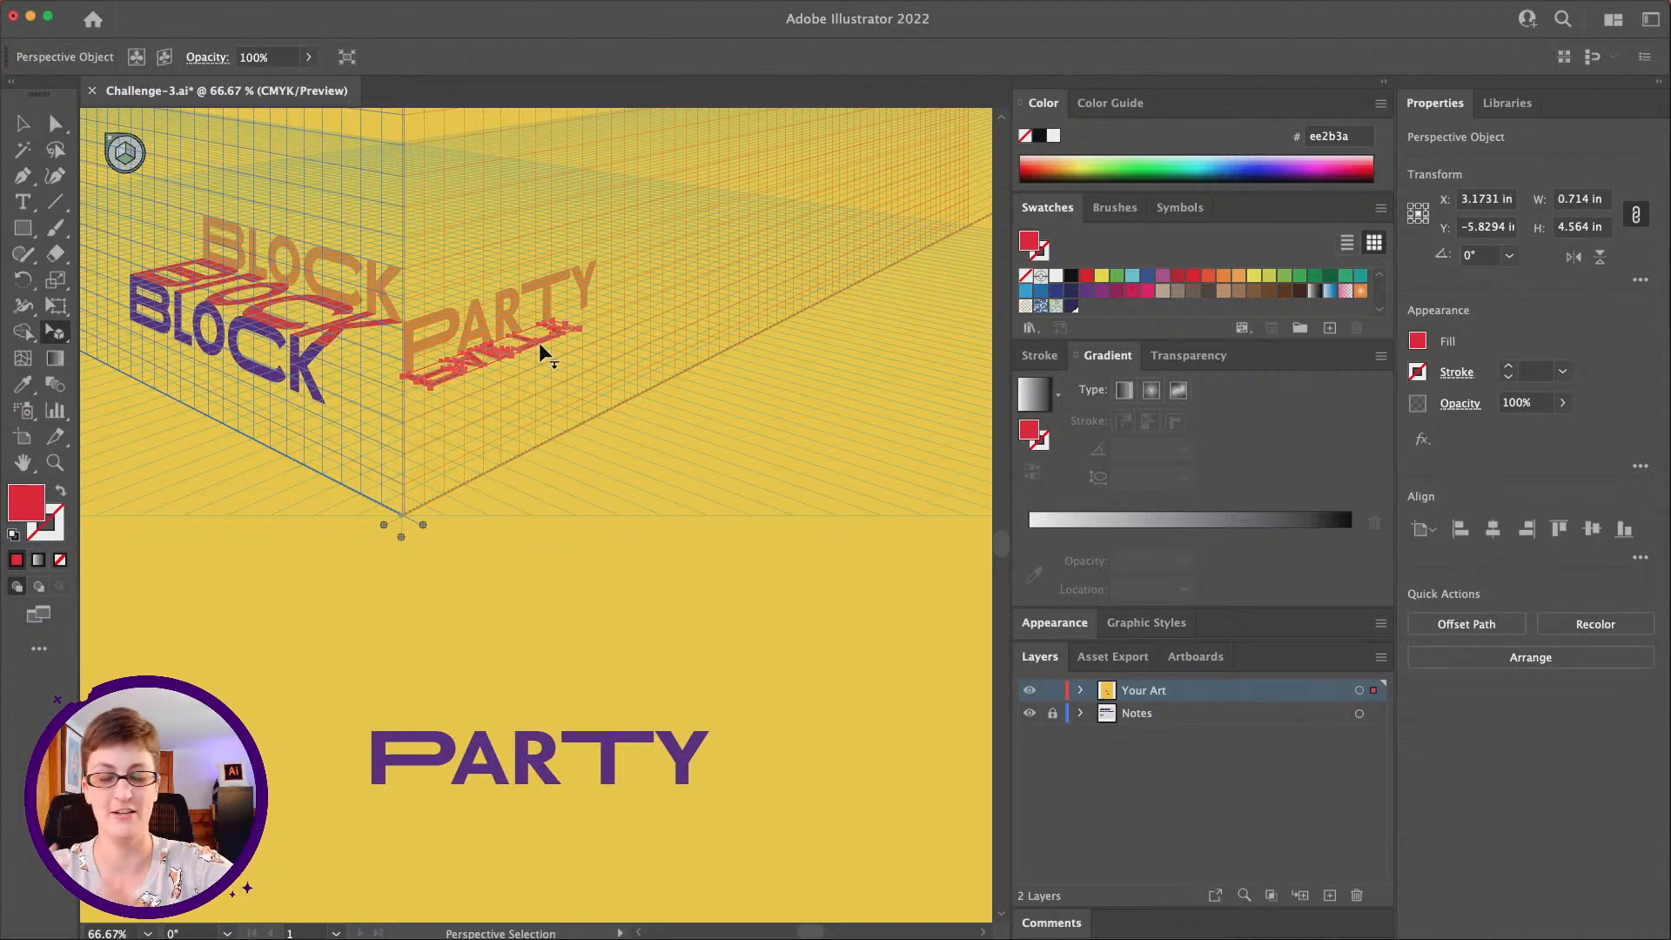
Scale up the red PARTY line on the horizontal plane to about 0.98 × 6.25 in so it spans the orange PARTY's base
click(54, 462)
click(538, 389)
click(464, 472)
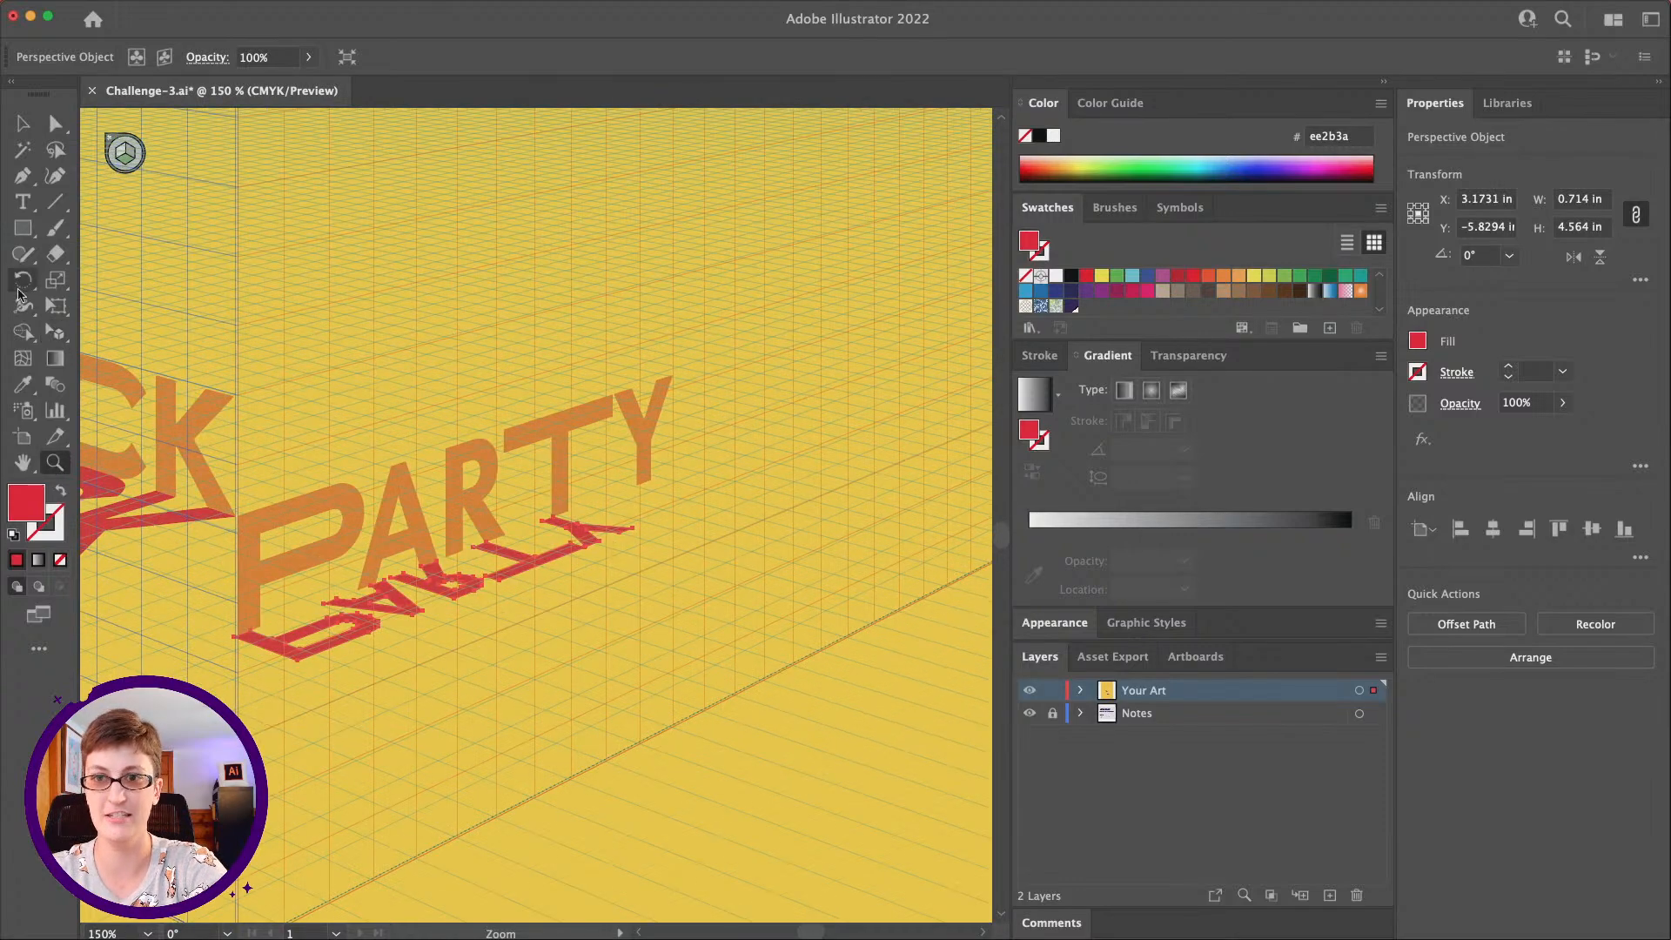
click(55, 332)
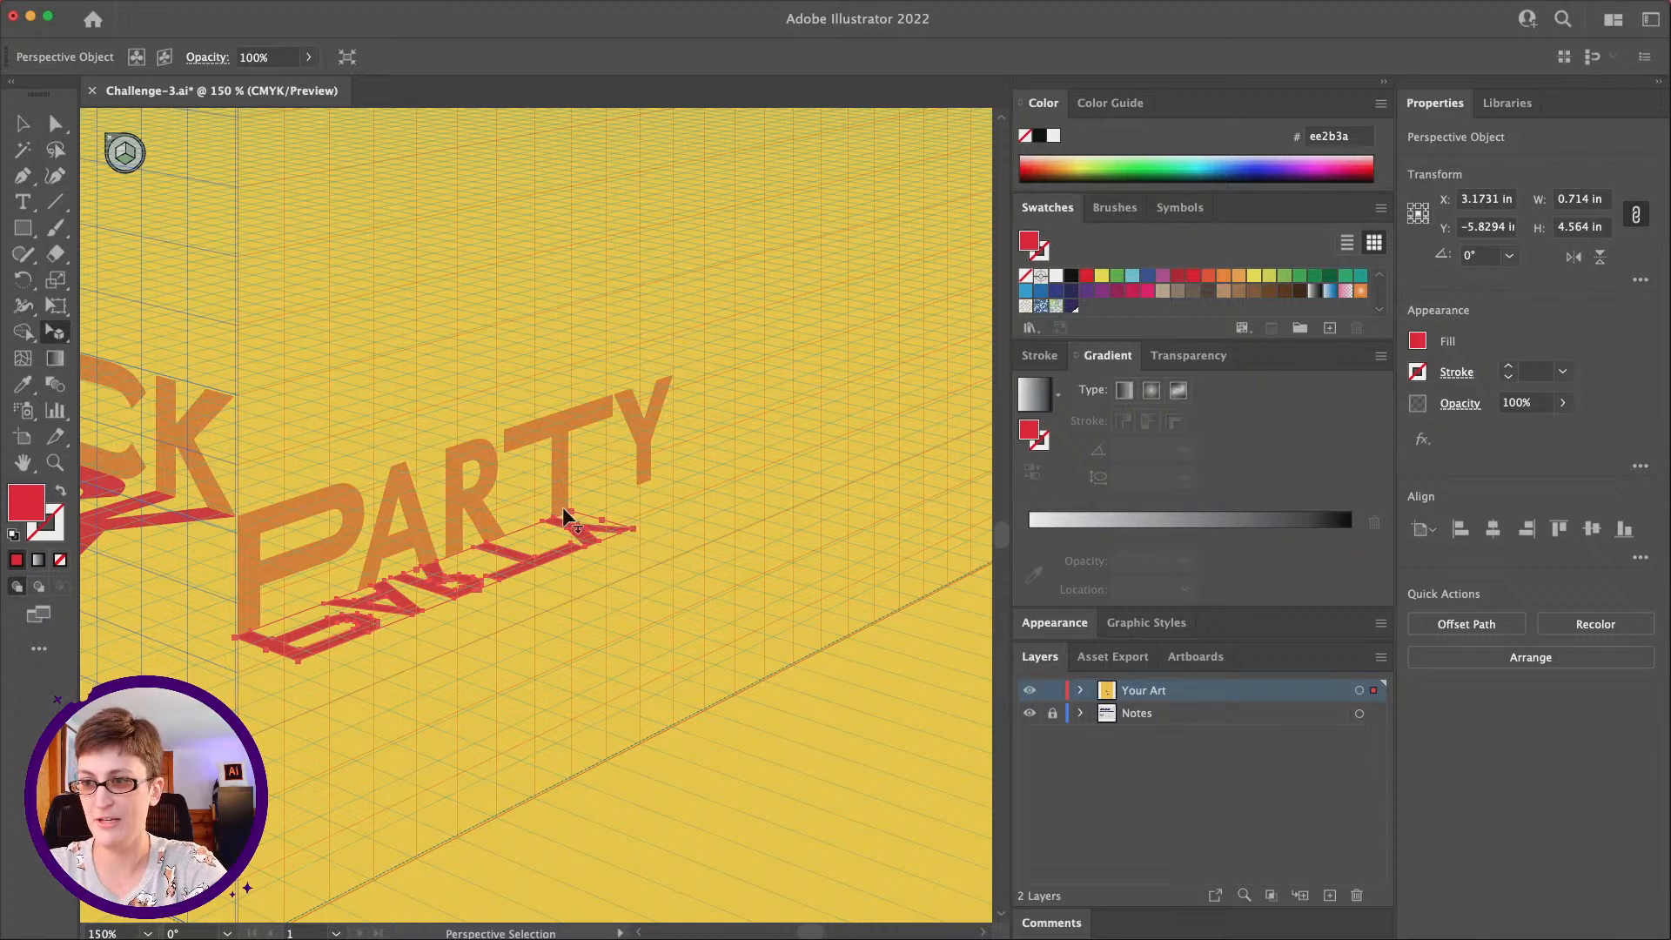
drag(633, 525, 776, 498)
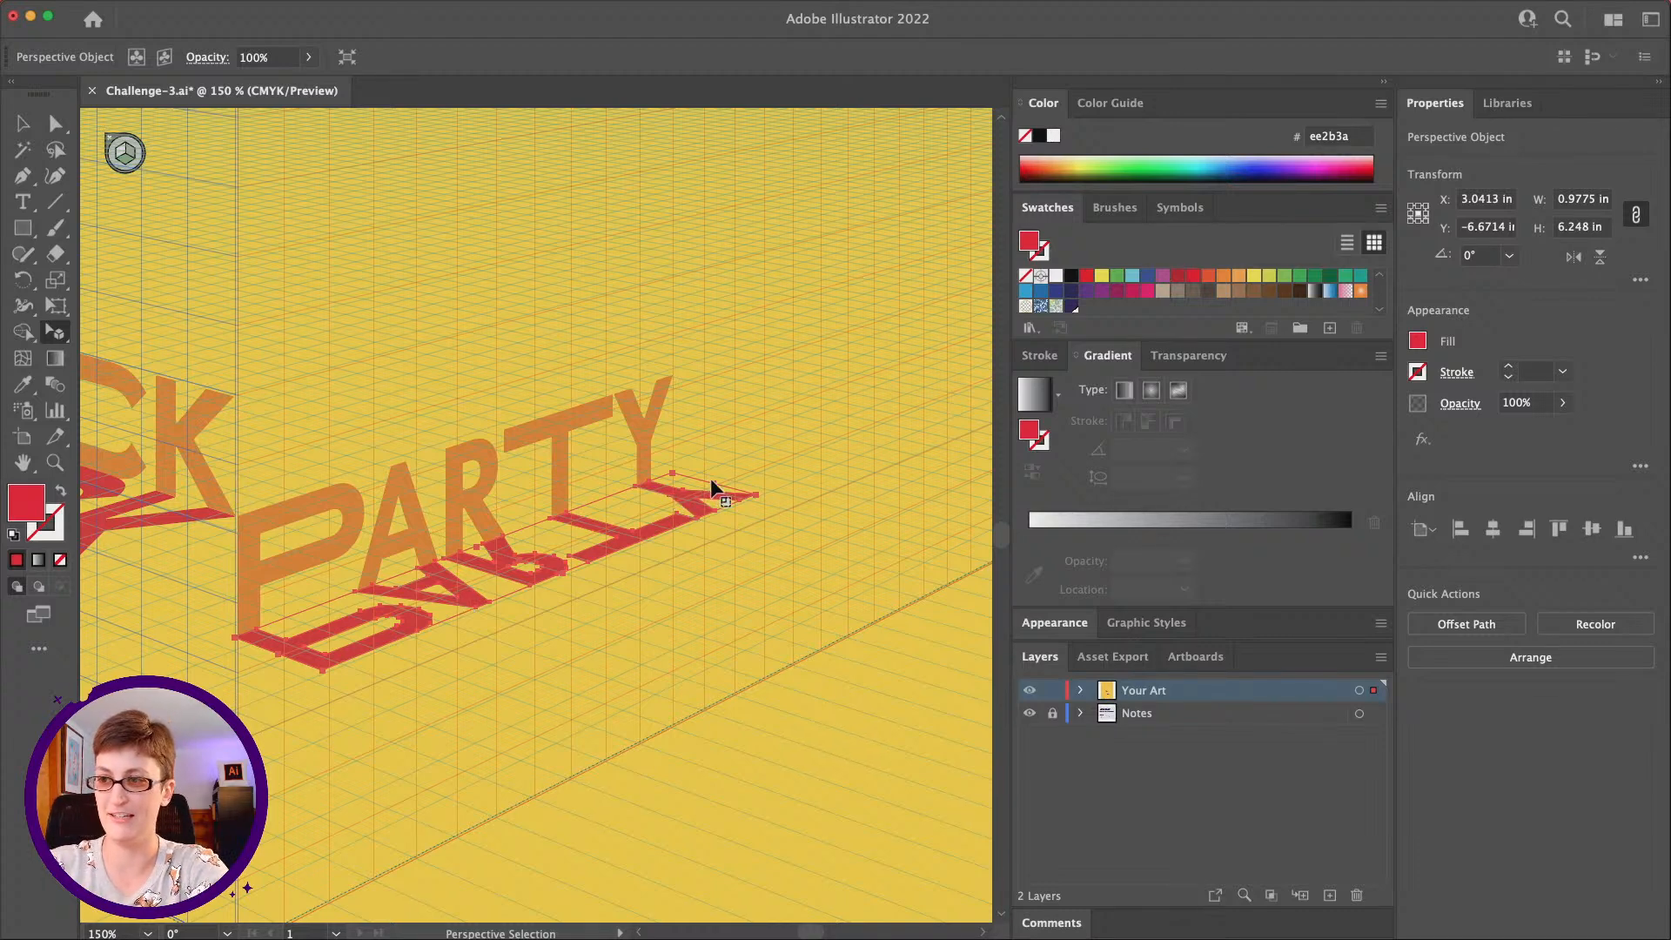
Try stretching the red PARTY line further lengthwise along the orange PARTY's base, and undo the stretch
drag(708, 485, 761, 456)
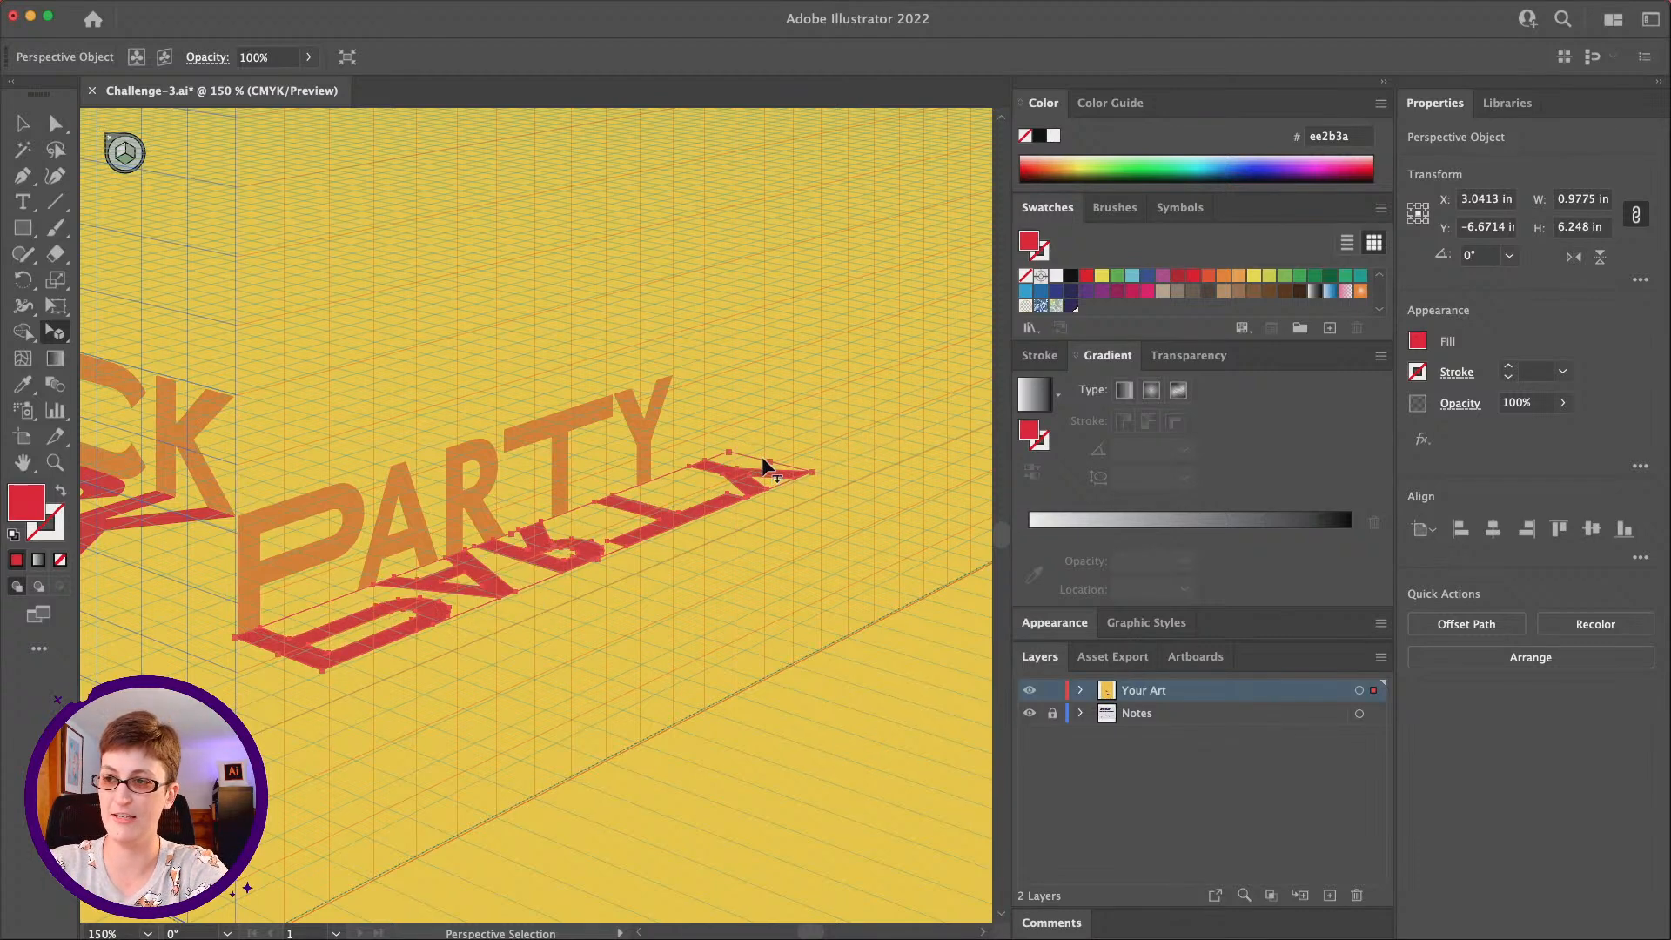
key(super+z)
key(super+z)
Place the purple PARTY line on the right grid plane below the red PARTY and scale it to about 4.95 × 0.77 in
key(super+minus)
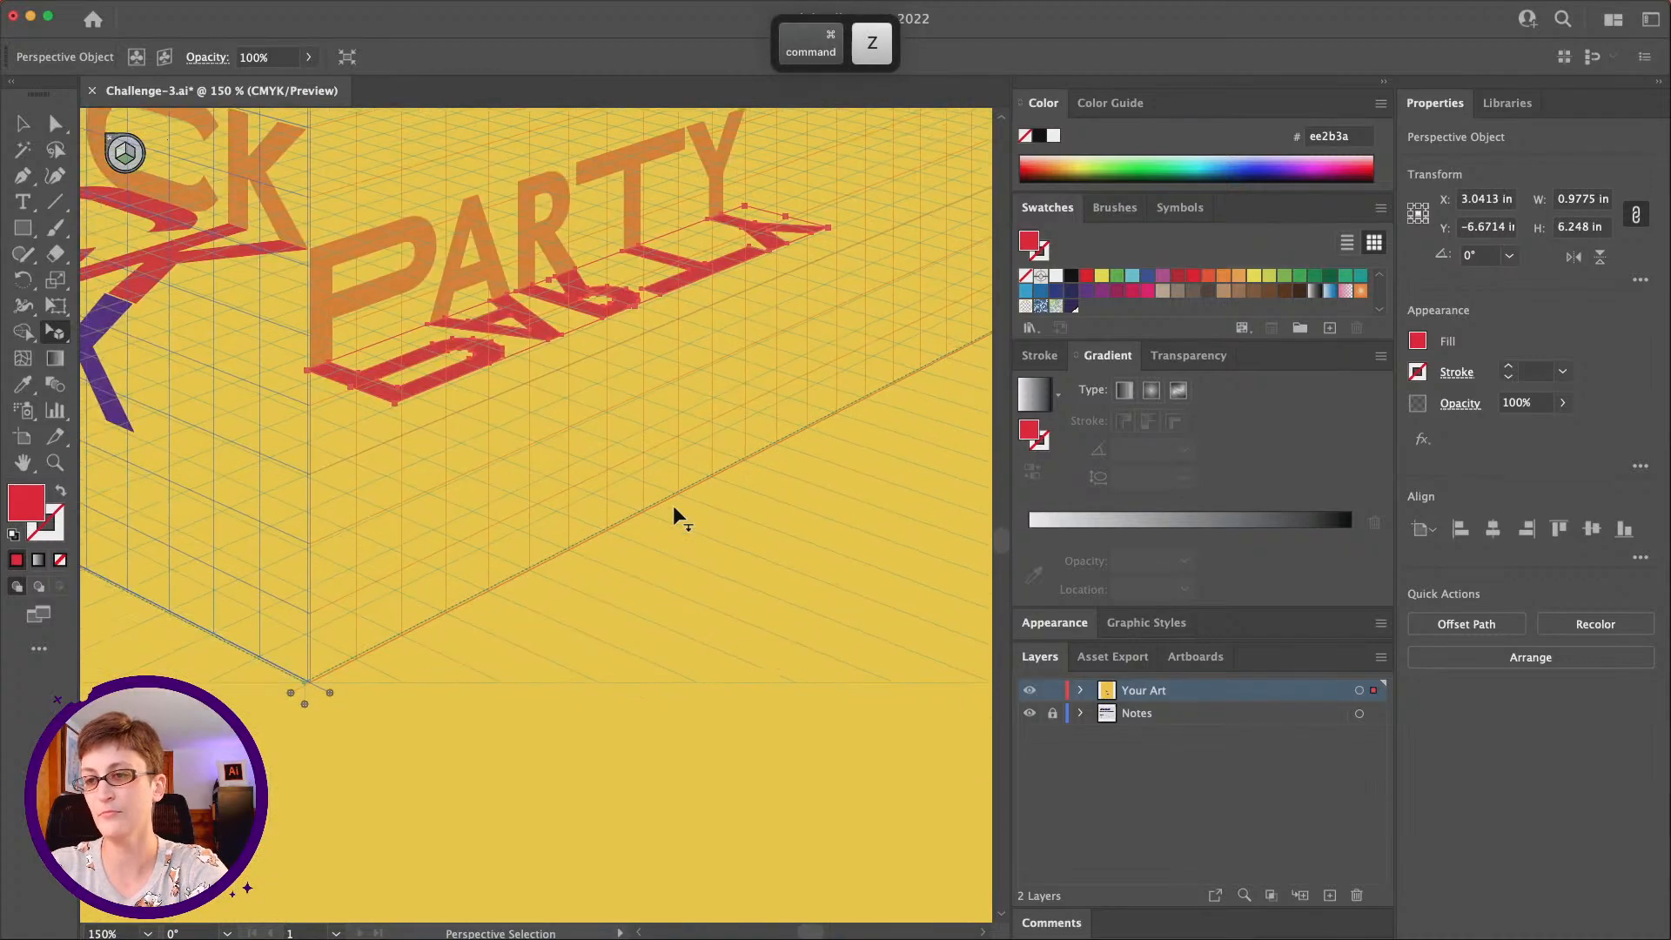
key(super+minus)
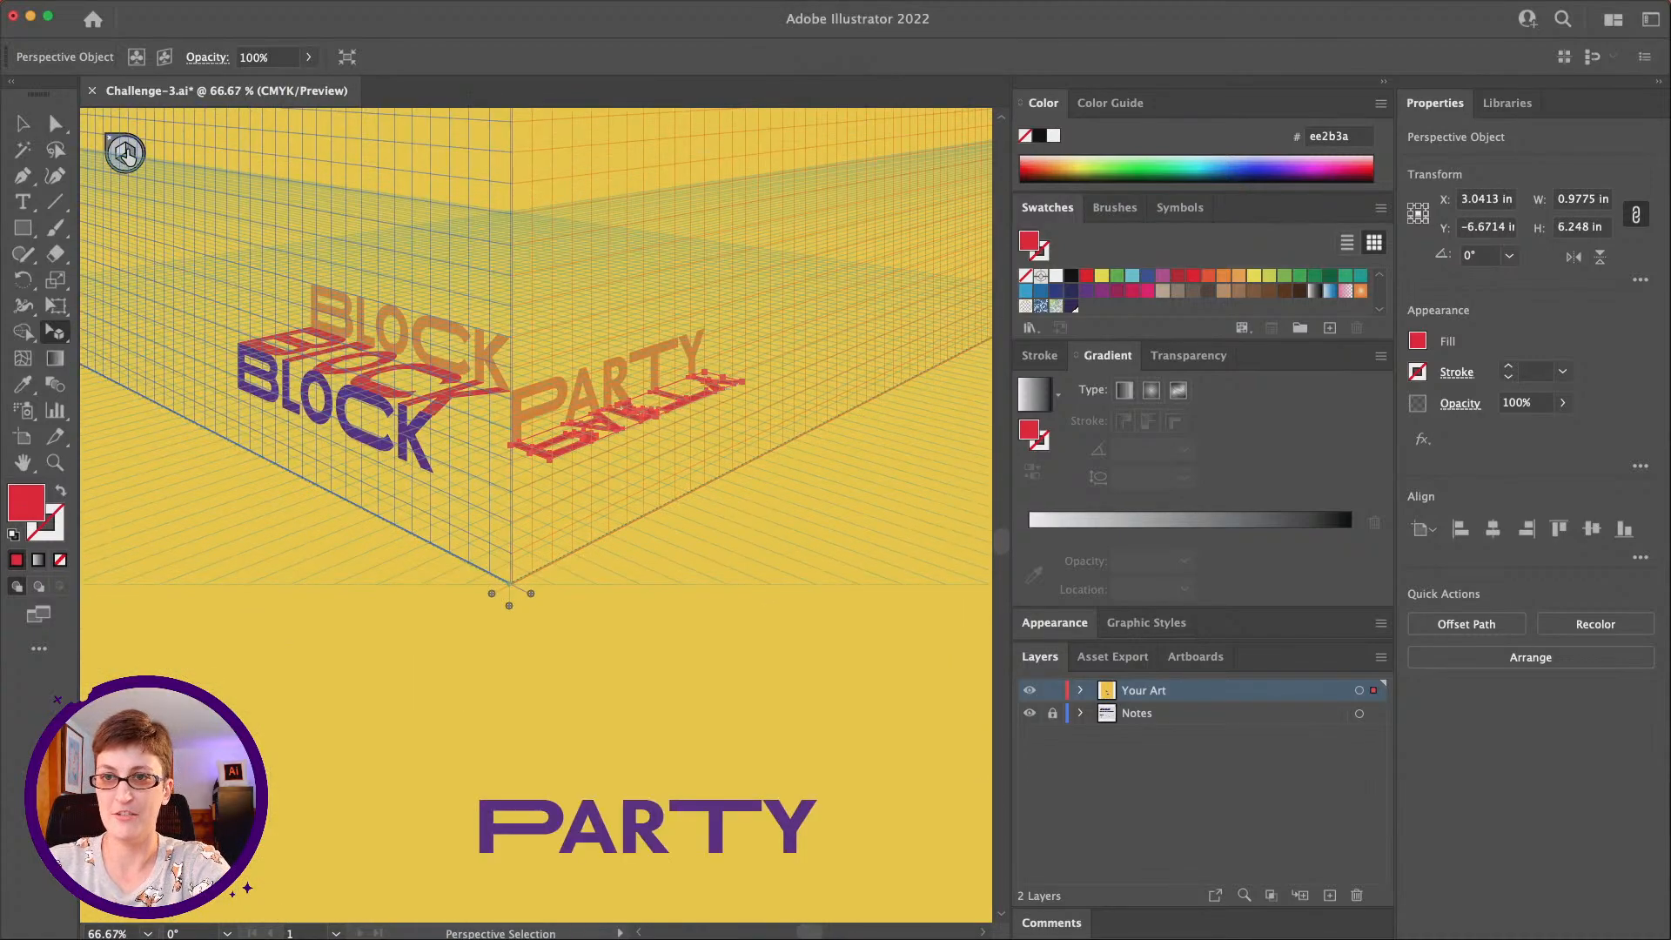
key(super+shift+a)
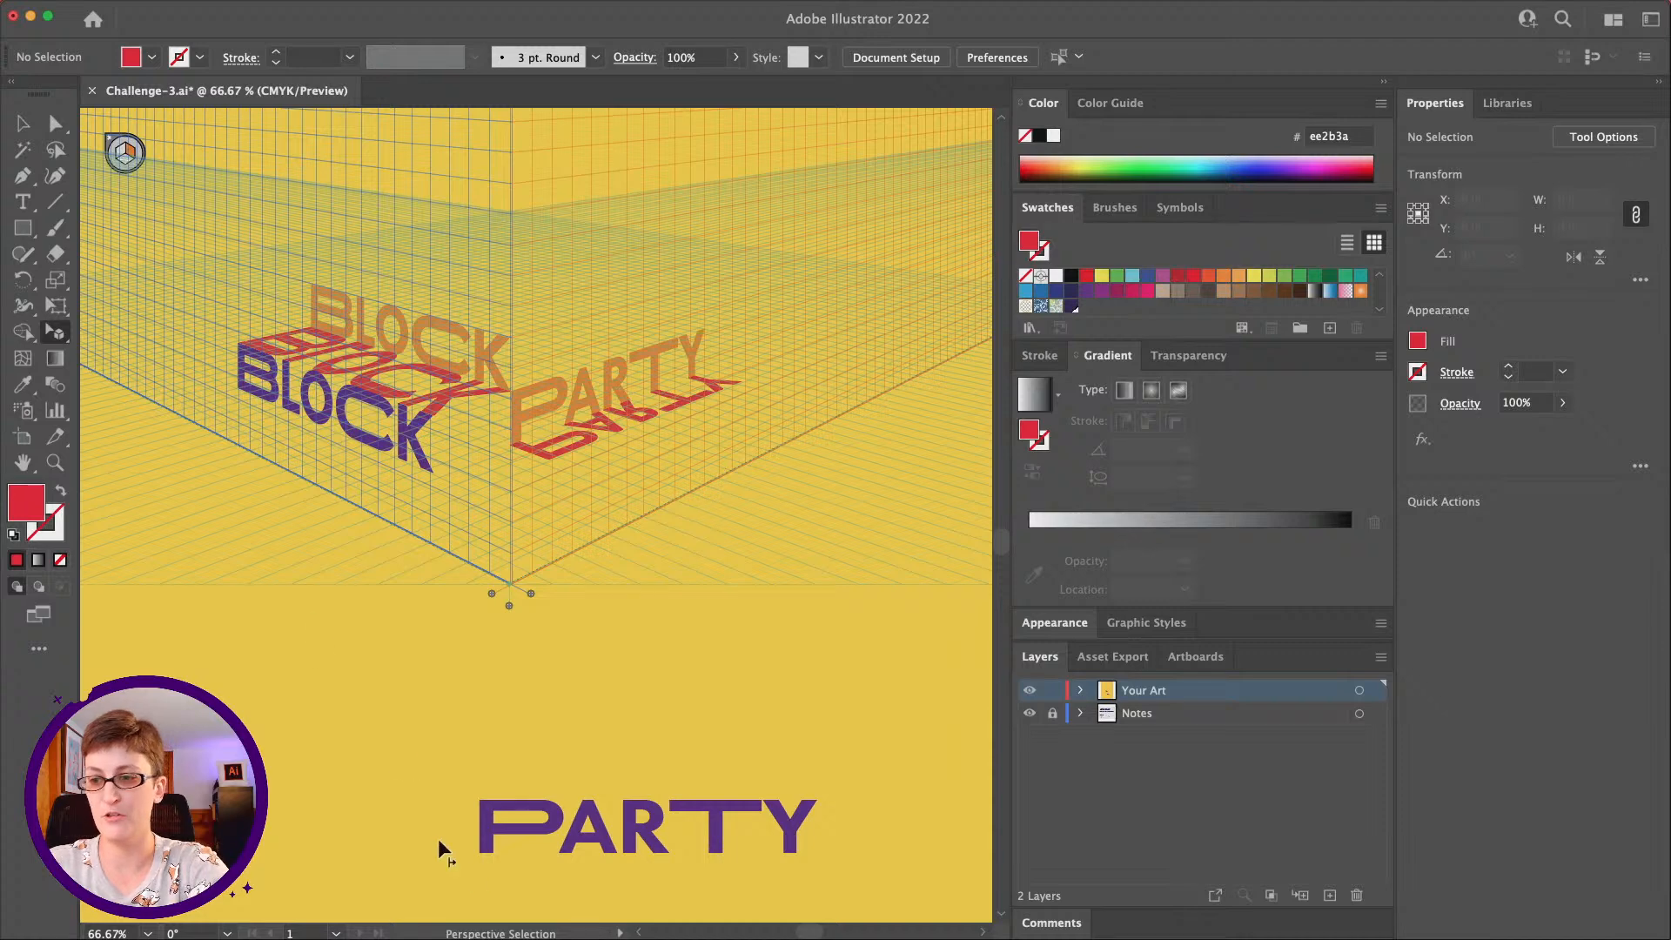
drag(485, 833, 550, 487)
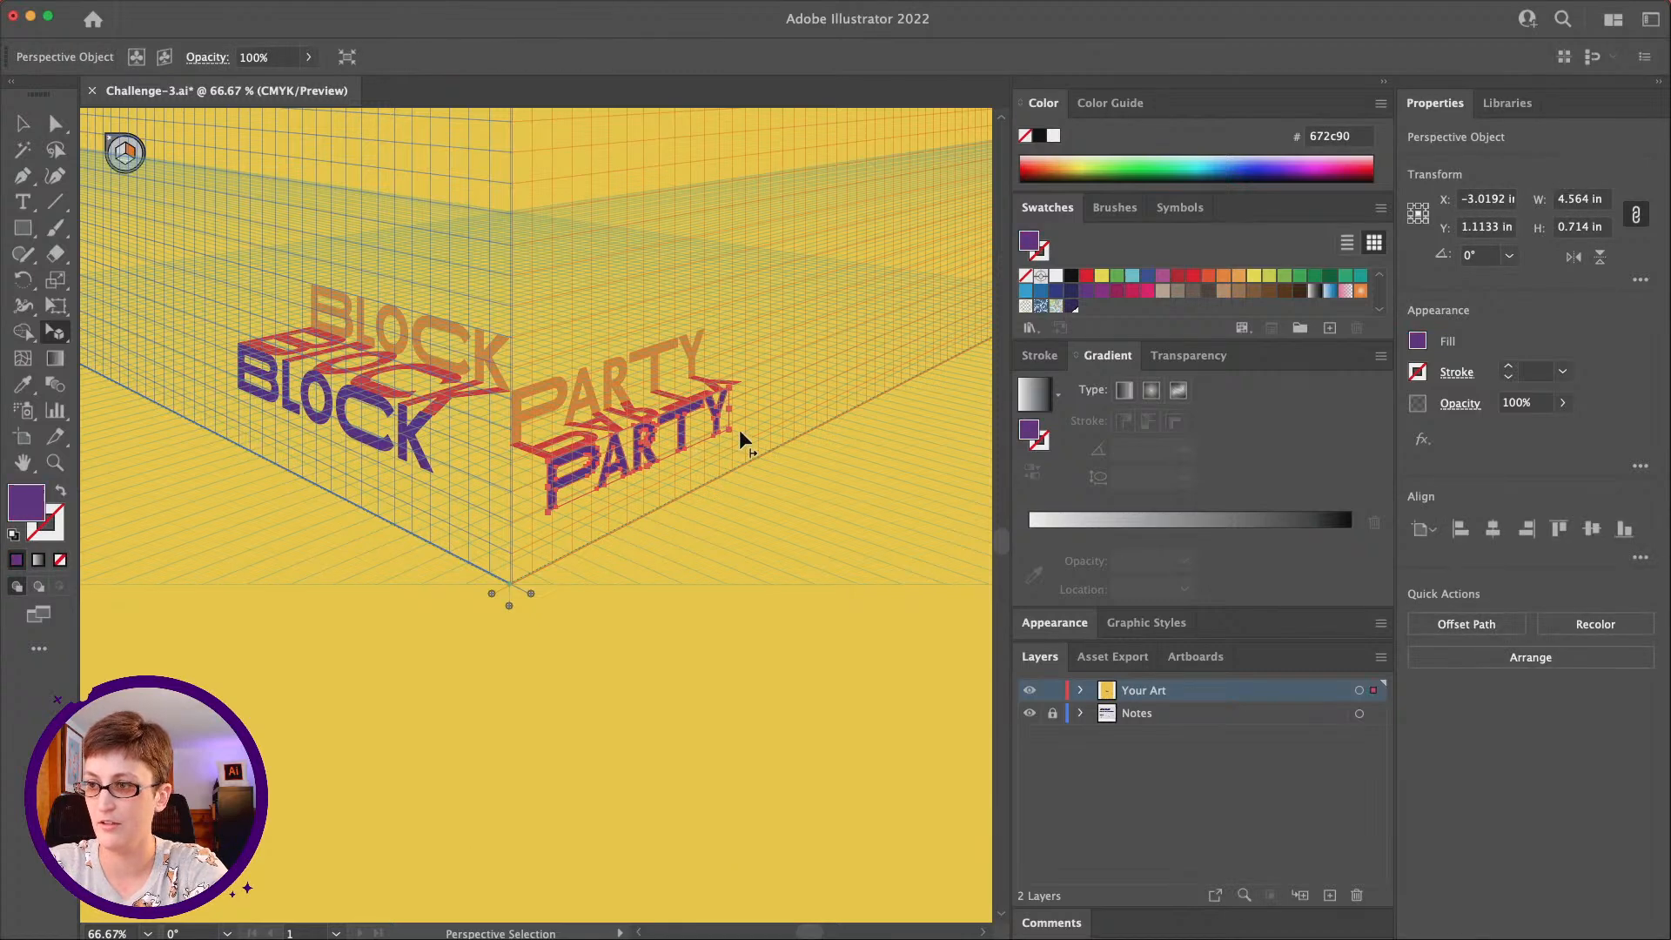
drag(731, 429, 743, 428)
Nudge the red PARTY line in perspective to meet the orange P's base, and shift the purple PARTY line to align with the red one
click(54, 462)
click(668, 433)
click(626, 477)
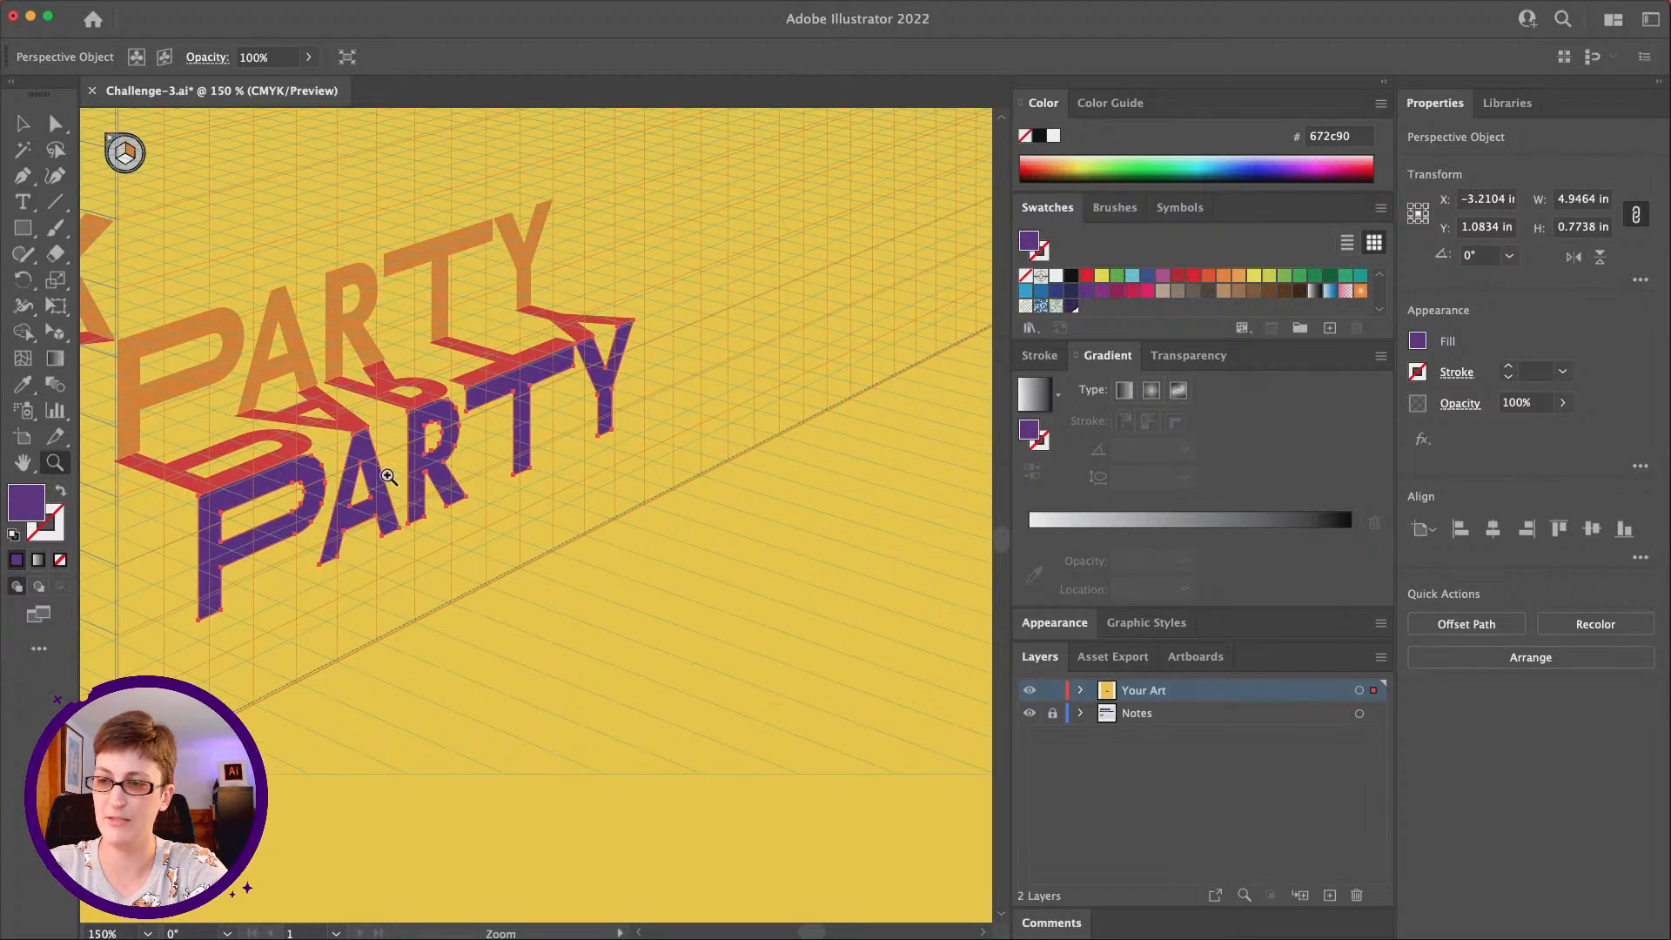
click(390, 523)
click(386, 517)
key(v)
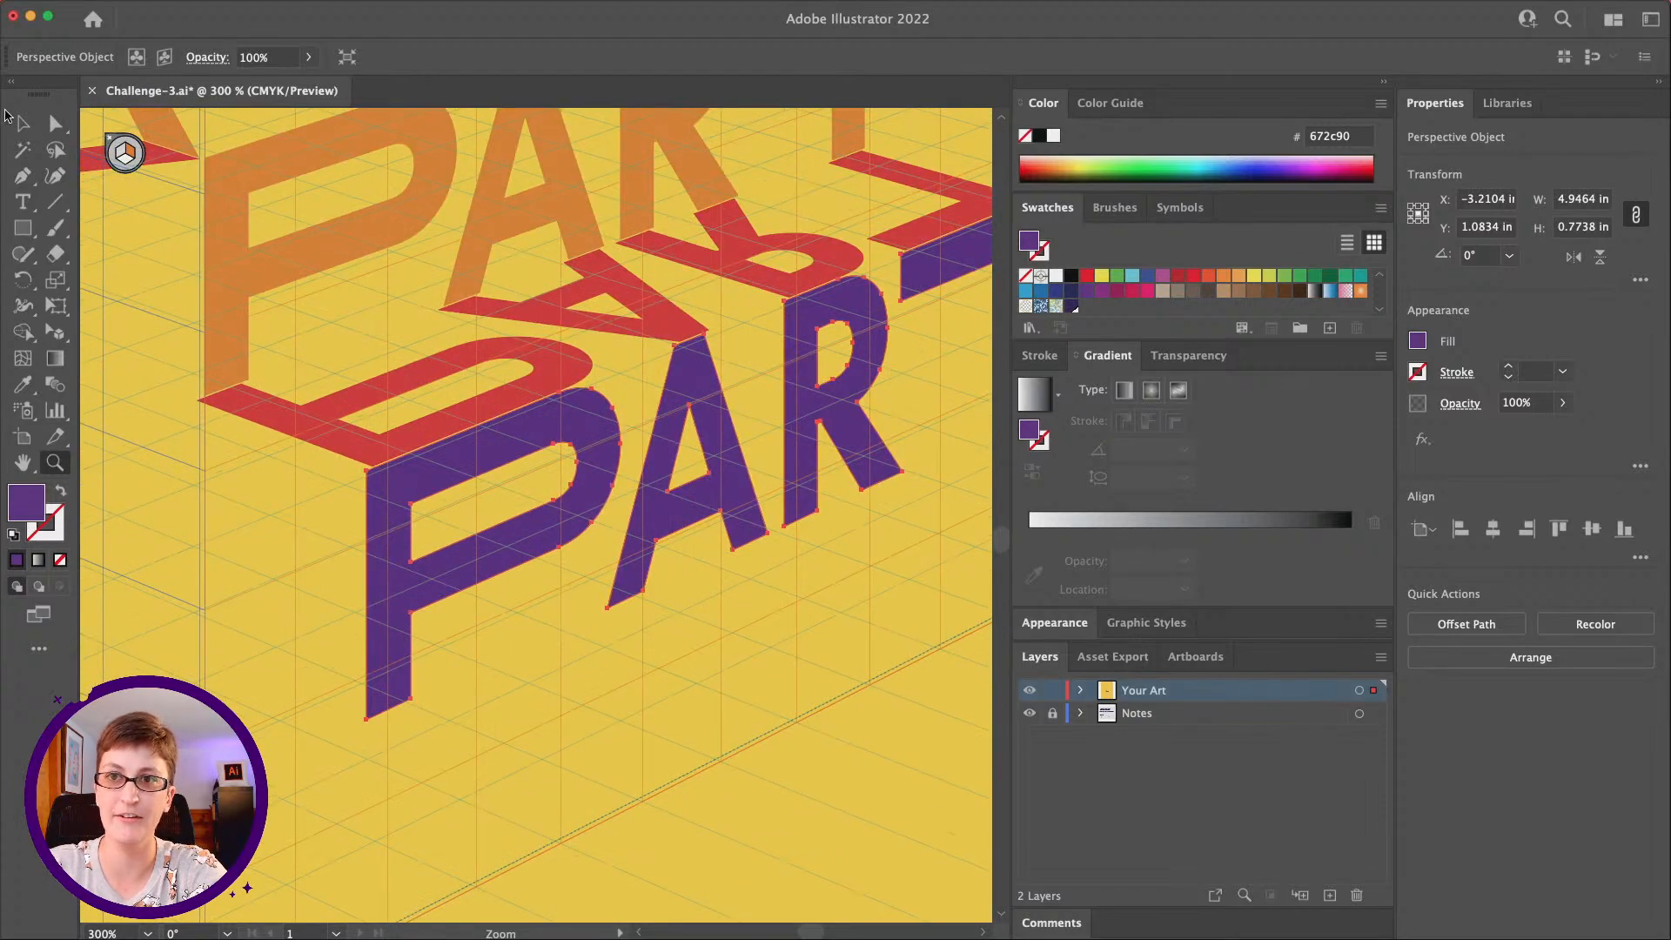
click(270, 427)
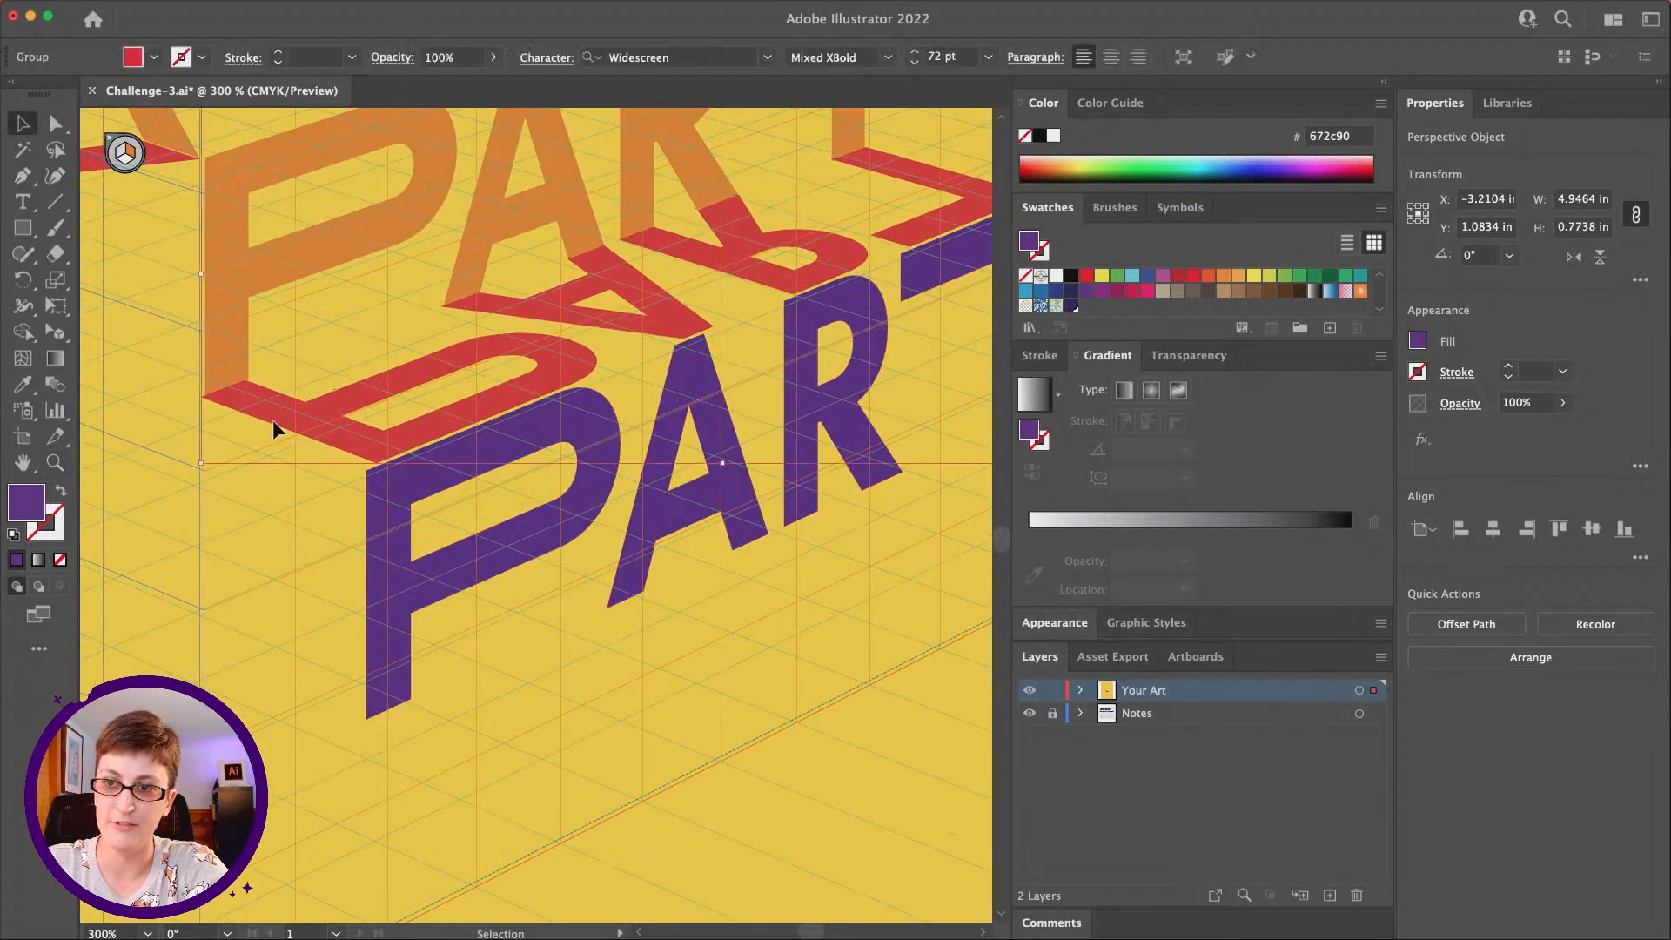
key(super+z)
click(54, 361)
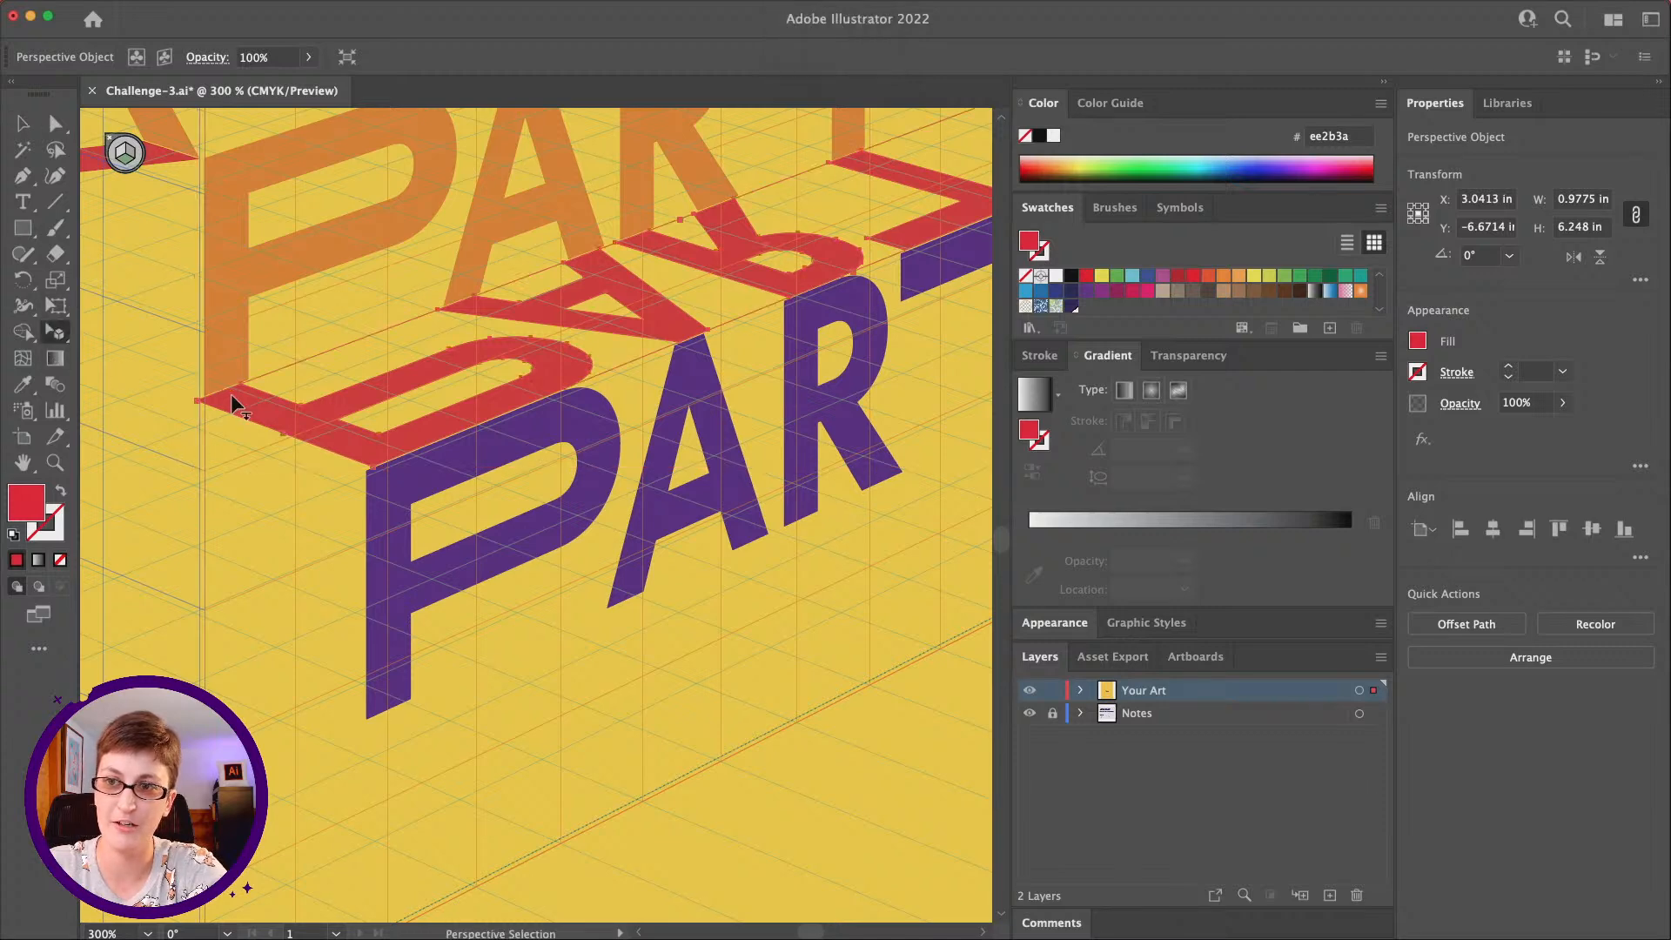
drag(237, 392, 238, 390)
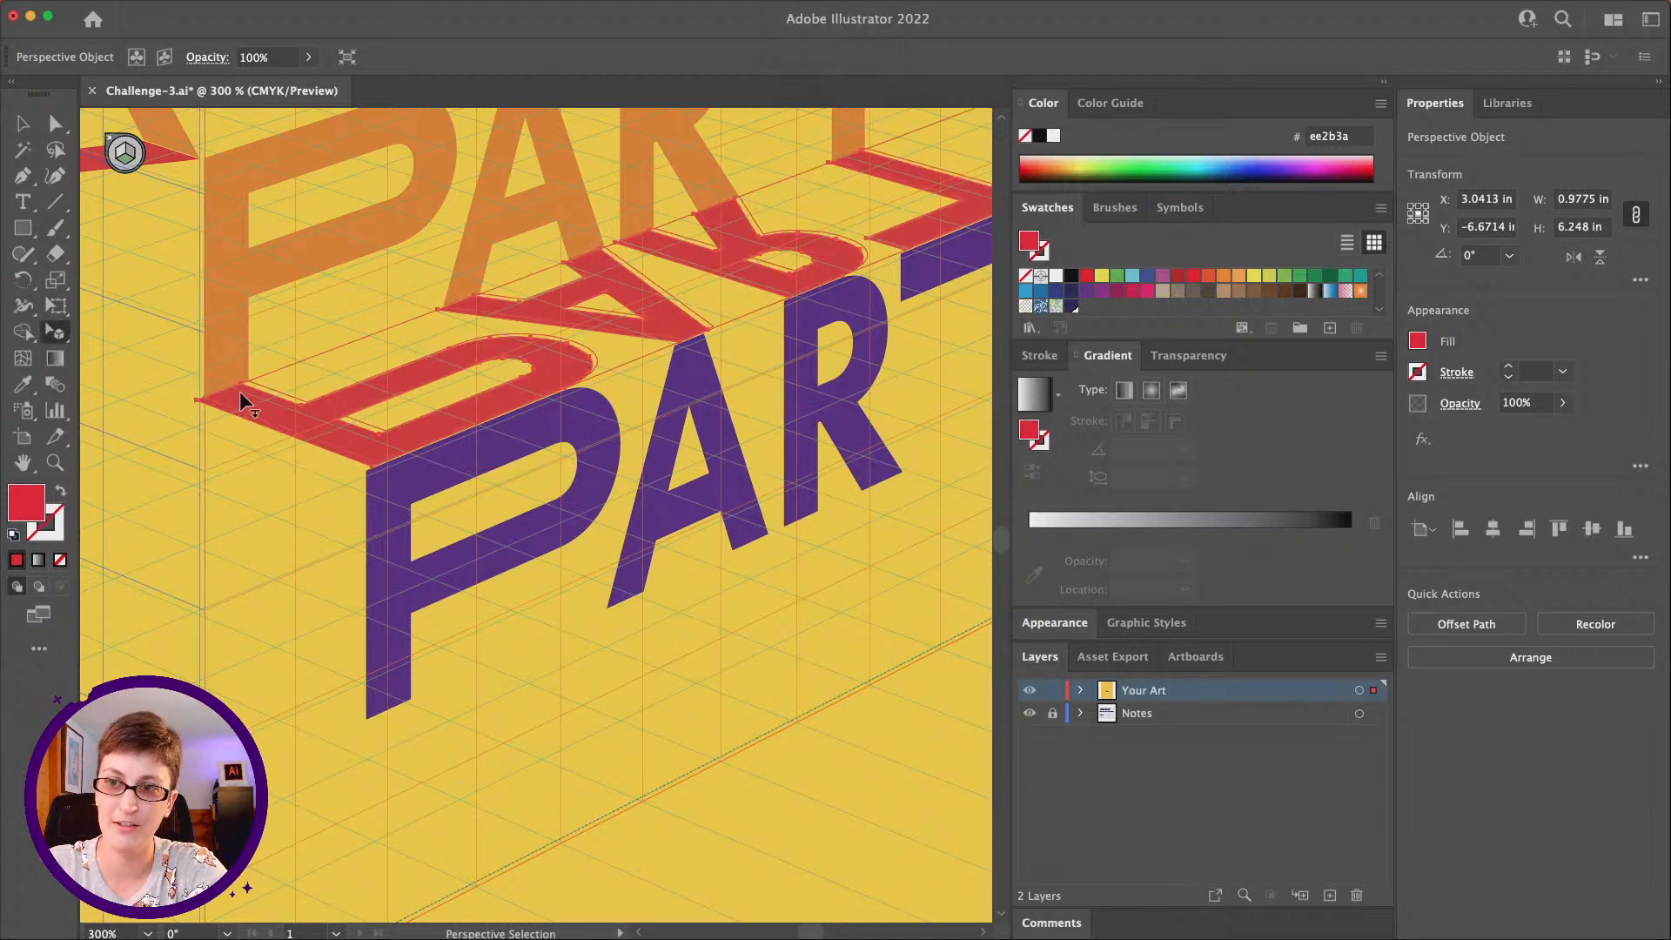
click(406, 531)
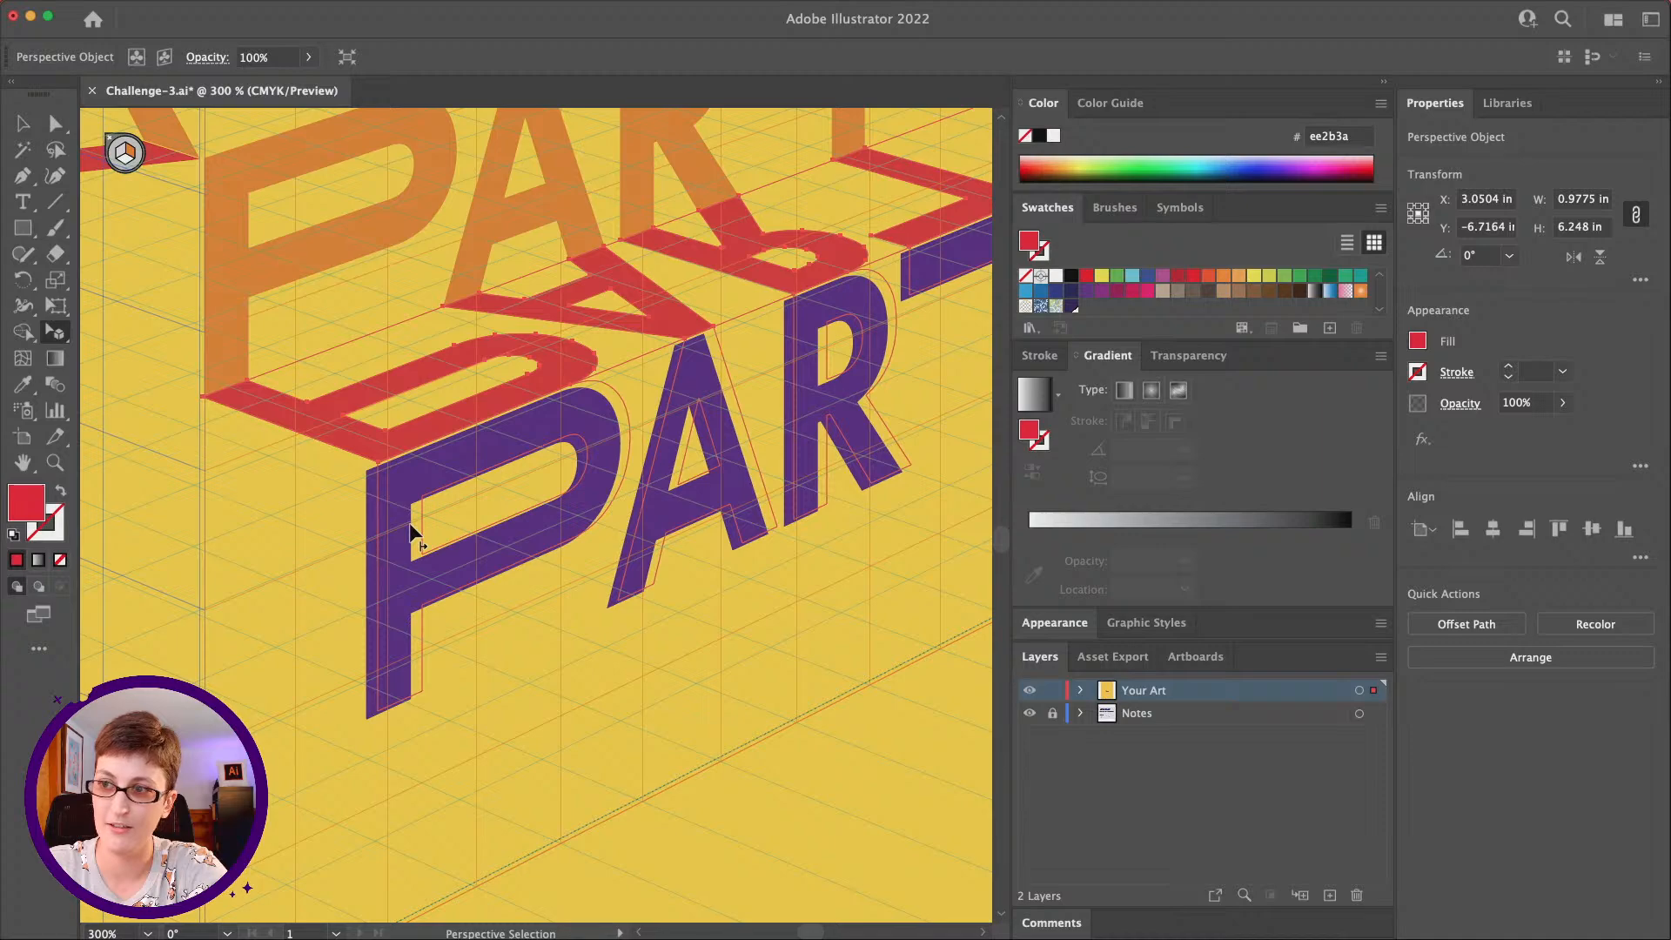
click(411, 532)
Hide the perspective grid
key(super+minus)
key(super+minus)
key(super+minus)
key(super+minus)
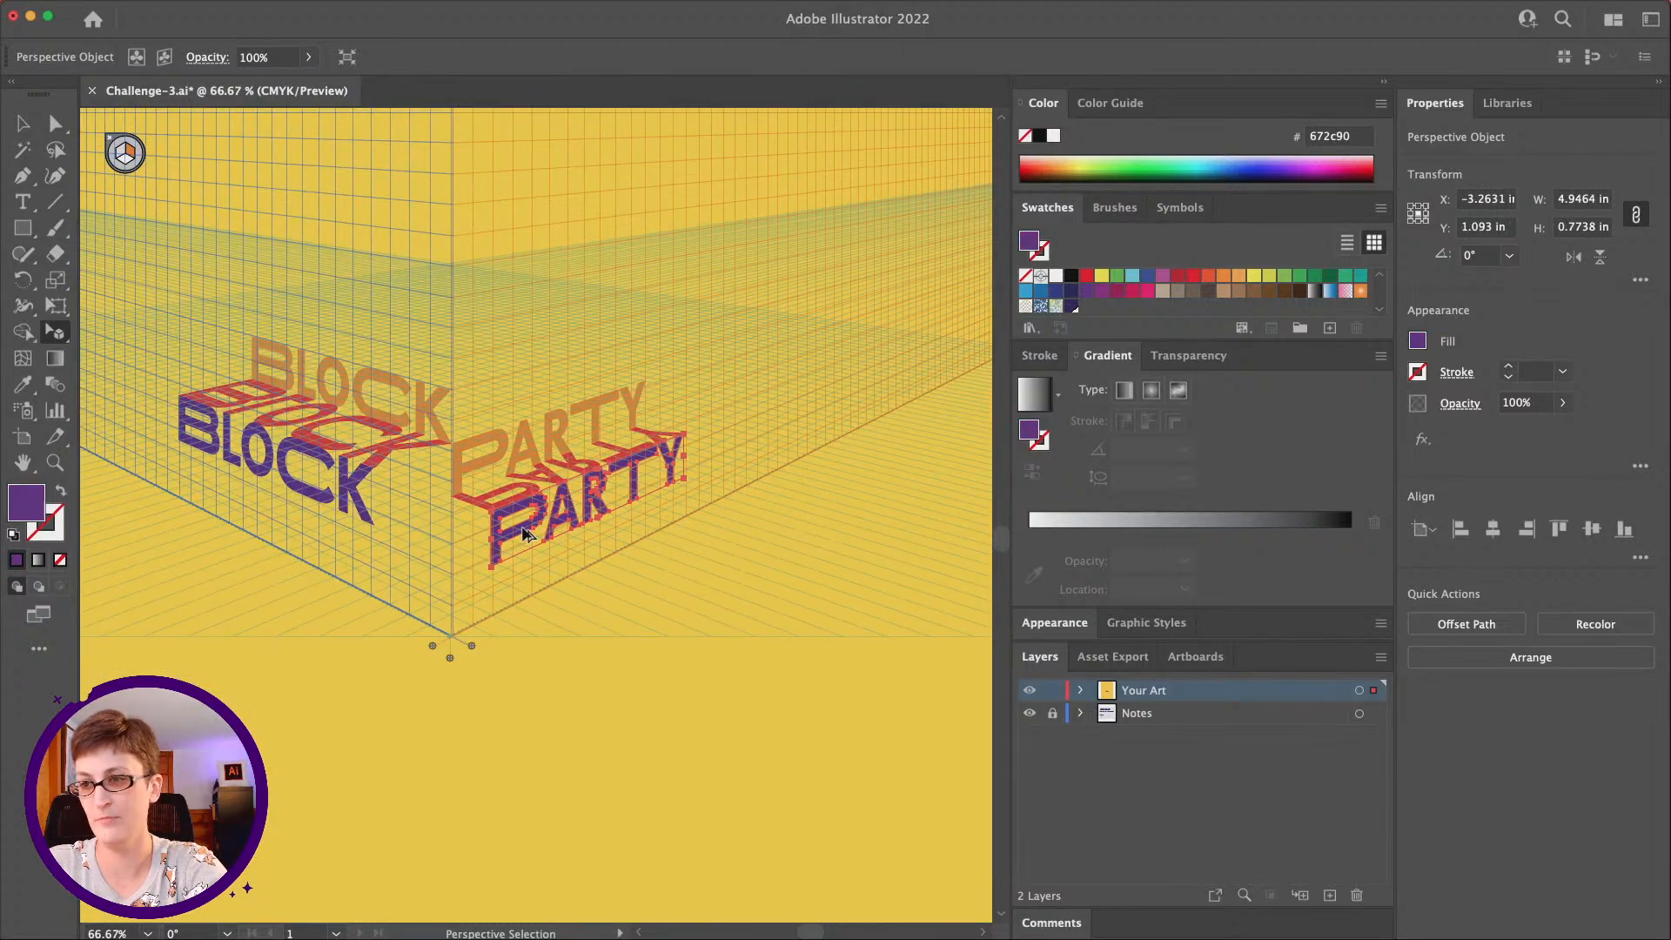
key(super+minus)
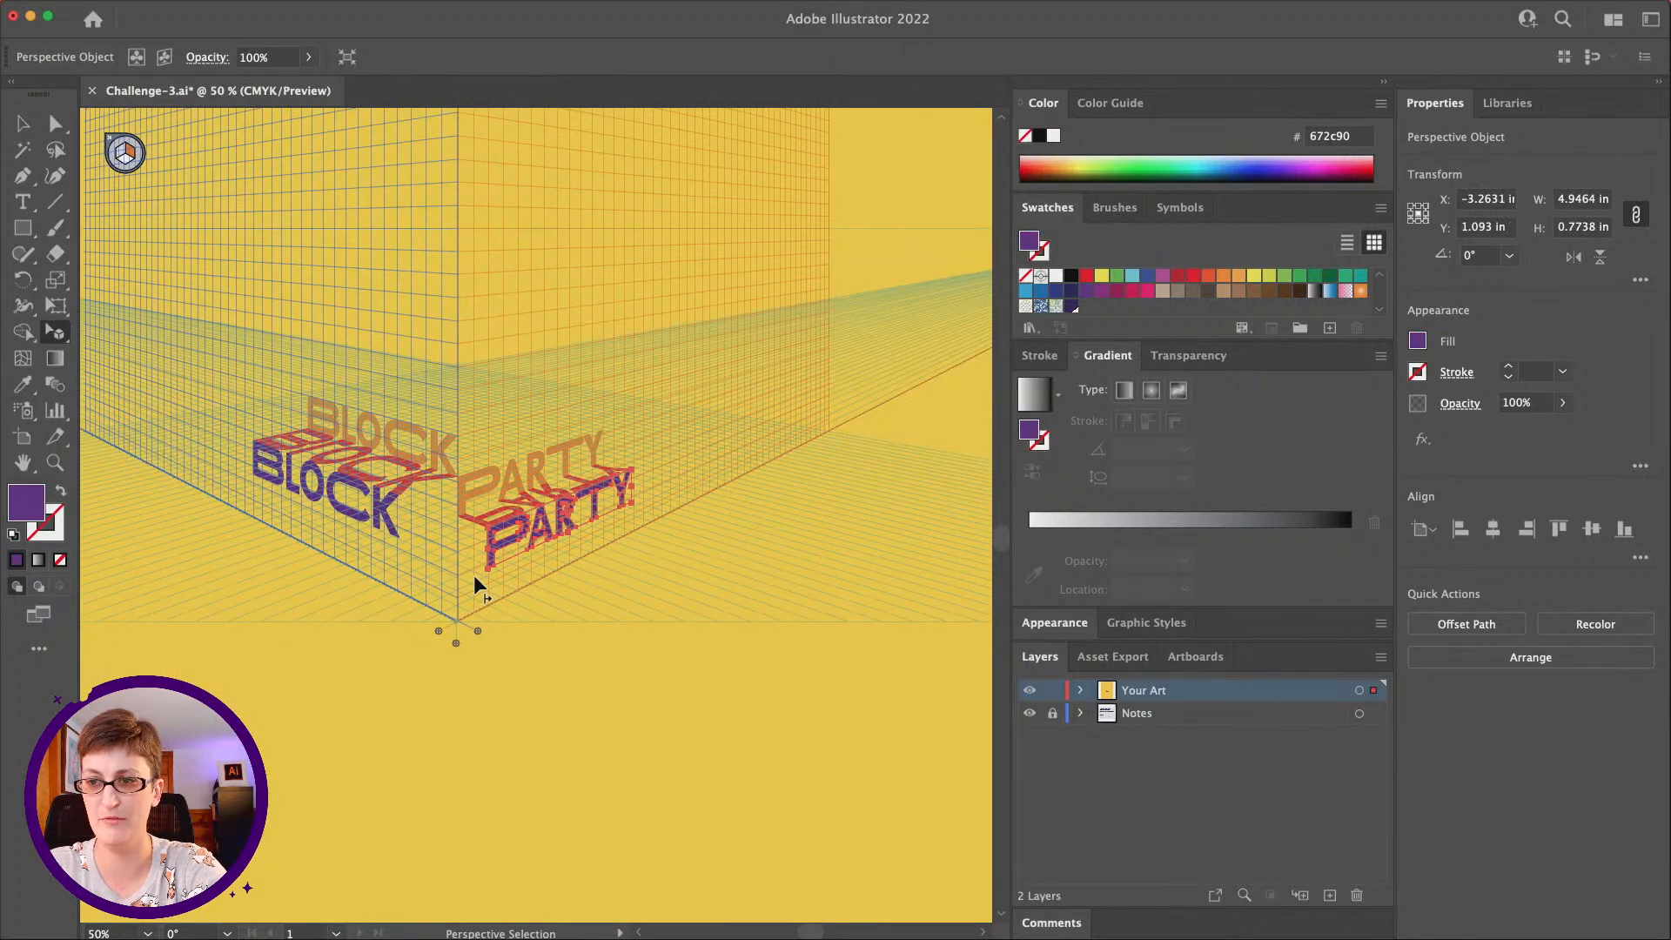
scroll(474, 574, left, 3)
scroll(474, 575, up, 2)
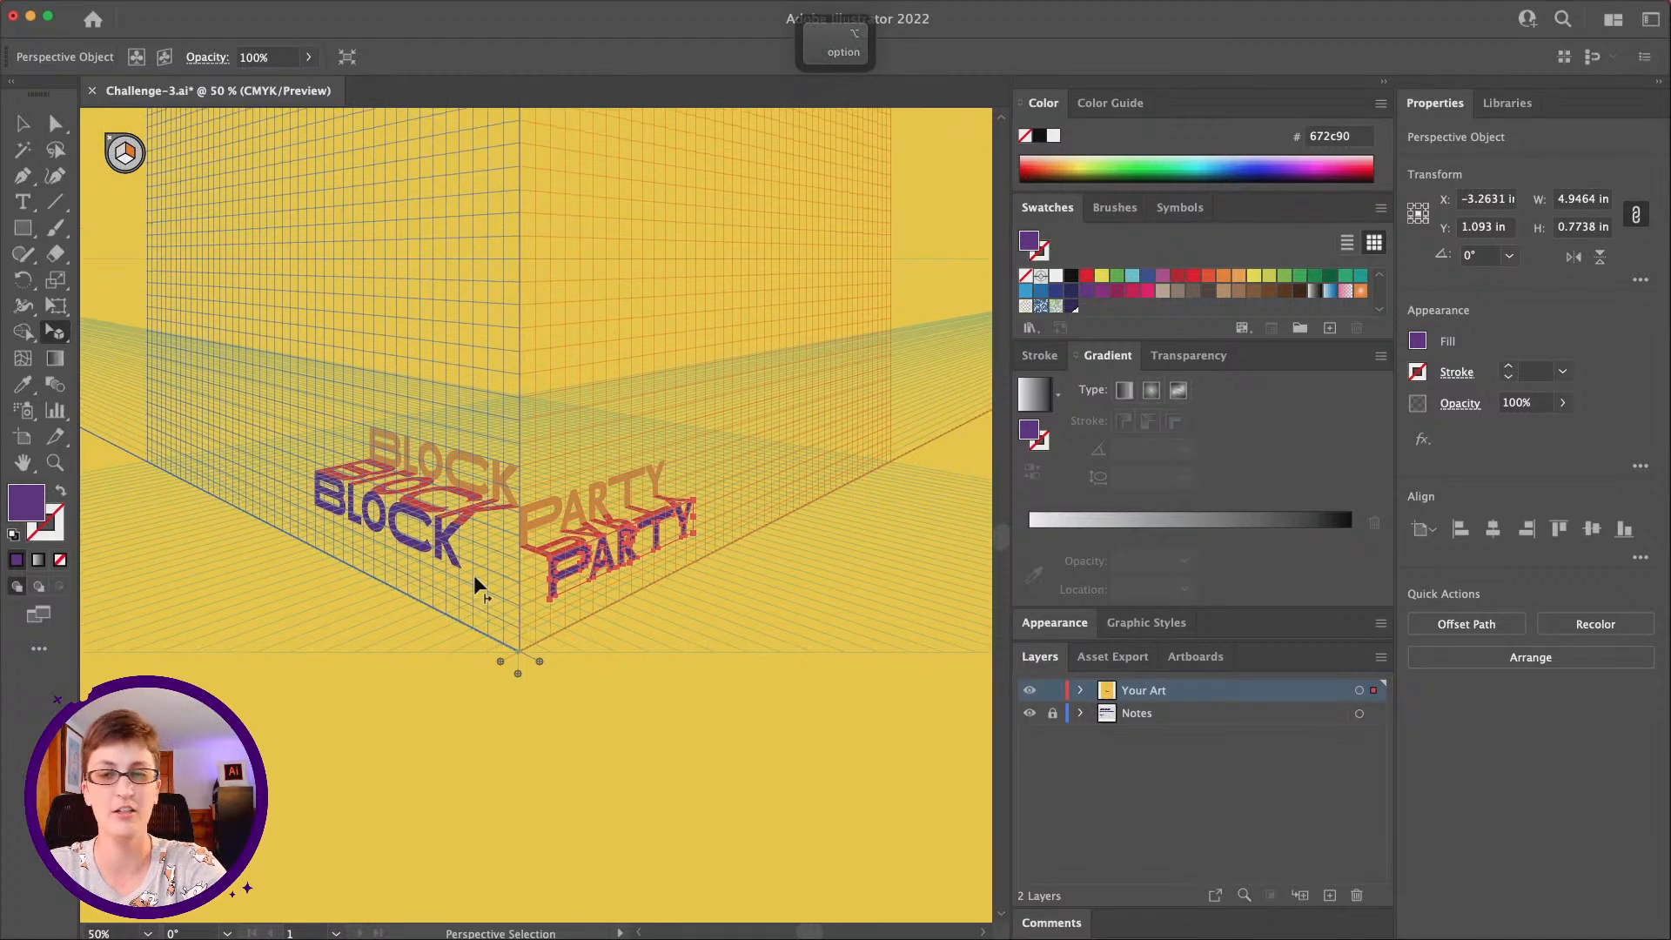
mouse_move(331, 9)
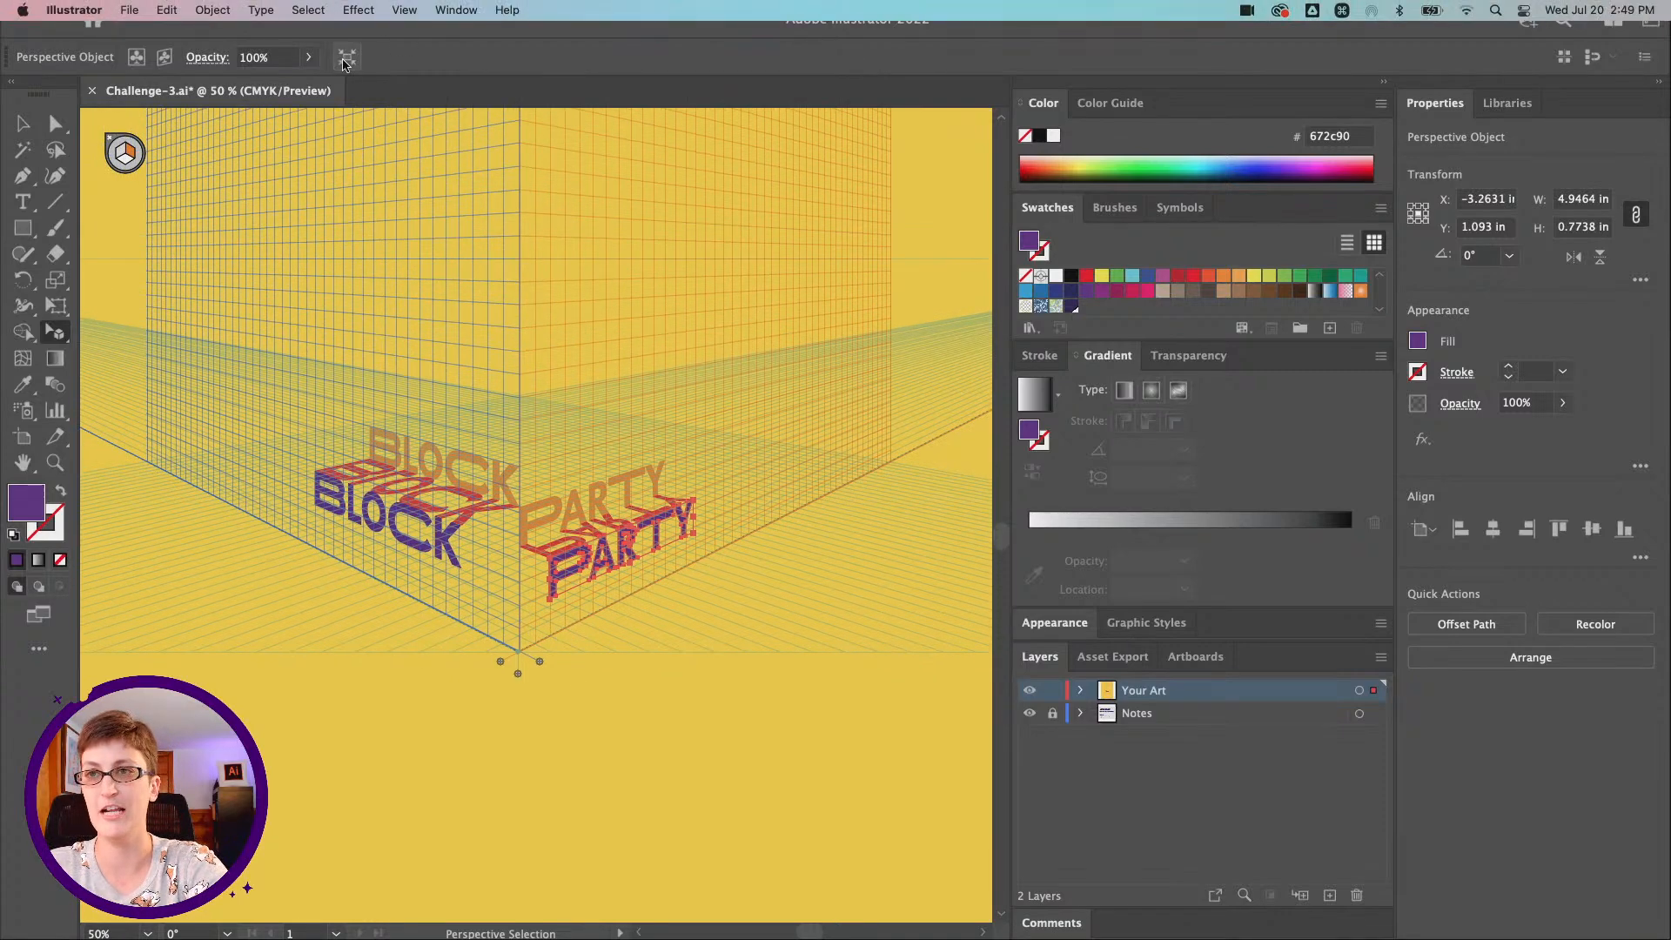
click(393, 9)
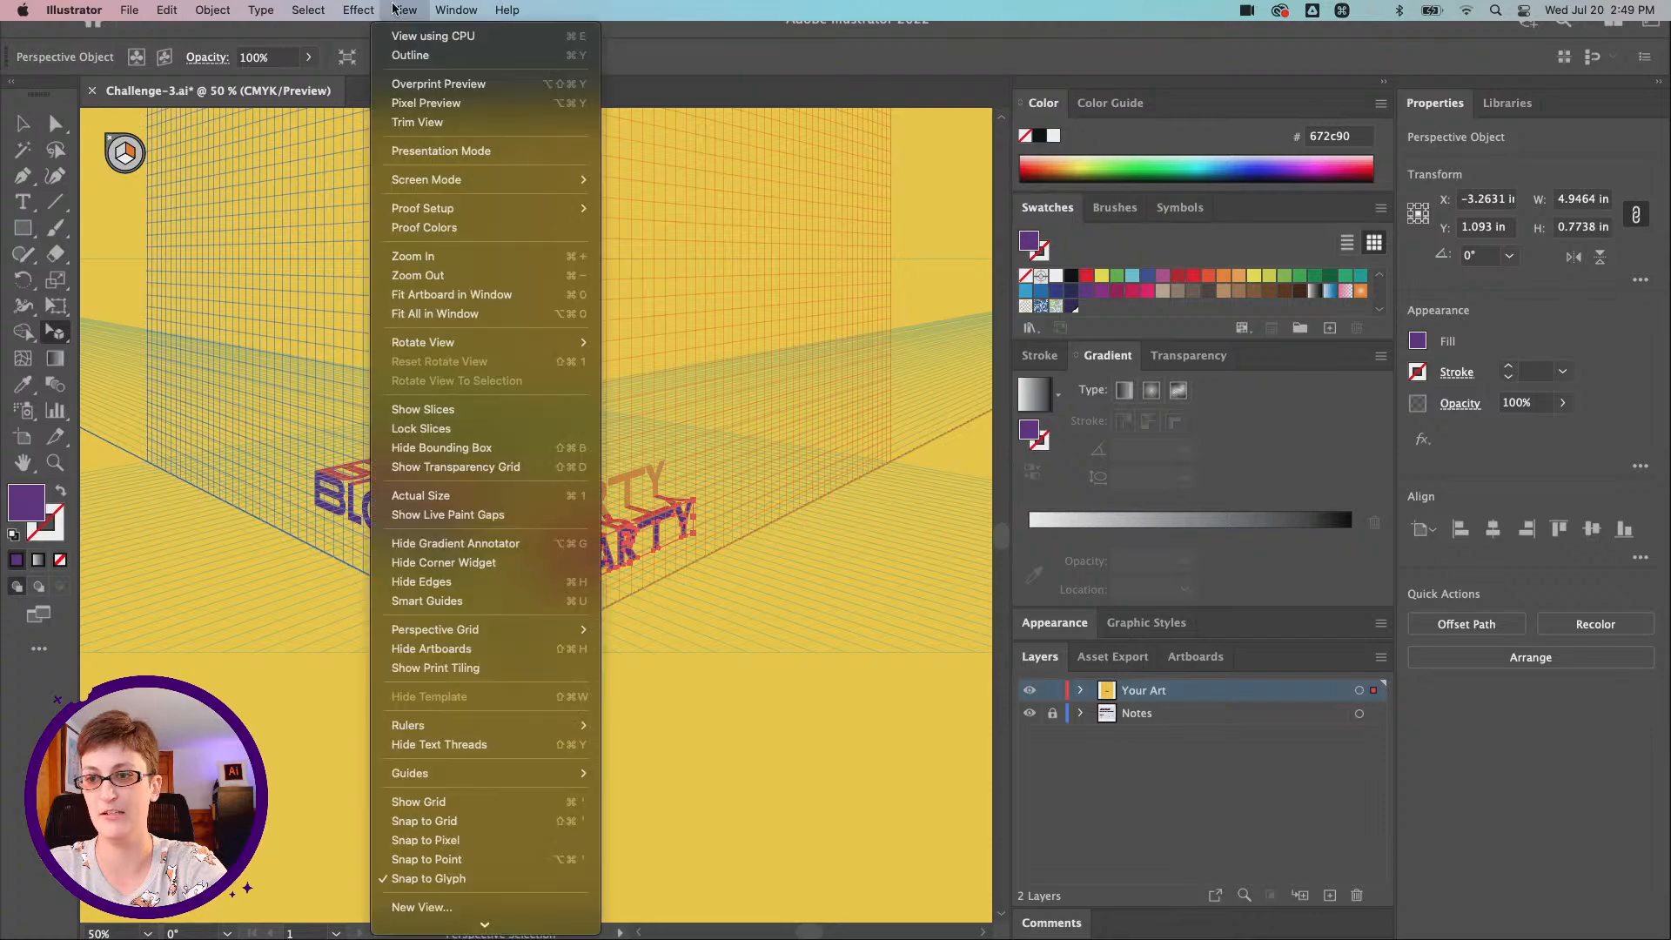
mouse_move(522, 627)
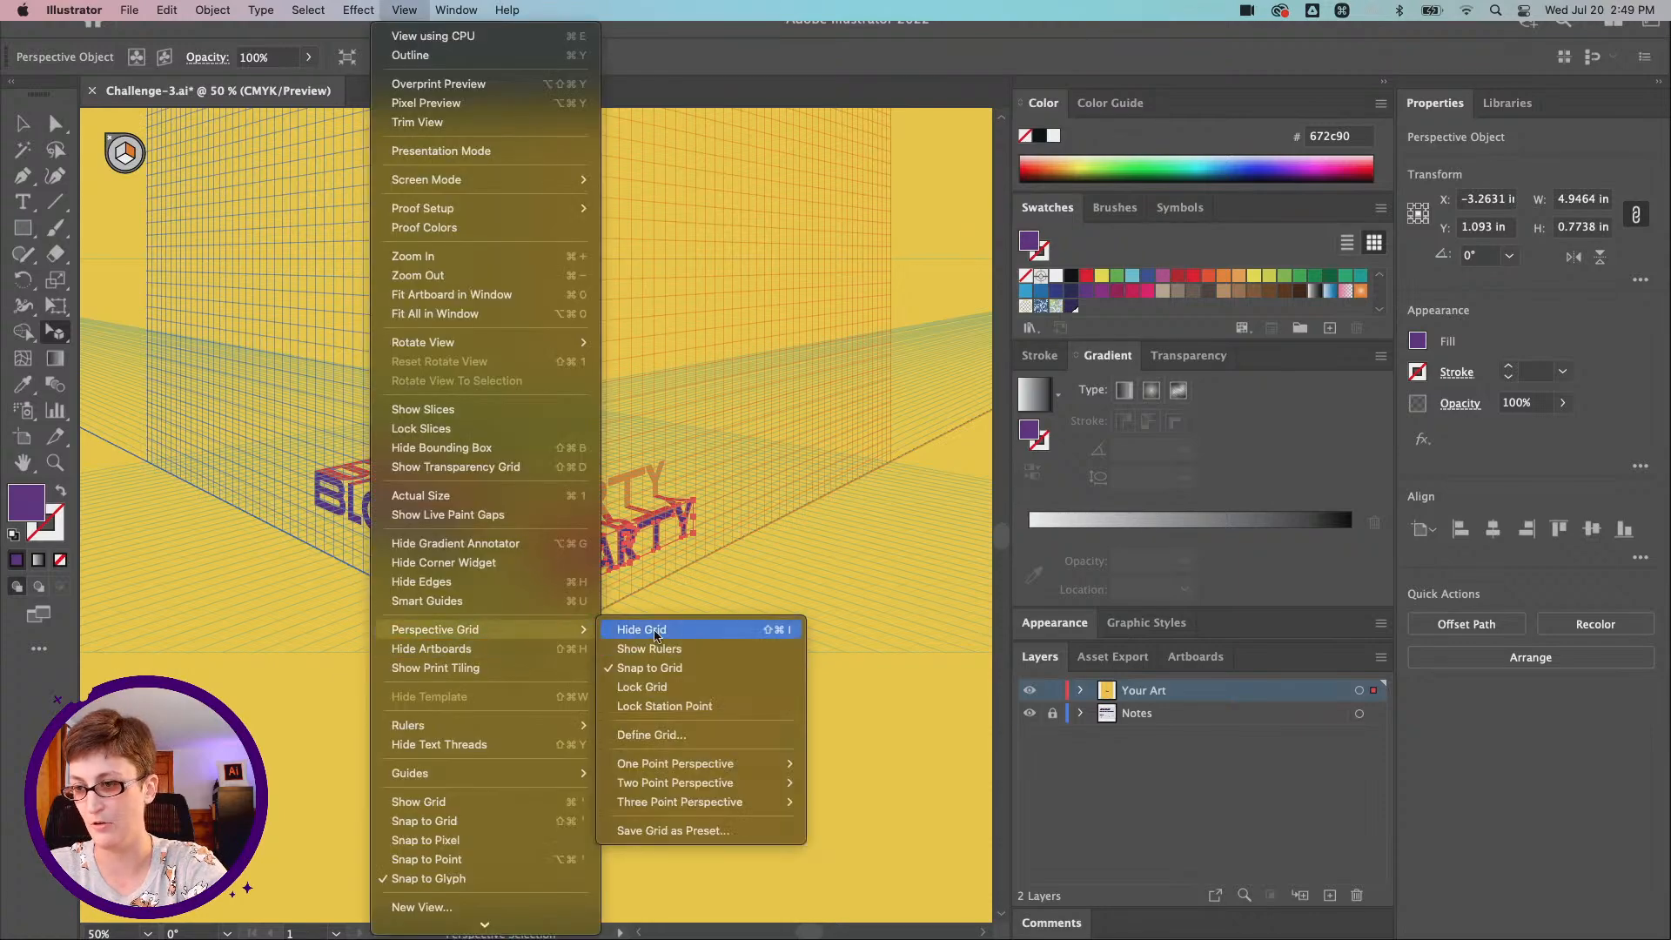
click(666, 630)
Switch to the Selection tool and deselect the purple PARTY line
scroll(654, 659, down, 2)
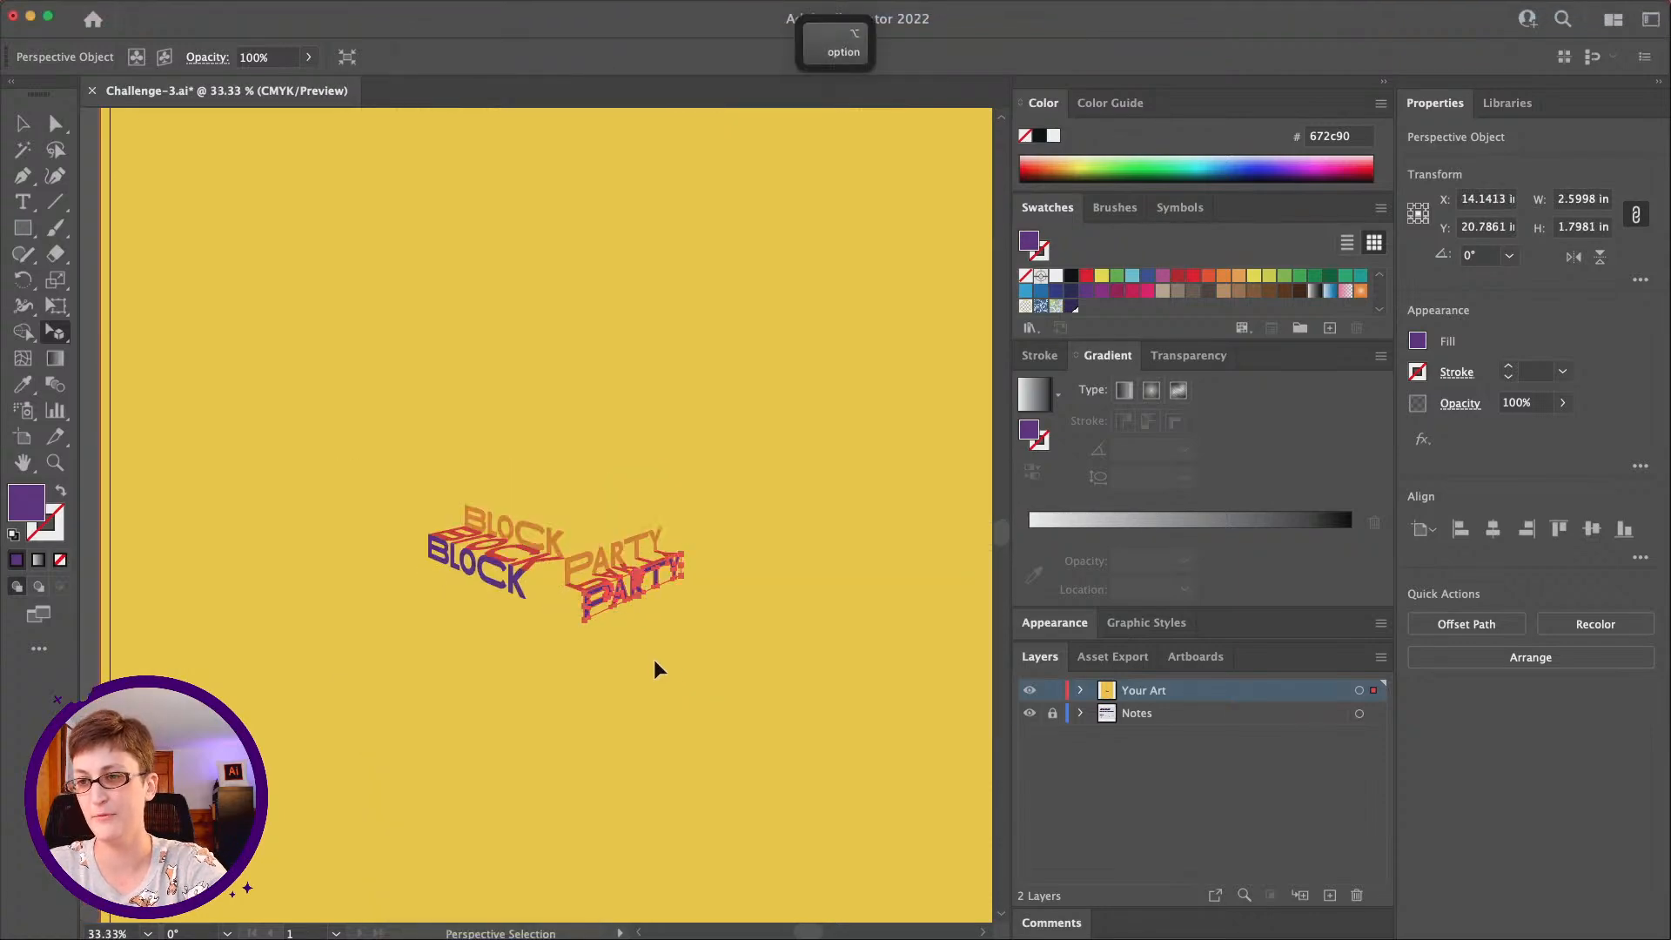
scroll(654, 668, down, 1)
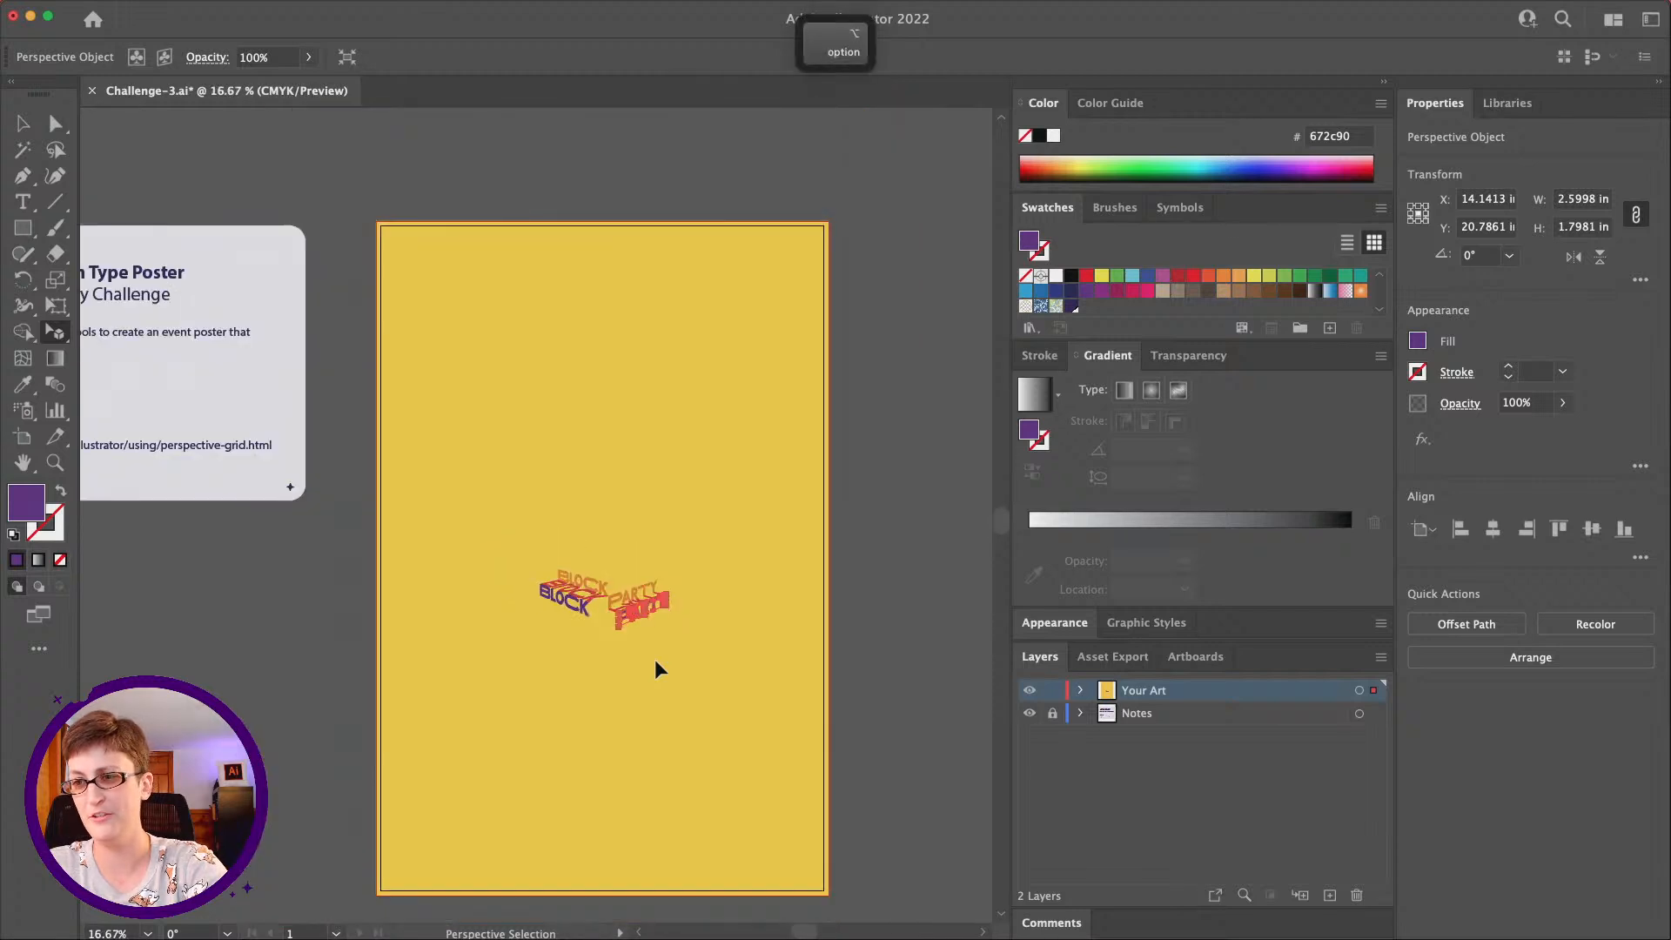
click(22, 122)
click(700, 883)
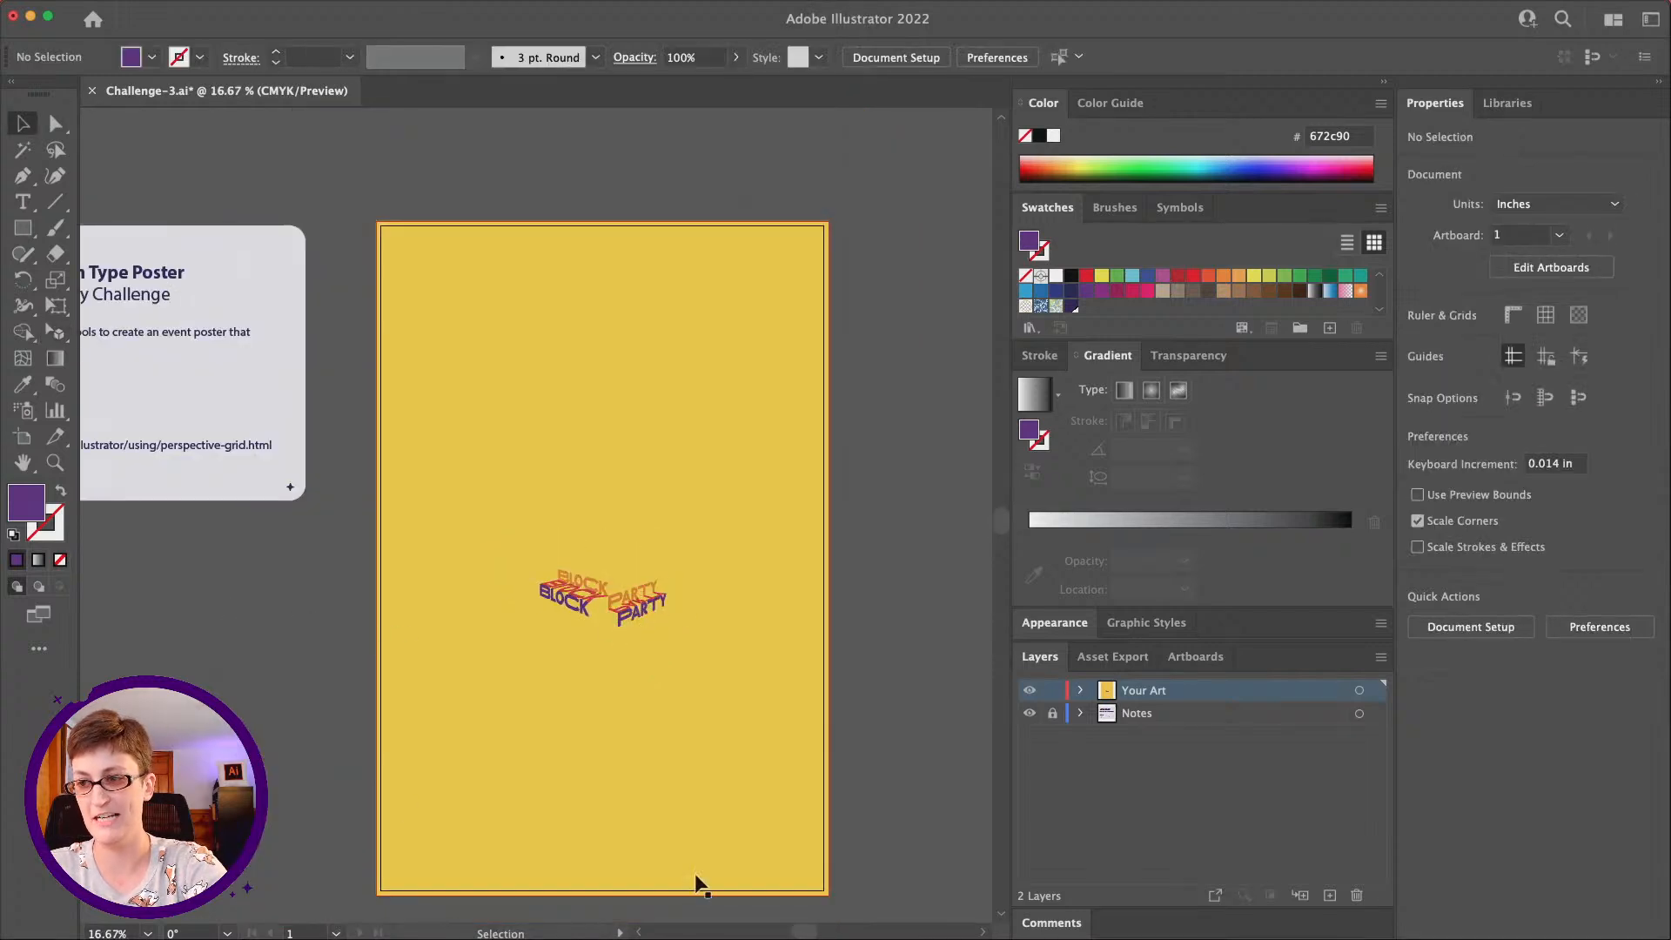
scroll(417, 566, down, 1)
scroll(417, 565, right, 1)
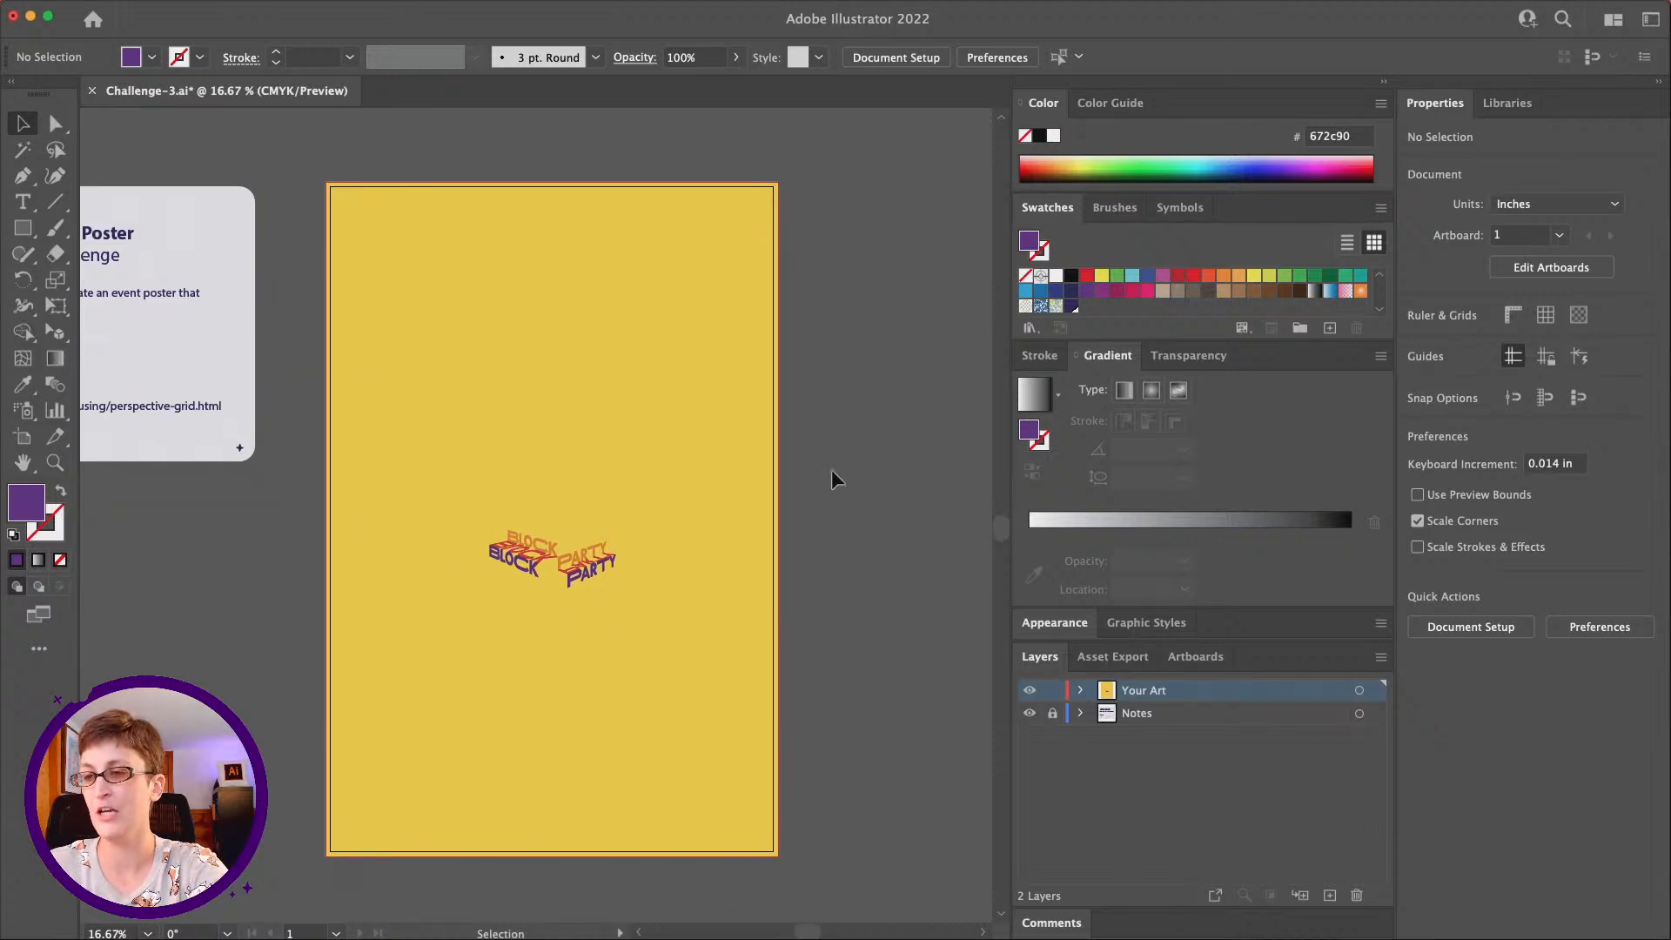
Undo the accidental move of the yellow background and lock its rectangle in the Your Art layer
drag(723, 482, 640, 607)
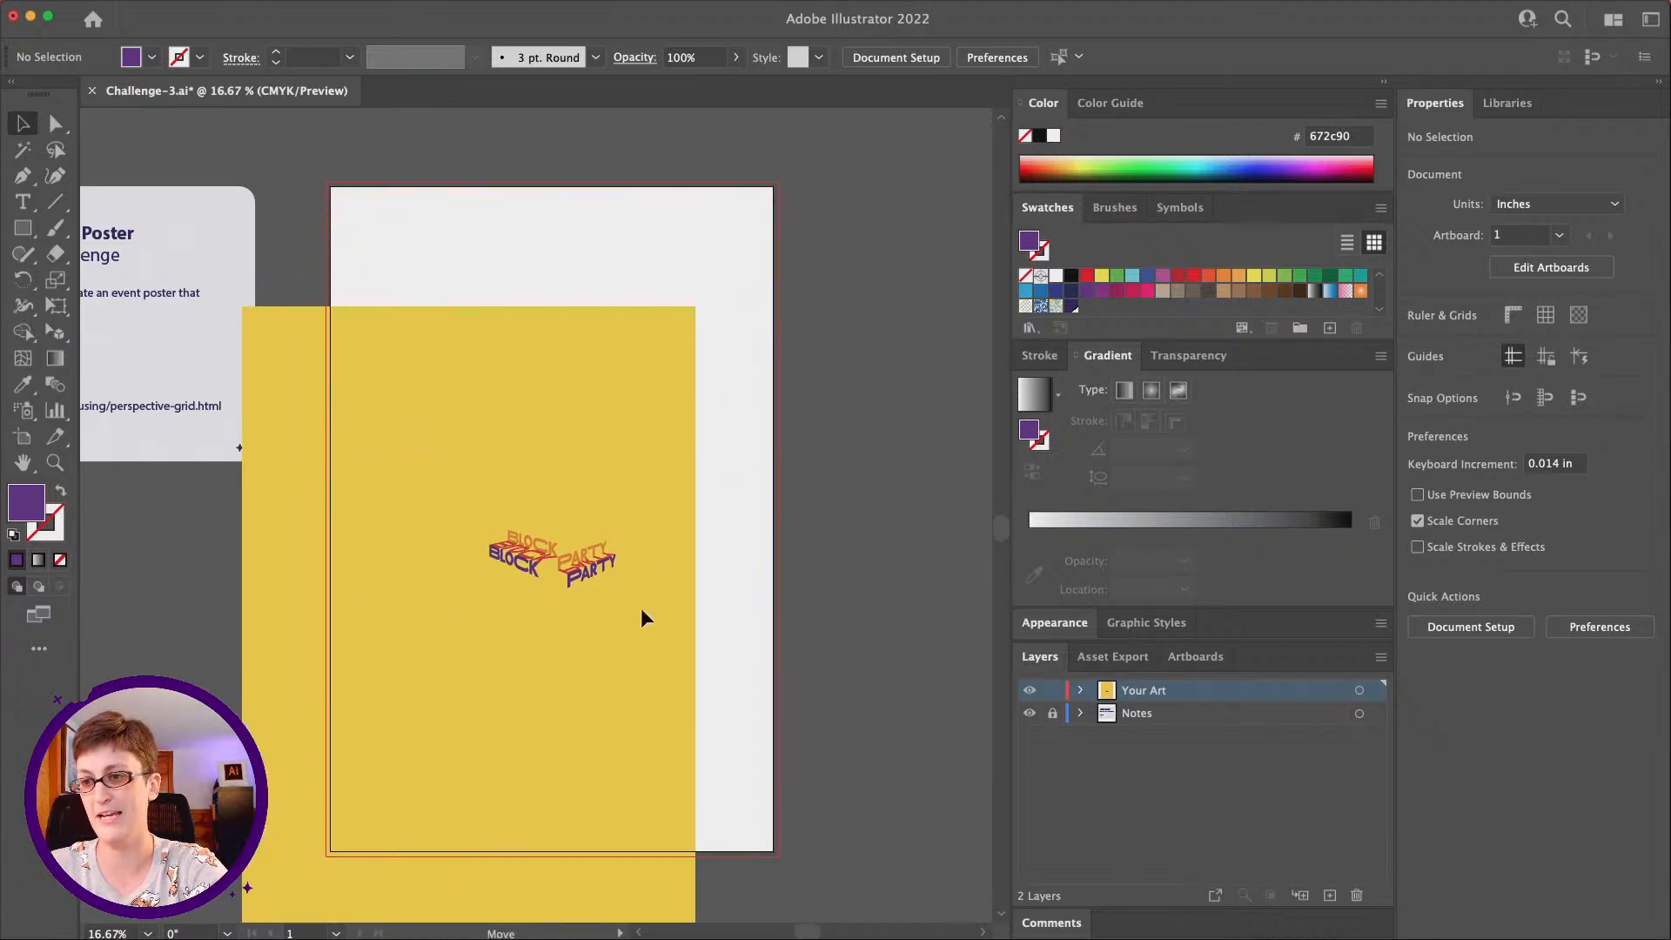
key(super+z)
click(1079, 690)
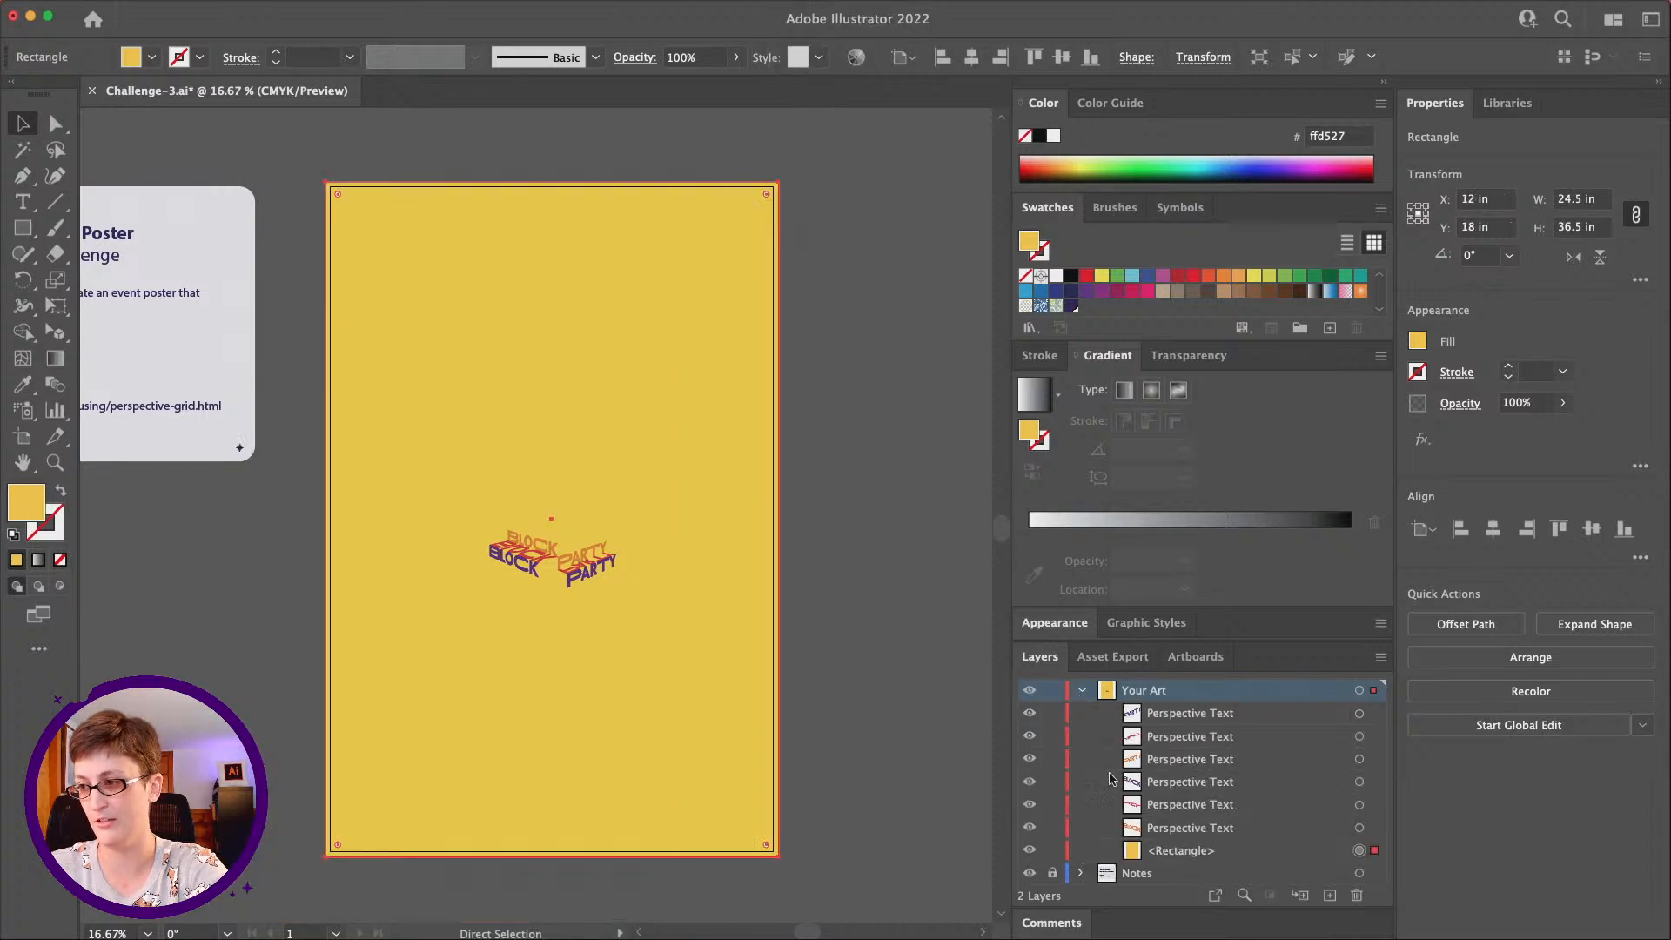
click(1051, 870)
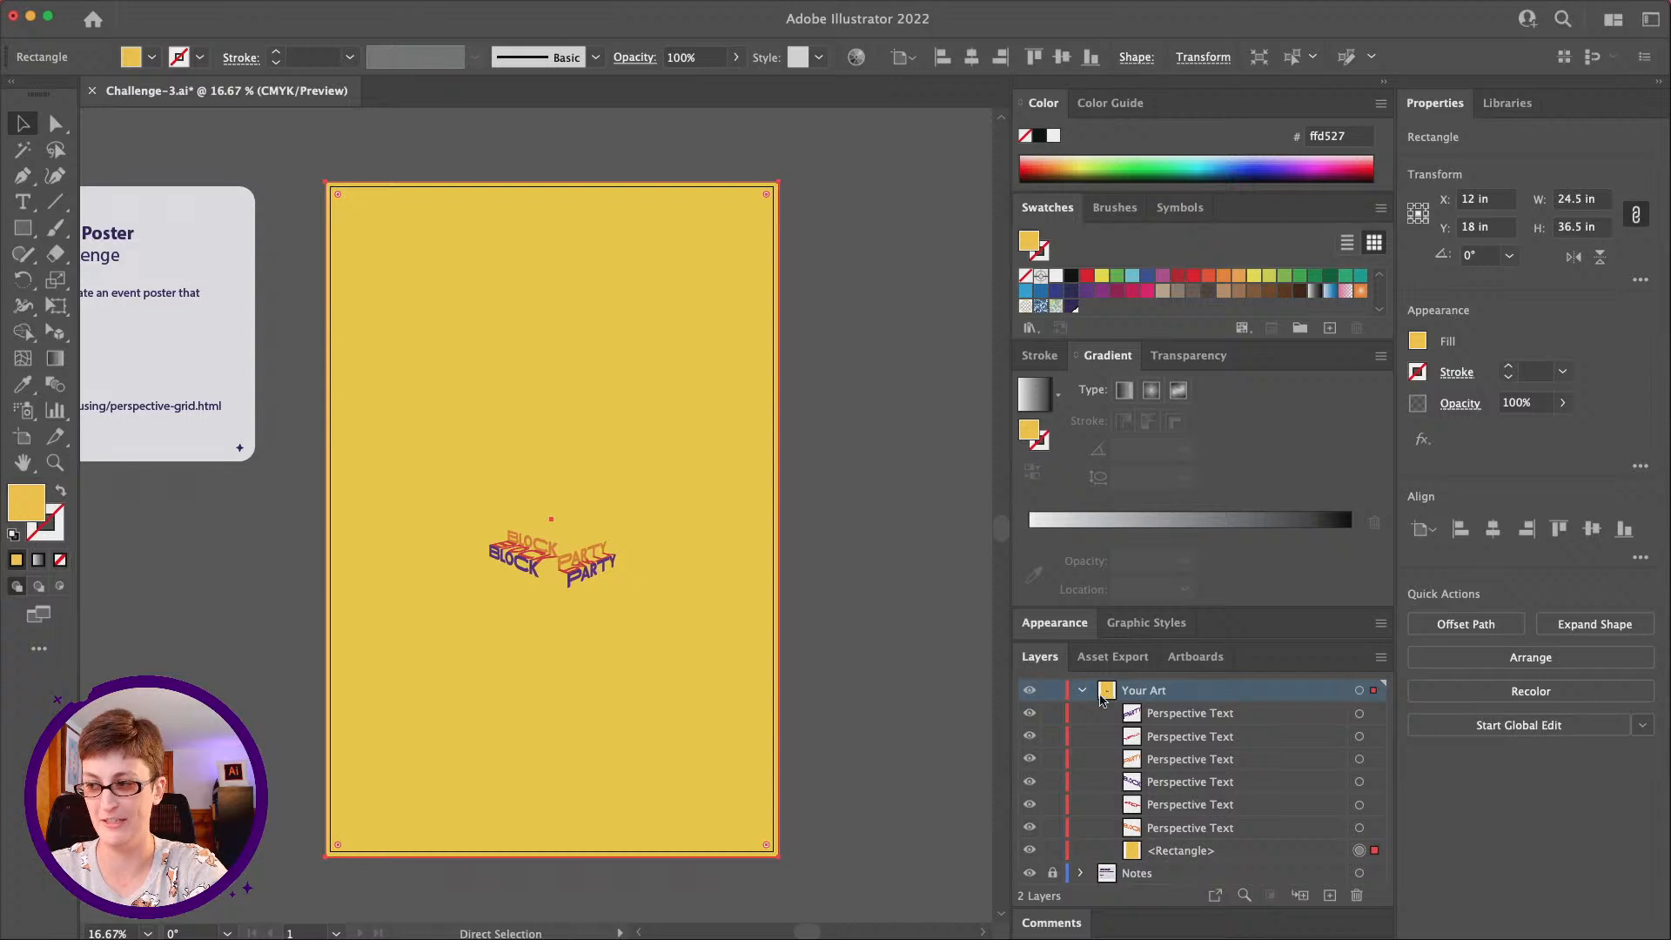
click(1083, 692)
click(1082, 691)
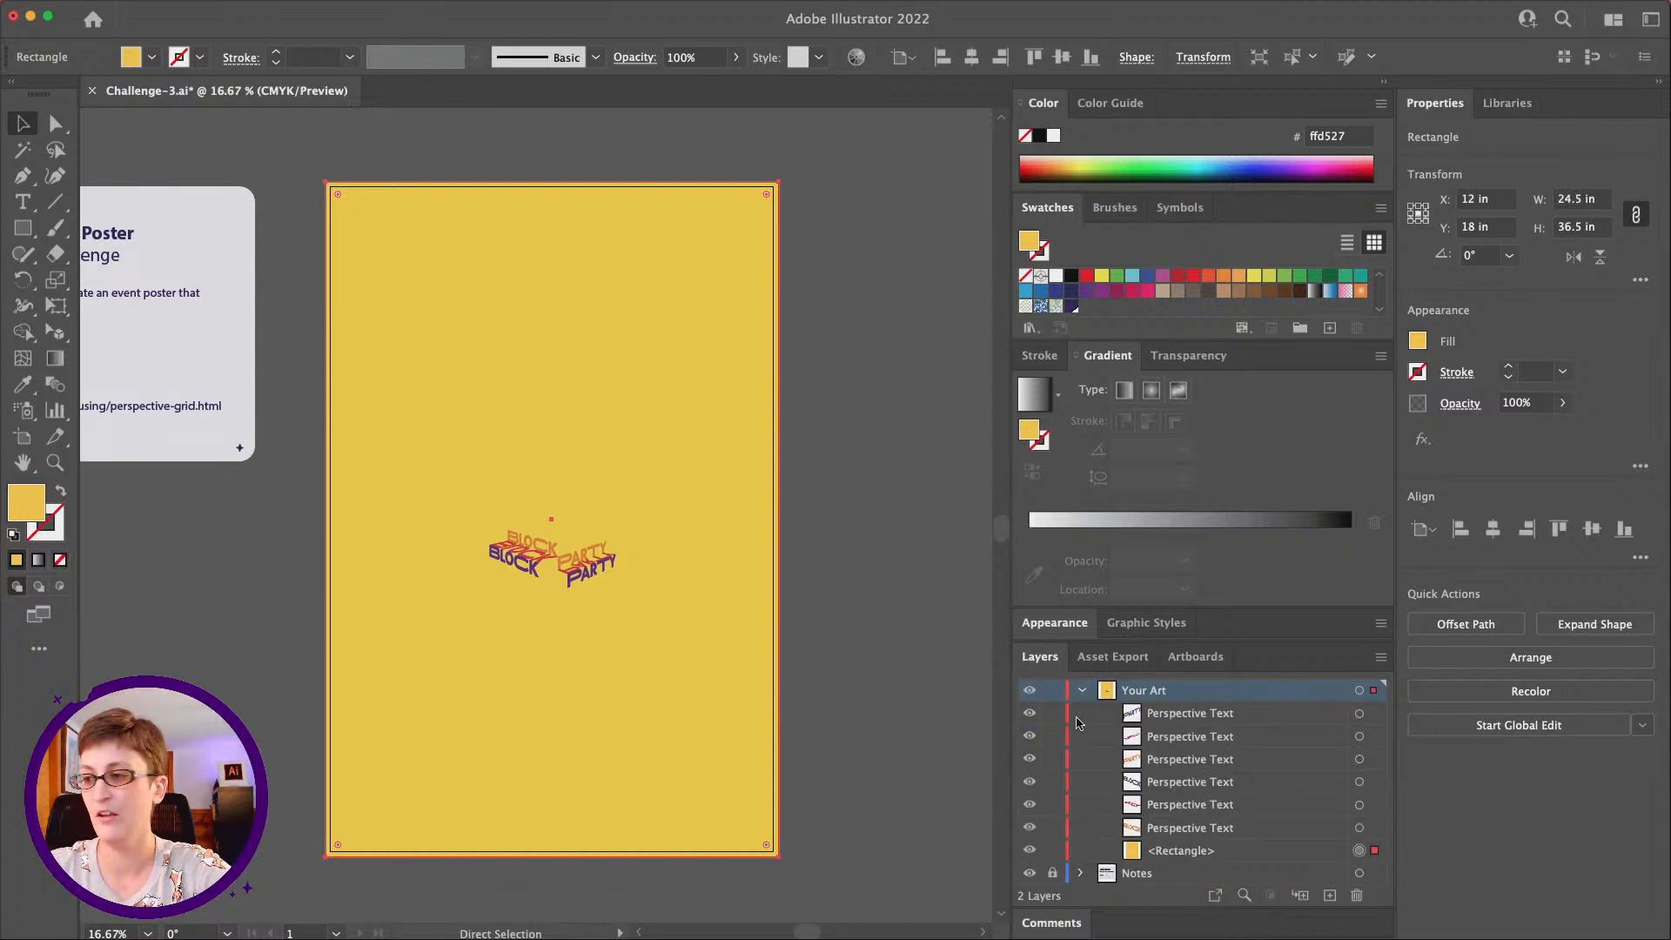
click(1052, 850)
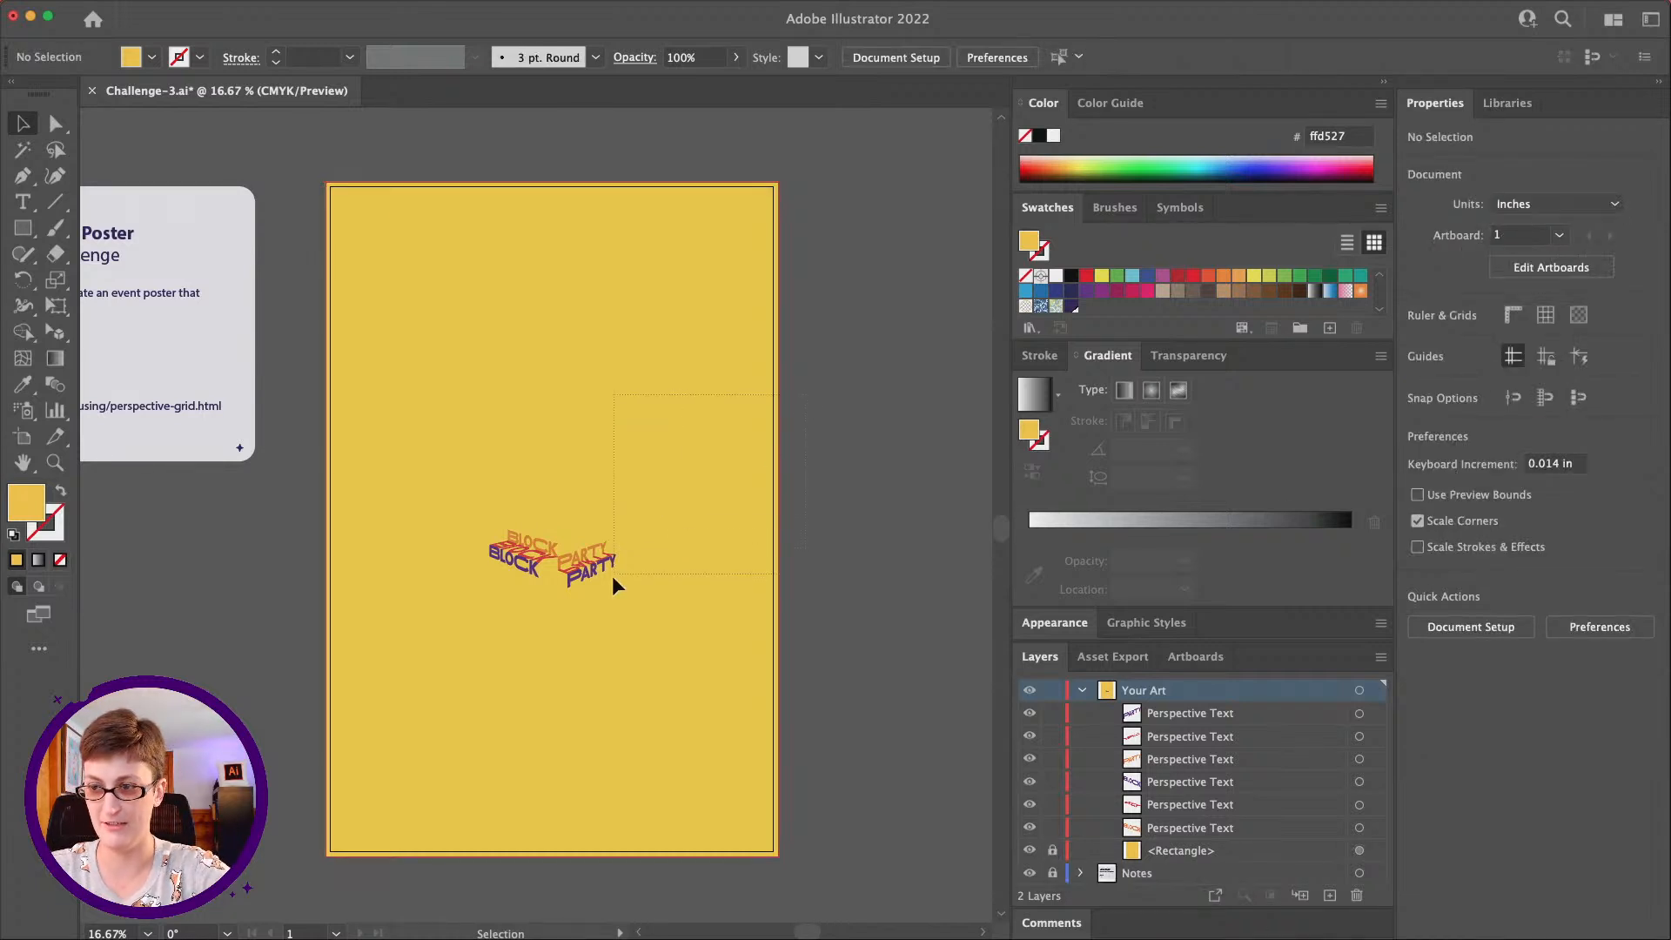
Group the three PARTY lines together, and group the three BLOCK lines as a second group
drag(590, 605, 584, 600)
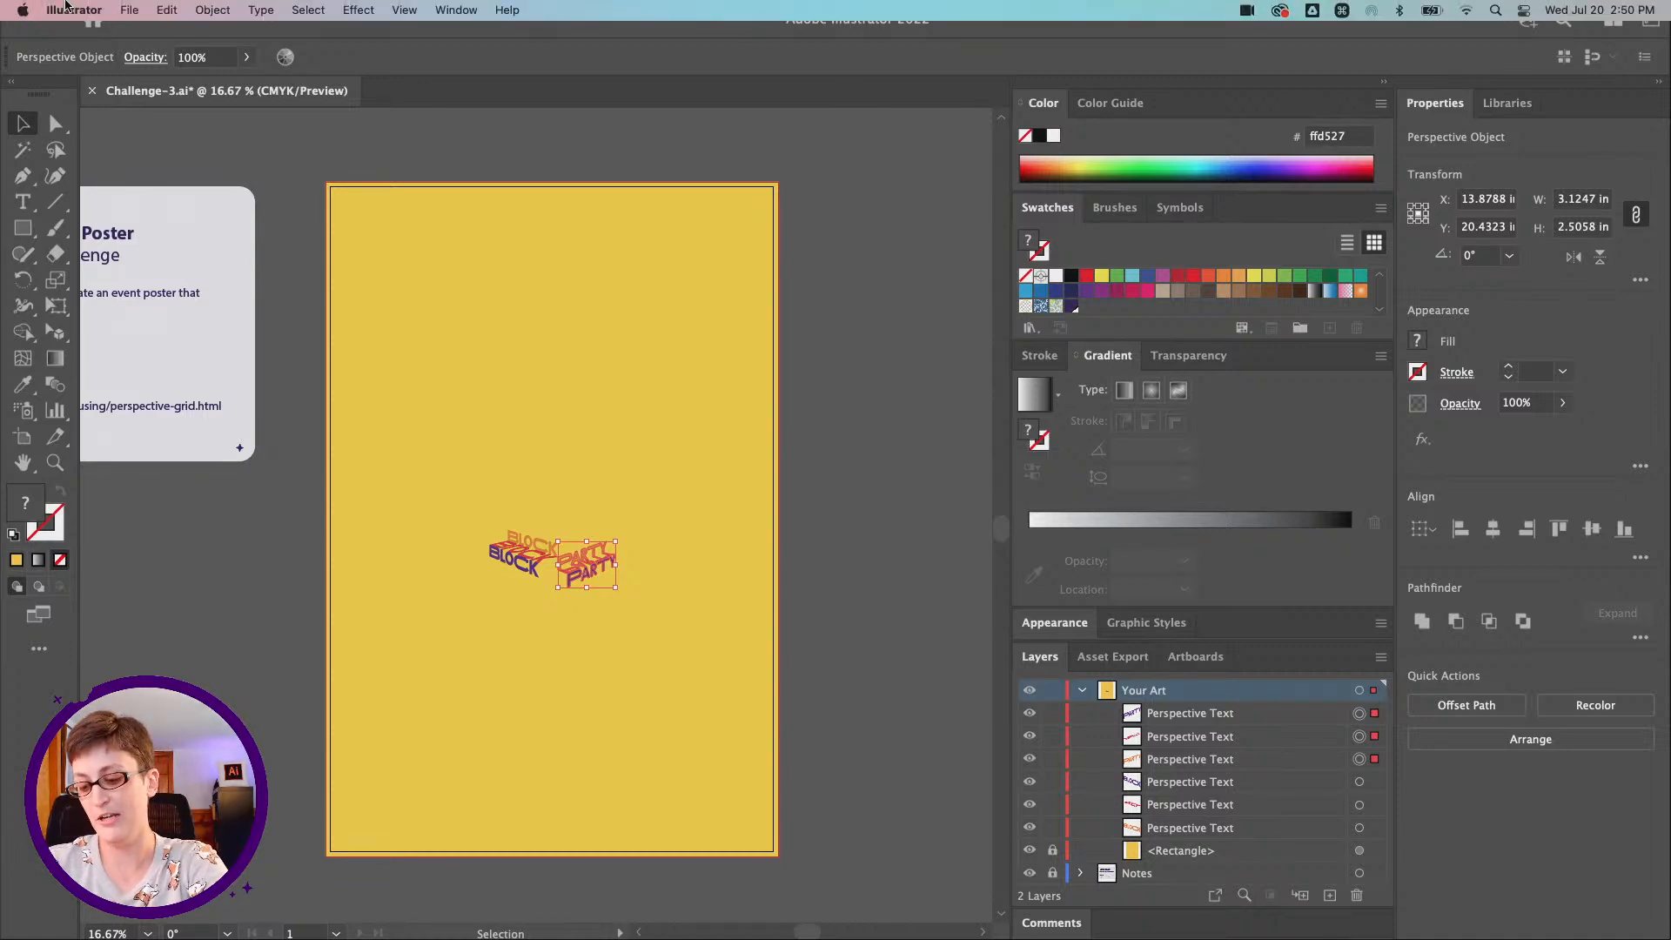
key(super+g)
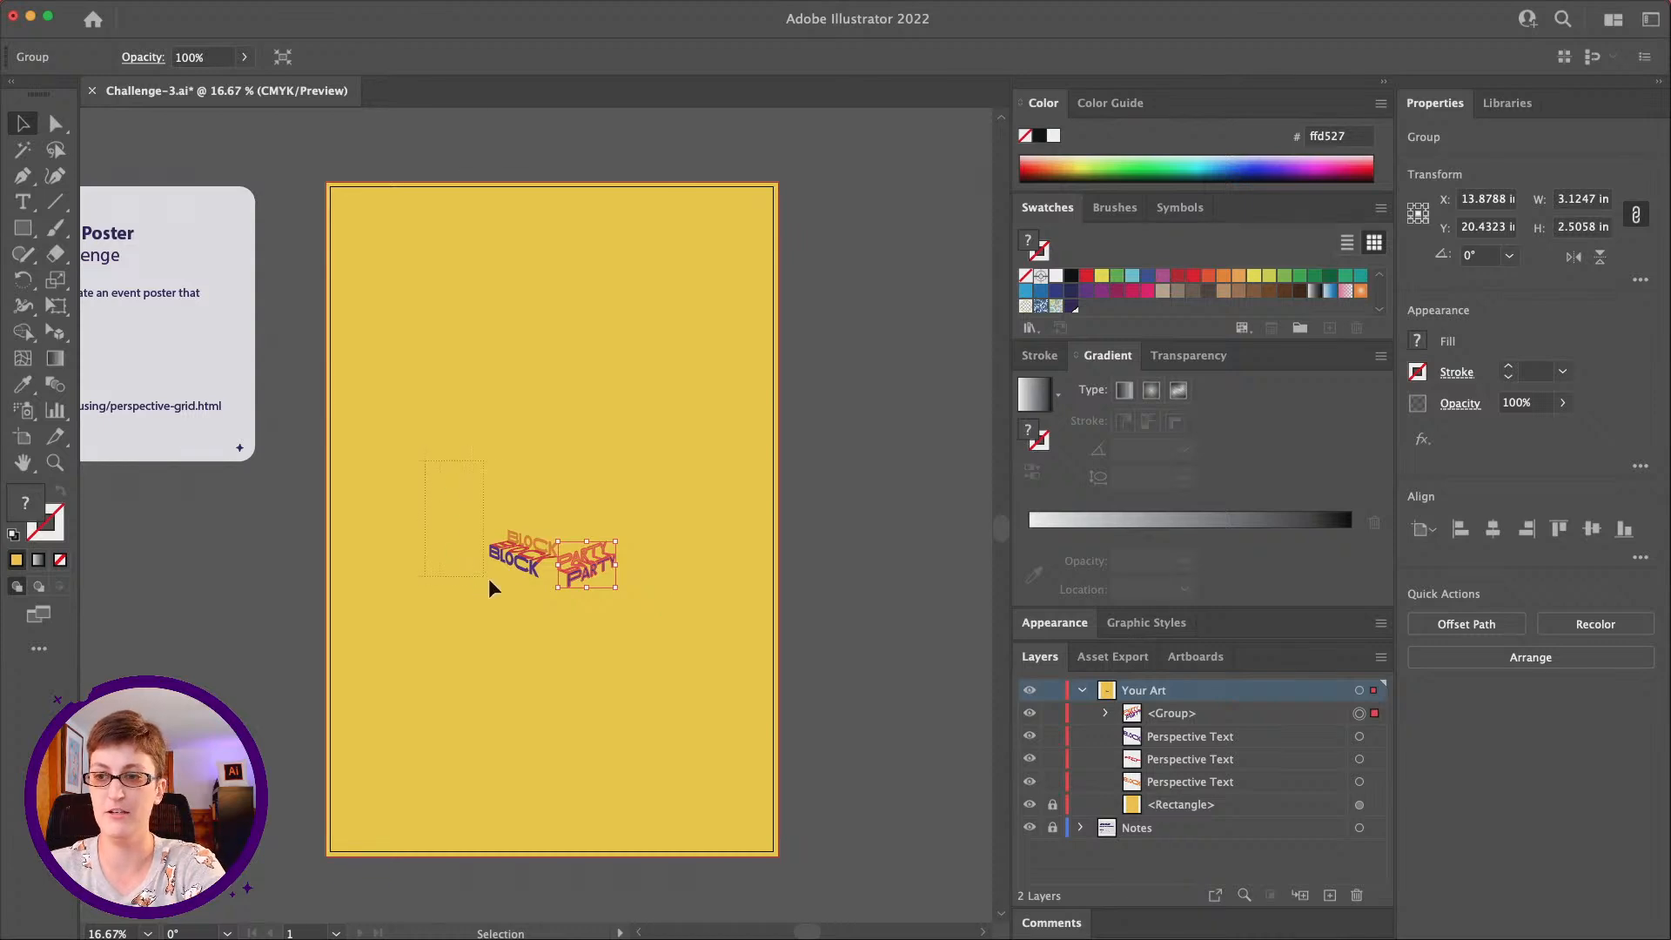
drag(525, 609, 529, 609)
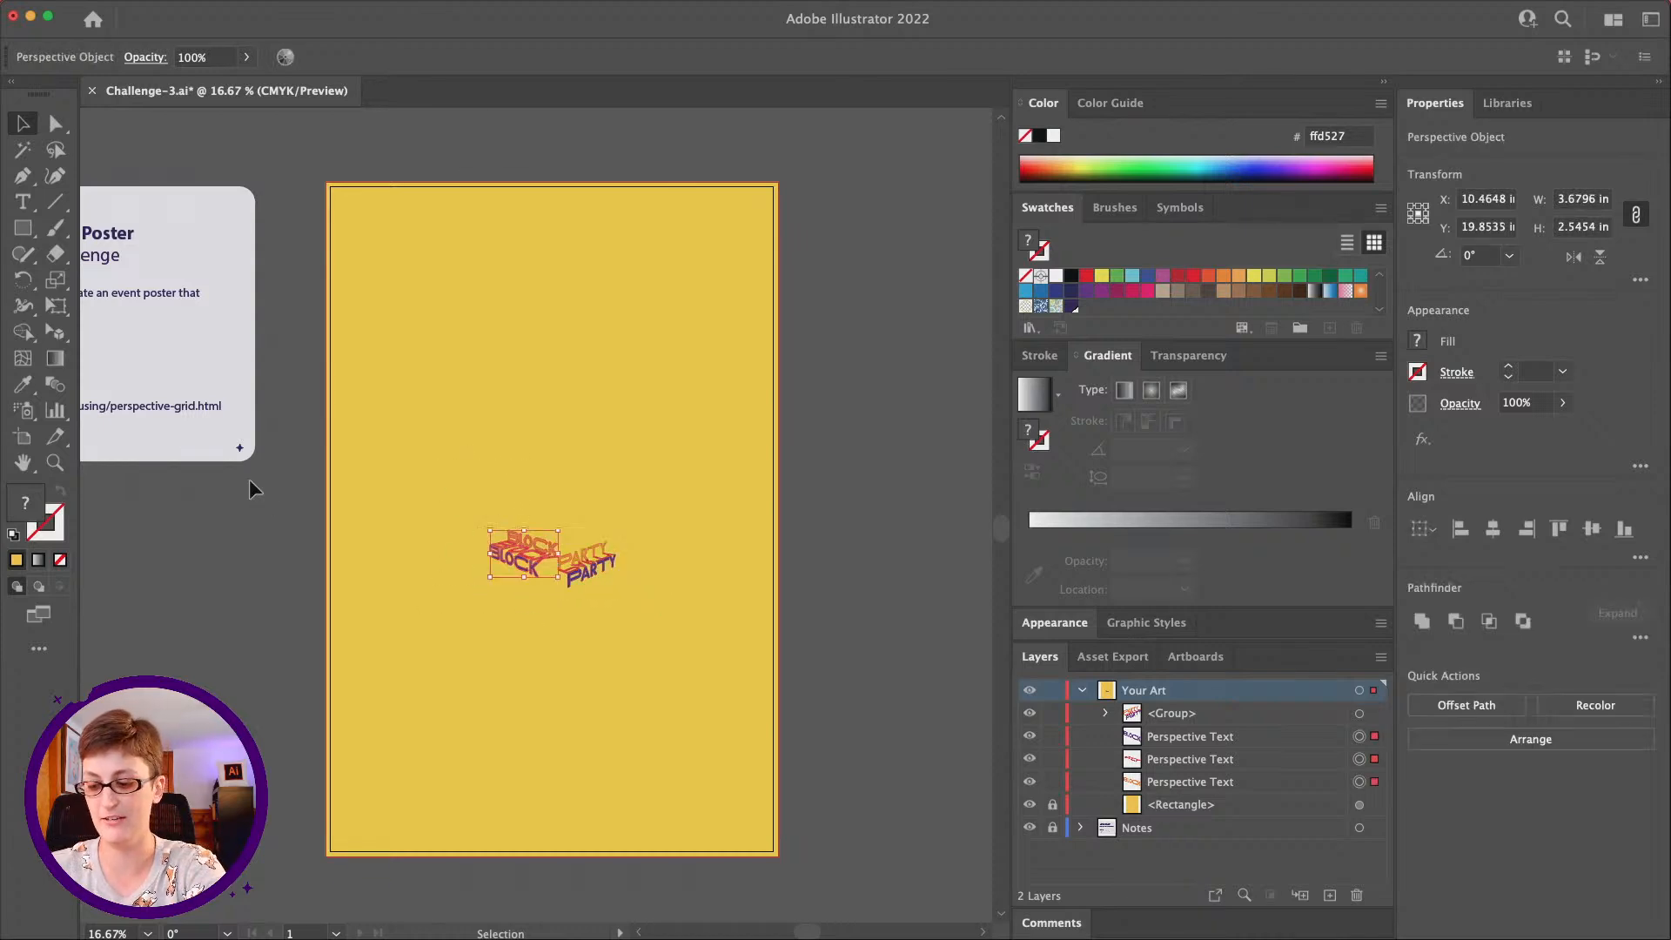
key(super+g)
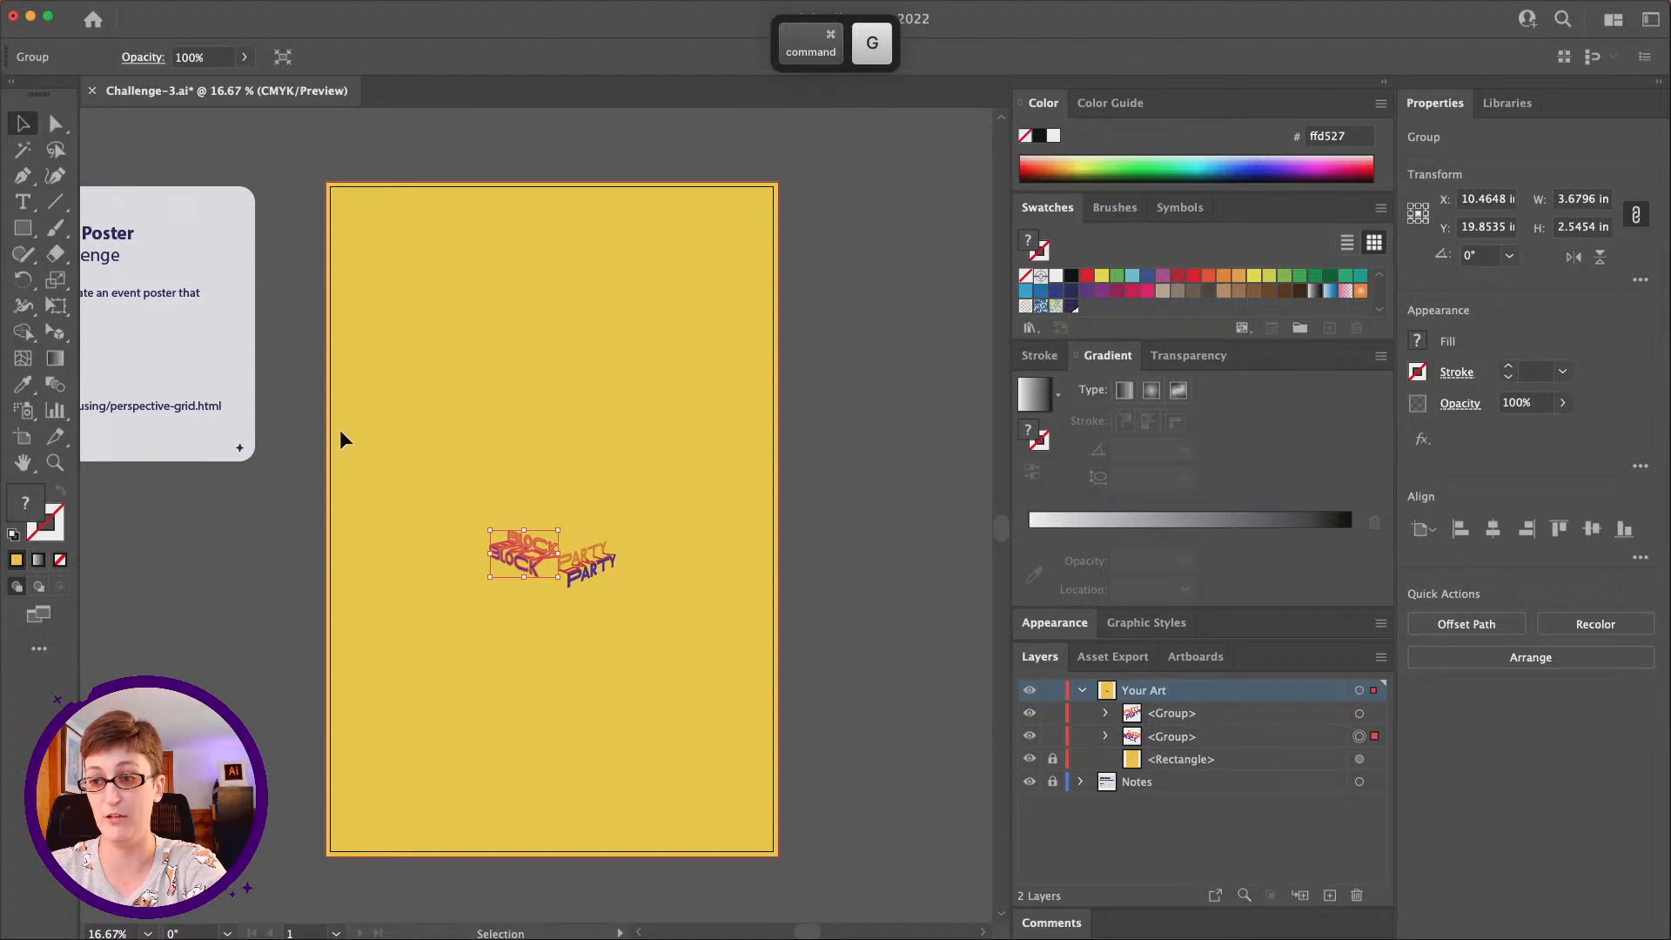
Select the BLOCK and PARTY groups together and enlarge them proportionally until they extend slightly past the poster's side edges
click(425, 467)
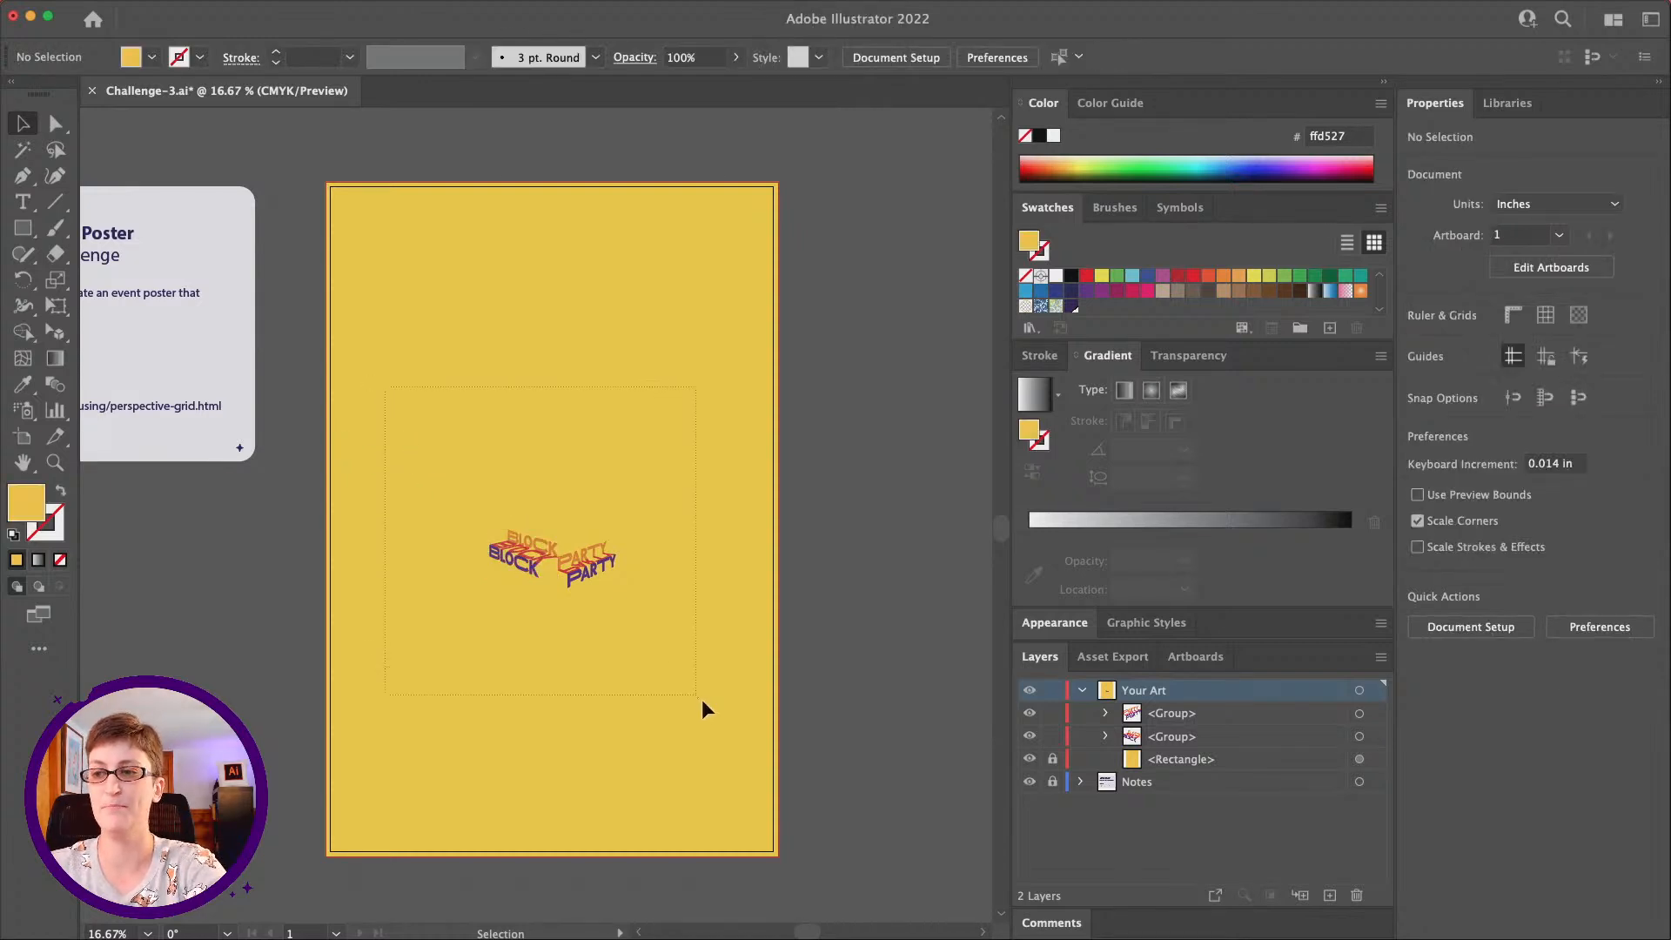
drag(701, 698, 702, 698)
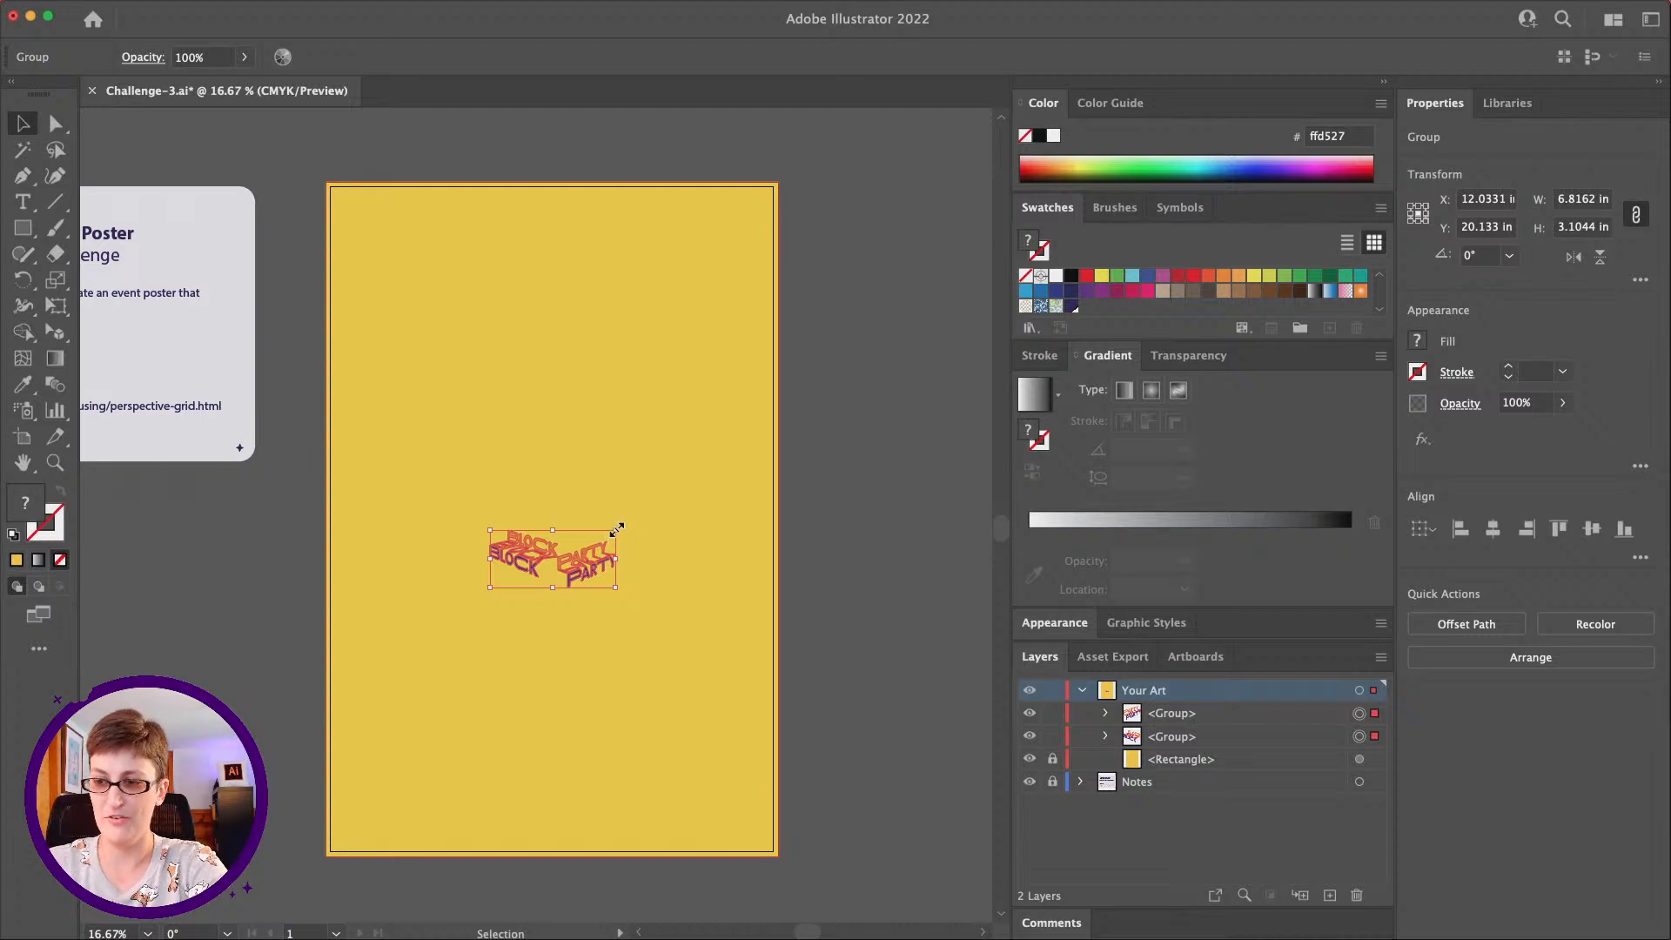
drag(616, 528, 827, 447)
click(690, 354)
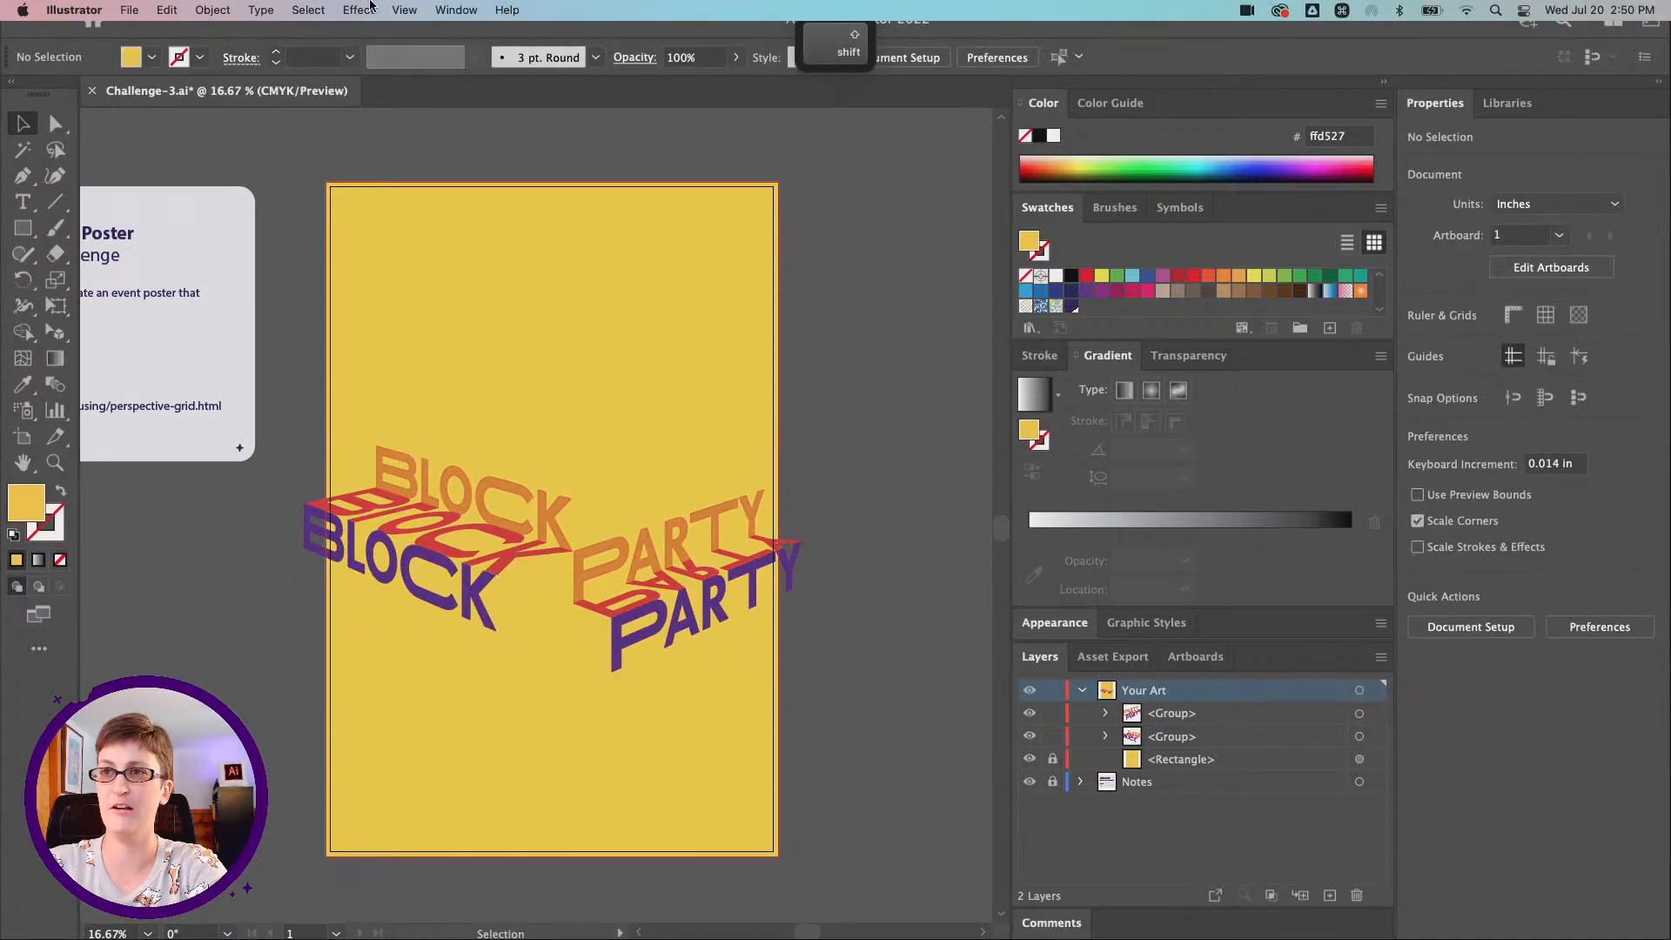
Turn on Smart Guides and stack the two word groups, with BLOCK in the poster's upper half and PARTY directly below
click(404, 10)
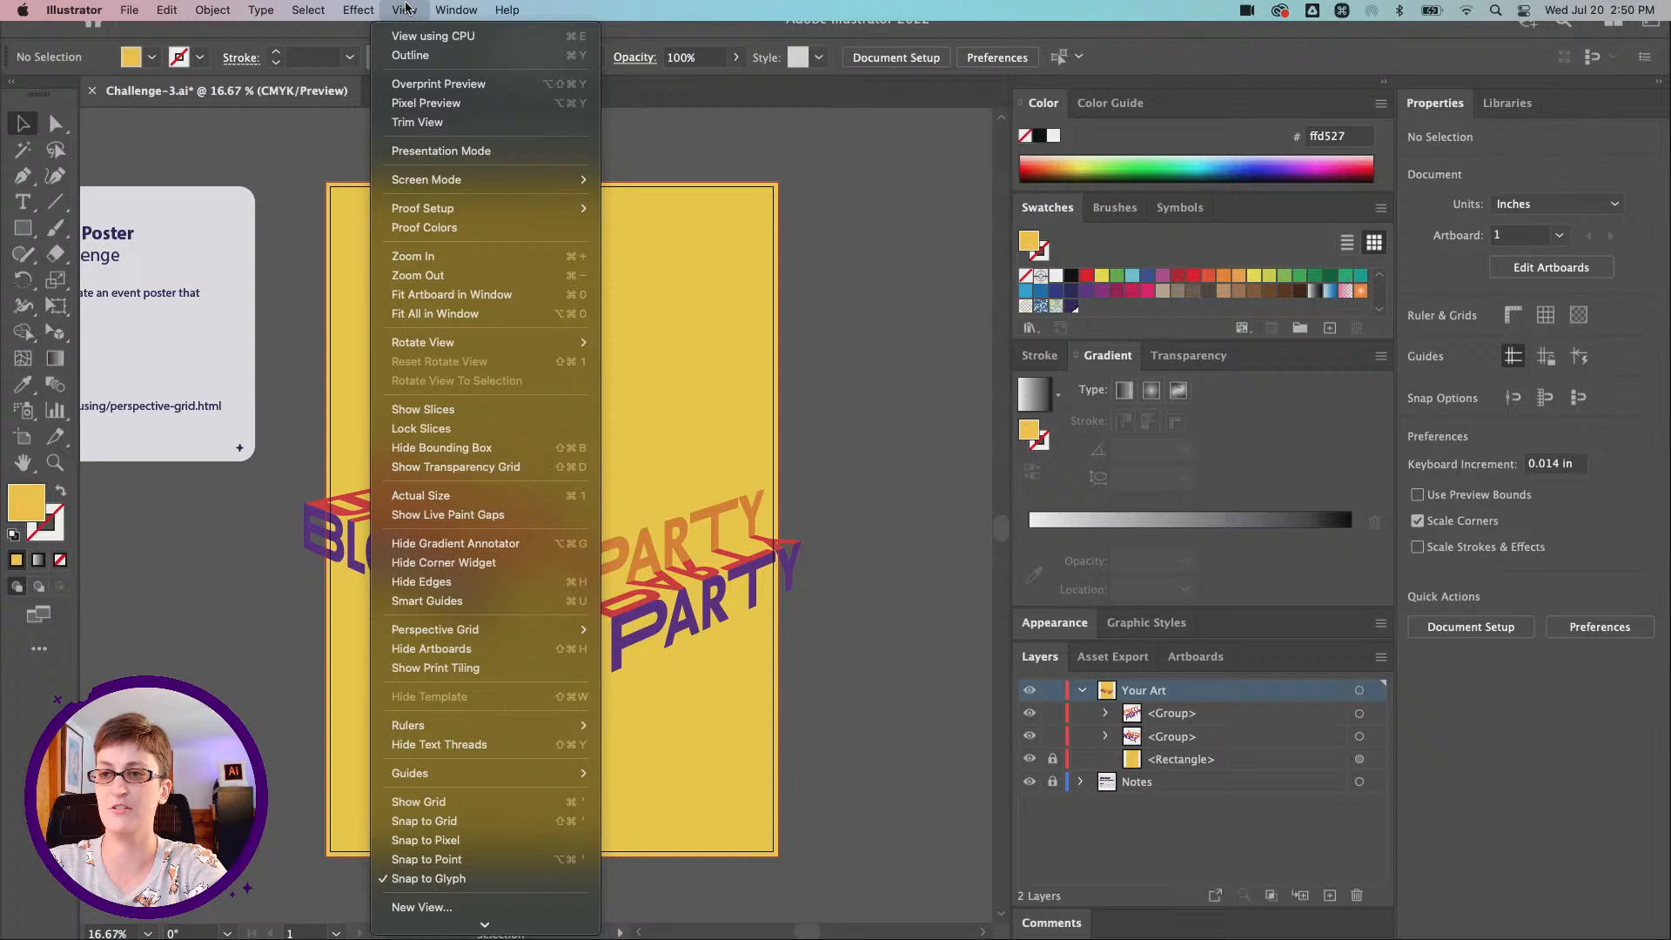
click(460, 609)
drag(424, 556, 550, 409)
drag(640, 555, 534, 546)
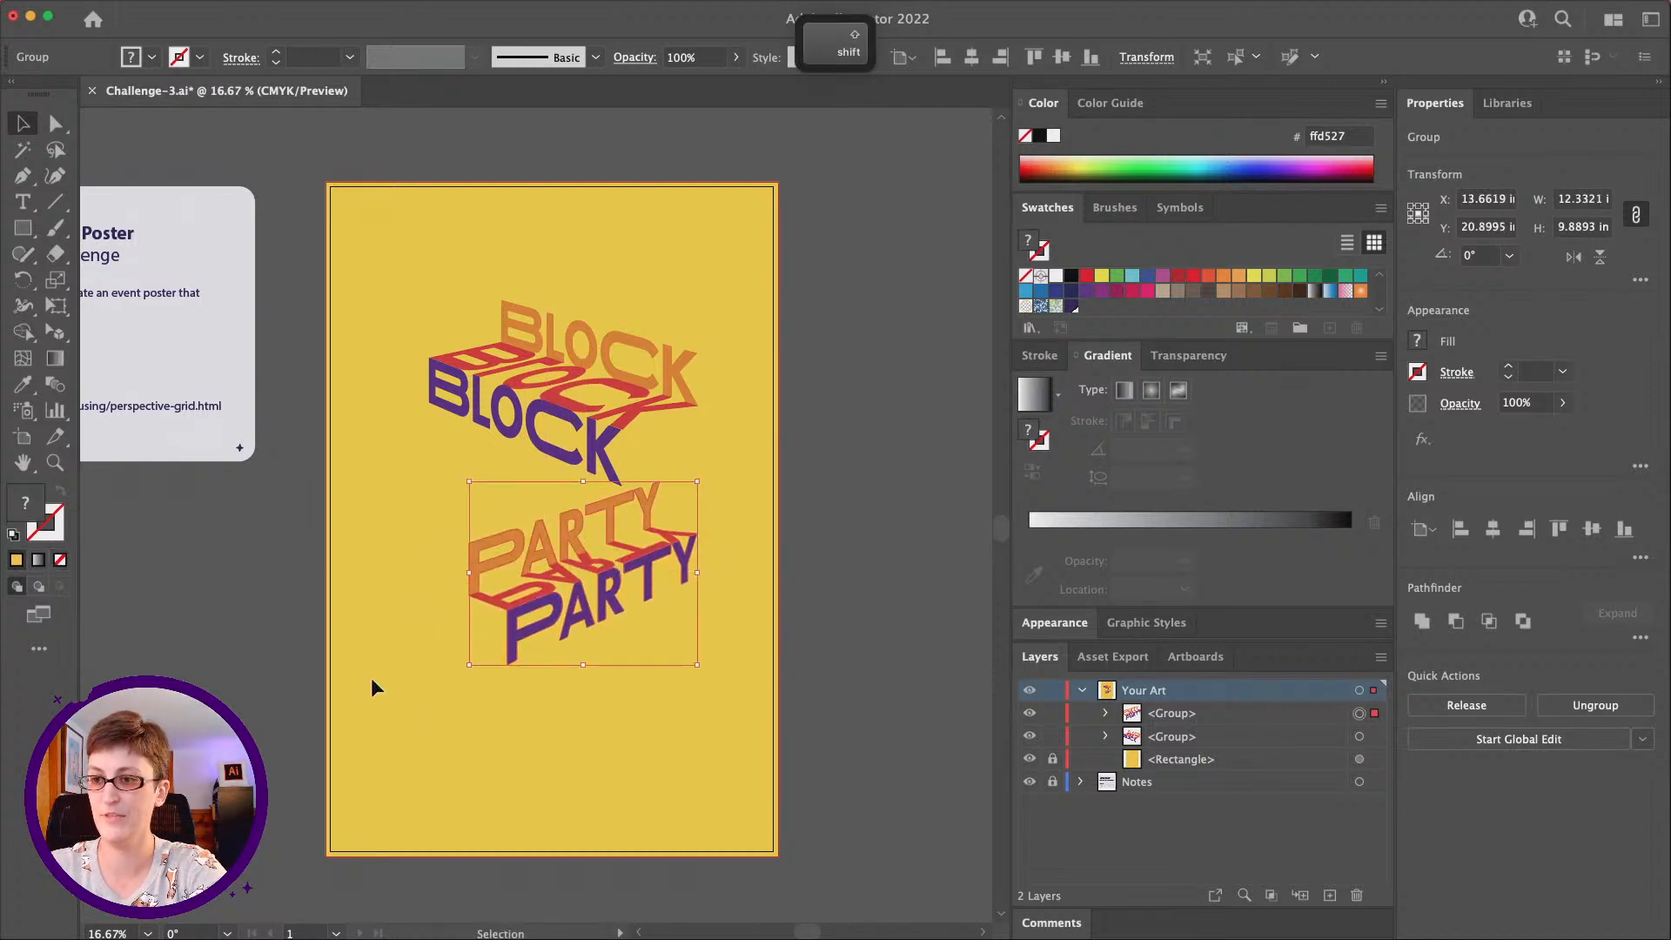
Enlarge the PARTY group proportionally to about 14.7 in wide so it matches the BLOCK group's width
drag(470, 670, 446, 682)
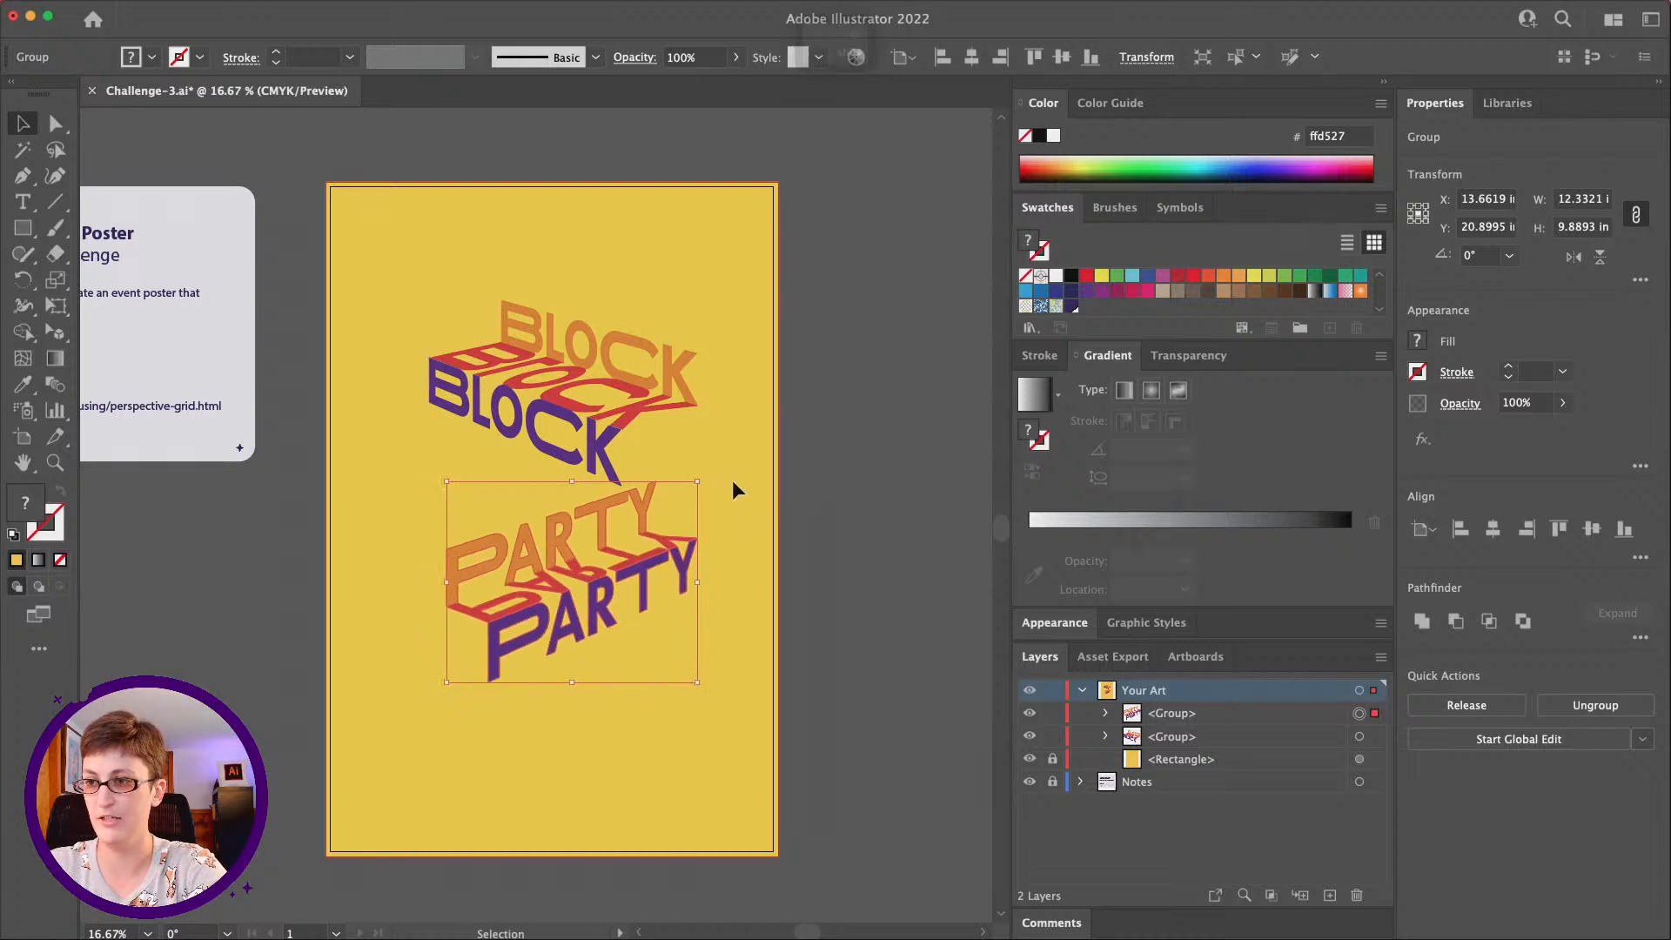
shift+click(571, 472)
click(530, 650)
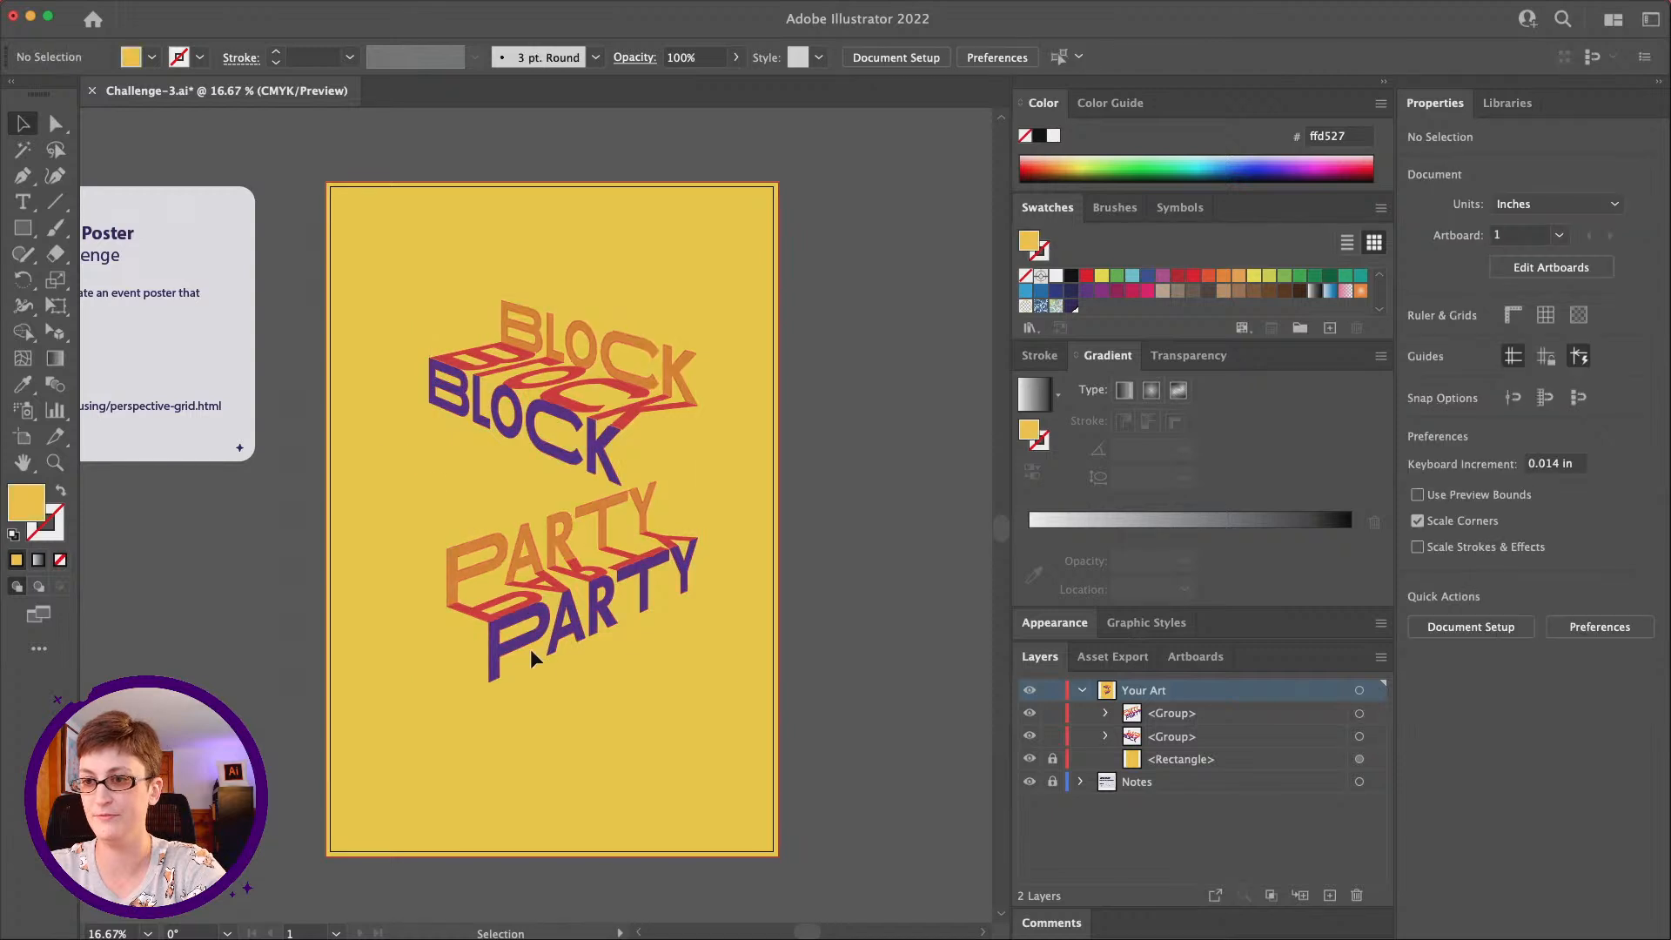
click(489, 625)
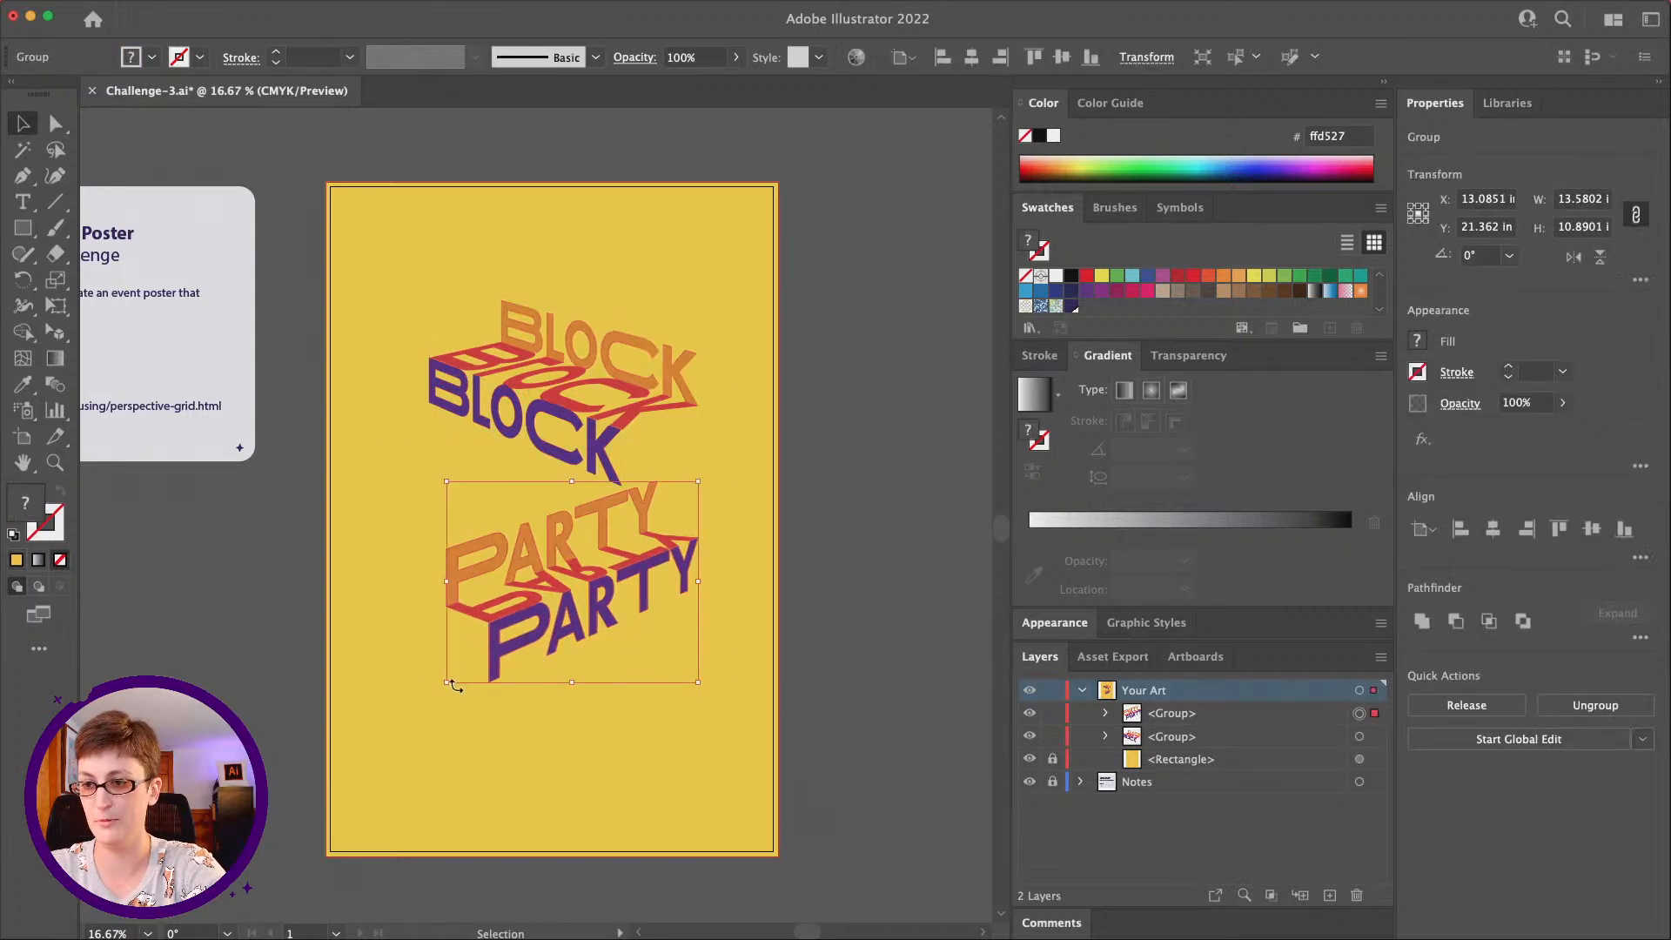
drag(449, 687, 433, 701)
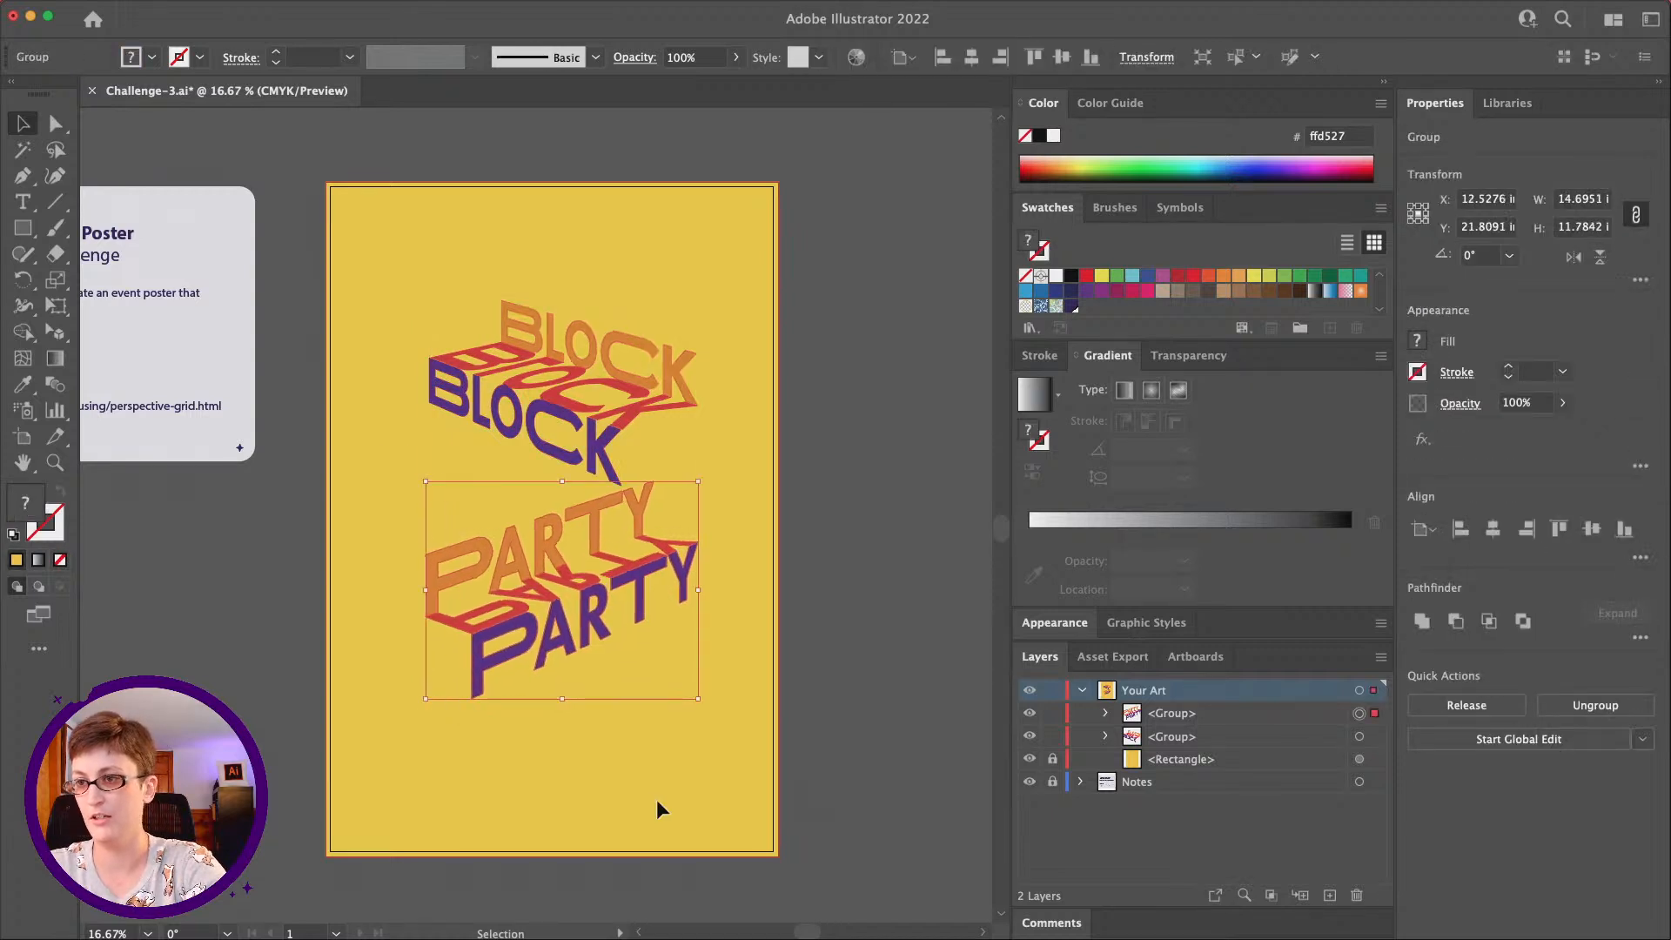
click(656, 801)
Select the stacked BLOCK and PARTY groups and combine them into one group
click(561, 409)
drag(848, 731, 485, 512)
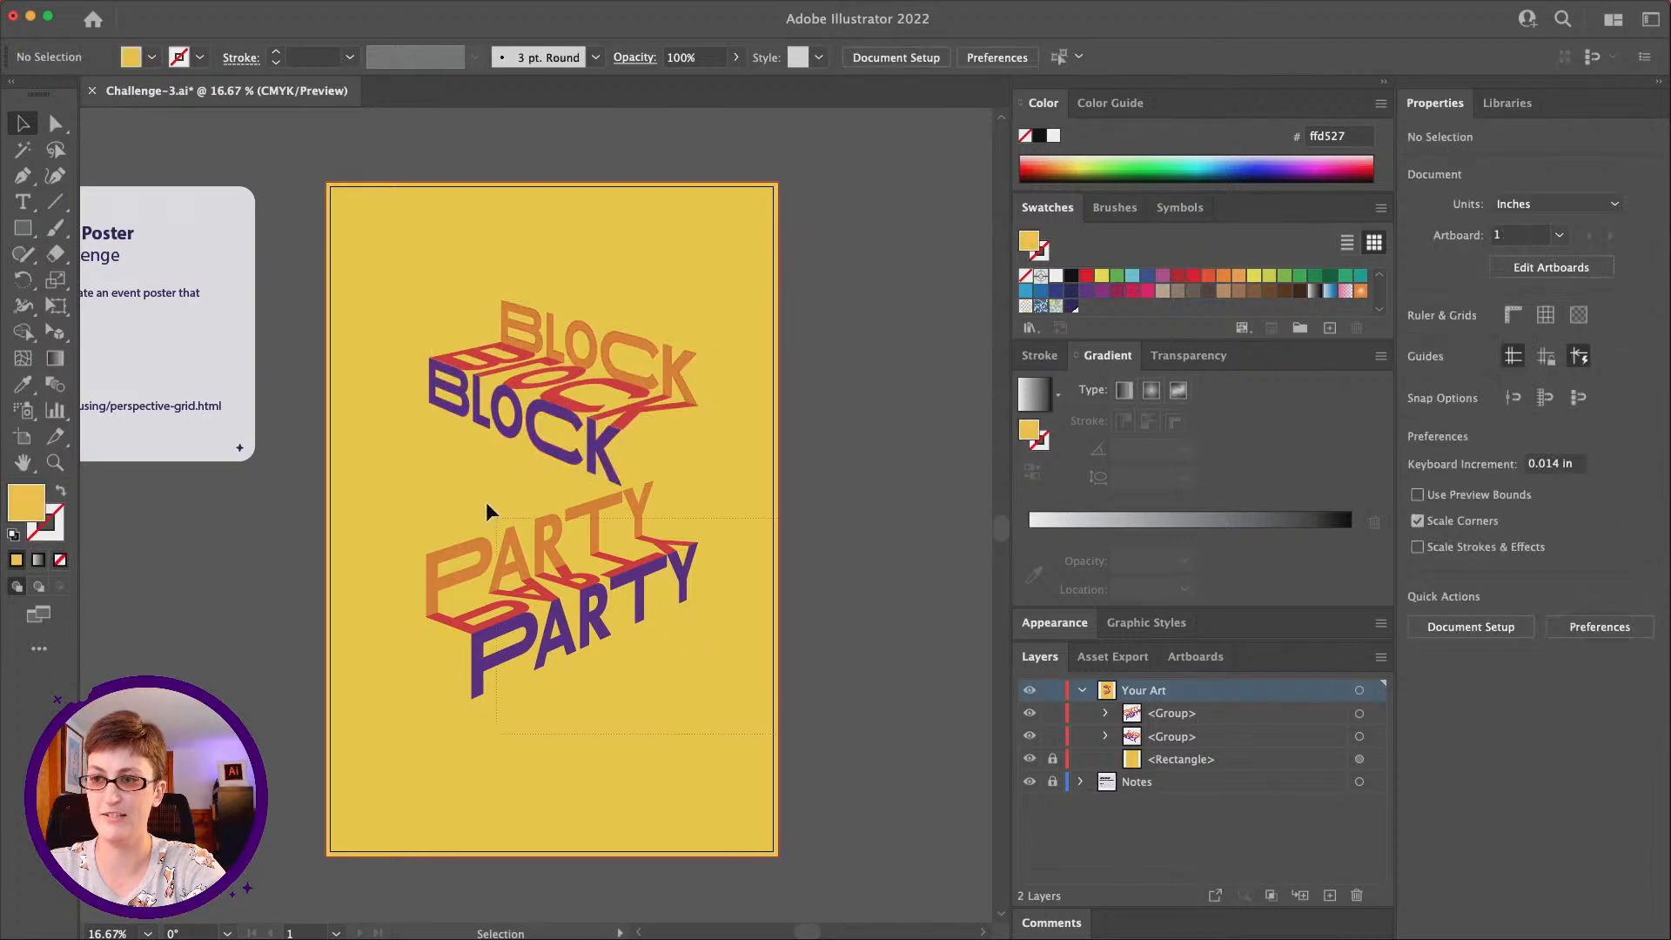
drag(389, 302, 380, 298)
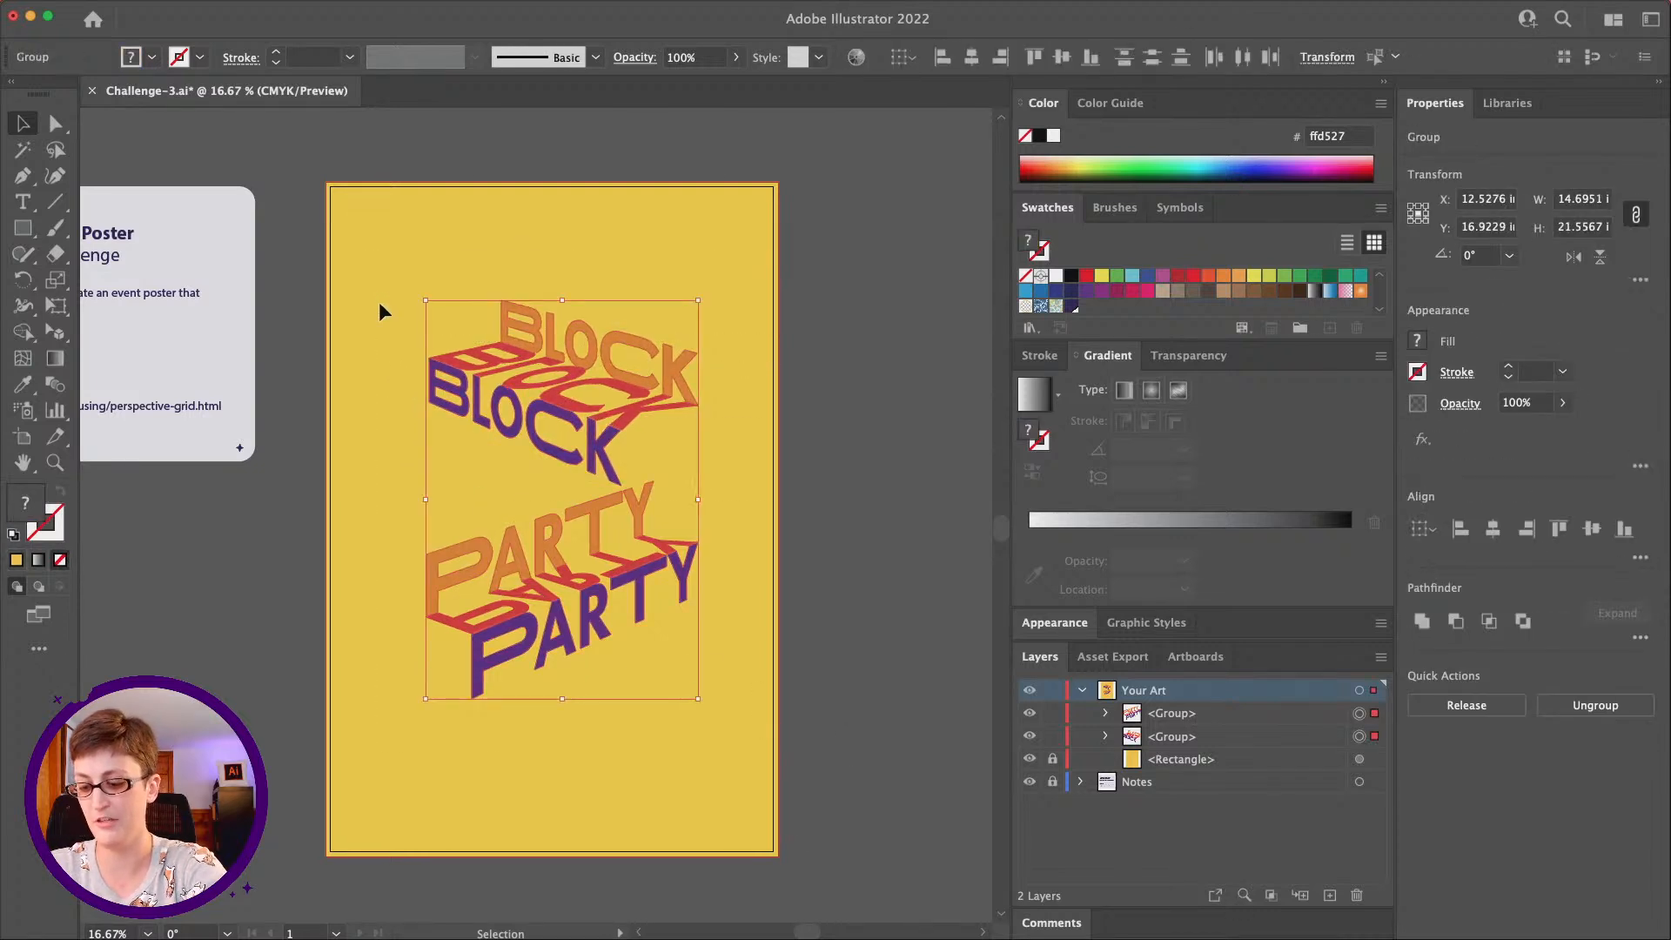
key(super+g)
click(905, 222)
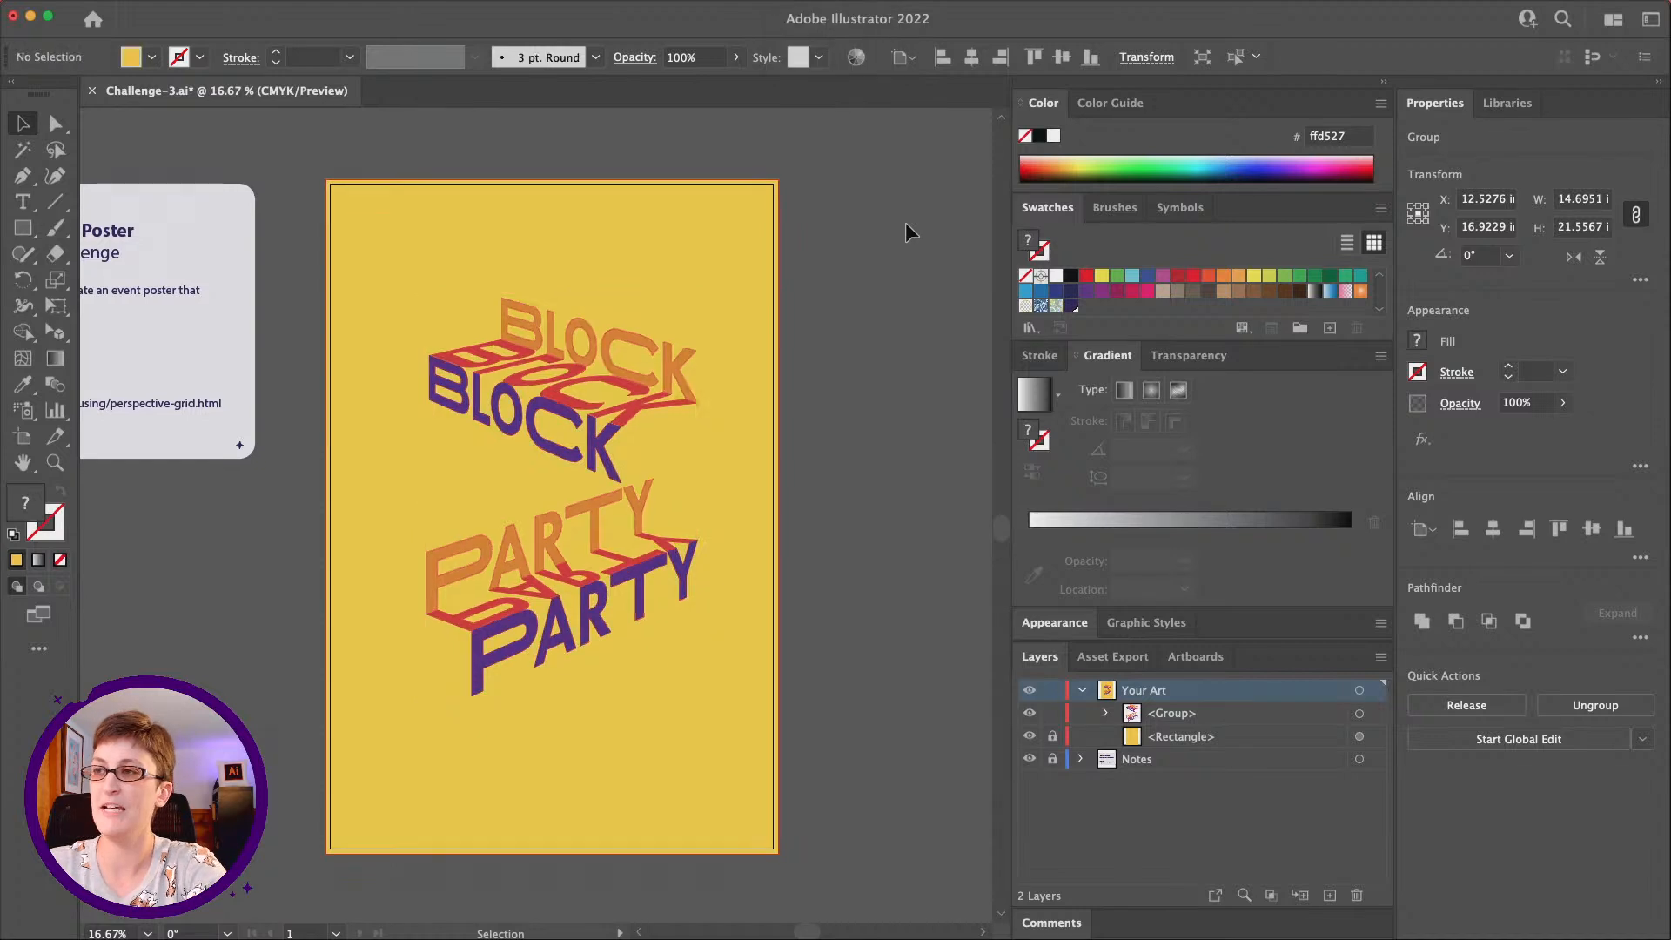
Center the combined BLOCK PARTY group horizontally and vertically, using Align to Artboard
click(519, 414)
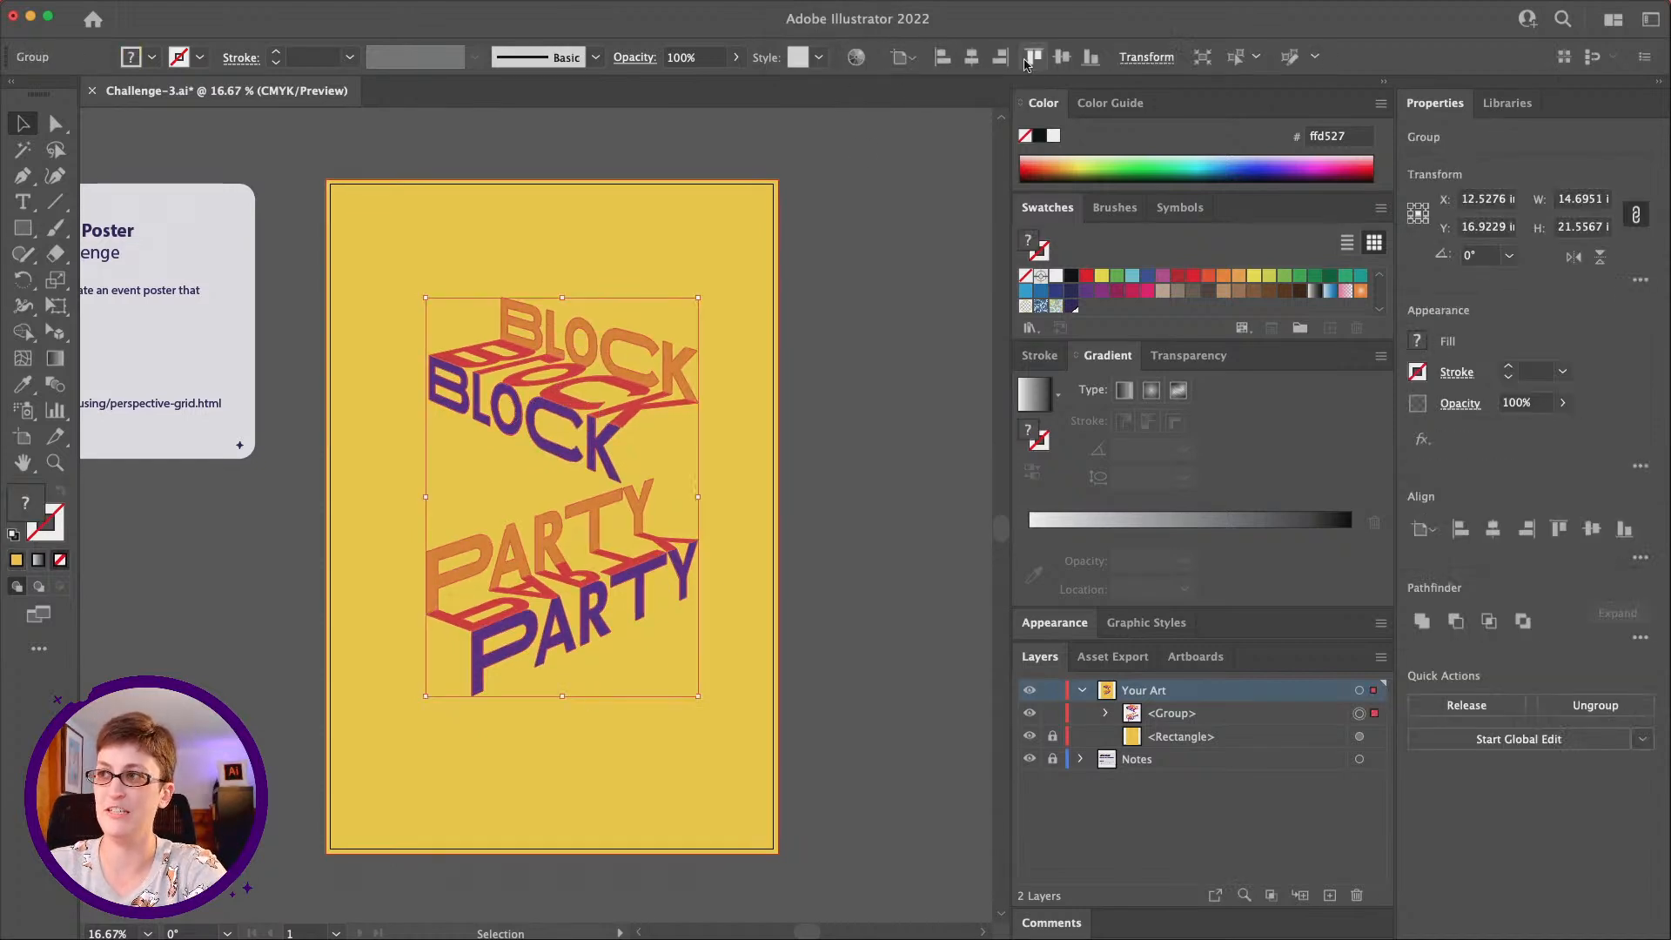
click(908, 67)
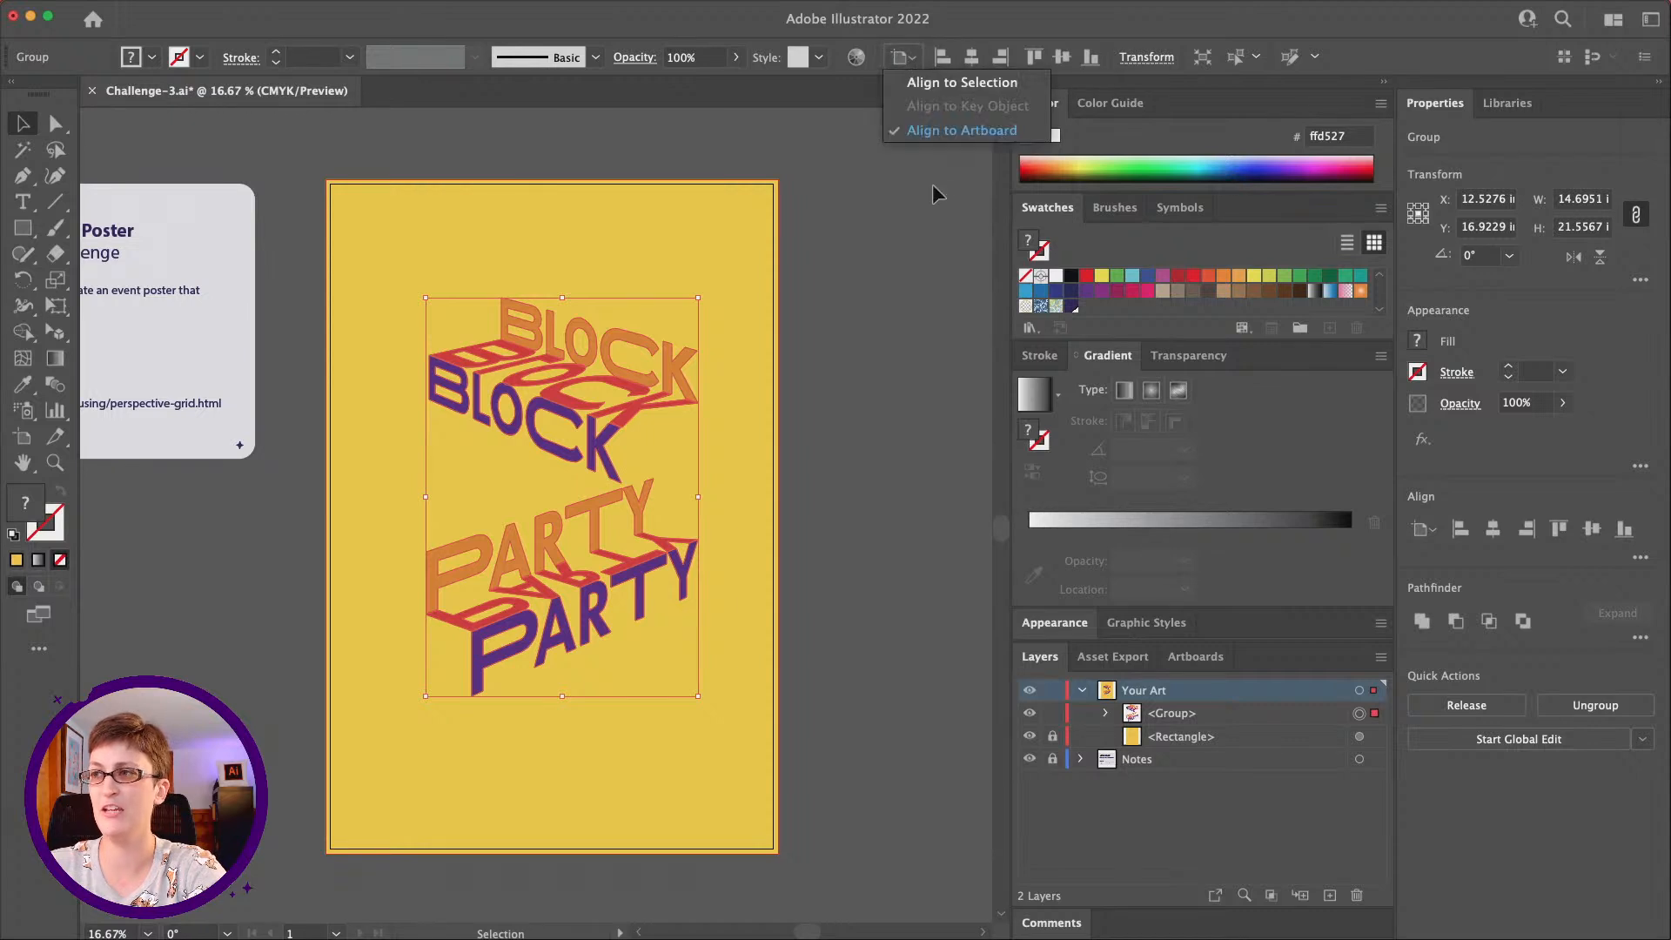
click(933, 134)
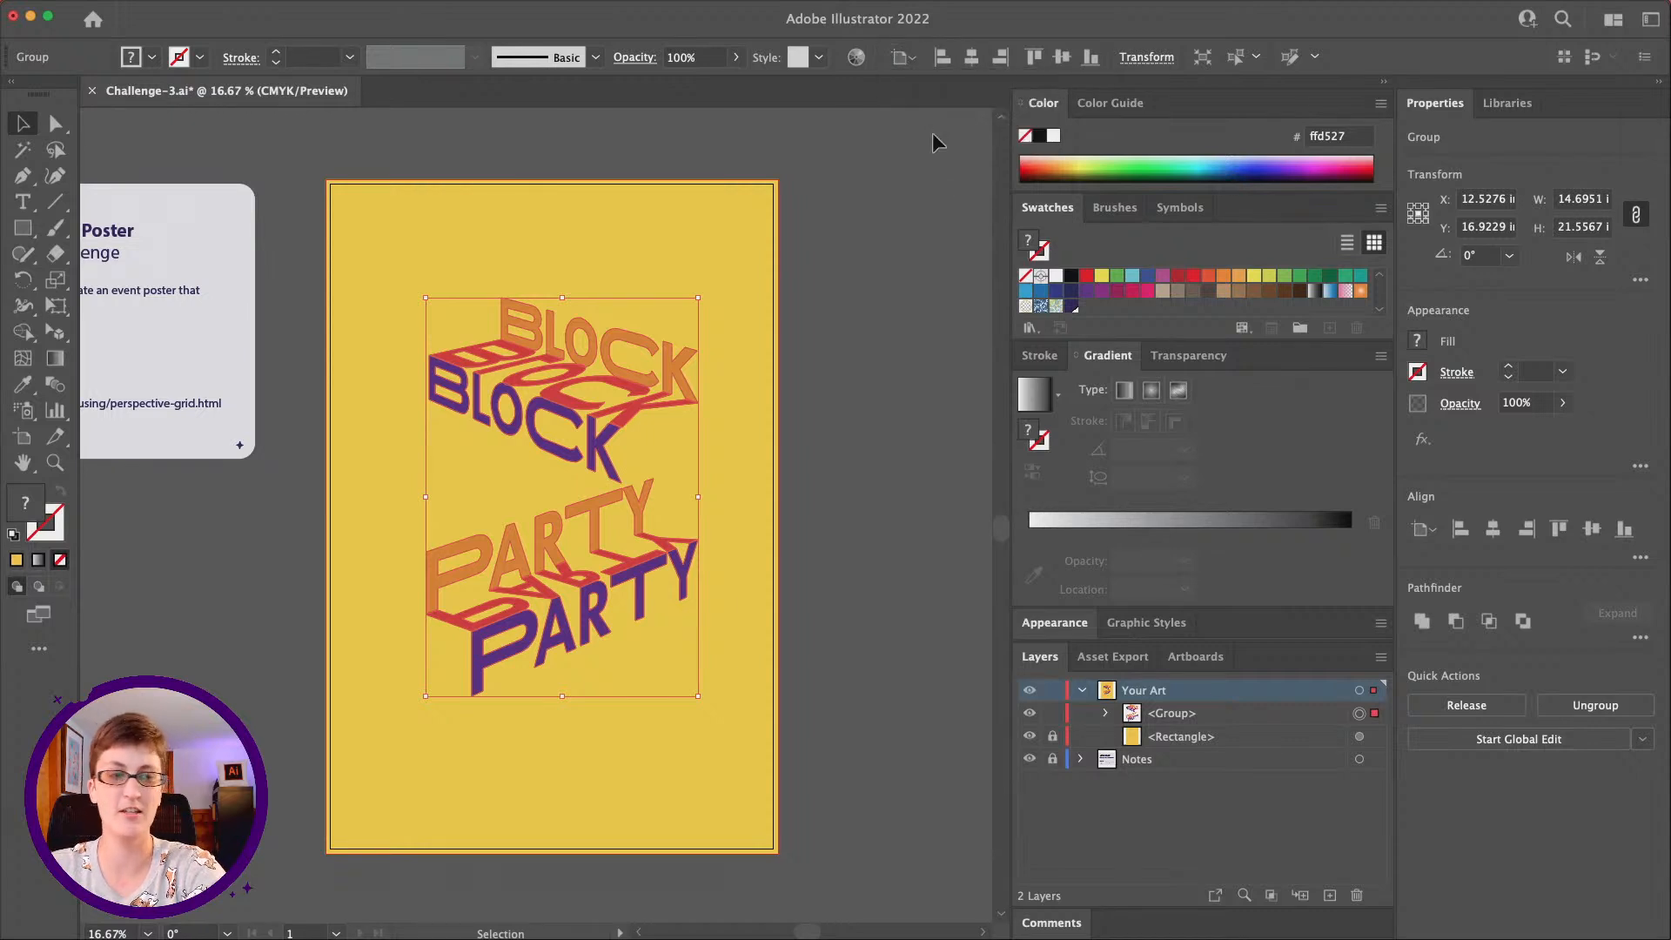
click(971, 56)
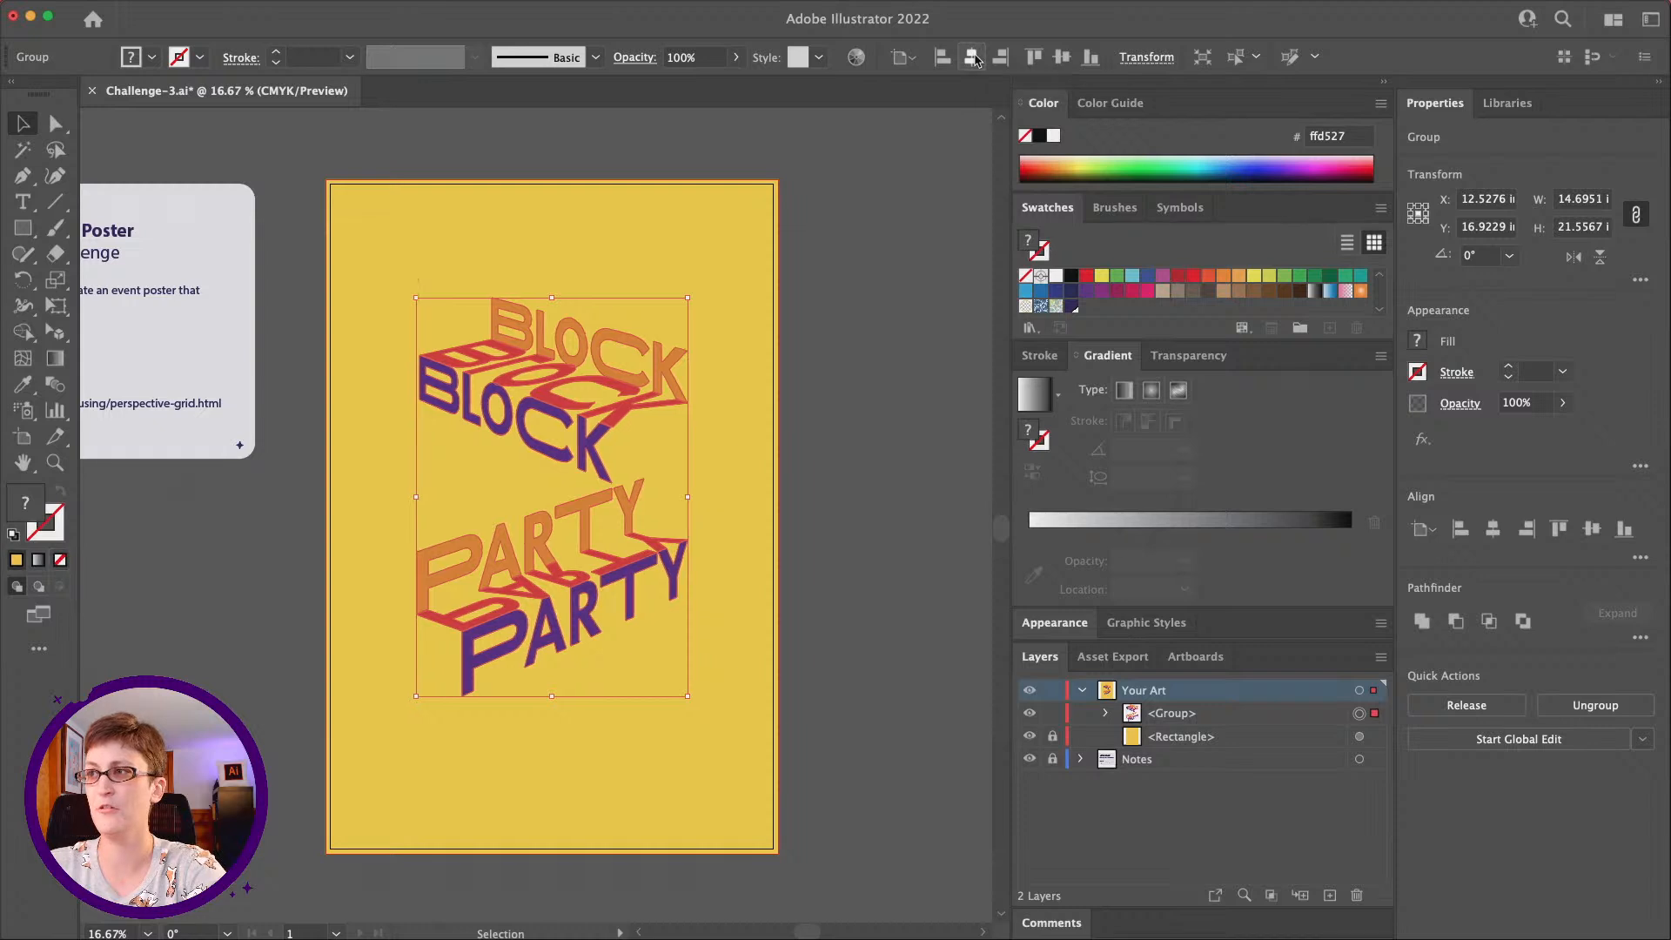
click(1063, 57)
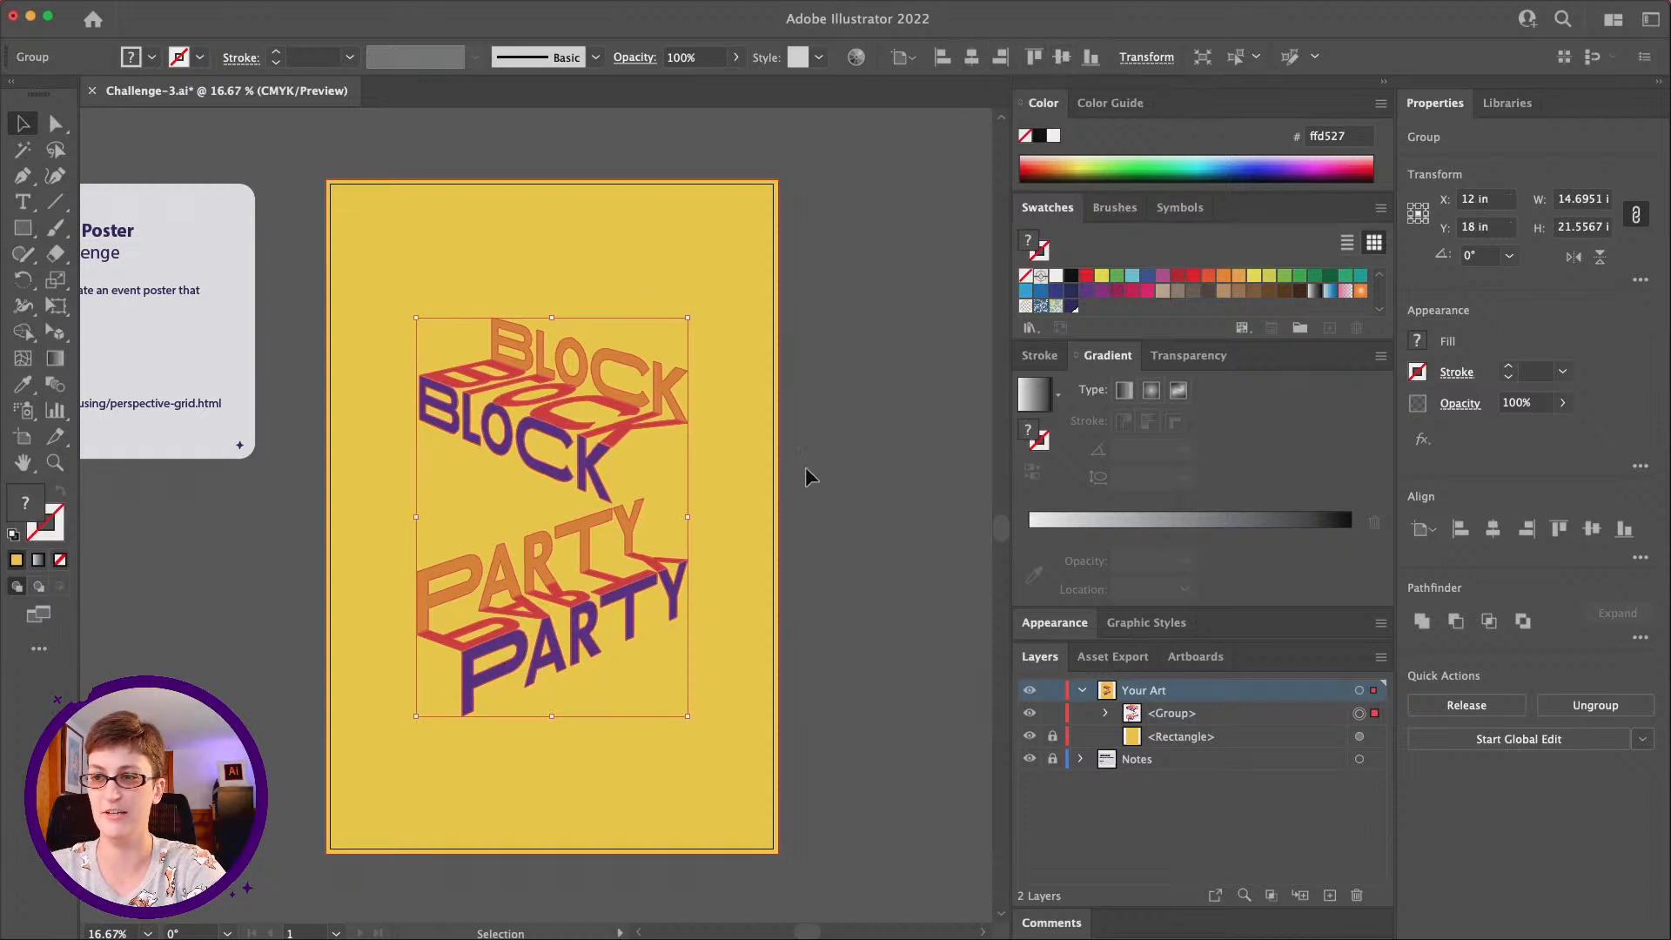
click(812, 463)
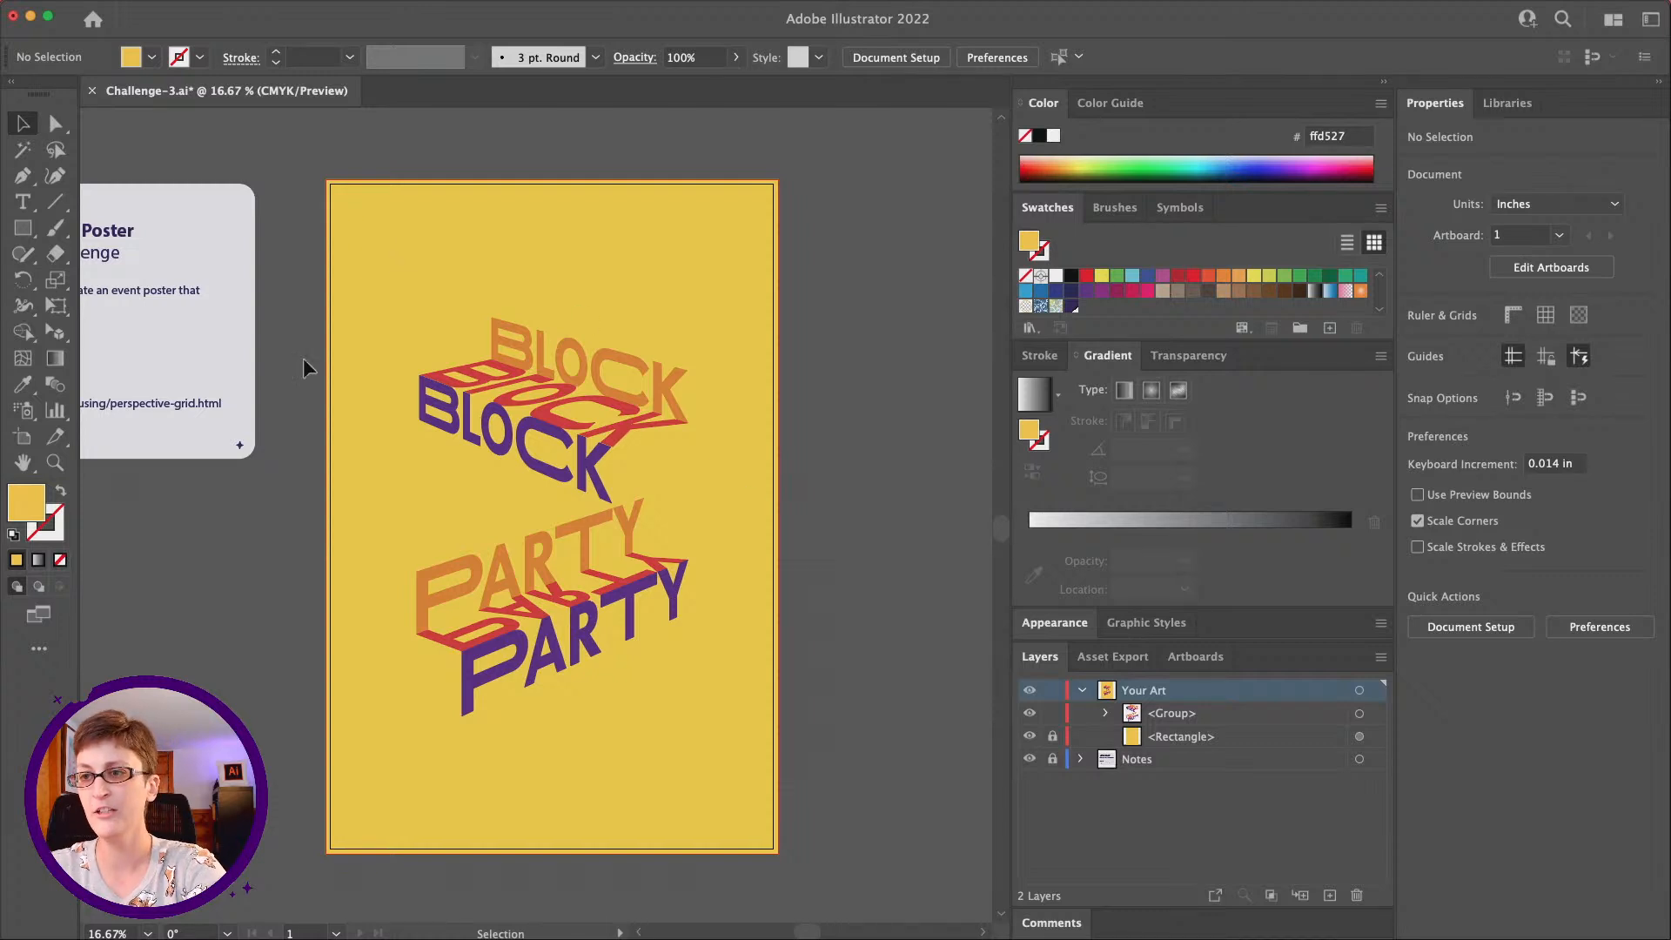
Enlarge the combined BLOCK PARTY group slightly from its center, keeping its proportions
click(539, 358)
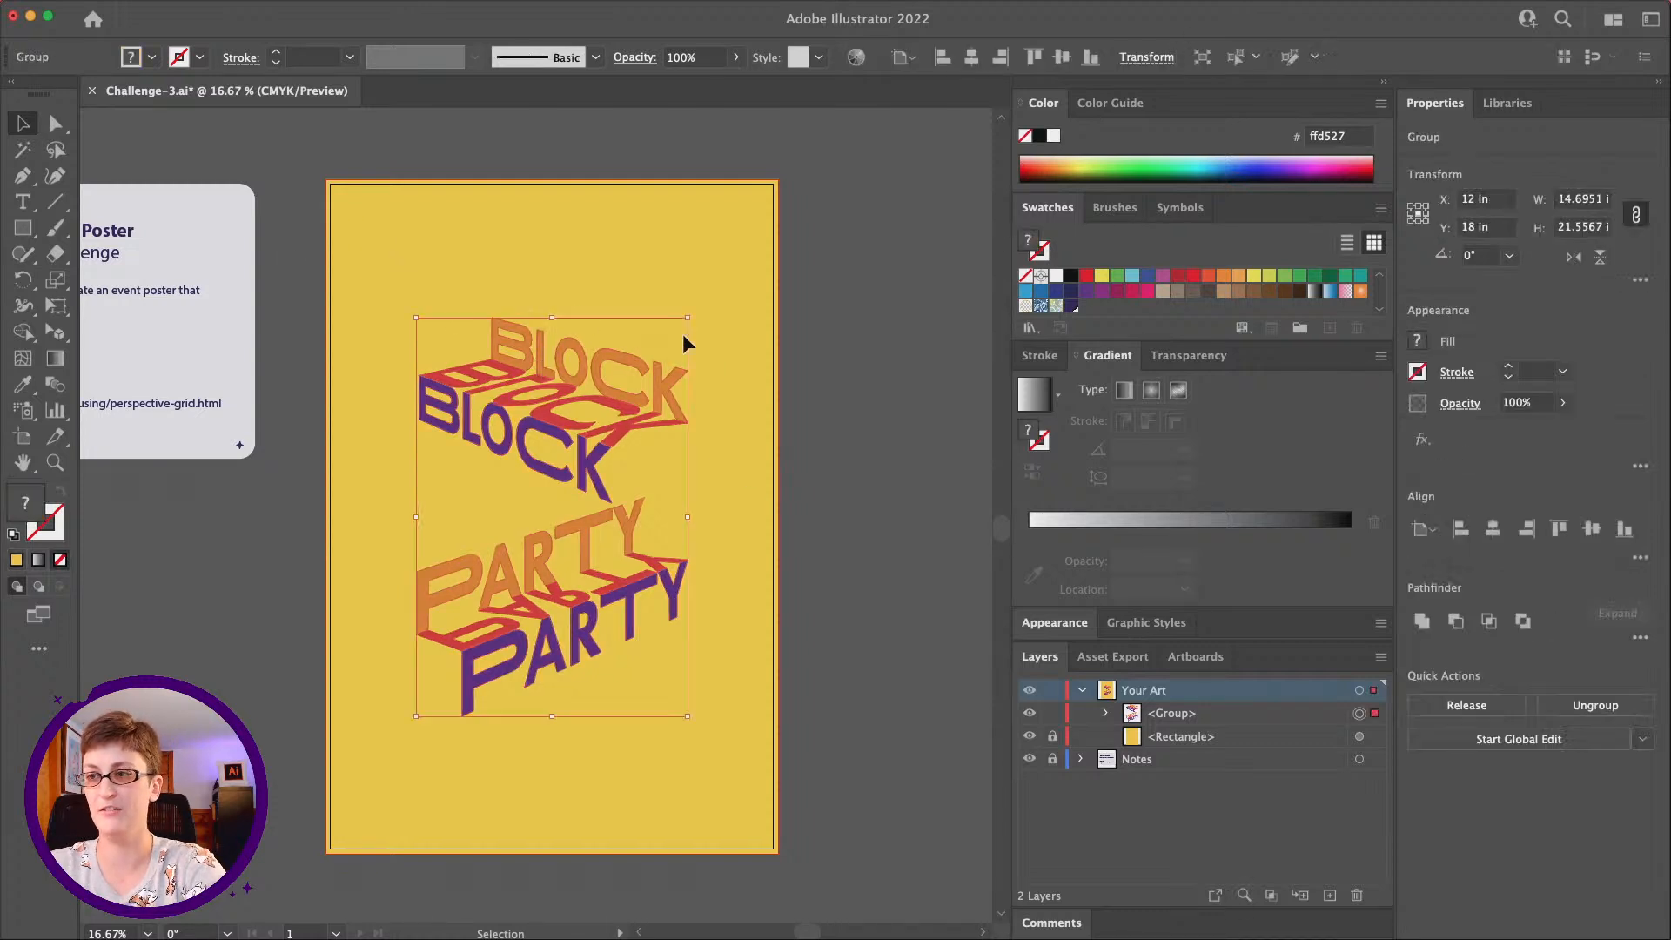
drag(690, 320, 701, 309)
click(849, 374)
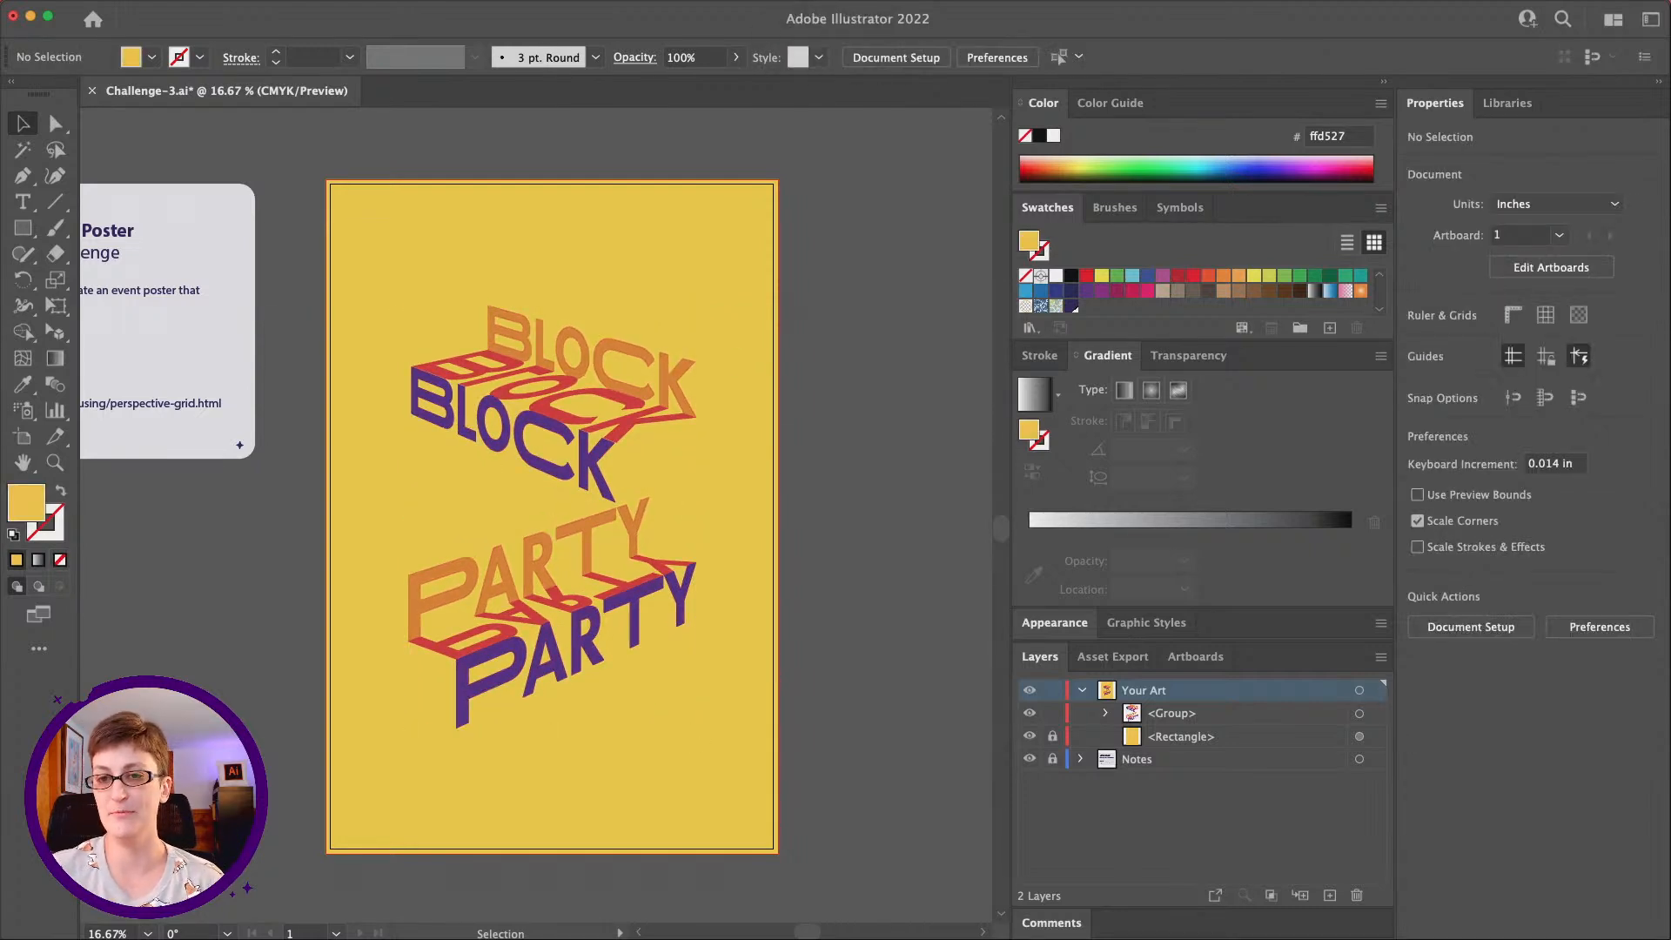
Draw a straight Pen path along the top edge of the orange BLOCK line and scale it proportionally to reach both side bleed edges
click(22, 177)
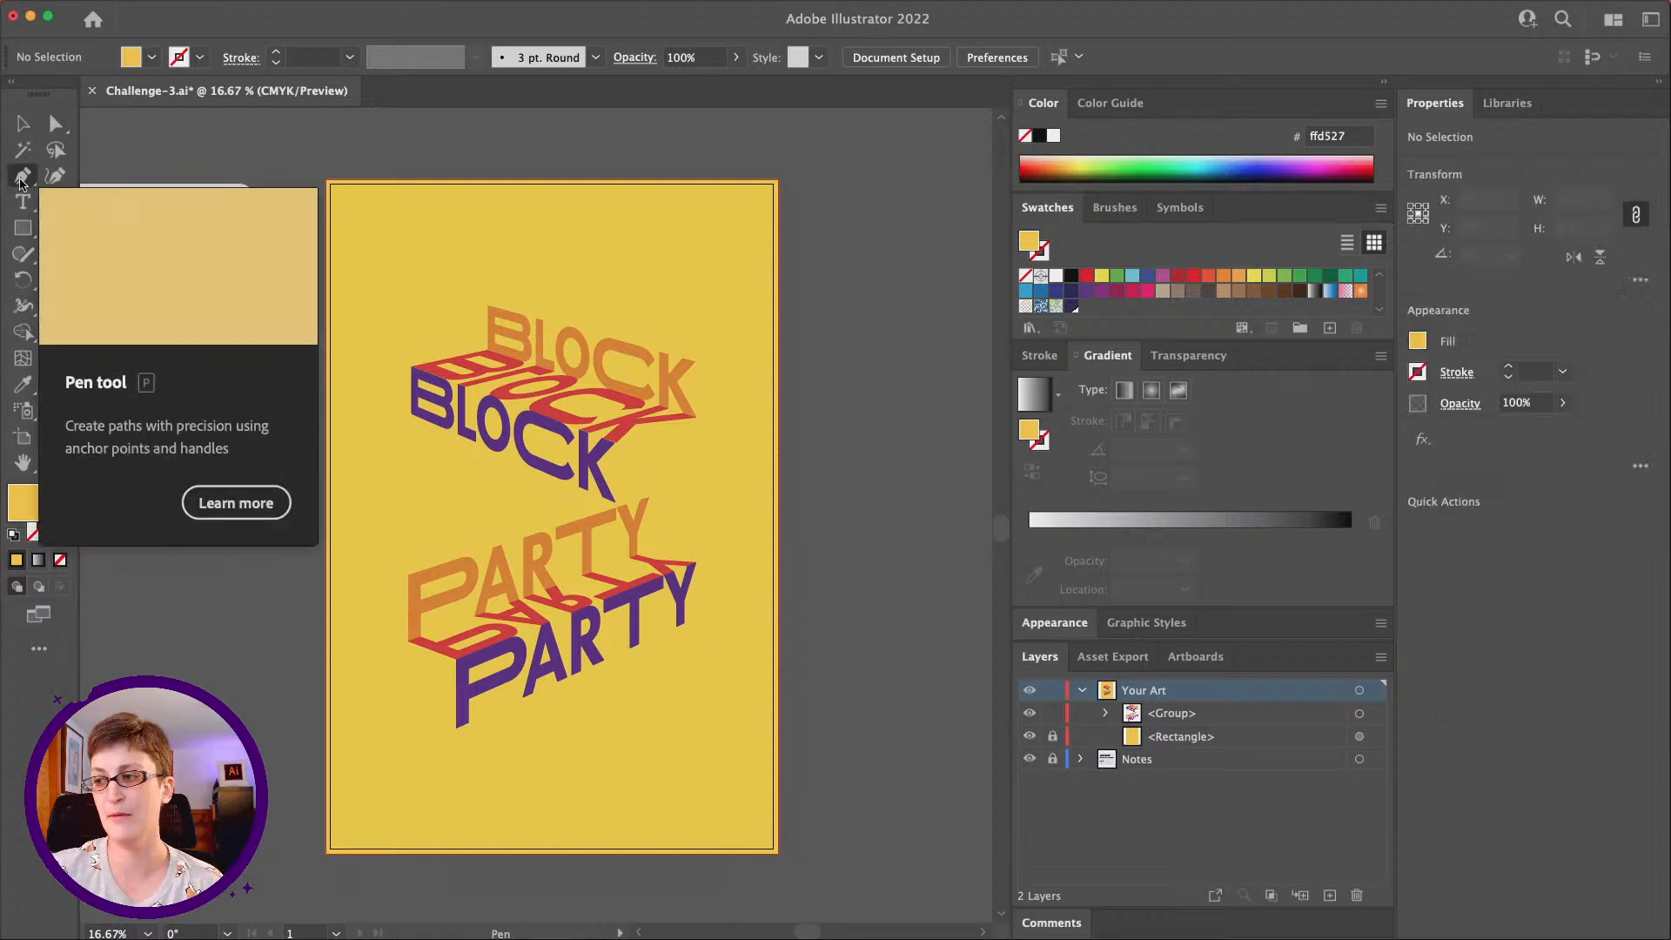
click(487, 304)
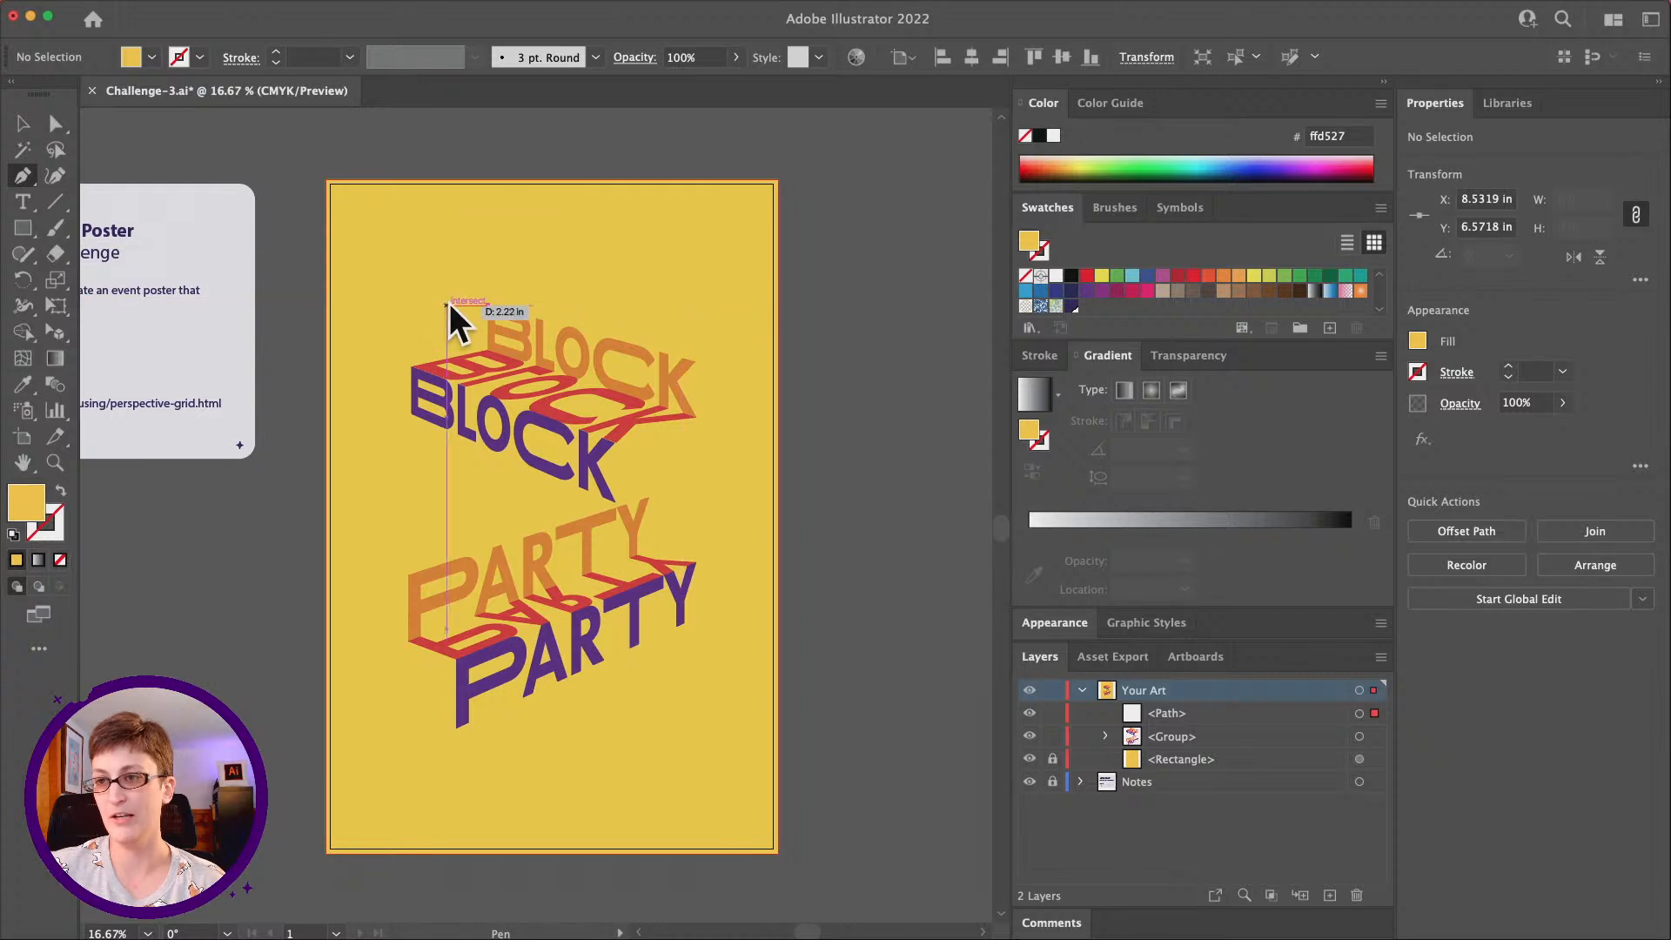
click(697, 356)
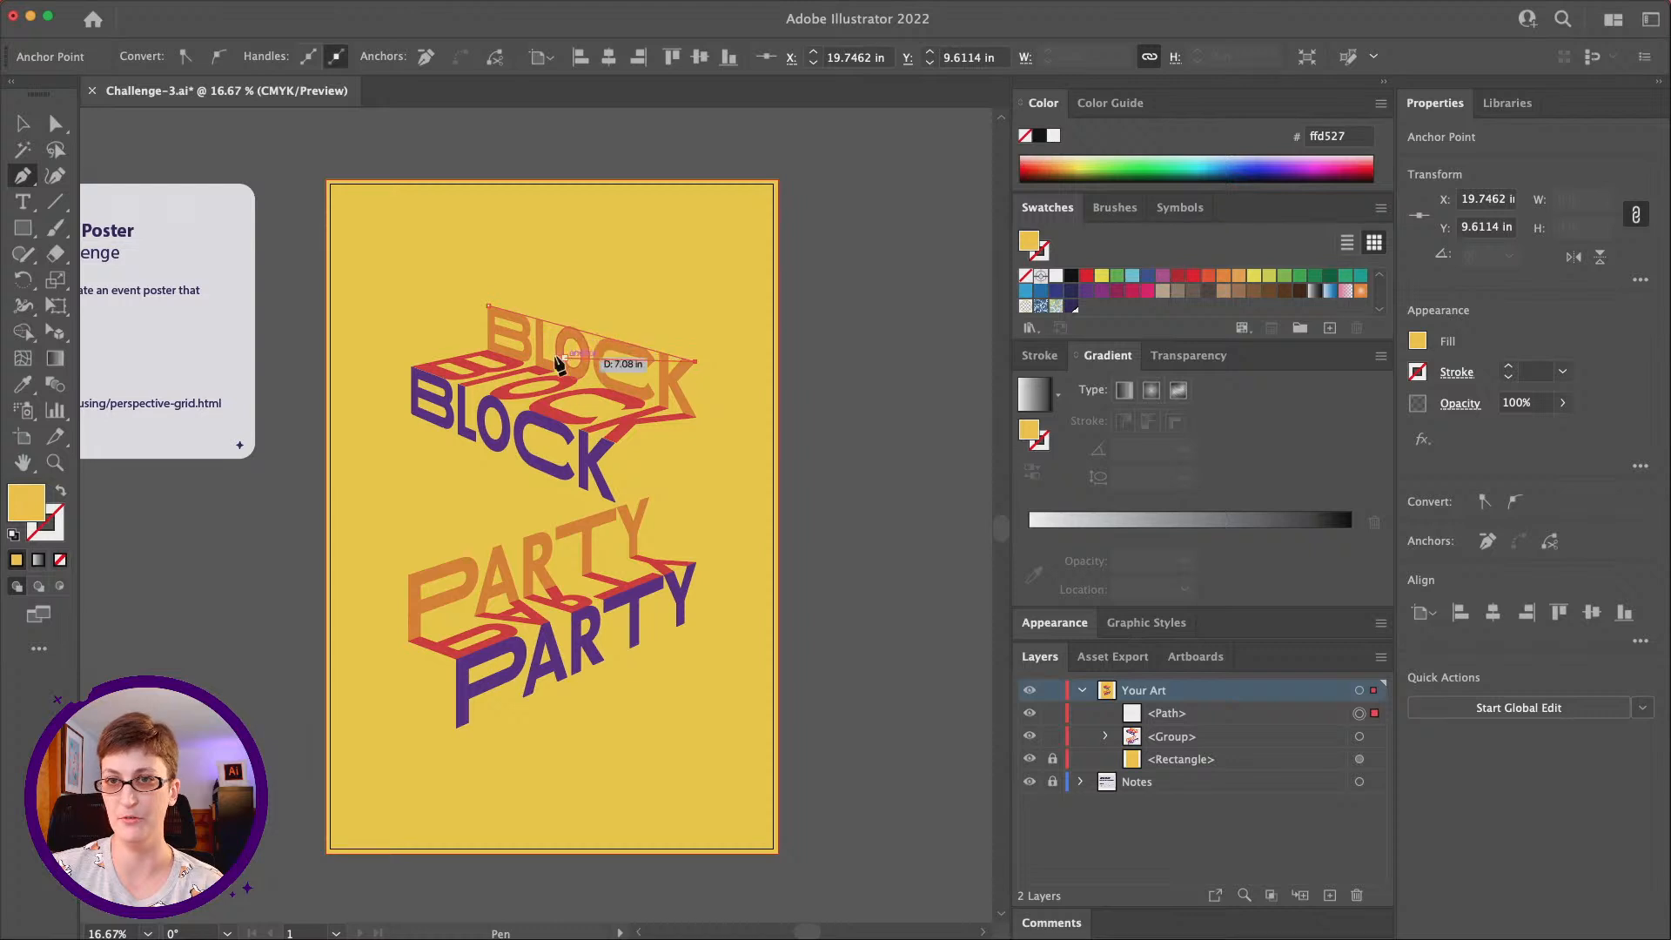
click(24, 125)
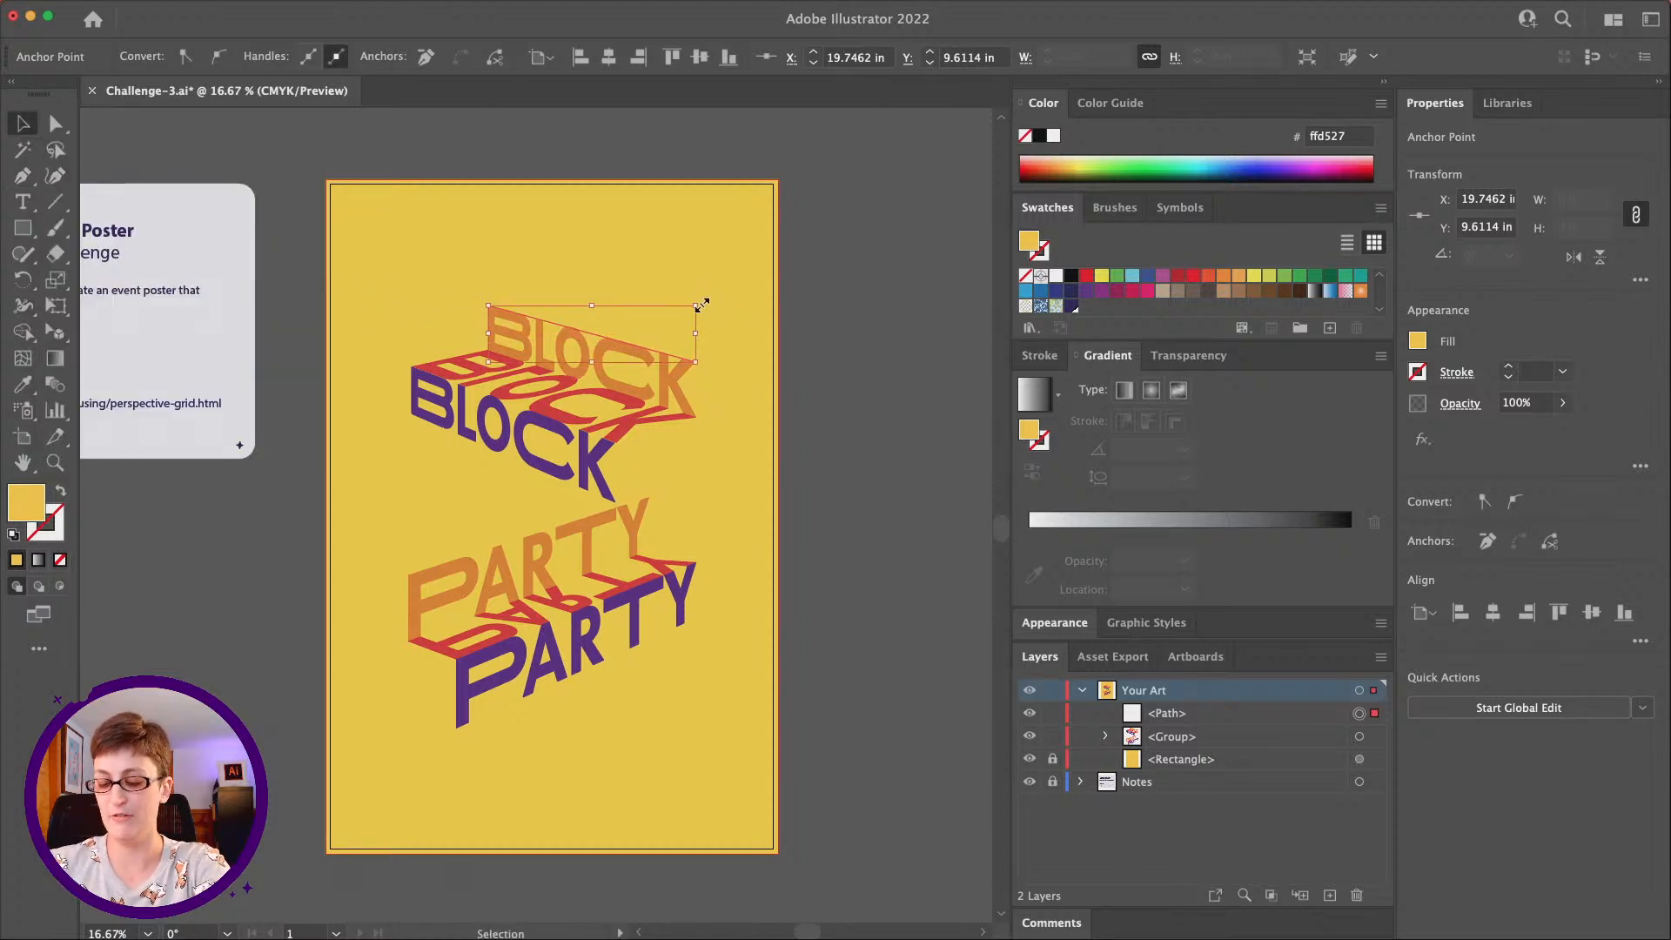
drag(700, 304, 783, 272)
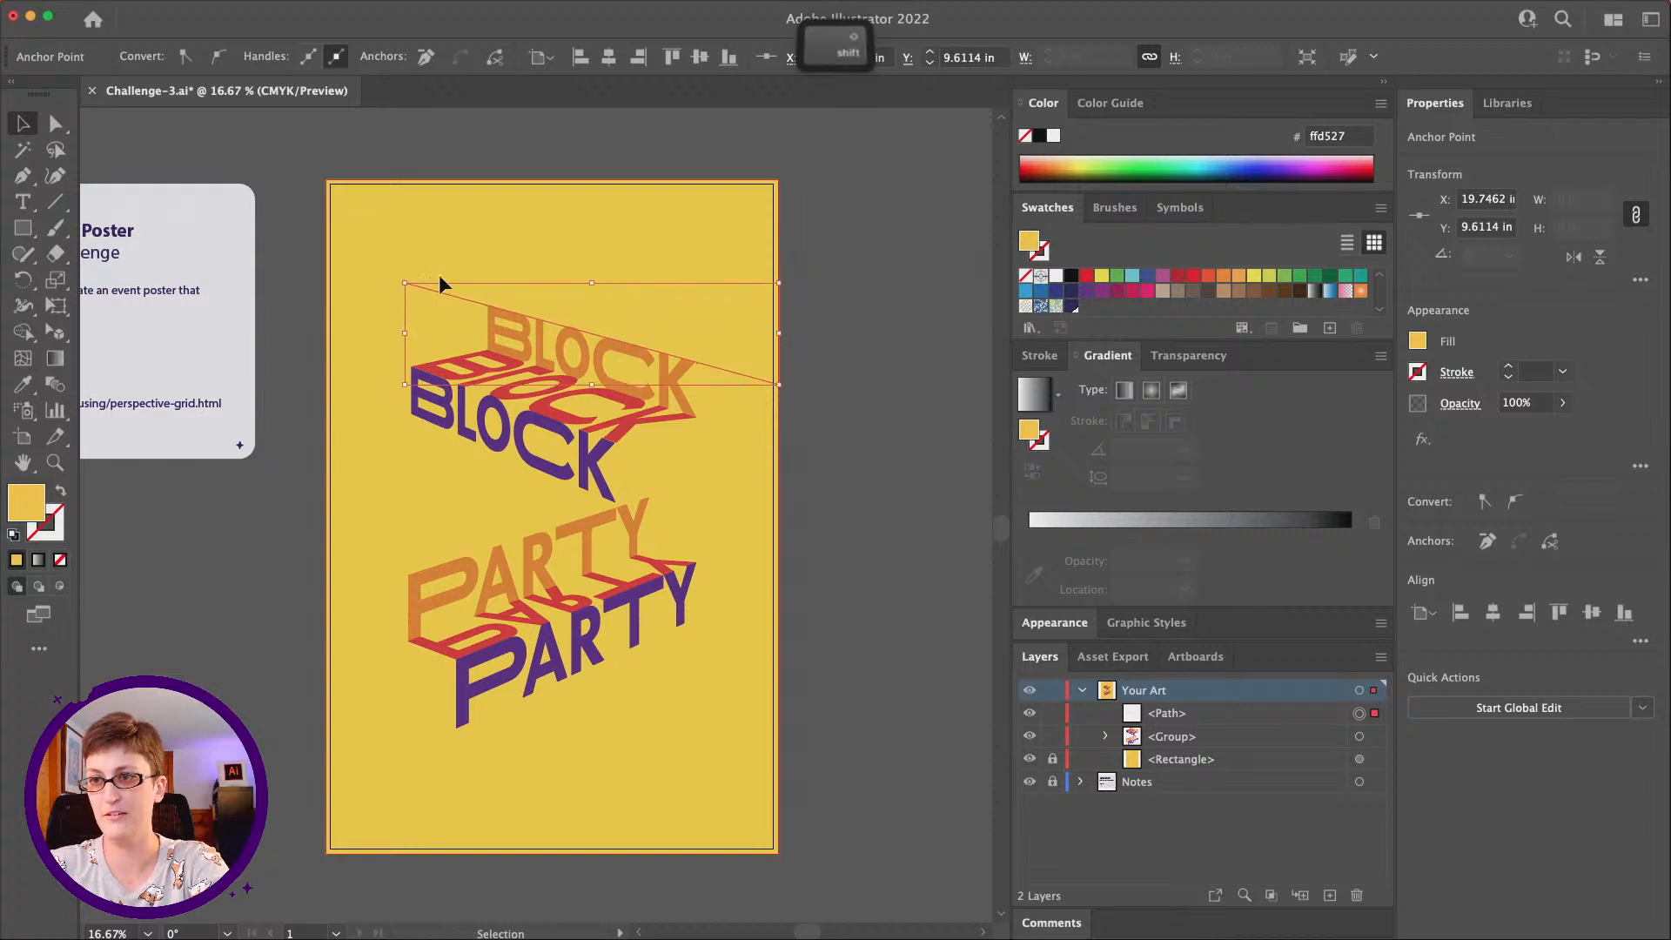
drag(403, 280, 327, 249)
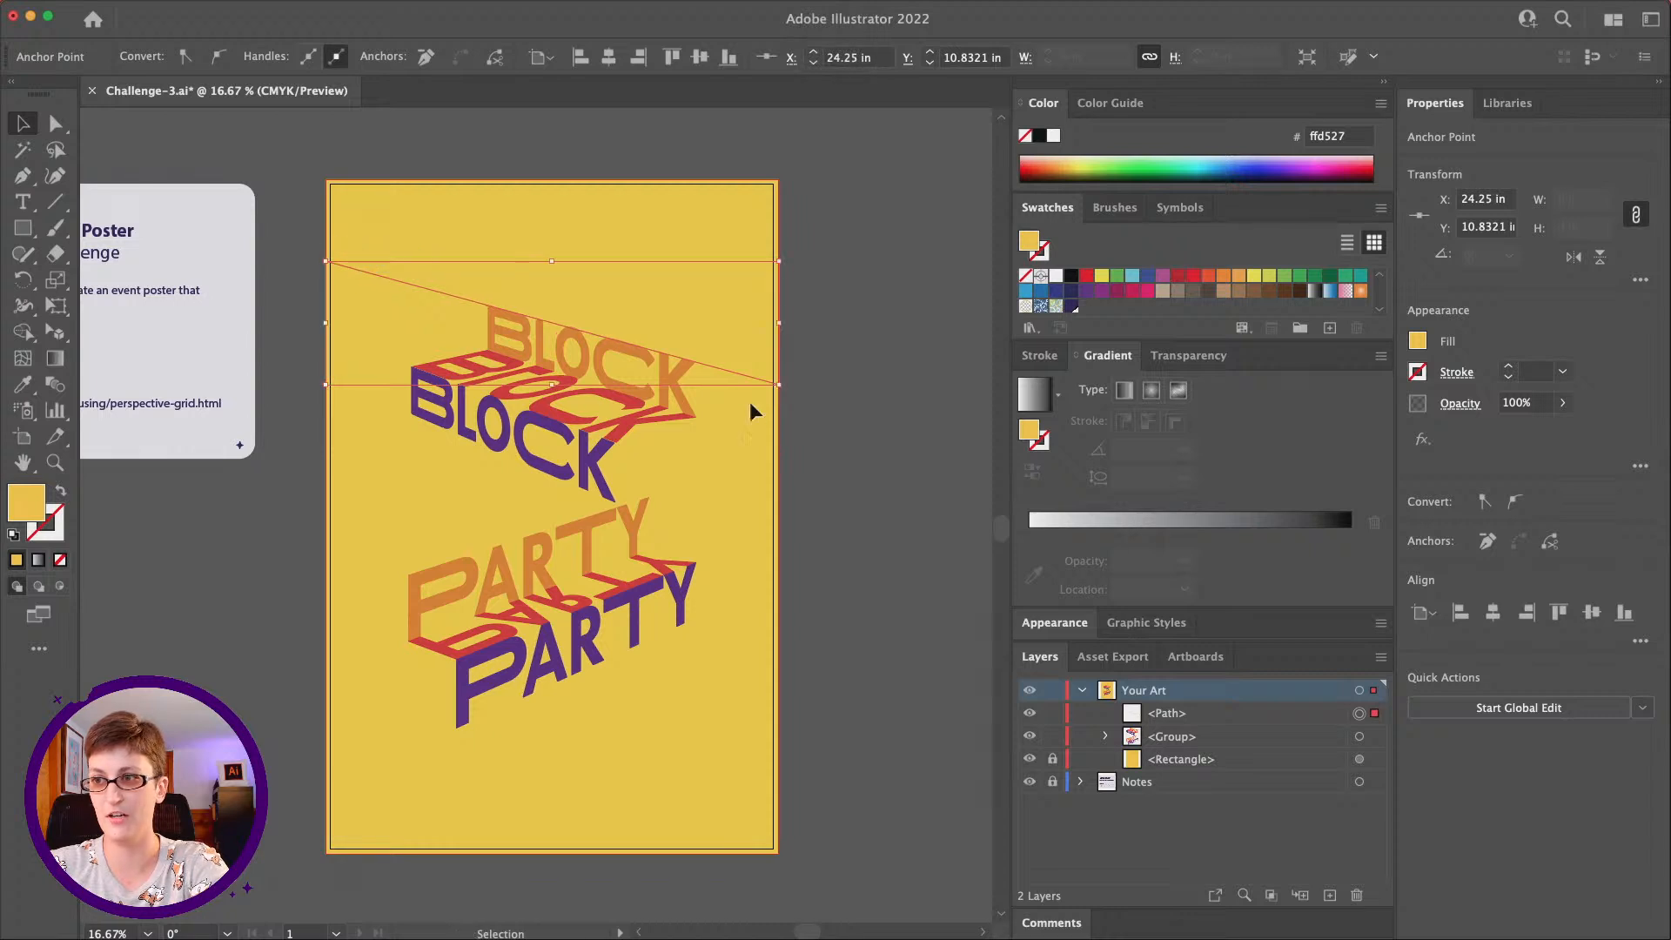
Continue the slanted path with the Pen tool through both top bleed corners and close it into a shape covering the poster's top
click(27, 181)
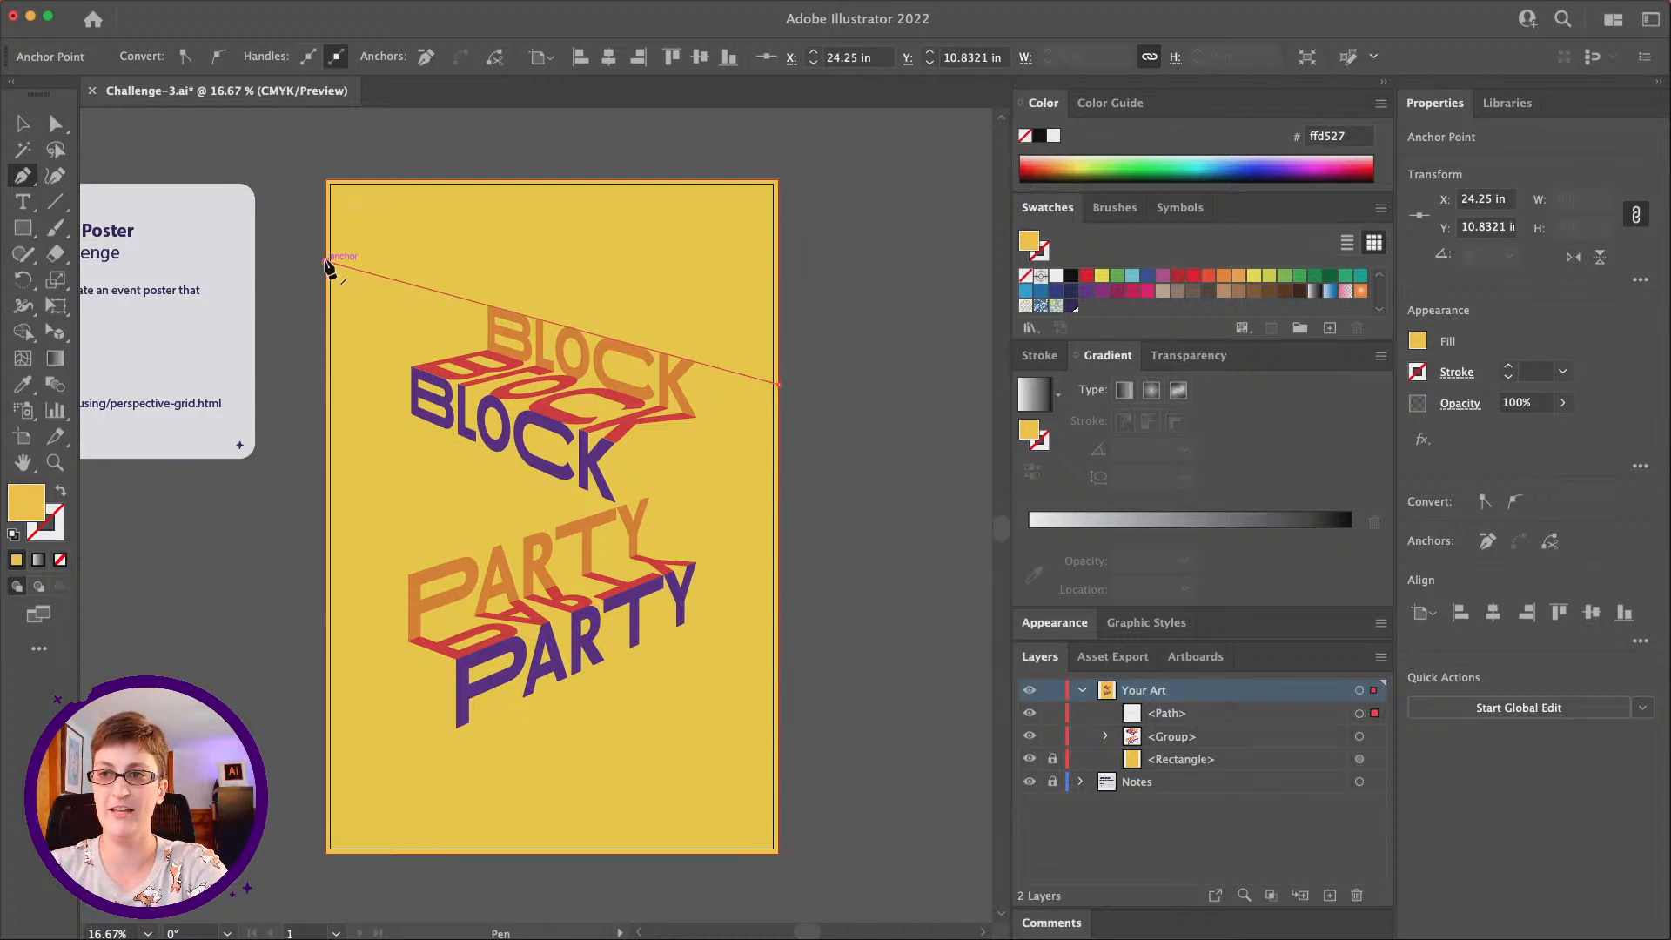
click(327, 261)
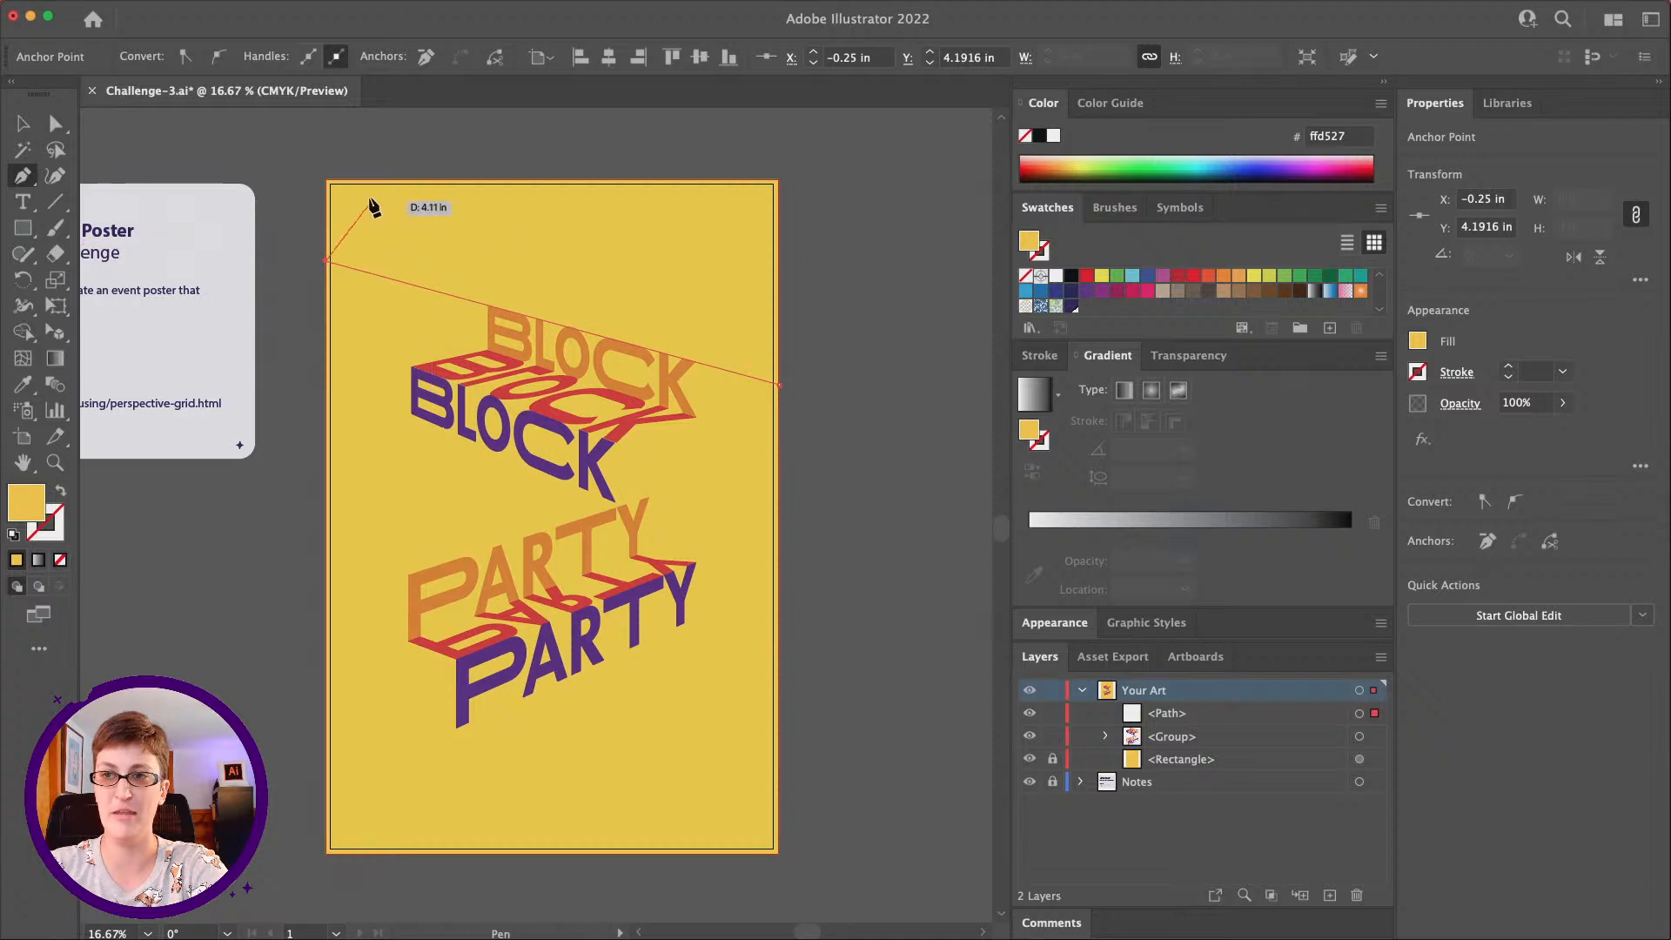
click(328, 183)
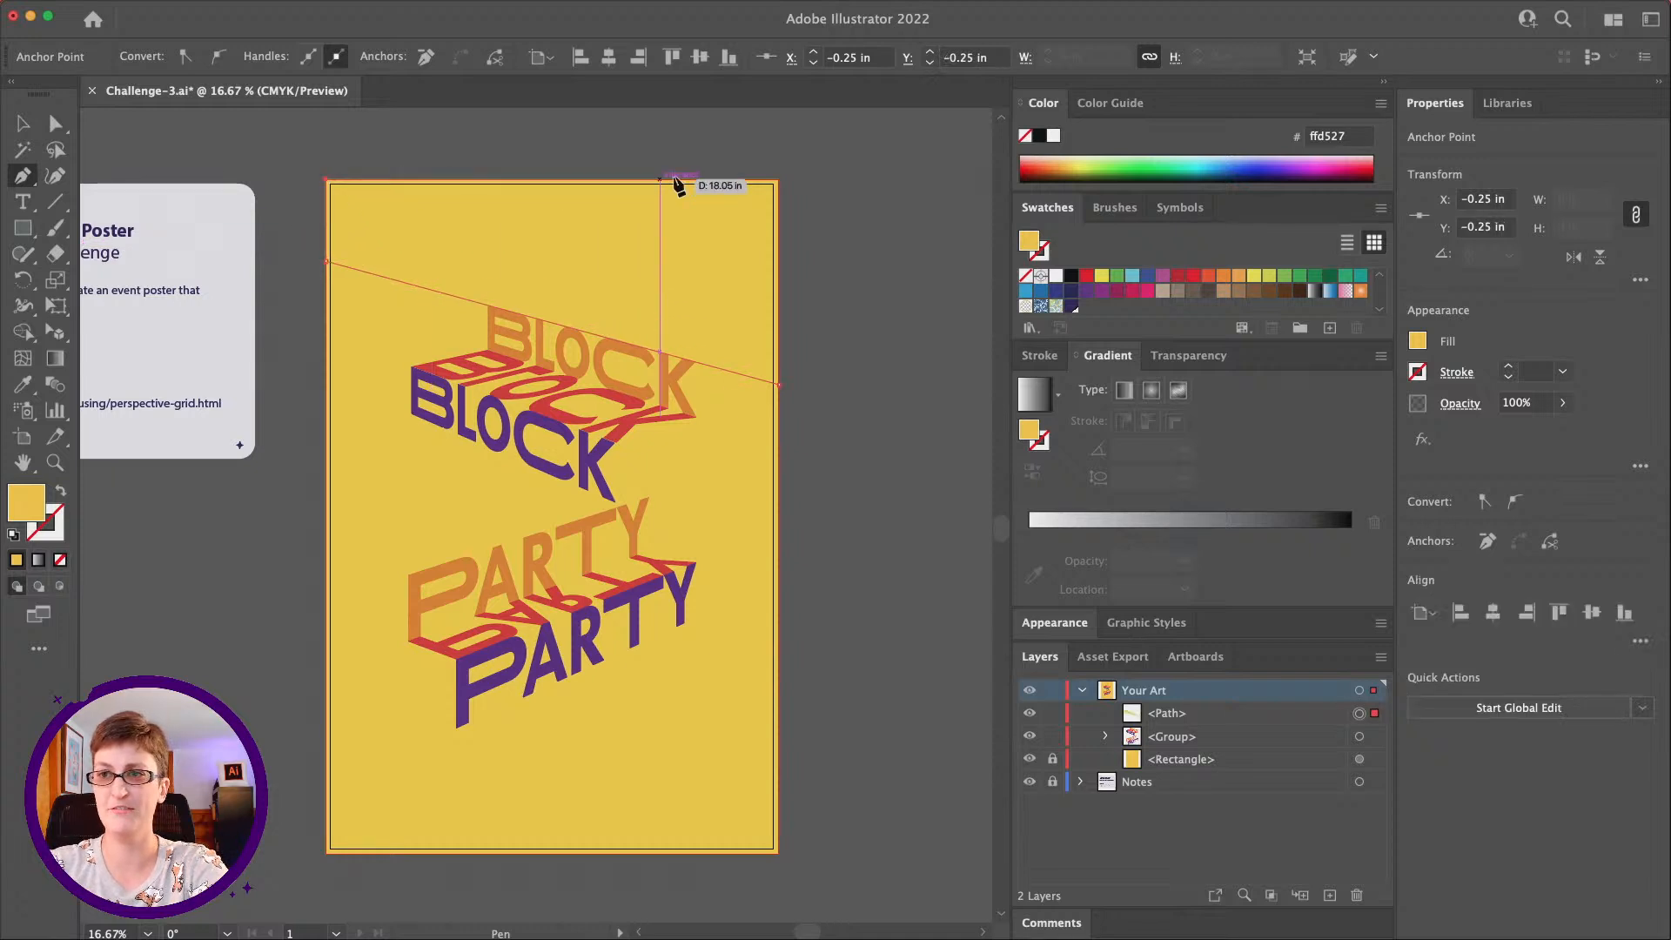
click(775, 181)
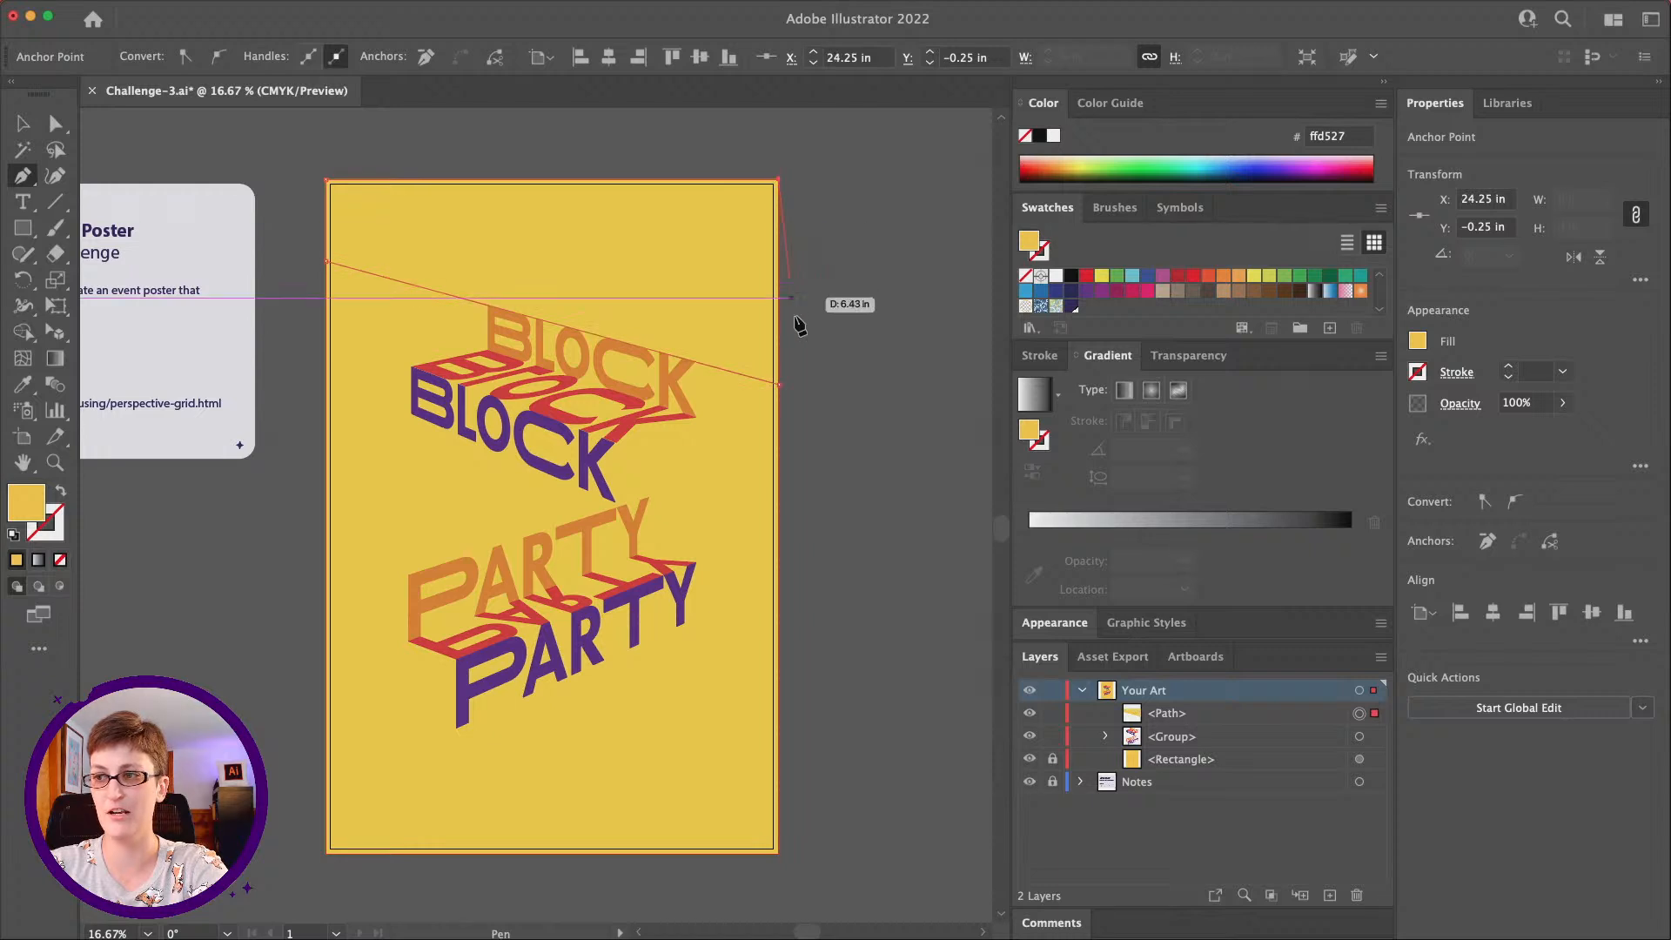
click(783, 384)
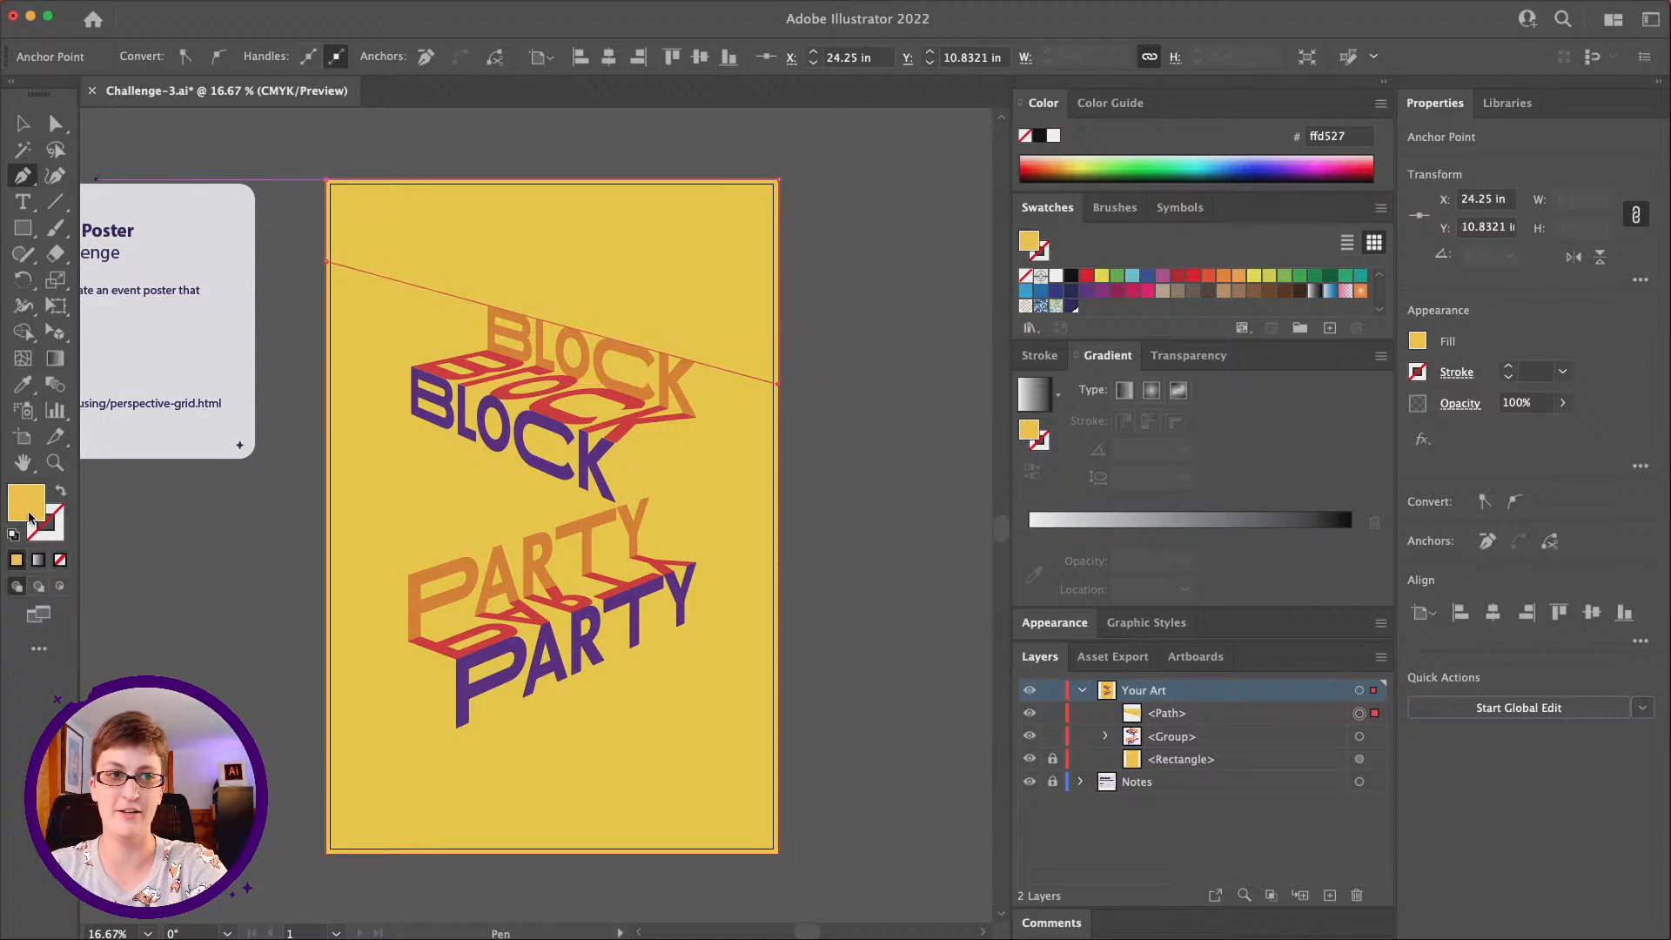
Fill the new shape at the poster's top with the lighter yellow ffe36c
double_click(28, 512)
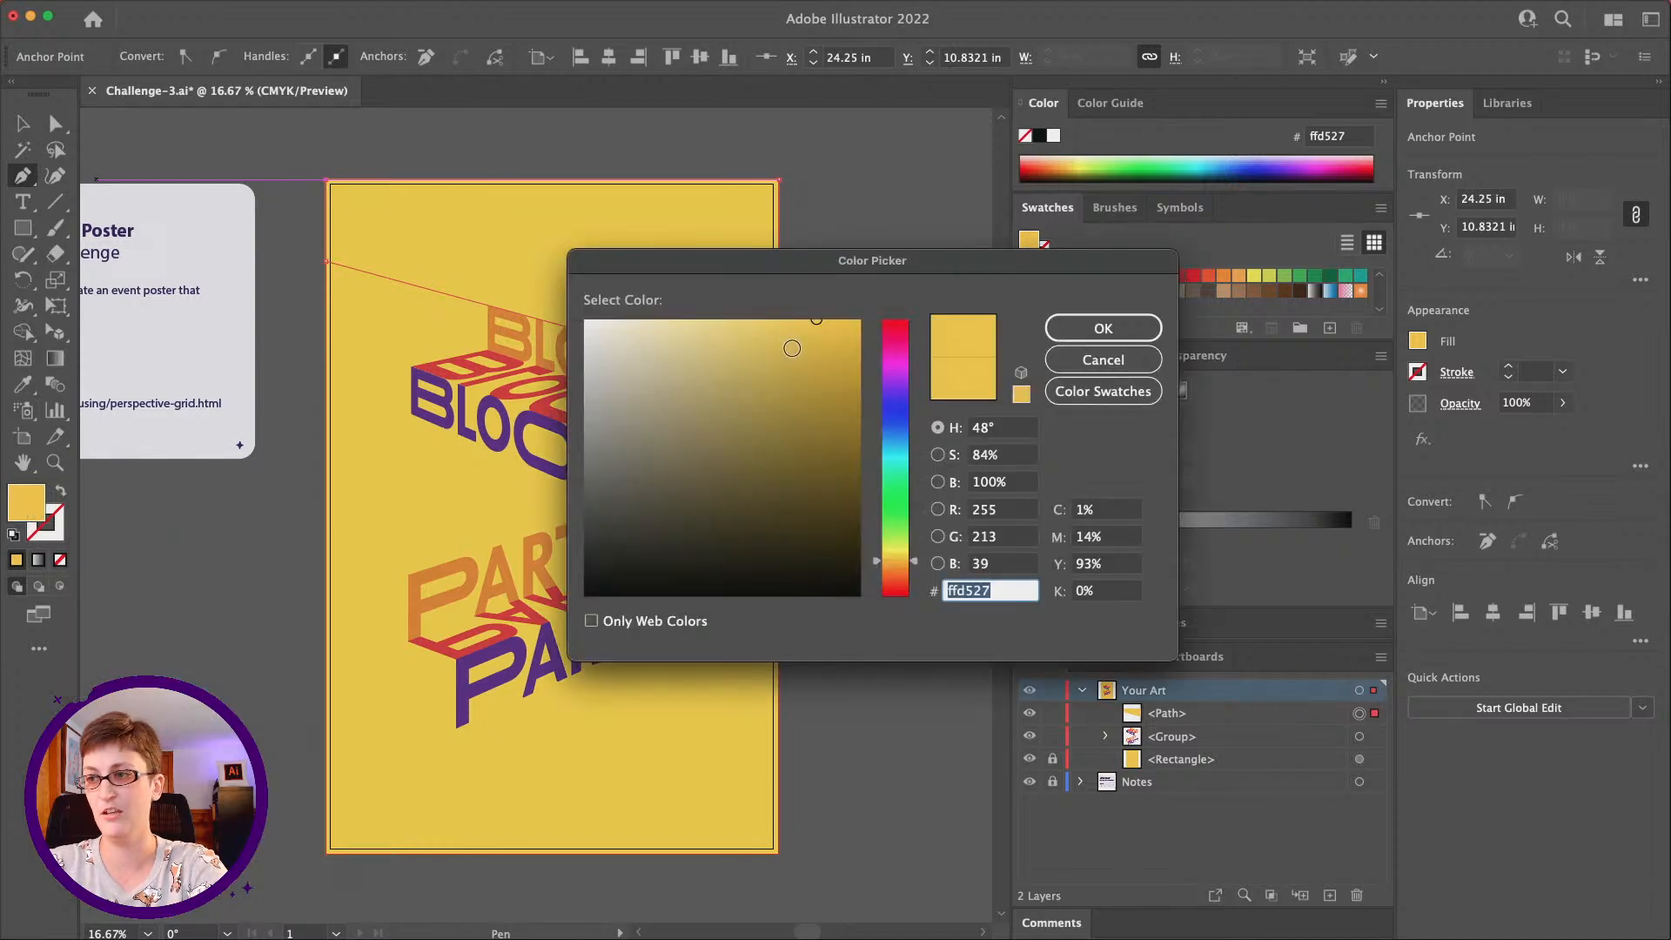
mouse_move(792, 348)
mouse_down()
mouse_move(780, 320)
mouse_move(746, 322)
mouse_up()
click(1147, 334)
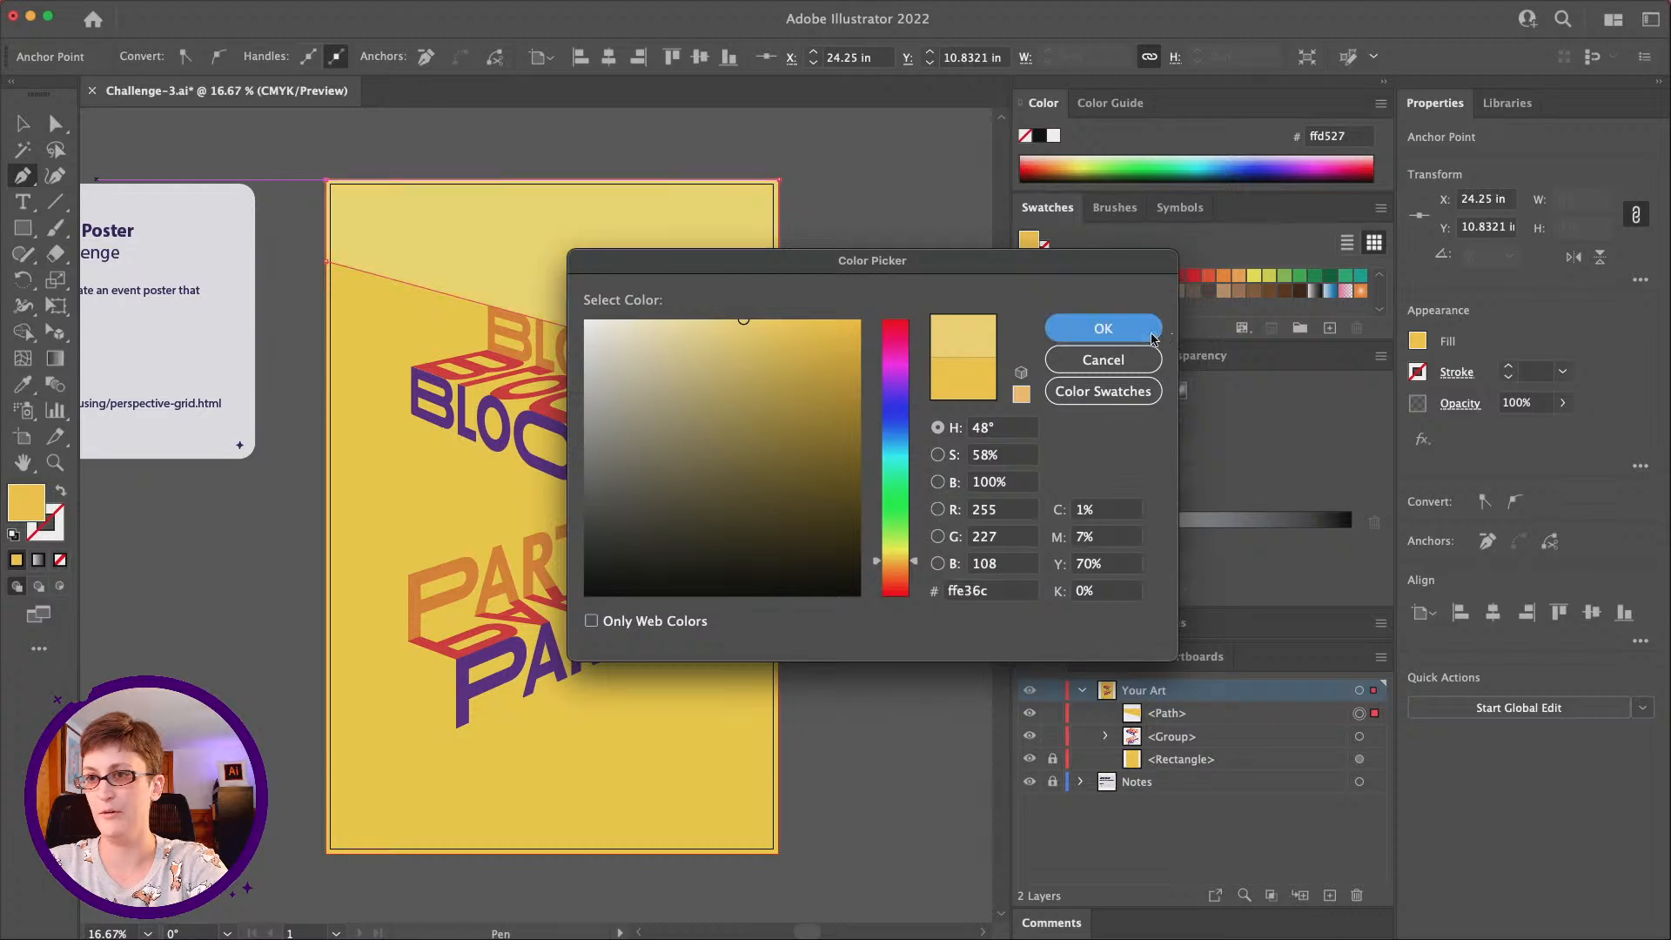
Move the two lower anchor points of the light yellow top shape straight up to leave a gap above the orange BLOCK
click(62, 125)
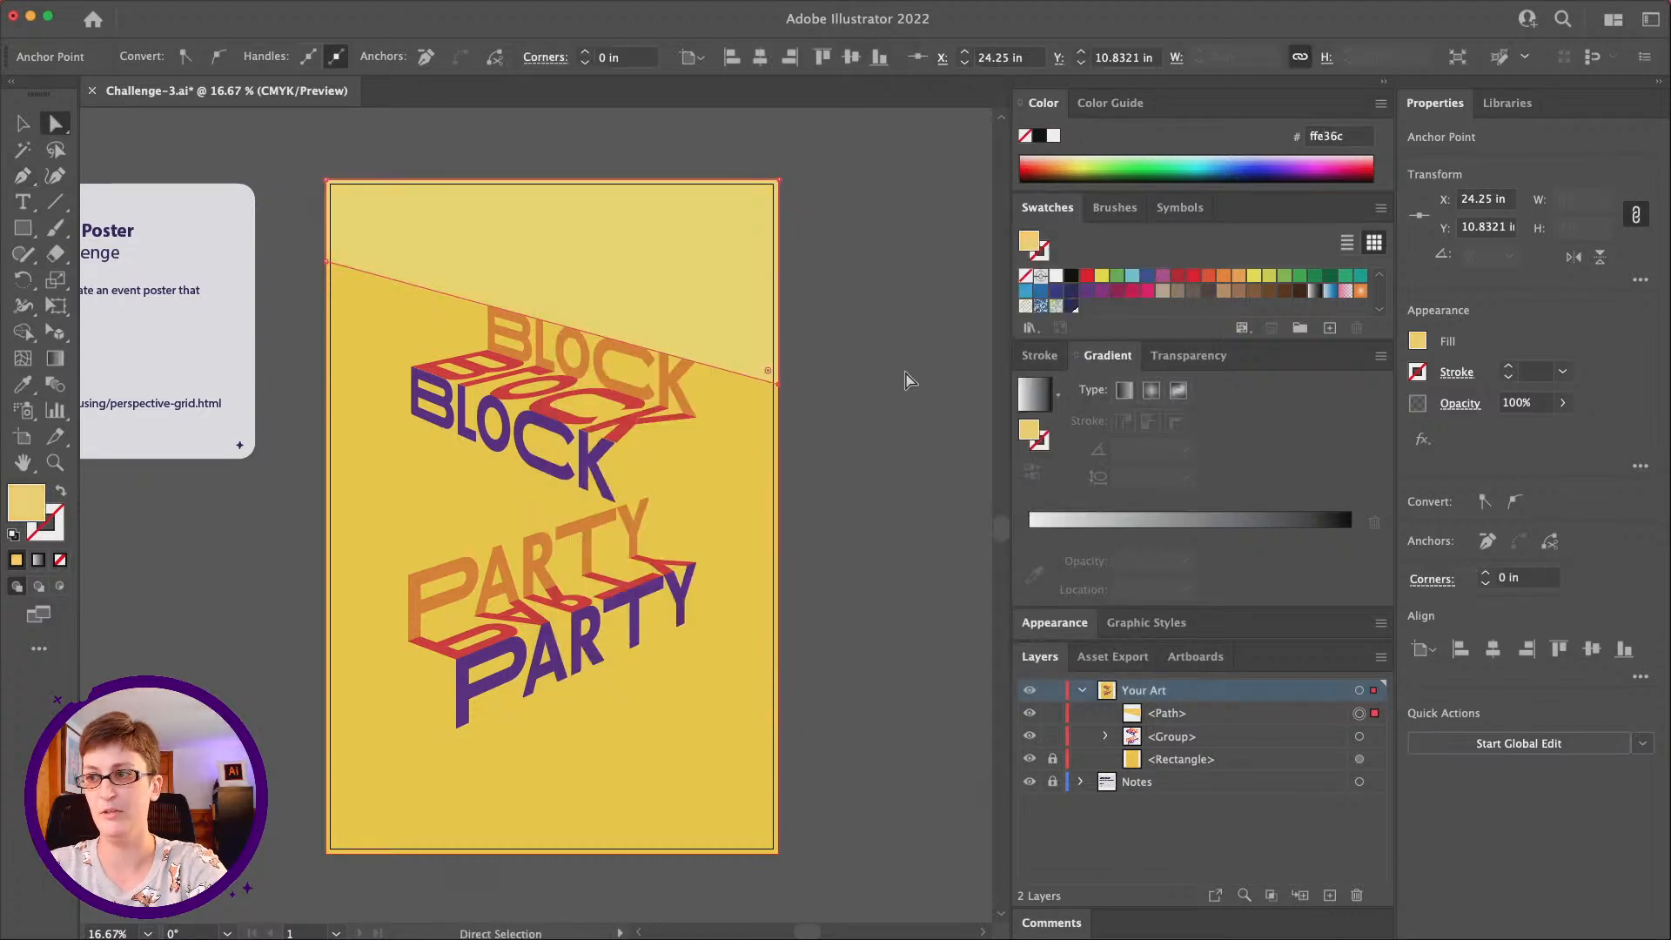
click(330, 262)
shift+click(779, 383)
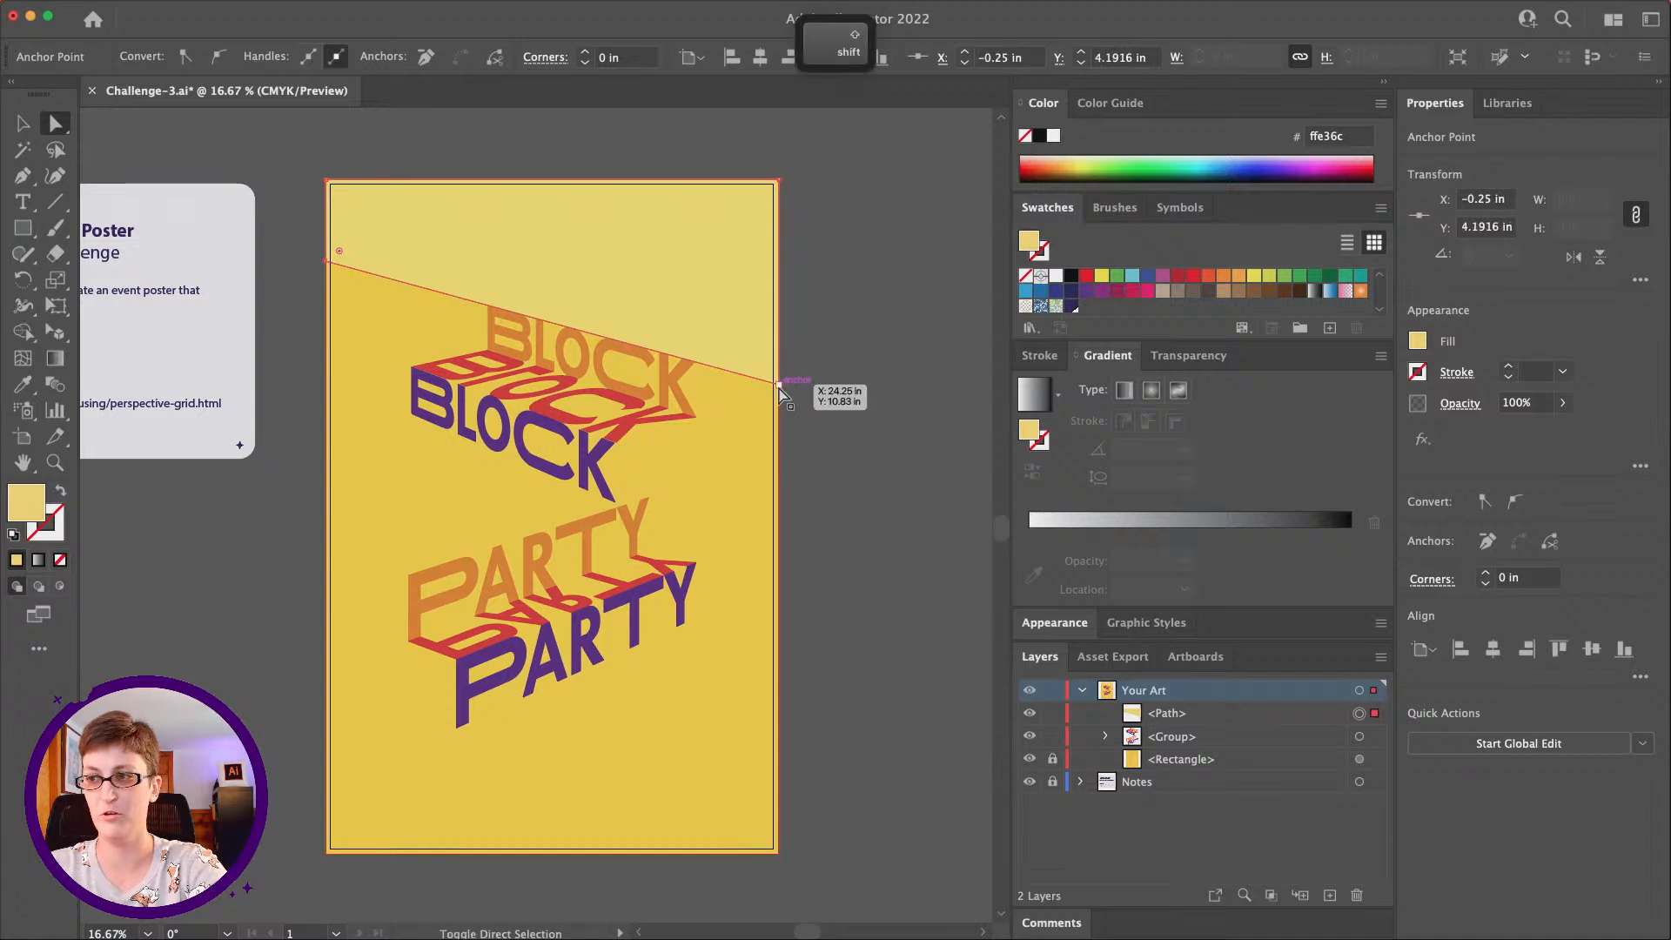
shift+click(779, 384)
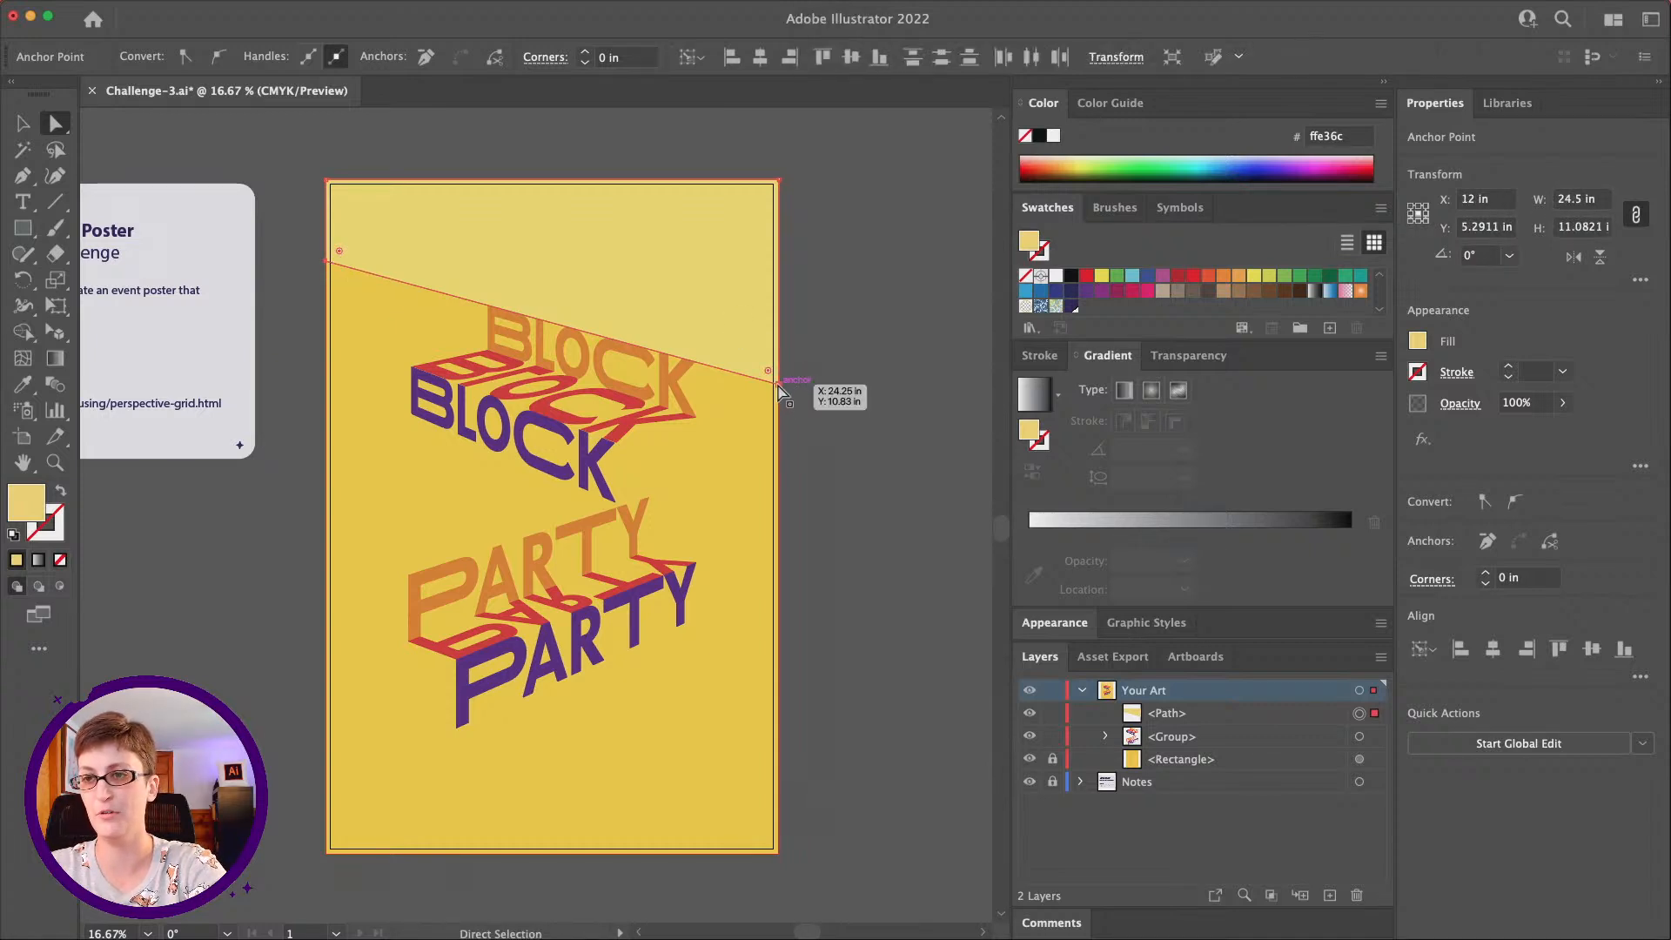
drag(779, 386, 774, 358)
click(843, 419)
scroll(843, 420, down, 1)
scroll(843, 420, left, 1)
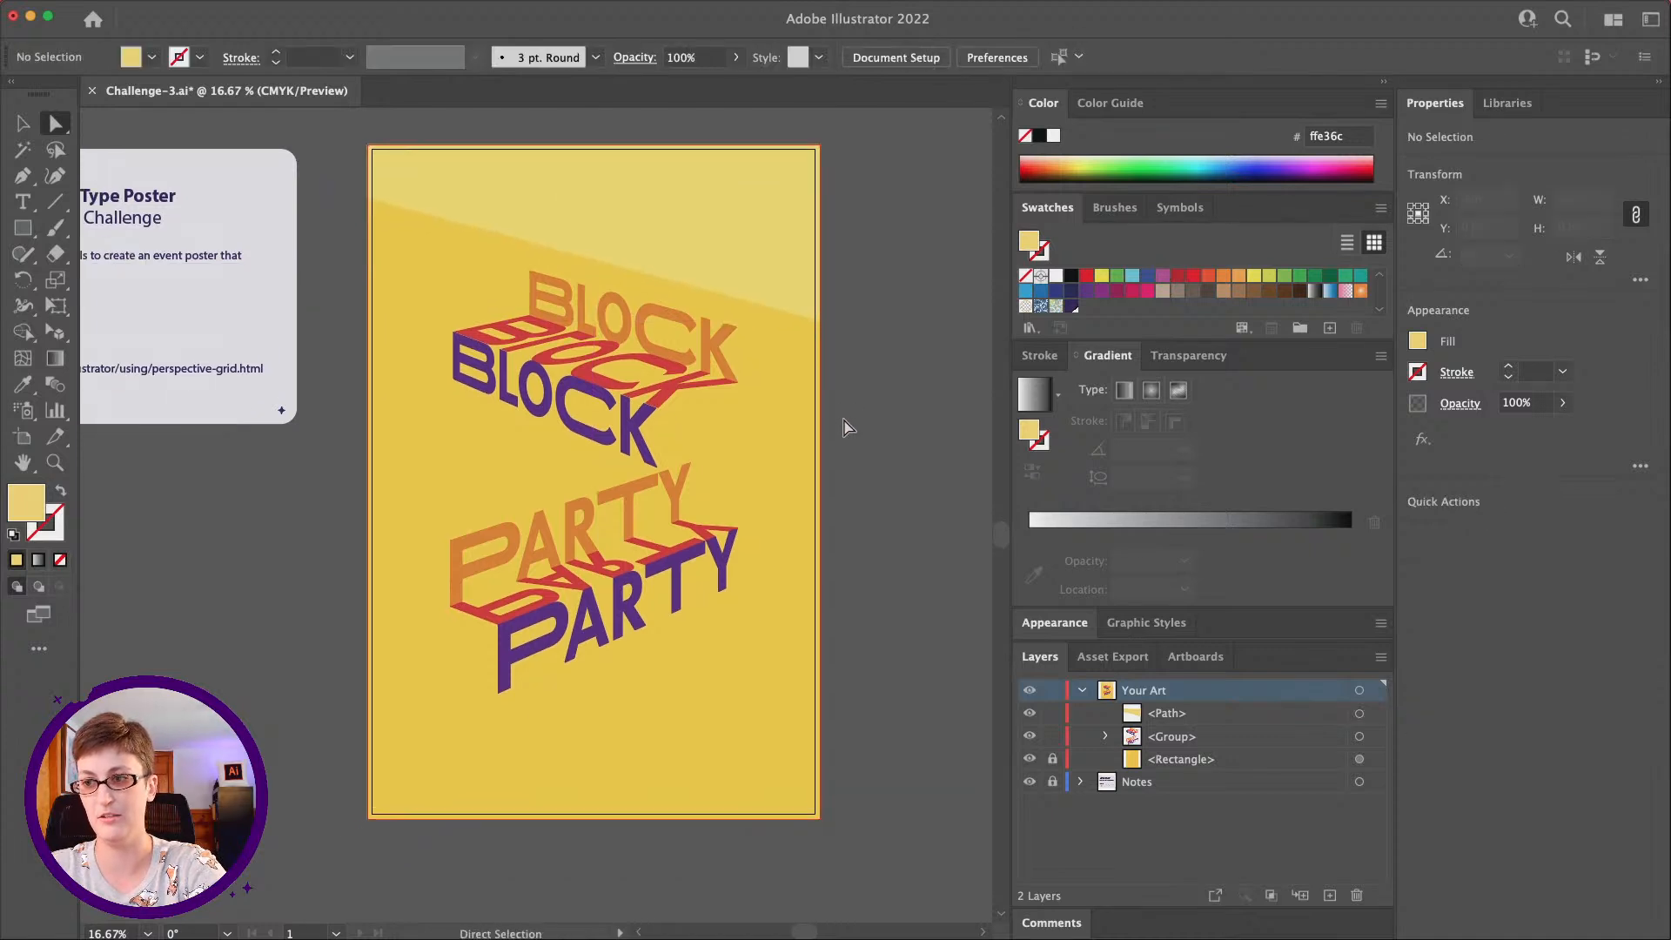
Draw a straight slanted Pen path along the bottom edge of the purple PARTY line
click(22, 175)
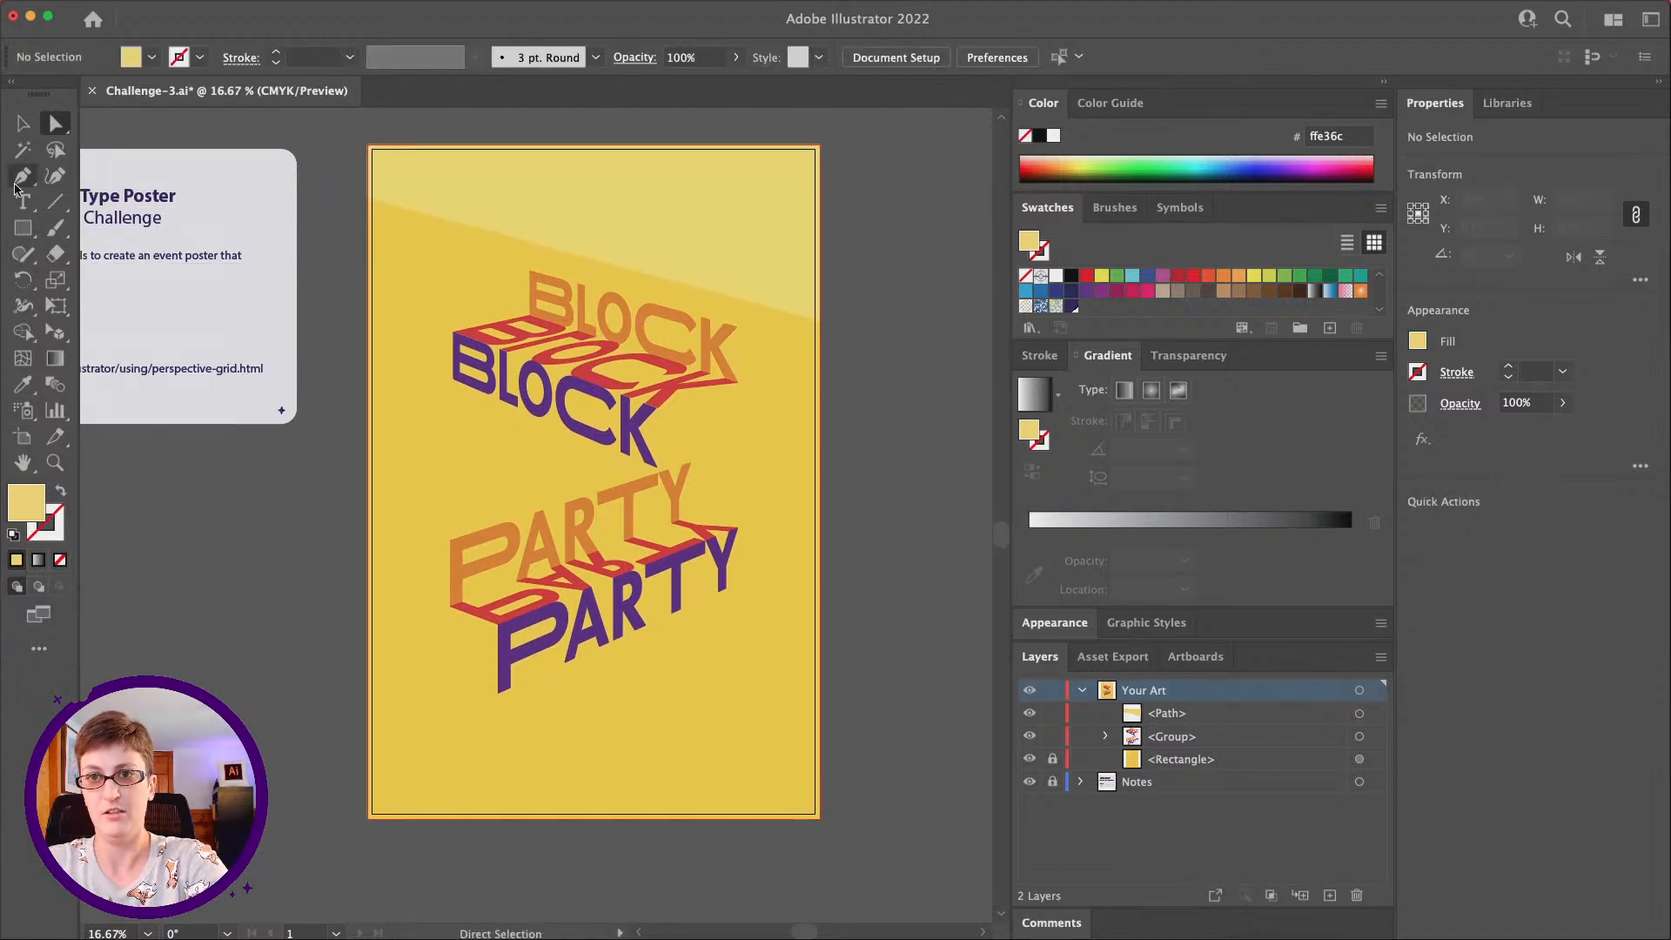
click(721, 600)
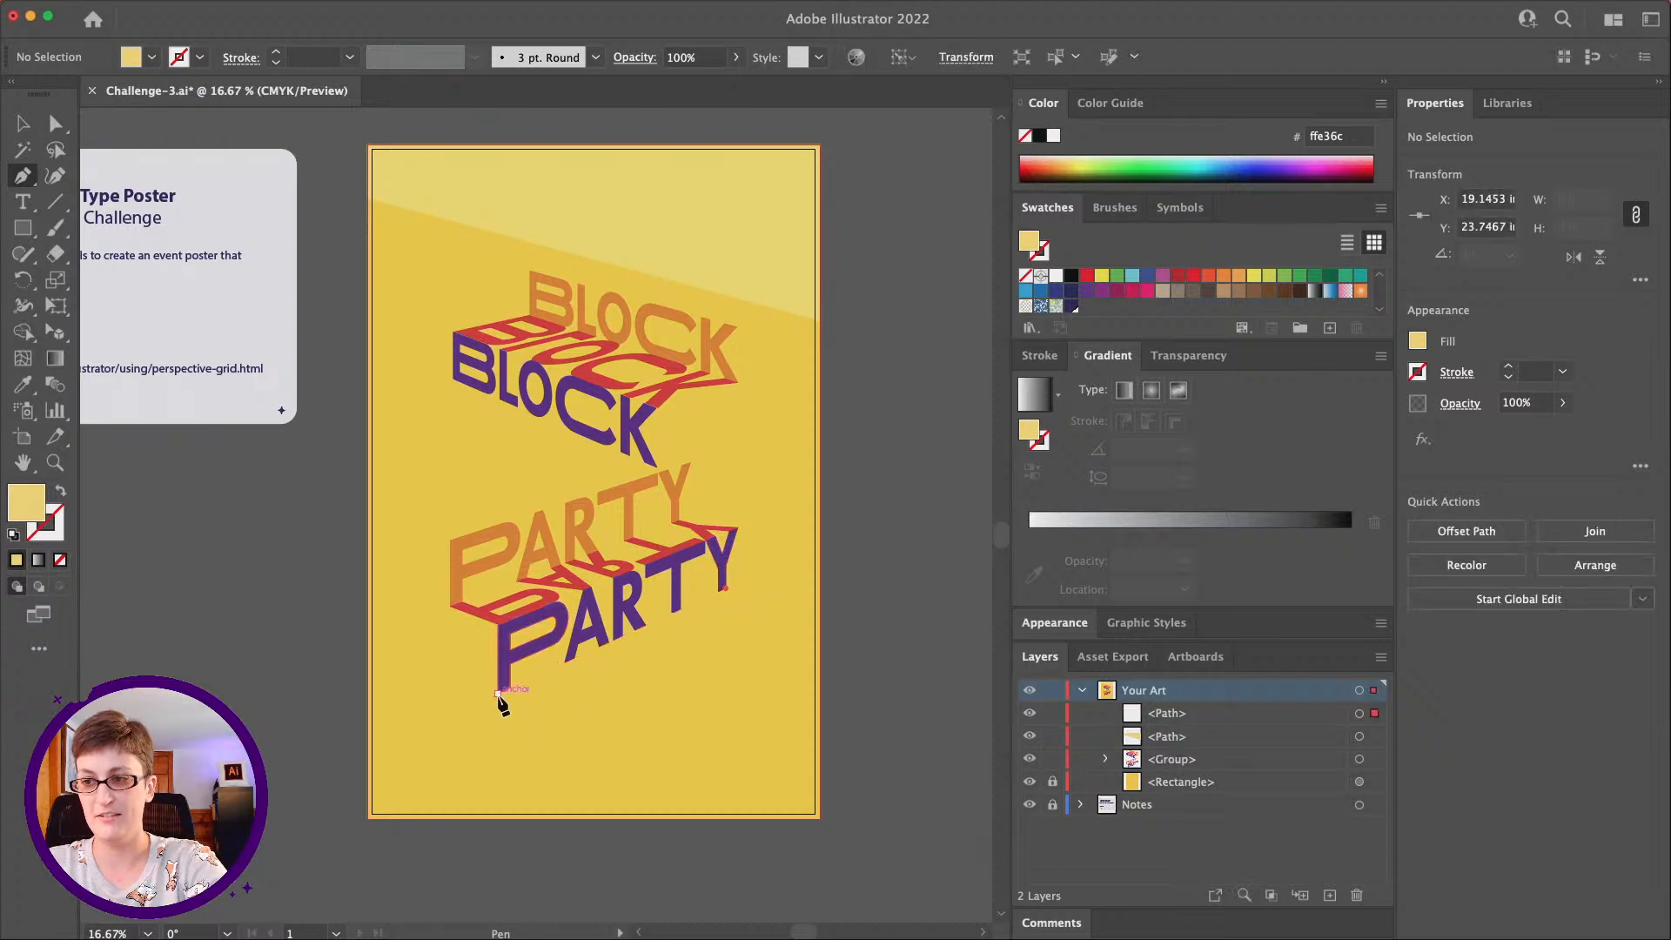
click(498, 694)
Scale the slanted path proportionally to reach both side bleed edges and move it slightly down from the purple PARTY
click(23, 127)
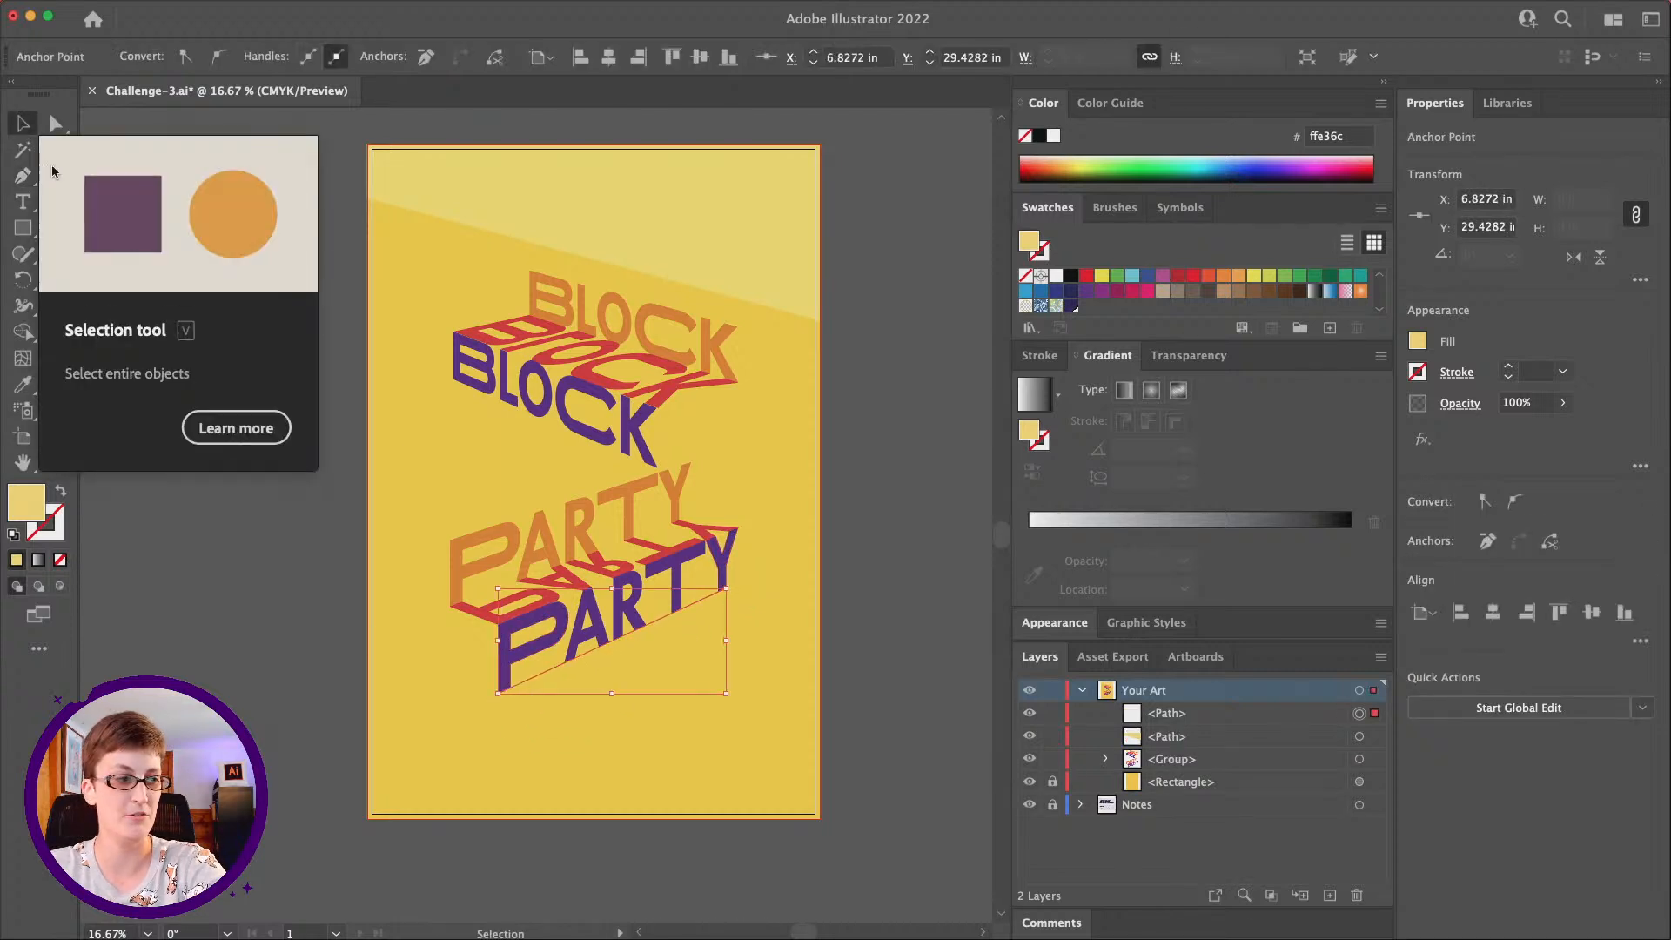
drag(725, 698, 826, 740)
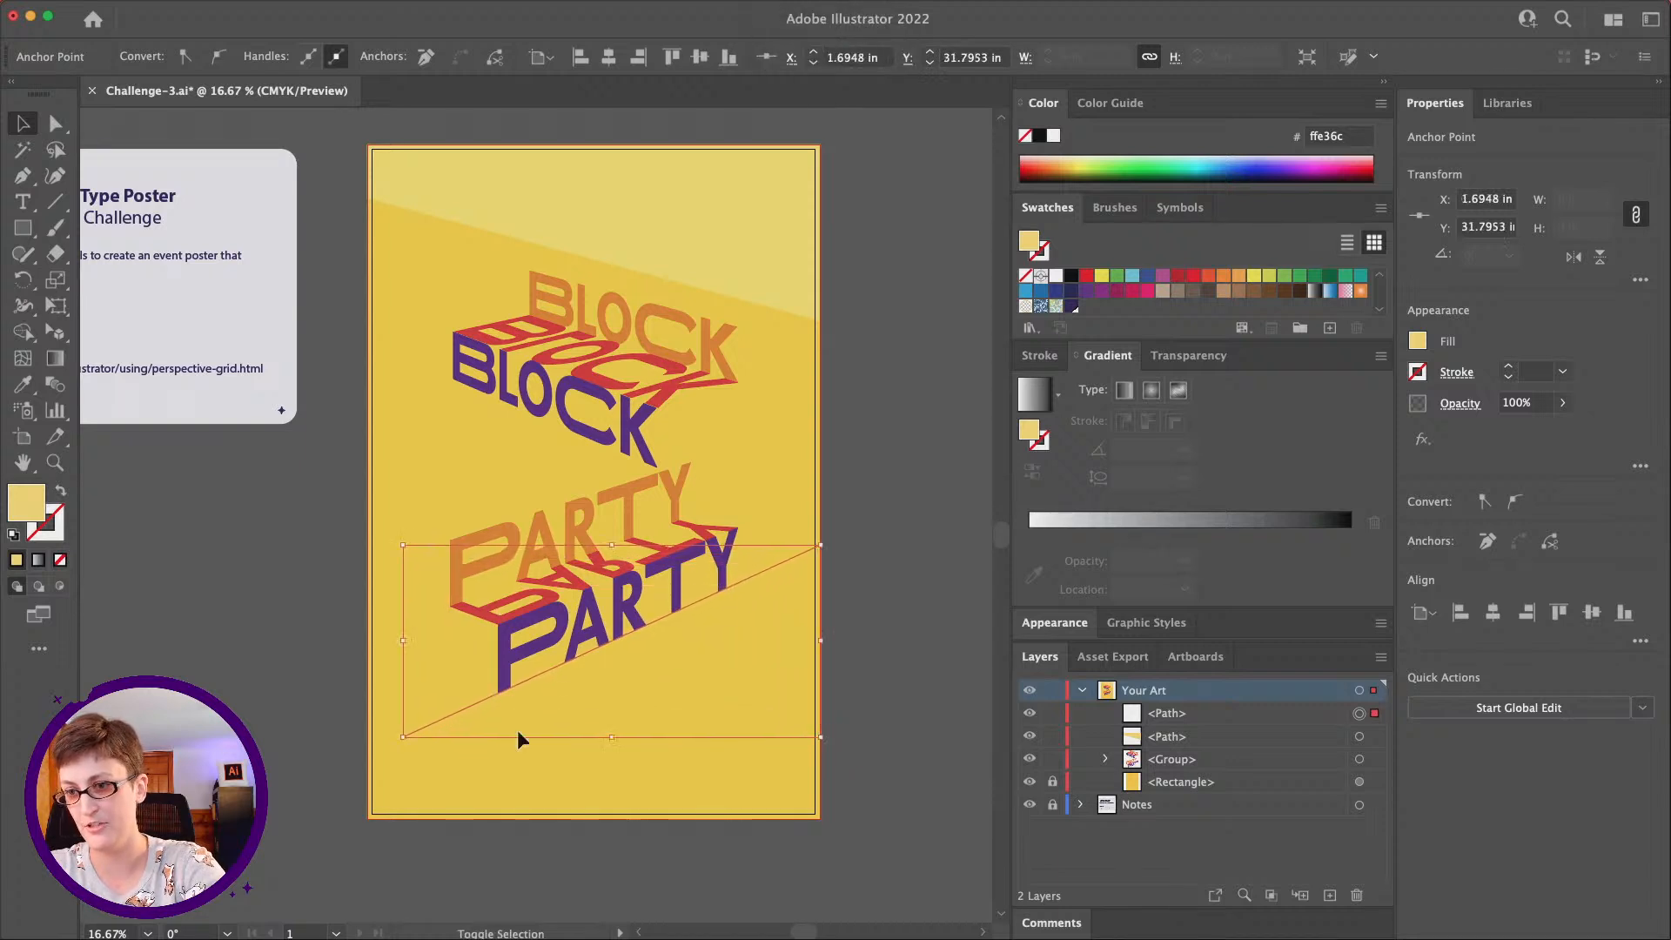
drag(403, 738, 368, 772)
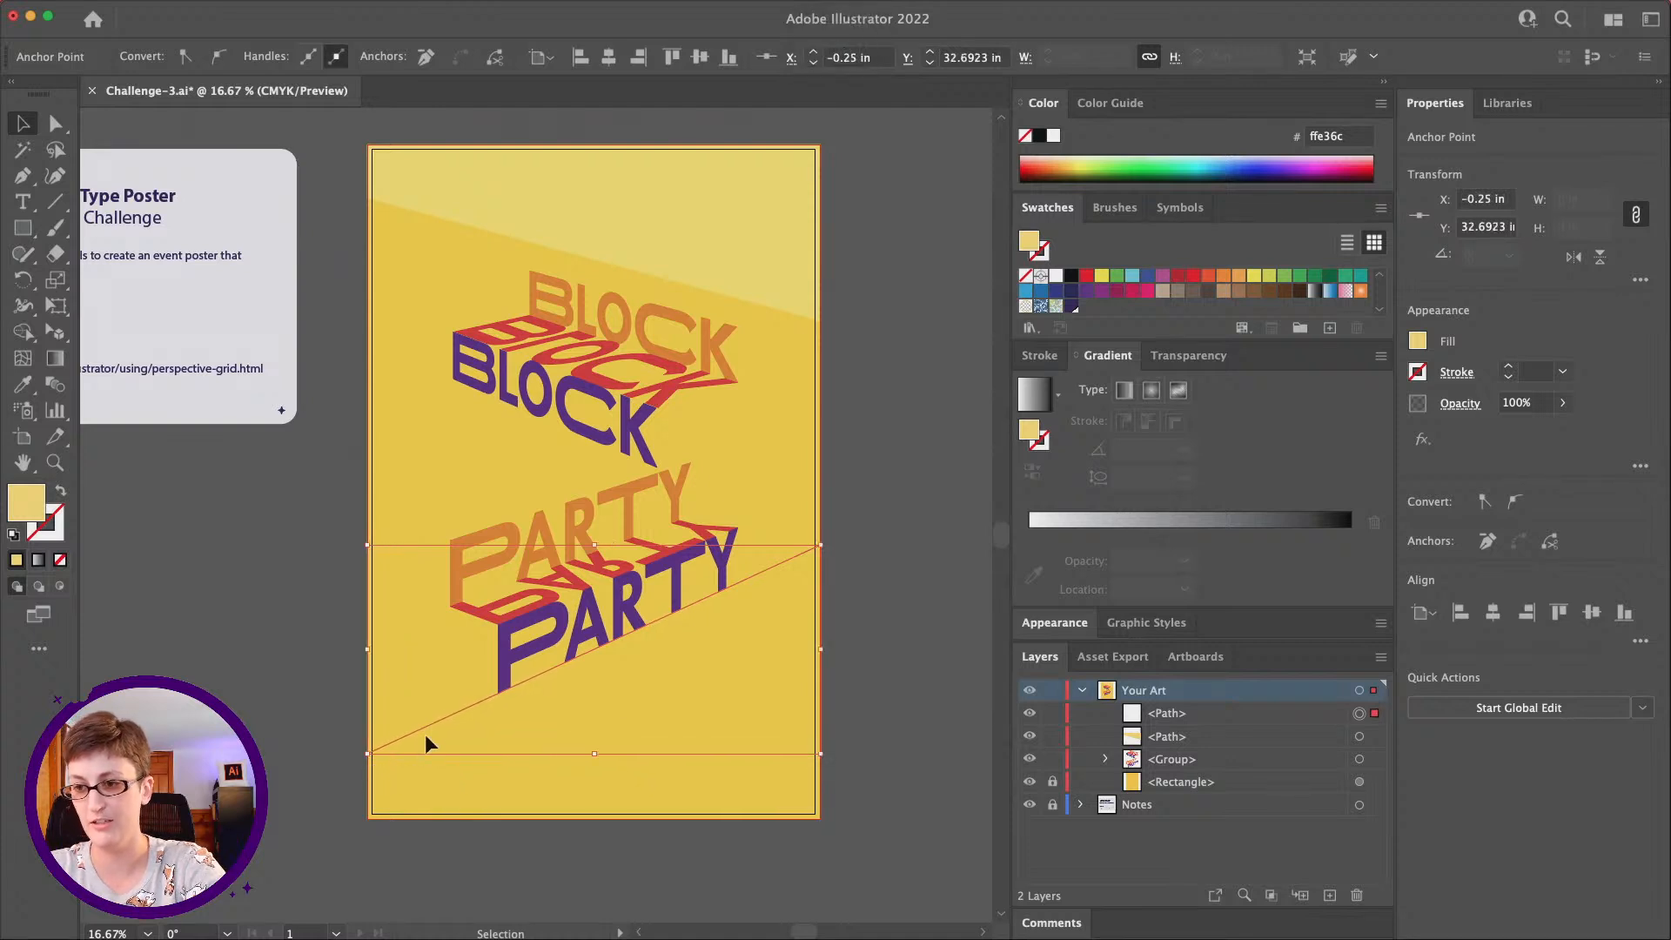
drag(429, 724, 431, 745)
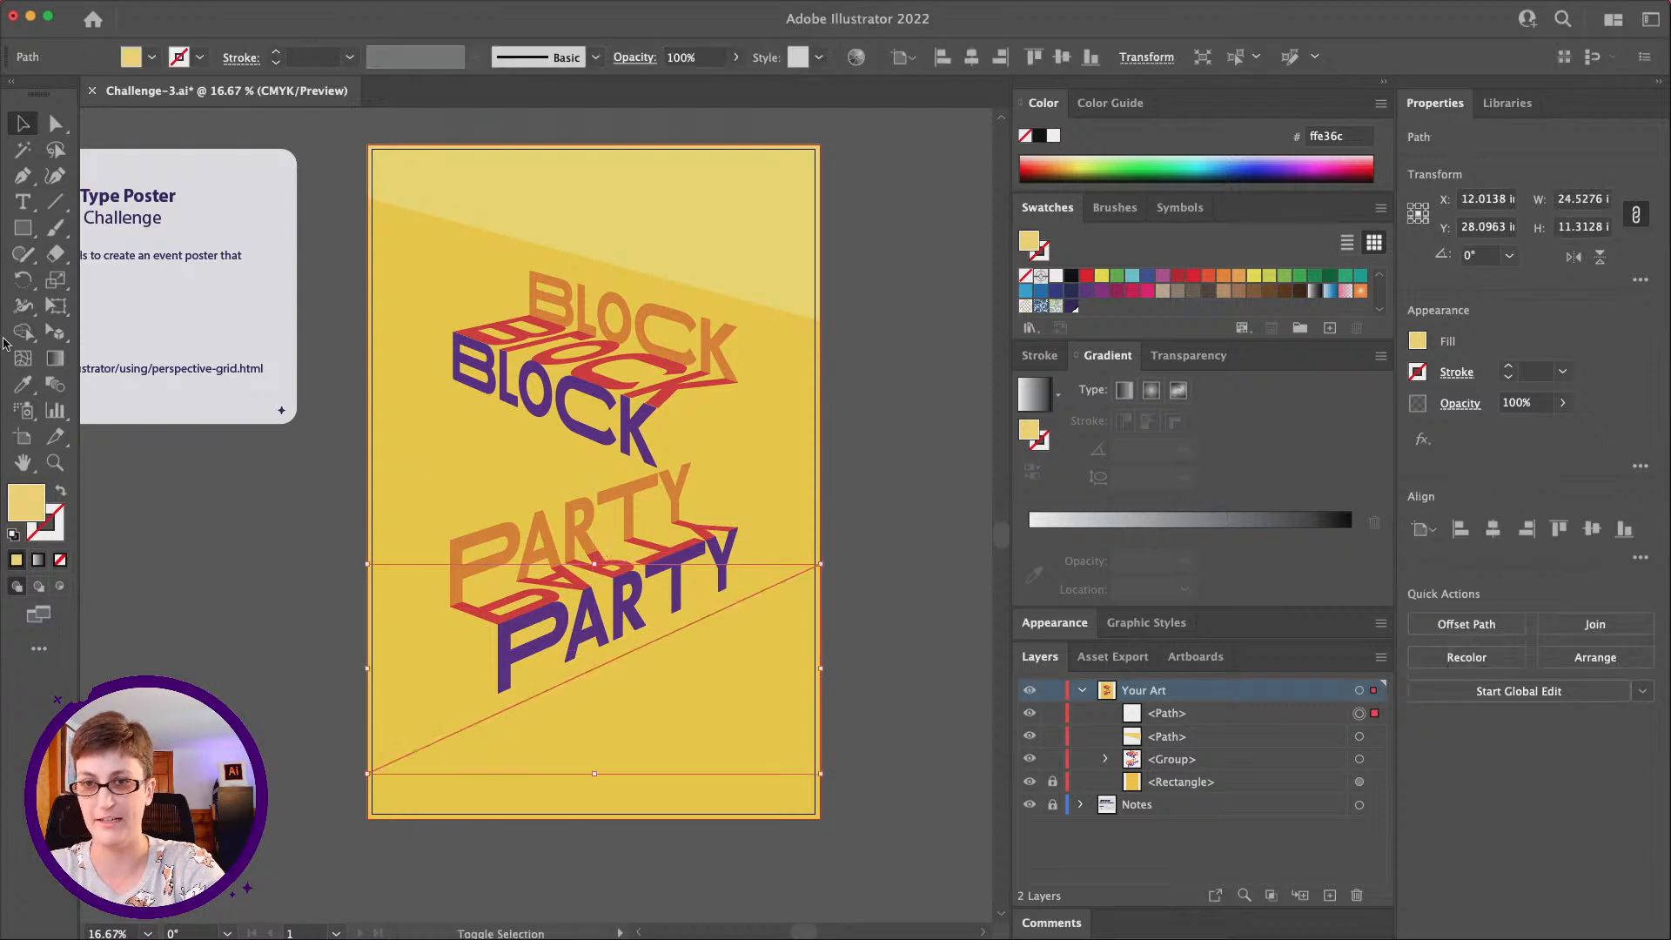
Continue the slanted path with the Pen tool through both bottom bleed corners and close it into a shape covering the poster's bottom
click(23, 175)
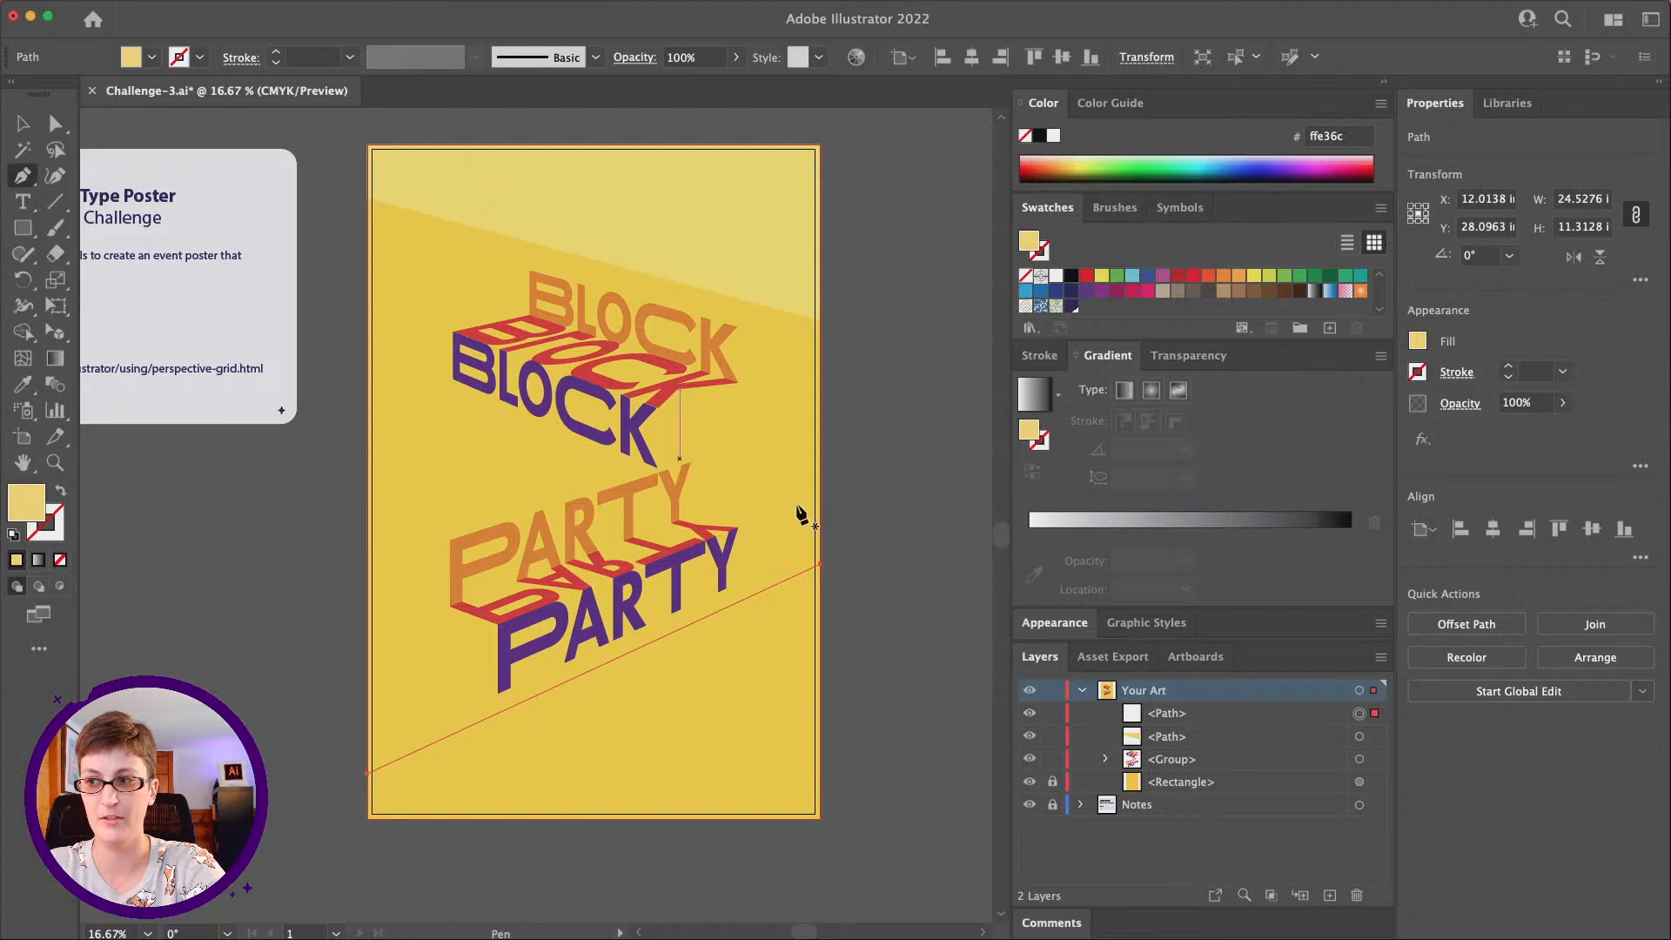
click(819, 565)
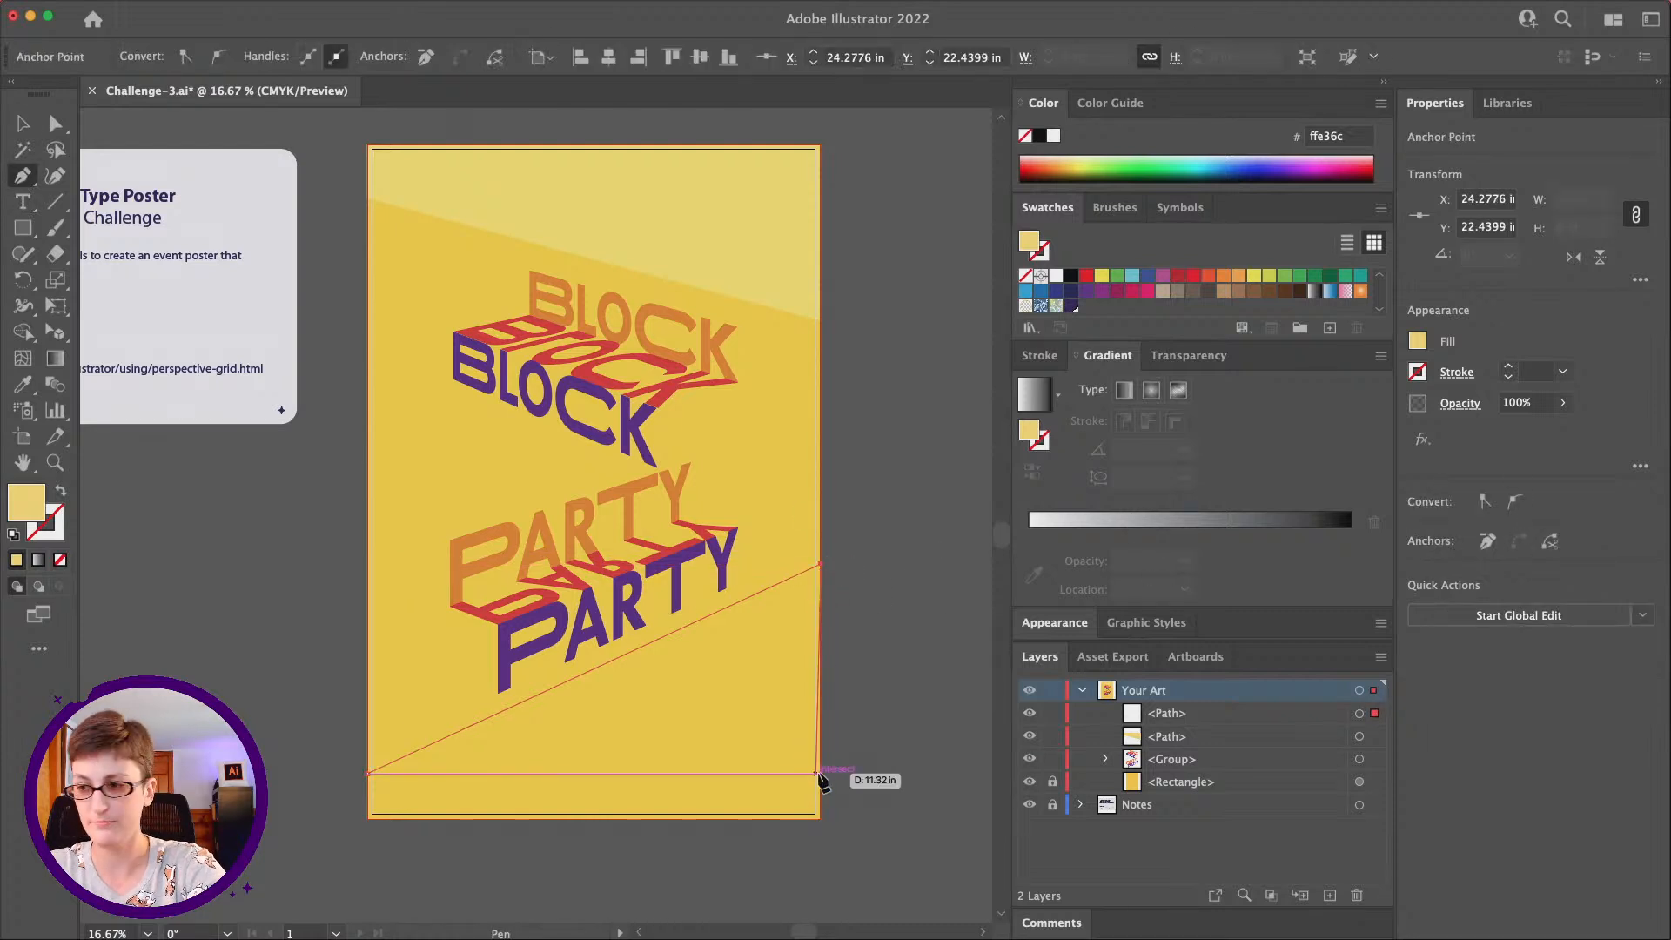
click(821, 818)
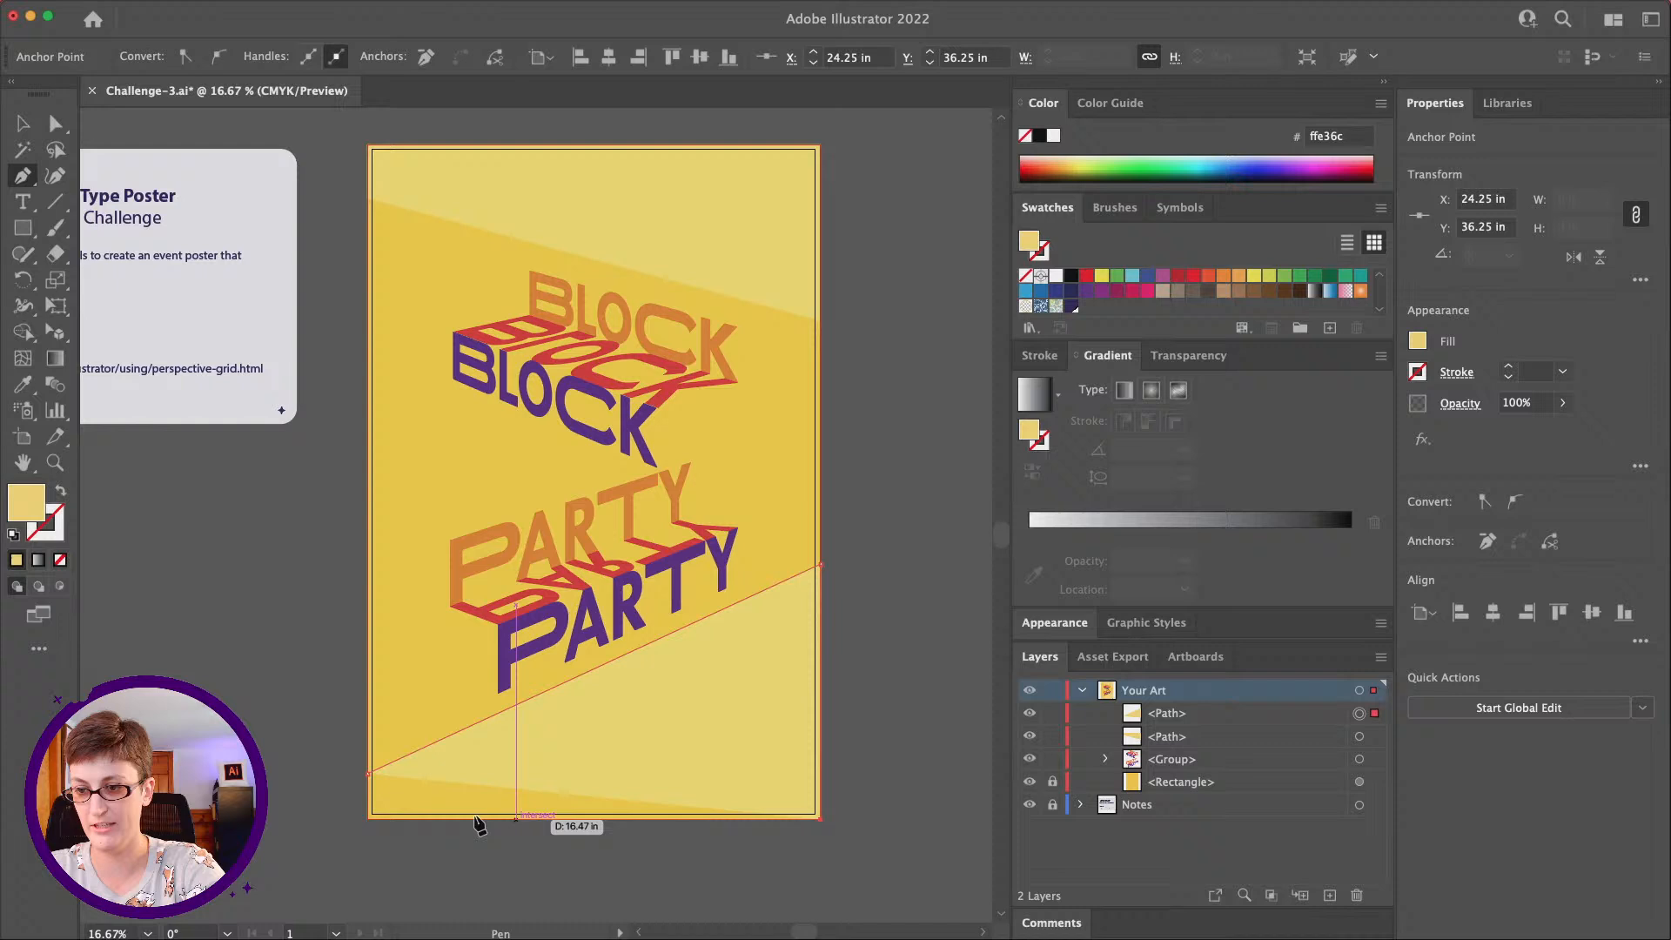
click(368, 818)
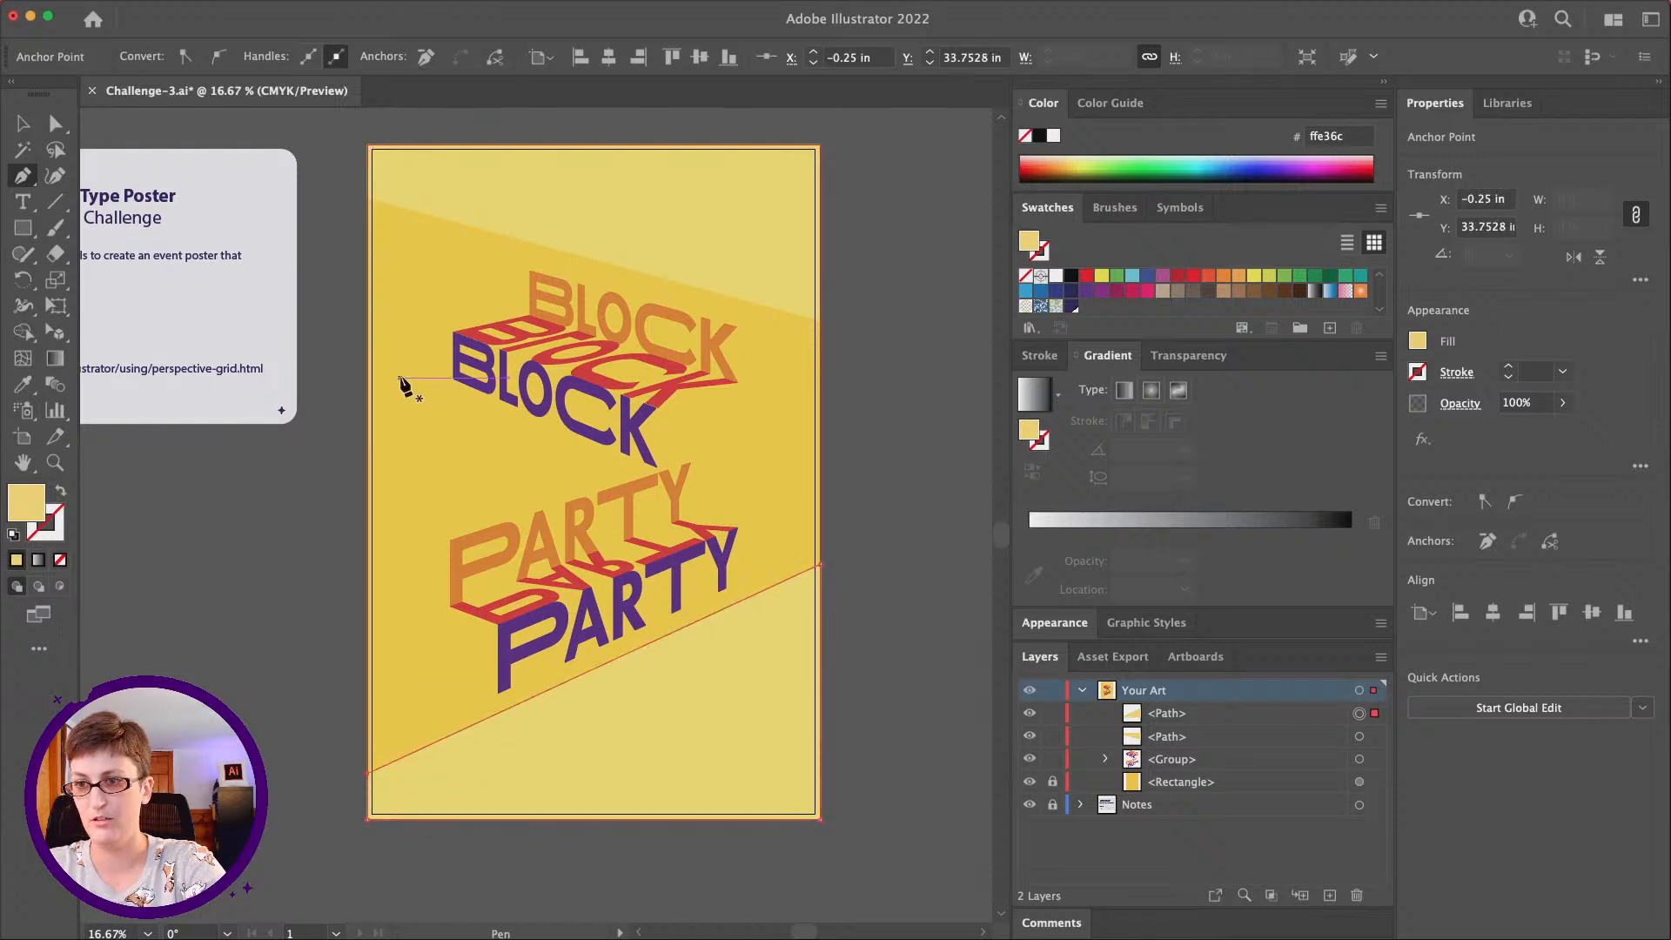
key(shift+super+a)
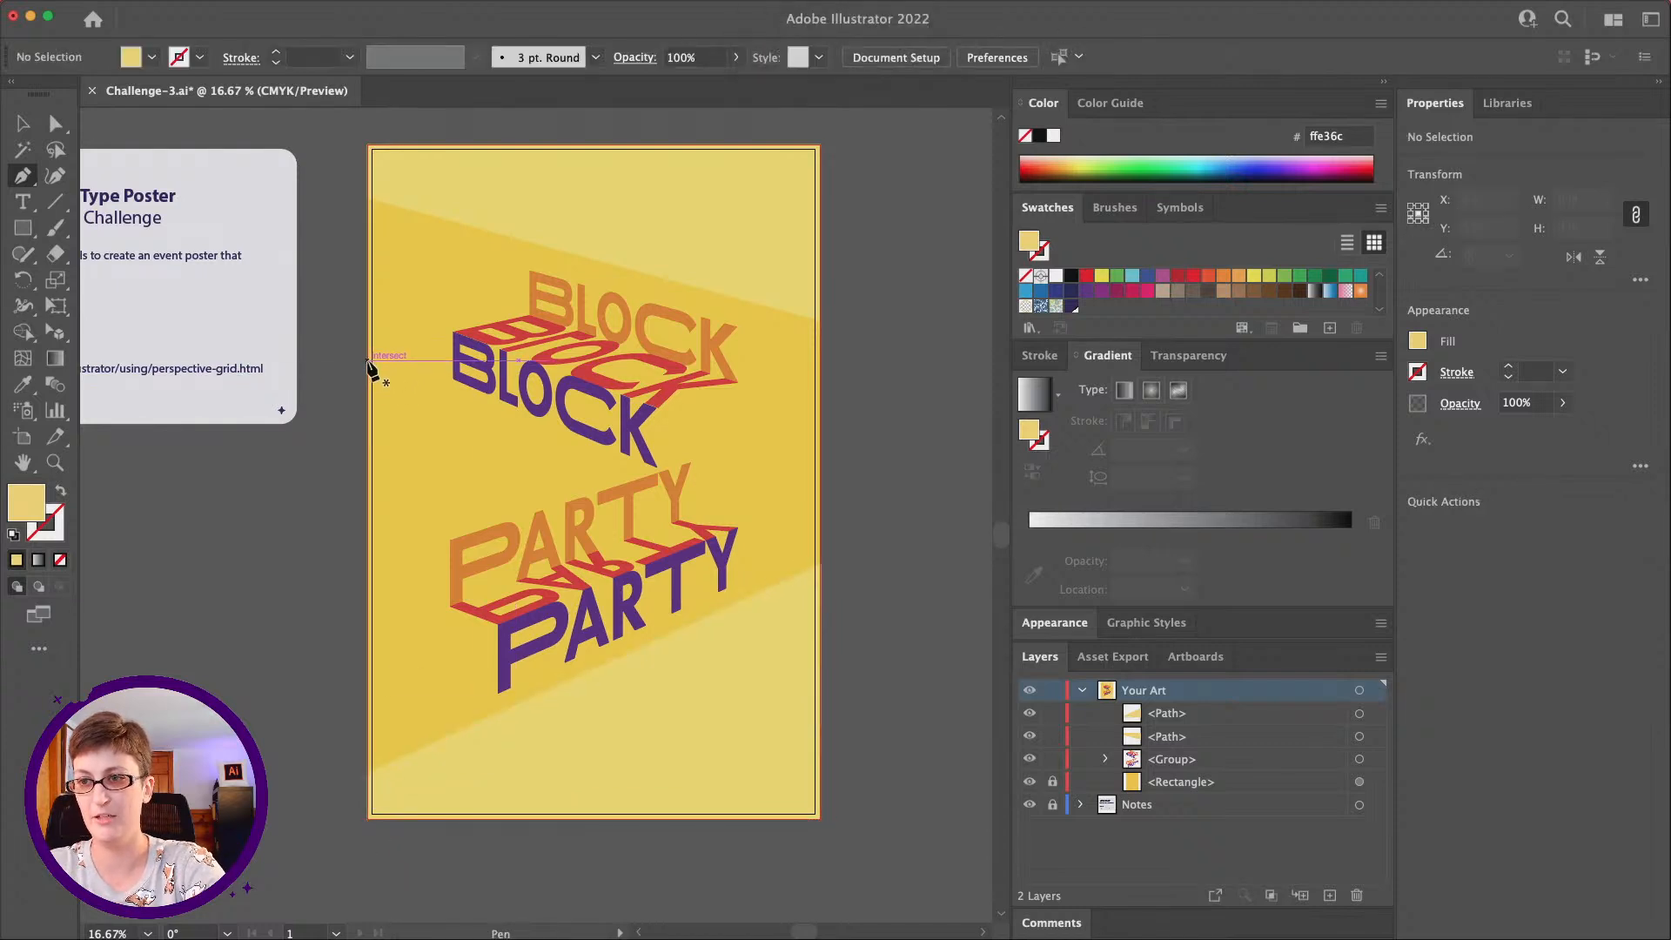
Draw a closed light yellow triangle with the Pen tool, running from the left bleed edge to a point between BLOCK and PARTY
click(369, 360)
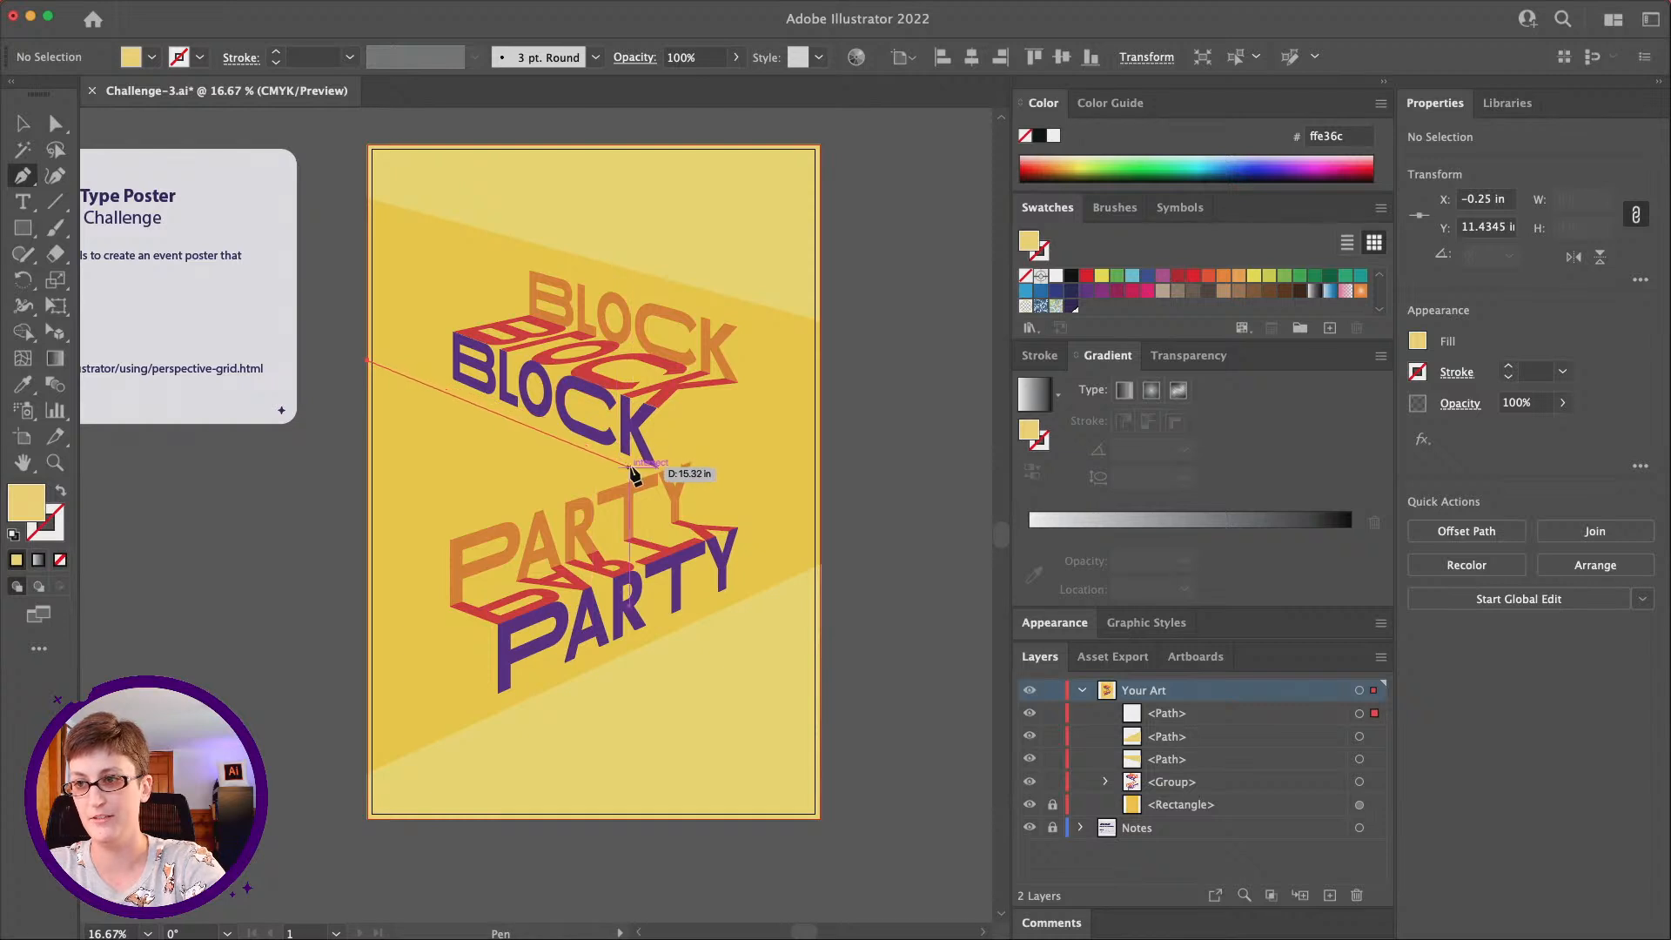
click(629, 468)
click(368, 539)
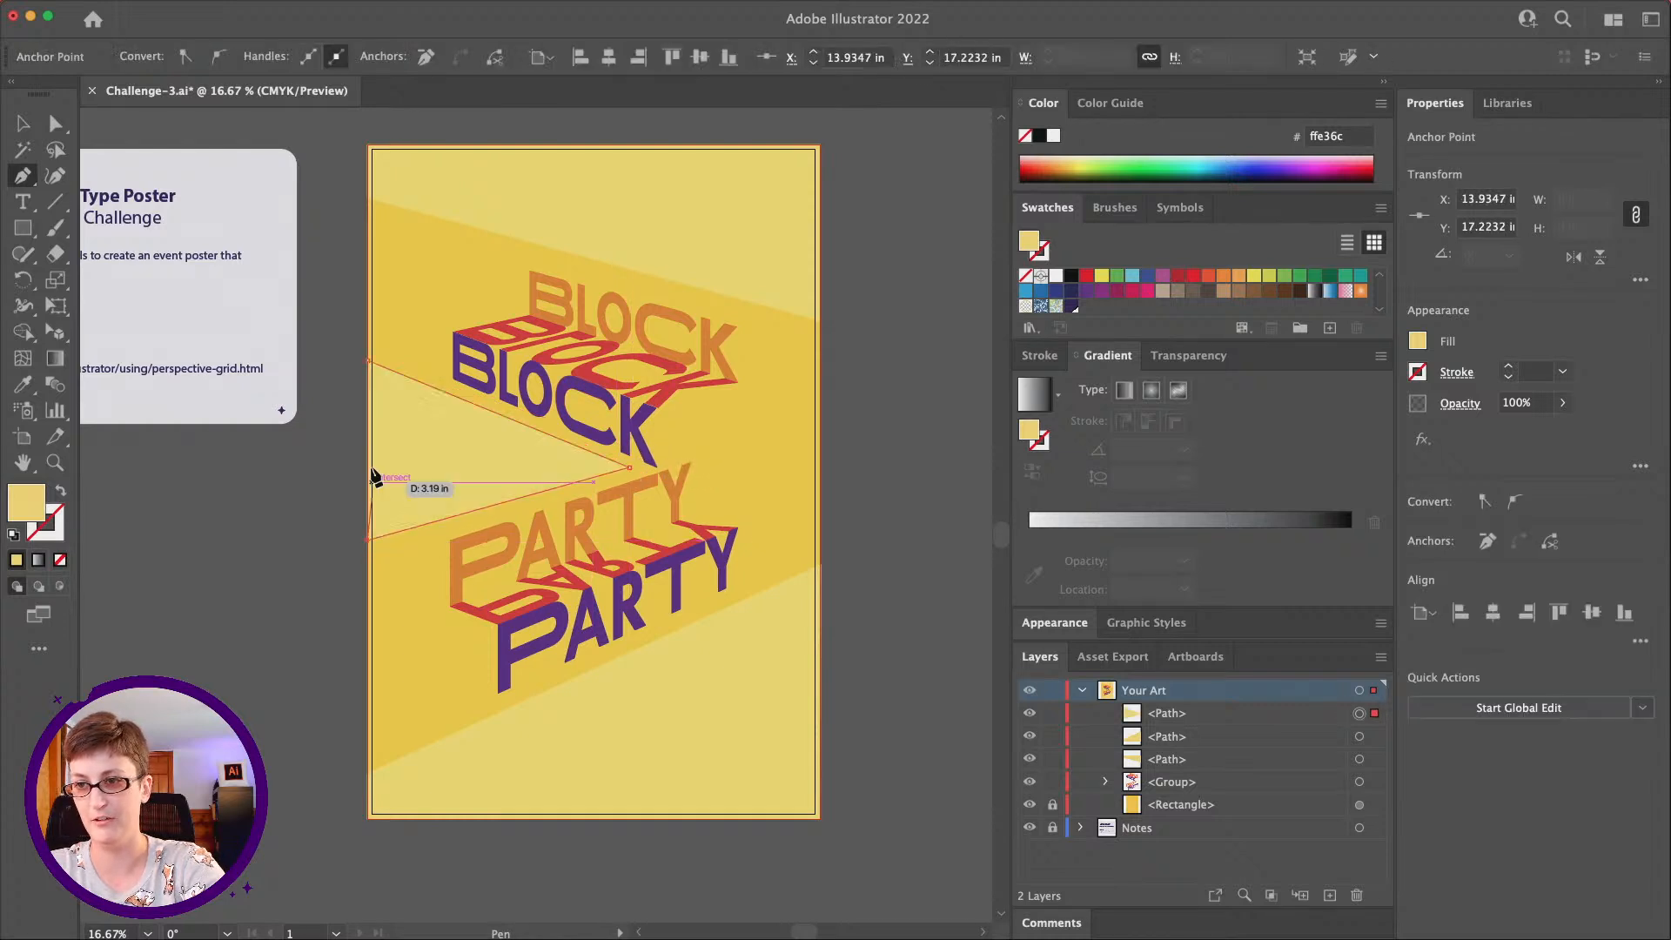
click(367, 361)
key(v)
click(865, 350)
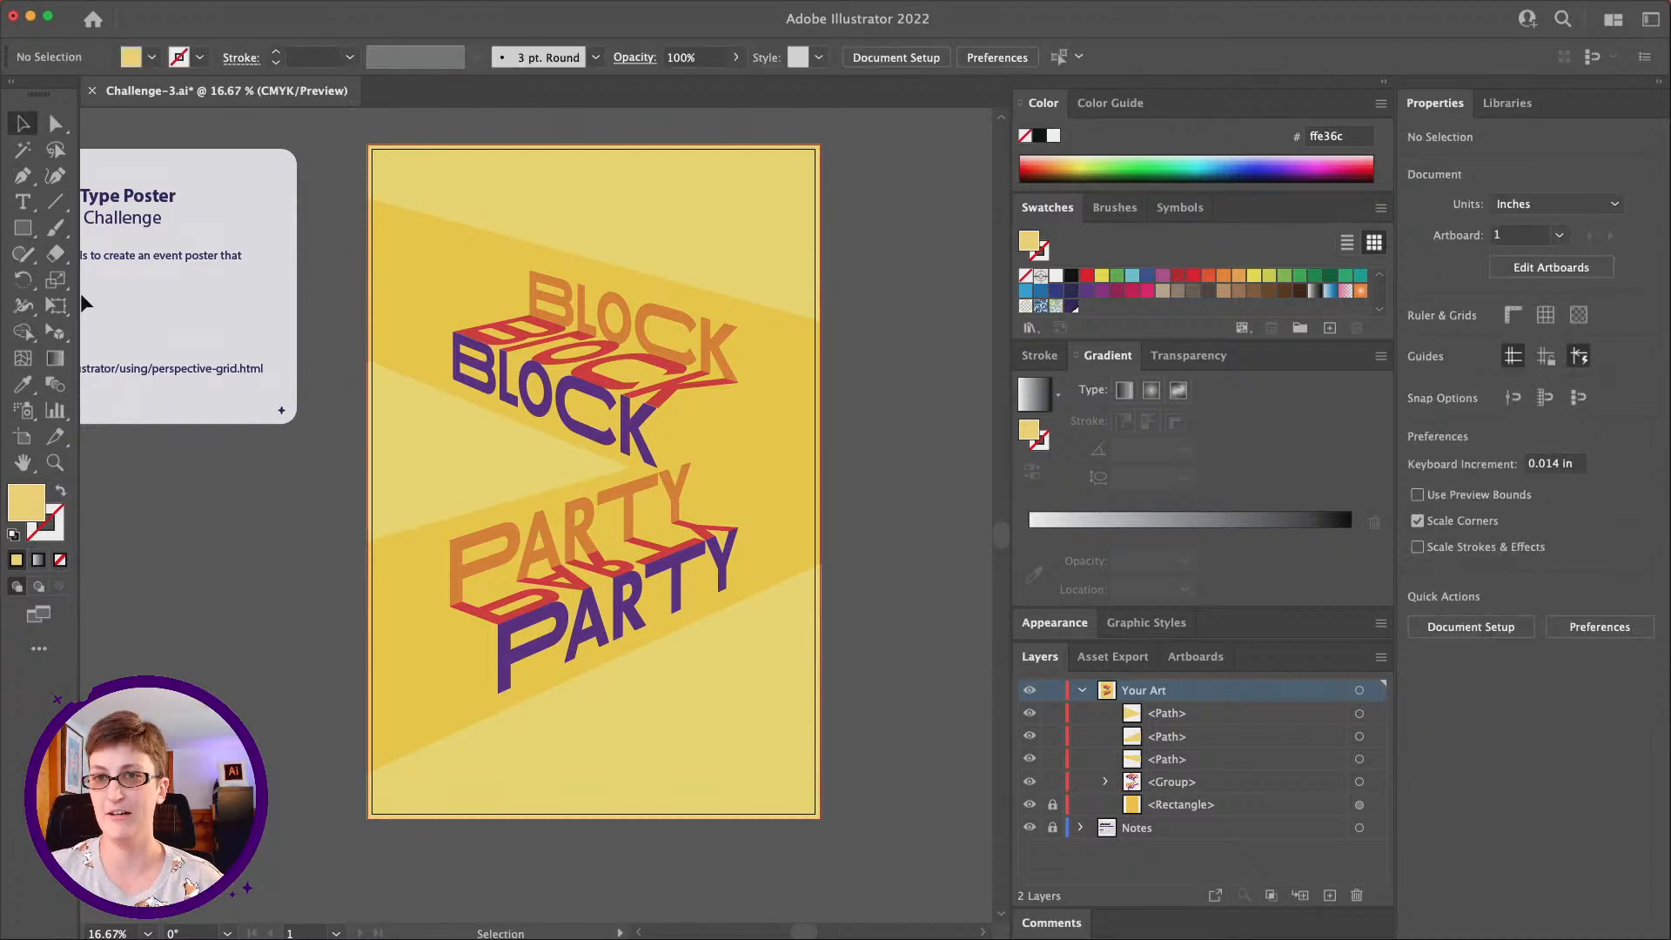
Start a point text object on the empty canvas beside the poster and set its Widescreen font style to Bold
click(24, 202)
scroll(362, 231, right, 5)
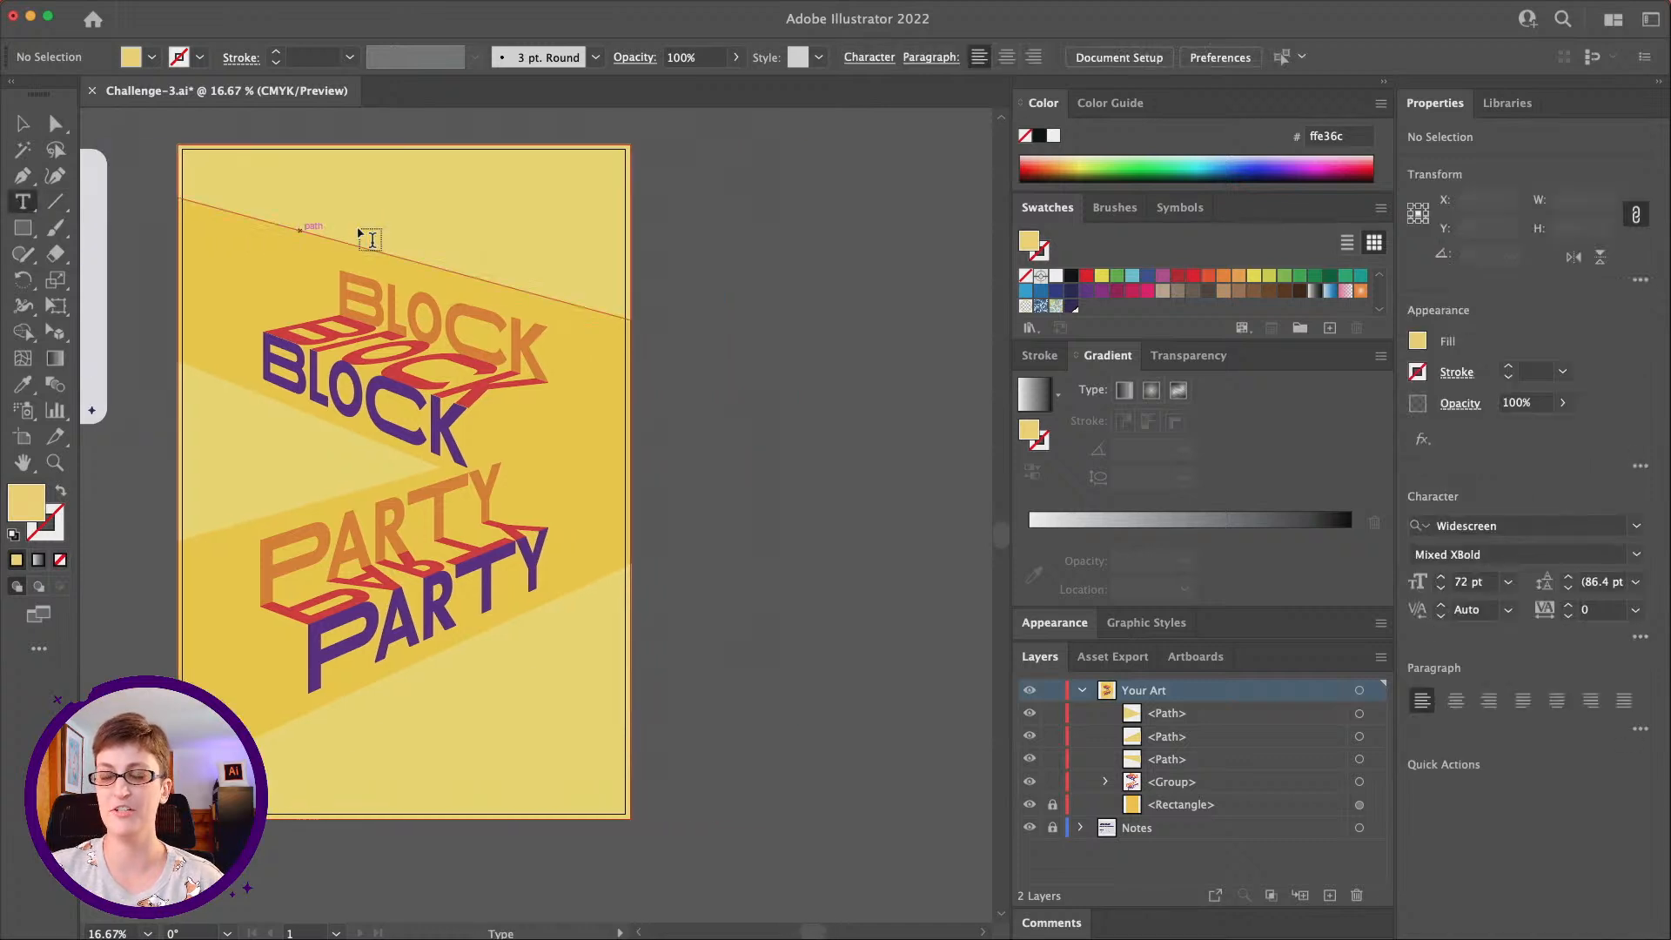
click(677, 247)
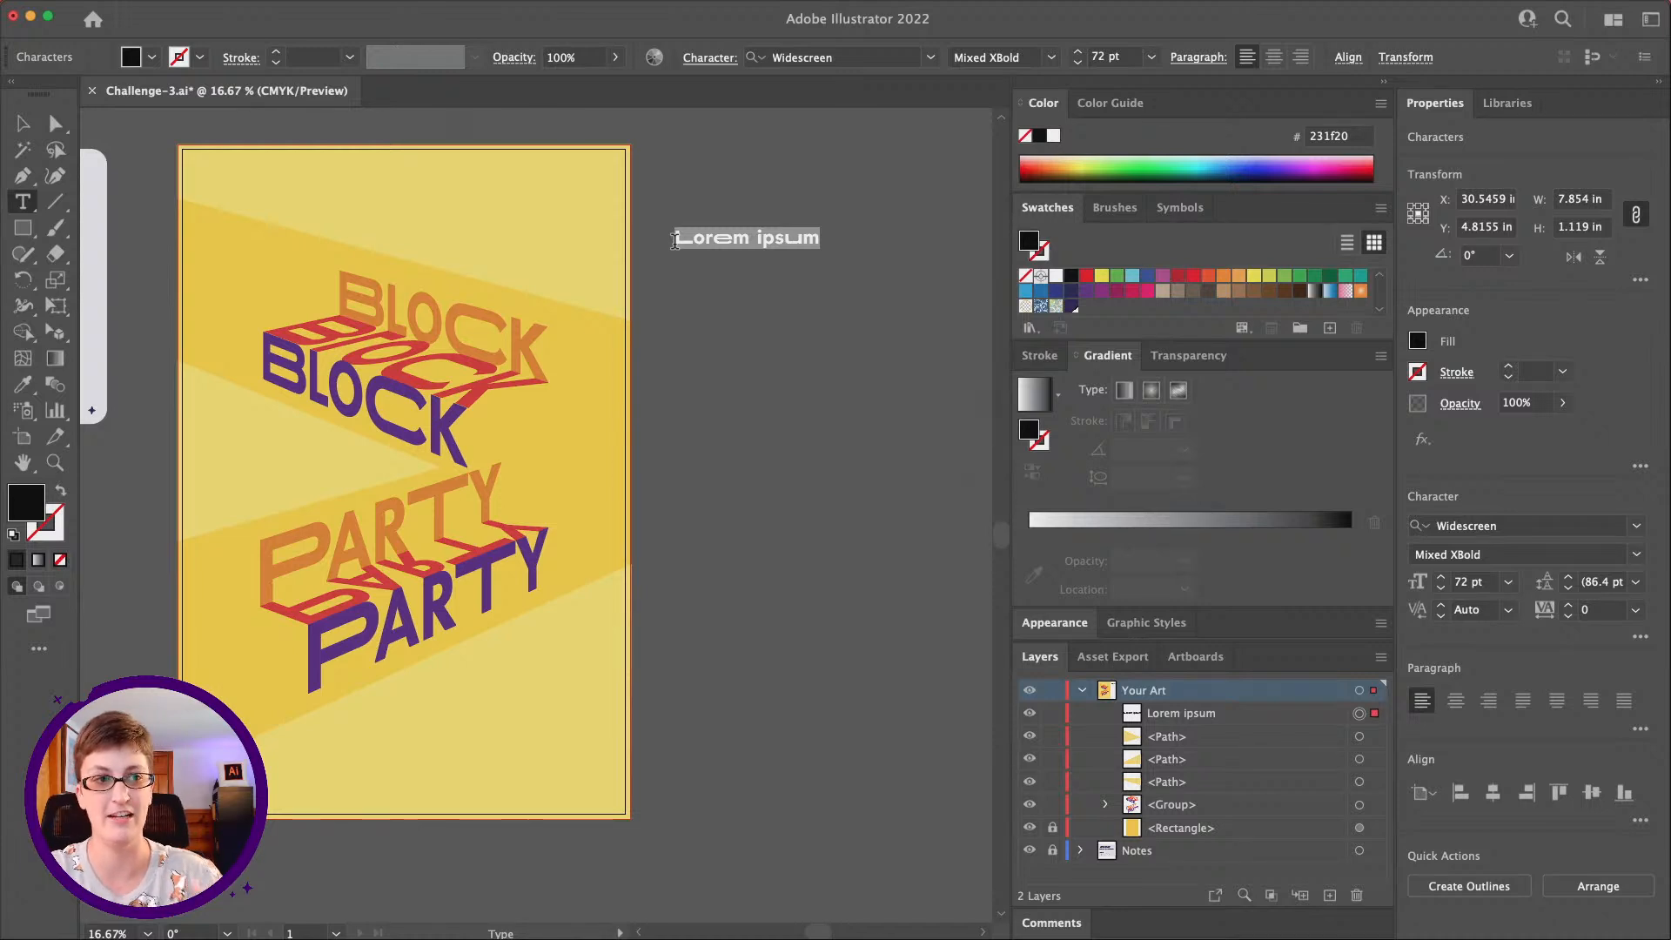
click(1051, 58)
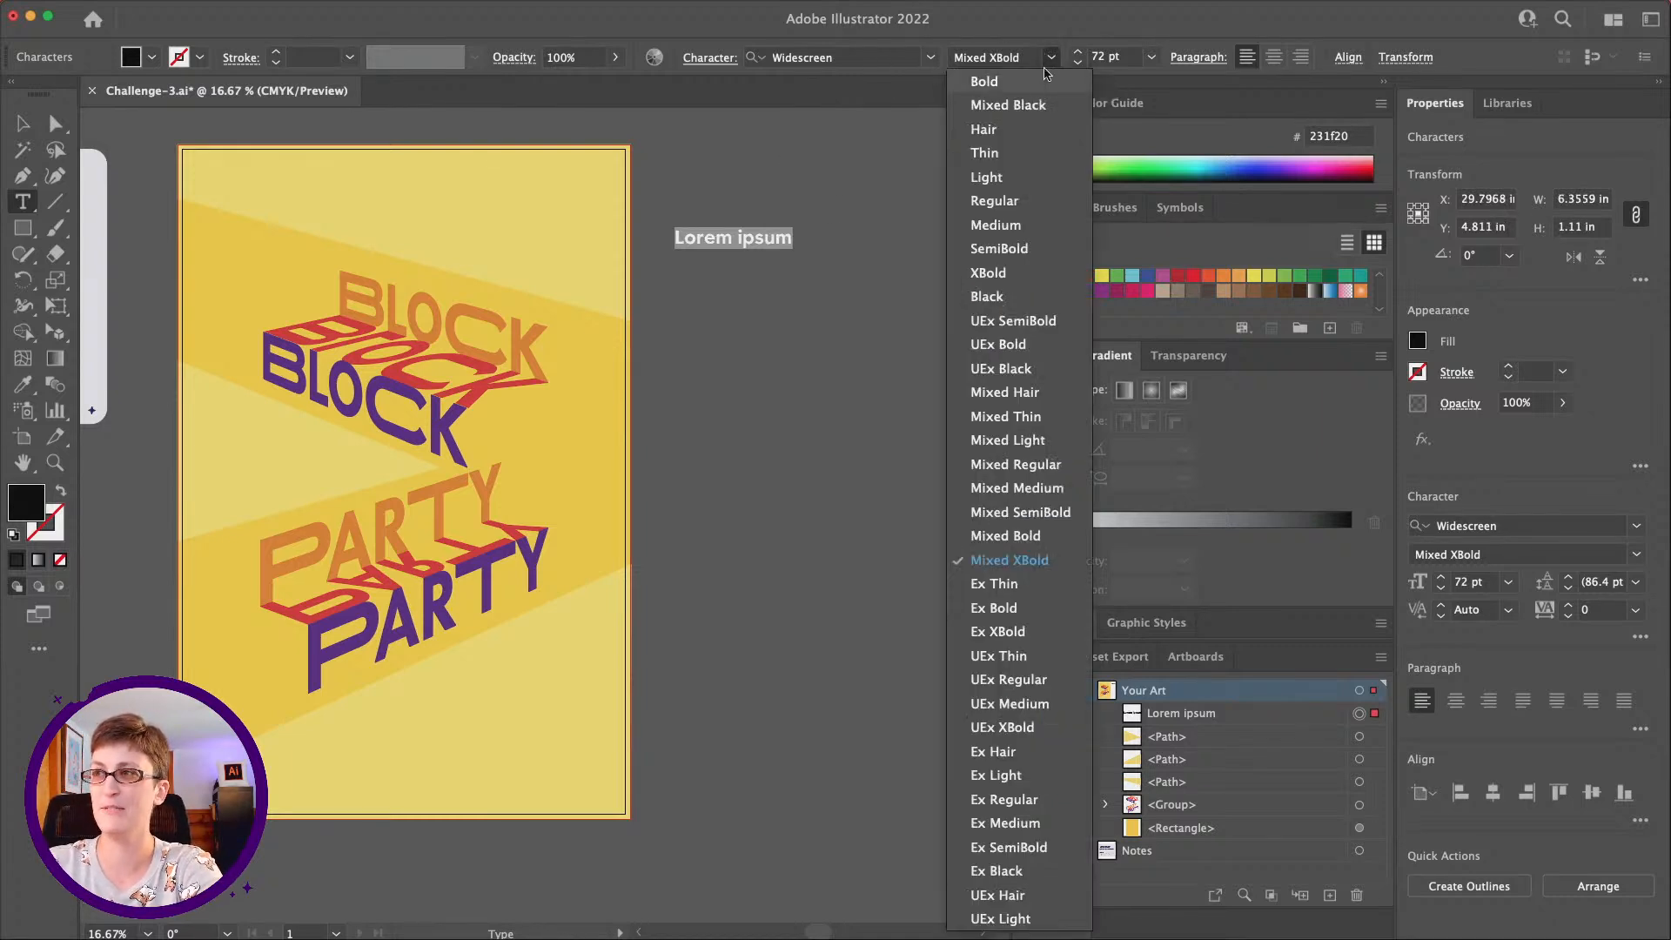
click(1047, 82)
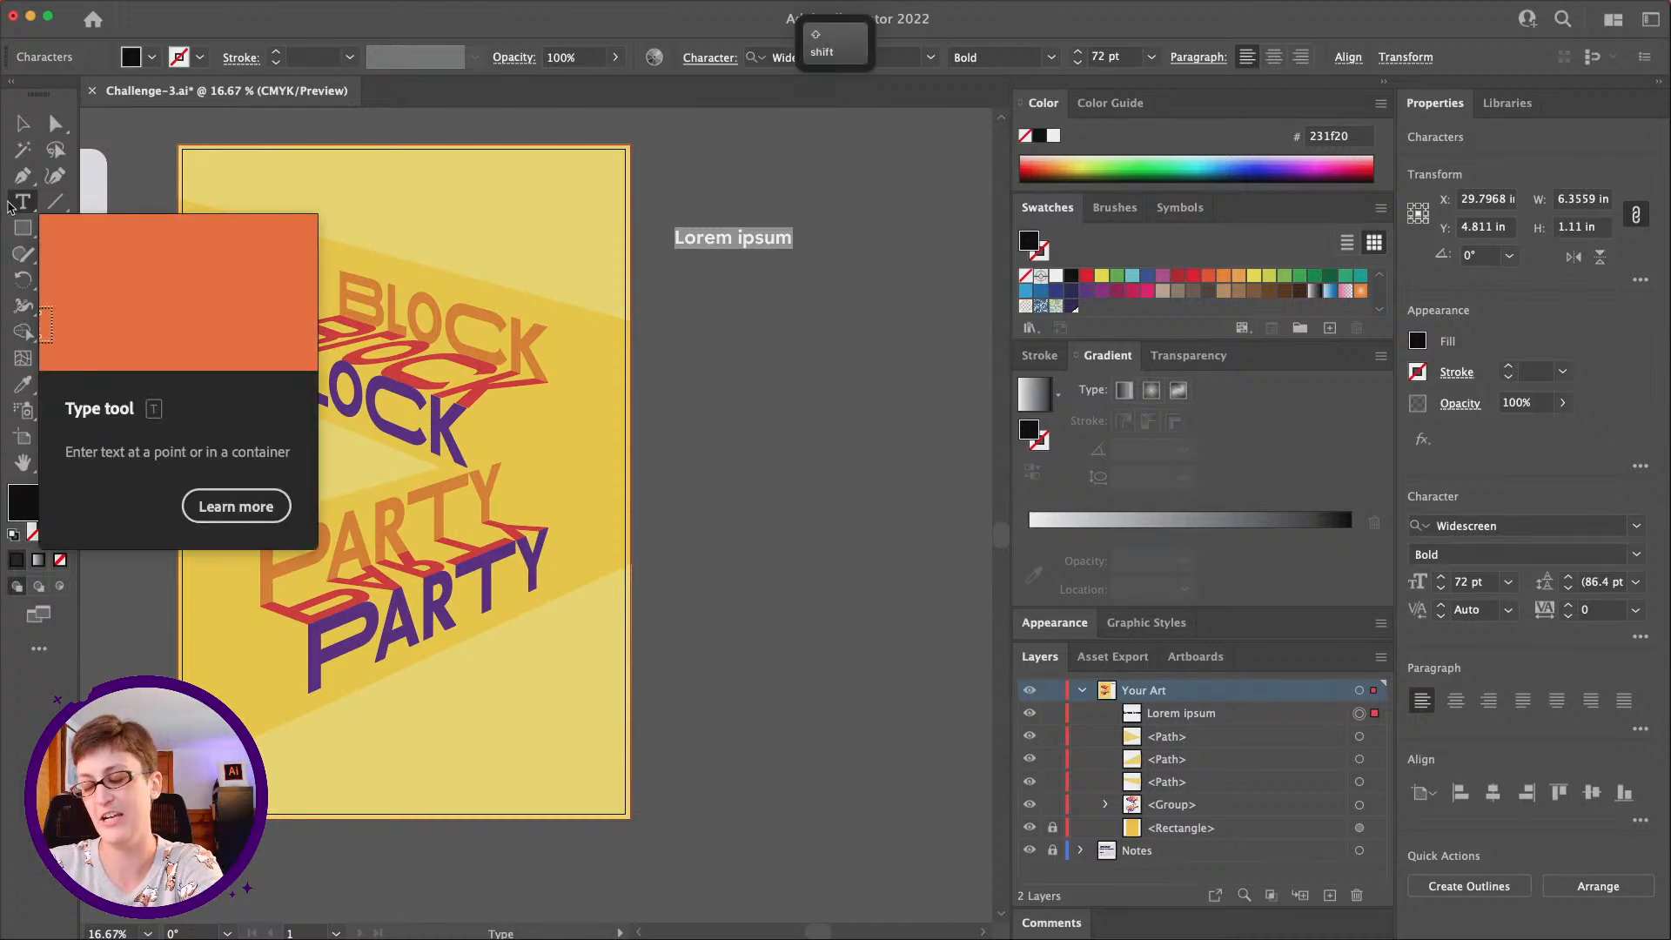
Enter HILLSIDE ROAD in capitals as the new text, correcting typing errors
text(H)
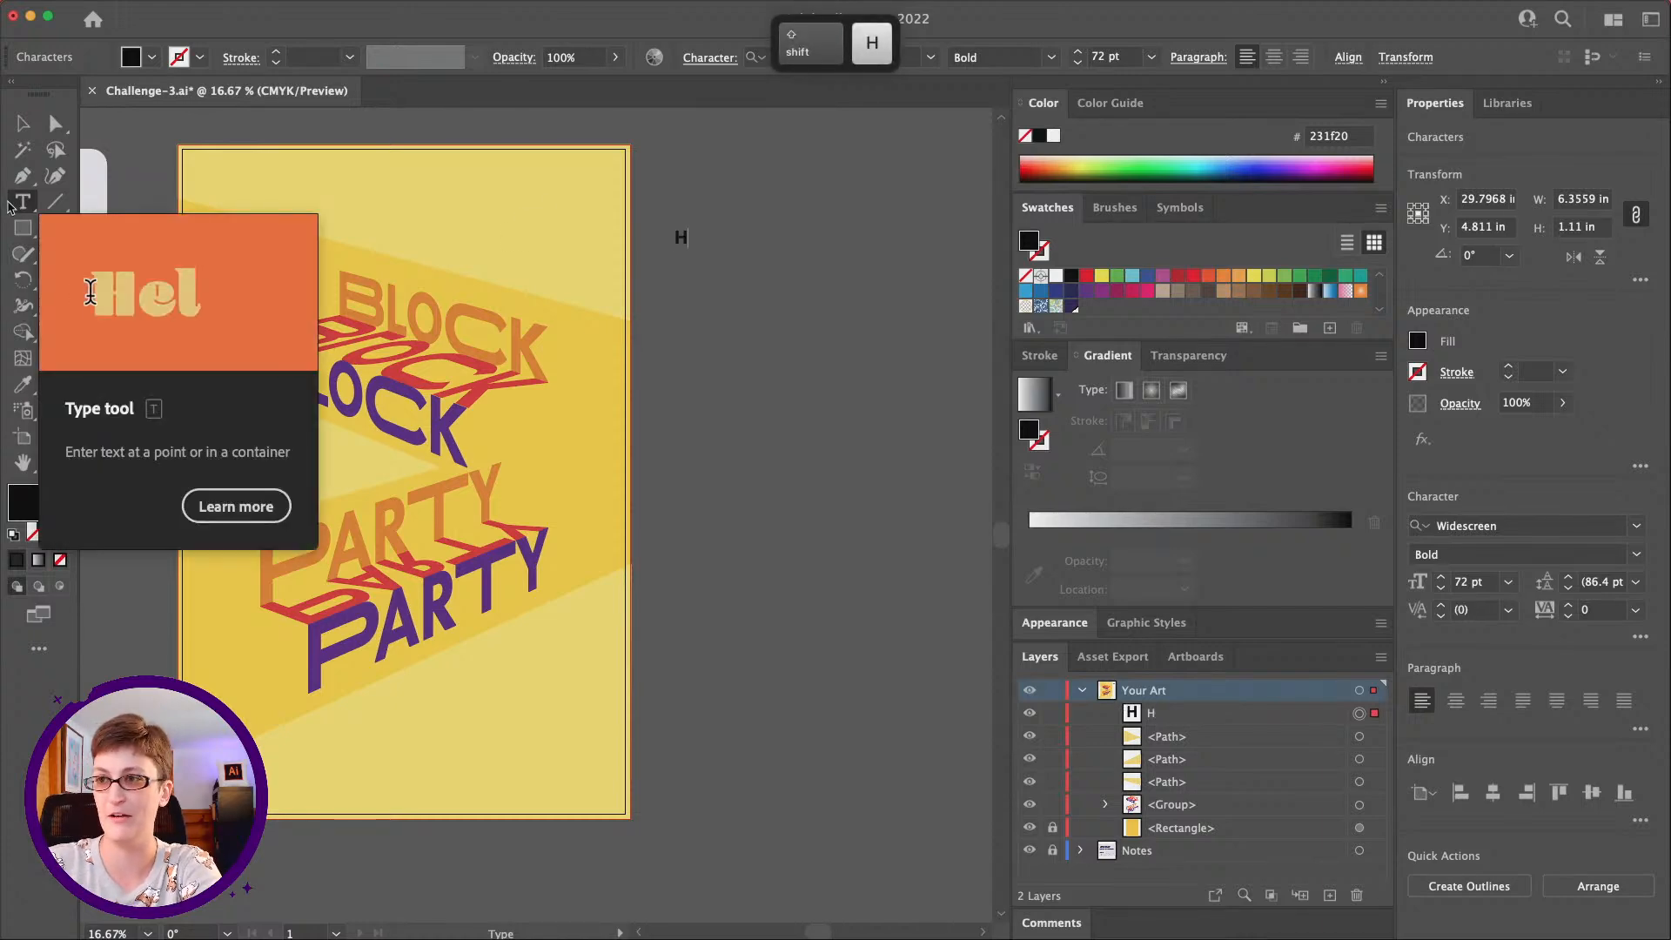
text(ILLSIDE BO)
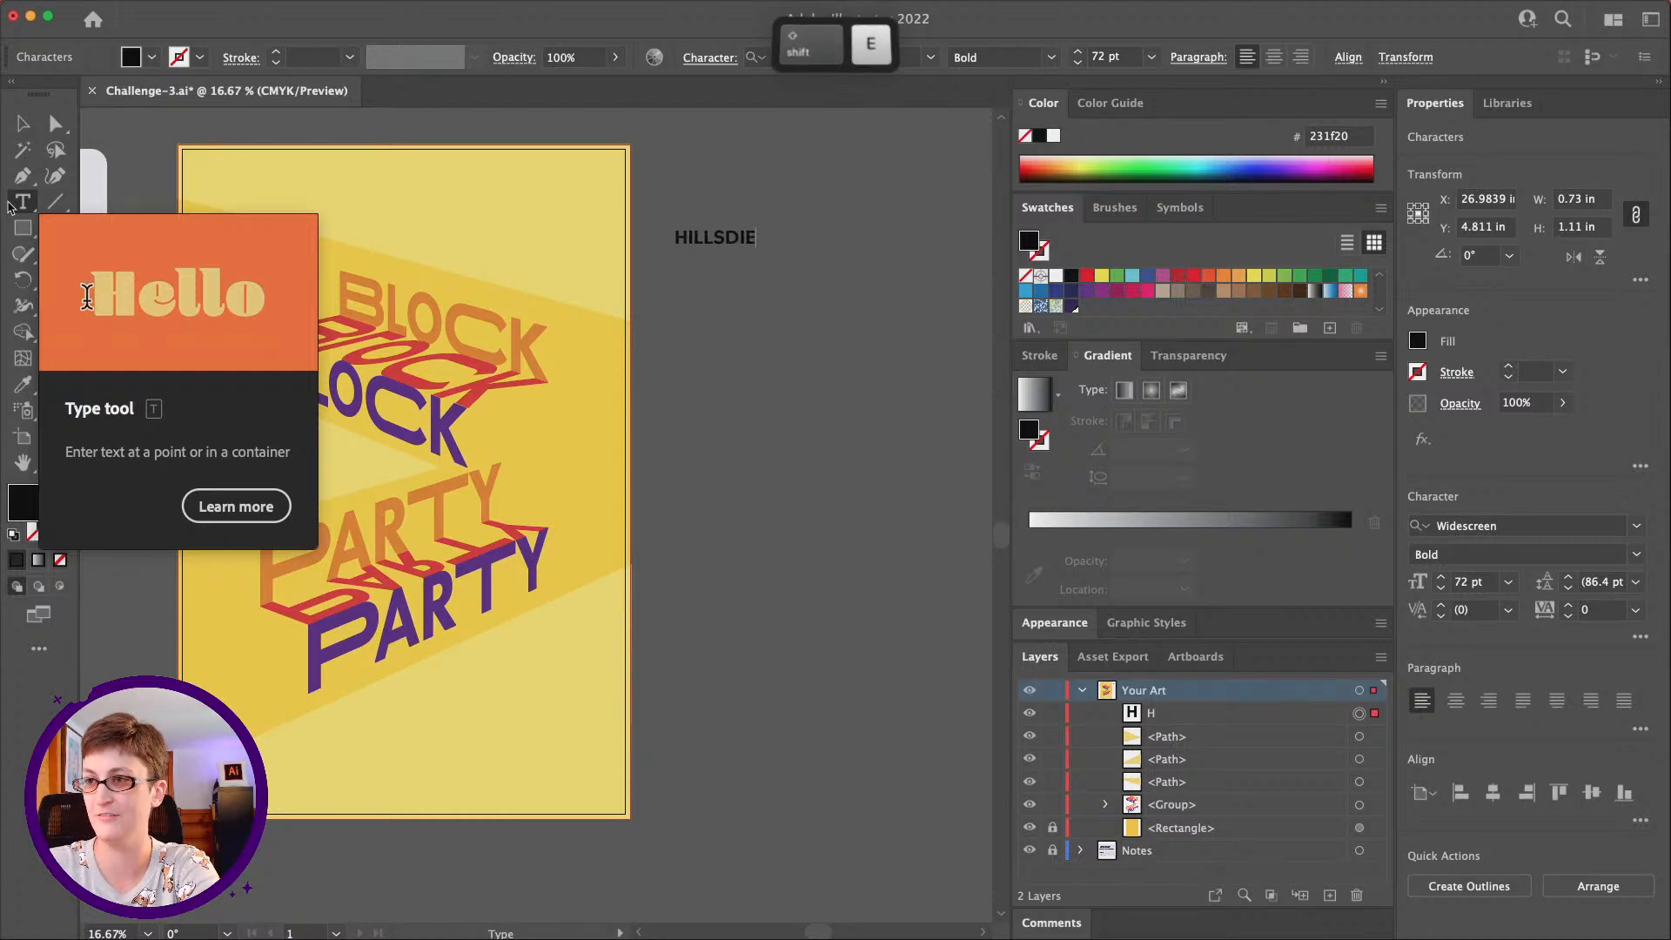
key(BackSpace)
key(BackSpace)
key(BackSpace)
key(BackSpace)
key(BackSpace)
key(BackSpace)
text(IDE RO)
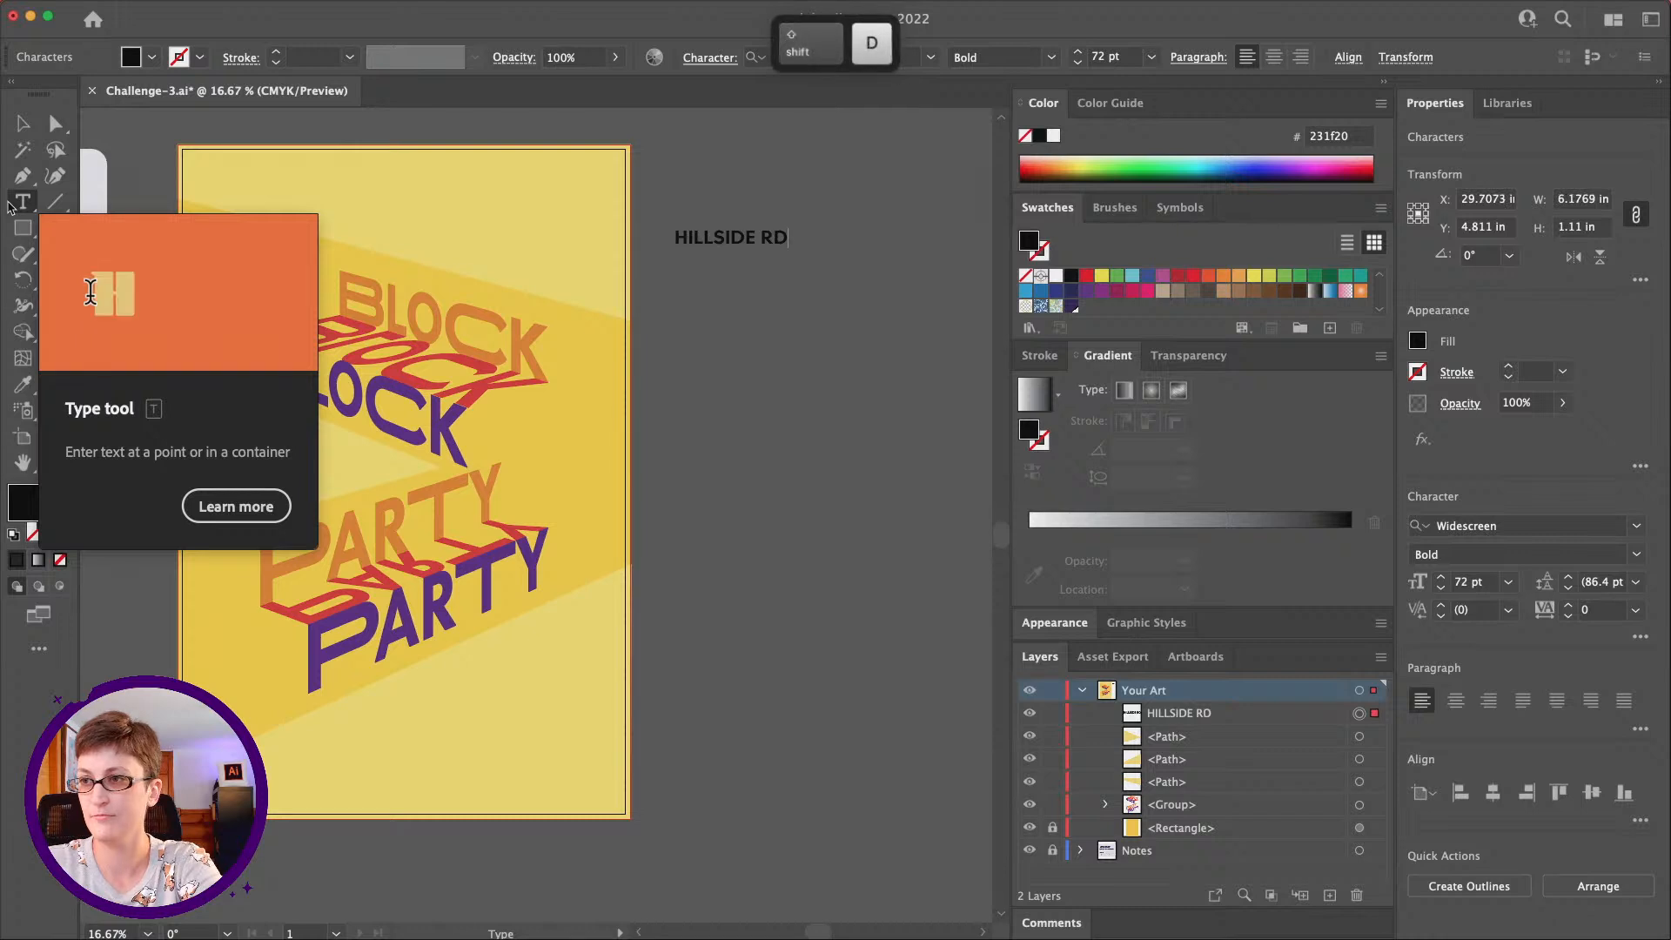
text(AD)
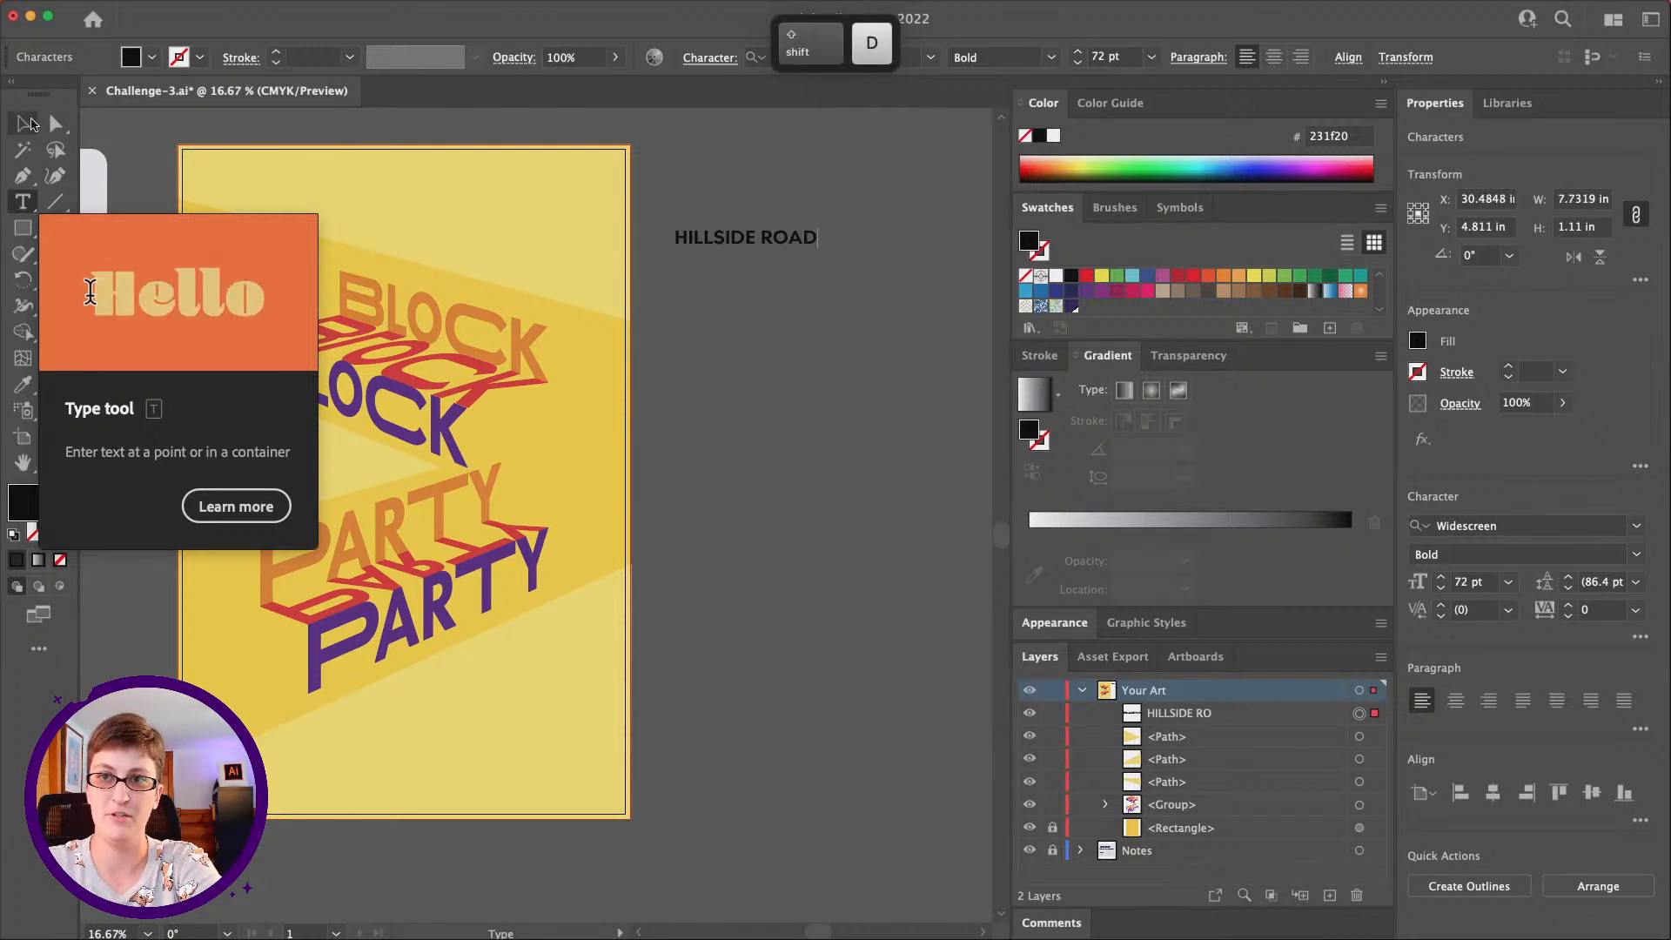
Move the HILLSIDE ROAD text above BLOCK at the poster's top and color it with the purple sampled from the BLOCK lettering
click(31, 125)
click(785, 388)
drag(767, 242, 362, 210)
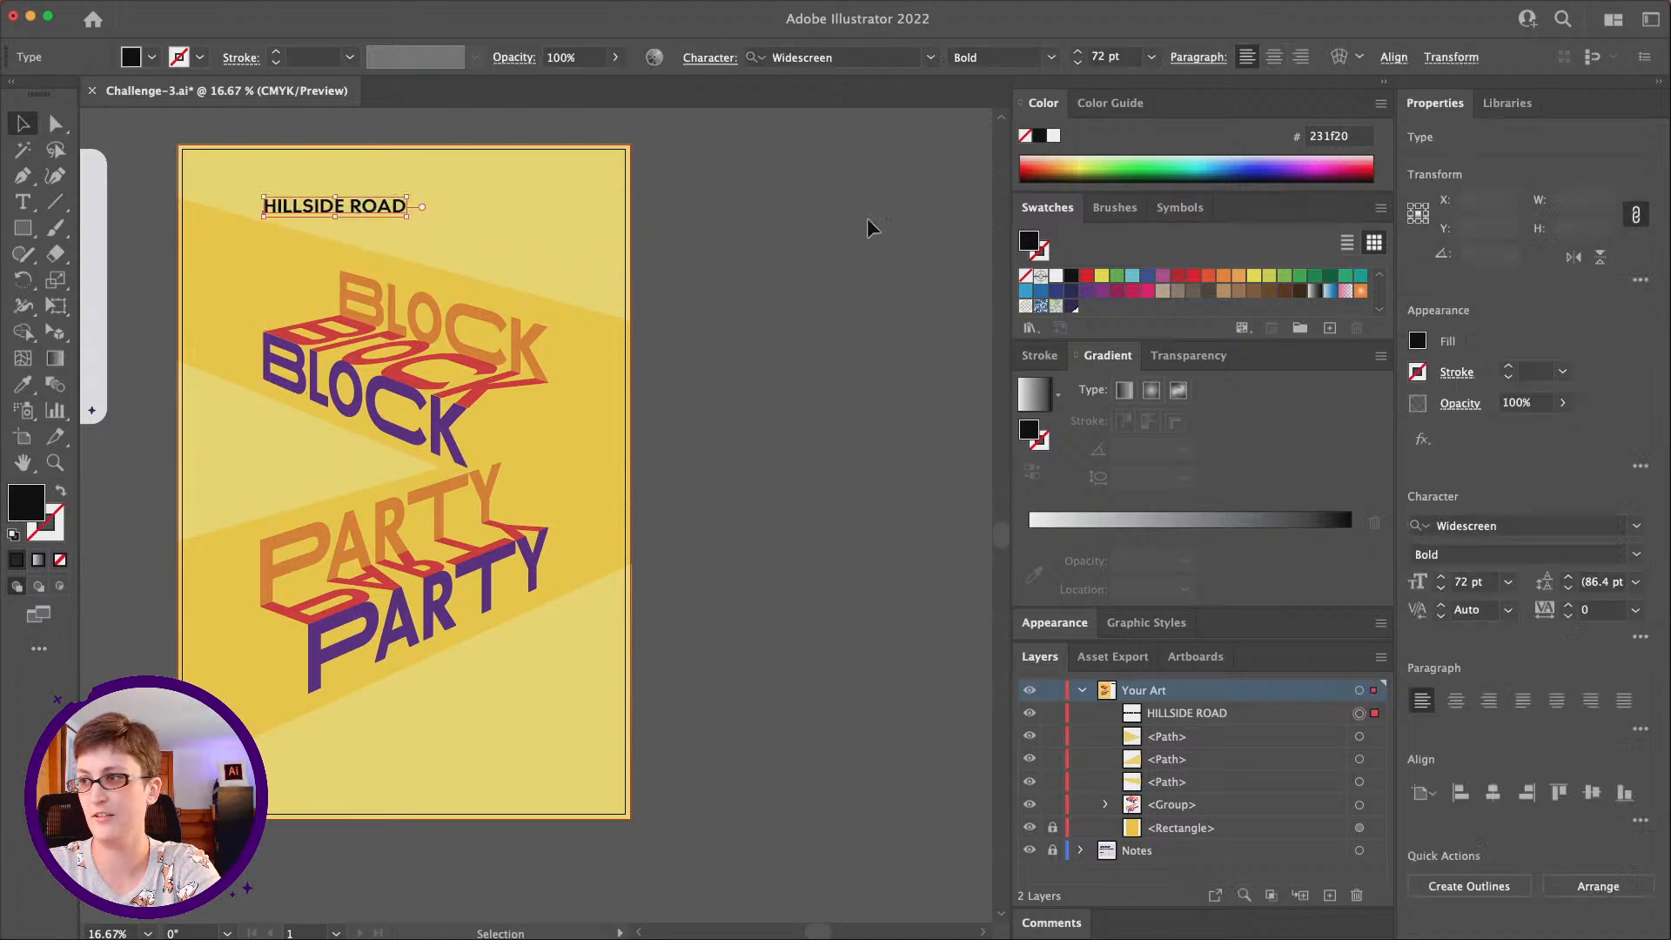
click(23, 383)
click(290, 367)
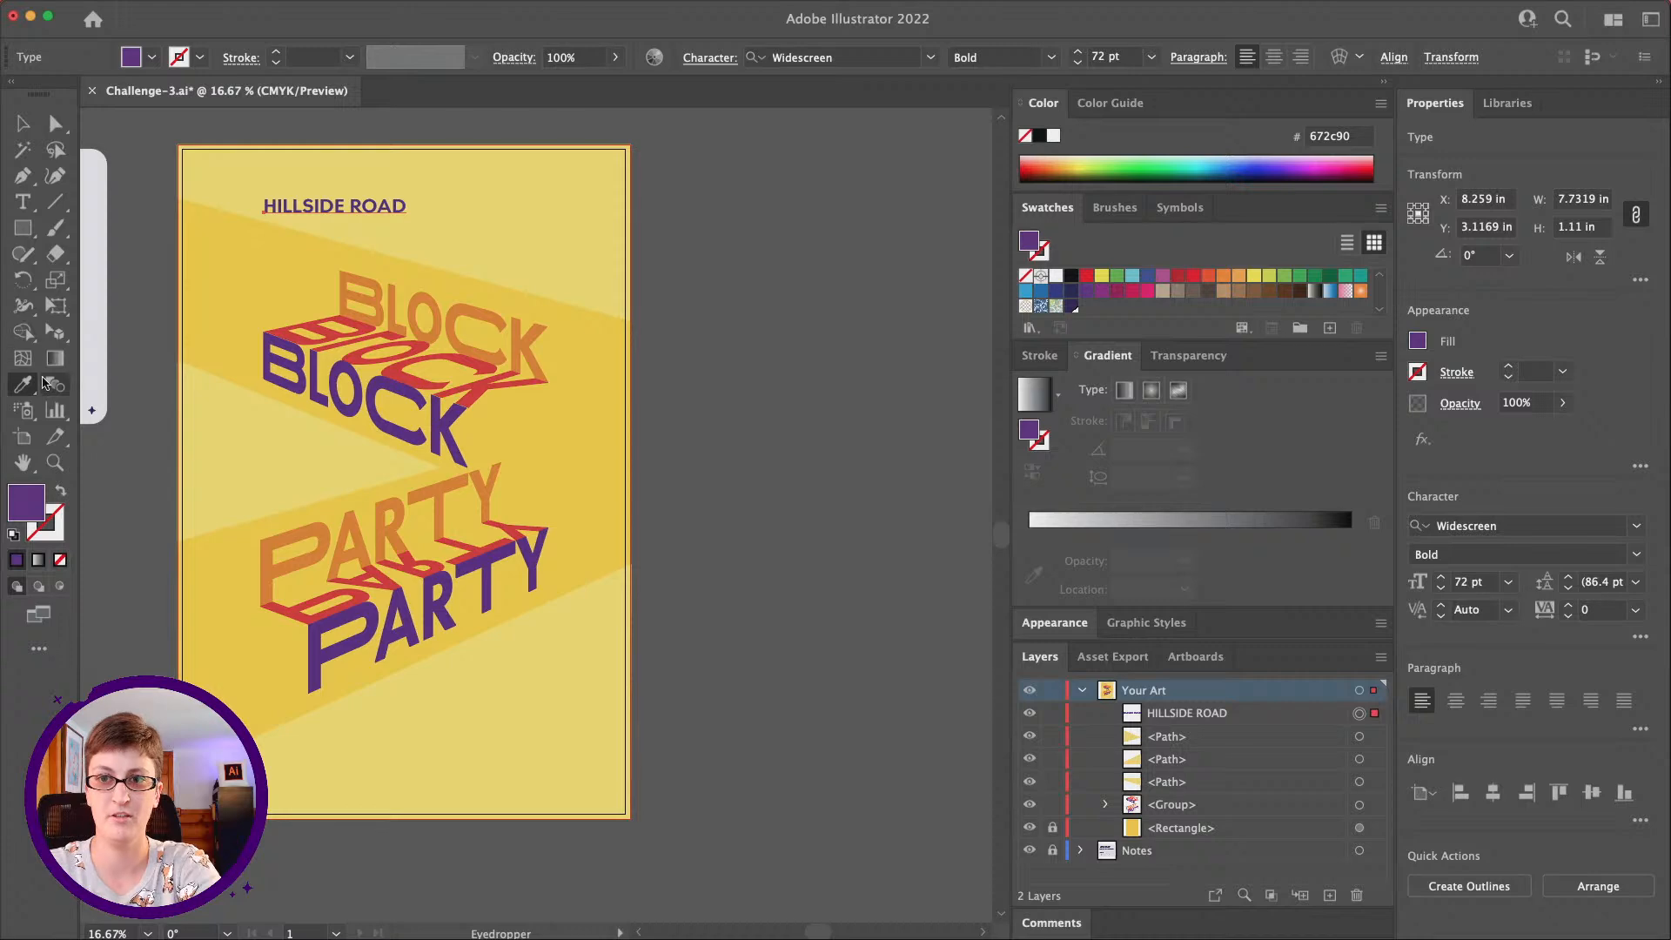
click(23, 123)
click(743, 242)
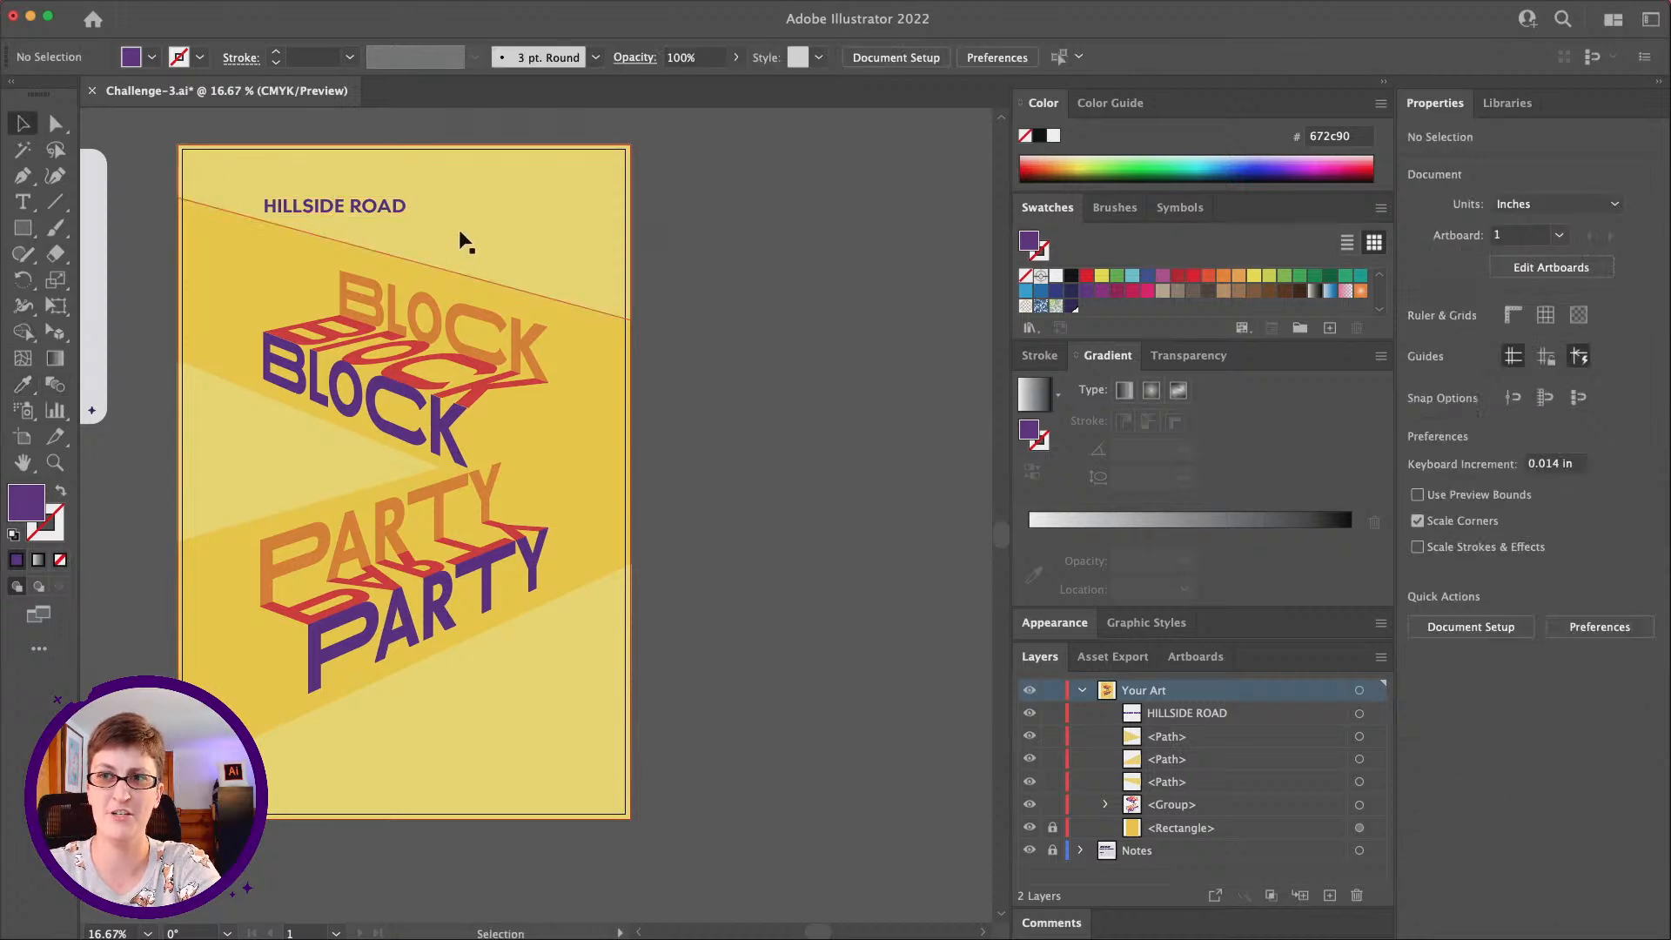
Shear the HILLSIDE ROAD text vertically with Free Transform so it slopes down along the top background shape's slanted edge
click(358, 206)
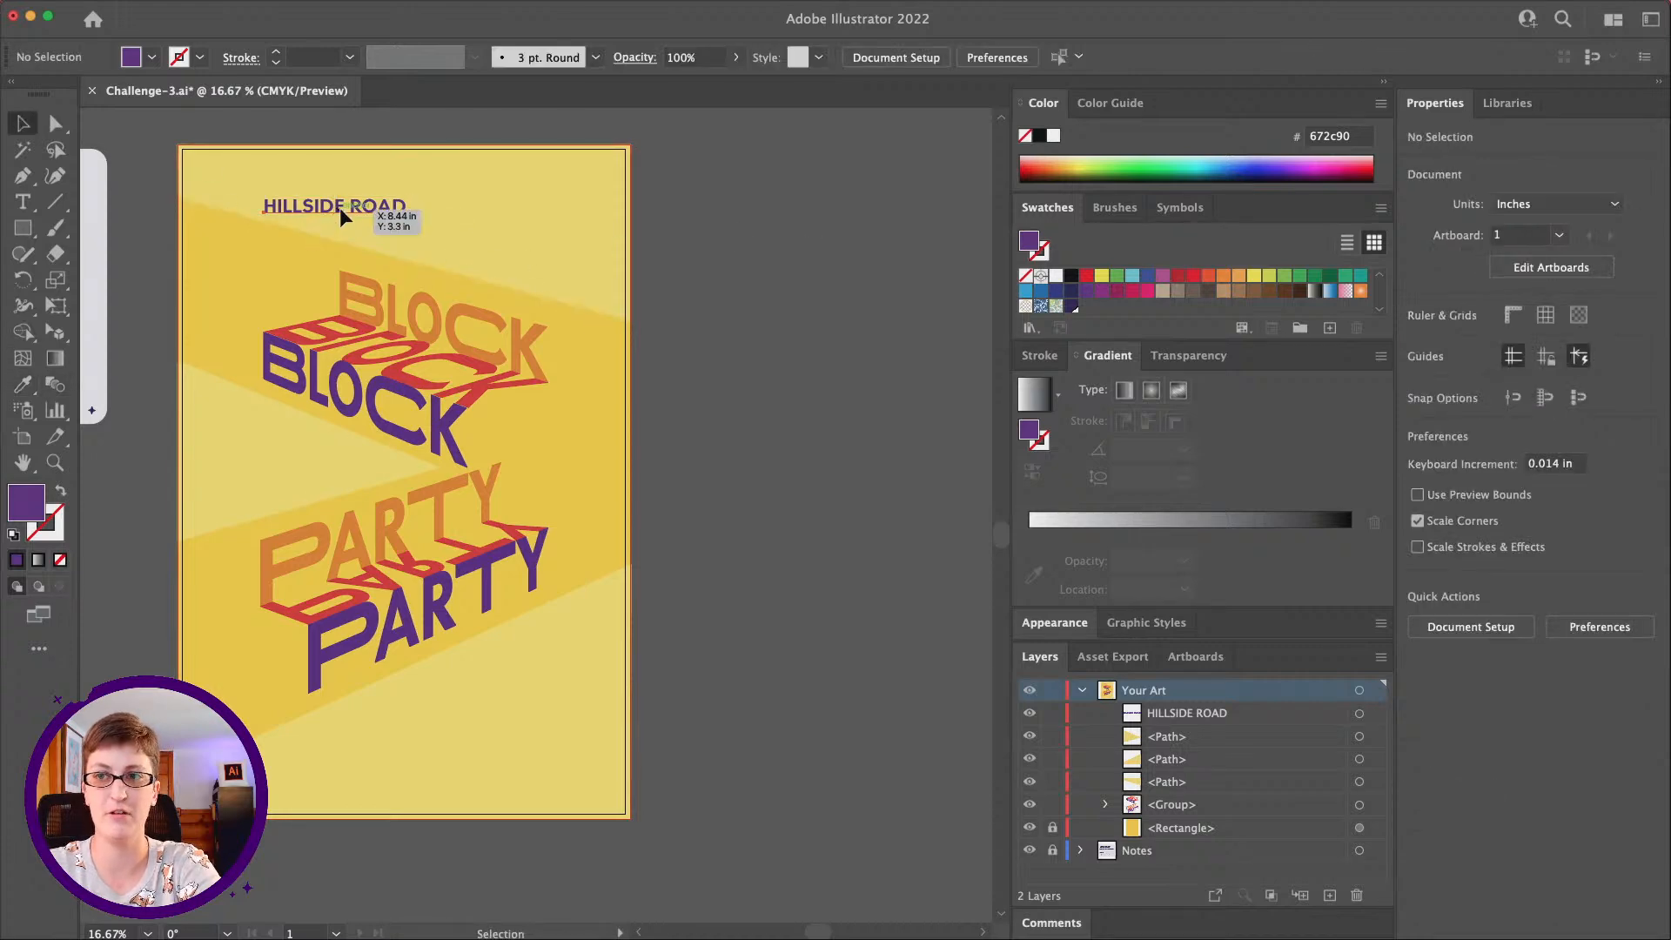
click(58, 306)
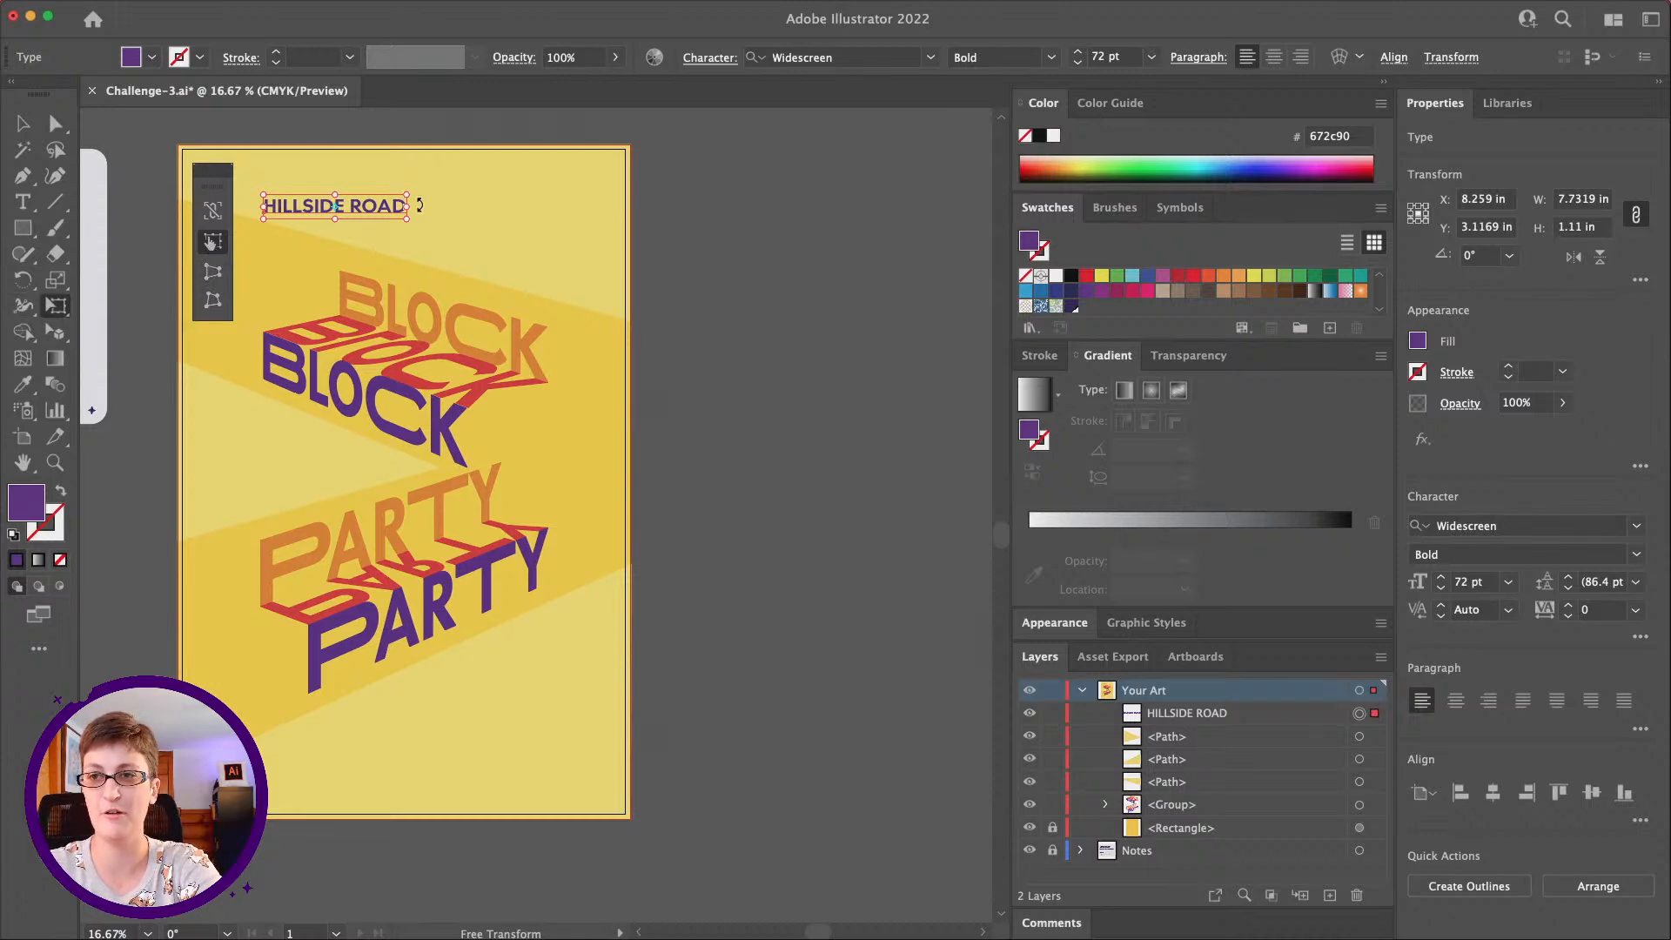
drag(408, 204, 408, 242)
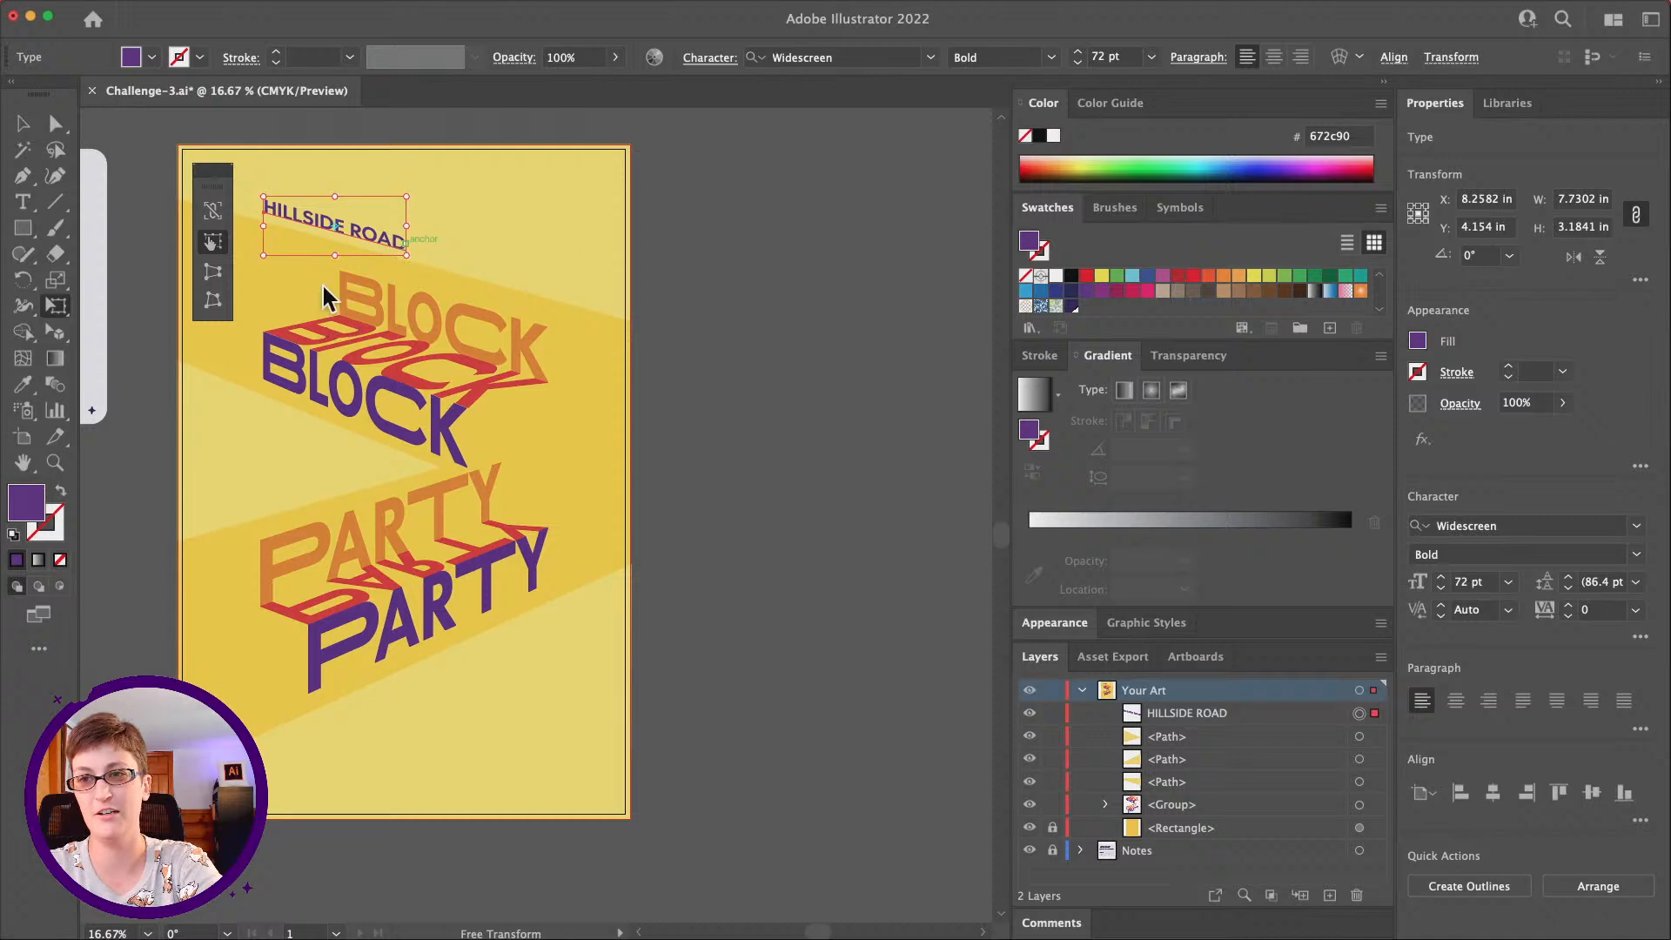
scroll(327, 296, left, 3)
click(22, 124)
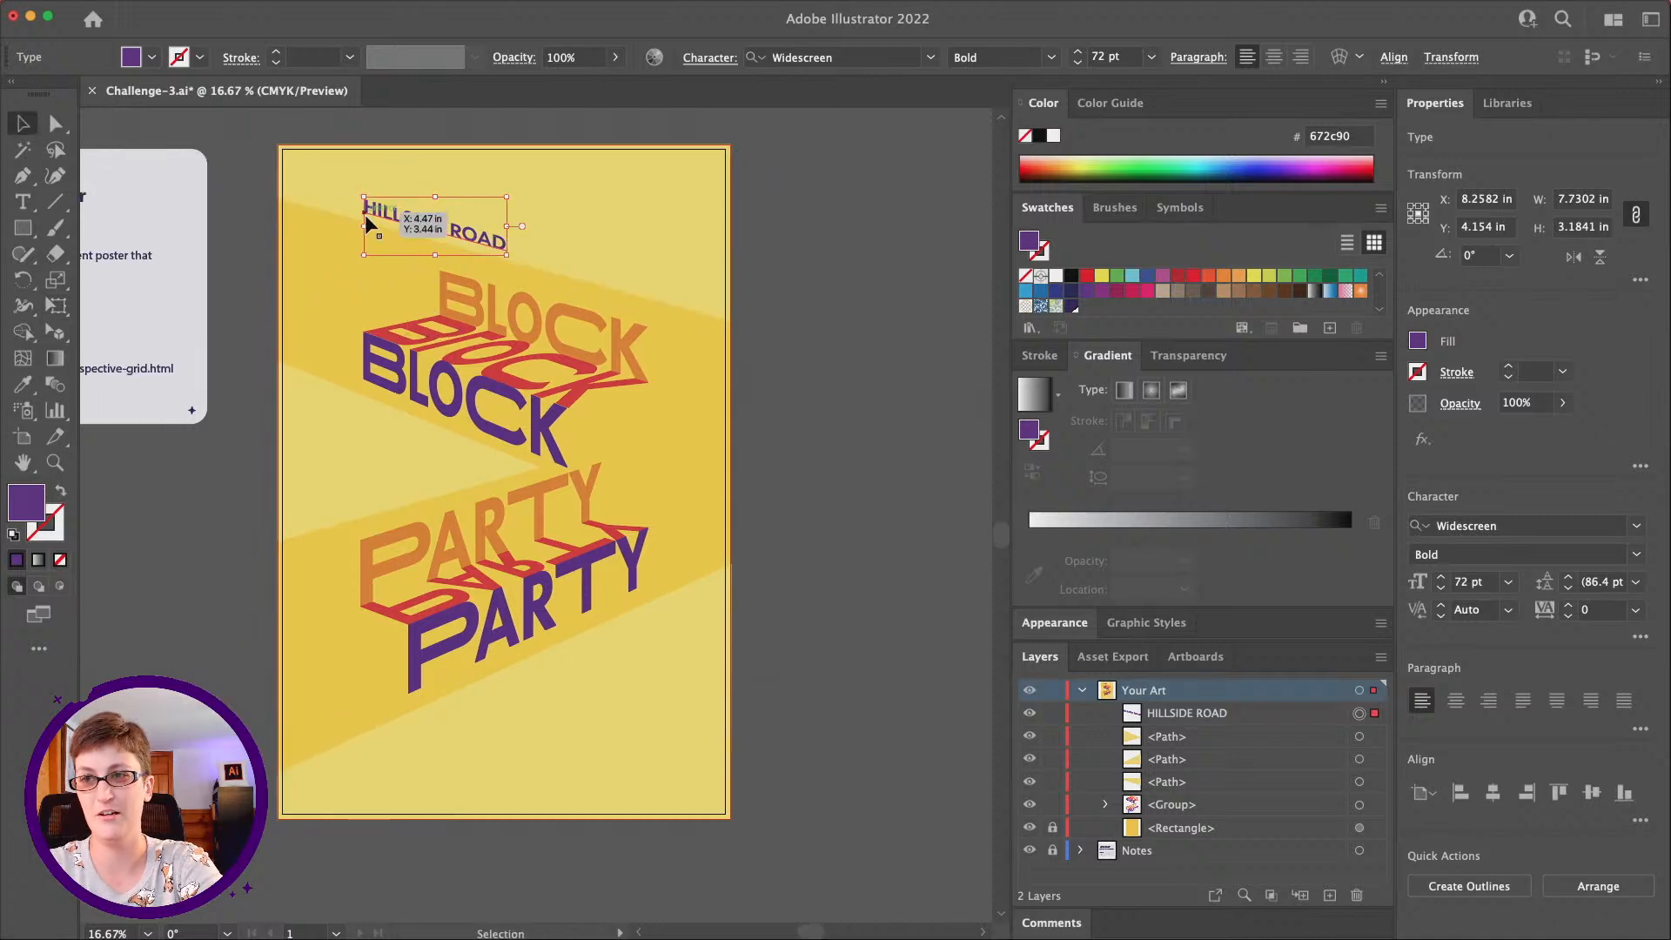
click(758, 301)
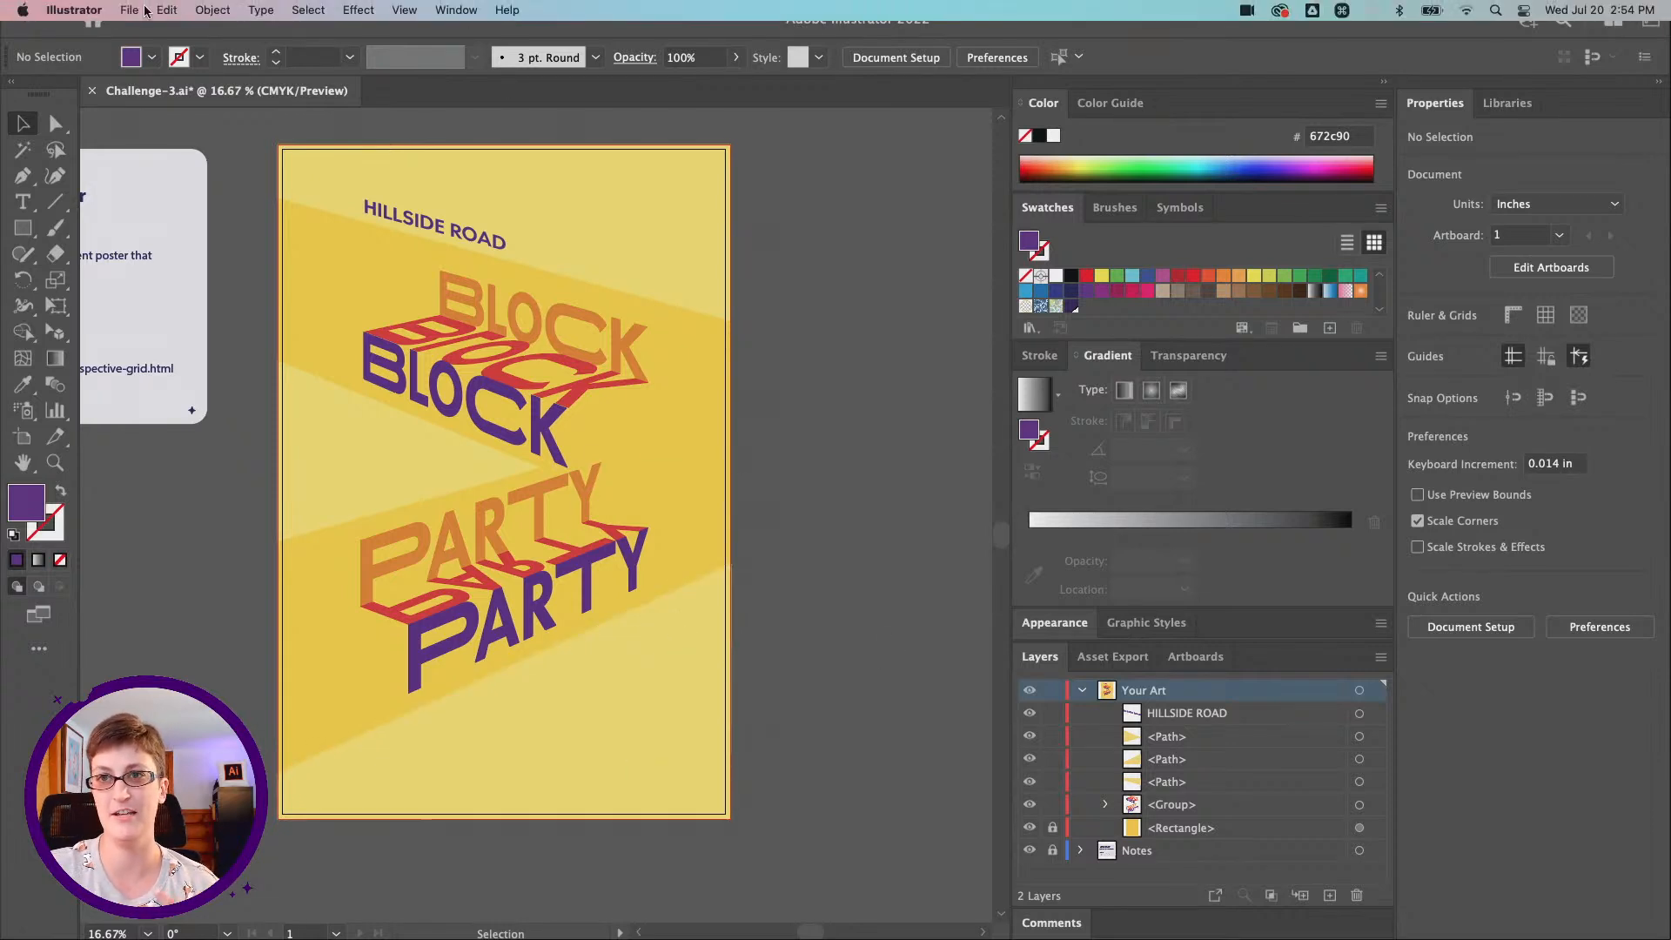
Export the poster artboard with Export for Screens as a 1x PNG to the Desktop folder
click(131, 10)
mouse_move(207, 361)
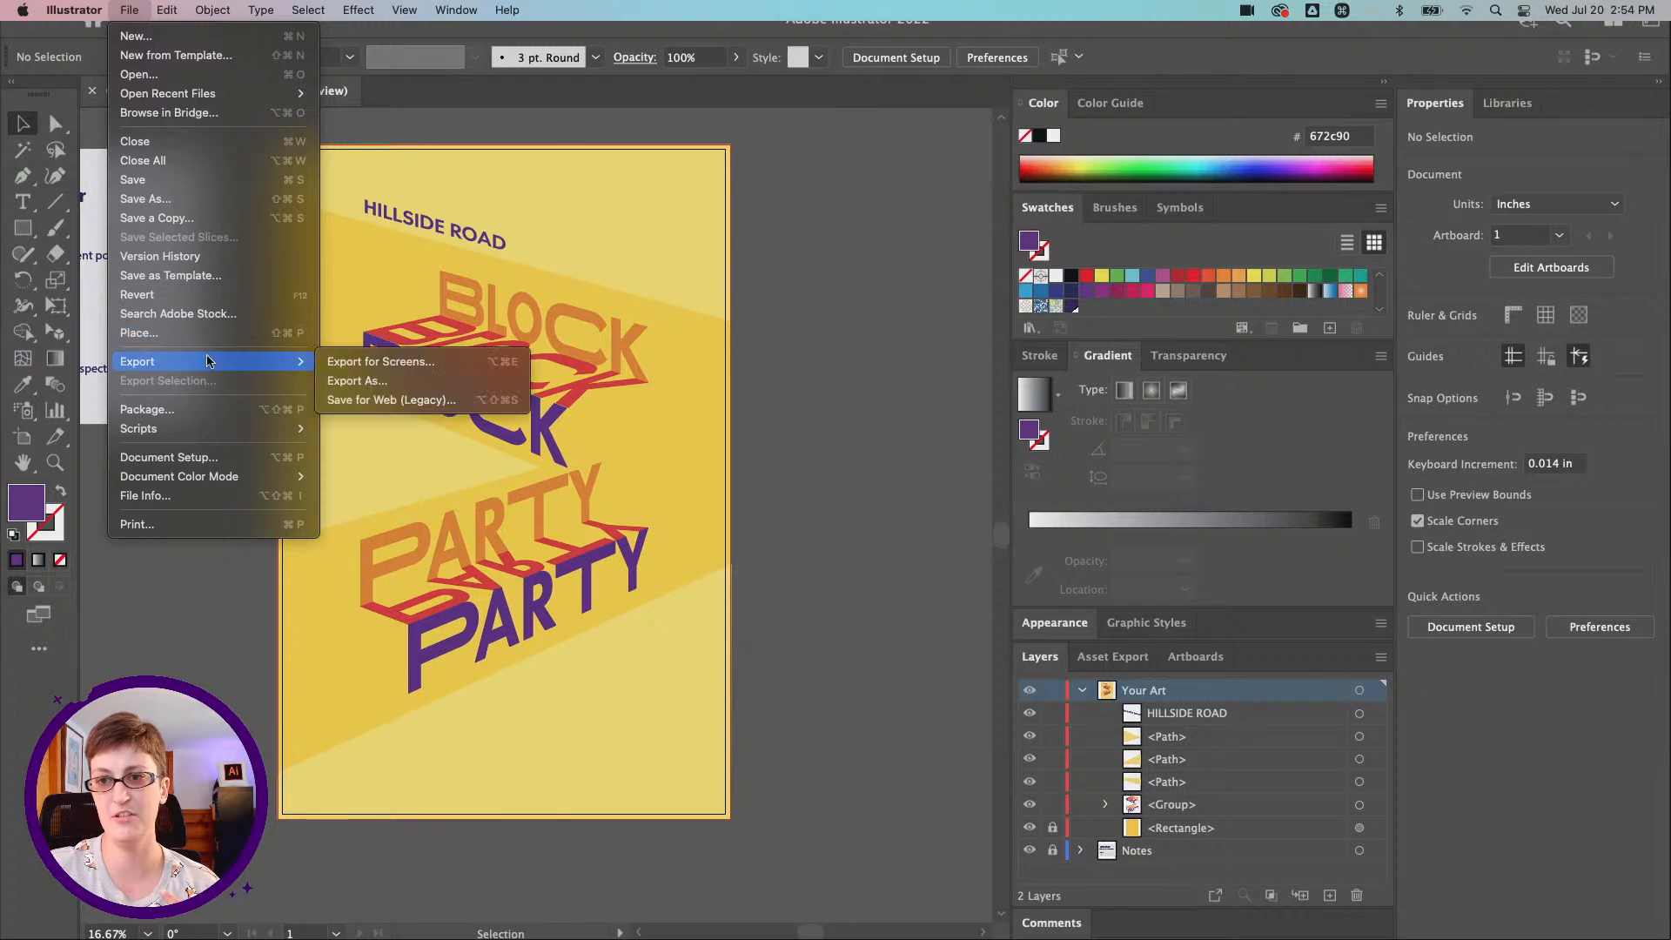
click(366, 361)
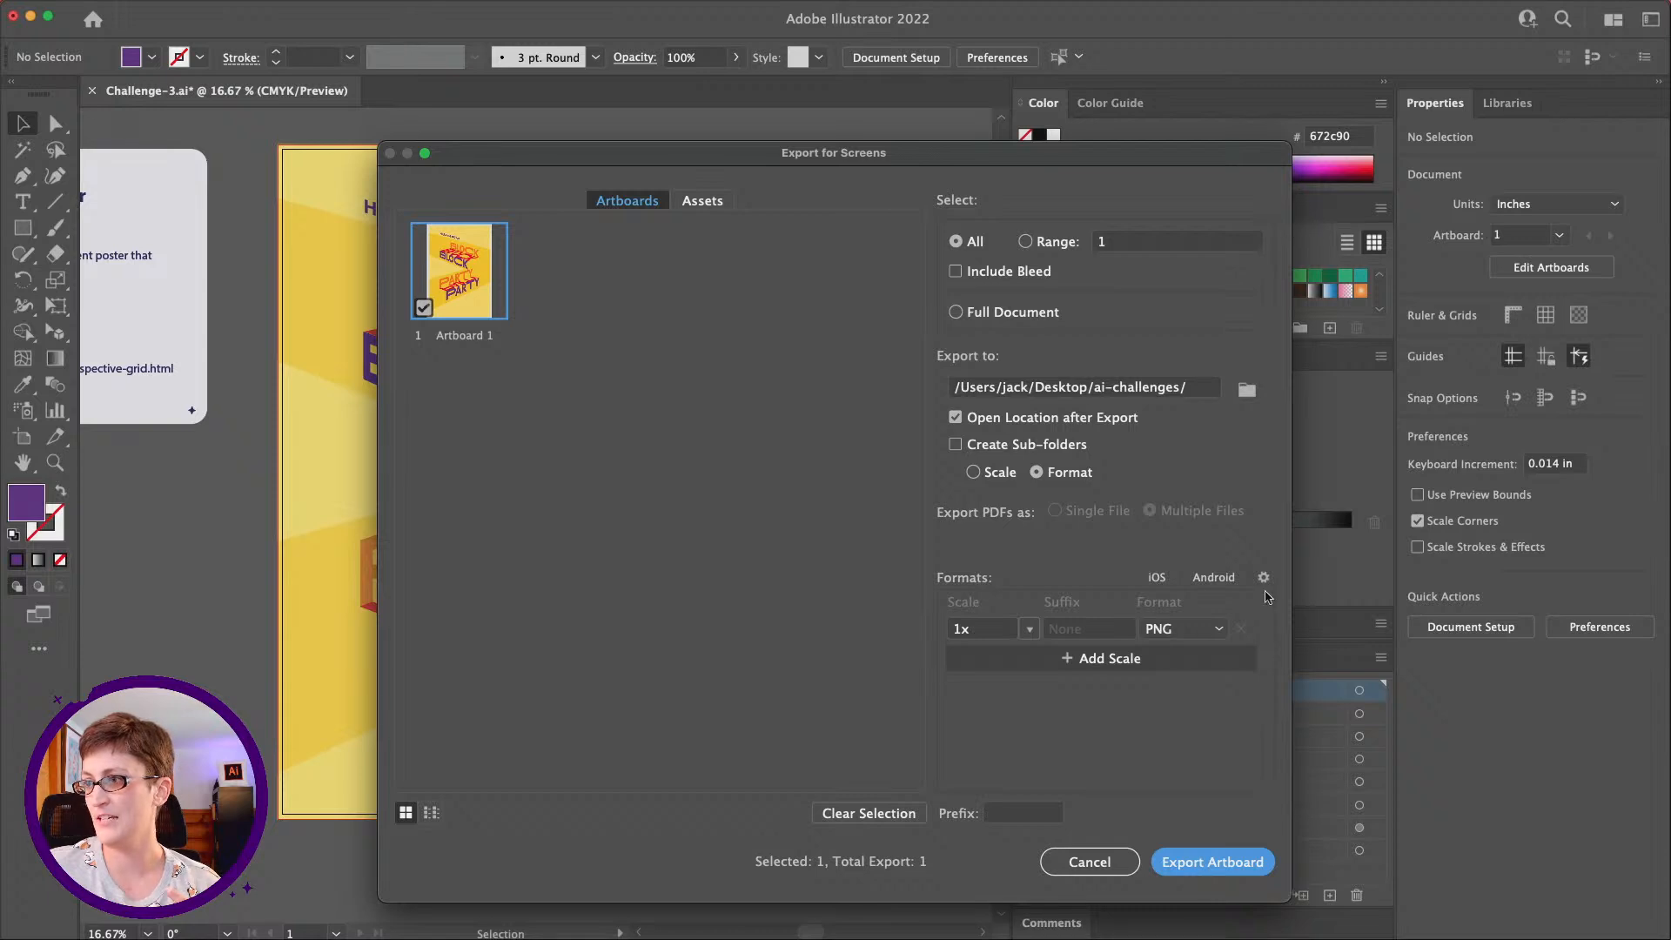
click(1247, 389)
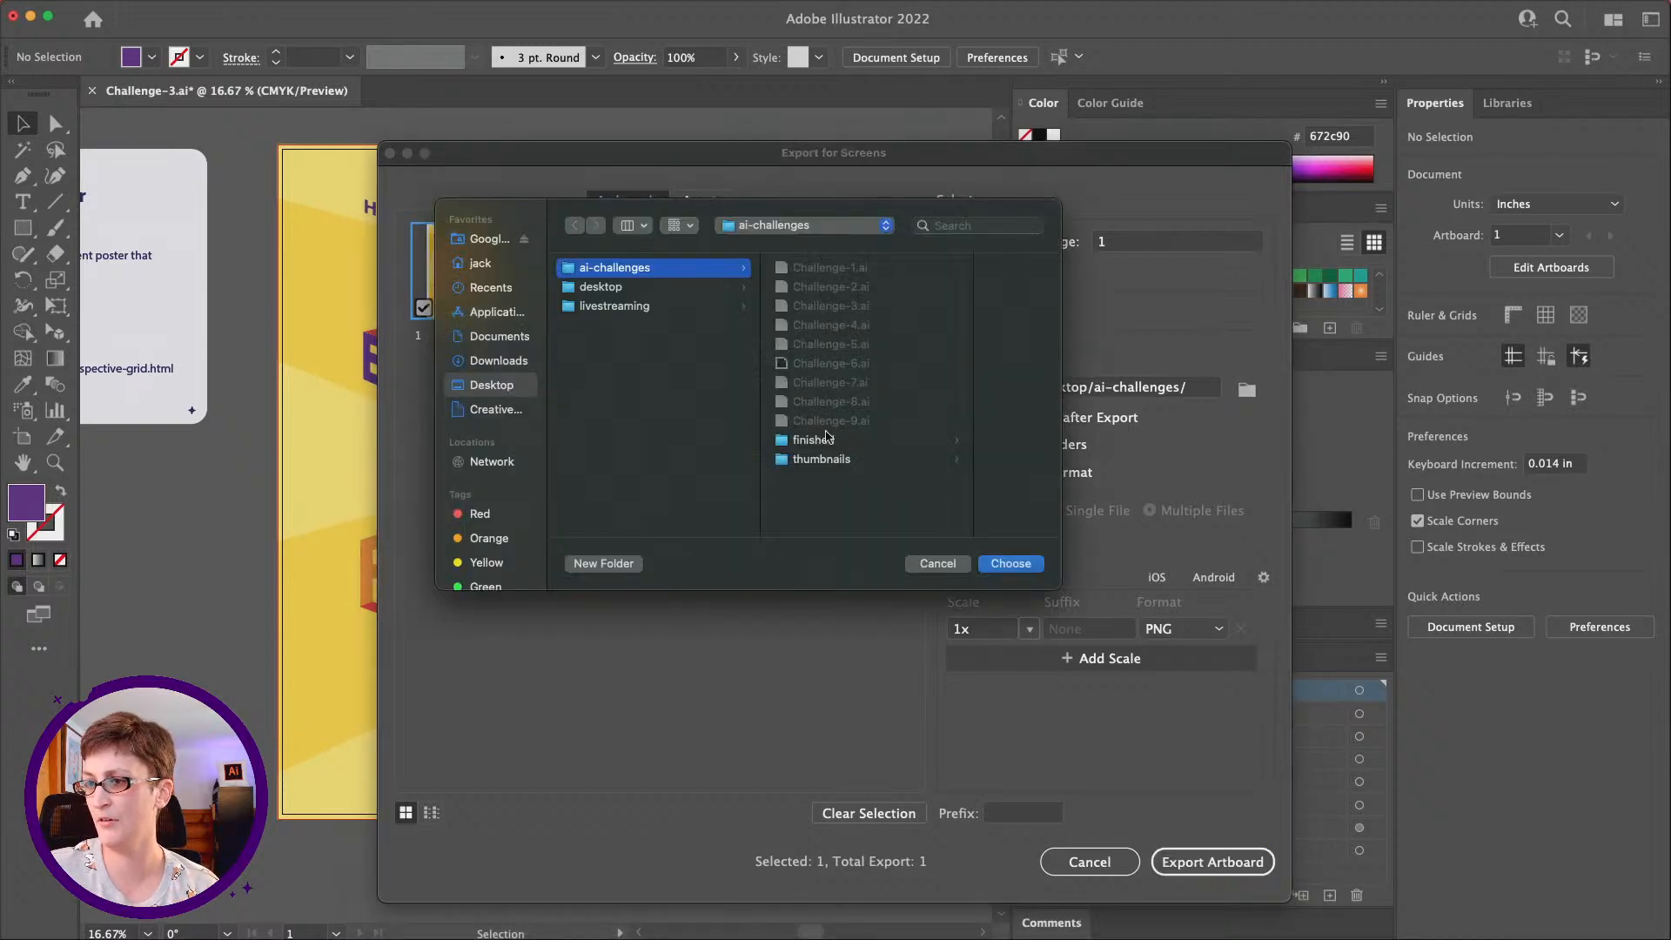
click(507, 384)
click(1012, 563)
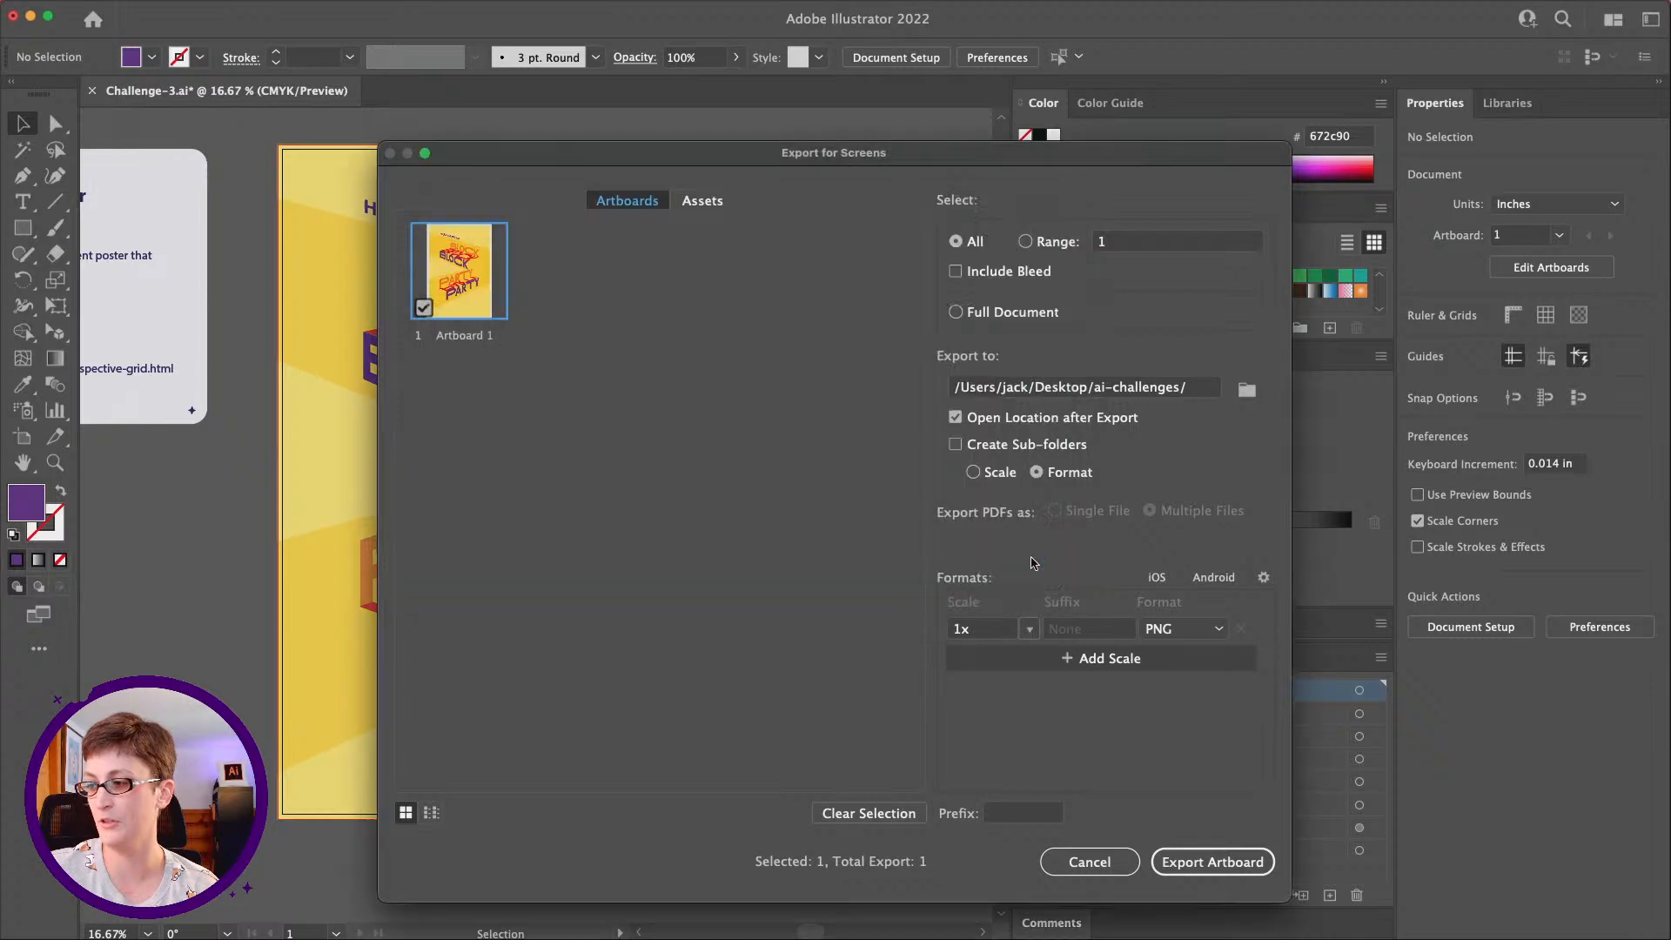
click(1222, 863)
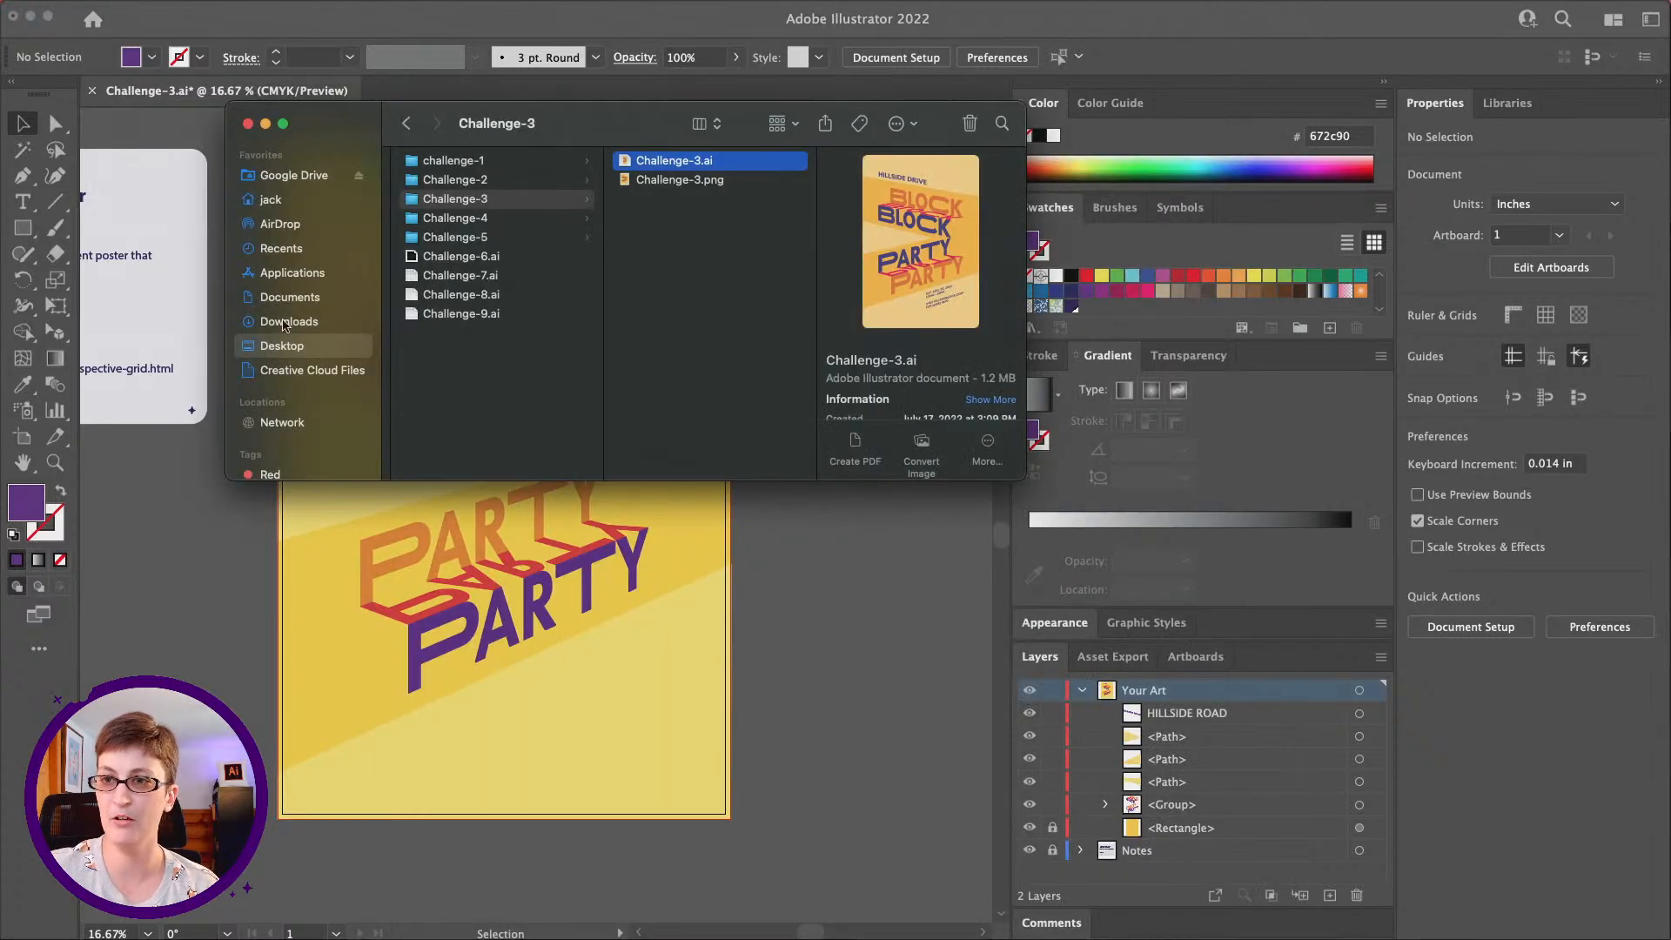
Show the Desktop folder containing Artboard 1.png in Finder and move its window clear of the poster
click(285, 322)
click(284, 346)
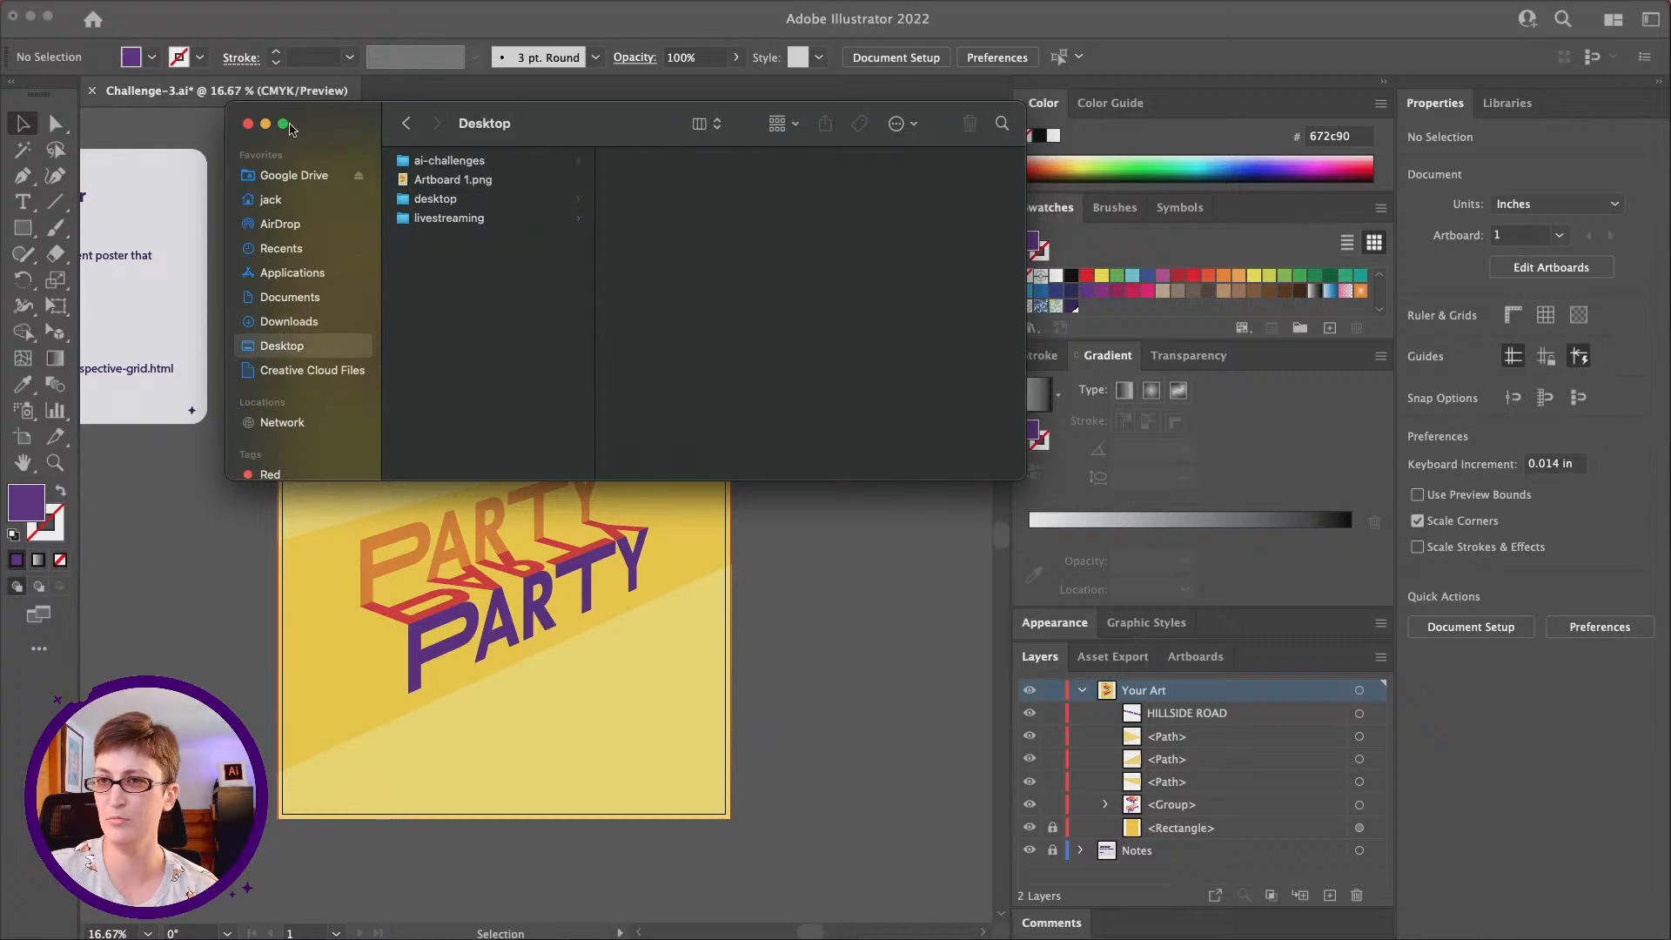
drag(329, 120, 1670, 127)
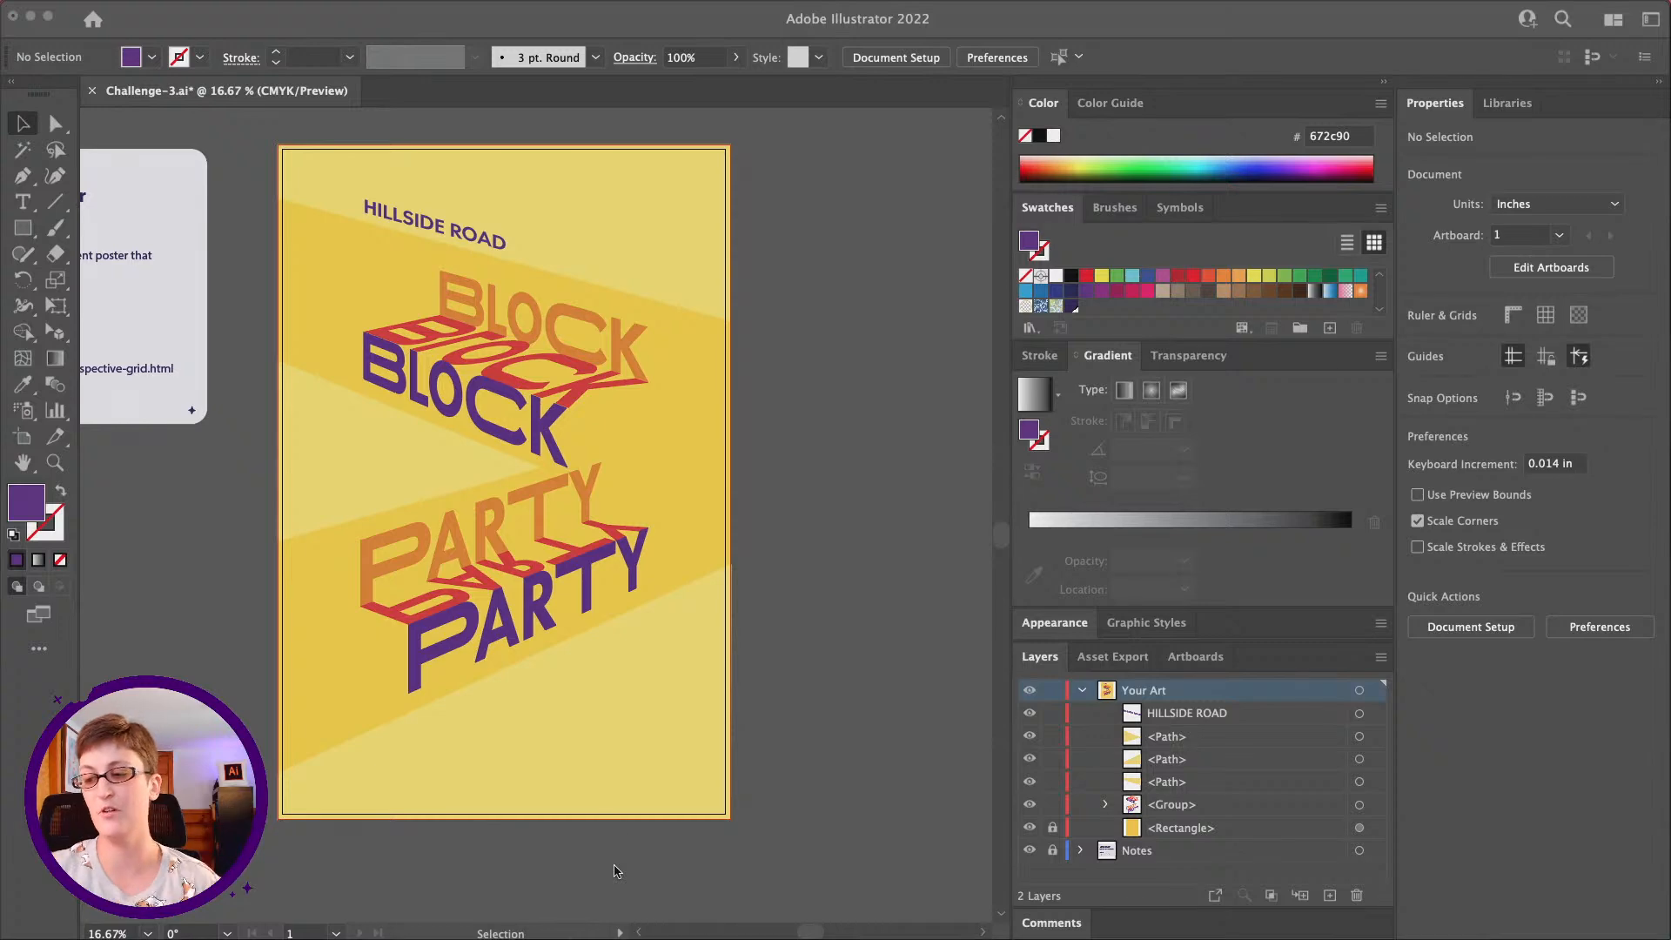
Switch to Discord and post Artboard 1.png in the Adobe Illustrator server's challenge channel
click(802, 905)
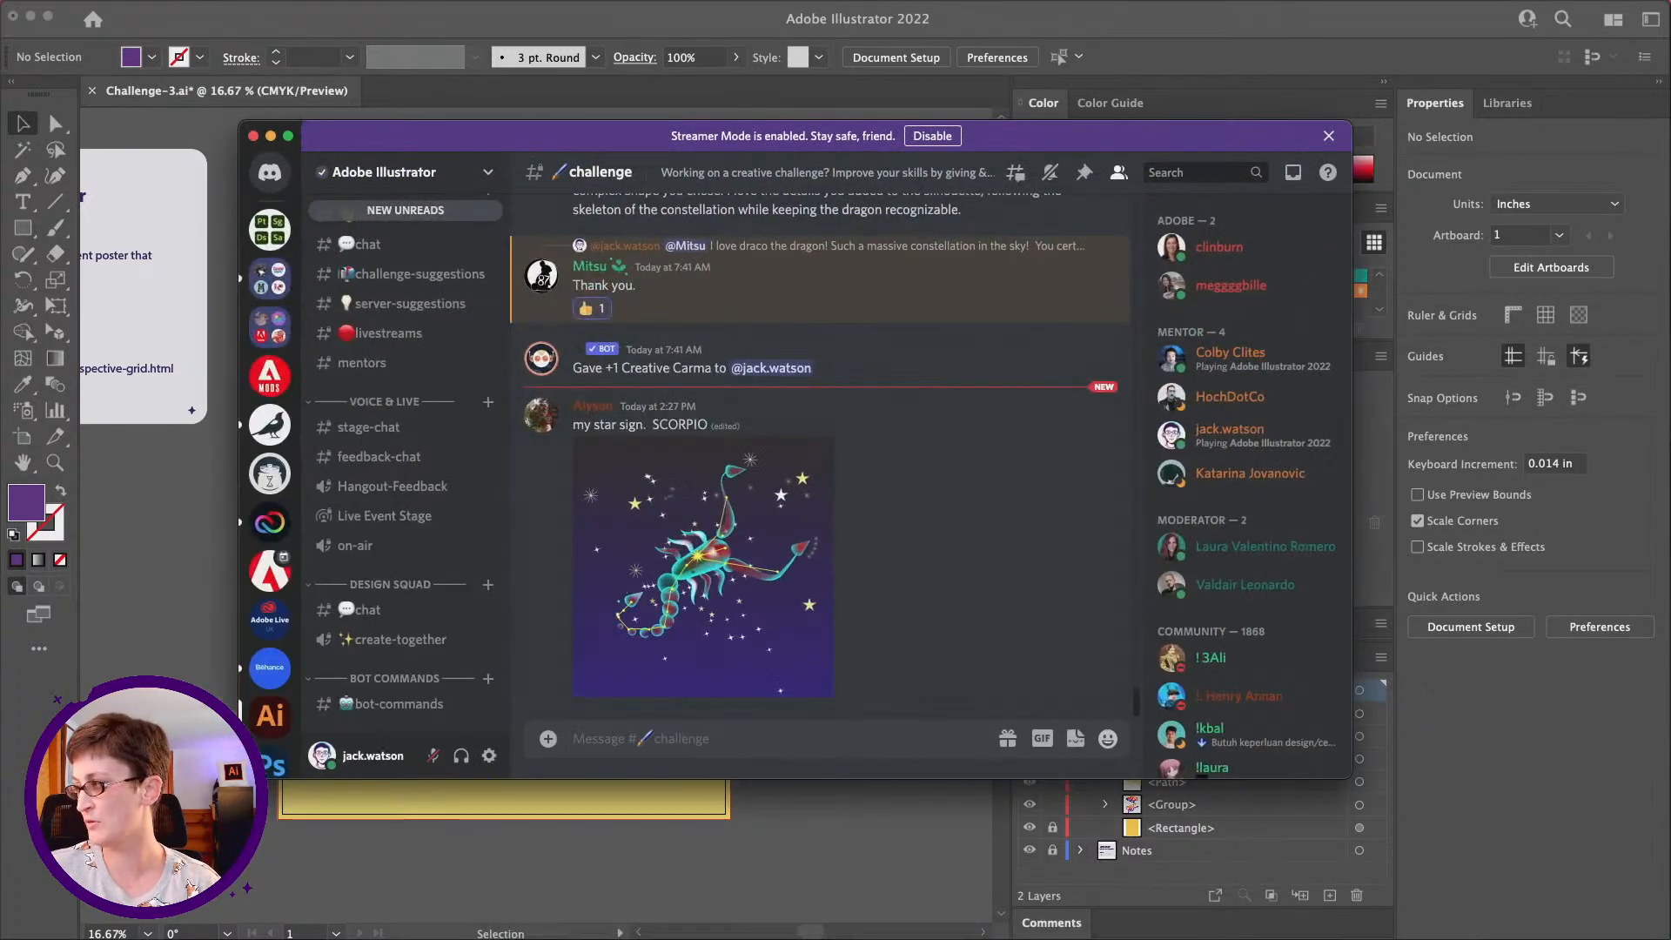
drag(1670, 449, 702, 709)
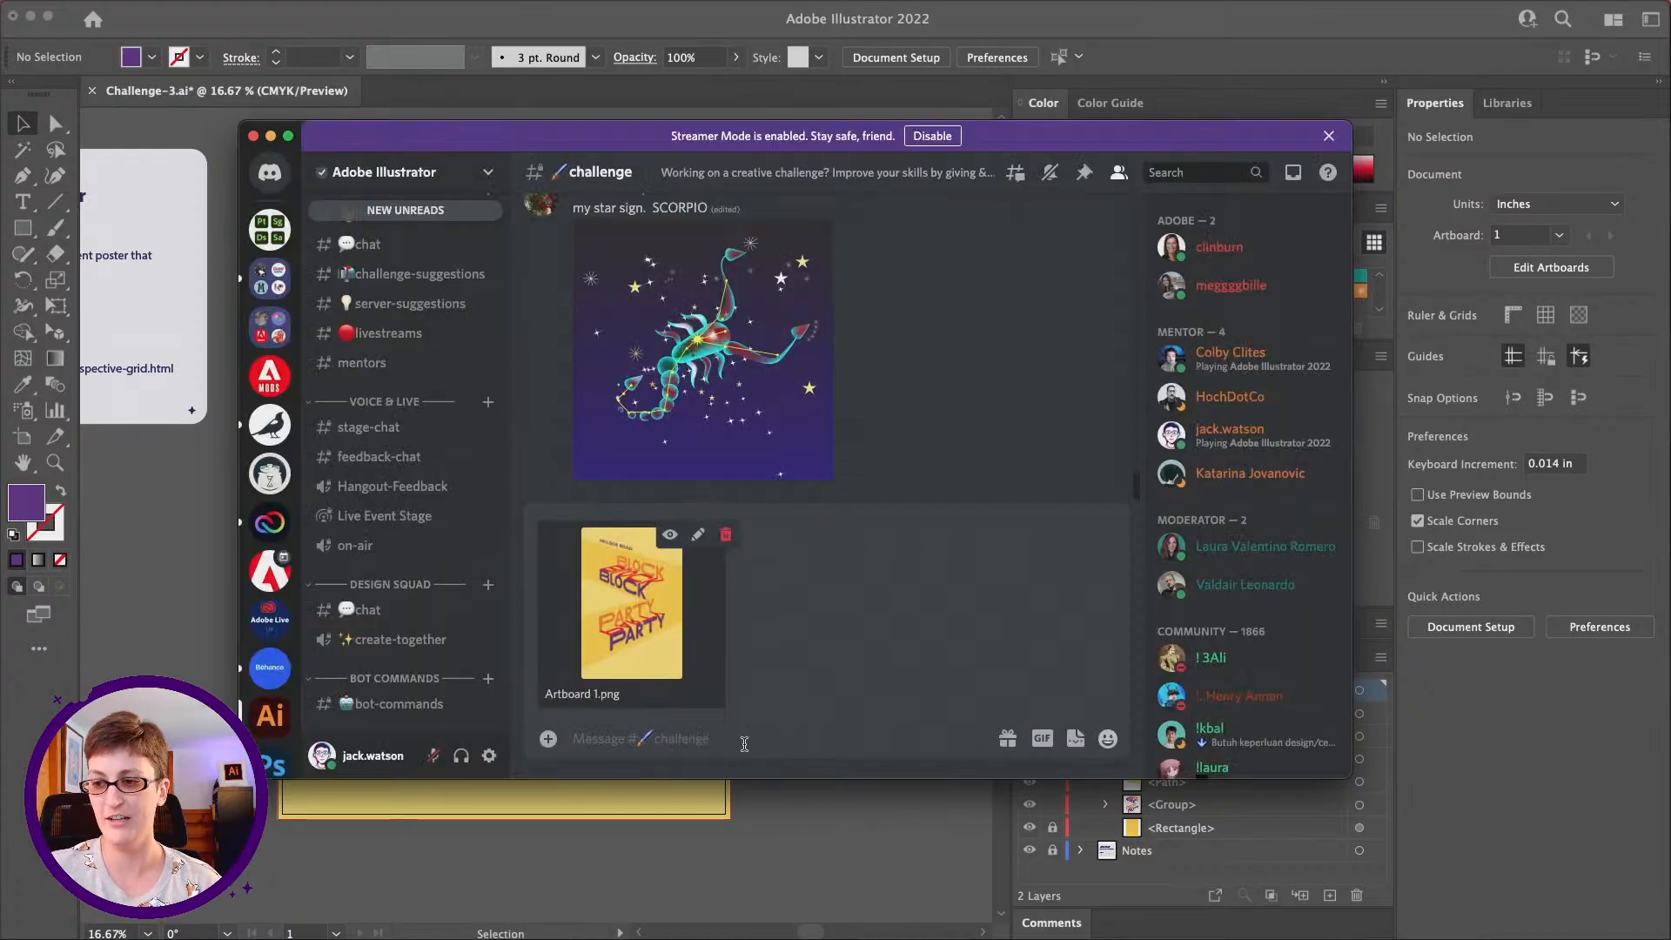
key(Return)
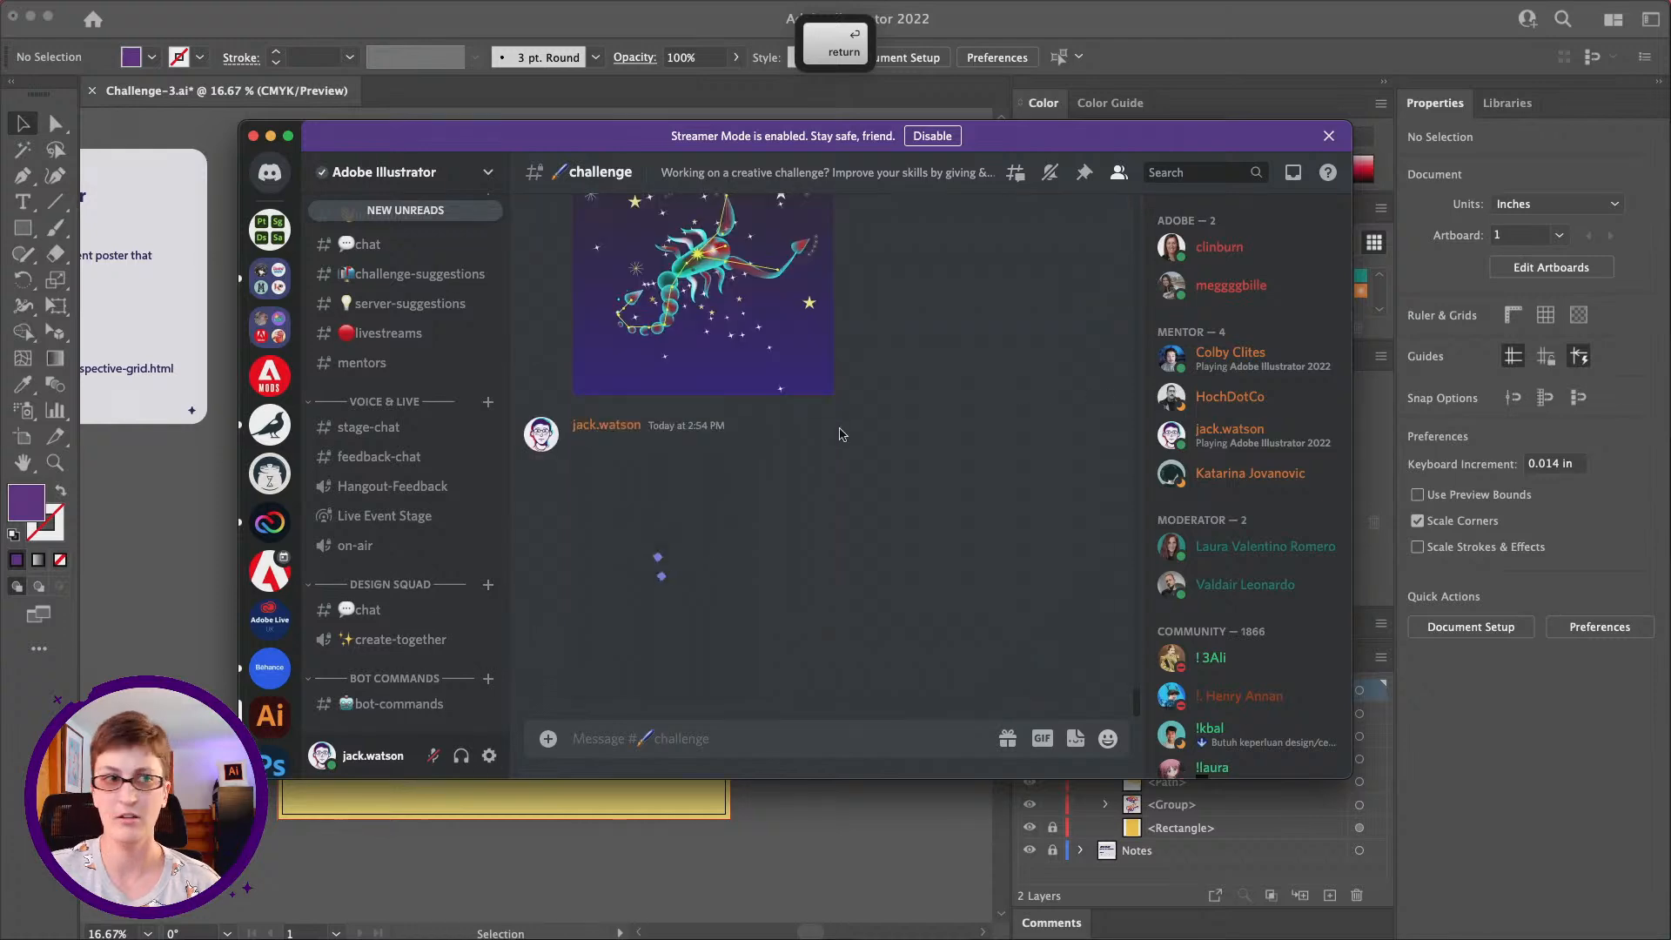
Examine the earlier challenge submissions, including enlarged views of the scorpion and DRACO artwork, and move the Discord window off the poster
scroll(734, 493, up, 3)
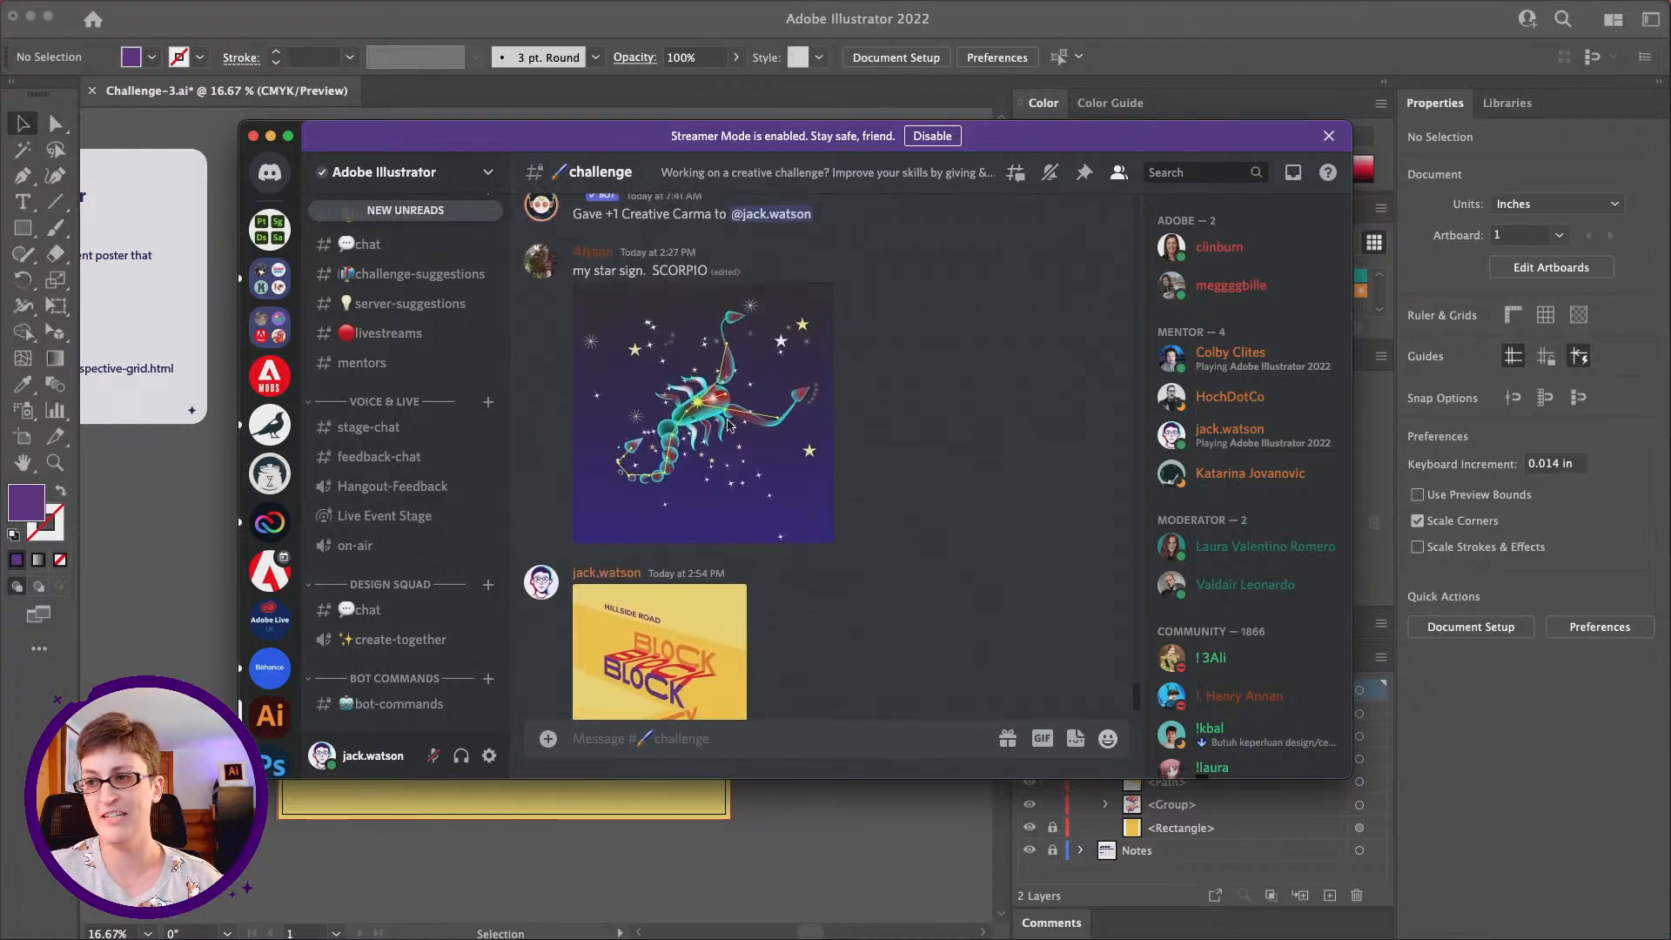
click(718, 427)
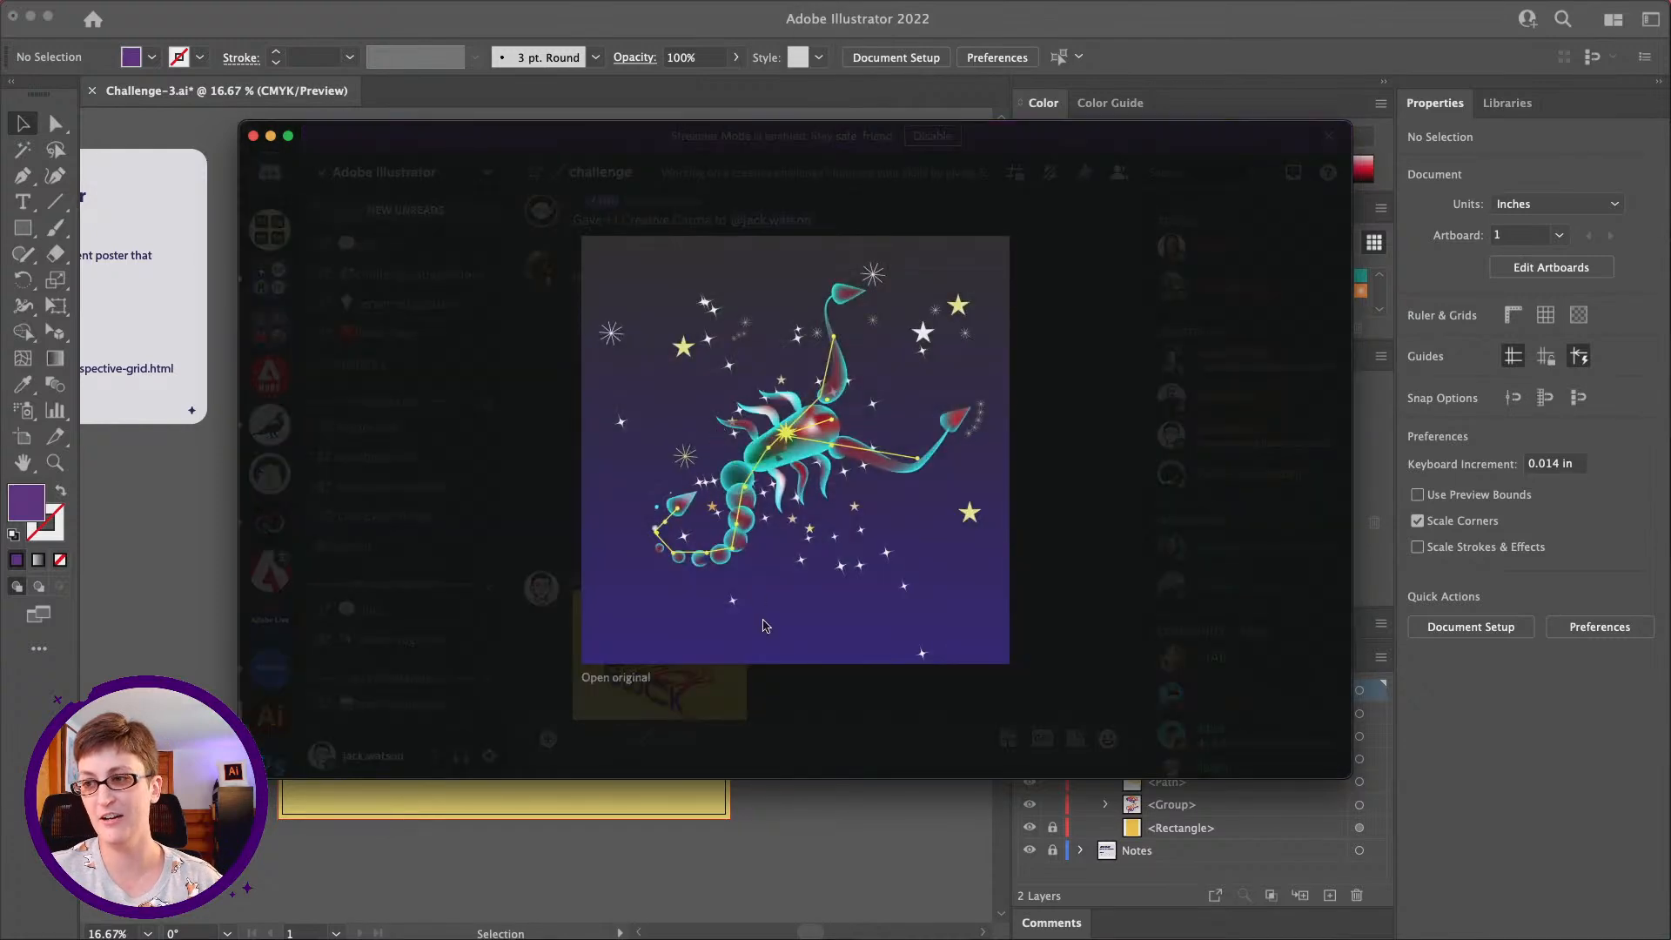
click(810, 719)
scroll(792, 626, up, 5)
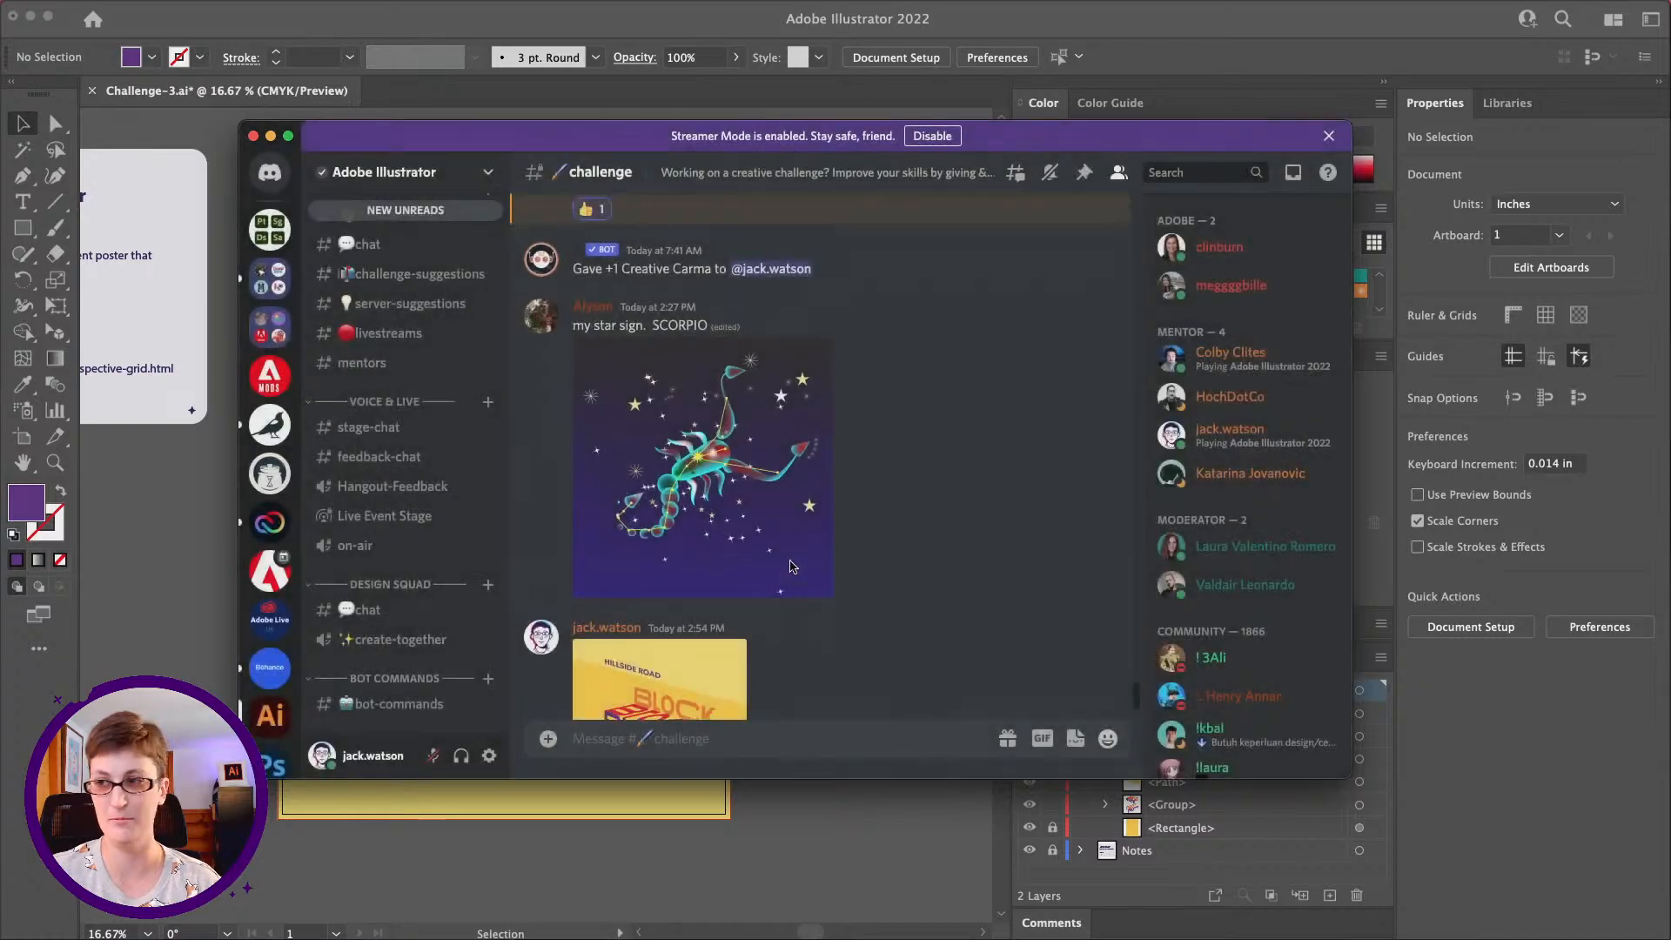
scroll(792, 566, up, 4)
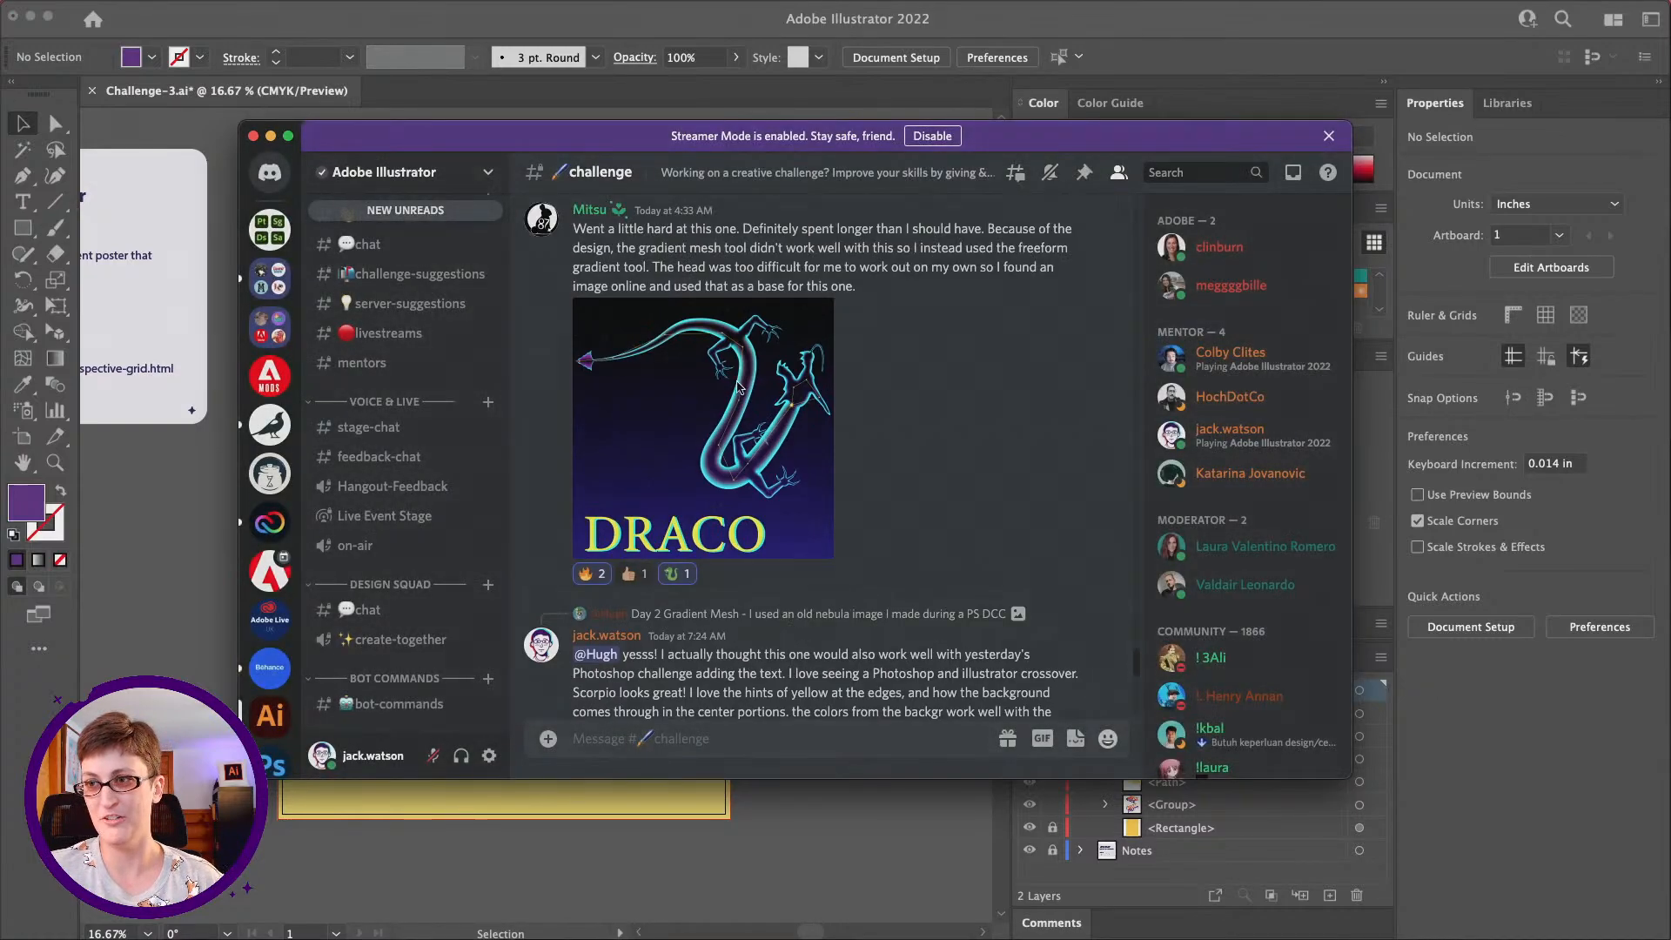
click(818, 522)
click(844, 711)
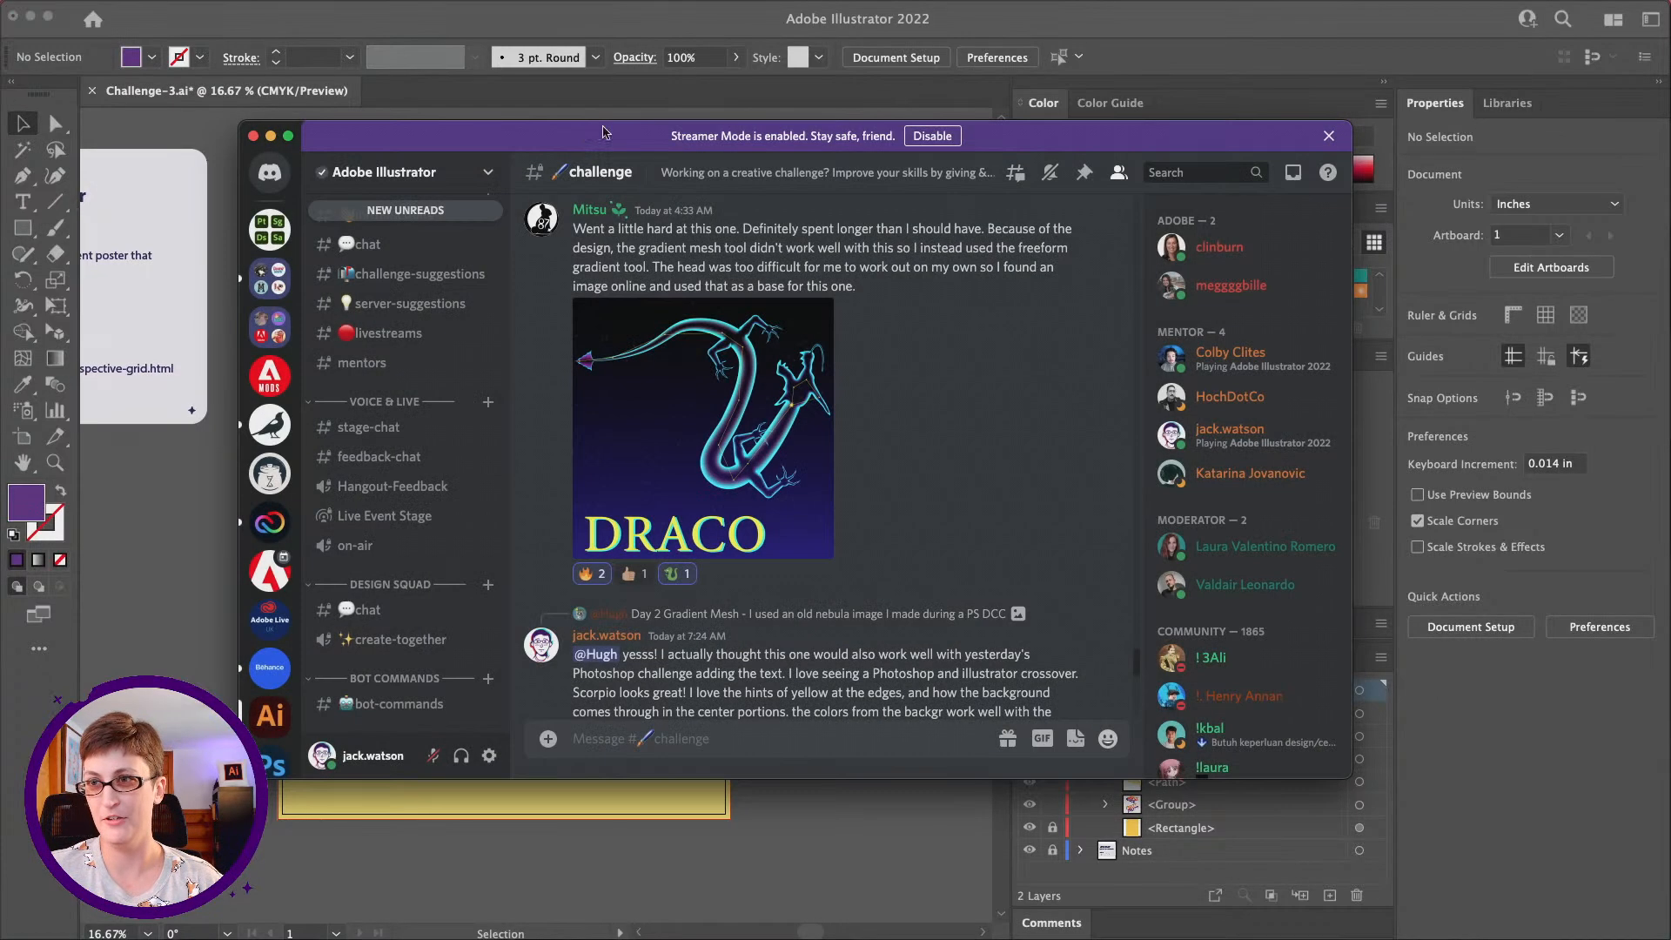
drag(1027, 136, 1670, 226)
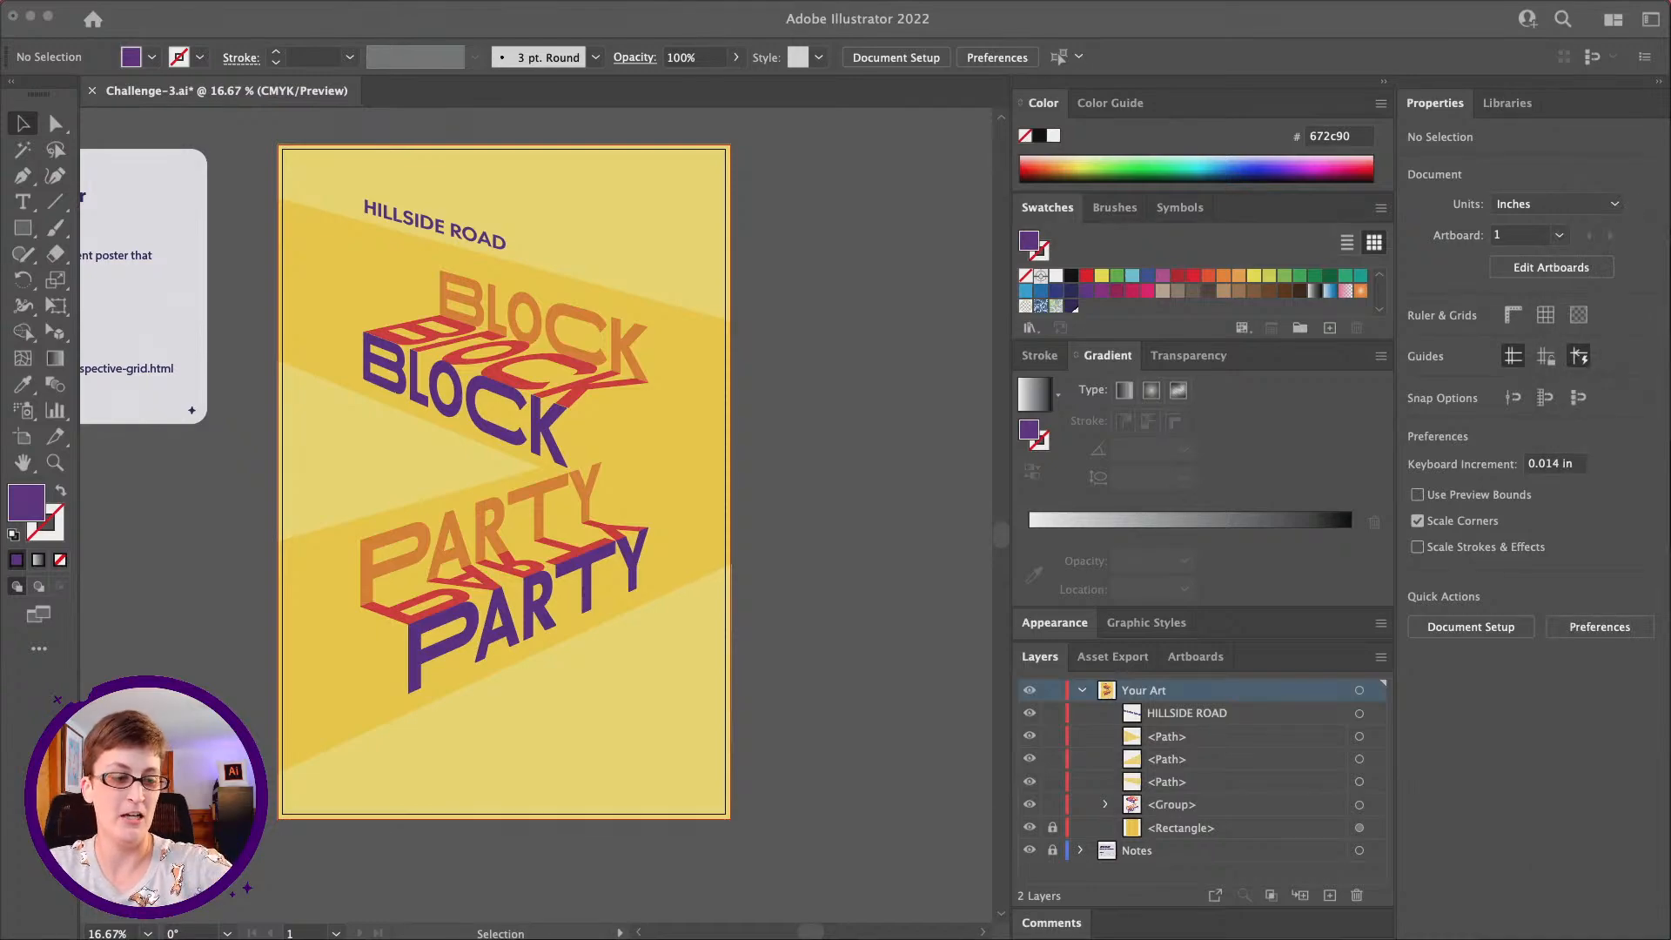